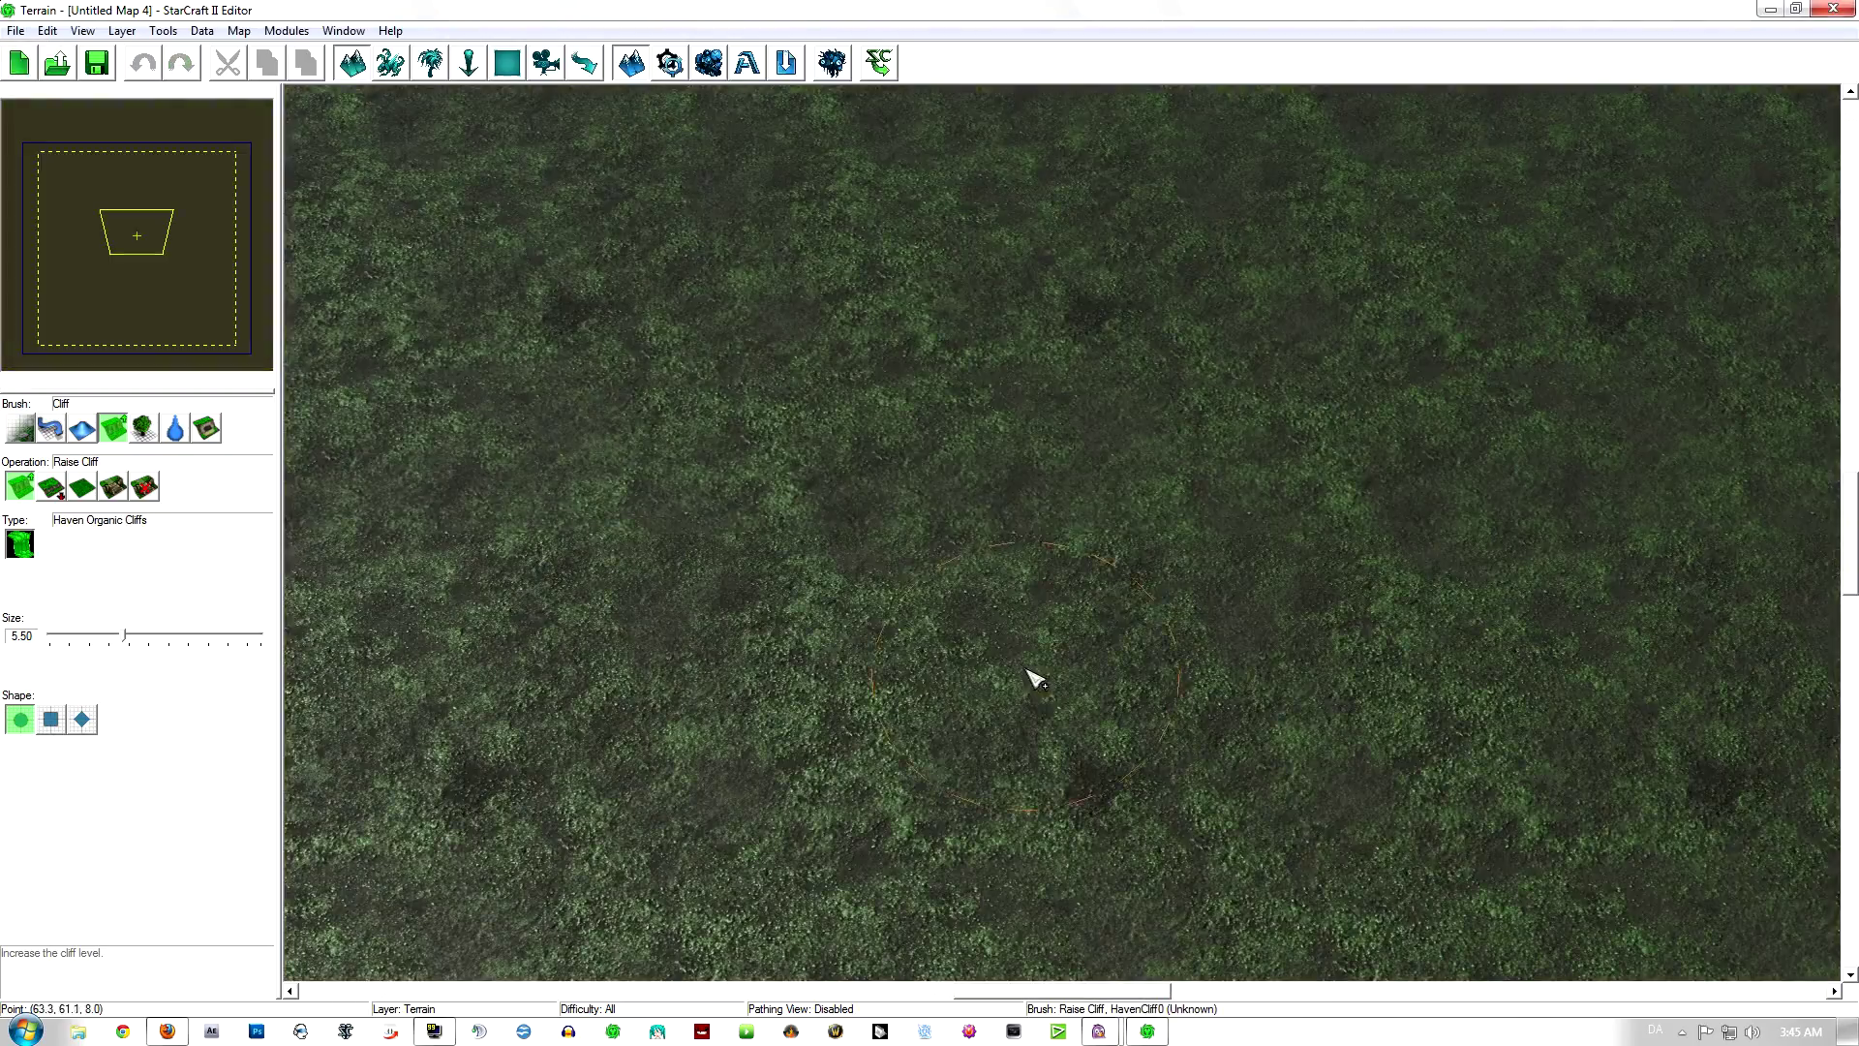
Step: Place a neutral Barracks near the lower-left corner of the map's playable area, with the placement grid shown
{"action": "right_click_drag", "start_coordinate": [1007, 666], "coordinate": [864, 374]}
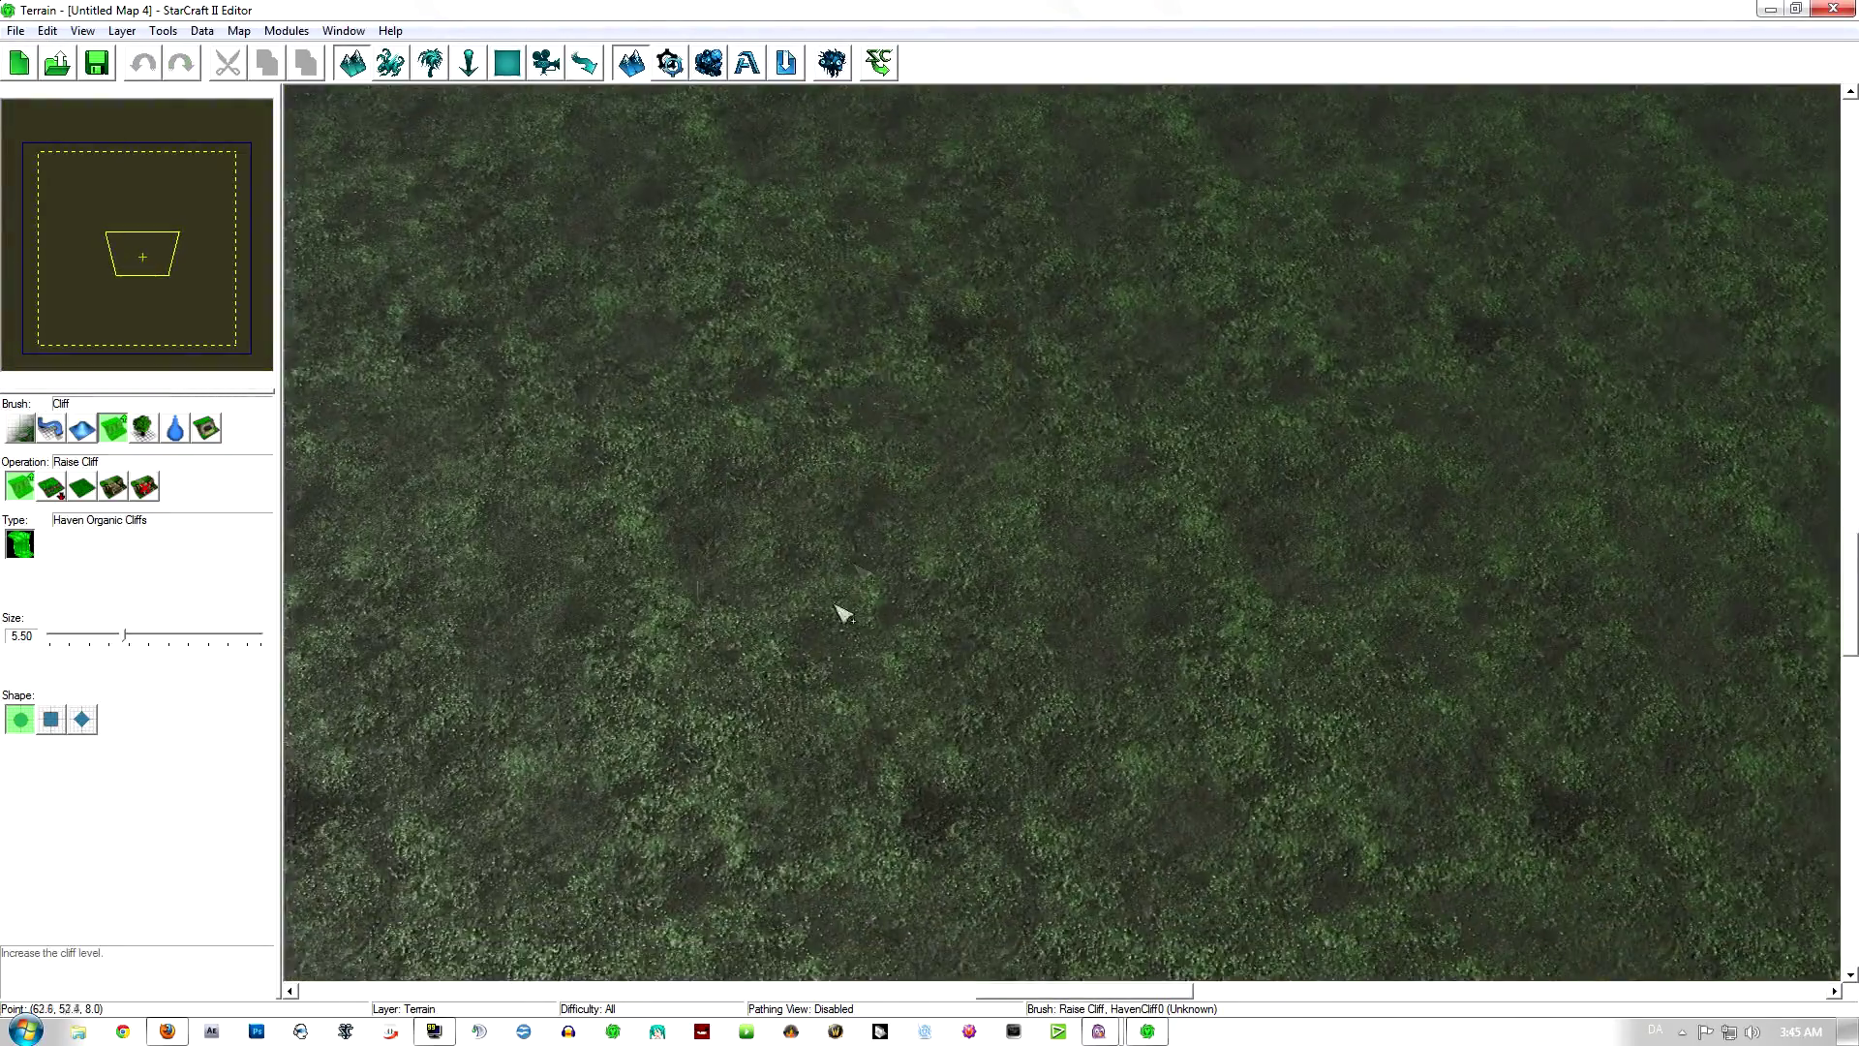
{"action": "right_click_drag", "start_coordinate": [838, 765], "coordinate": [1096, 365]}
{"action": "right_click_drag", "start_coordinate": [837, 630], "coordinate": [1356, 290]}
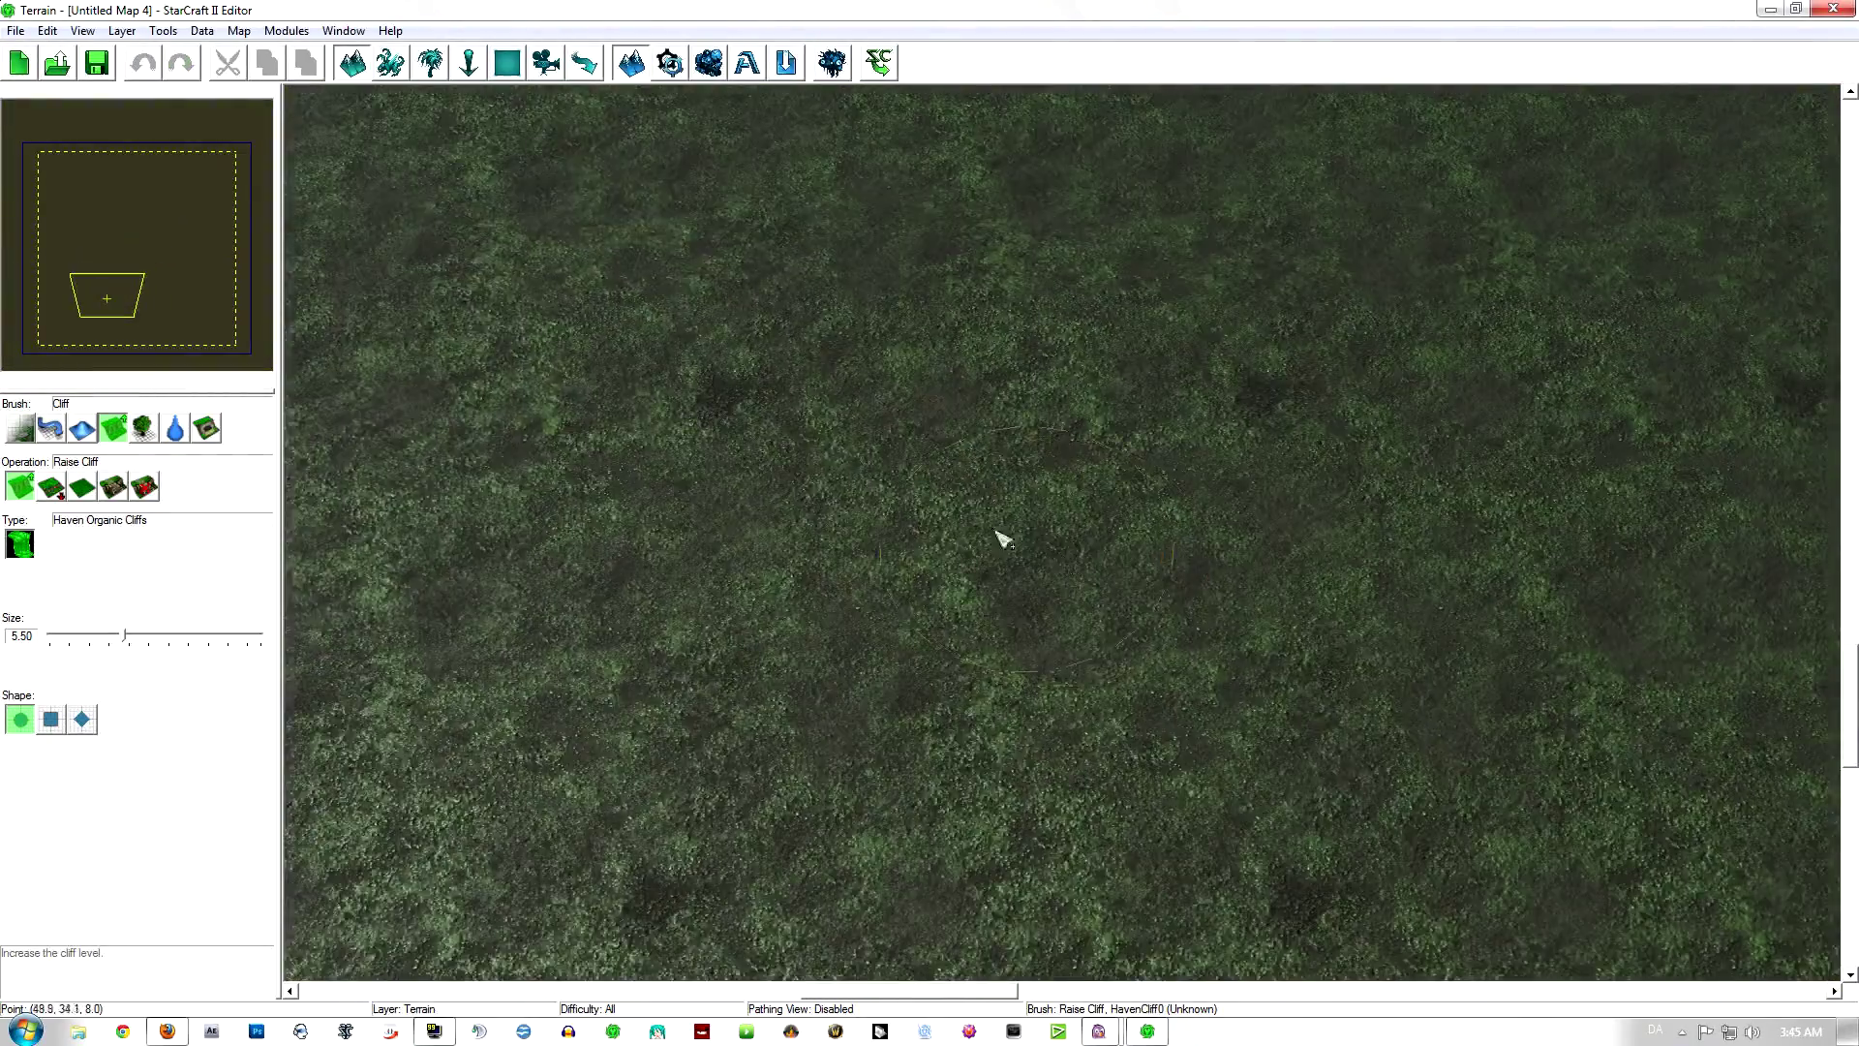
{"action": "left_click", "coordinate": [392, 64]}
{"action": "right_click_drag", "start_coordinate": [676, 570], "coordinate": [1094, 228]}
{"action": "mouse_move", "coordinate": [889, 586]}
{"action": "right_mouse_down"}
{"action": "mouse_move", "coordinate": [956, 518]}
{"action": "mouse_move", "coordinate": [1219, 451]}
{"action": "mouse_move", "coordinate": [1326, 447]}
{"action": "right_mouse_up"}
{"action": "right_click_drag", "start_coordinate": [794, 649], "coordinate": [1100, 485]}
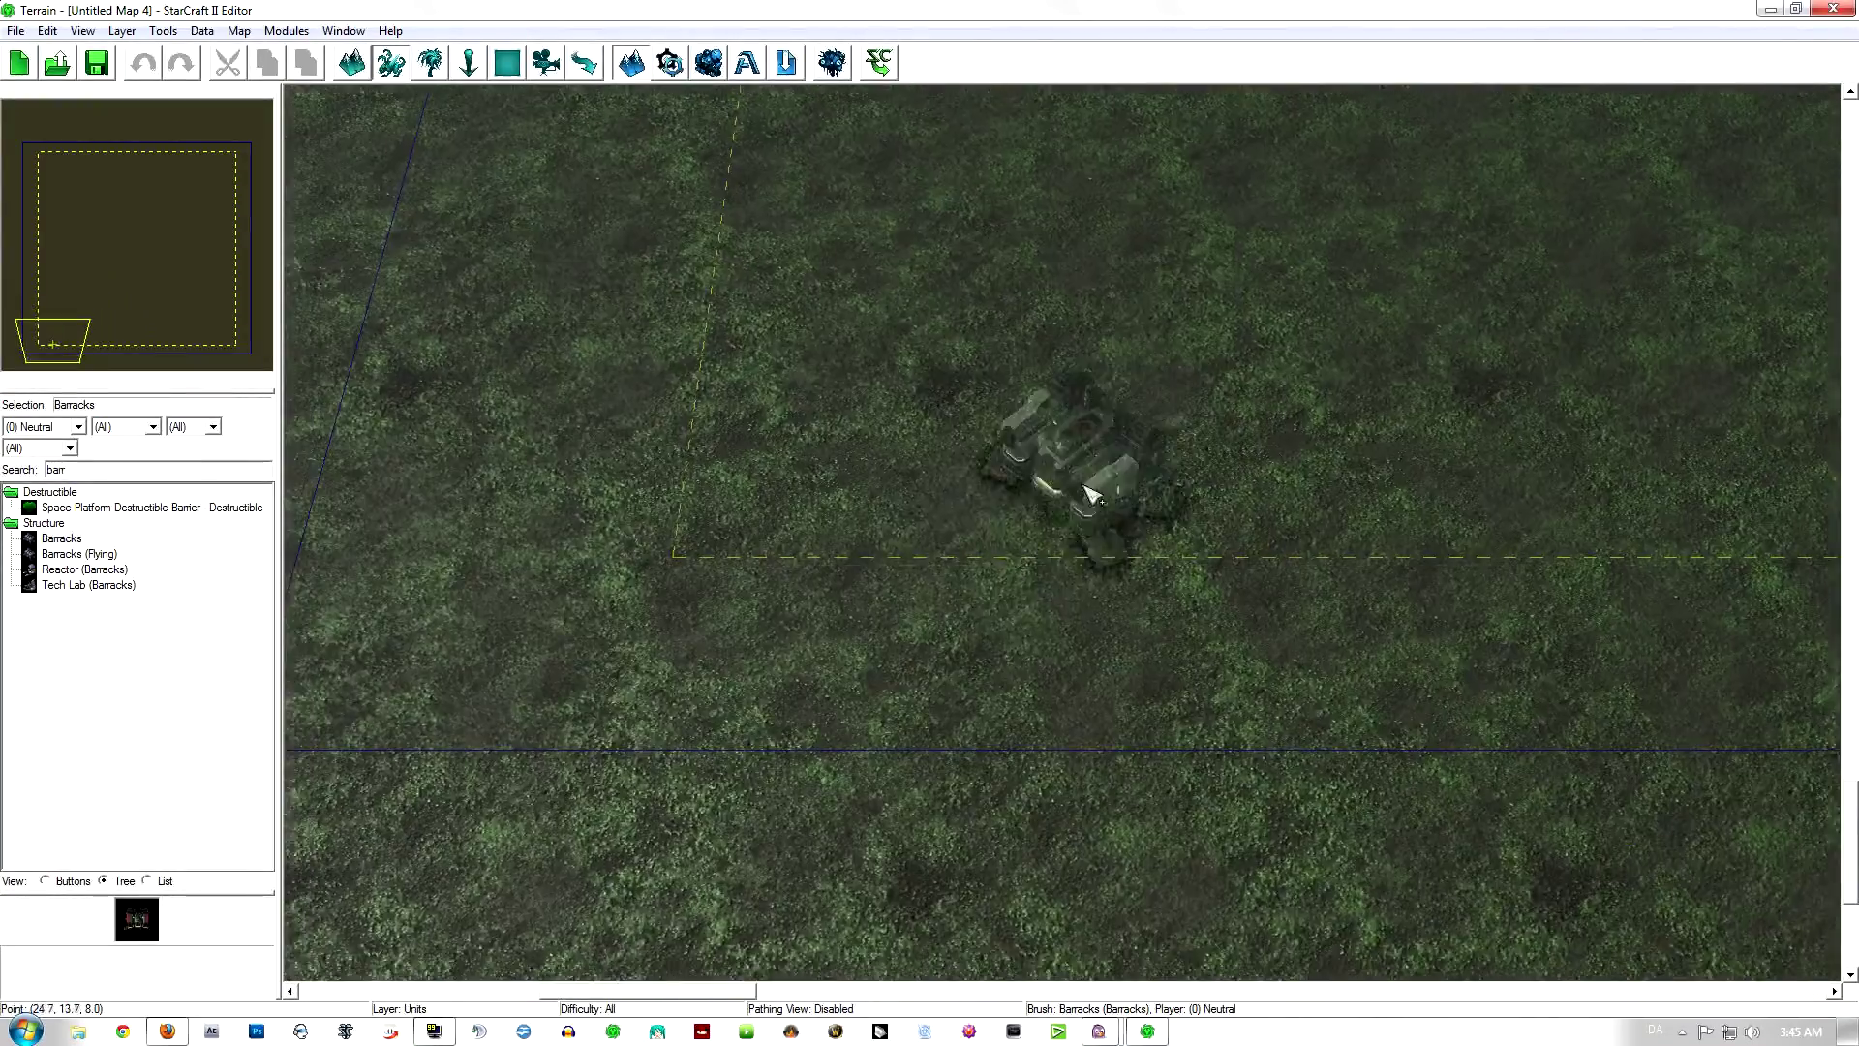
{"action": "right_click_drag", "start_coordinate": [958, 538], "coordinate": [1183, 577]}
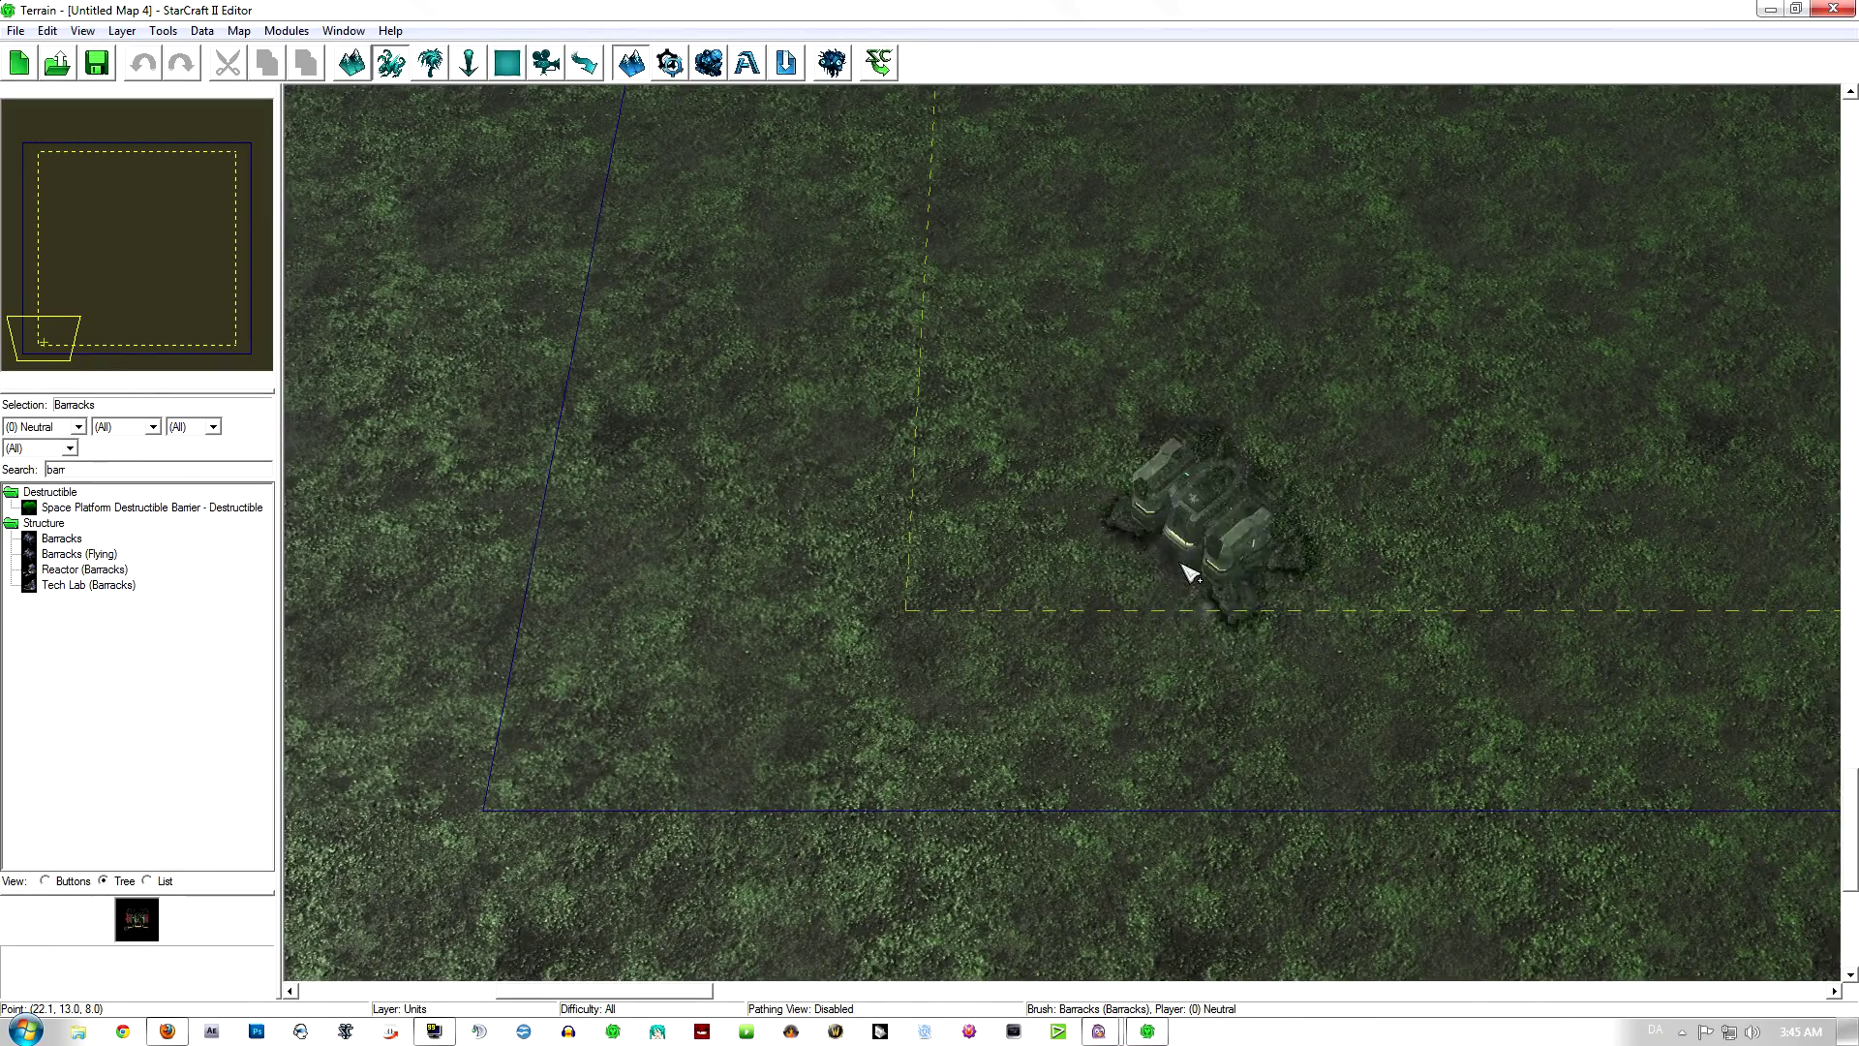
{"action": "right_click_drag", "start_coordinate": [1182, 559], "coordinate": [1156, 580]}
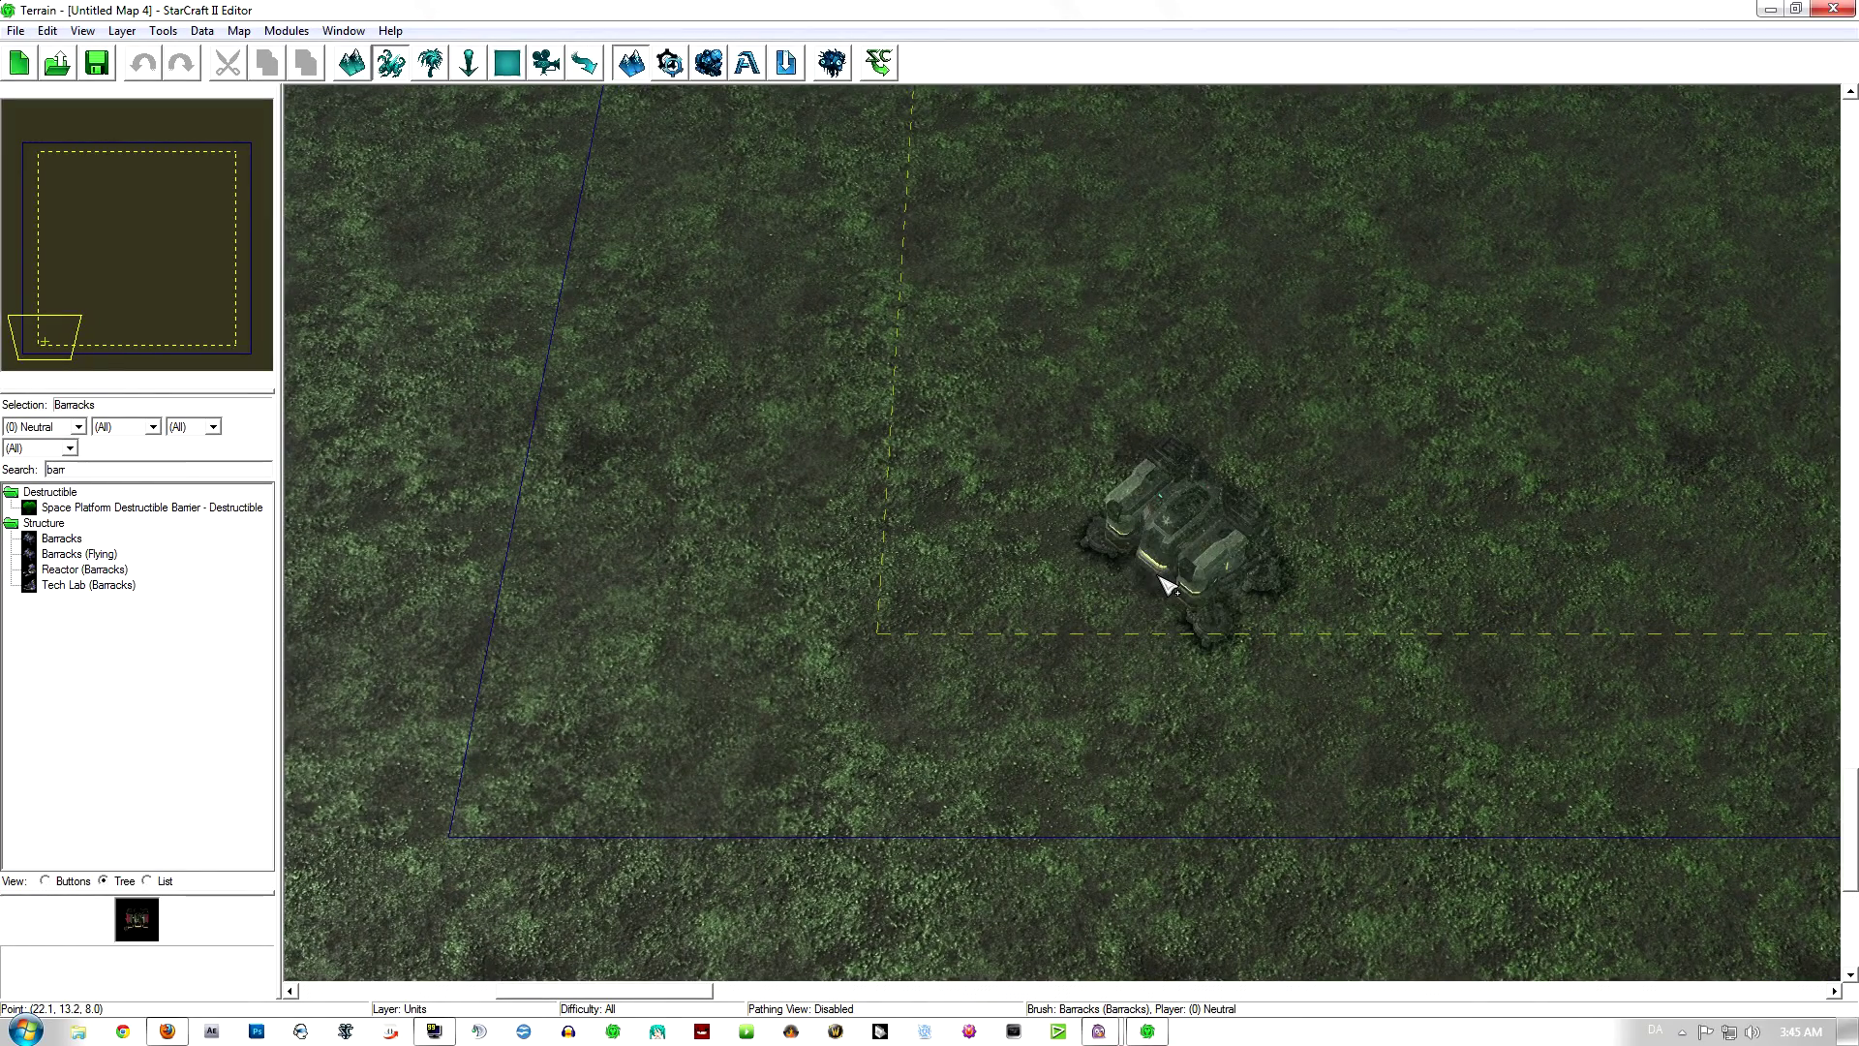
{"action": "left_click", "coordinate": [1160, 577]}
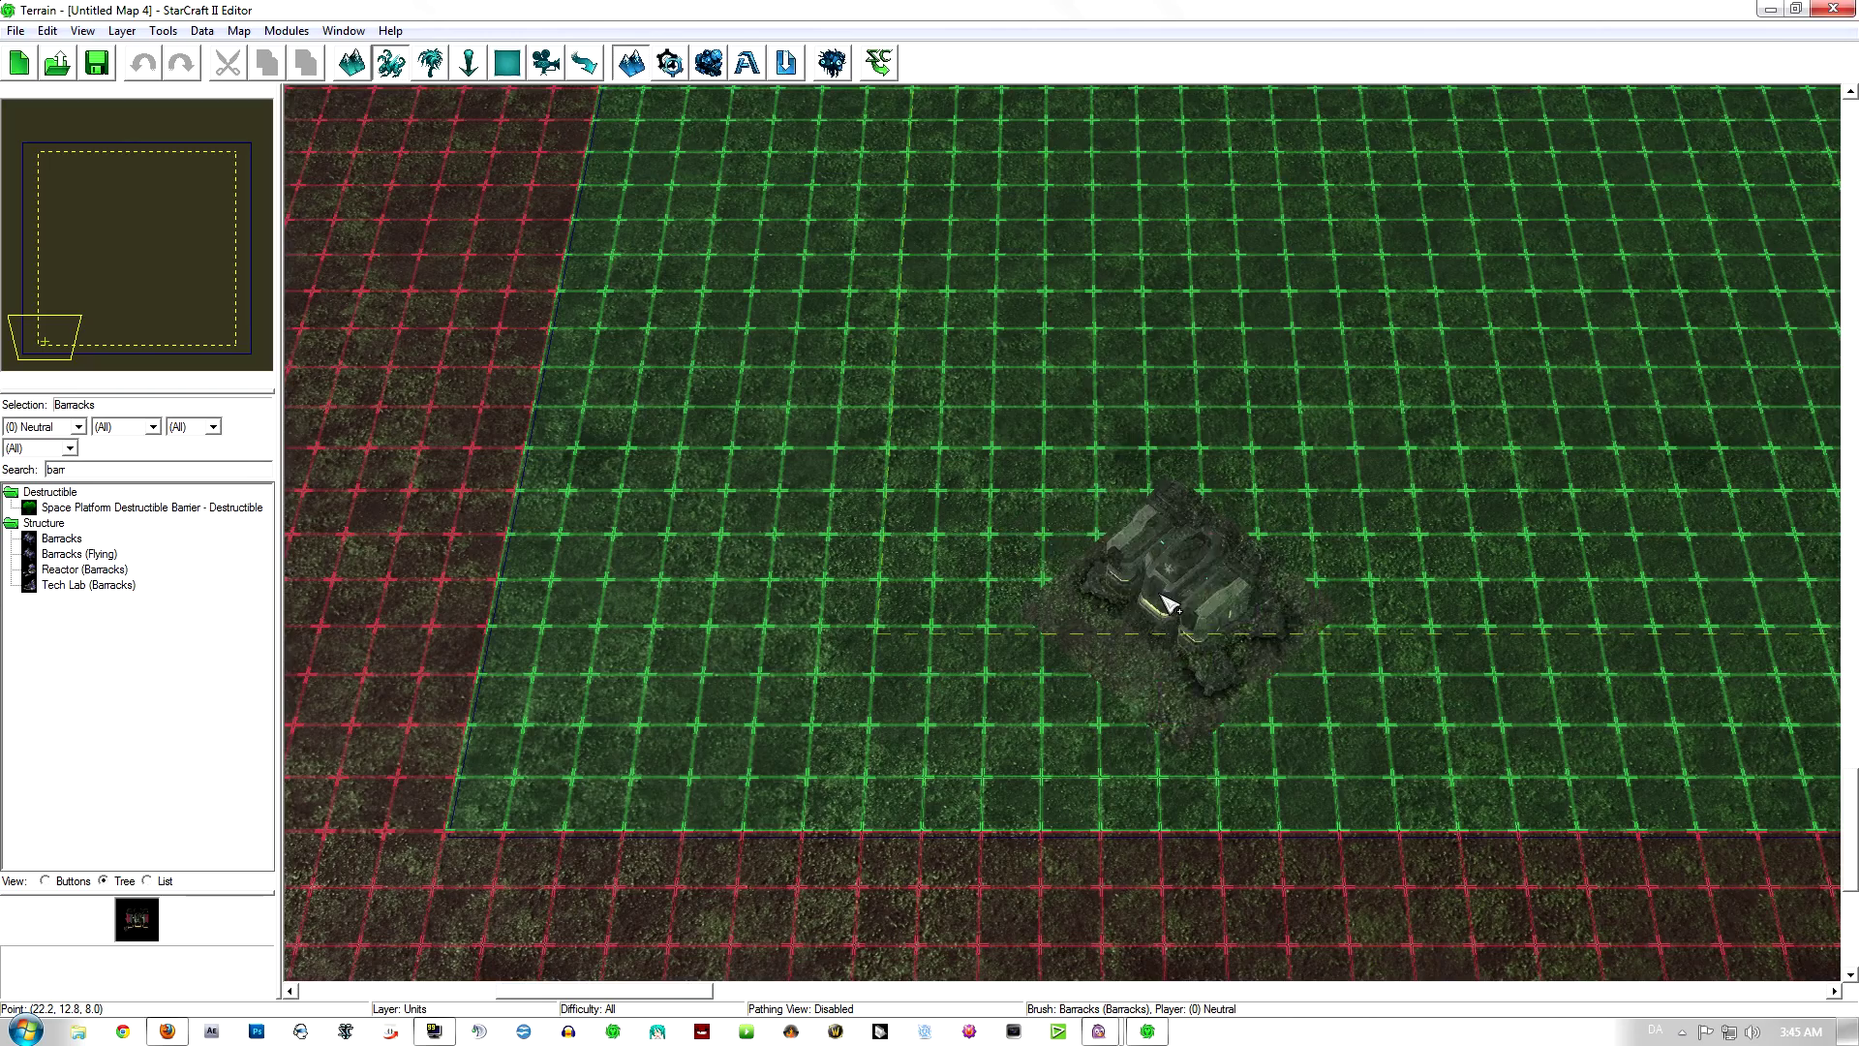
{"action": "right_click_drag", "start_coordinate": [1114, 602], "coordinate": [1143, 581]}
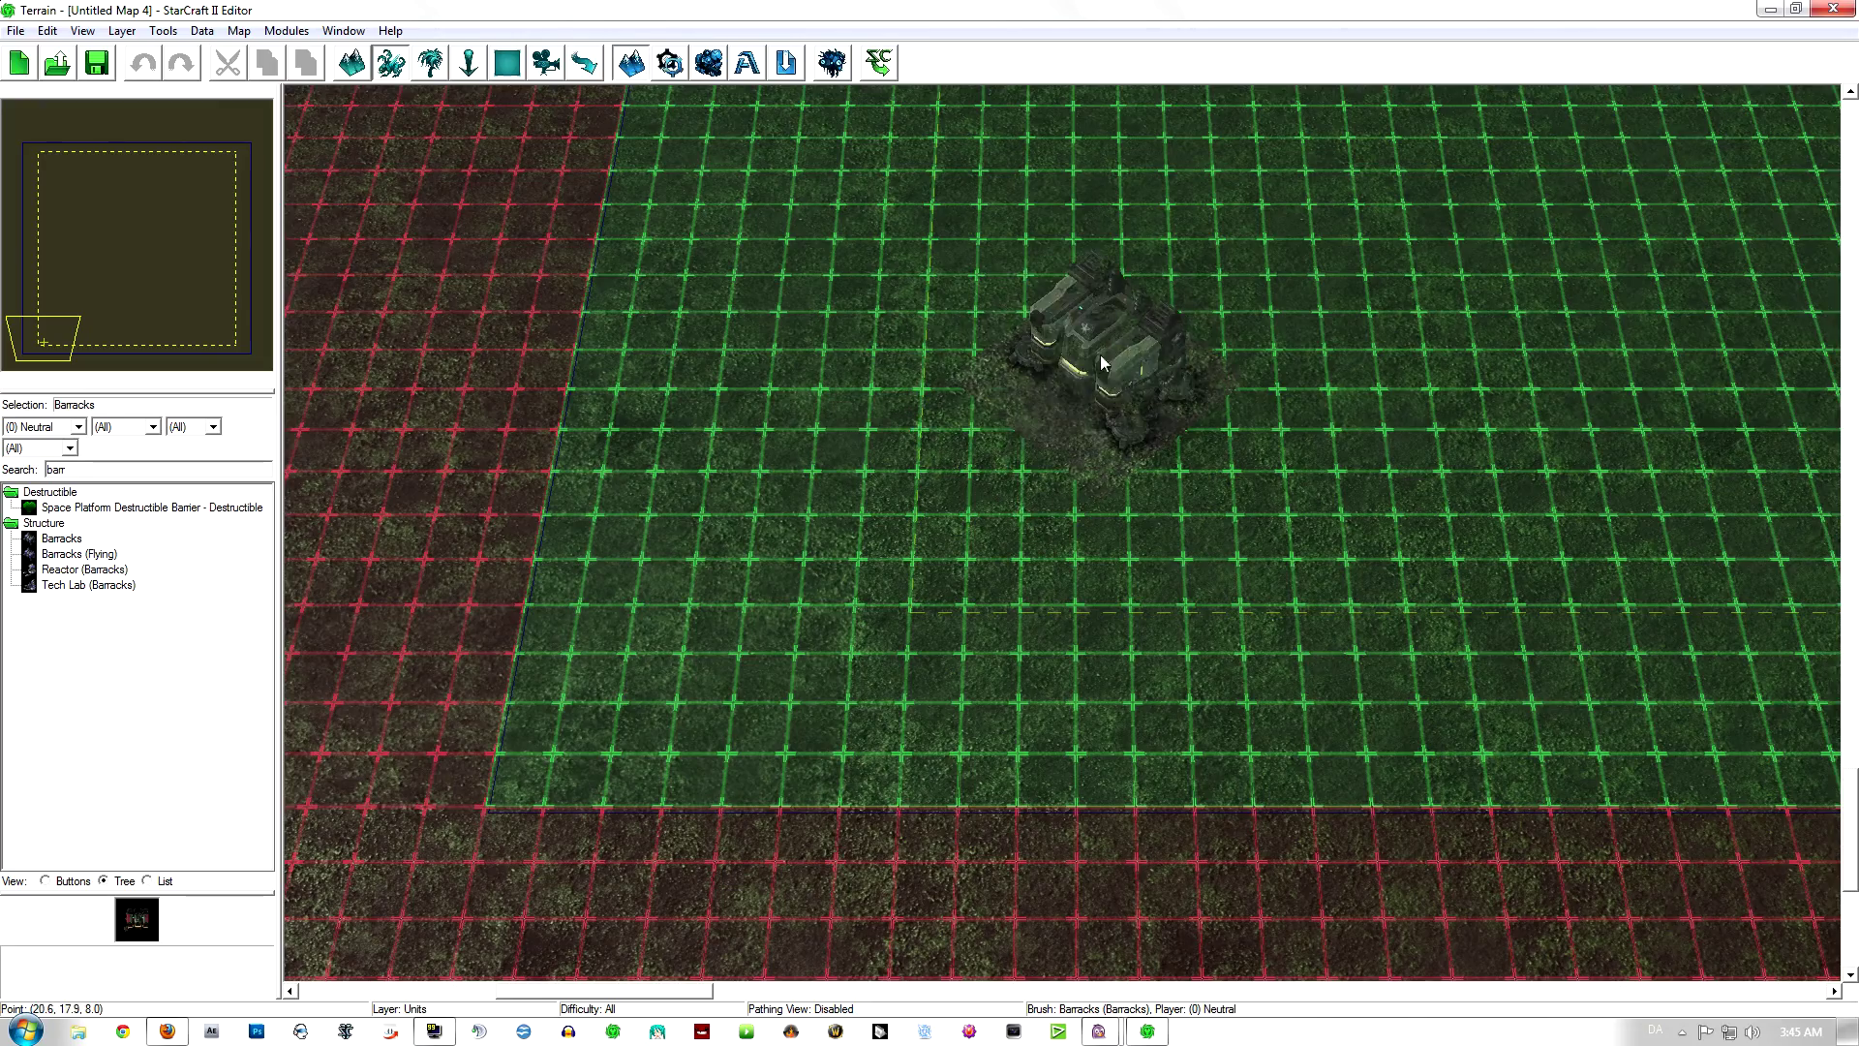
{"action": "left_click", "coordinate": [1158, 318]}
Step: Place a second neutral Barracks near the upper-right corner of the map's playable area
{"action": "scroll", "coordinate": [1224, 407], "scroll_direction": "down", "scroll_amount": 5}
{"action": "right_click_drag", "start_coordinate": [1224, 407], "coordinate": [668, 678]}
{"action": "right_click_drag", "start_coordinate": [957, 566], "coordinate": [489, 817]}
{"action": "right_click_drag", "start_coordinate": [1549, 329], "coordinate": [620, 804]}
{"action": "scroll", "coordinate": [1133, 567], "scroll_direction": "up", "scroll_amount": 5}
{"action": "right_click_drag", "start_coordinate": [1143, 562], "coordinate": [932, 755]}
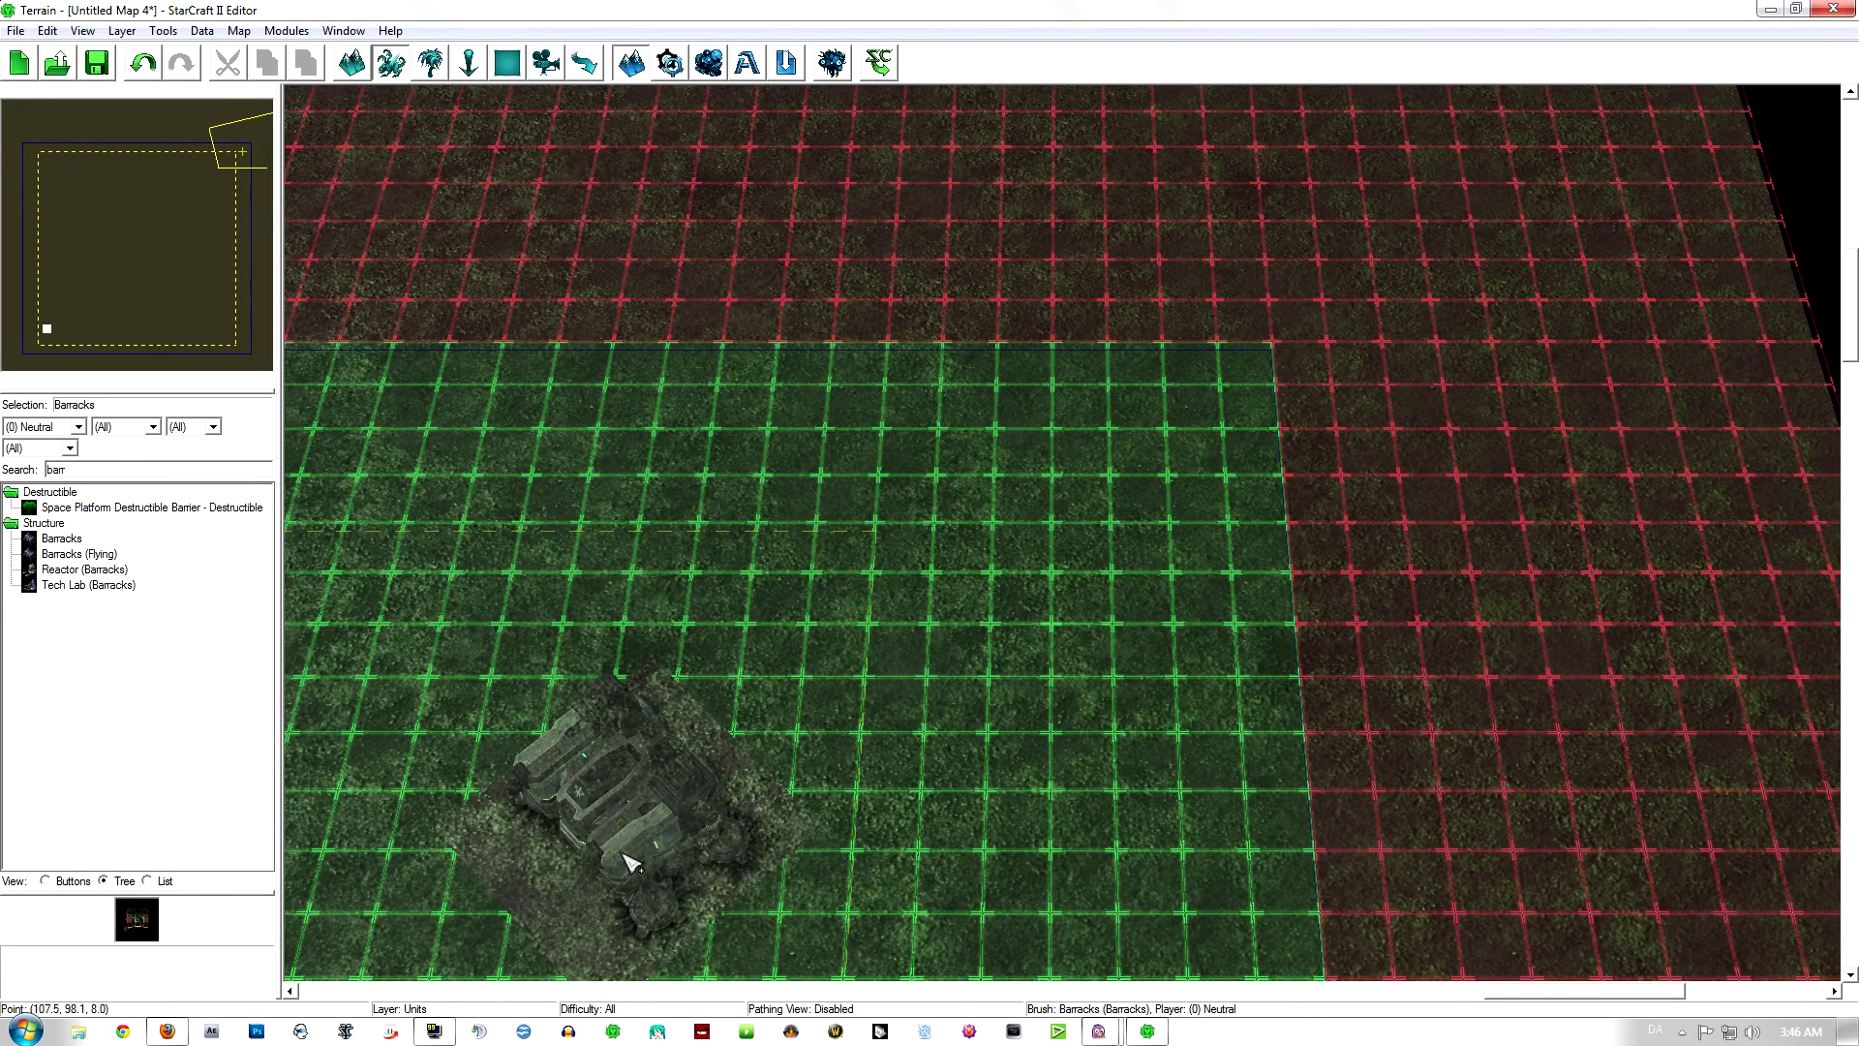
{"action": "scroll", "coordinate": [905, 726], "scroll_direction": "down", "scroll_amount": 4}
{"action": "right_click_drag", "start_coordinate": [602, 920], "coordinate": [1501, 359]}
{"action": "left_click", "coordinate": [904, 727]}
Step: Hide the placement grid and stop placing Barracks
{"action": "scroll", "coordinate": [1141, 629], "scroll_direction": "down", "scroll_amount": 1}
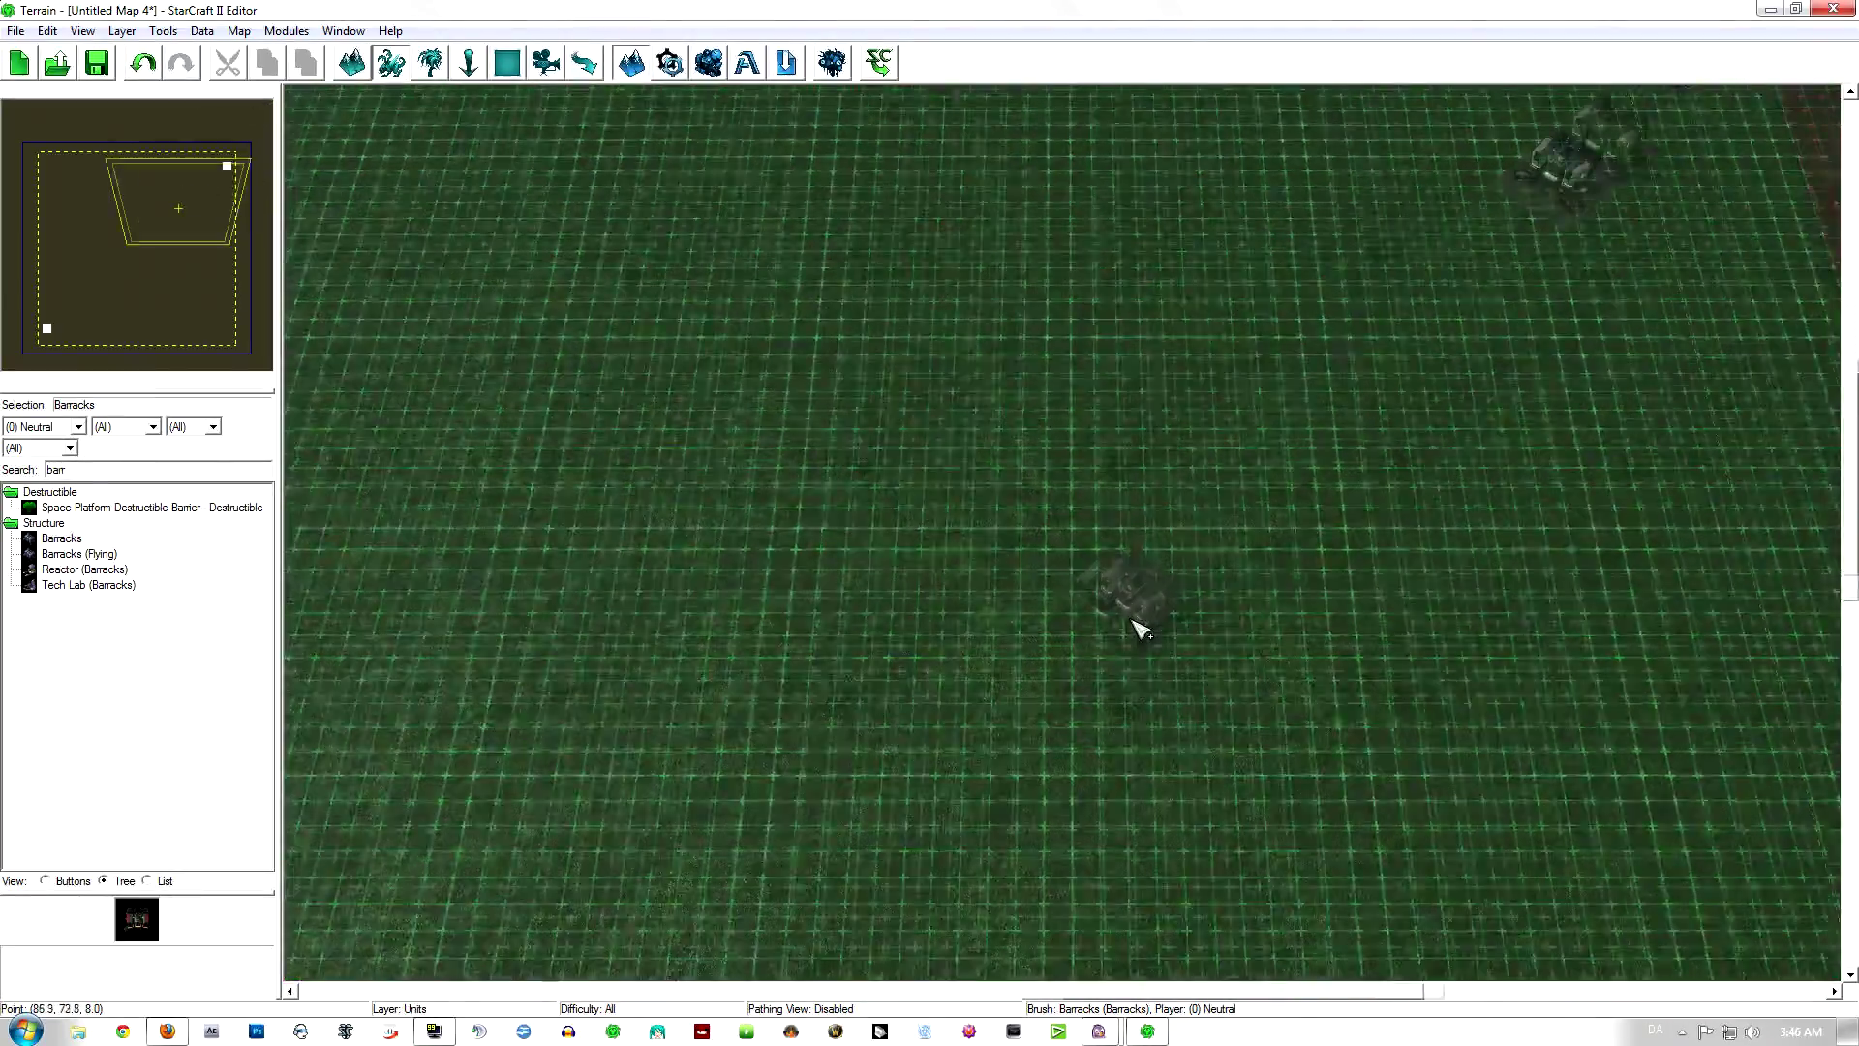
{"action": "scroll", "coordinate": [1128, 625], "scroll_direction": "down", "scroll_amount": 3}
{"action": "right_click_drag", "start_coordinate": [1104, 648], "coordinate": [1394, 411]}
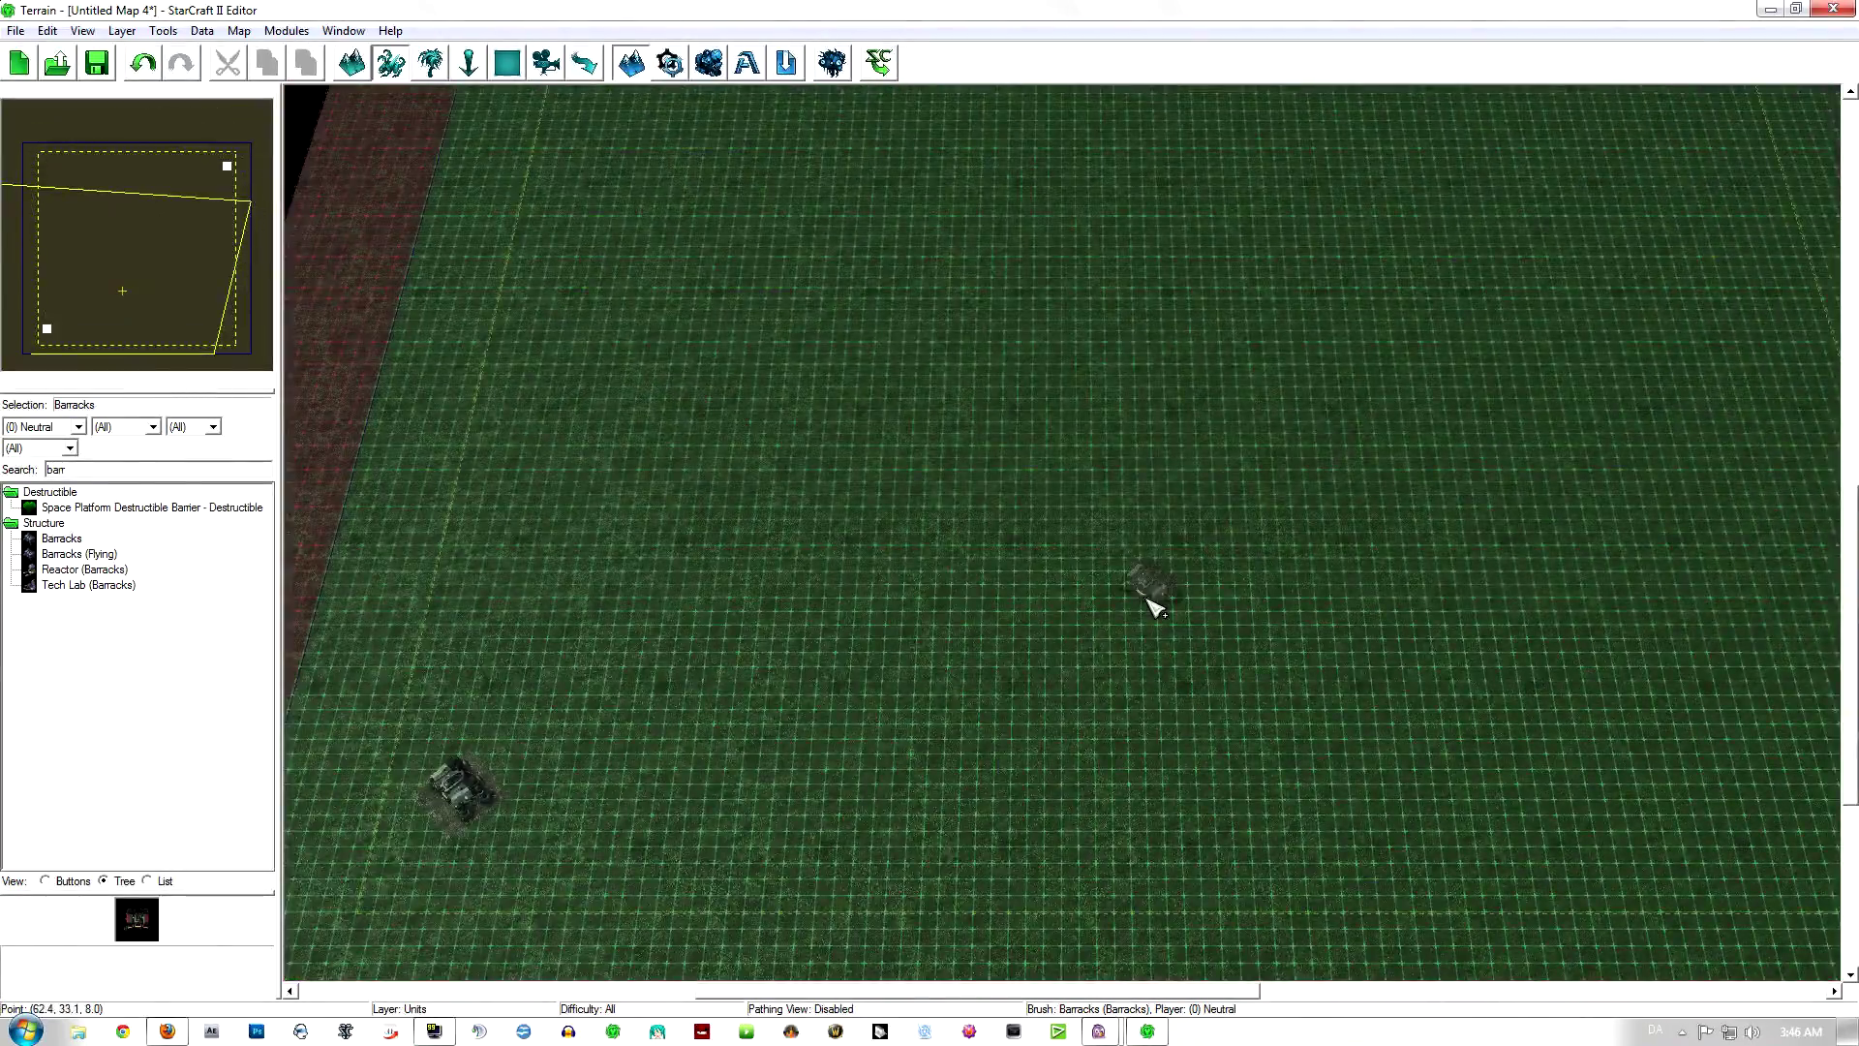
{"action": "right_click_drag", "start_coordinate": [1152, 605], "coordinate": [1244, 557]}
{"action": "key", "text": "o"}
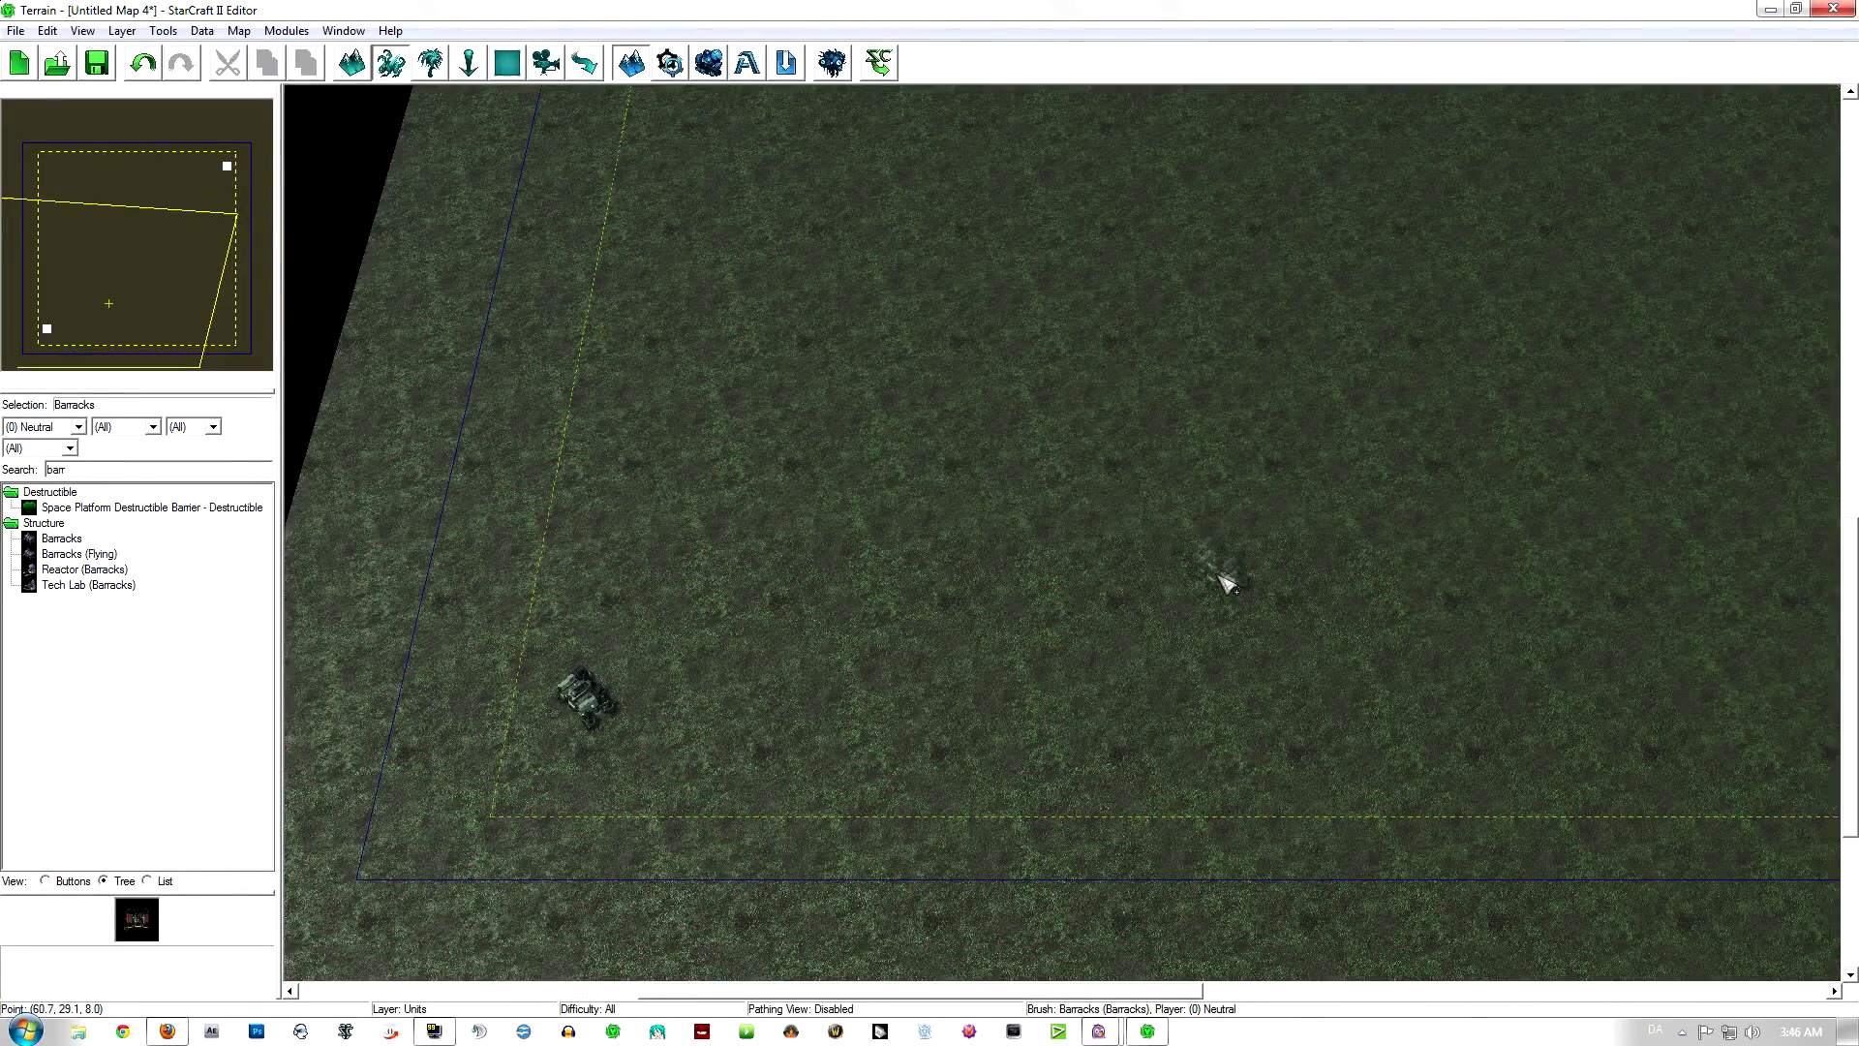
{"action": "mouse_move", "coordinate": [1216, 580]}
{"action": "right_mouse_down"}
{"action": "mouse_move", "coordinate": [968, 718]}
{"action": "mouse_move", "coordinate": [1309, 531]}
{"action": "right_mouse_up"}
{"action": "key", "text": "Escape"}
{"action": "right_click_drag", "start_coordinate": [1064, 559], "coordinate": [975, 555]}
{"action": "scroll", "coordinate": [1112, 524], "scroll_direction": "down", "scroll_amount": 3}
{"action": "scroll", "coordinate": [978, 551], "scroll_direction": "up", "scroll_amount": 3}
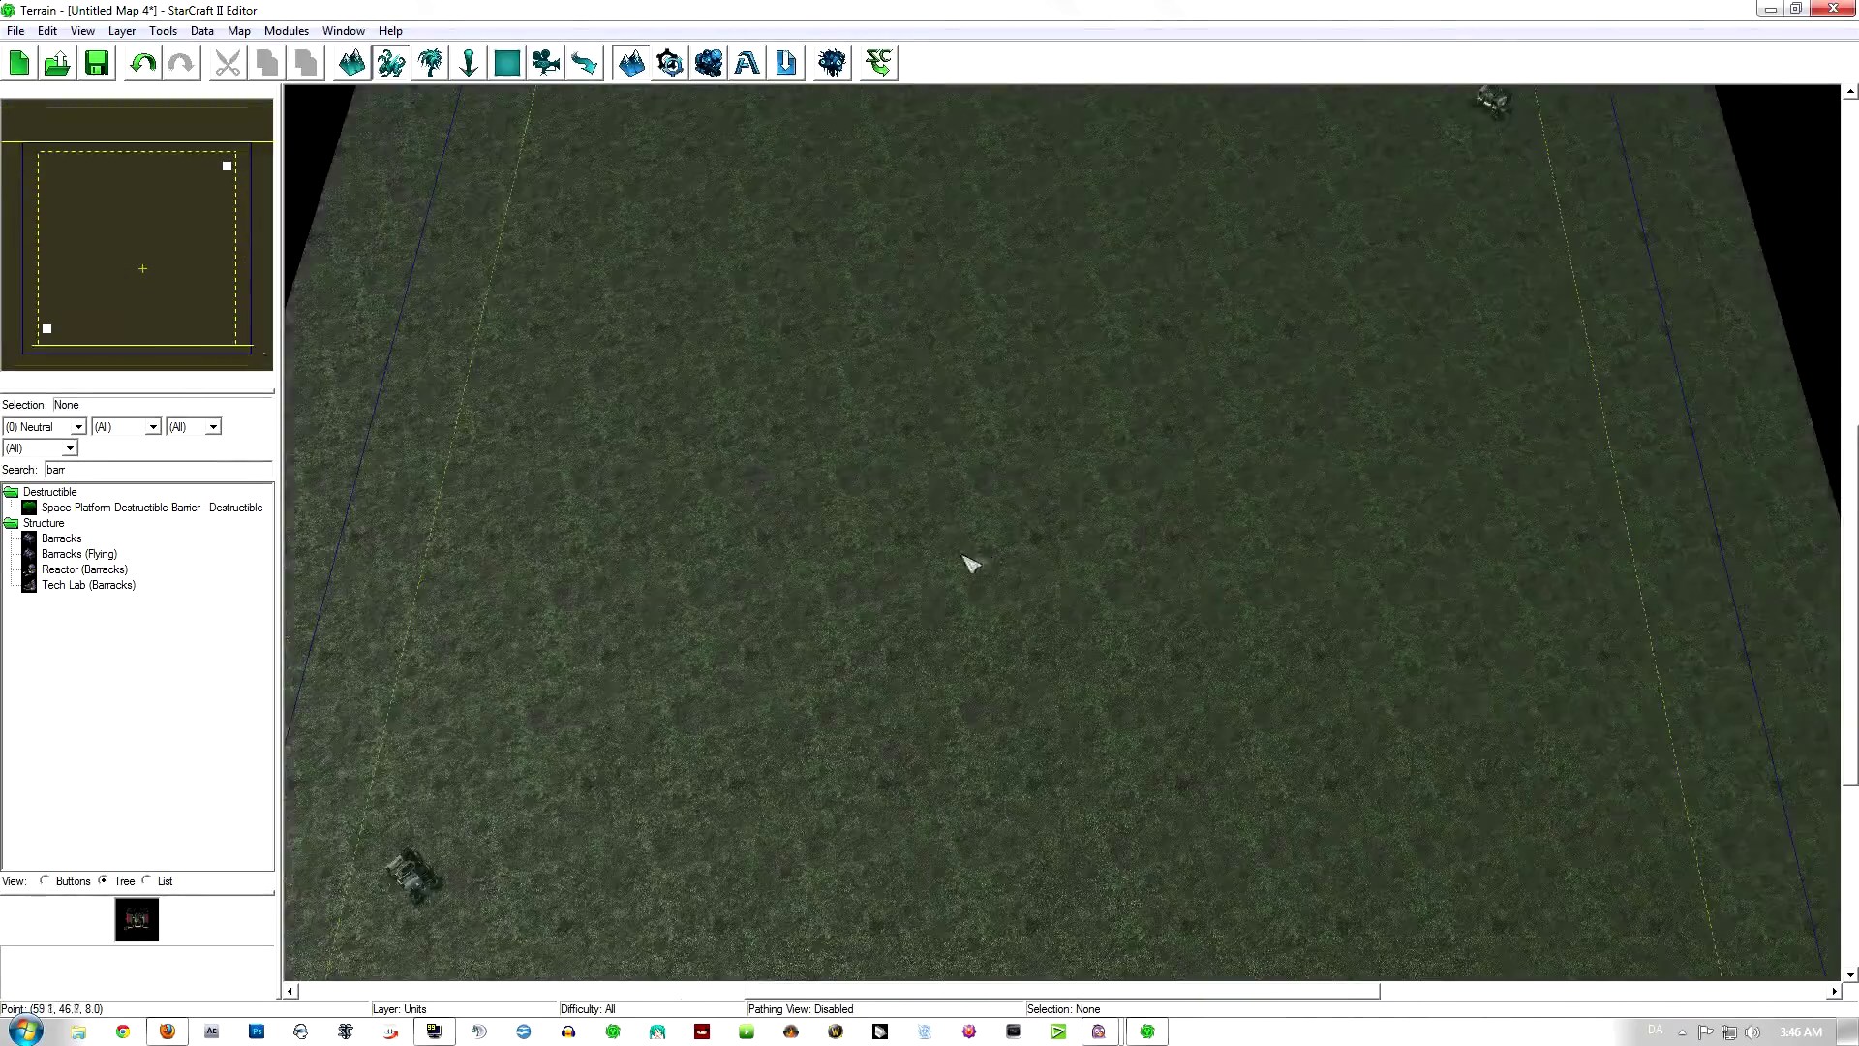
{"action": "right_click_drag", "start_coordinate": [781, 593], "coordinate": [1130, 447]}
{"action": "scroll", "coordinate": [937, 566], "scroll_direction": "up", "scroll_amount": 2}
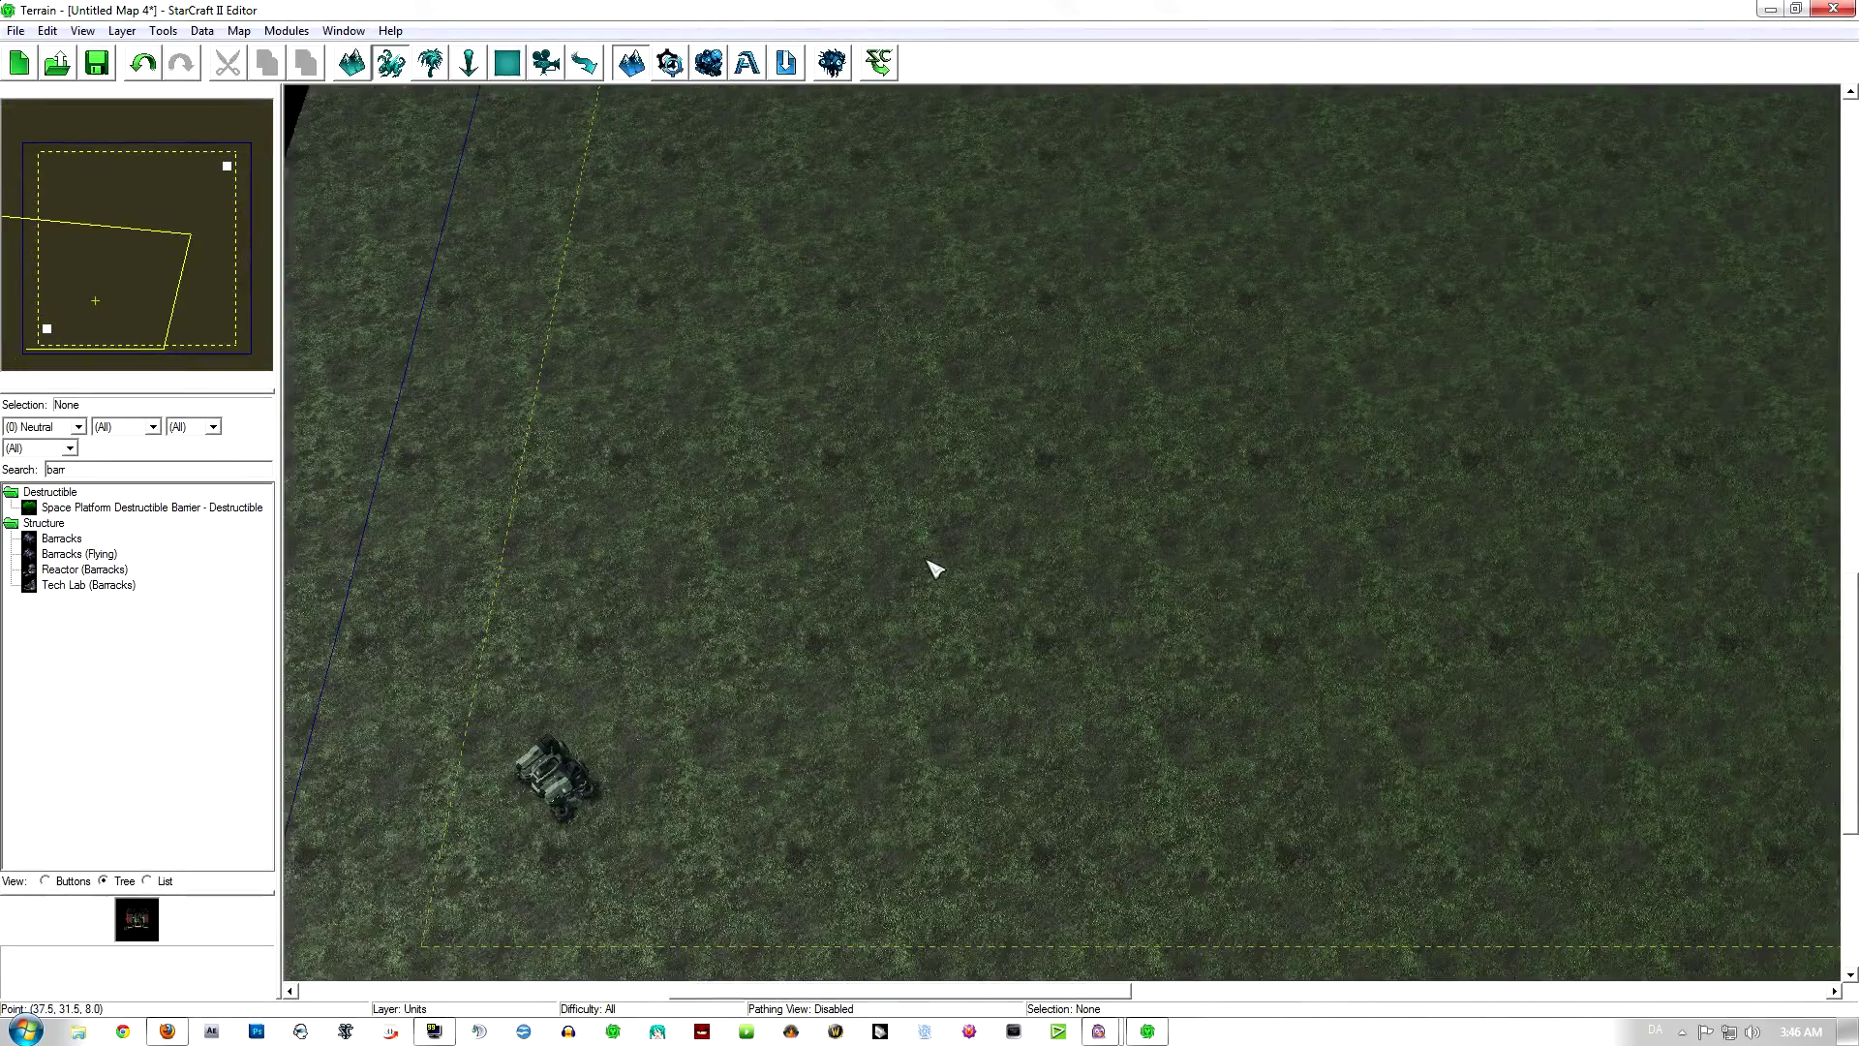
{"action": "scroll", "coordinate": [931, 560], "scroll_direction": "up", "scroll_amount": 1}
{"action": "right_click_drag", "start_coordinate": [932, 565], "coordinate": [969, 548]}
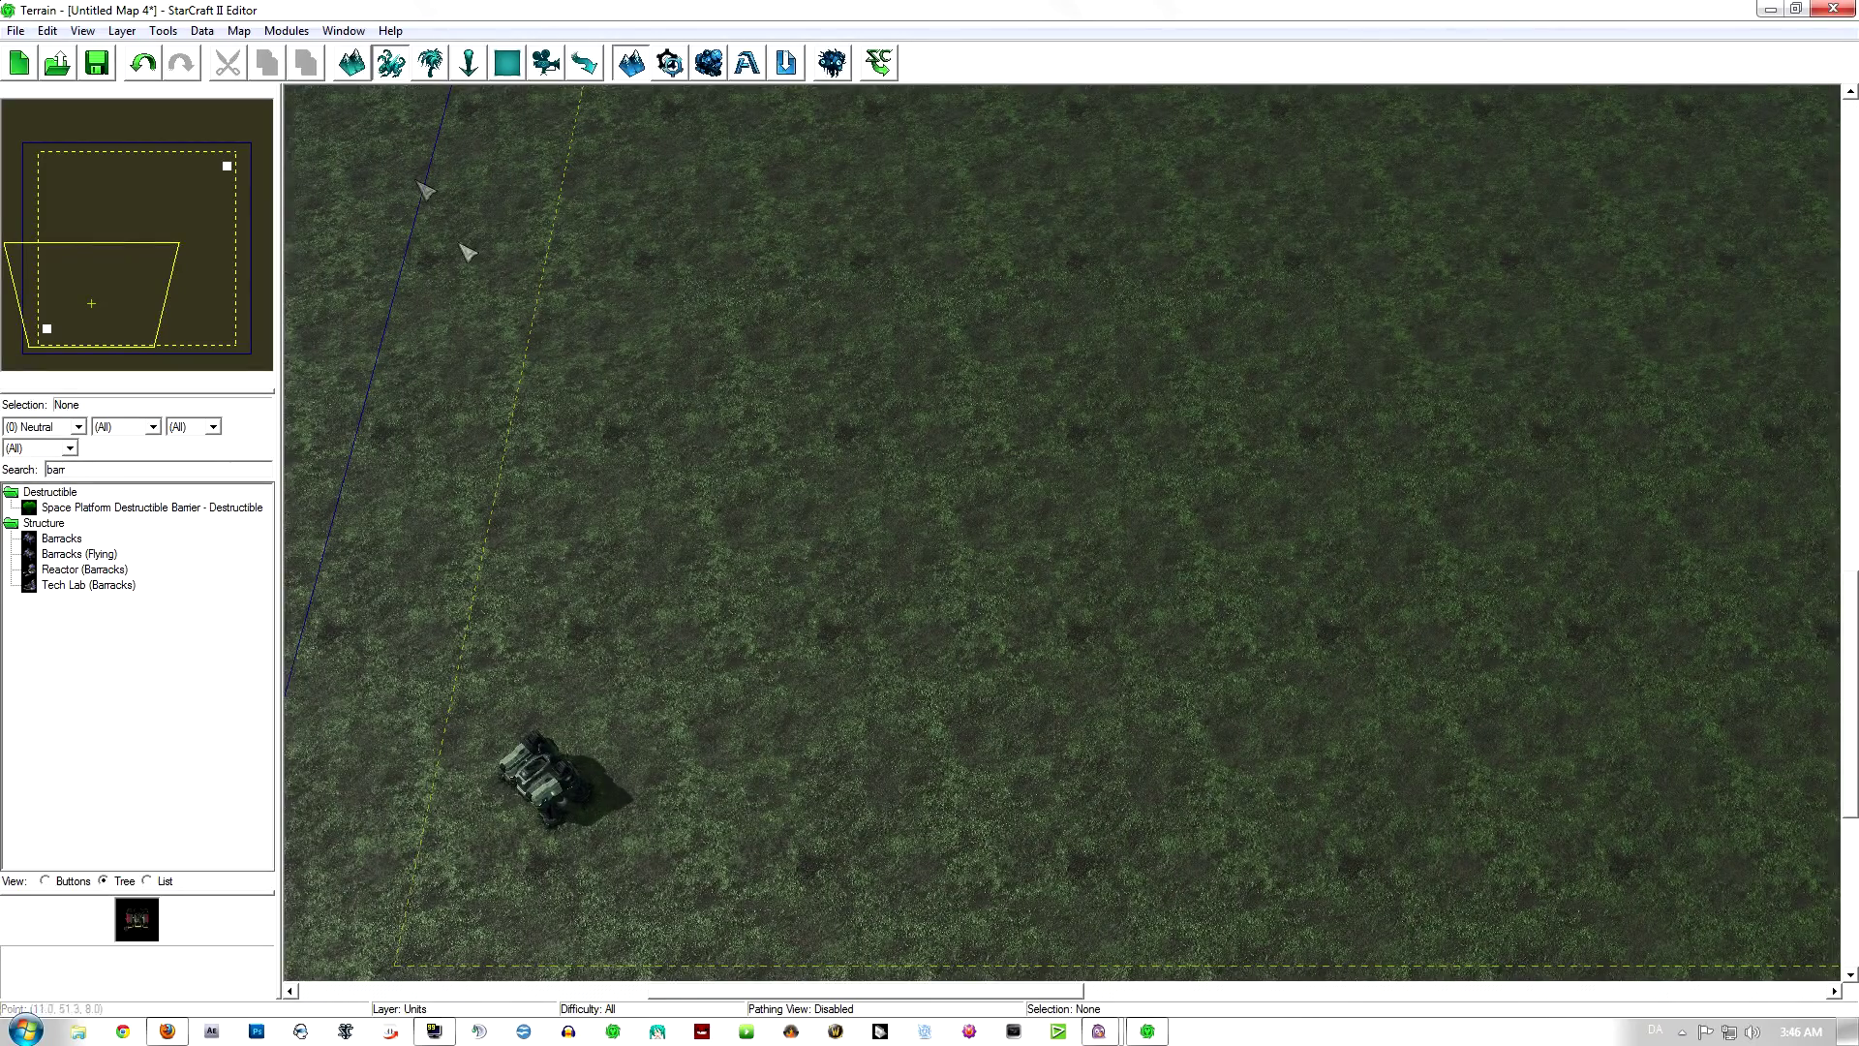
Step: Raise a Haven Organic Cliffs plateau around the lower-left Barracks with the round Raise Cliff brush at size 9
{"action": "left_click", "coordinate": [352, 64]}
{"action": "left_click", "coordinate": [115, 438]}
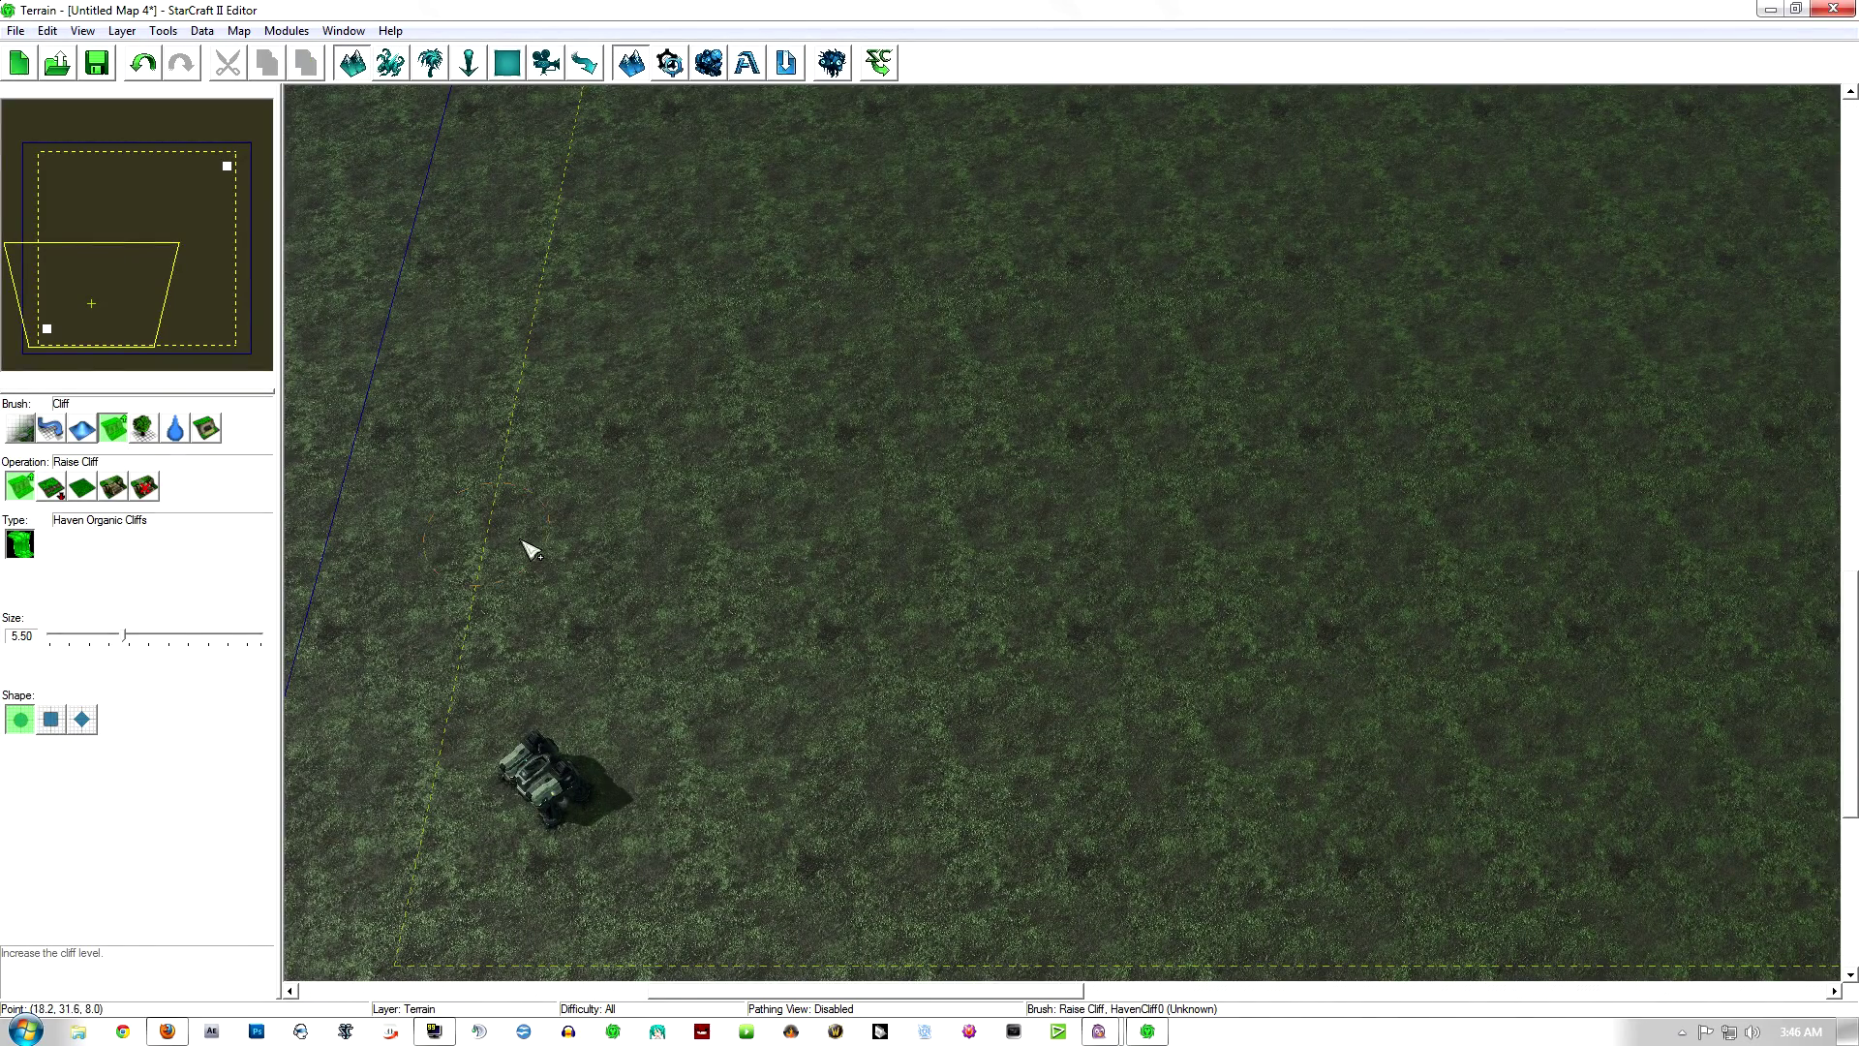
{"action": "right_click_drag", "start_coordinate": [1110, 407], "coordinate": [888, 614]}
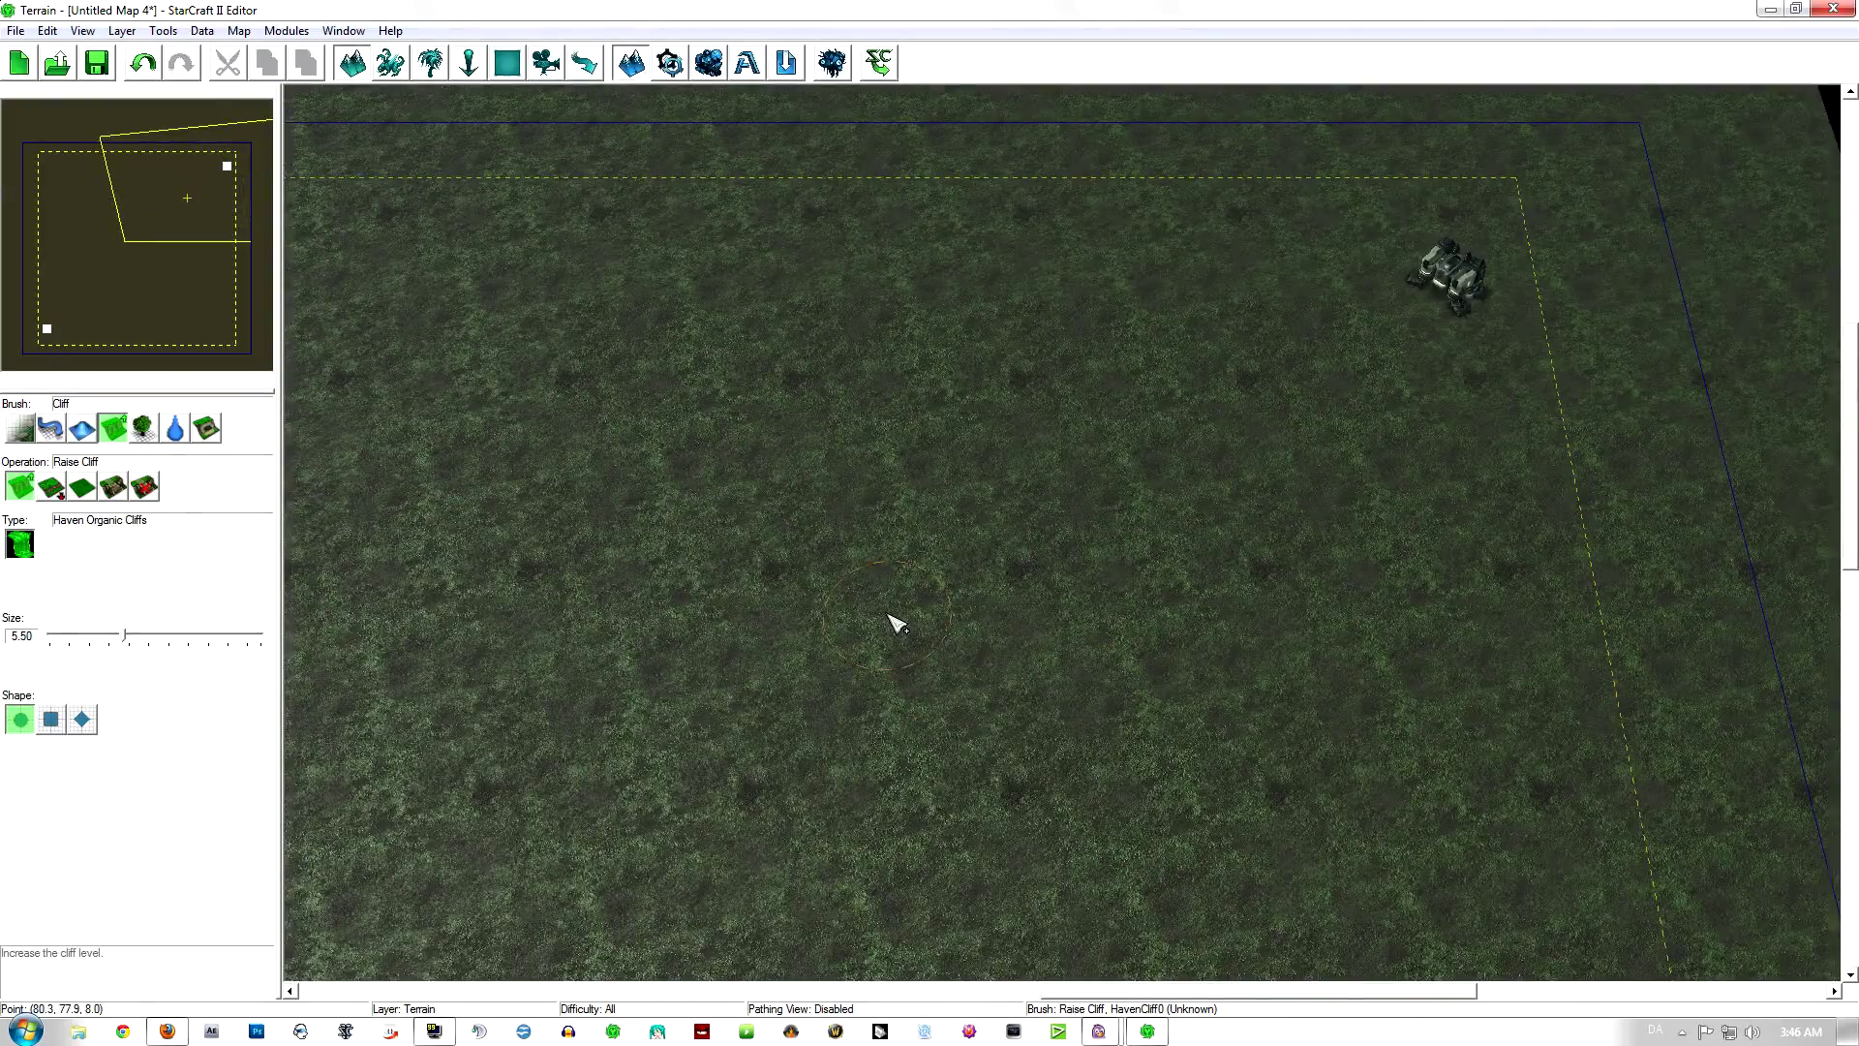
{"action": "right_click_drag", "start_coordinate": [827, 660], "coordinate": [933, 577]}
{"action": "scroll", "coordinate": [1041, 555], "scroll_direction": "up", "scroll_amount": 3}
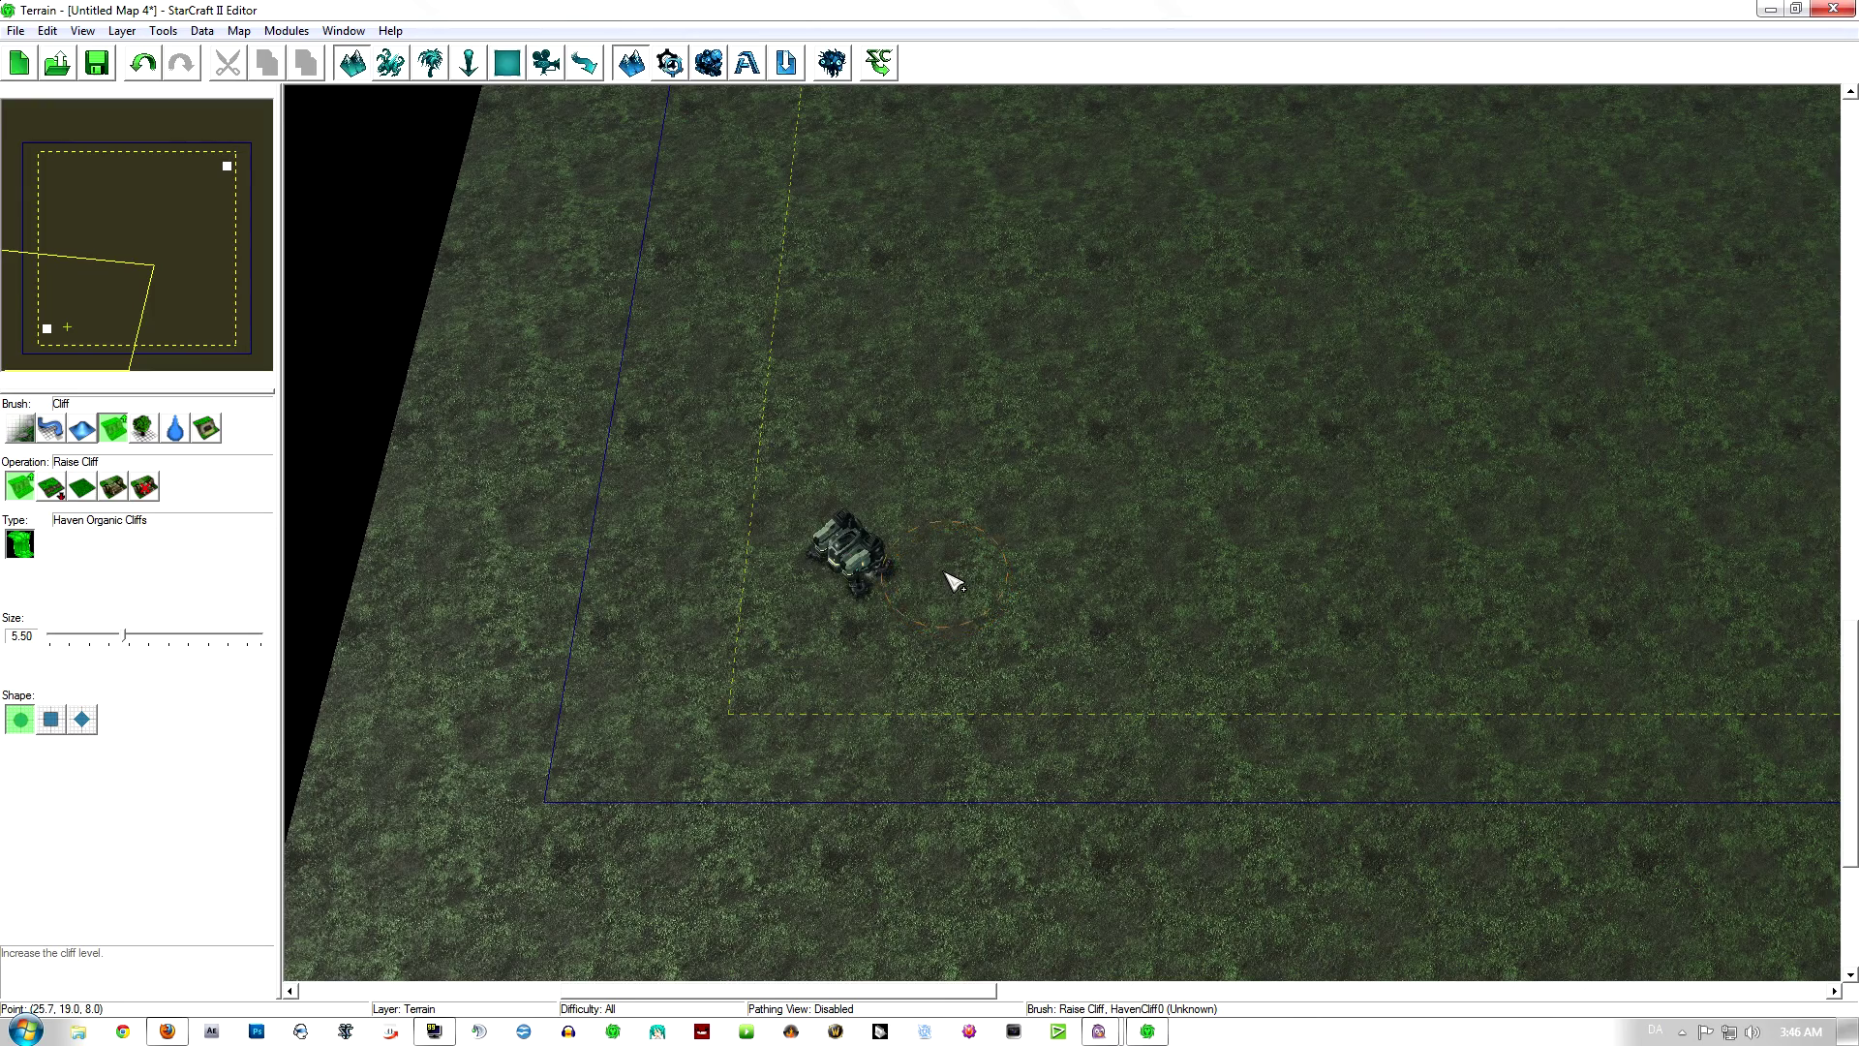
{"action": "scroll", "coordinate": [915, 551], "scroll_direction": "up", "scroll_amount": 2}
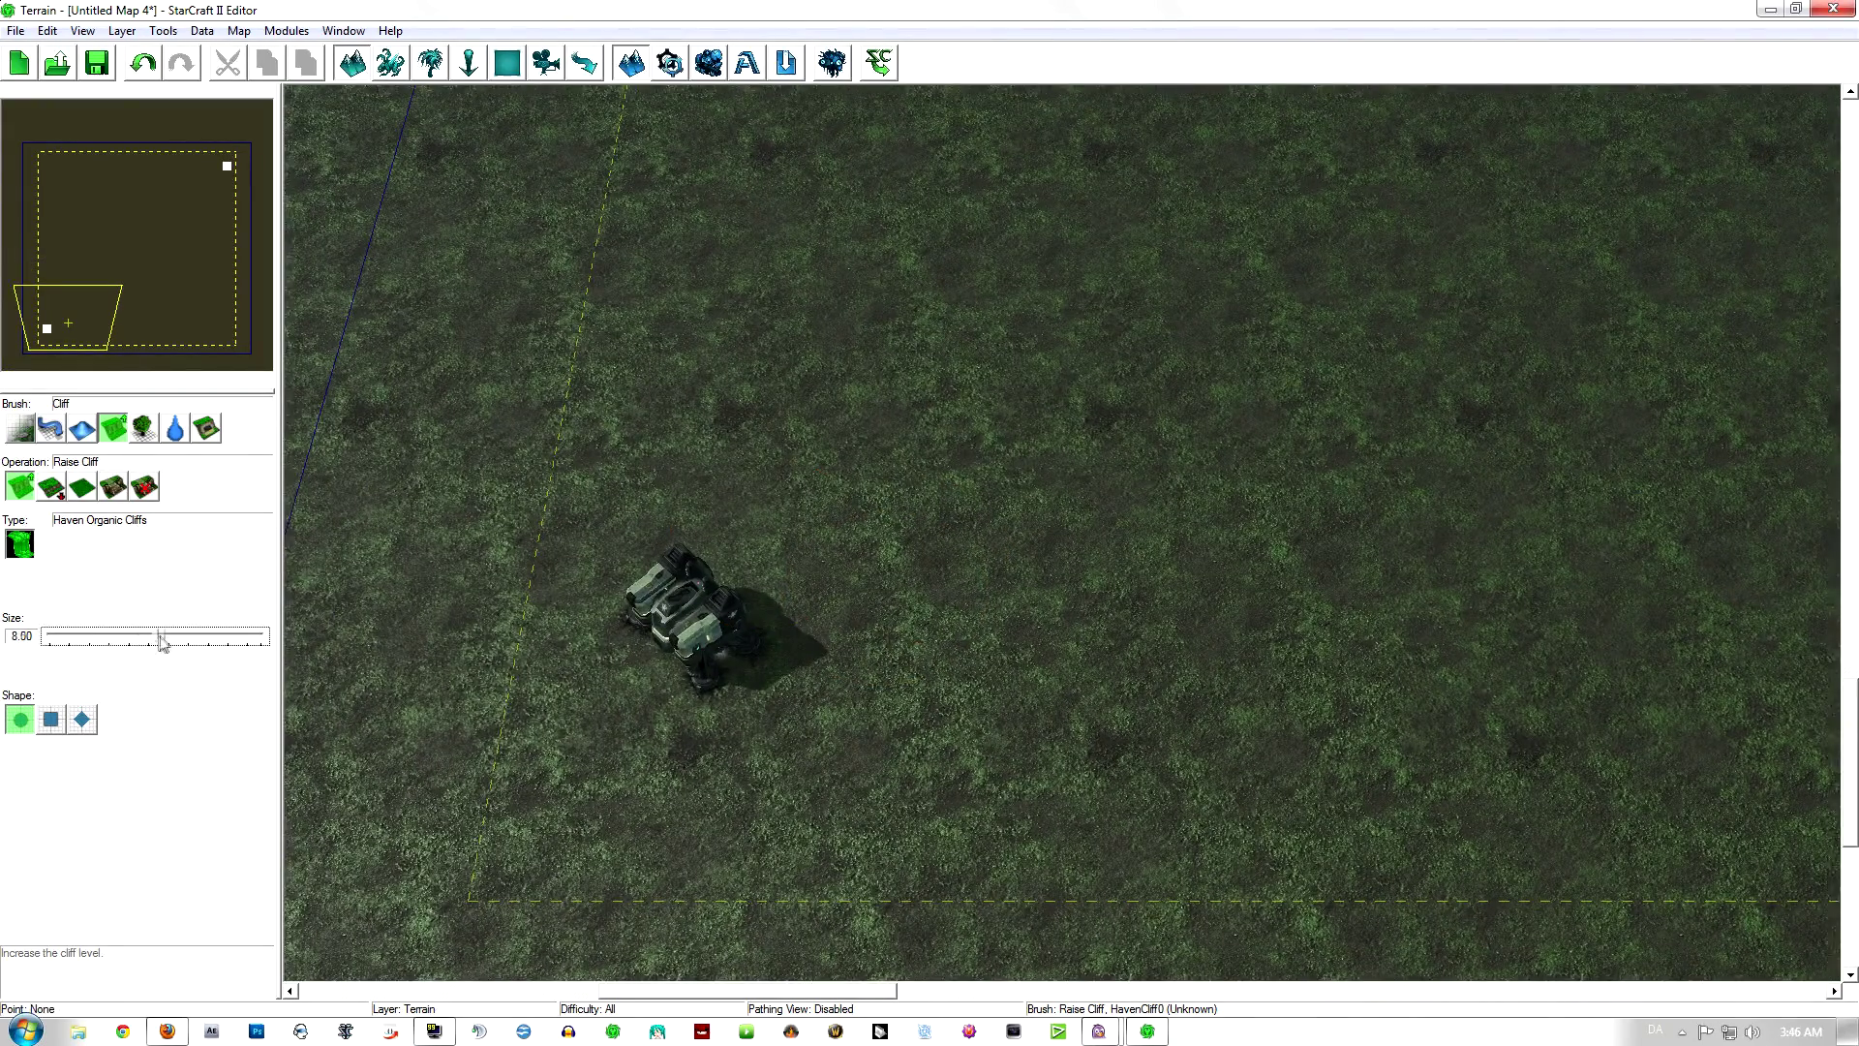
{"action": "mouse_move", "coordinate": [1084, 419]}
{"action": "left_mouse_down"}
{"action": "mouse_move", "coordinate": [1062, 461]}
{"action": "mouse_move", "coordinate": [950, 506]}
{"action": "mouse_move", "coordinate": [862, 481]}
{"action": "mouse_move", "coordinate": [788, 531]}
{"action": "mouse_move", "coordinate": [815, 489]}
{"action": "mouse_move", "coordinate": [610, 365]}
{"action": "mouse_move", "coordinate": [643, 258]}
{"action": "mouse_move", "coordinate": [1150, 361]}
{"action": "mouse_move", "coordinate": [1013, 506]}
{"action": "mouse_move", "coordinate": [1058, 606]}
{"action": "mouse_move", "coordinate": [1266, 751]}
{"action": "mouse_move", "coordinate": [1428, 431]}
{"action": "mouse_move", "coordinate": [1502, 515]}
{"action": "left_mouse_up"}
{"action": "scroll", "coordinate": [1195, 490], "scroll_direction": "up", "scroll_amount": 3}
{"action": "right_click_drag", "start_coordinate": [1190, 496], "coordinate": [1407, 574]}
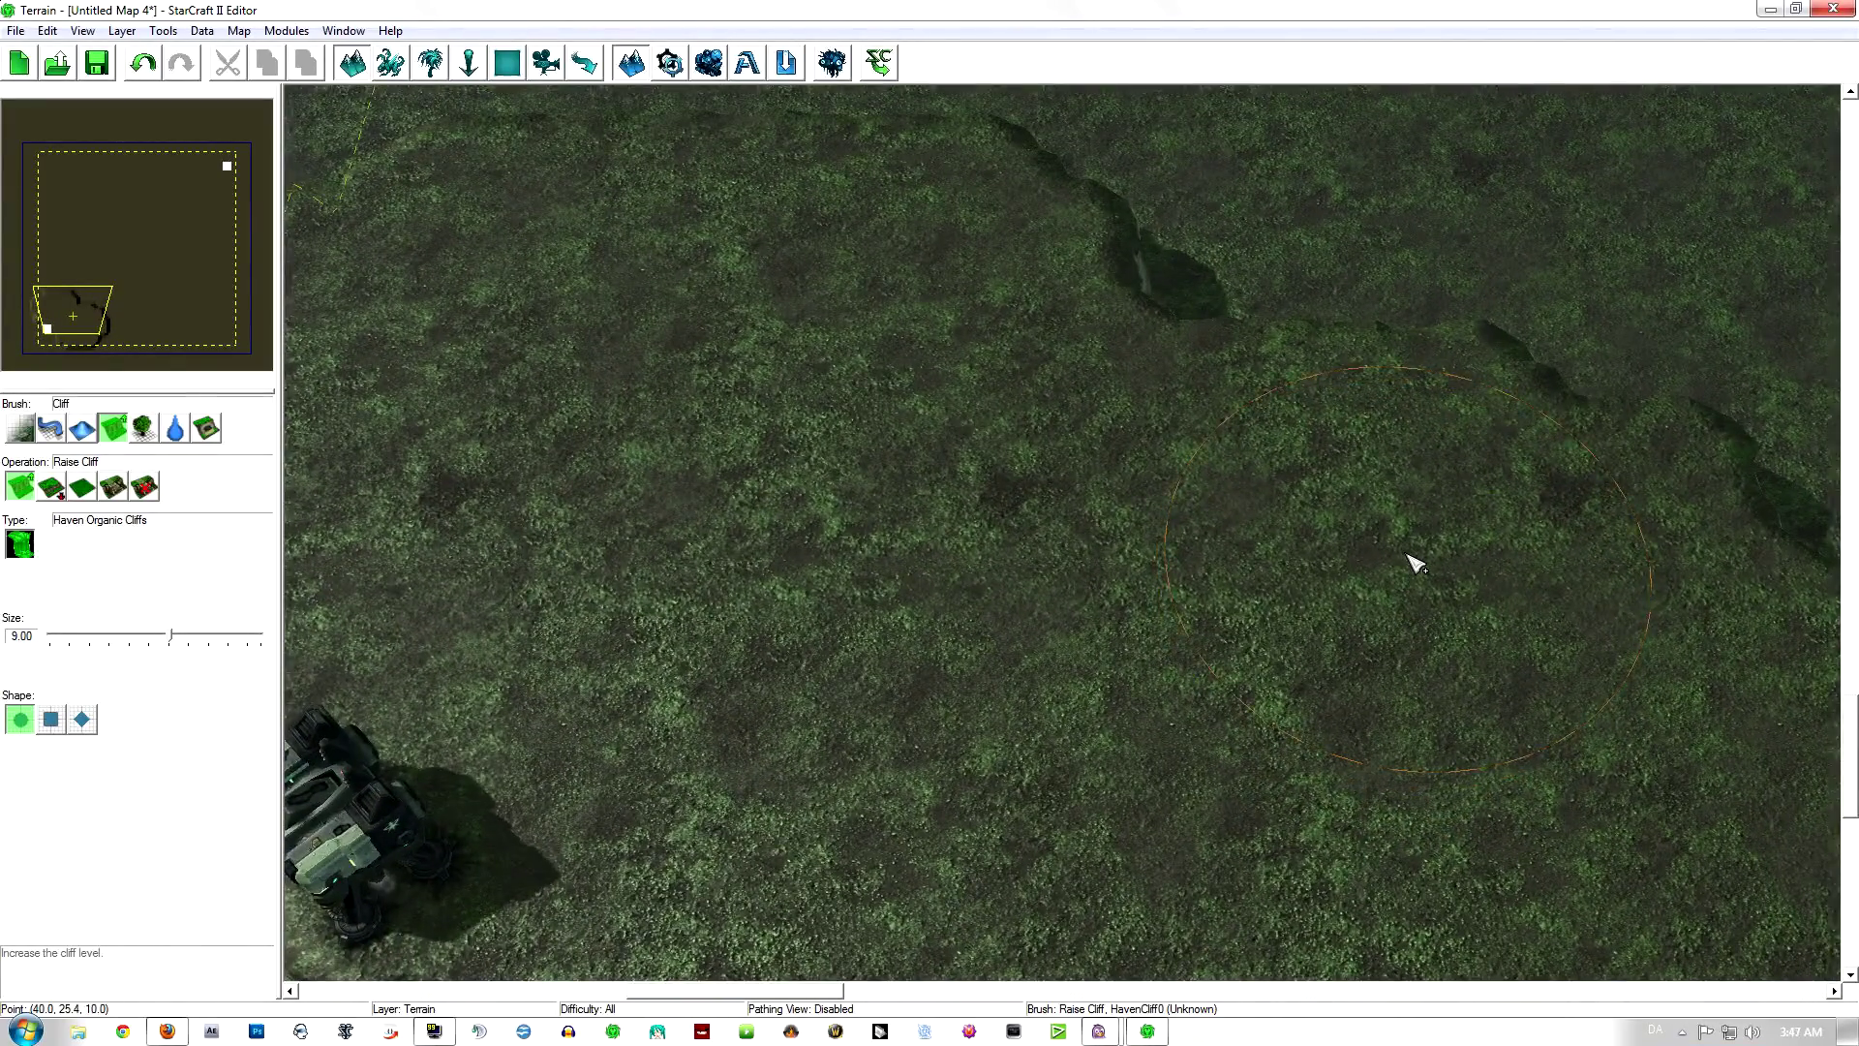
Step: Extend the raised plateau along its eastern and southern edges with the Raise Cliff brush
{"action": "right_click_drag", "start_coordinate": [1401, 540], "coordinate": [1422, 476]}
{"action": "mouse_move", "coordinate": [1320, 166]}
{"action": "left_mouse_down"}
{"action": "mouse_move", "coordinate": [1540, 207]}
{"action": "mouse_move", "coordinate": [1494, 245]}
{"action": "mouse_move", "coordinate": [1598, 286]}
{"action": "left_mouse_up"}
{"action": "right_click_drag", "start_coordinate": [1597, 285], "coordinate": [980, 280]}
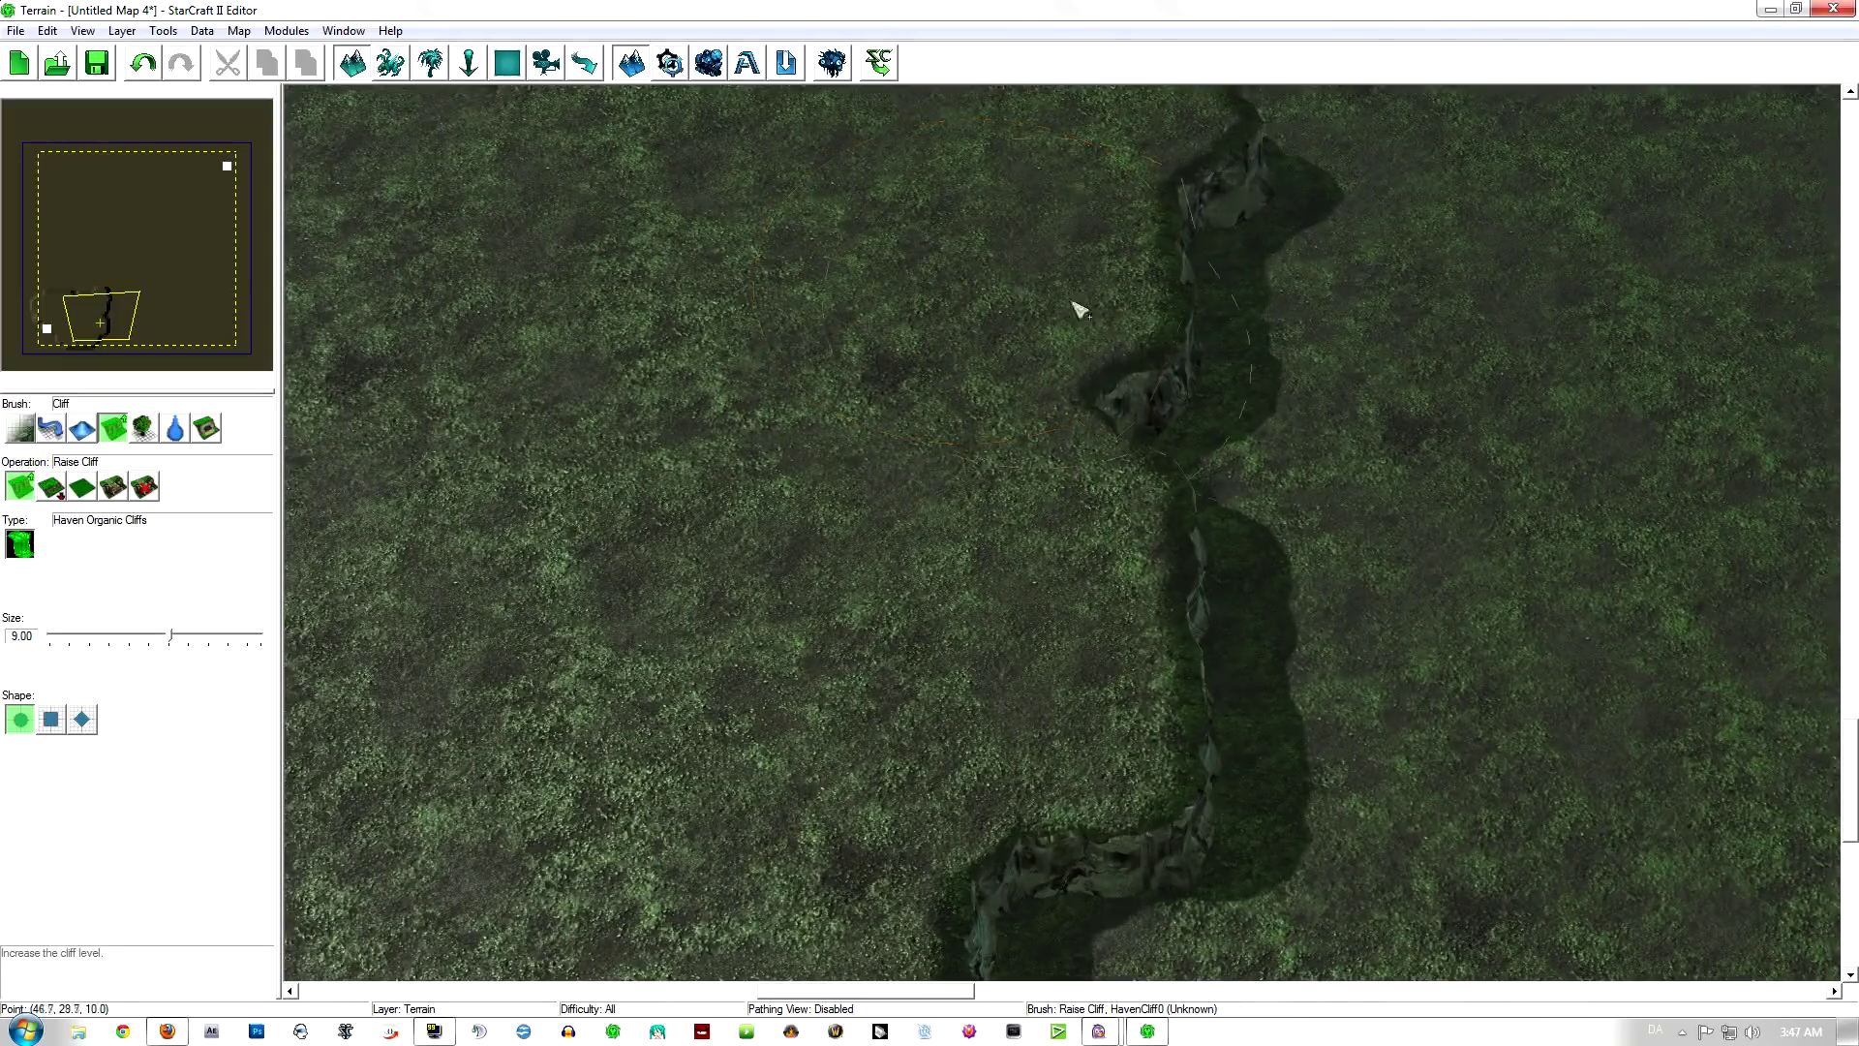
{"action": "mouse_move", "coordinate": [1252, 308]}
{"action": "left_mouse_down"}
{"action": "mouse_move", "coordinate": [1307, 532]}
{"action": "mouse_move", "coordinate": [1154, 625]}
{"action": "mouse_move", "coordinate": [1164, 670]}
{"action": "left_mouse_up"}
{"action": "right_click_drag", "start_coordinate": [1164, 670], "coordinate": [1159, 488]}
{"action": "left_click_drag", "start_coordinate": [1020, 598], "coordinate": [1020, 631]}
{"action": "right_click_drag", "start_coordinate": [1011, 602], "coordinate": [1273, 356]}
Step: Fill out the plateau's southern and northern outline at its existing height with the Same Level Cliff brush at size 9
{"action": "left_click", "coordinate": [89, 487]}
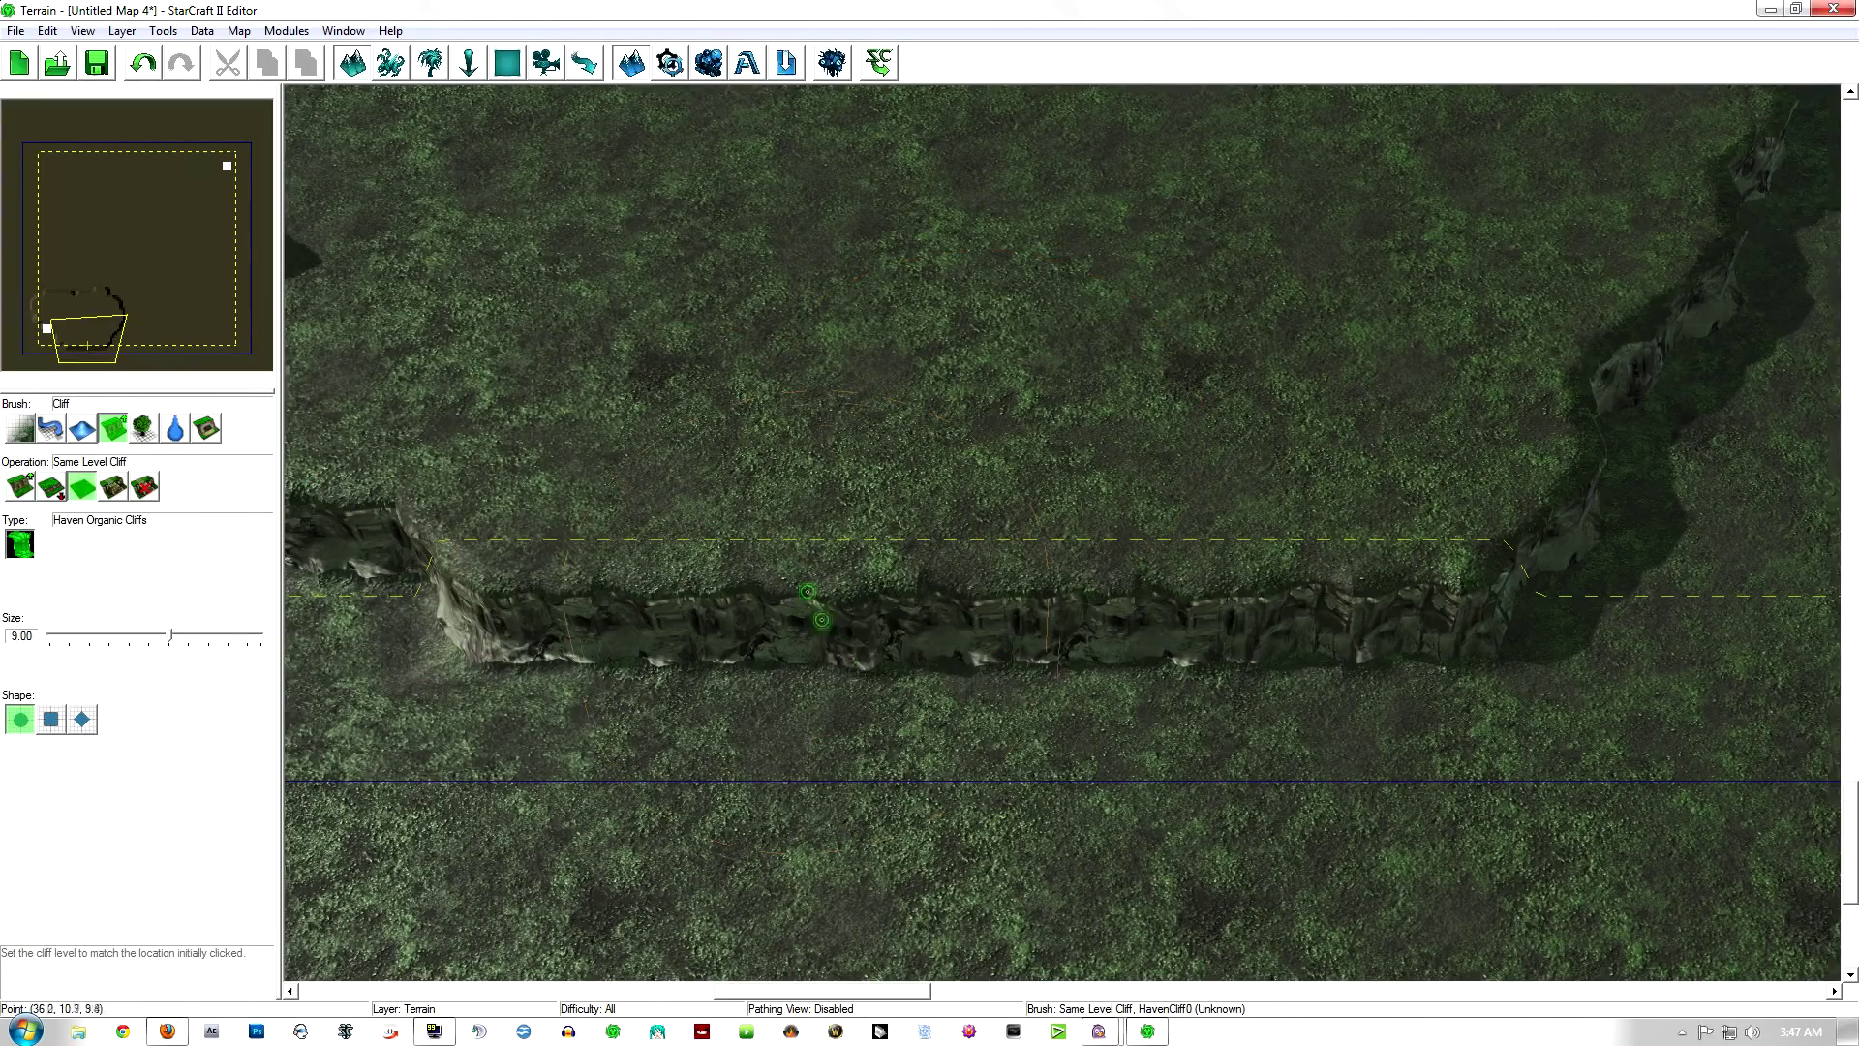
{"action": "left_click_drag", "start_coordinate": [561, 820], "coordinate": [575, 792]}
{"action": "left_click_drag", "start_coordinate": [1008, 430], "coordinate": [1130, 426]}
{"action": "right_click_drag", "start_coordinate": [997, 367], "coordinate": [1404, 584]}
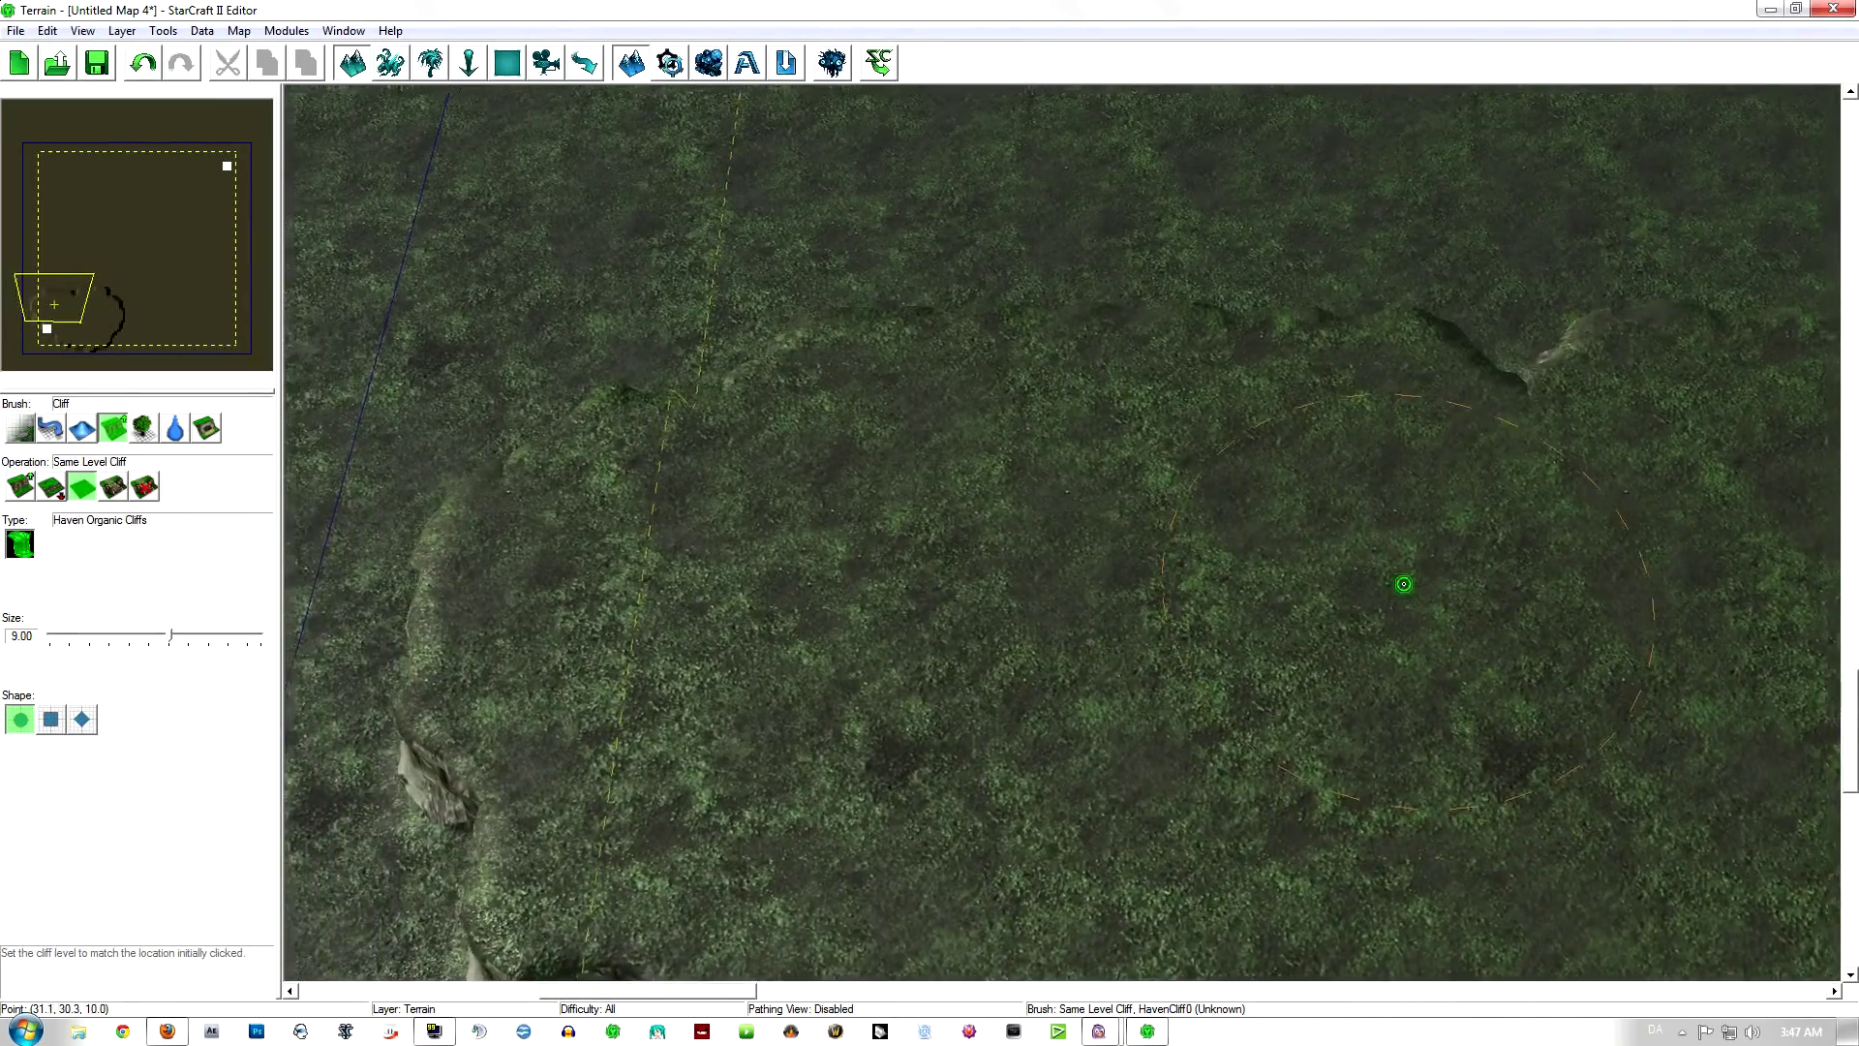
{"action": "left_click_drag", "start_coordinate": [1020, 452], "coordinate": [1126, 442]}
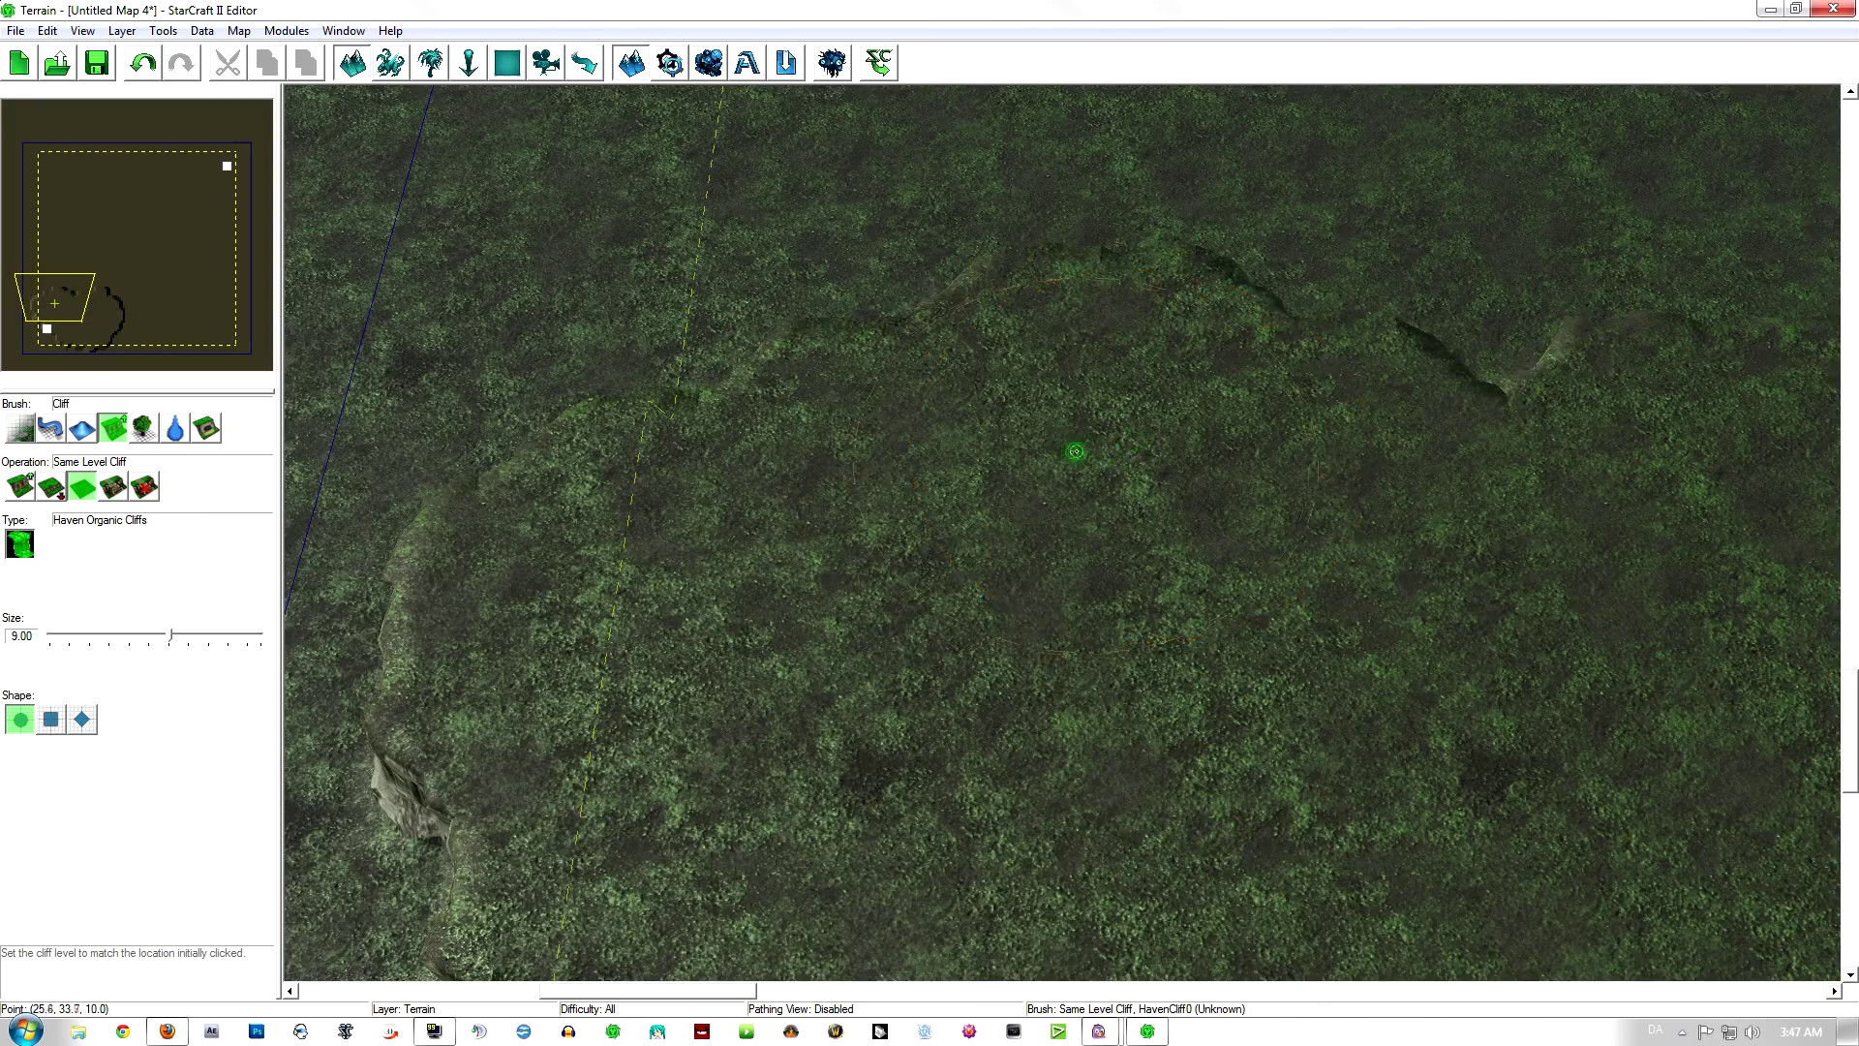
{"action": "right_click_drag", "start_coordinate": [1380, 544], "coordinate": [1278, 391]}
{"action": "right_click_drag", "start_coordinate": [1422, 447], "coordinate": [984, 419]}
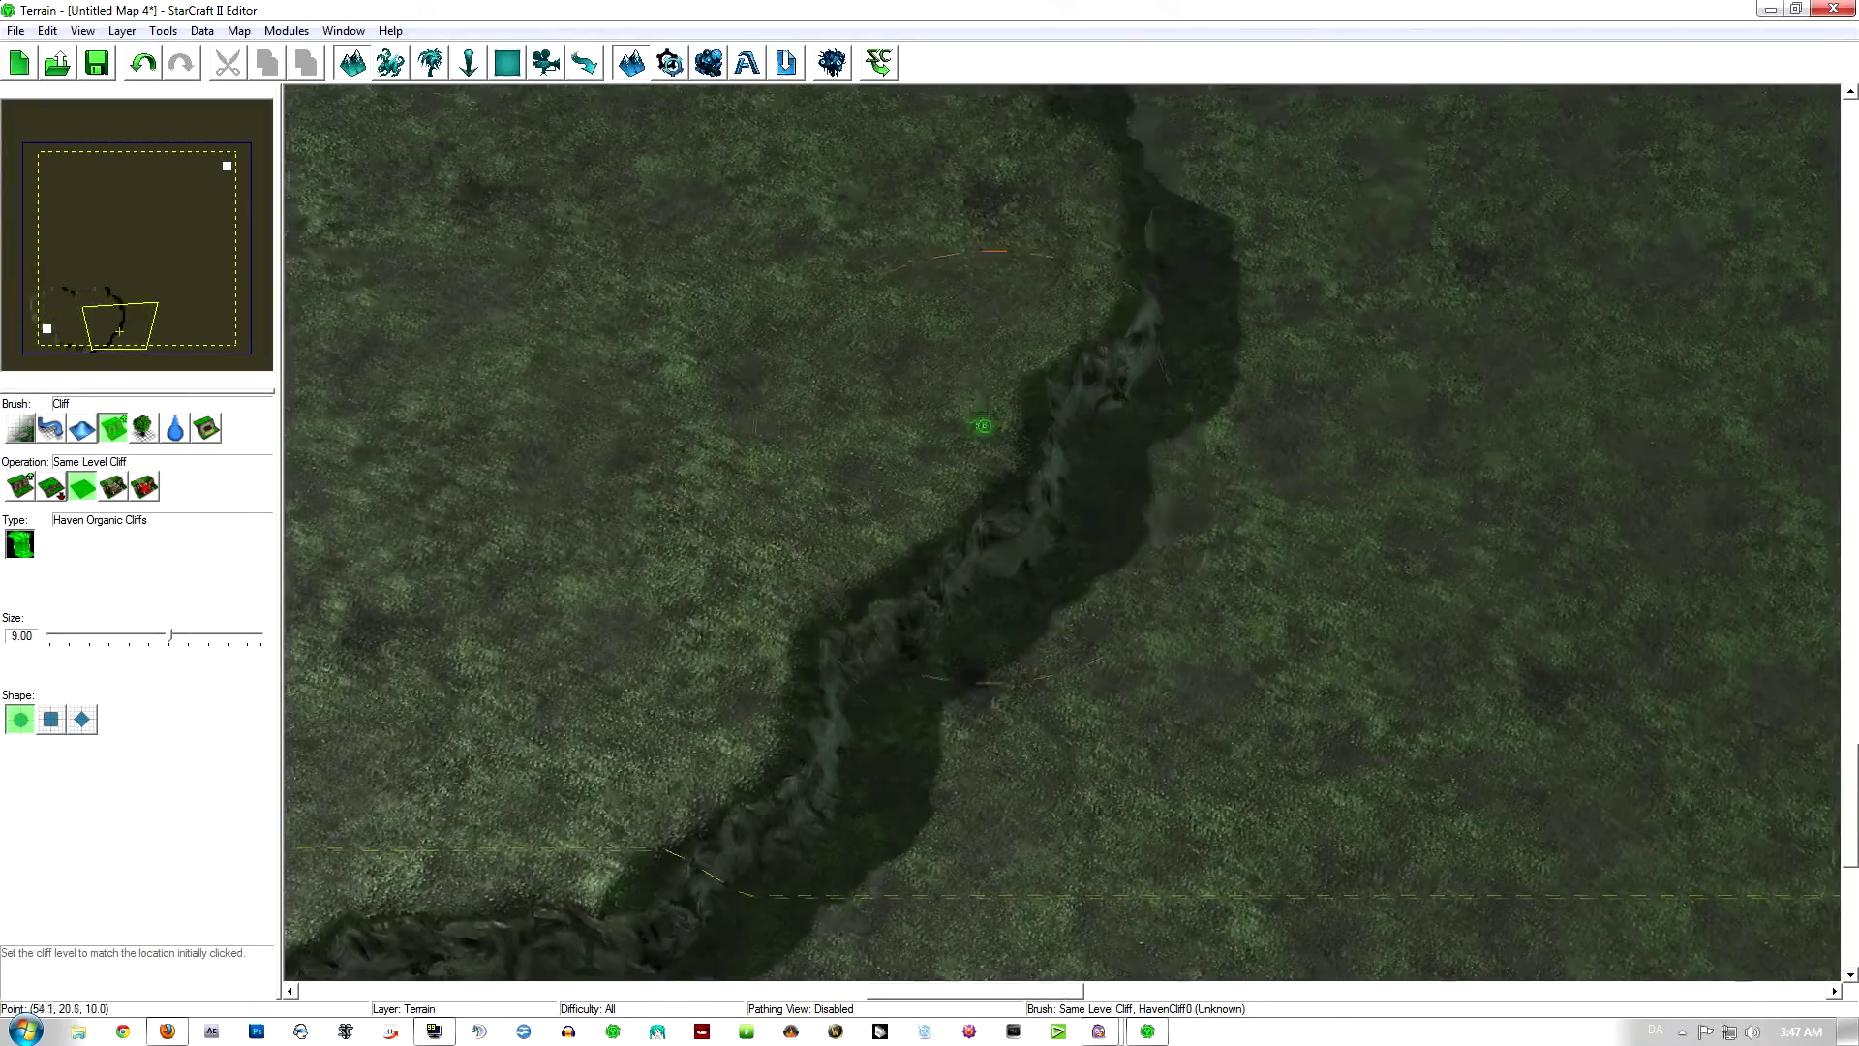
Step: Add a ramp on the plateau's southeastern cliff edge, leading down to the low ground
{"action": "left_click", "coordinate": [114, 488]}
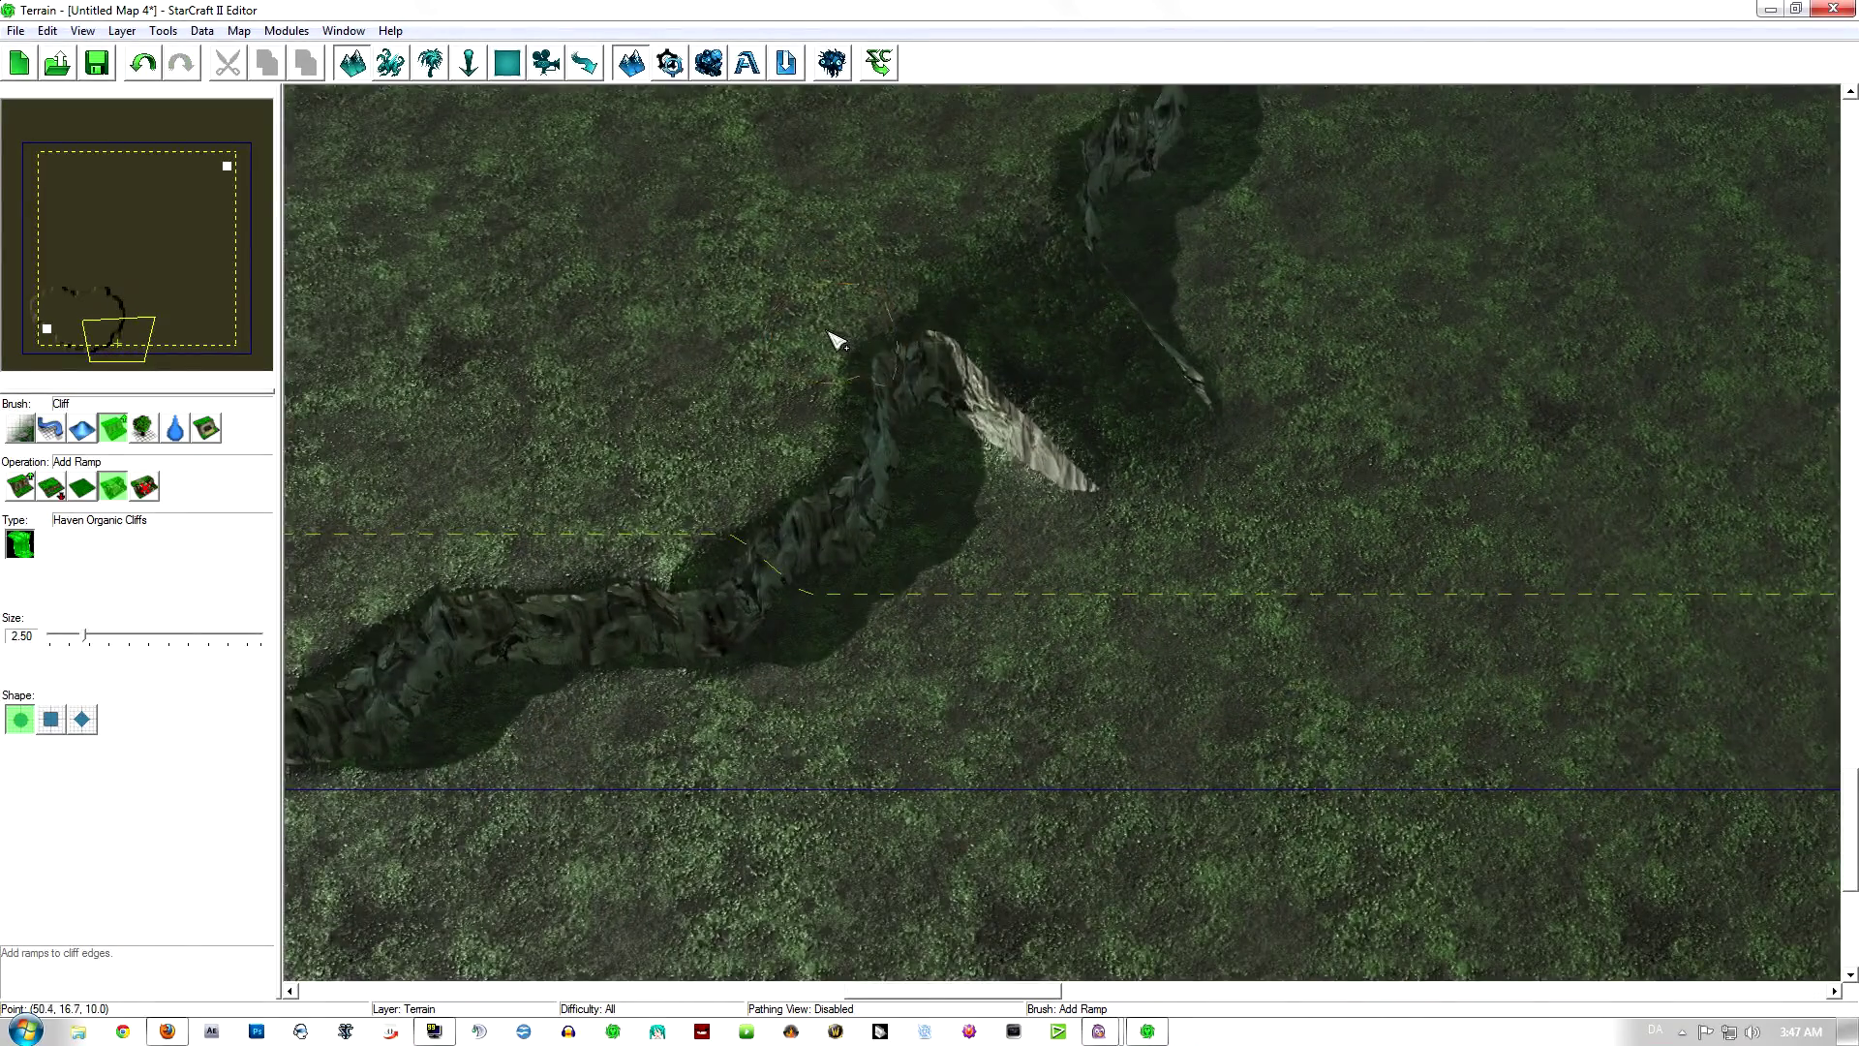
{"action": "right_click_drag", "start_coordinate": [835, 341], "coordinate": [1699, 320]}
{"action": "right_click_drag", "start_coordinate": [1268, 387], "coordinate": [1158, 588]}
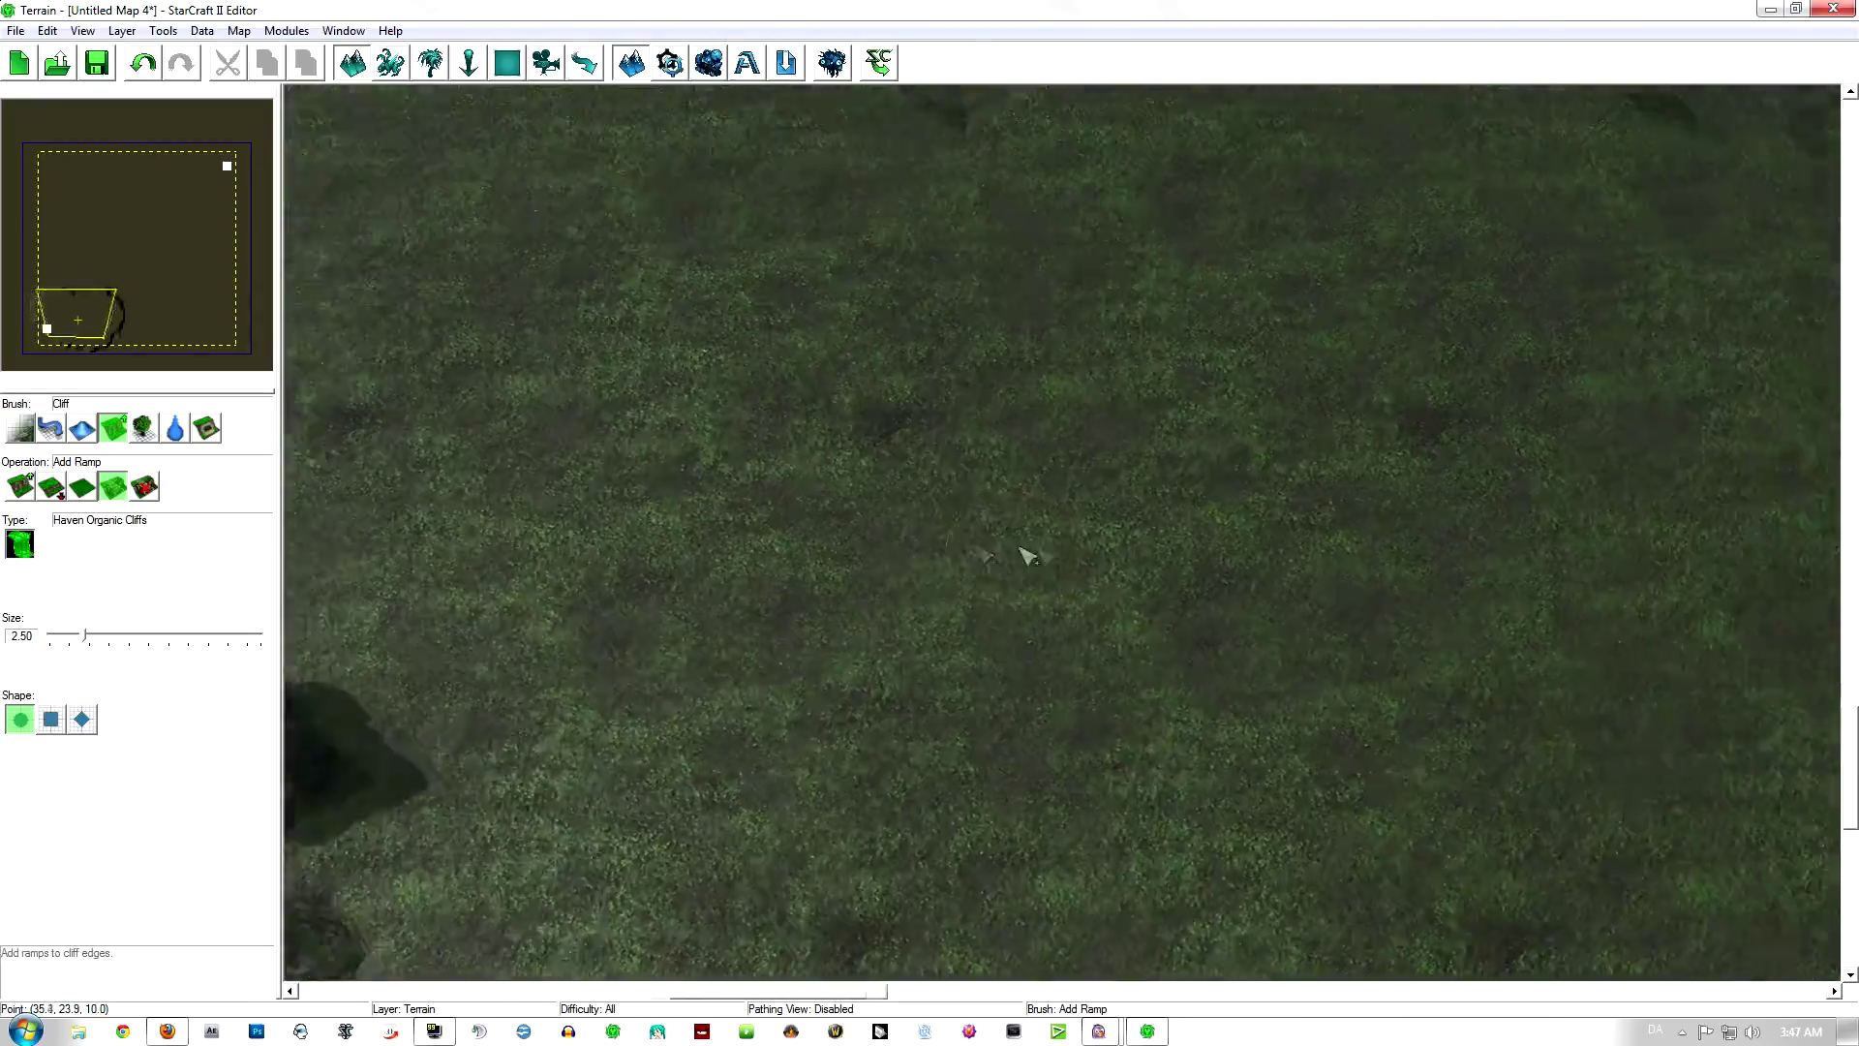
{"action": "right_click_drag", "start_coordinate": [761, 501], "coordinate": [1078, 371]}
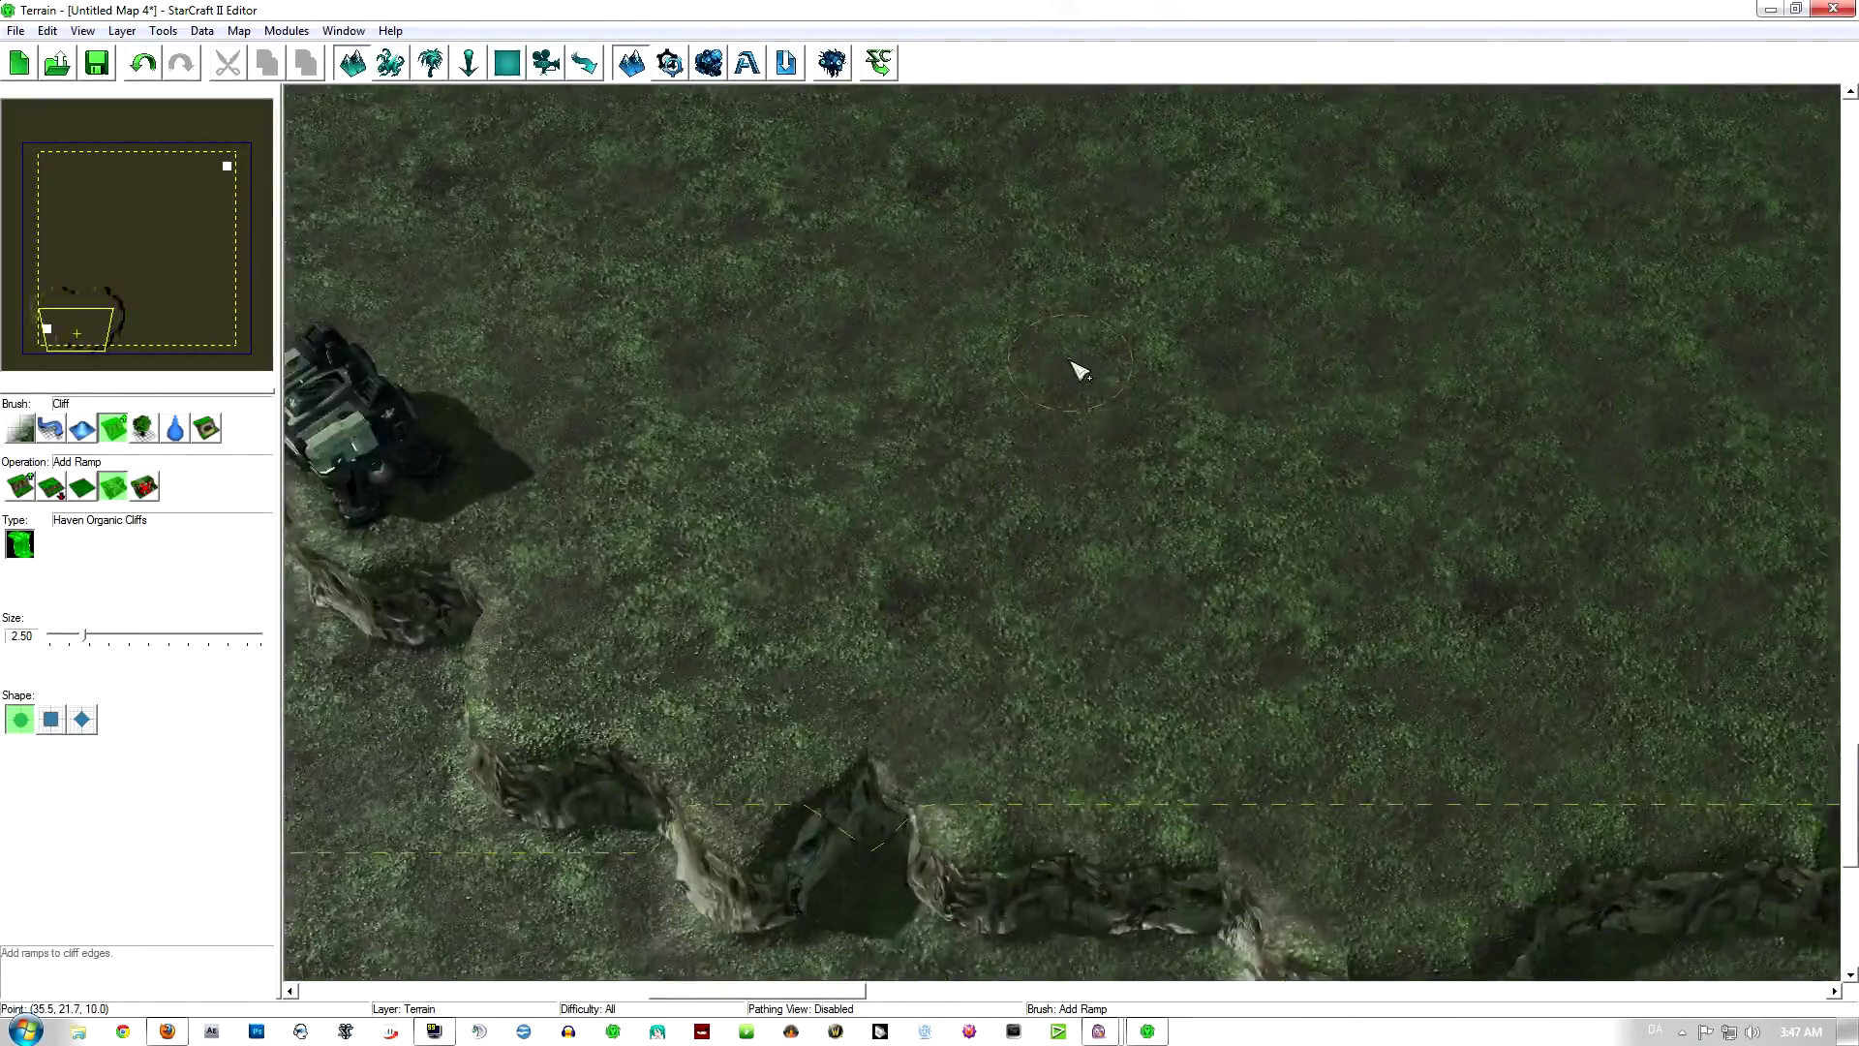
Step: Examine the whole plateau, its ramp and the open ground to the east
{"action": "scroll", "coordinate": [939, 502], "scroll_direction": "down", "scroll_amount": 5}
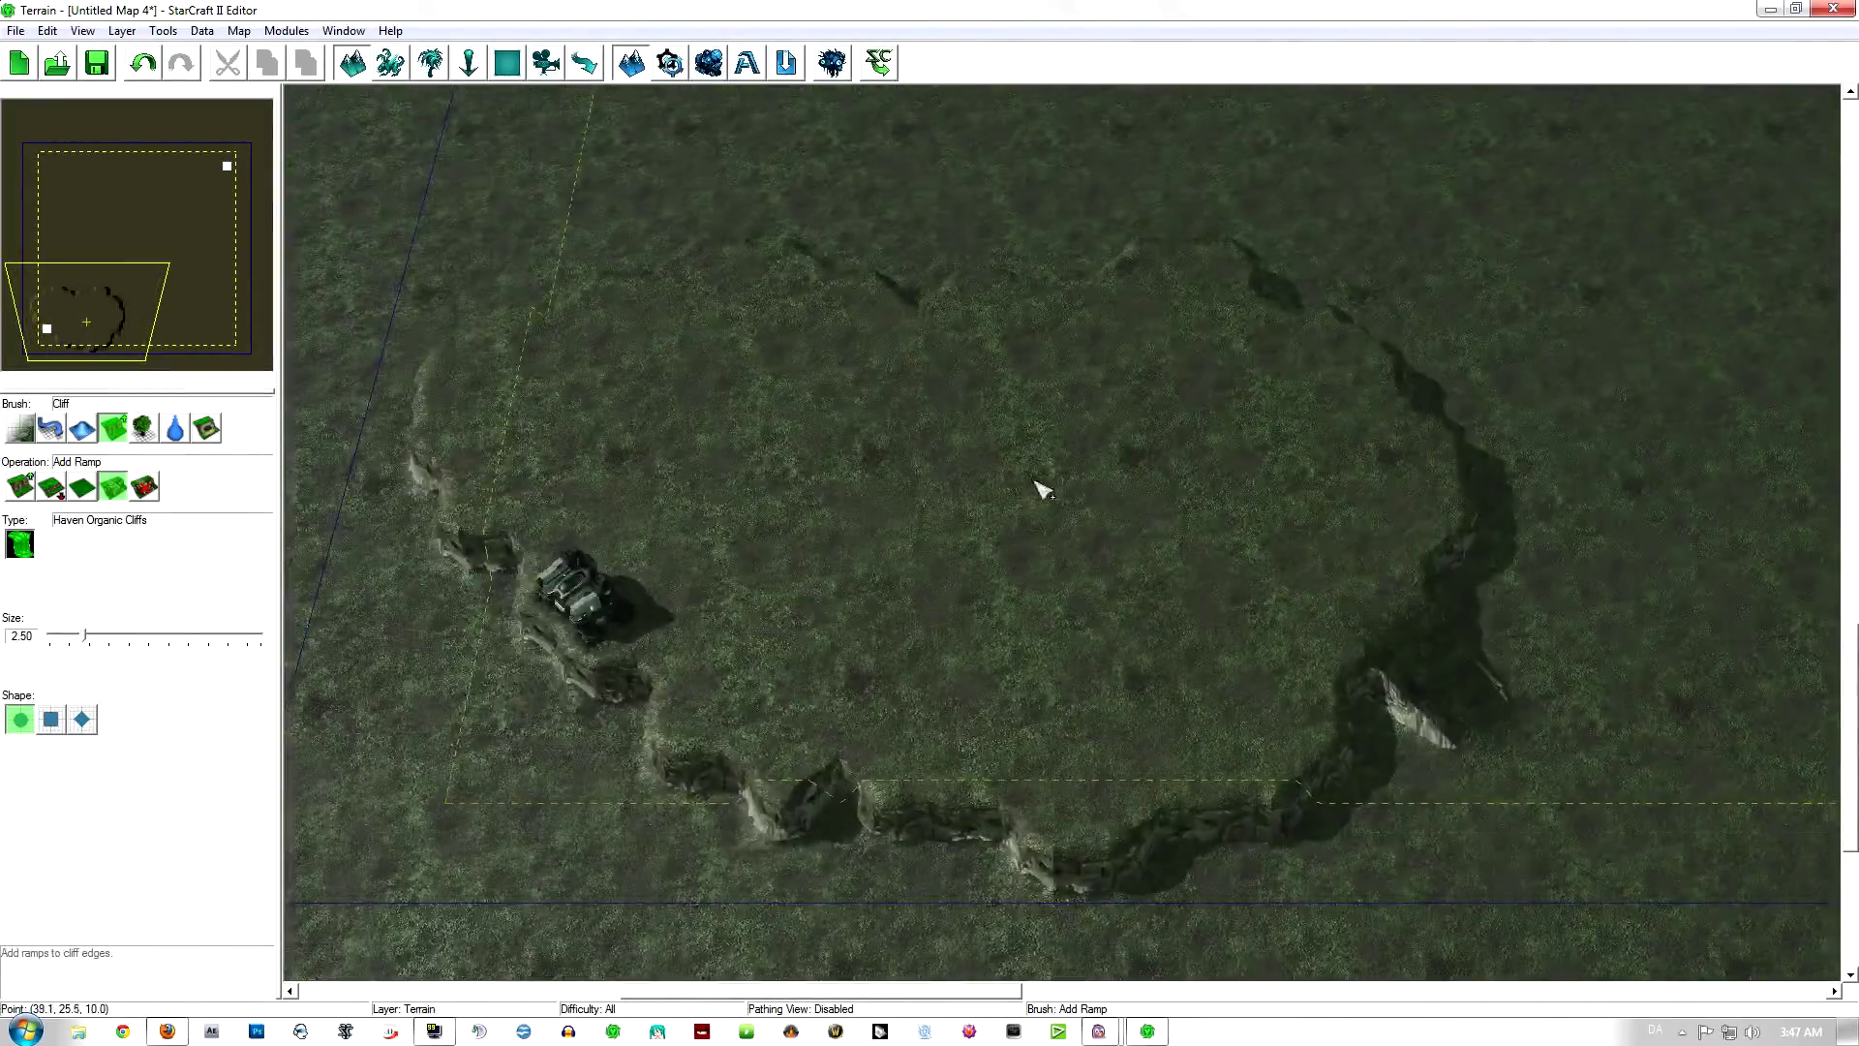
{"action": "right_click_drag", "start_coordinate": [1022, 469], "coordinate": [789, 442]}
{"action": "right_click_drag", "start_coordinate": [1099, 520], "coordinate": [730, 430]}
{"action": "right_click_drag", "start_coordinate": [889, 433], "coordinate": [997, 543]}
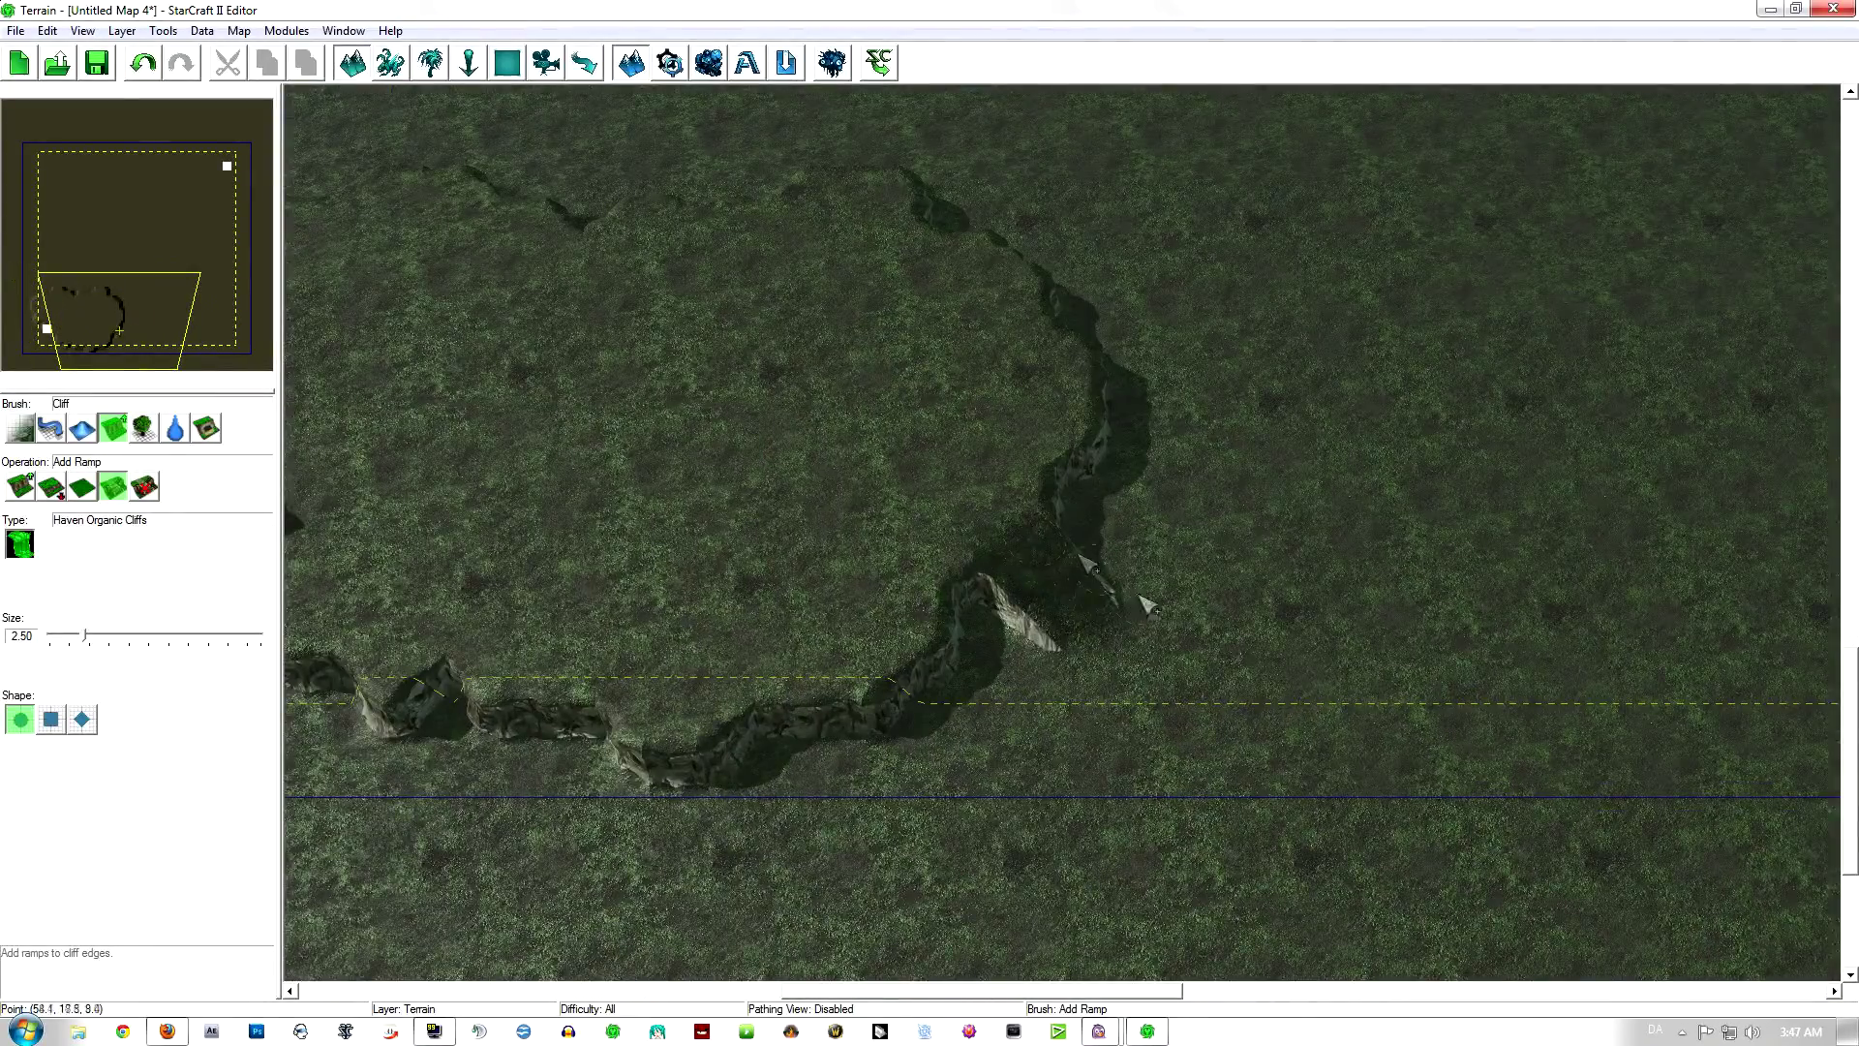
{"action": "right_click_drag", "start_coordinate": [1210, 591], "coordinate": [983, 593]}
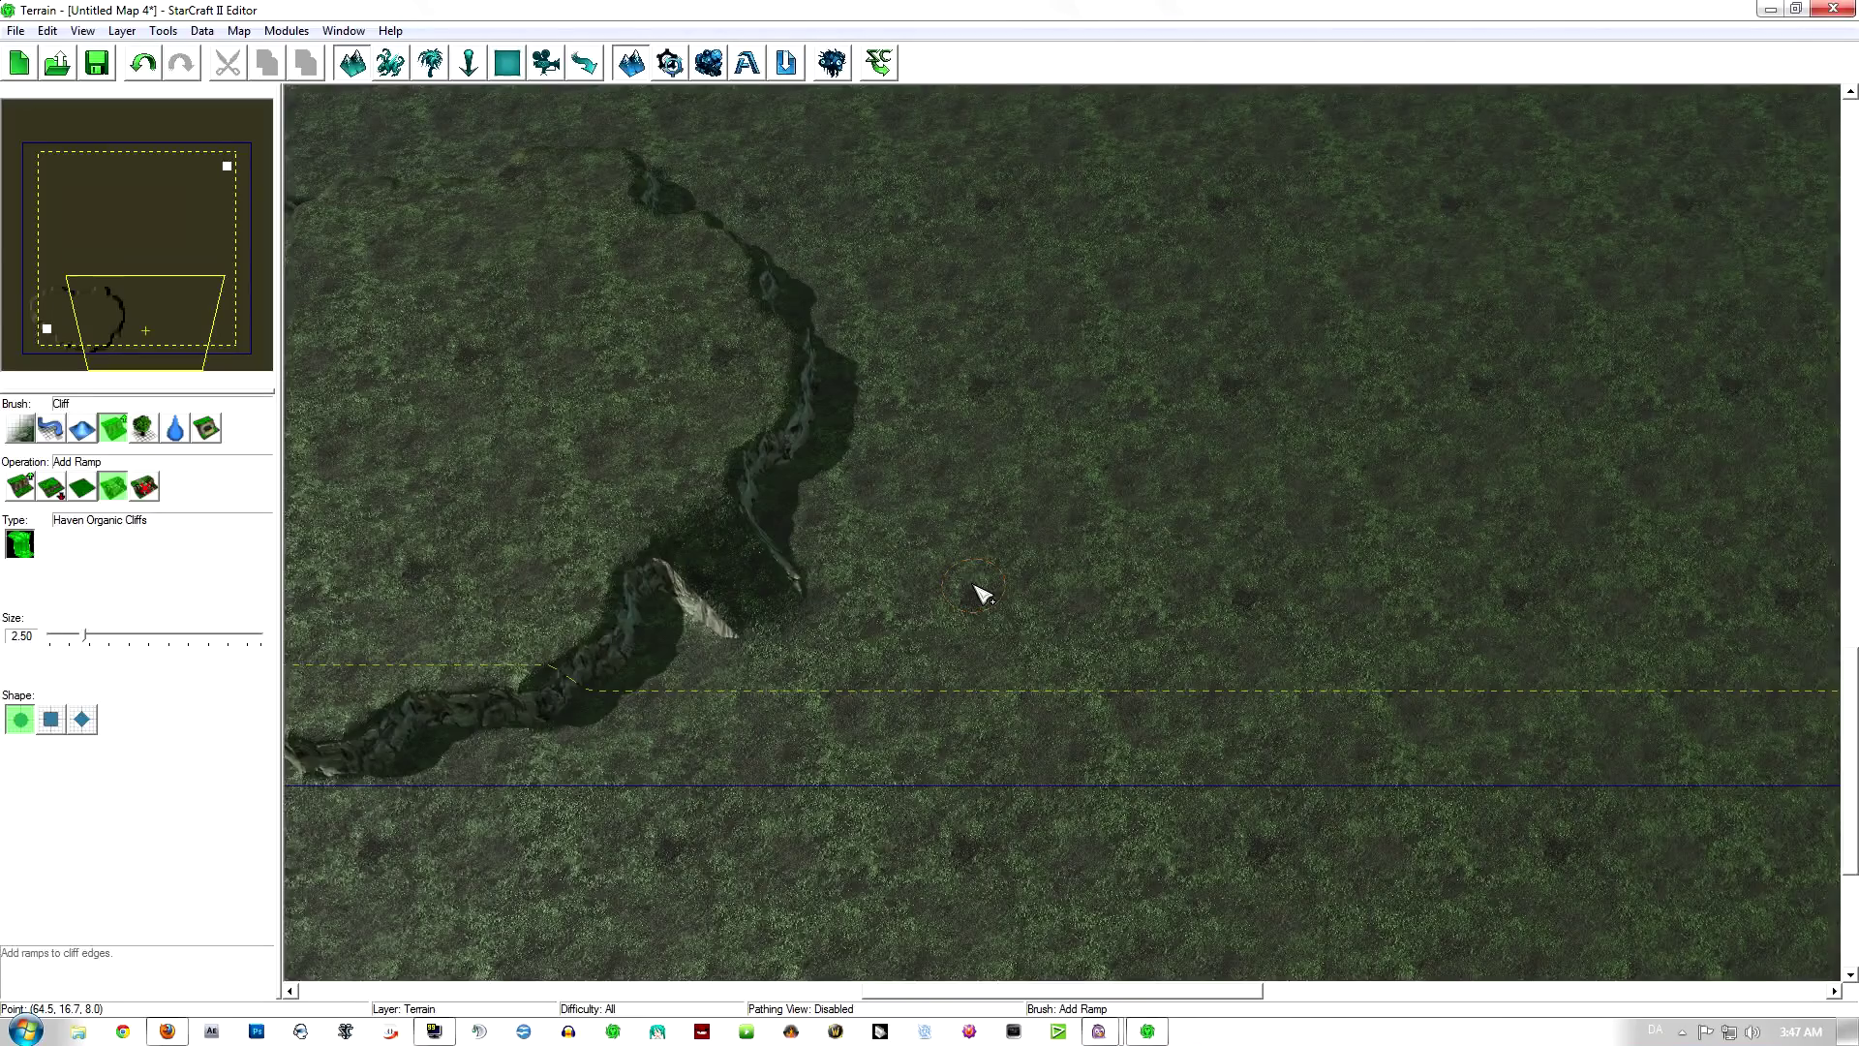
{"action": "scroll", "coordinate": [983, 594], "scroll_direction": "up", "scroll_amount": 5}
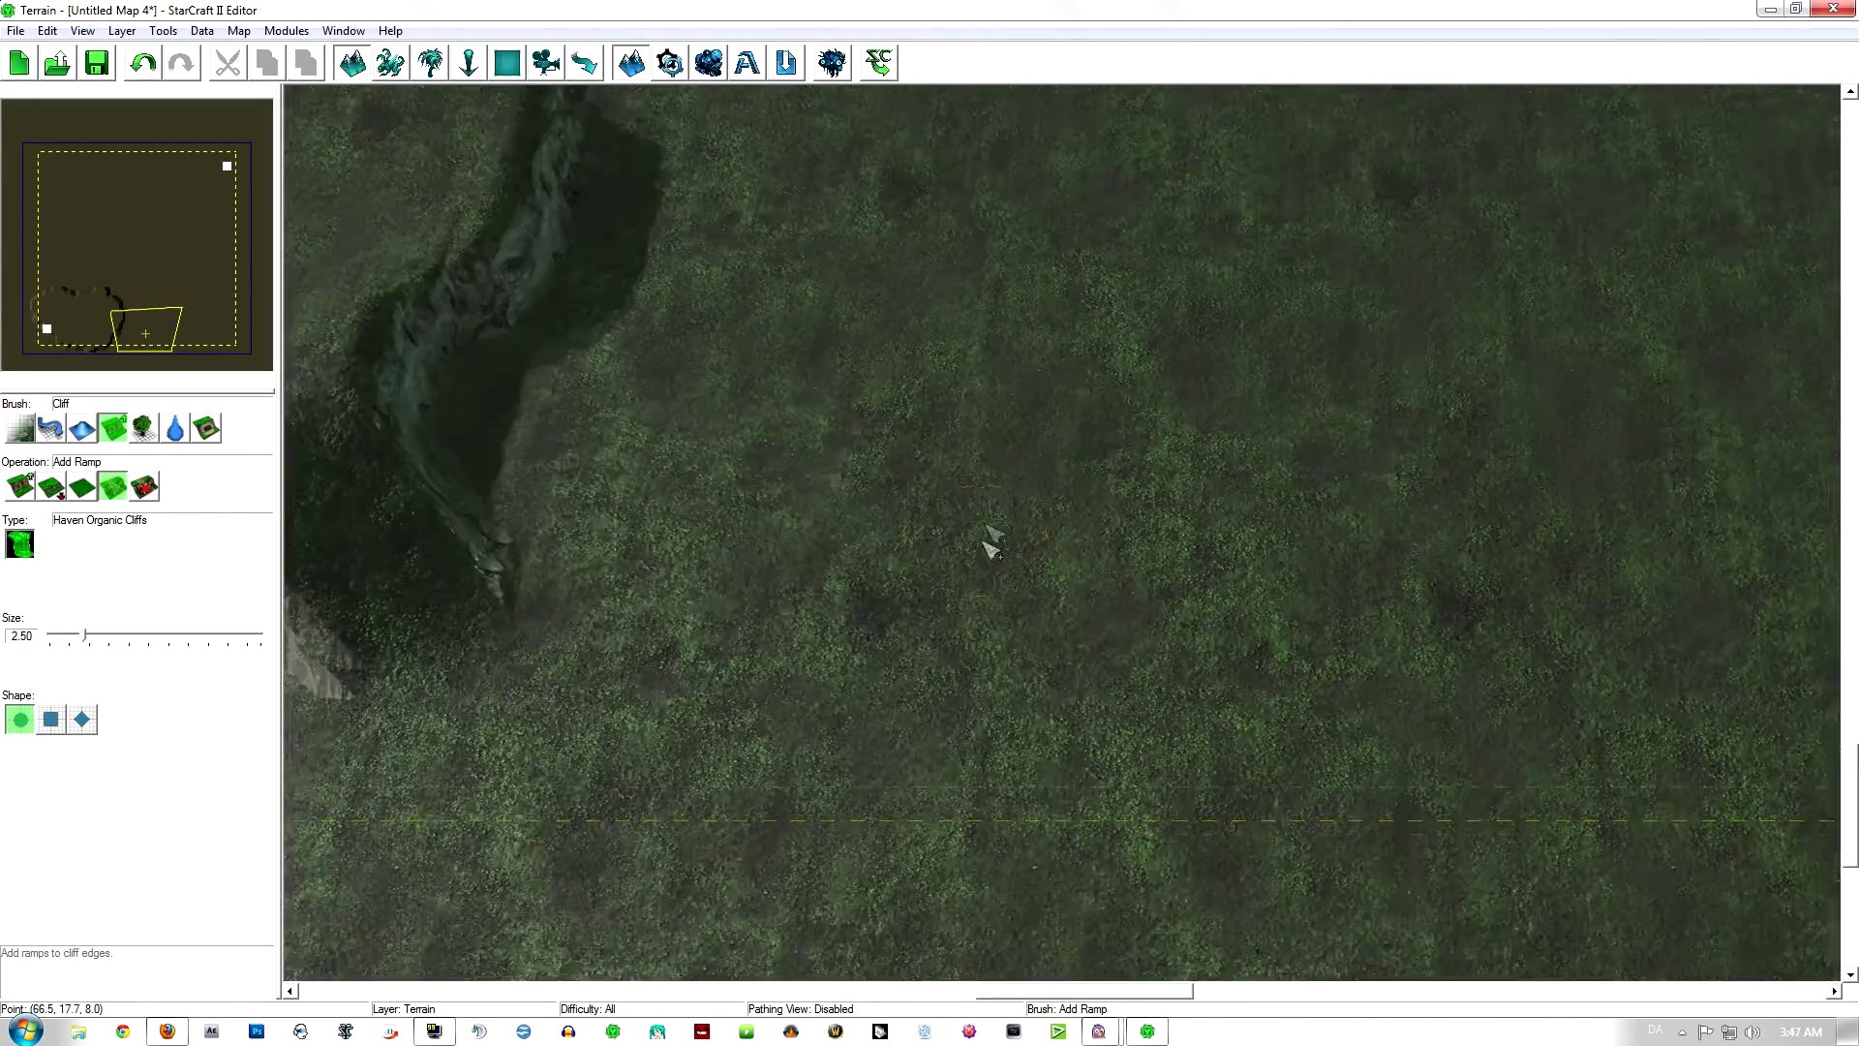
{"action": "right_click_drag", "start_coordinate": [900, 502], "coordinate": [818, 547]}
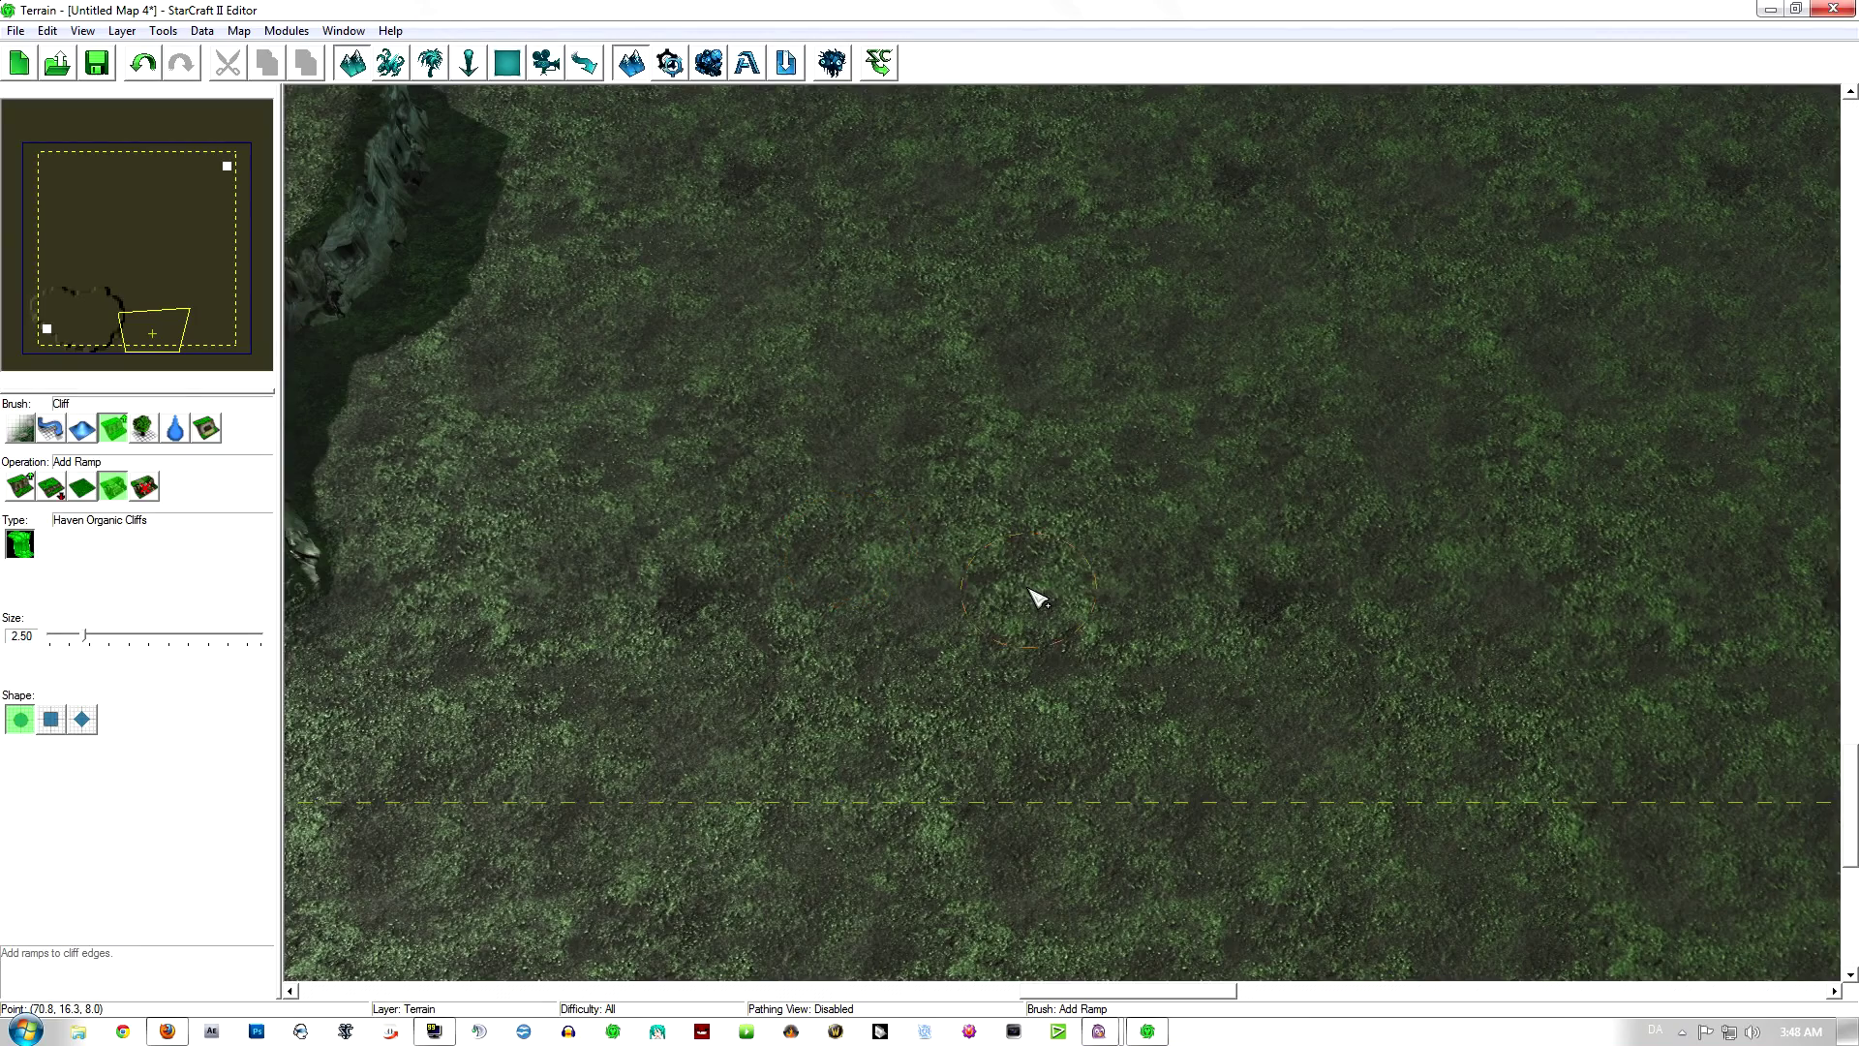
{"action": "right_click_drag", "start_coordinate": [905, 612], "coordinate": [1249, 416]}
{"action": "scroll", "coordinate": [901, 535], "scroll_direction": "down", "scroll_amount": 3}
Step: Carve a lowered trench south of the ramp and along the map's southern border with the Lower Cliff brush at size 5.50
{"action": "left_click", "coordinate": [51, 487]}
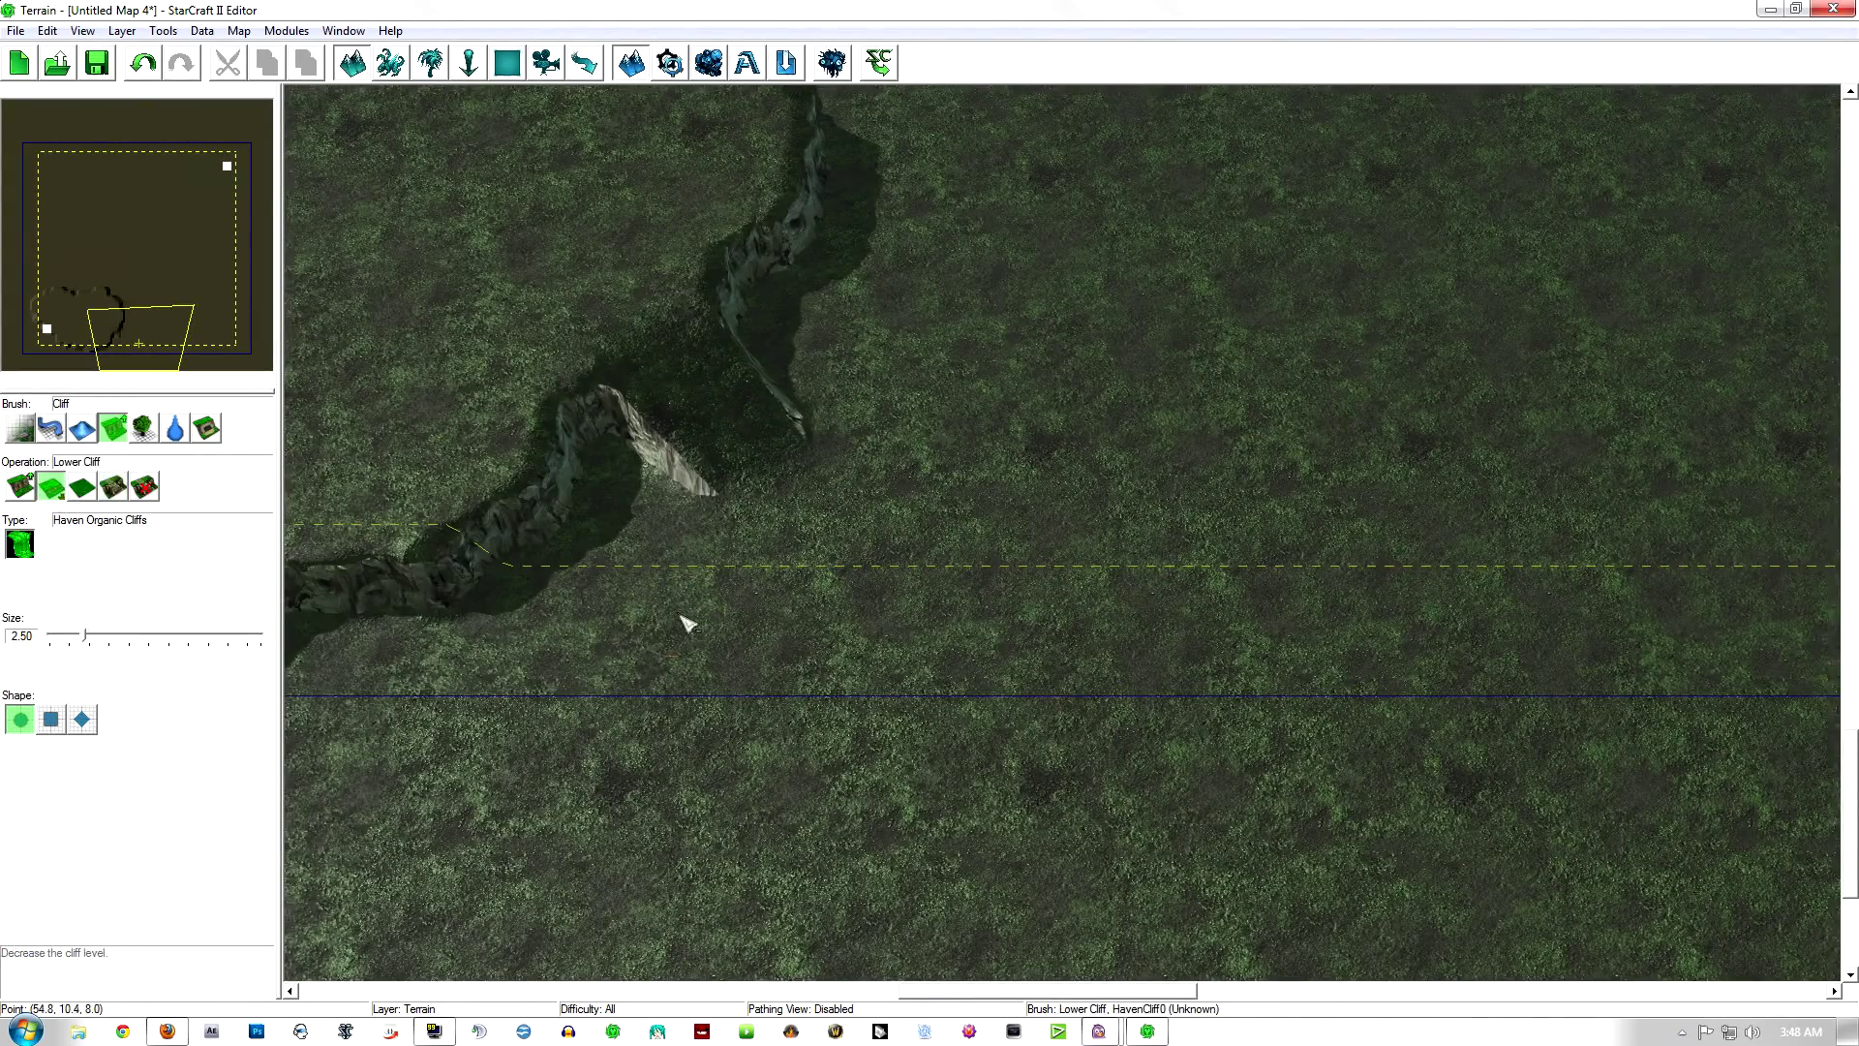
{"action": "mouse_move", "coordinate": [516, 636]}
{"action": "left_mouse_down"}
{"action": "mouse_move", "coordinate": [584, 723]}
{"action": "mouse_move", "coordinate": [615, 804]}
{"action": "left_mouse_up"}
{"action": "left_click_drag", "start_coordinate": [98, 642], "coordinate": [124, 638]}
{"action": "mouse_move", "coordinate": [581, 581]}
{"action": "left_mouse_down"}
{"action": "mouse_move", "coordinate": [643, 697]}
{"action": "mouse_move", "coordinate": [986, 848]}
{"action": "mouse_move", "coordinate": [1102, 864]}
{"action": "left_mouse_up"}
{"action": "right_click_drag", "start_coordinate": [1102, 863], "coordinate": [1184, 852]}
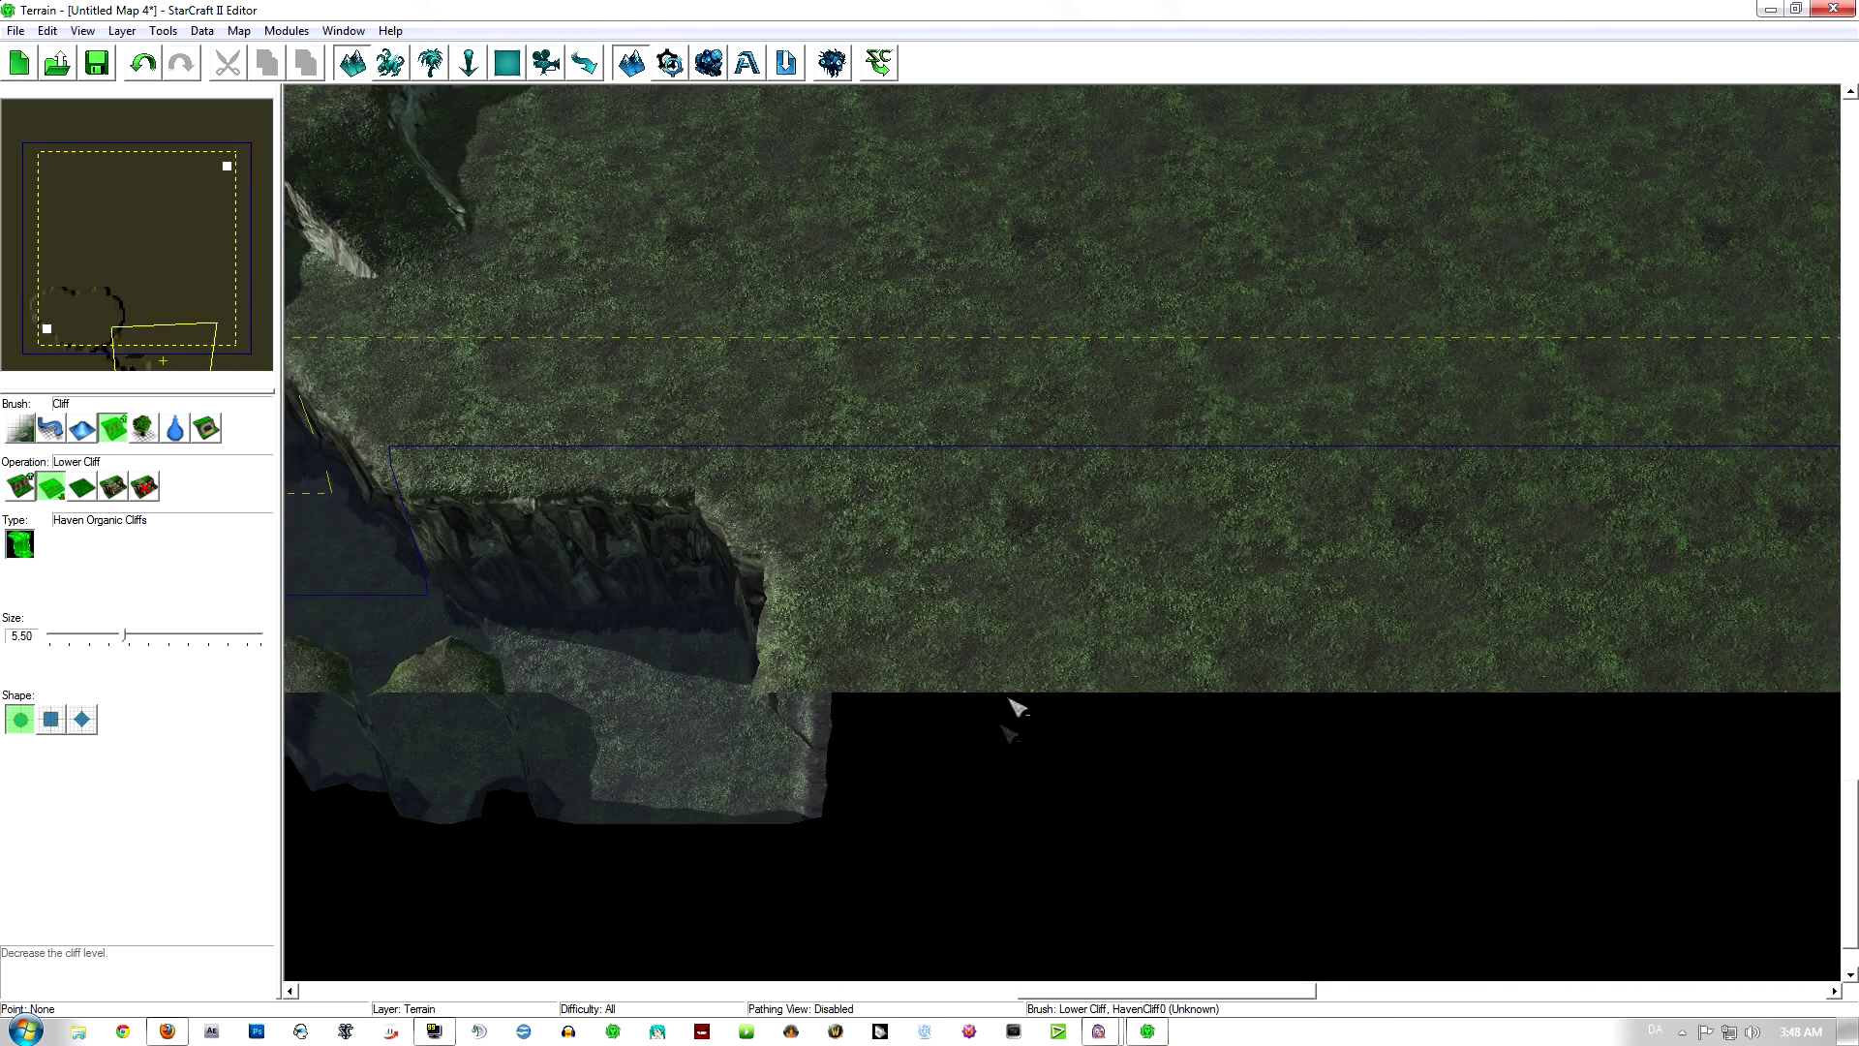
Step: Extend the trench east along the southern border, curving it north and back west around the low ground, with Lower Cliff at size 5.50
{"action": "right_click_drag", "start_coordinate": [990, 746], "coordinate": [1044, 754], "text": "ctrl"}
{"action": "scroll", "coordinate": [995, 744], "scroll_direction": "down", "scroll_amount": 3}
{"action": "mouse_move", "coordinate": [852, 663]}
{"action": "left_mouse_down"}
{"action": "mouse_move", "coordinate": [835, 655]}
{"action": "mouse_move", "coordinate": [1295, 643]}
{"action": "mouse_move", "coordinate": [1444, 552]}
{"action": "mouse_move", "coordinate": [1431, 636]}
{"action": "mouse_move", "coordinate": [1365, 706]}
{"action": "left_mouse_up"}
{"action": "right_click_drag", "start_coordinate": [1366, 705], "coordinate": [1404, 668]}
{"action": "mouse_move", "coordinate": [1437, 662]}
{"action": "left_mouse_down"}
{"action": "mouse_move", "coordinate": [1471, 436]}
{"action": "mouse_move", "coordinate": [1433, 577]}
{"action": "mouse_move", "coordinate": [1313, 429]}
{"action": "mouse_move", "coordinate": [1140, 336]}
{"action": "mouse_move", "coordinate": [1153, 414]}
{"action": "left_mouse_up"}
{"action": "scroll", "coordinate": [1176, 558], "scroll_direction": "up", "scroll_amount": 5}
{"action": "right_click_drag", "start_coordinate": [1166, 555], "coordinate": [1232, 528]}
{"action": "scroll", "coordinate": [1238, 532], "scroll_direction": "down", "scroll_amount": 5}
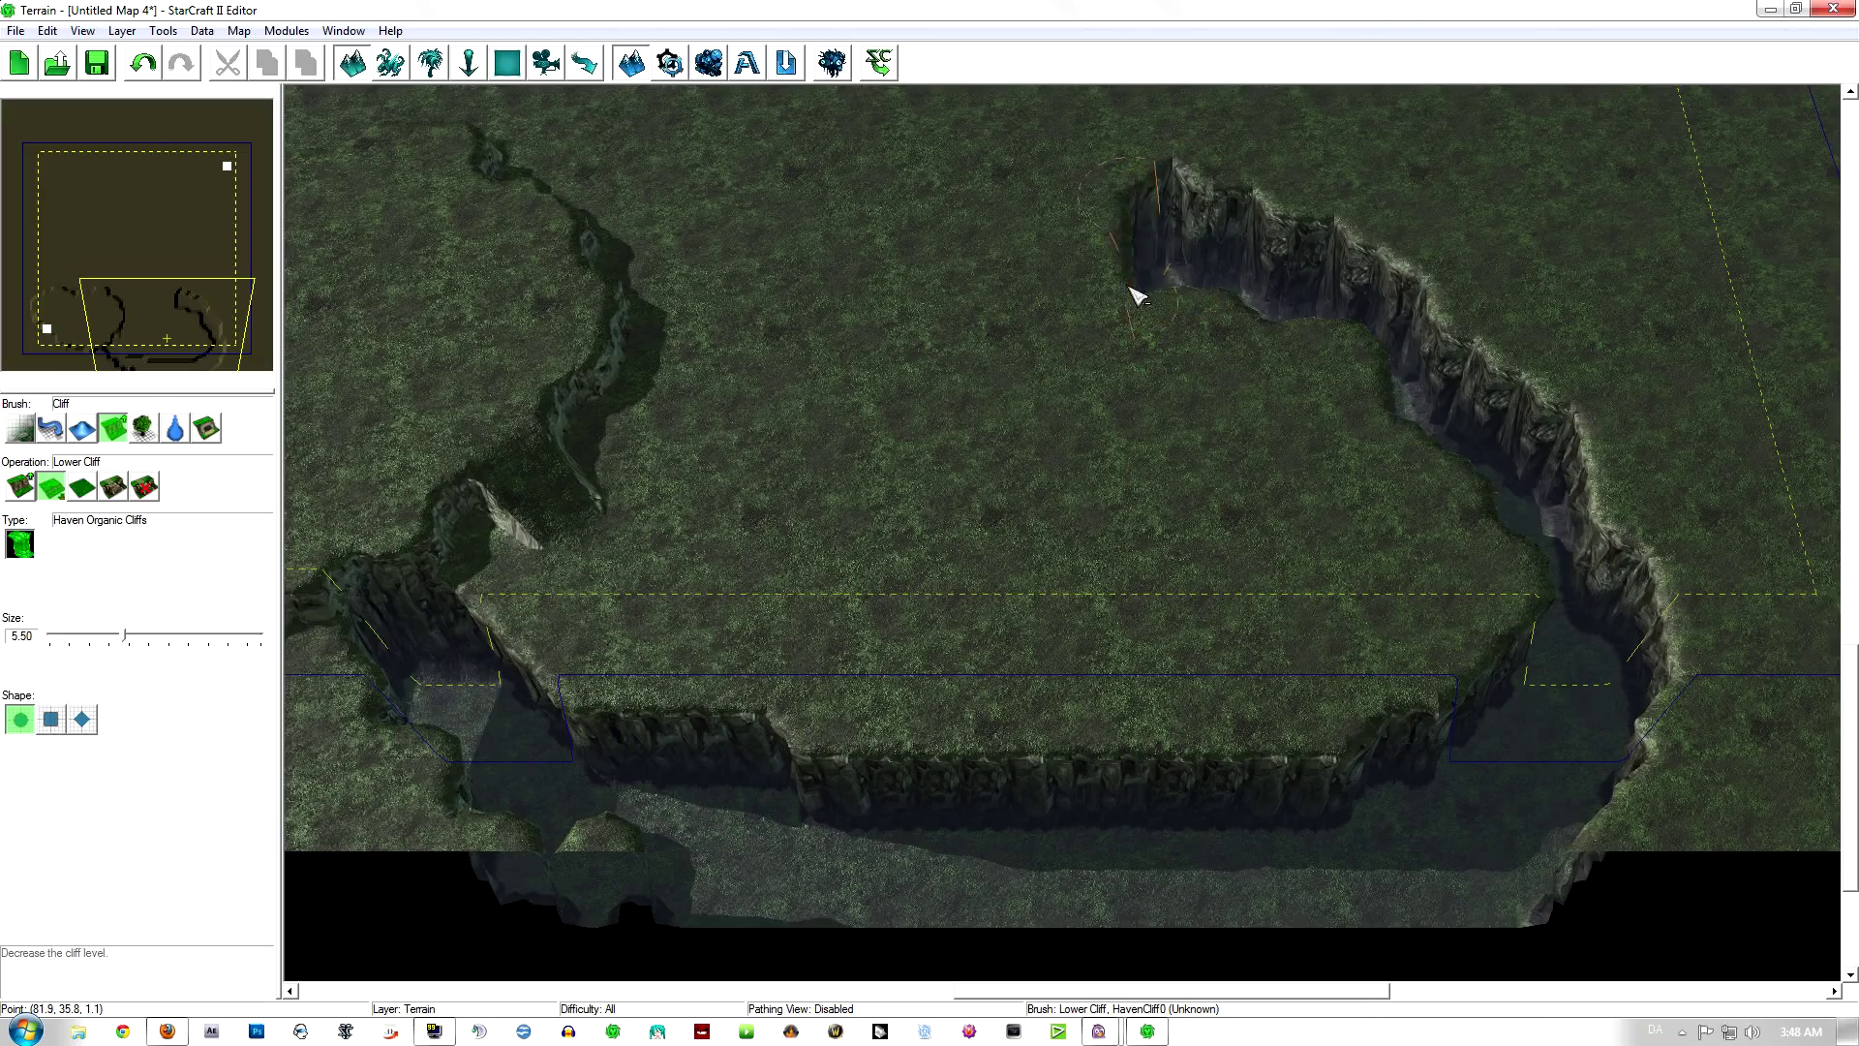
{"action": "mouse_move", "coordinate": [1114, 301]}
{"action": "left_mouse_down"}
{"action": "mouse_move", "coordinate": [1253, 382]}
{"action": "mouse_move", "coordinate": [1370, 581]}
{"action": "mouse_move", "coordinate": [1182, 775]}
{"action": "mouse_move", "coordinate": [1449, 624]}
{"action": "mouse_move", "coordinate": [996, 810]}
{"action": "mouse_move", "coordinate": [788, 813]}
{"action": "mouse_move", "coordinate": [614, 768]}
{"action": "mouse_move", "coordinate": [608, 787]}
{"action": "mouse_move", "coordinate": [1275, 610]}
{"action": "mouse_move", "coordinate": [1307, 565]}
{"action": "mouse_move", "coordinate": [1243, 624]}
{"action": "mouse_move", "coordinate": [1481, 721]}
{"action": "left_mouse_up"}
{"action": "left_click_drag", "start_coordinate": [592, 879], "coordinate": [520, 873]}
{"action": "mouse_move", "coordinate": [1109, 641]}
{"action": "right_mouse_down"}
{"action": "mouse_move", "coordinate": [1214, 692]}
{"action": "mouse_move", "coordinate": [1339, 621]}
{"action": "mouse_move", "coordinate": [1017, 586]}
{"action": "right_mouse_up"}
{"action": "scroll", "coordinate": [1210, 685], "scroll_direction": "up", "scroll_amount": 5}
{"action": "scroll", "coordinate": [1015, 586], "scroll_direction": "down", "scroll_amount": 5}
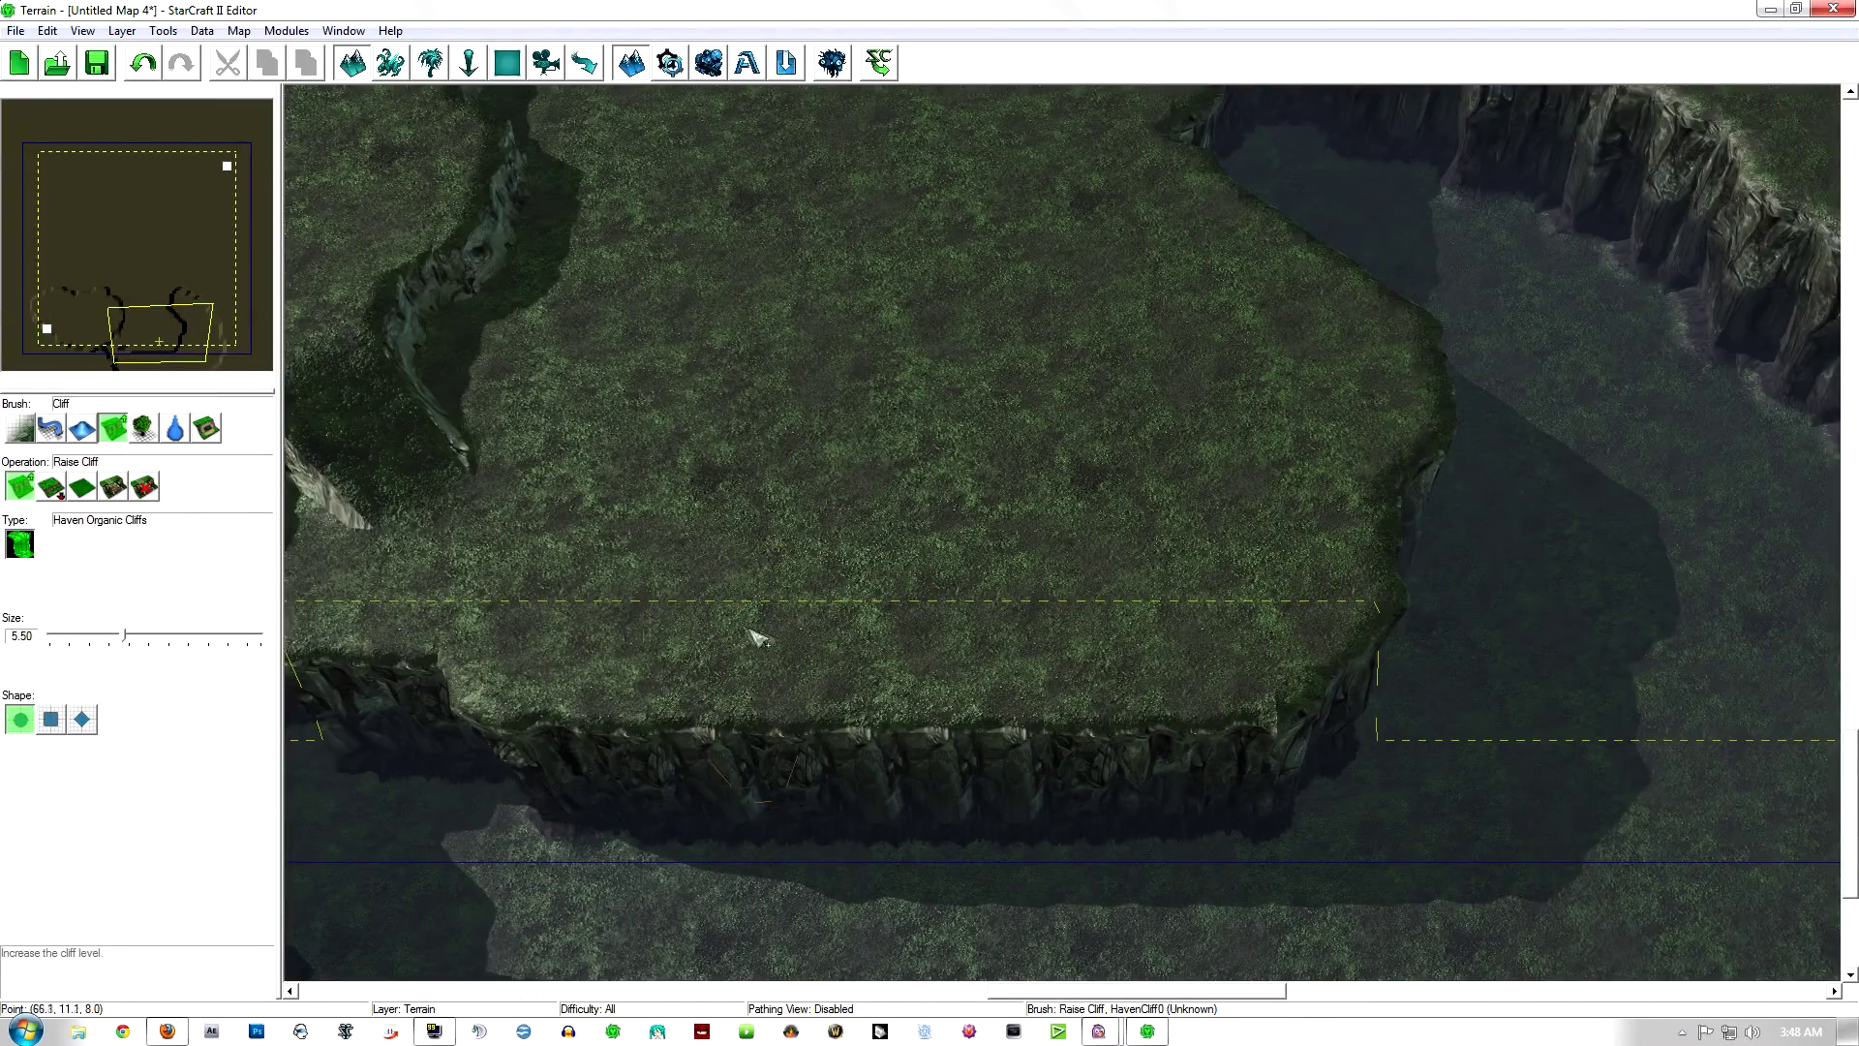
{"action": "right_click_drag", "start_coordinate": [930, 634], "coordinate": [1029, 625]}
{"action": "left_click_drag", "start_coordinate": [953, 704], "coordinate": [868, 712]}
{"action": "key", "text": "ctrl+z"}
Step: Fill out the enclosed low ground's southern edge and northeastern tip at its existing height with the Same Level Cliff brush at size 5.50
{"action": "left_click", "coordinate": [81, 487]}
{"action": "left_click_drag", "start_coordinate": [1014, 707], "coordinate": [677, 726]}
{"action": "right_click_drag", "start_coordinate": [978, 627], "coordinate": [1009, 615]}
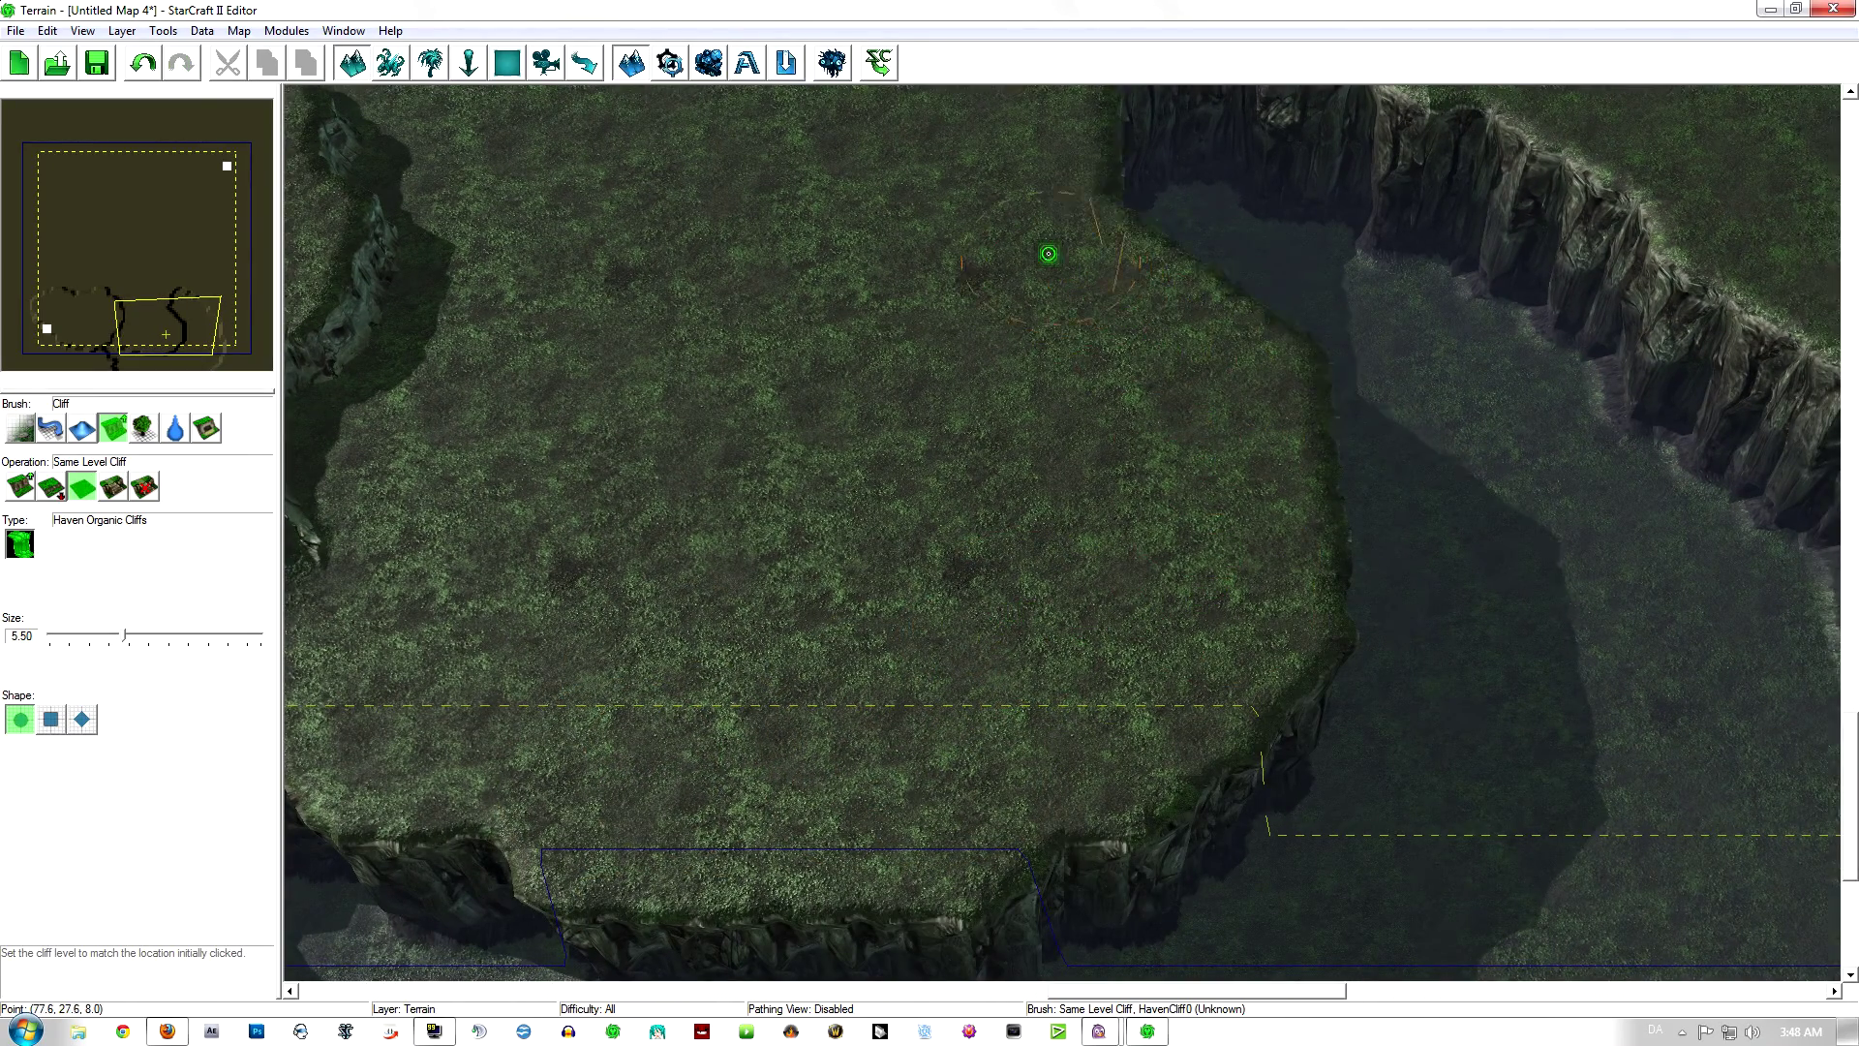
{"action": "mouse_move", "coordinate": [1051, 231]}
{"action": "left_mouse_down"}
{"action": "mouse_move", "coordinate": [1237, 349]}
{"action": "mouse_move", "coordinate": [1278, 601]}
{"action": "mouse_move", "coordinate": [1124, 730]}
{"action": "mouse_move", "coordinate": [1245, 373]}
{"action": "mouse_move", "coordinate": [1229, 286]}
{"action": "mouse_move", "coordinate": [1129, 237]}
{"action": "left_mouse_up"}
{"action": "scroll", "coordinate": [1108, 386], "scroll_direction": "up", "scroll_amount": 4}
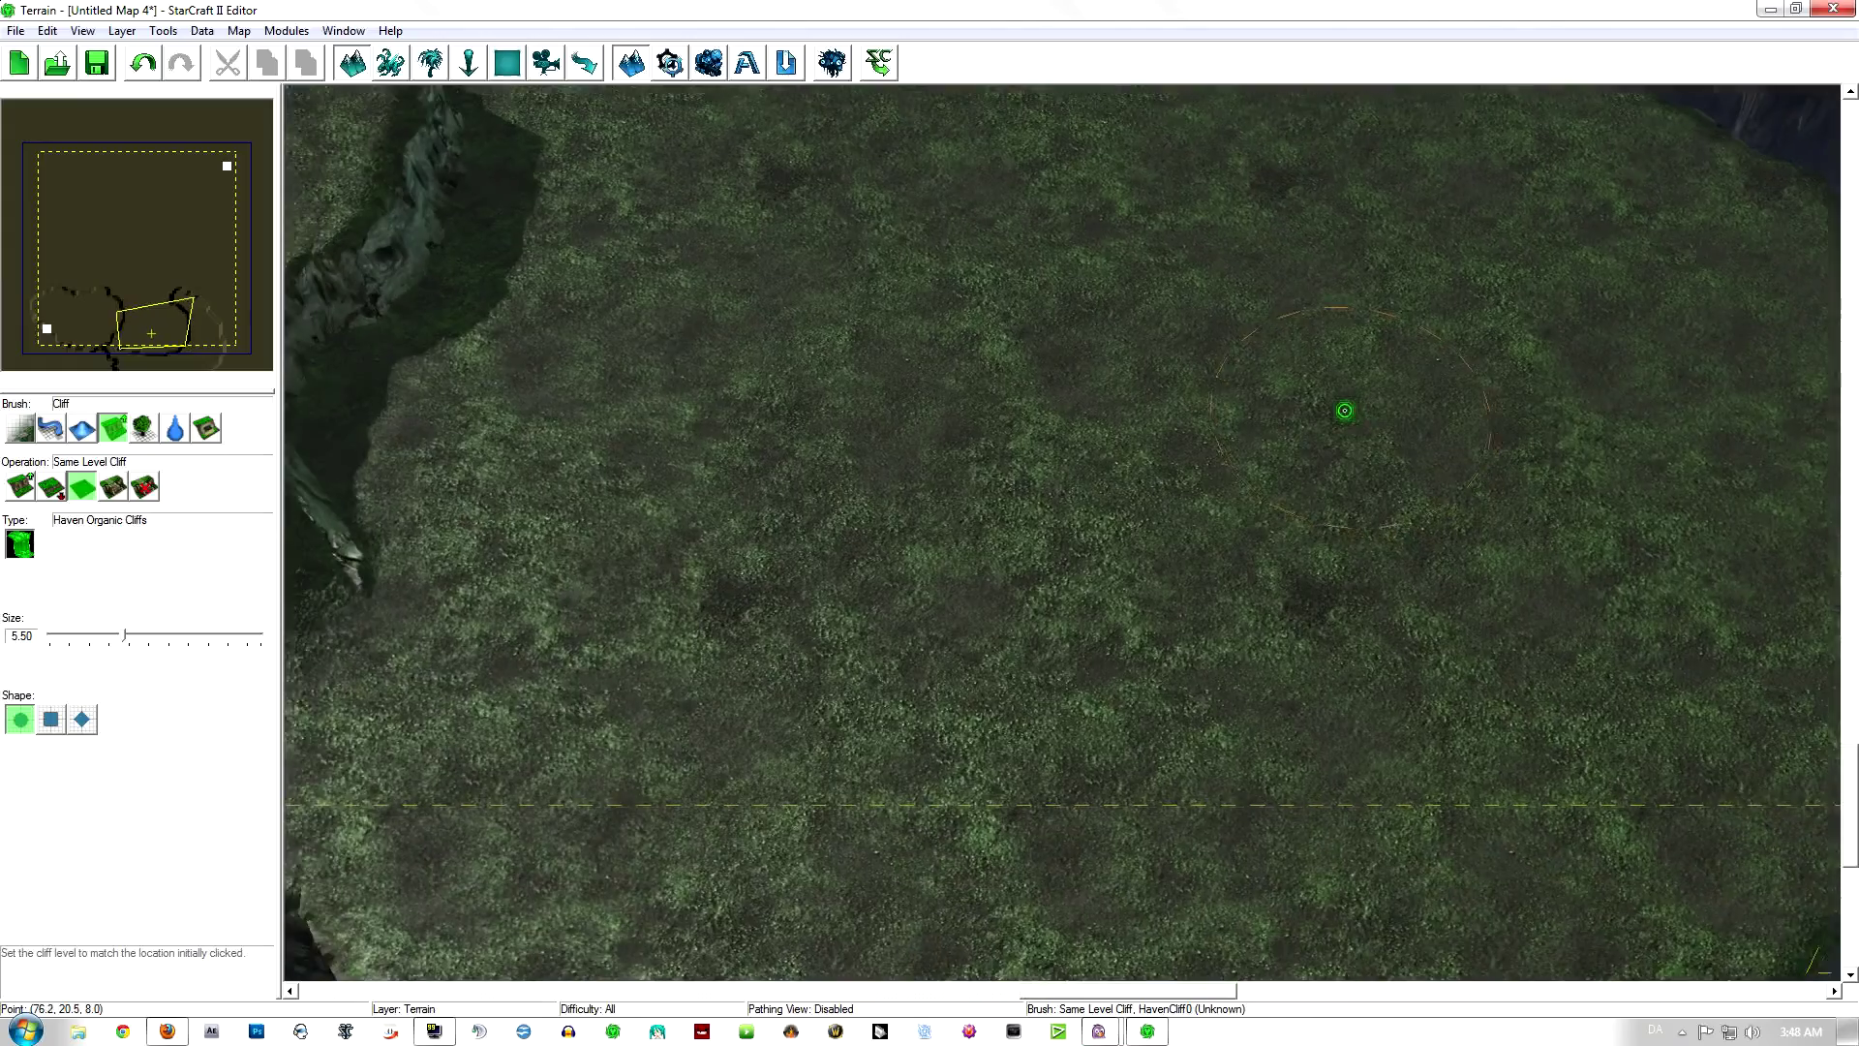
{"action": "right_click_drag", "start_coordinate": [1345, 411], "coordinate": [1311, 429]}
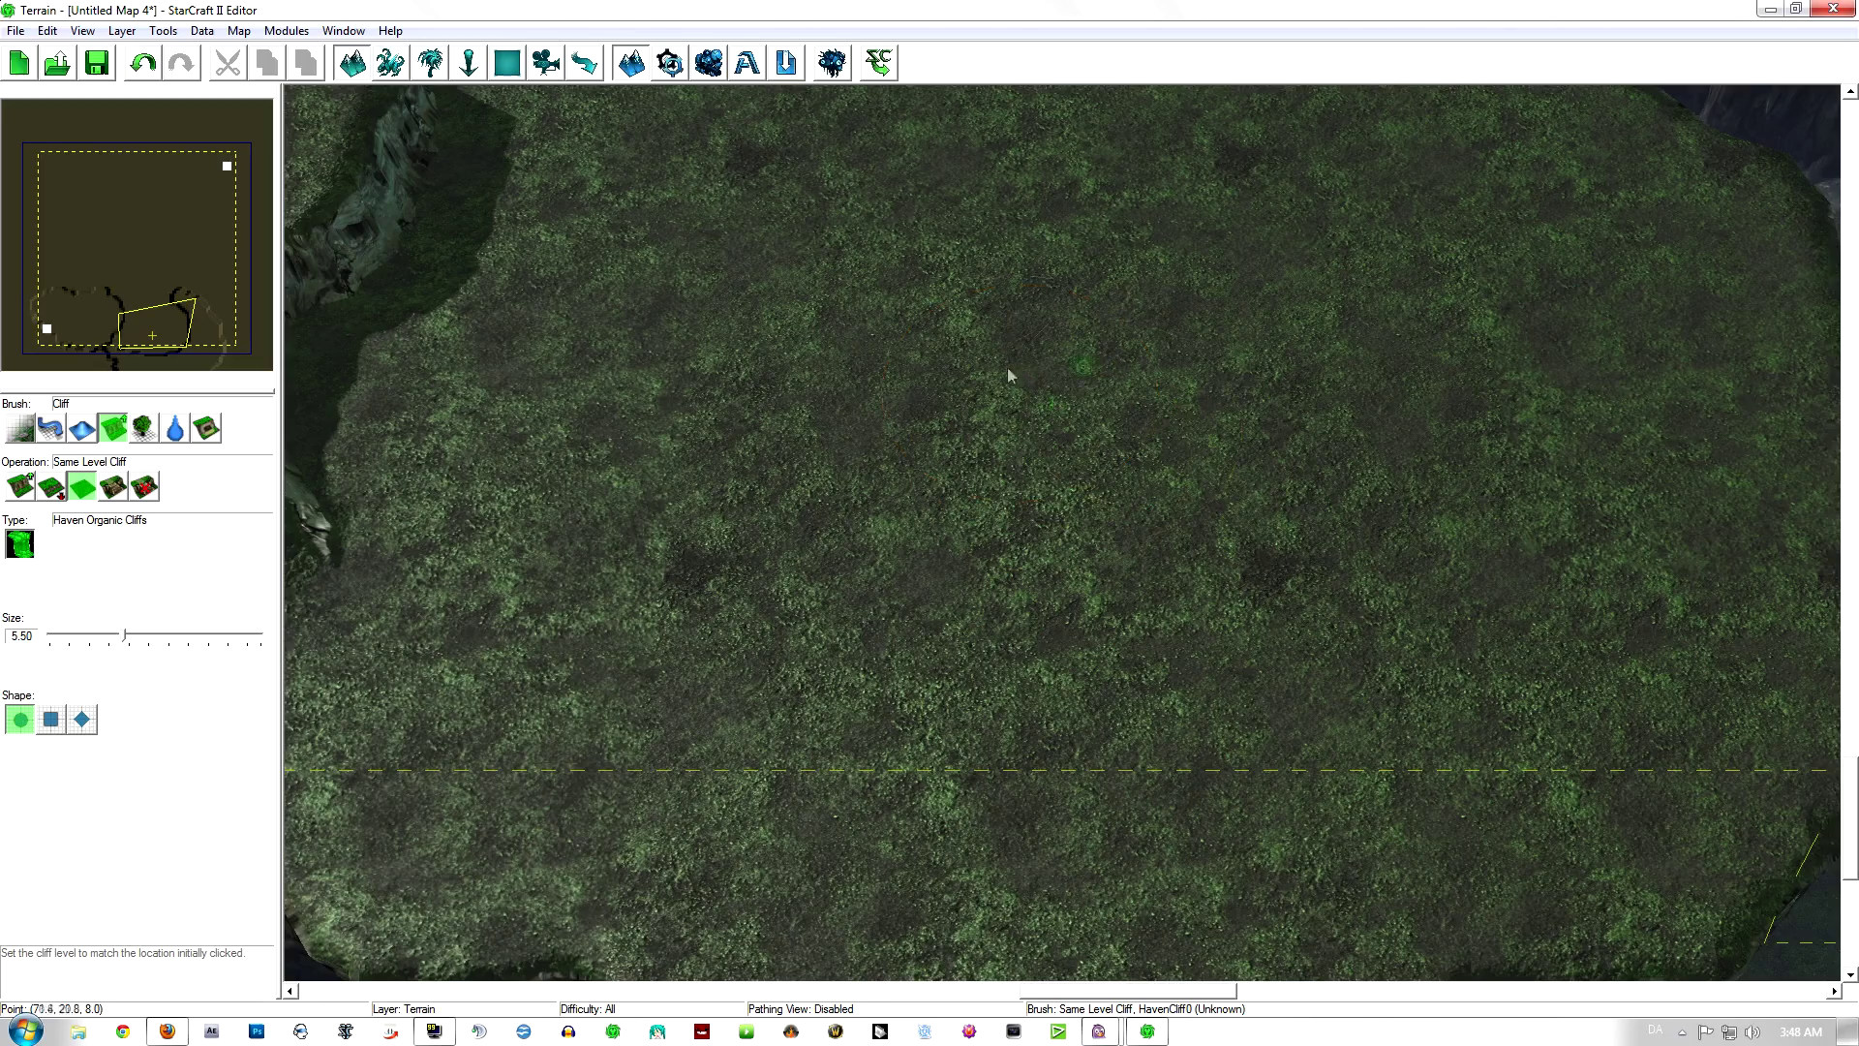
Step: Lower the ground along the map's southern border below the plateau with the Lower Cliff brush at size 5.50
{"action": "scroll", "coordinate": [1065, 465], "scroll_direction": "down", "scroll_amount": 5}
{"action": "right_click_drag", "start_coordinate": [1016, 477], "coordinate": [1302, 461]}
{"action": "left_click", "coordinate": [51, 487]}
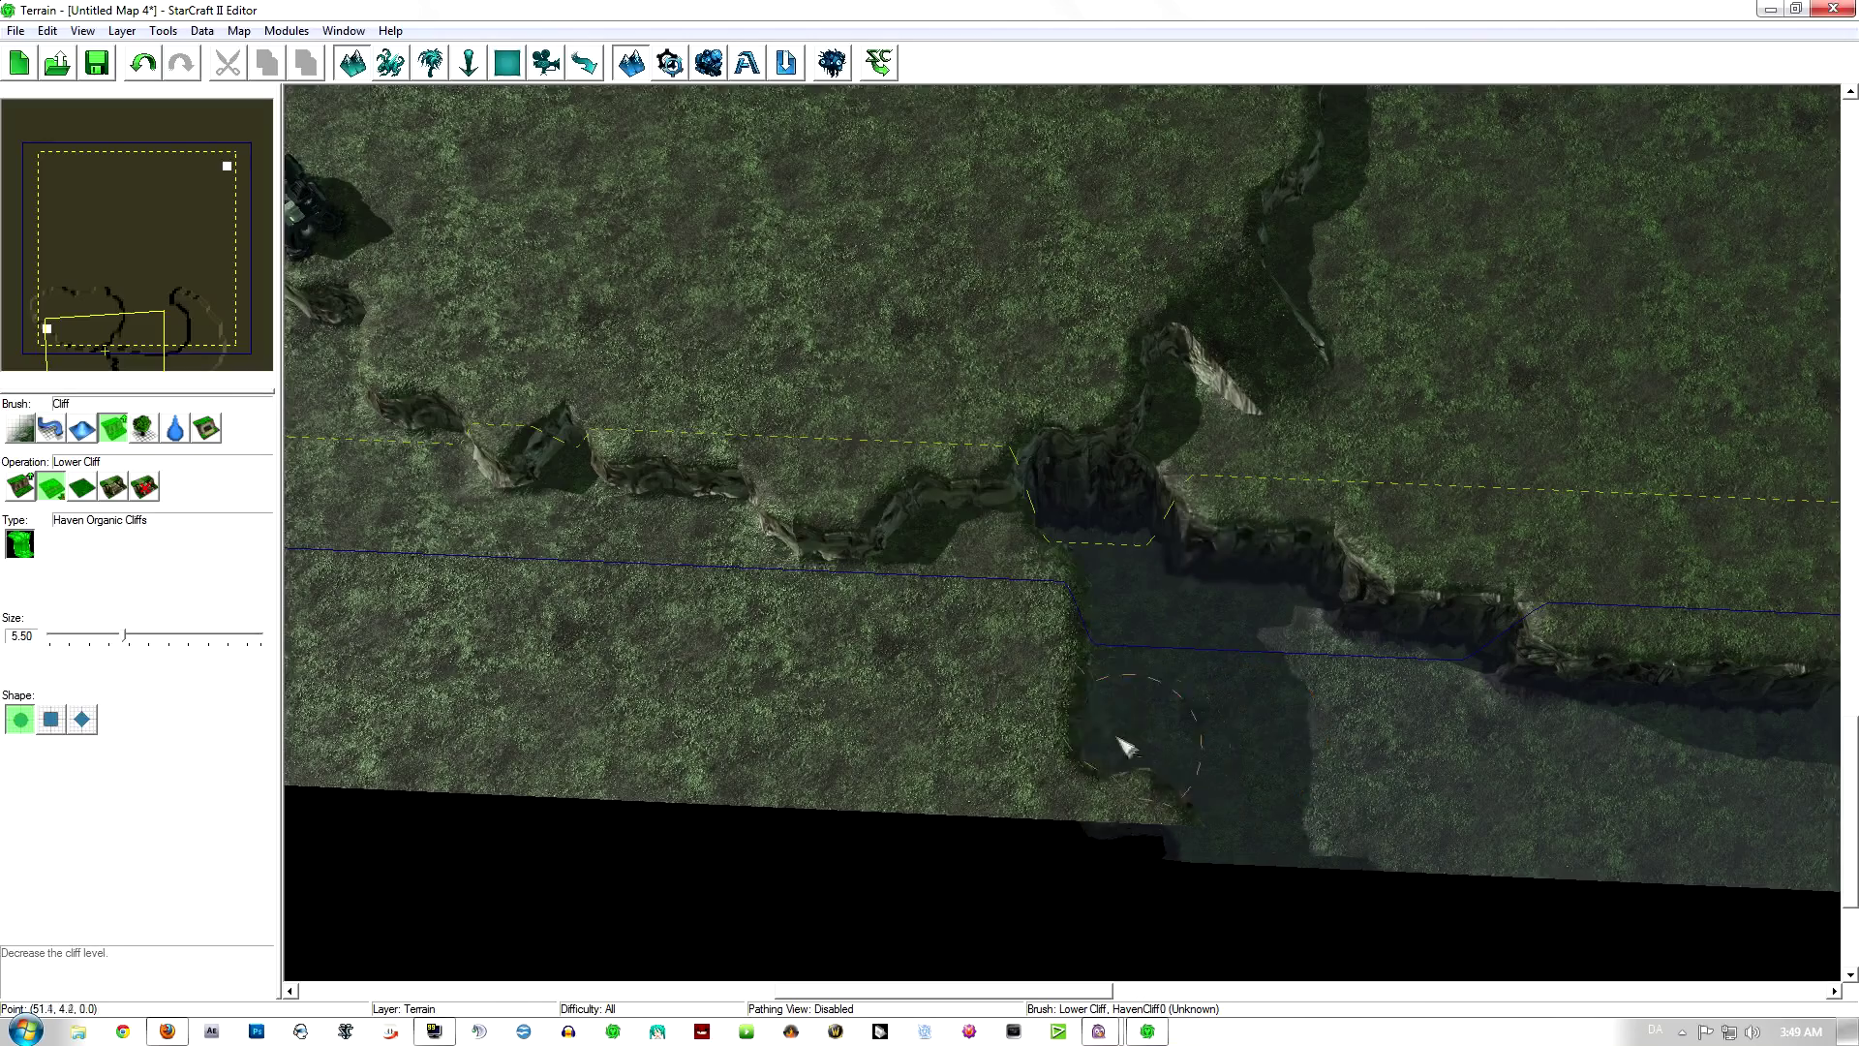
{"action": "mouse_move", "coordinate": [1123, 746]}
{"action": "left_mouse_down"}
{"action": "mouse_move", "coordinate": [1008, 652]}
{"action": "mouse_move", "coordinate": [892, 622]}
{"action": "mouse_move", "coordinate": [997, 796]}
{"action": "mouse_move", "coordinate": [571, 784]}
{"action": "mouse_move", "coordinate": [769, 689]}
{"action": "mouse_move", "coordinate": [697, 523]}
{"action": "mouse_move", "coordinate": [710, 619]}
{"action": "mouse_move", "coordinate": [606, 628]}
{"action": "mouse_move", "coordinate": [603, 592]}
{"action": "left_mouse_up"}
{"action": "mouse_move", "coordinate": [603, 592]}
{"action": "right_mouse_down"}
{"action": "mouse_move", "coordinate": [963, 624]}
{"action": "mouse_move", "coordinate": [978, 651]}
{"action": "right_mouse_up"}
{"action": "mouse_move", "coordinate": [930, 668]}
{"action": "left_mouse_down"}
{"action": "mouse_move", "coordinate": [662, 736]}
{"action": "mouse_move", "coordinate": [839, 630]}
{"action": "mouse_move", "coordinate": [718, 610]}
{"action": "mouse_move", "coordinate": [725, 509]}
{"action": "mouse_move", "coordinate": [933, 644]}
{"action": "mouse_move", "coordinate": [966, 631]}
{"action": "left_mouse_up"}
{"action": "right_click_drag", "start_coordinate": [833, 675], "coordinate": [1169, 684]}
Step: Continue lowering the border ground around the plateau's southwestern corner and north along the map's western border
{"action": "mouse_move", "coordinate": [1104, 711]}
{"action": "left_mouse_down"}
{"action": "mouse_move", "coordinate": [957, 784]}
{"action": "mouse_move", "coordinate": [703, 829]}
{"action": "mouse_move", "coordinate": [391, 783]}
{"action": "mouse_move", "coordinate": [476, 610]}
{"action": "mouse_move", "coordinate": [445, 324]}
{"action": "mouse_move", "coordinate": [787, 614]}
{"action": "mouse_move", "coordinate": [875, 540]}
{"action": "mouse_move", "coordinate": [922, 465]}
{"action": "left_mouse_up"}
{"action": "right_click_drag", "start_coordinate": [922, 465], "coordinate": [1013, 672]}
{"action": "mouse_move", "coordinate": [1013, 672]}
{"action": "left_mouse_down"}
{"action": "mouse_move", "coordinate": [1008, 548]}
{"action": "mouse_move", "coordinate": [892, 552]}
{"action": "mouse_move", "coordinate": [618, 477]}
{"action": "mouse_move", "coordinate": [652, 310]}
{"action": "mouse_move", "coordinate": [800, 490]}
{"action": "mouse_move", "coordinate": [880, 469]}
{"action": "mouse_move", "coordinate": [906, 423]}
{"action": "mouse_move", "coordinate": [905, 470]}
{"action": "left_mouse_up"}
{"action": "right_click_drag", "start_coordinate": [905, 469], "coordinate": [1040, 699]}
{"action": "mouse_move", "coordinate": [884, 764]}
{"action": "left_mouse_down"}
{"action": "mouse_move", "coordinate": [976, 577]}
{"action": "mouse_move", "coordinate": [1022, 550]}
{"action": "mouse_move", "coordinate": [820, 601]}
{"action": "mouse_move", "coordinate": [808, 383]}
{"action": "mouse_move", "coordinate": [794, 475]}
{"action": "left_mouse_up"}
{"action": "right_click_drag", "start_coordinate": [794, 489], "coordinate": [814, 671]}
{"action": "mouse_move", "coordinate": [854, 513]}
{"action": "left_mouse_down"}
{"action": "mouse_move", "coordinate": [865, 480]}
{"action": "mouse_move", "coordinate": [910, 459]}
{"action": "mouse_move", "coordinate": [972, 602]}
{"action": "mouse_move", "coordinate": [985, 416]}
{"action": "mouse_move", "coordinate": [1053, 219]}
{"action": "mouse_move", "coordinate": [838, 391]}
{"action": "mouse_move", "coordinate": [852, 271]}
{"action": "left_mouse_up"}
Step: Extend the northern end of the eastern trench westward across the low ground with the Lower Cliff brush
{"action": "right_click_drag", "start_coordinate": [954, 721], "coordinate": [598, 296]}
{"action": "right_click_drag", "start_coordinate": [1162, 630], "coordinate": [659, 360]}
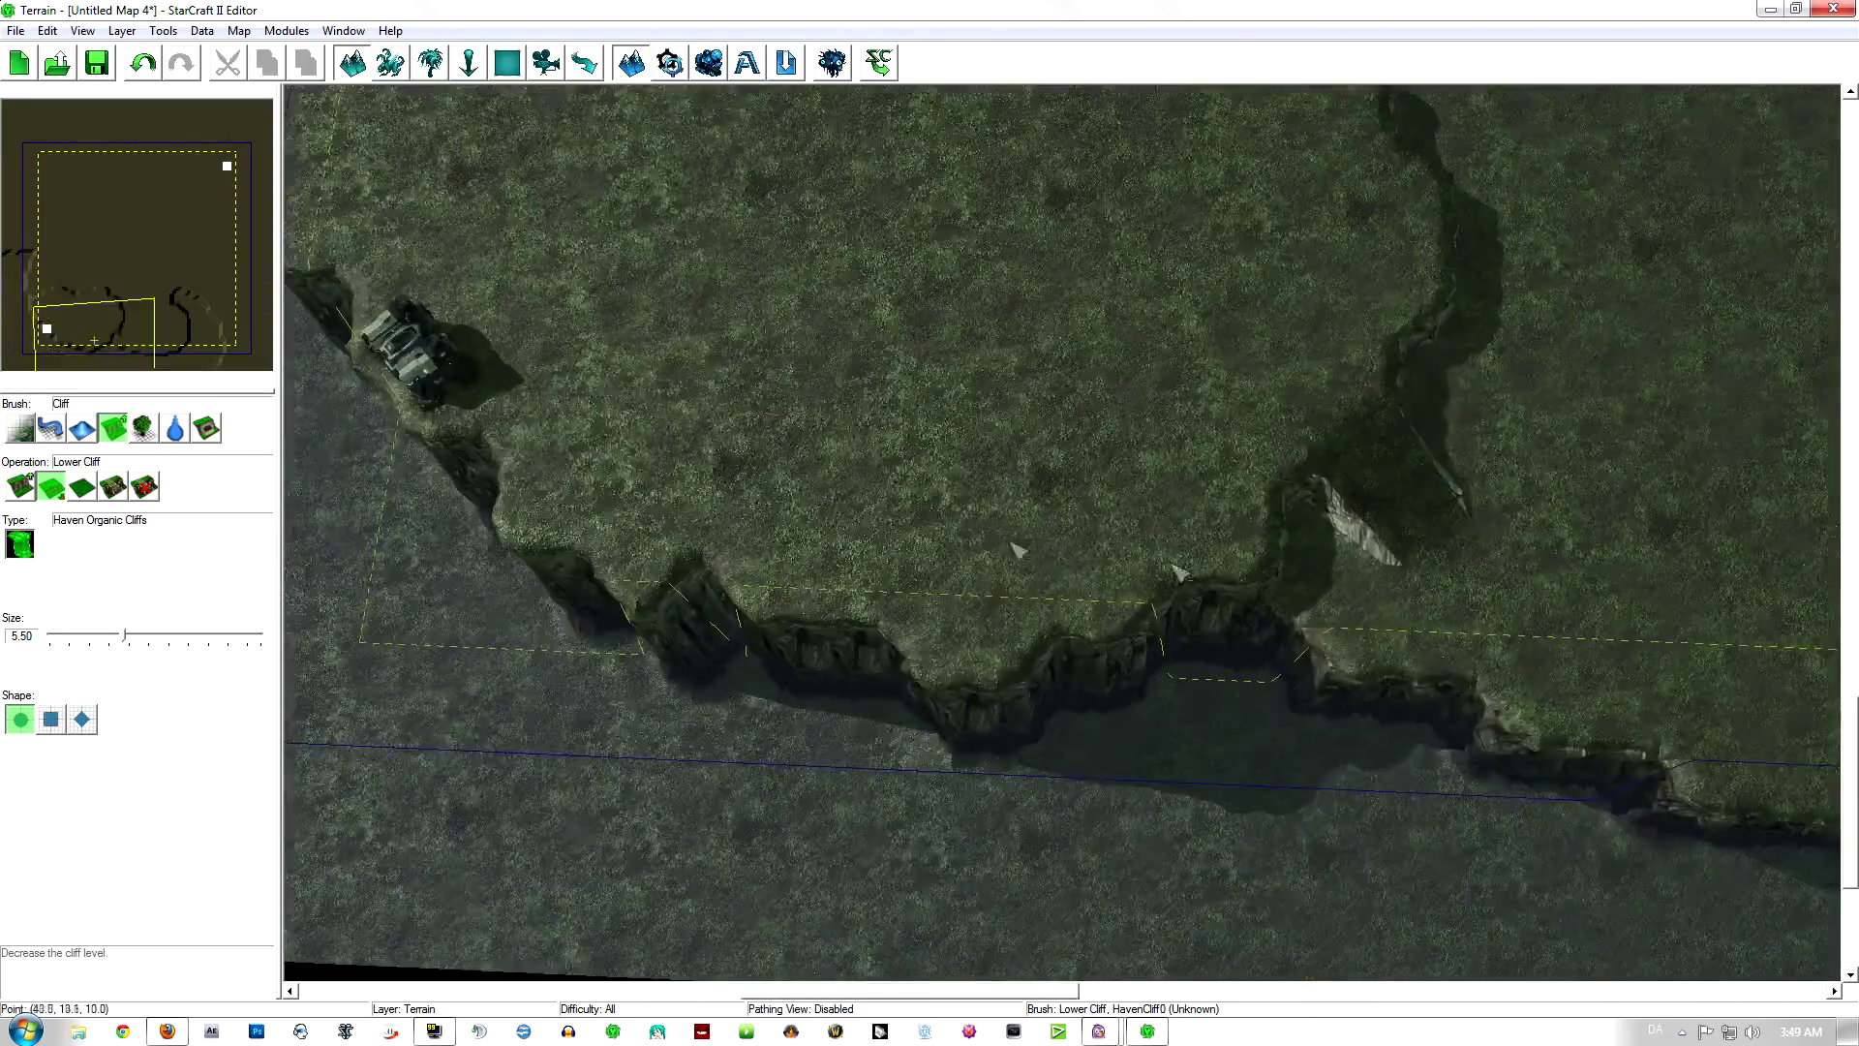
{"action": "right_click_drag", "start_coordinate": [1210, 576], "coordinate": [663, 481]}
{"action": "right_click_drag", "start_coordinate": [1309, 573], "coordinate": [773, 605]}
{"action": "right_click_drag", "start_coordinate": [1143, 554], "coordinate": [1198, 670]}
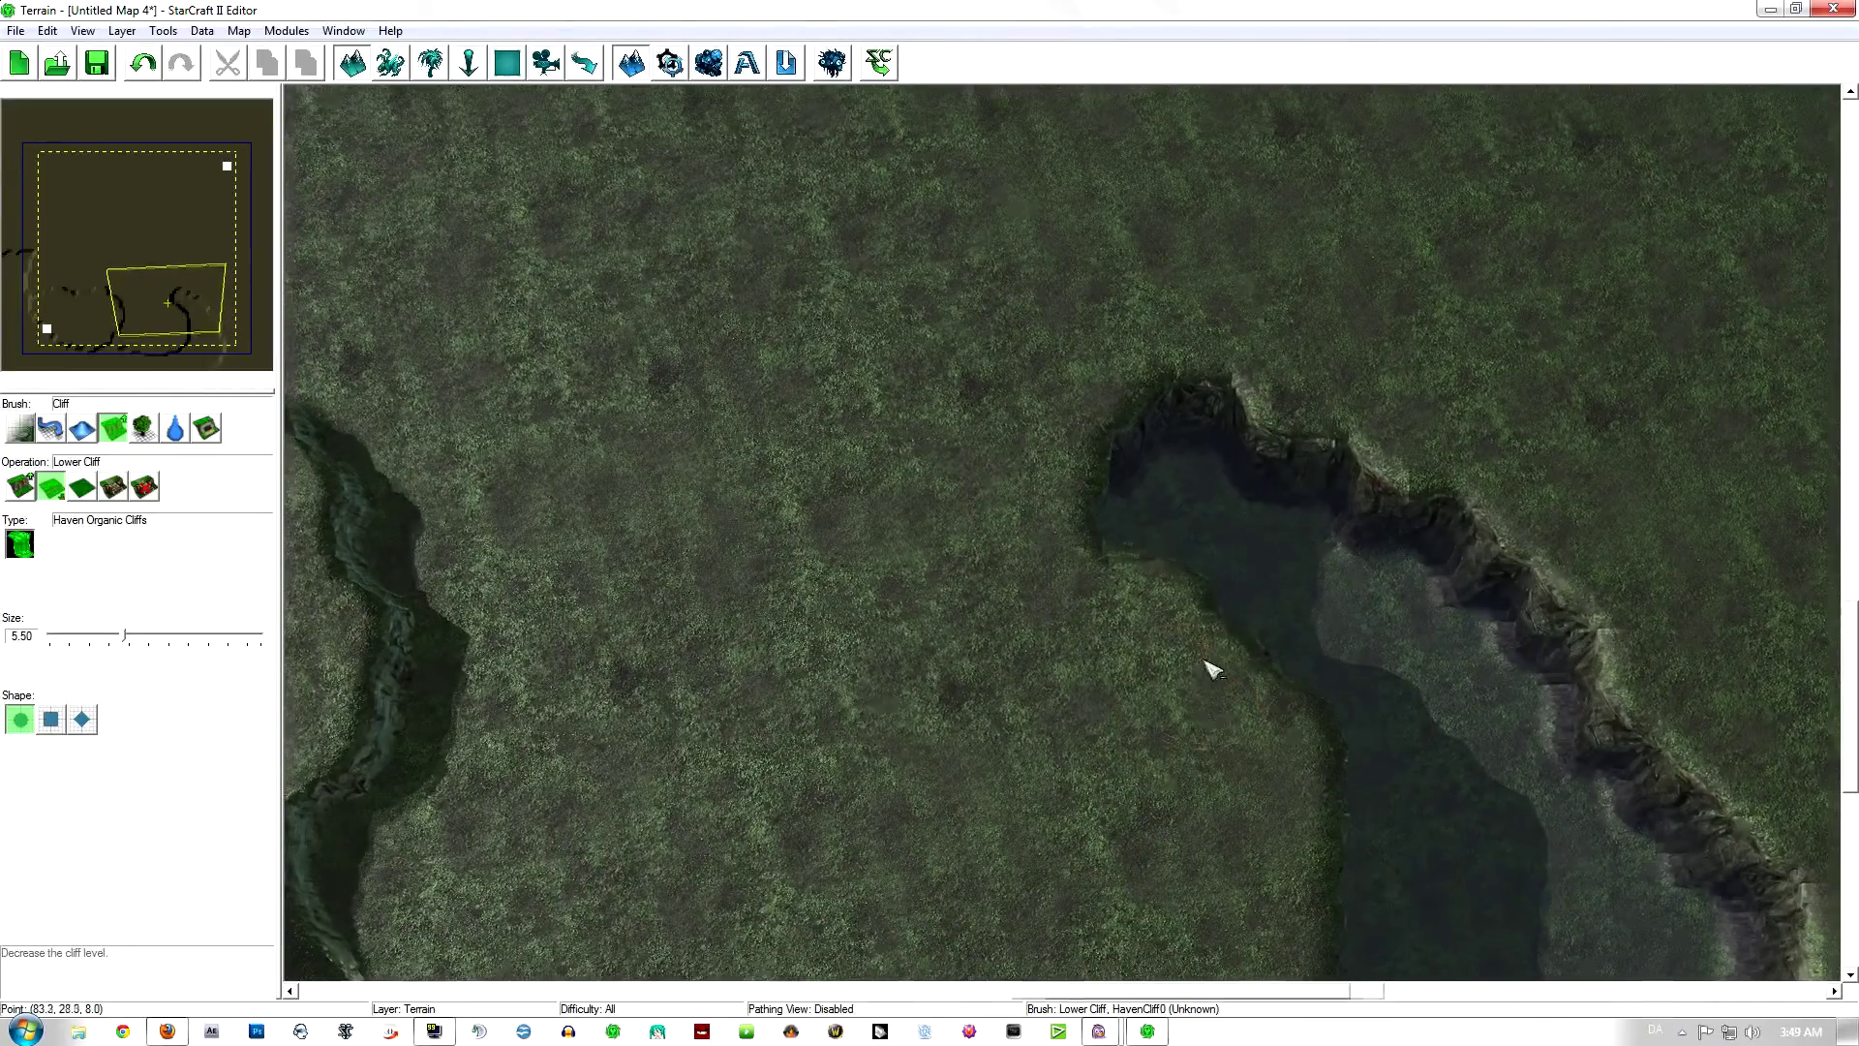
{"action": "mouse_move", "coordinate": [1162, 523]}
{"action": "left_mouse_down"}
{"action": "mouse_move", "coordinate": [978, 526]}
{"action": "mouse_move", "coordinate": [910, 552]}
{"action": "left_mouse_up"}
Step: Carve a pit against the plateau's eastern cliff and extend it east toward the trench, leaving a gap between them
{"action": "right_click_drag", "start_coordinate": [640, 587], "coordinate": [925, 583]}
{"action": "mouse_move", "coordinate": [804, 548]}
{"action": "left_mouse_down"}
{"action": "mouse_move", "coordinate": [781, 537]}
{"action": "mouse_move", "coordinate": [794, 553]}
{"action": "mouse_move", "coordinate": [764, 587]}
{"action": "left_mouse_up"}
{"action": "right_click_drag", "start_coordinate": [801, 622], "coordinate": [1012, 414]}
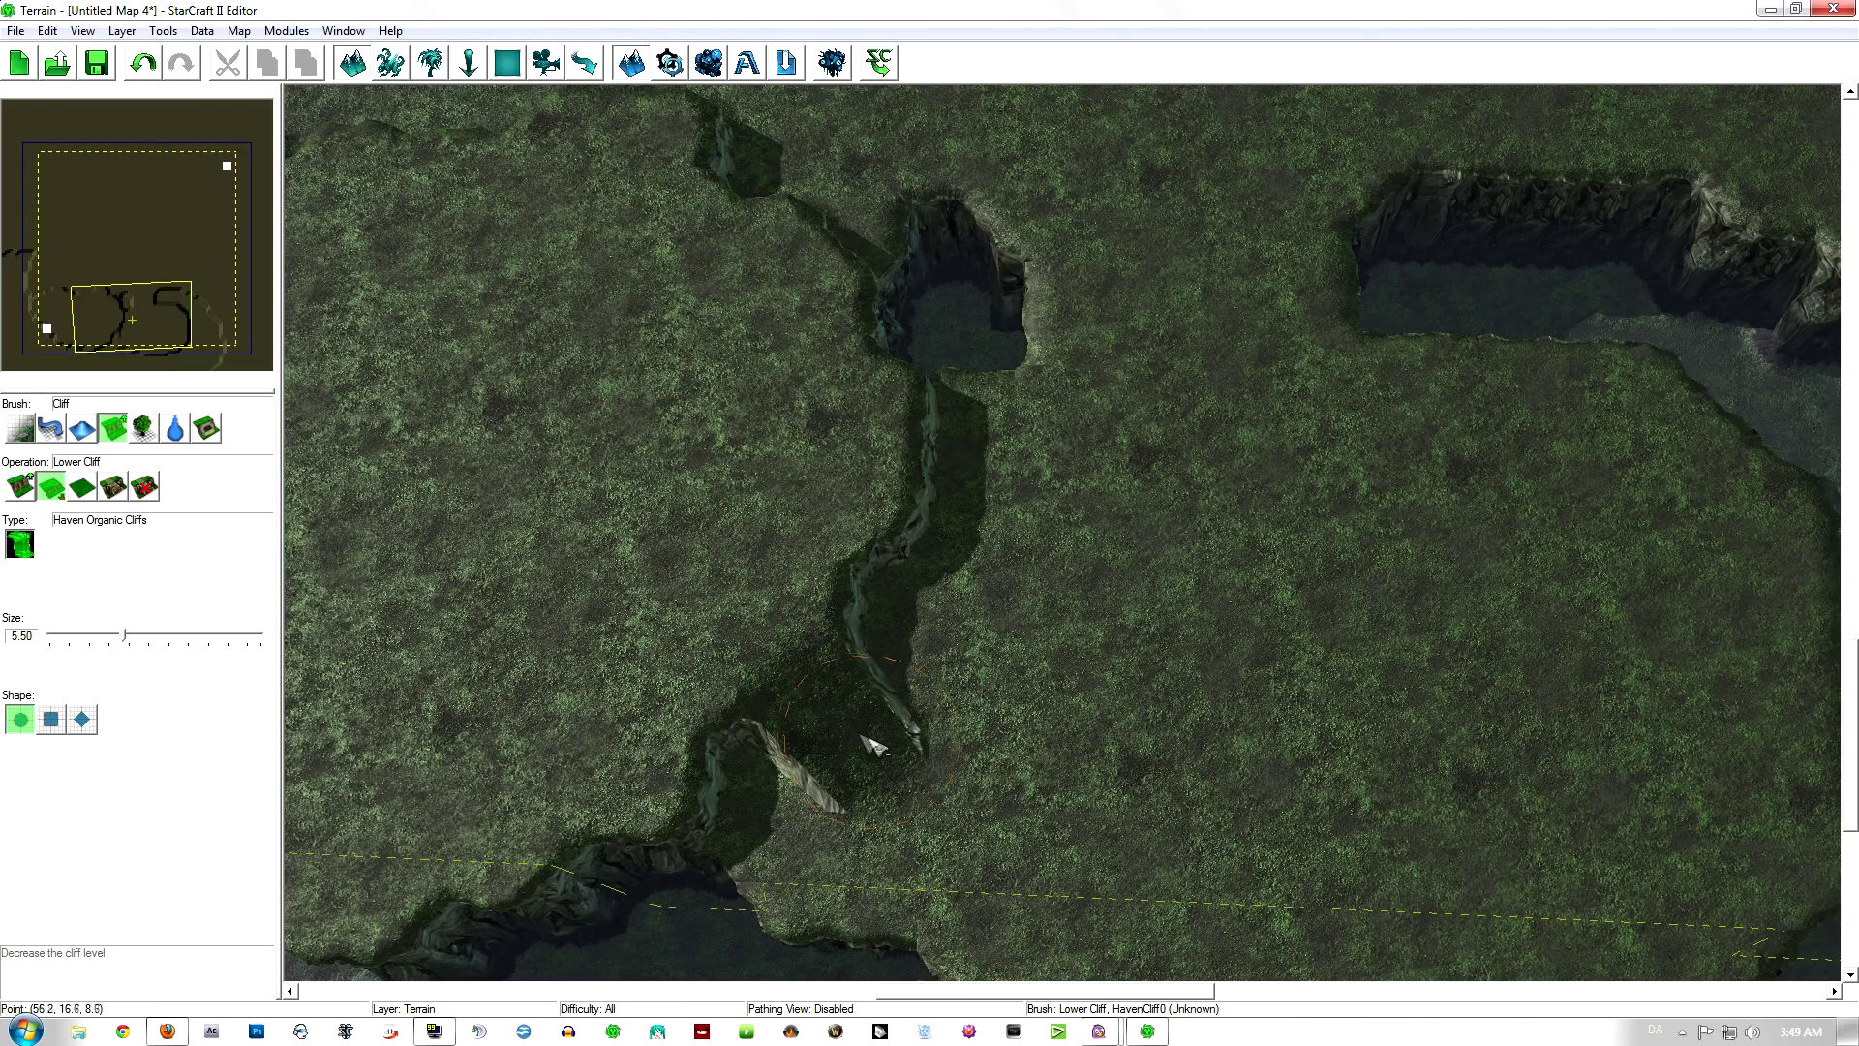
{"action": "right_click_drag", "start_coordinate": [998, 578], "coordinate": [933, 690]}
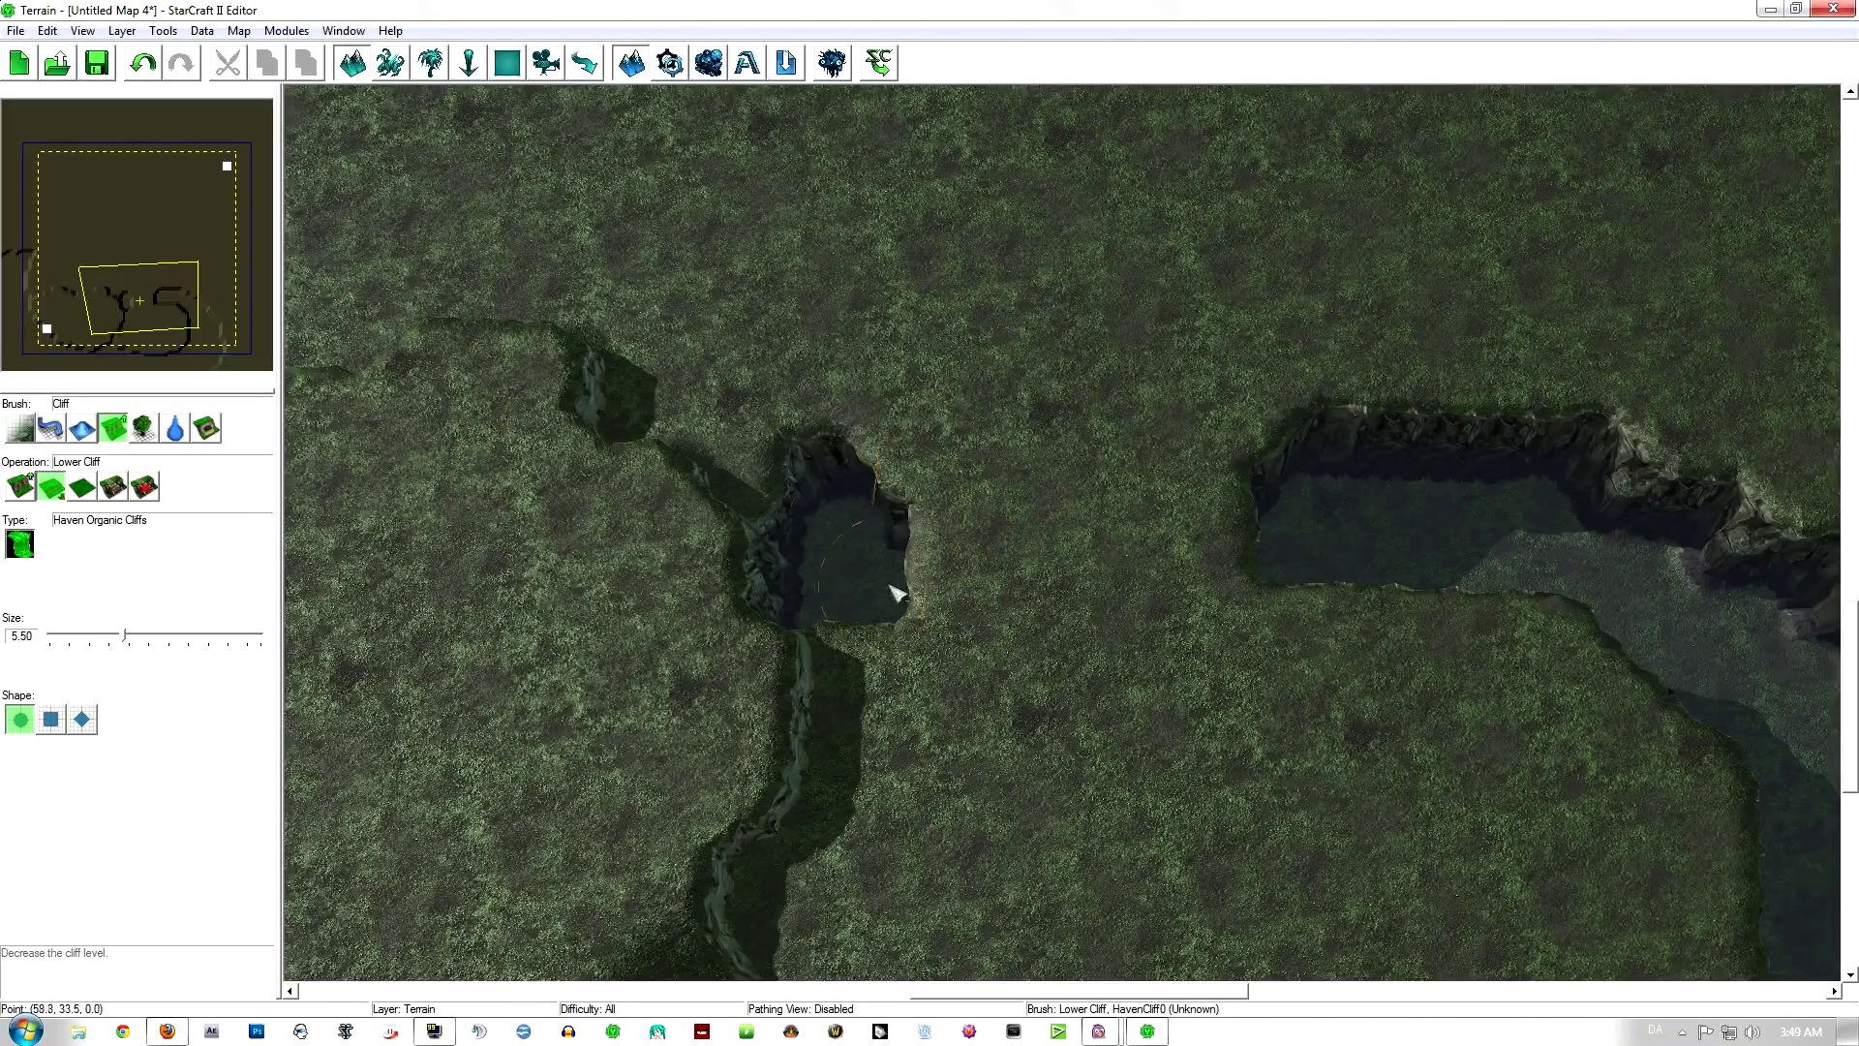
{"action": "left_click_drag", "start_coordinate": [913, 594], "coordinate": [970, 584]}
{"action": "right_click_drag", "start_coordinate": [1029, 650], "coordinate": [1005, 586]}
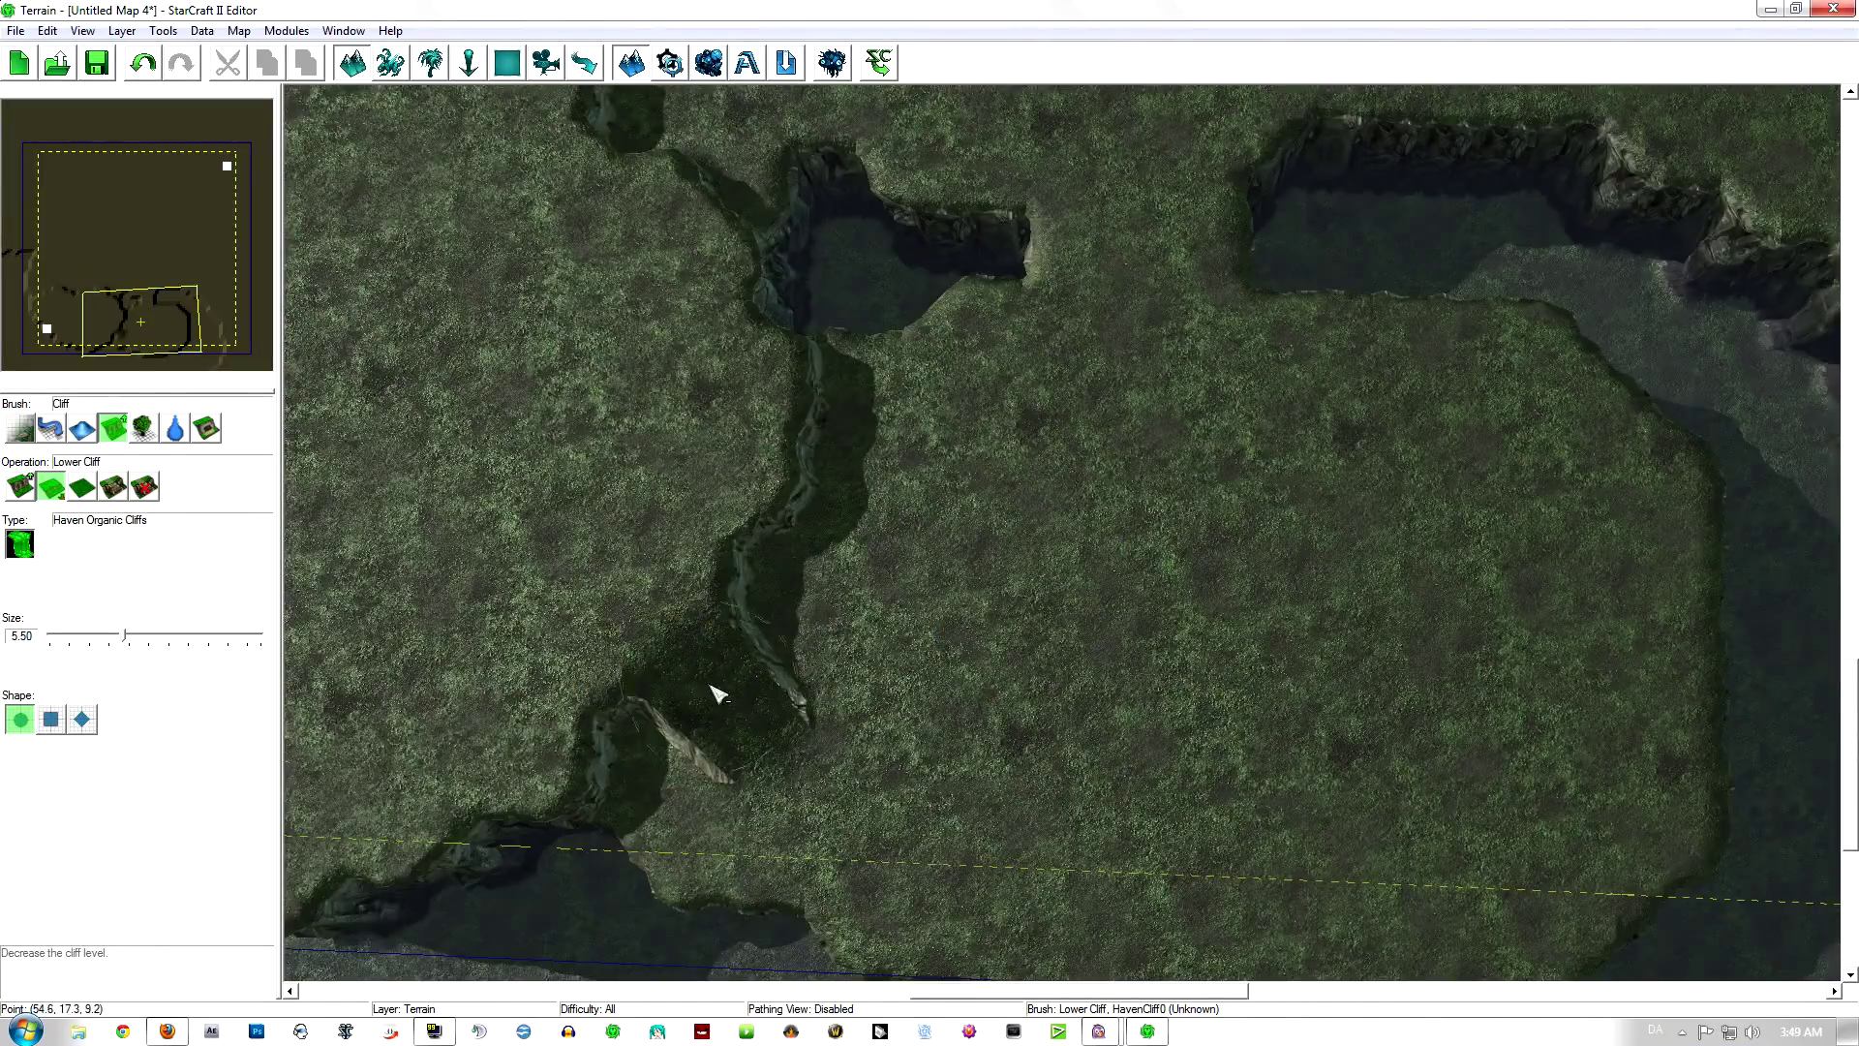
Step: Show the terrain grid and compare the width of the gap between the pit and the trench with the plateau's ramp
{"action": "scroll", "coordinate": [746, 675], "scroll_direction": "up", "scroll_amount": 4}
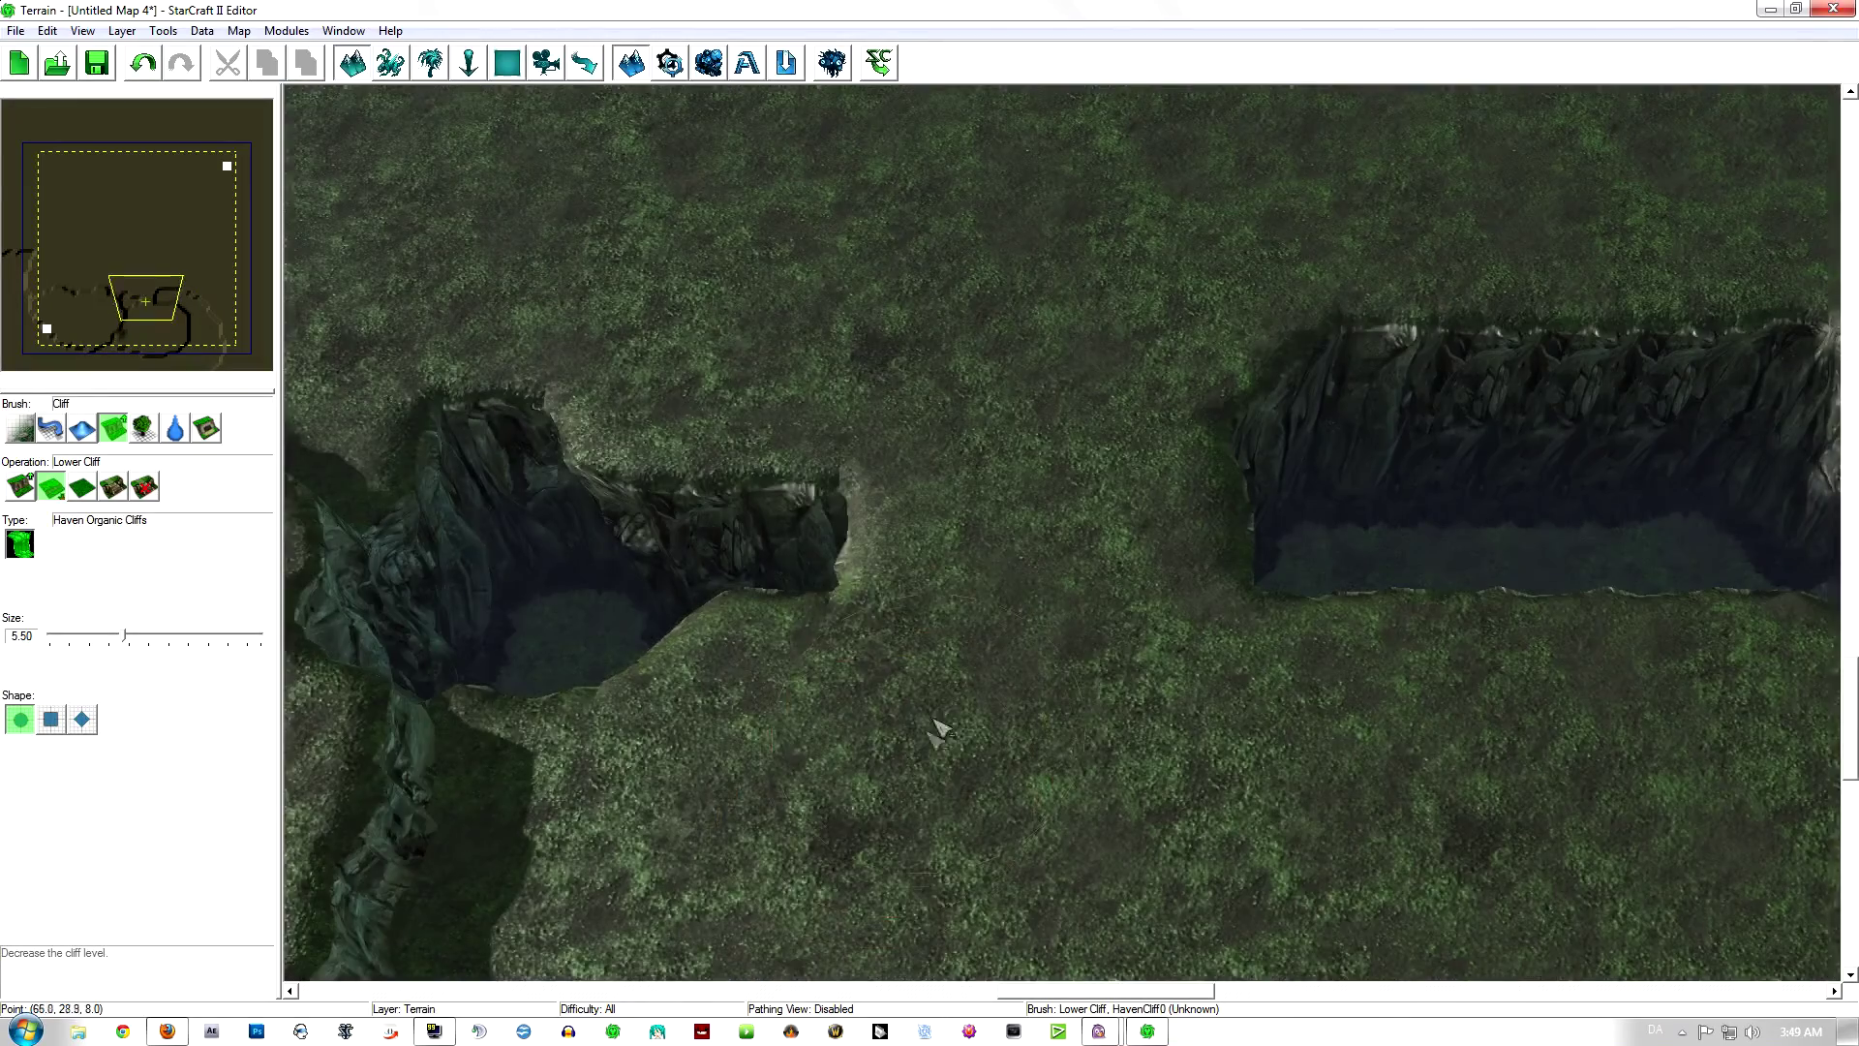
{"action": "key", "text": "g"}
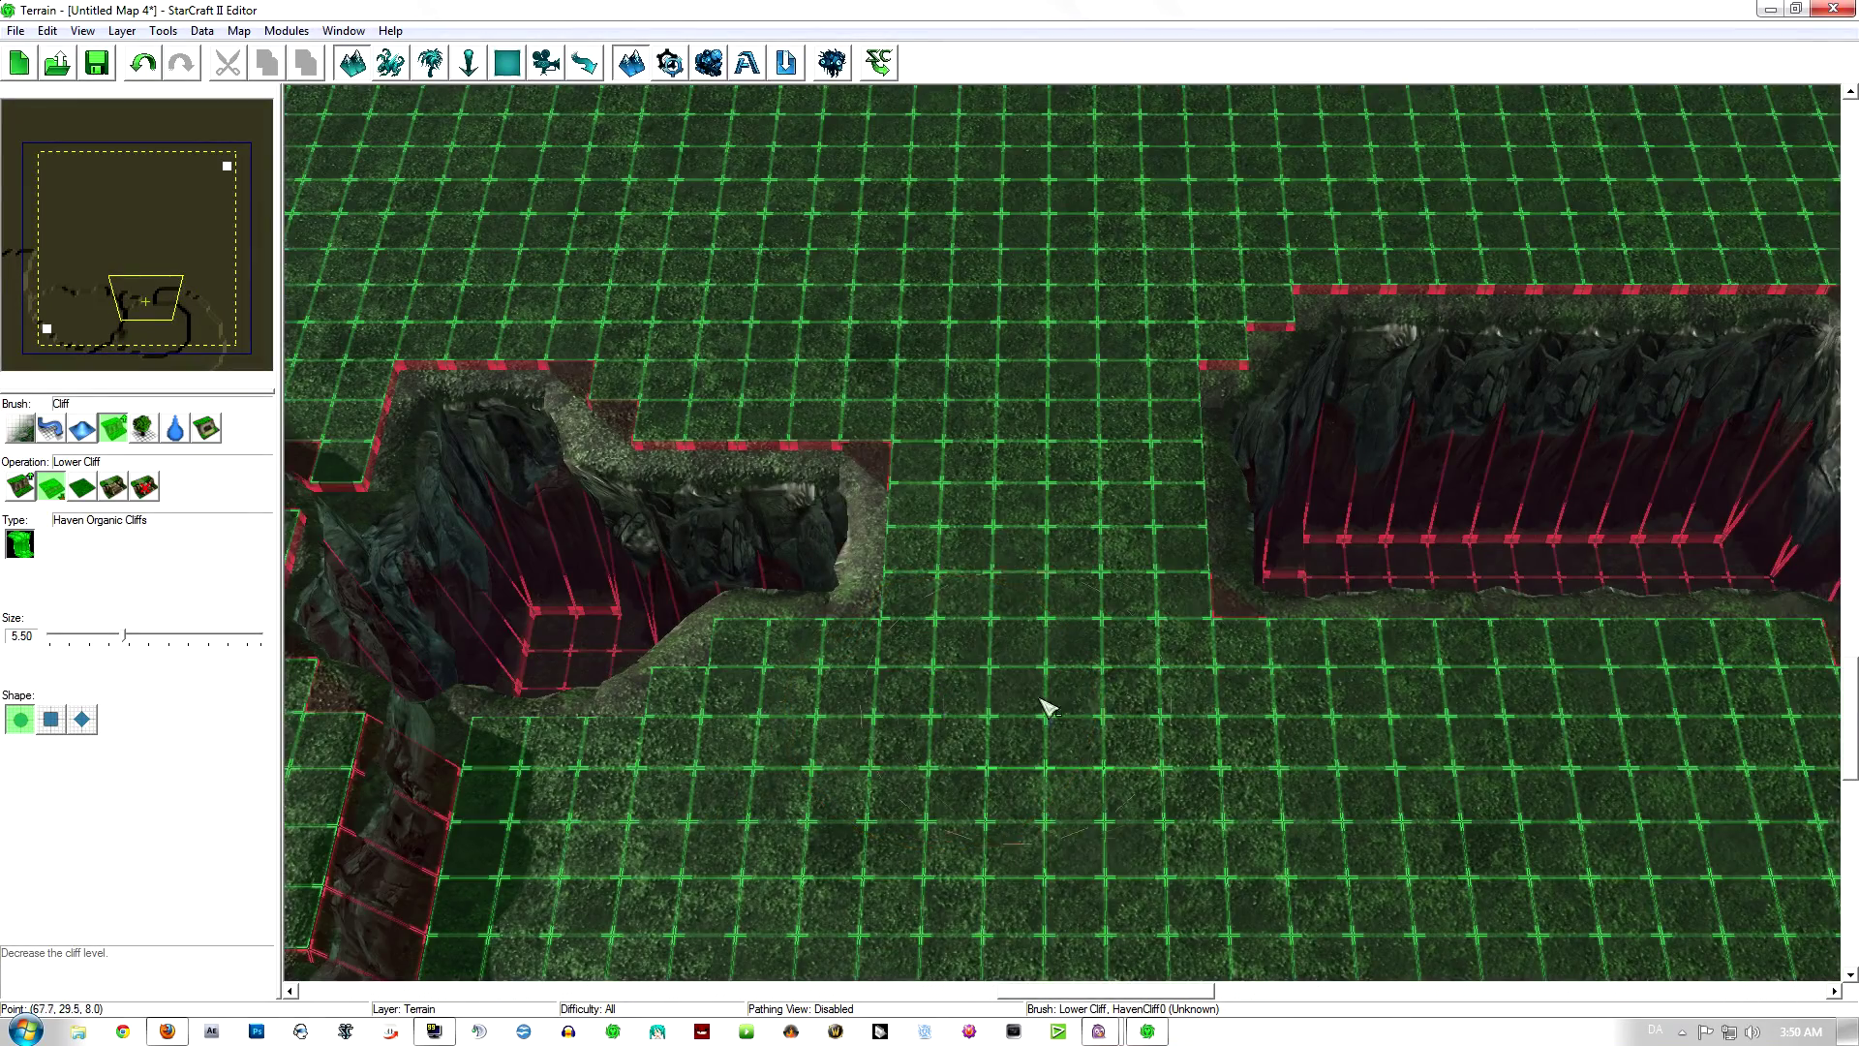
{"action": "right_click_drag", "start_coordinate": [1109, 687], "coordinate": [1347, 292]}
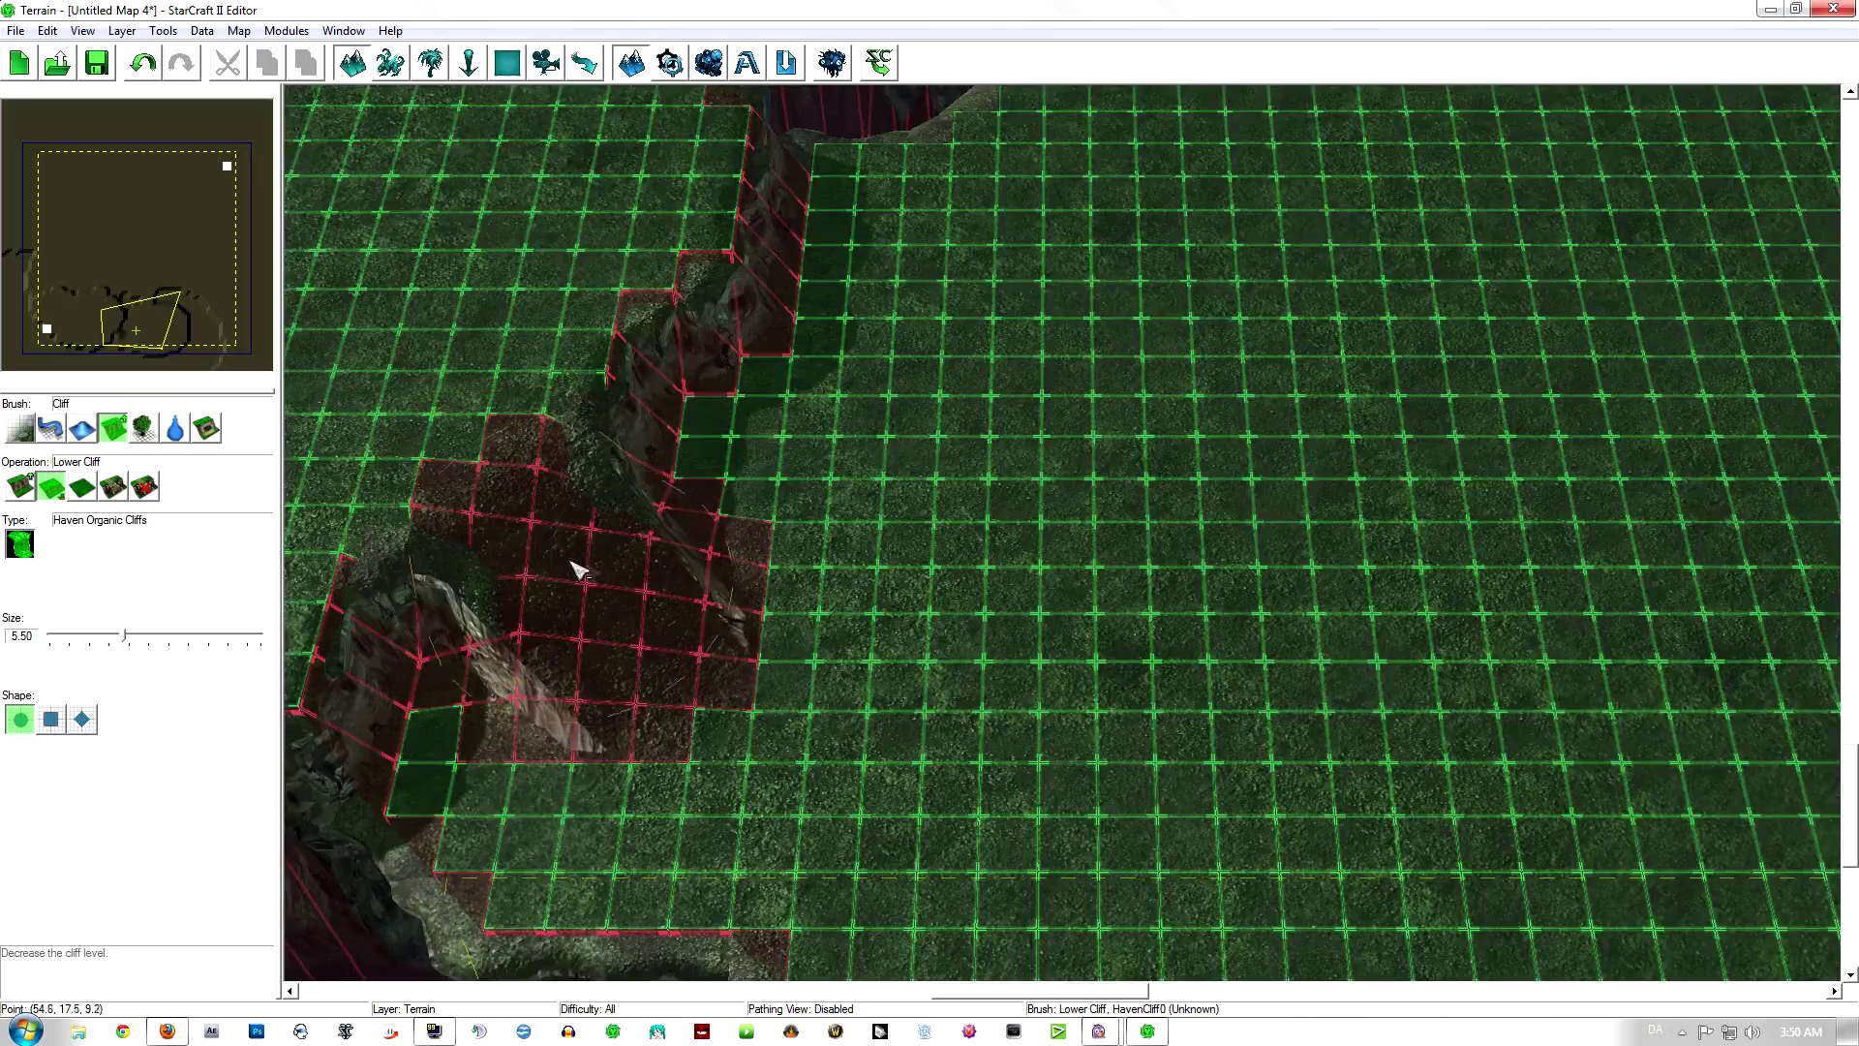
{"action": "right_click_drag", "start_coordinate": [578, 569], "coordinate": [1065, 688]}
{"action": "right_click_drag", "start_coordinate": [1159, 503], "coordinate": [992, 566]}
{"action": "right_click_drag", "start_coordinate": [1039, 673], "coordinate": [806, 179]}
{"action": "right_click_drag", "start_coordinate": [1000, 465], "coordinate": [1039, 641]}
{"action": "right_click_drag", "start_coordinate": [979, 560], "coordinate": [966, 620]}
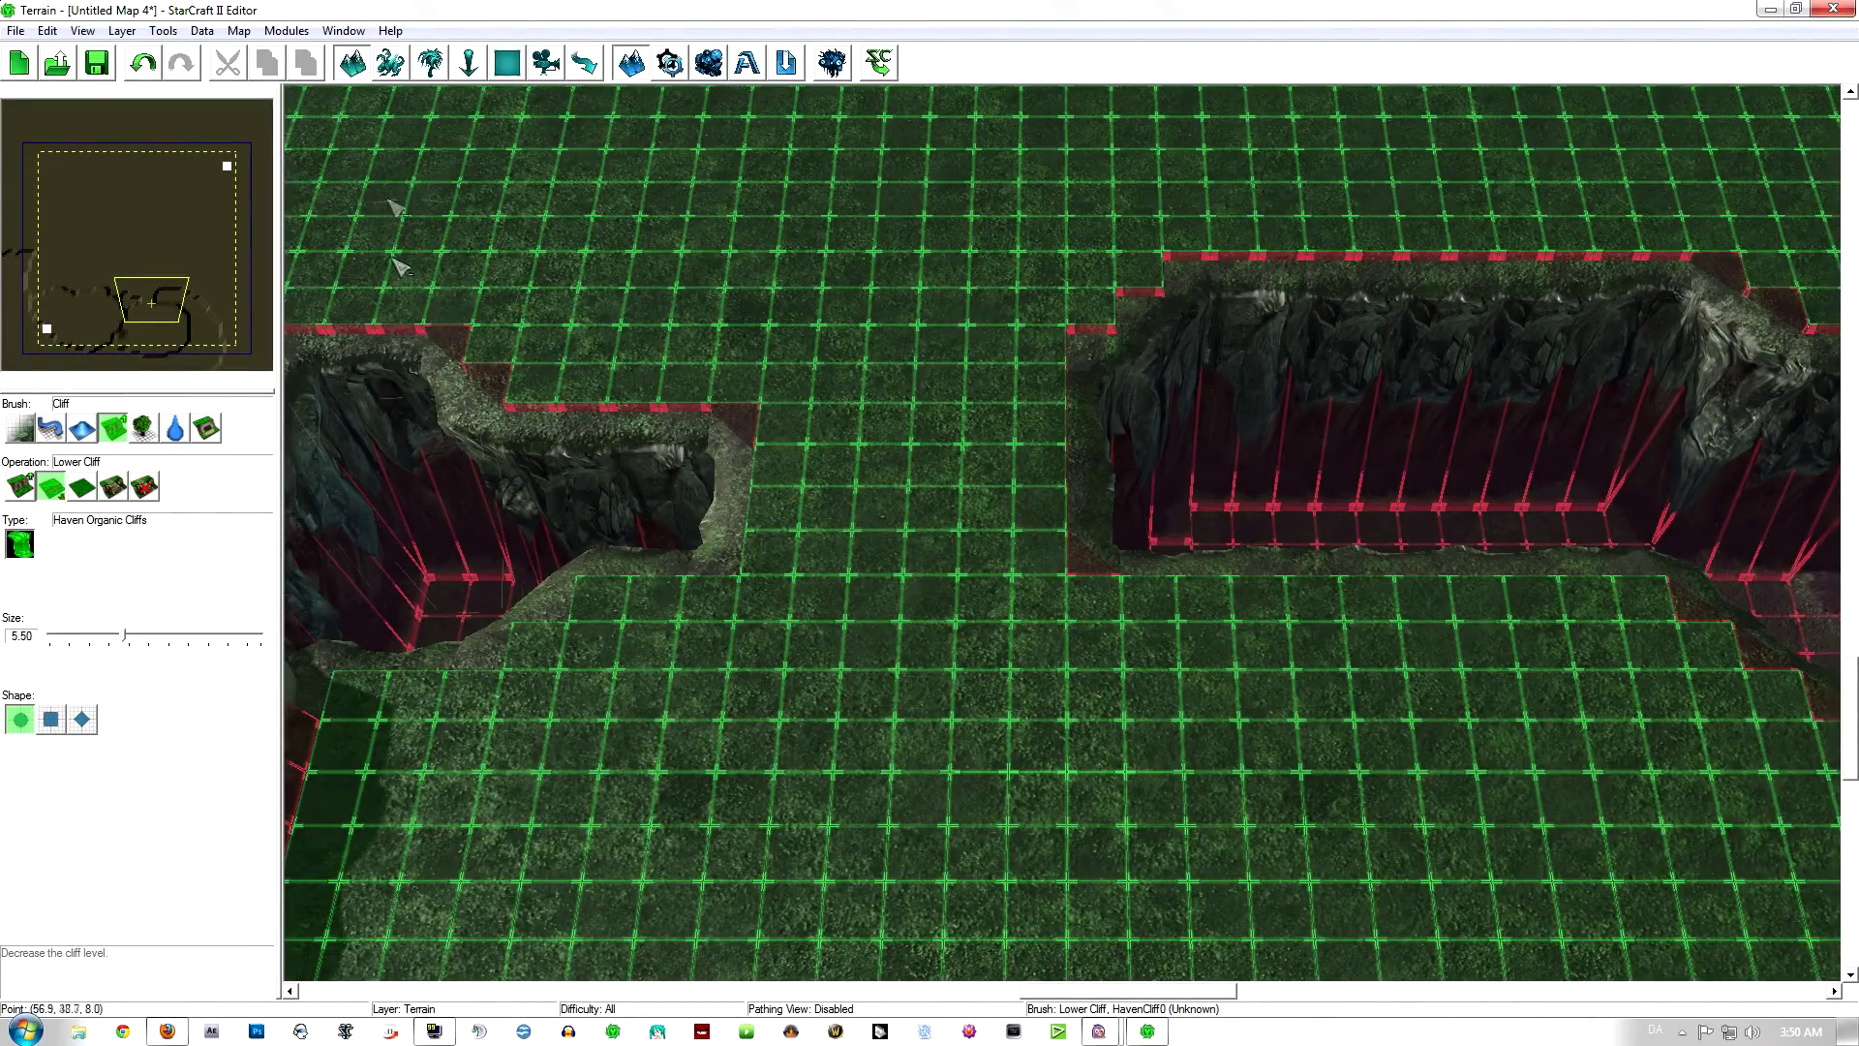
Step: Test the gap's width by placing two neutral Barracks side by side in it, and undo both placements
{"action": "left_click", "coordinate": [389, 65]}
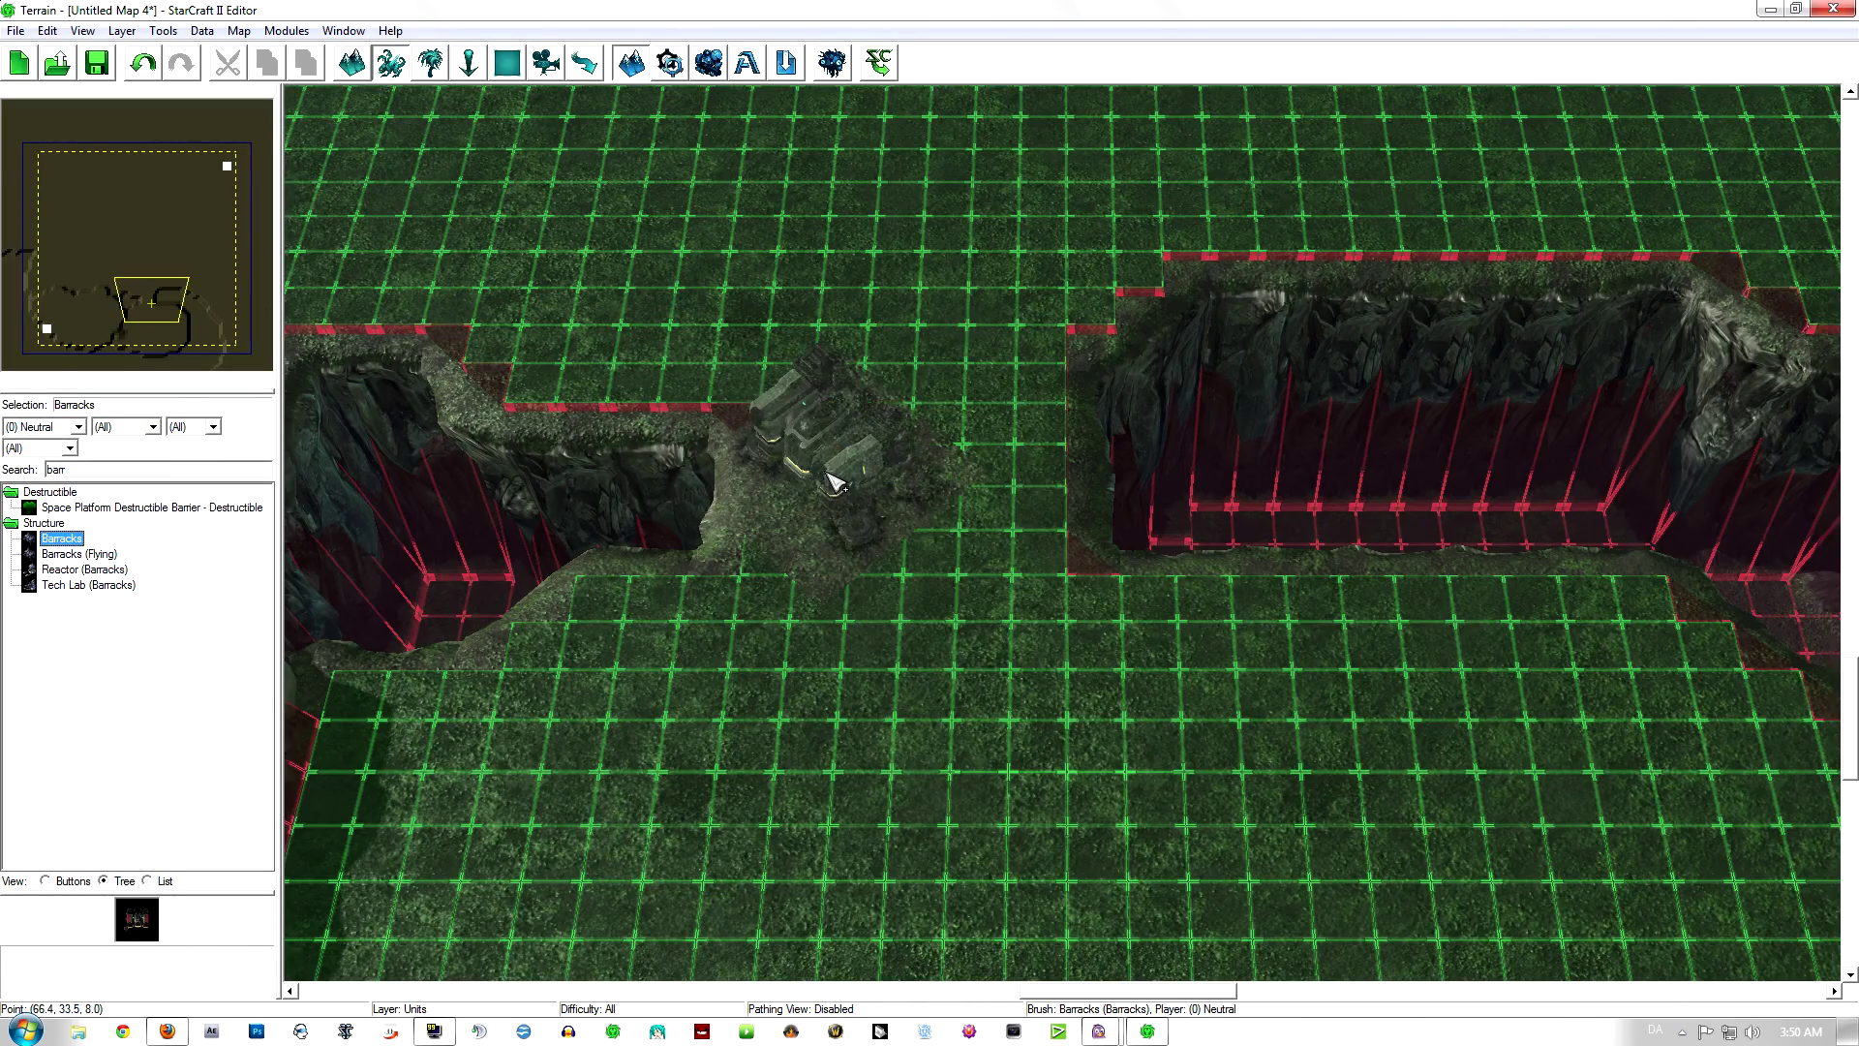
{"action": "left_click", "coordinate": [833, 475]}
{"action": "left_click", "coordinate": [997, 474]}
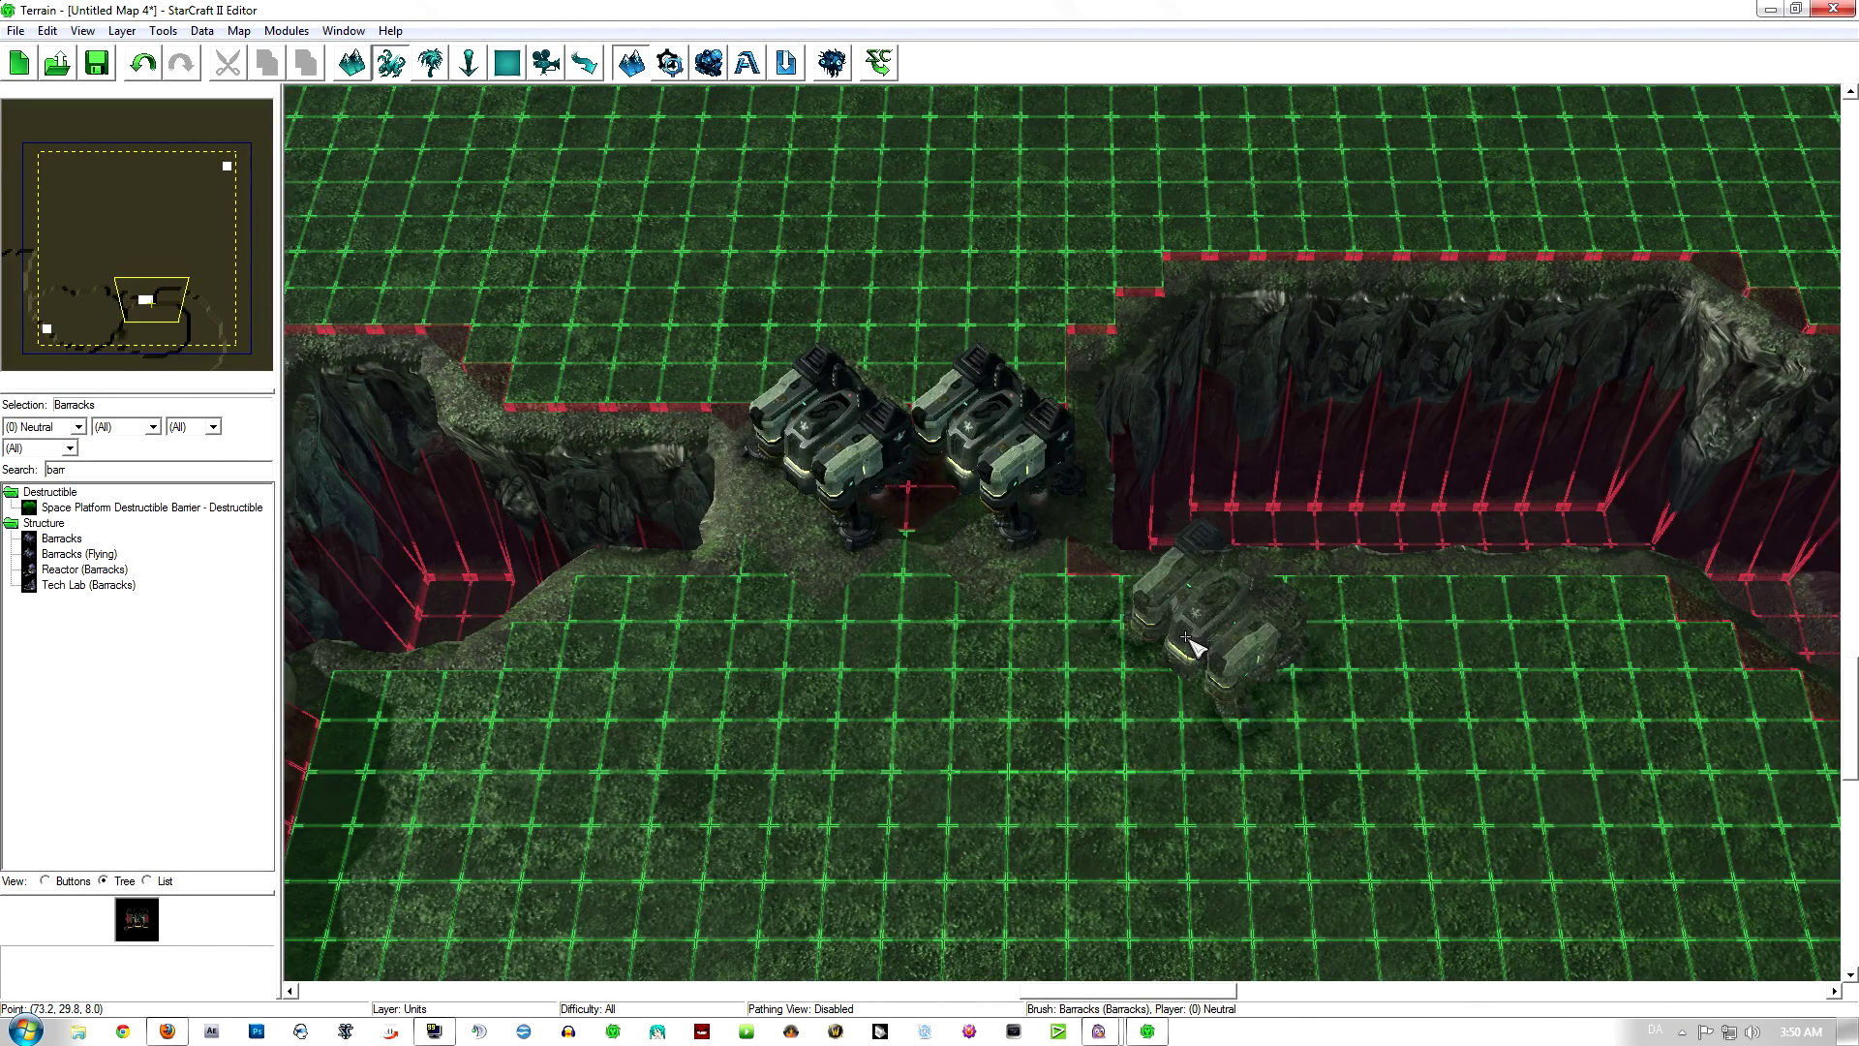
{"action": "key", "text": "ctrl+z"}
{"action": "key", "text": "ctrl+z"}
Step: Examine the enclosed area below the gap and the open ground east of its trench
{"action": "right_click_drag", "start_coordinate": [1191, 639], "coordinate": [1137, 494]}
{"action": "right_click_drag", "start_coordinate": [1142, 642], "coordinate": [1107, 471]}
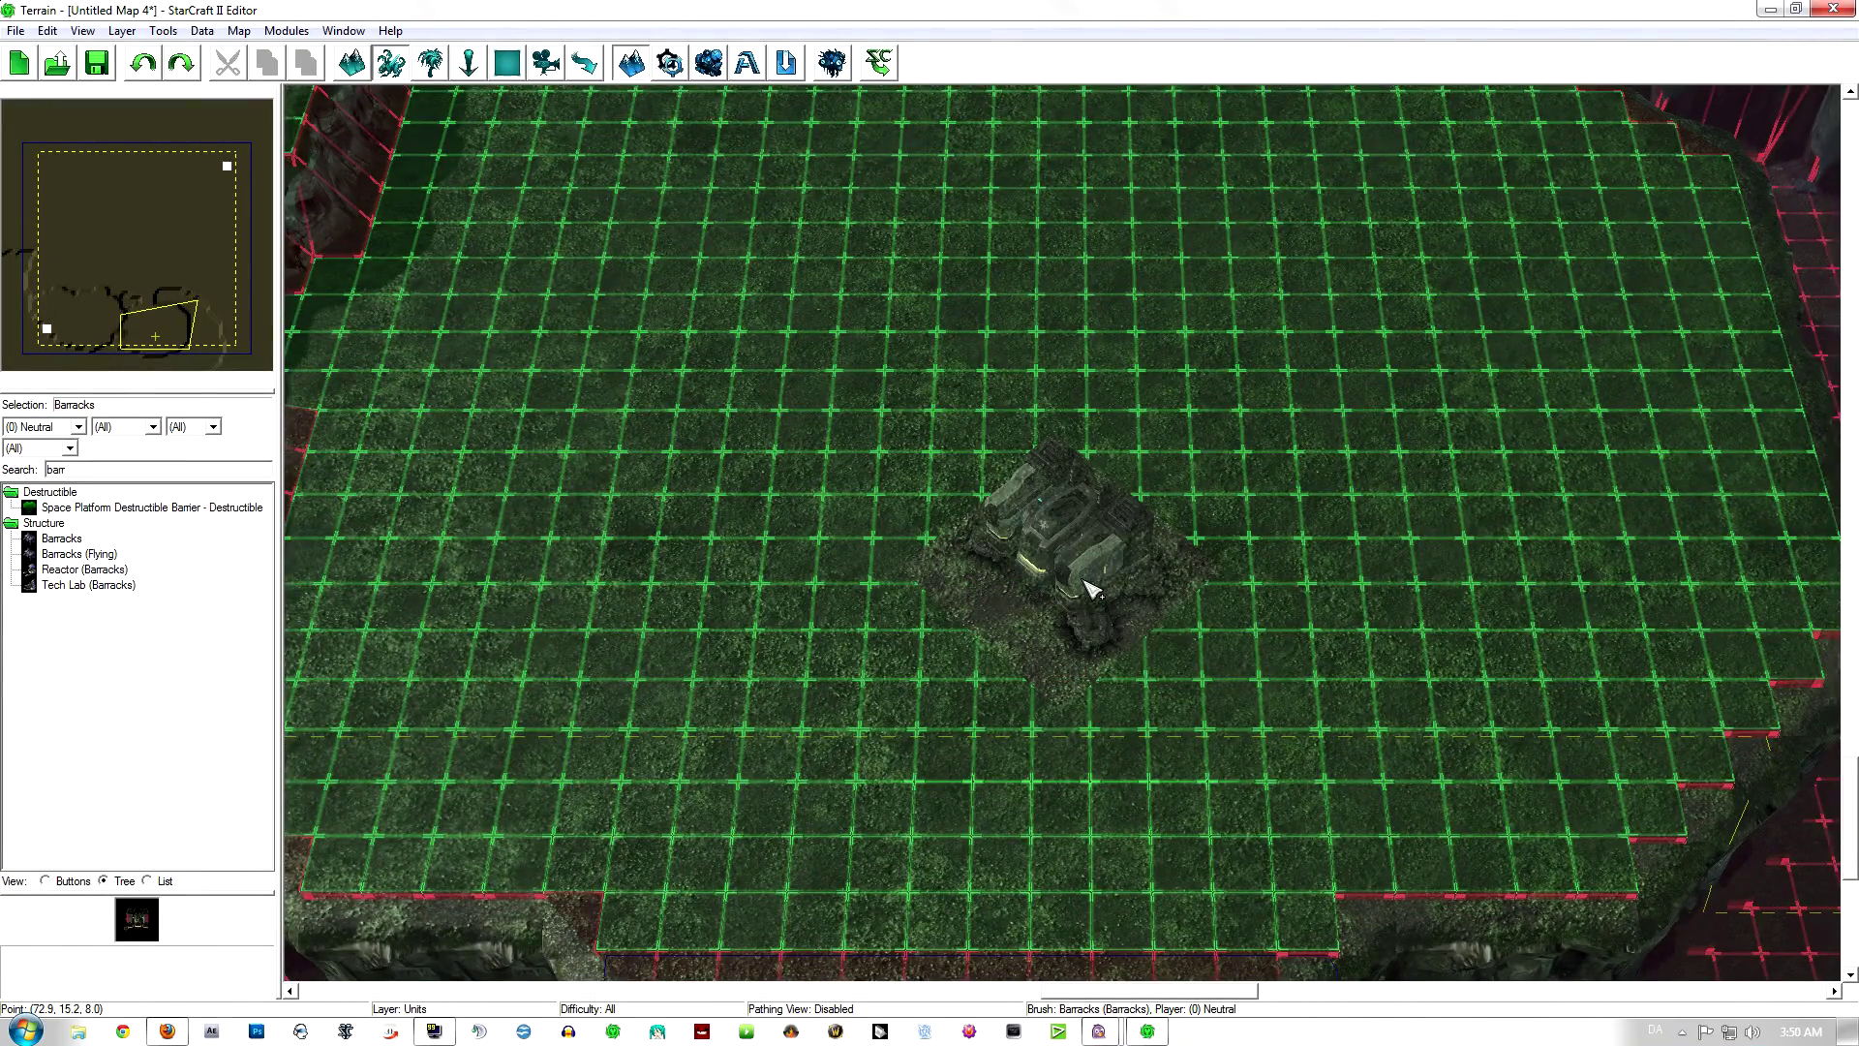
{"action": "scroll", "coordinate": [1078, 617], "scroll_direction": "down", "scroll_amount": 2}
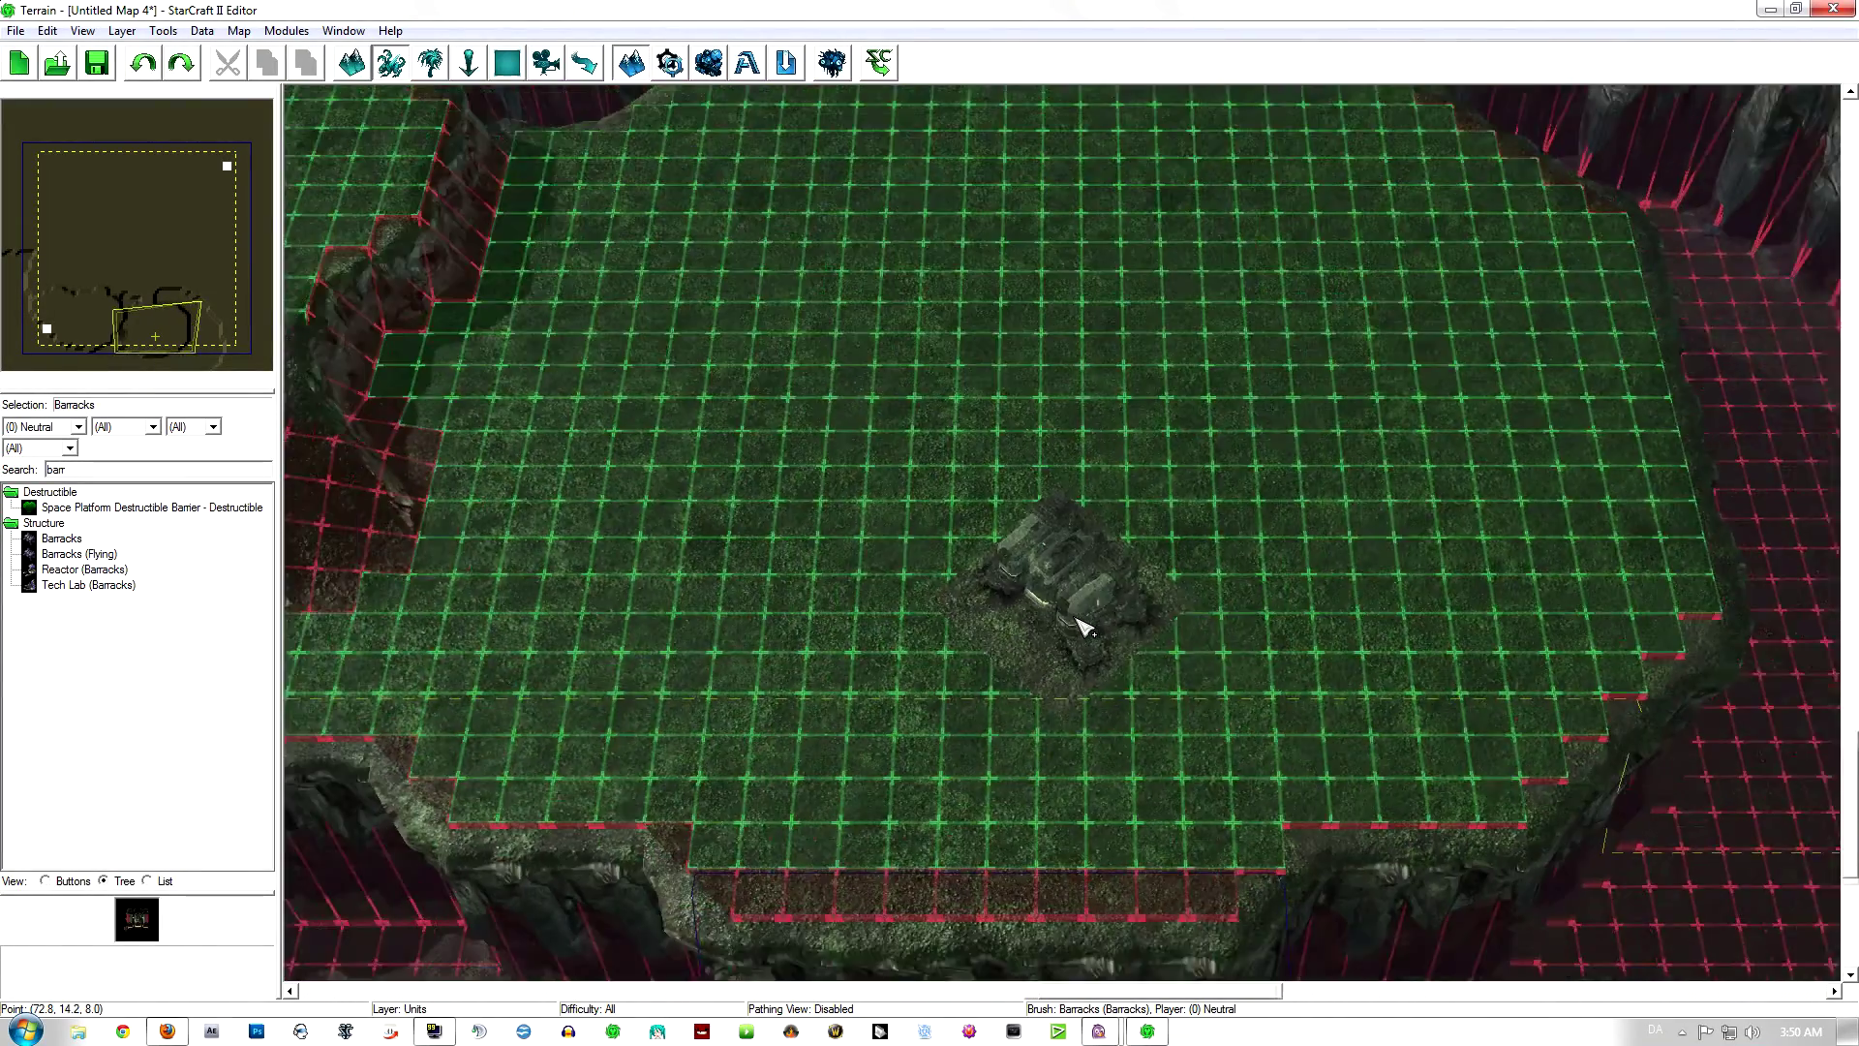
{"action": "right_click_drag", "start_coordinate": [1087, 559], "coordinate": [1178, 670]}
{"action": "scroll", "coordinate": [1126, 636], "scroll_direction": "down", "scroll_amount": 1}
{"action": "scroll", "coordinate": [1128, 639], "scroll_direction": "down", "scroll_amount": 4}
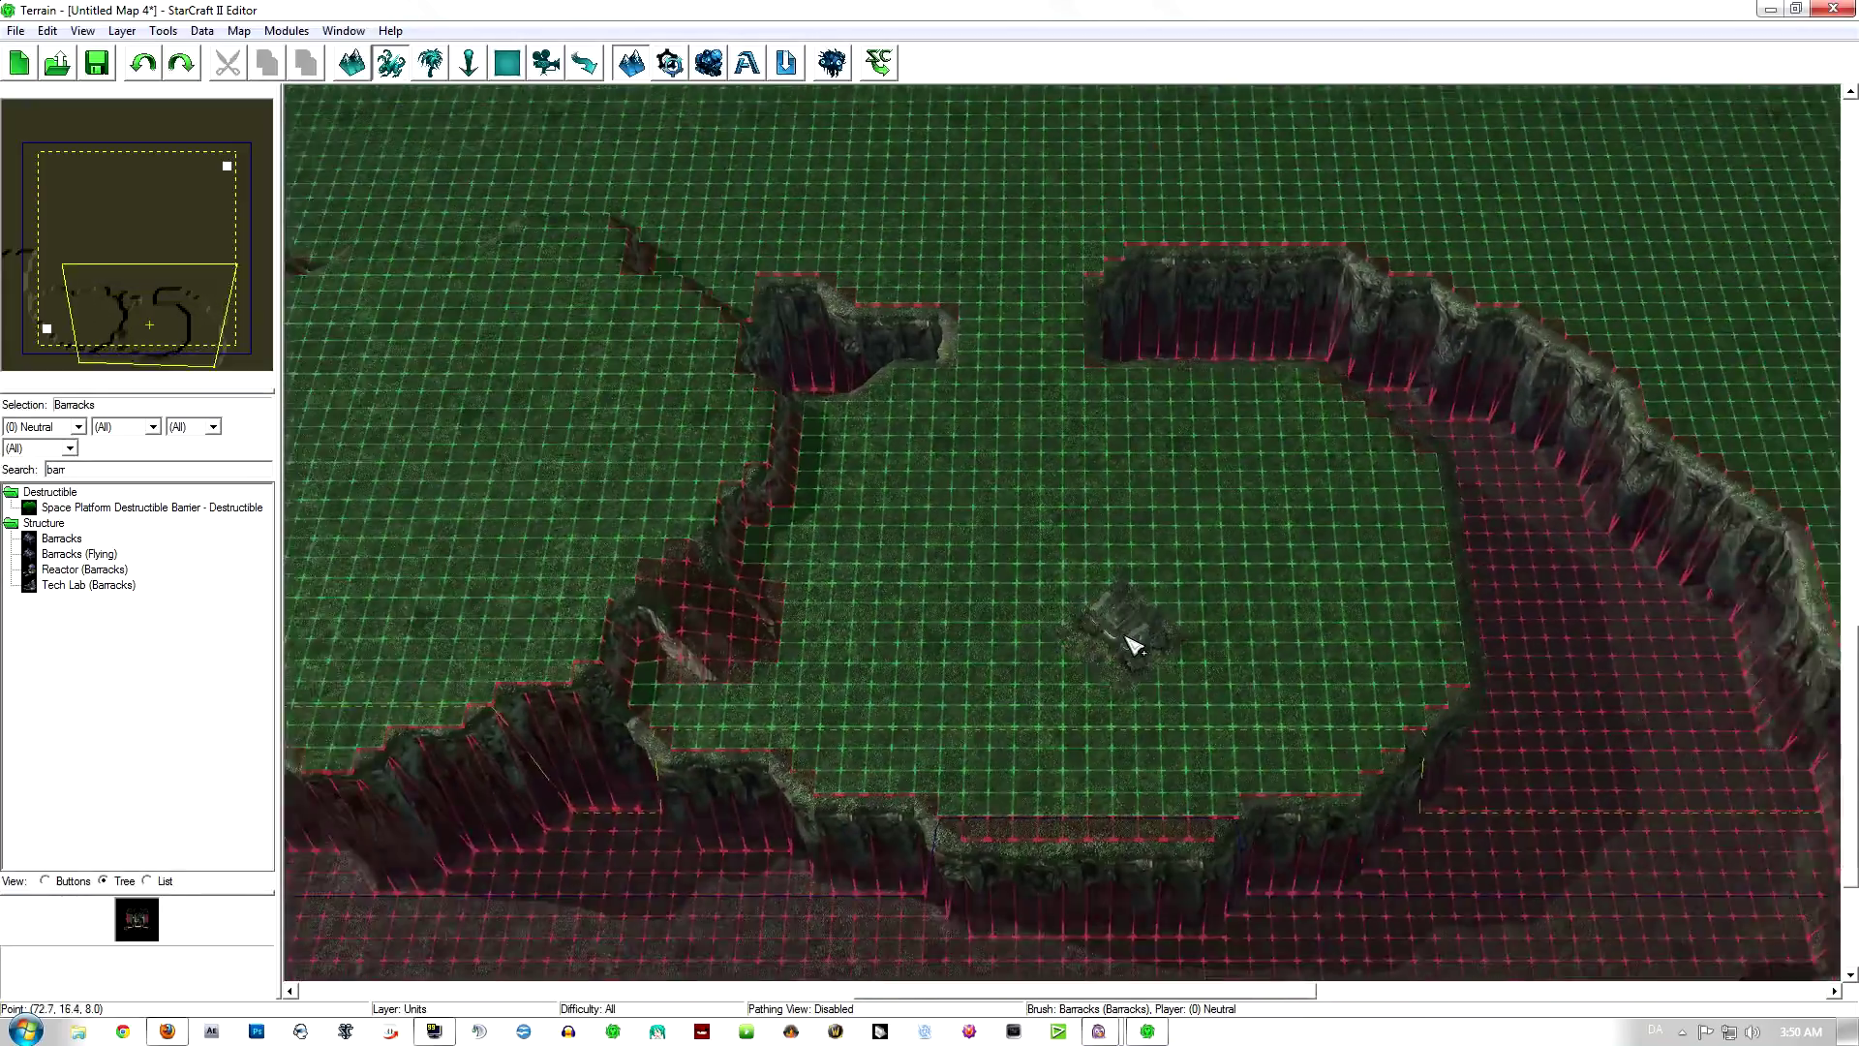
{"action": "right_click_drag", "start_coordinate": [1104, 622], "coordinate": [1269, 706]}
{"action": "right_click_drag", "start_coordinate": [1636, 718], "coordinate": [1032, 746]}
Step: Build up the eastern trench's outer edge at the surrounding ground's height with Same Level Cliff, and enlarge the brush to size 10.50
{"action": "left_click", "coordinate": [358, 66]}
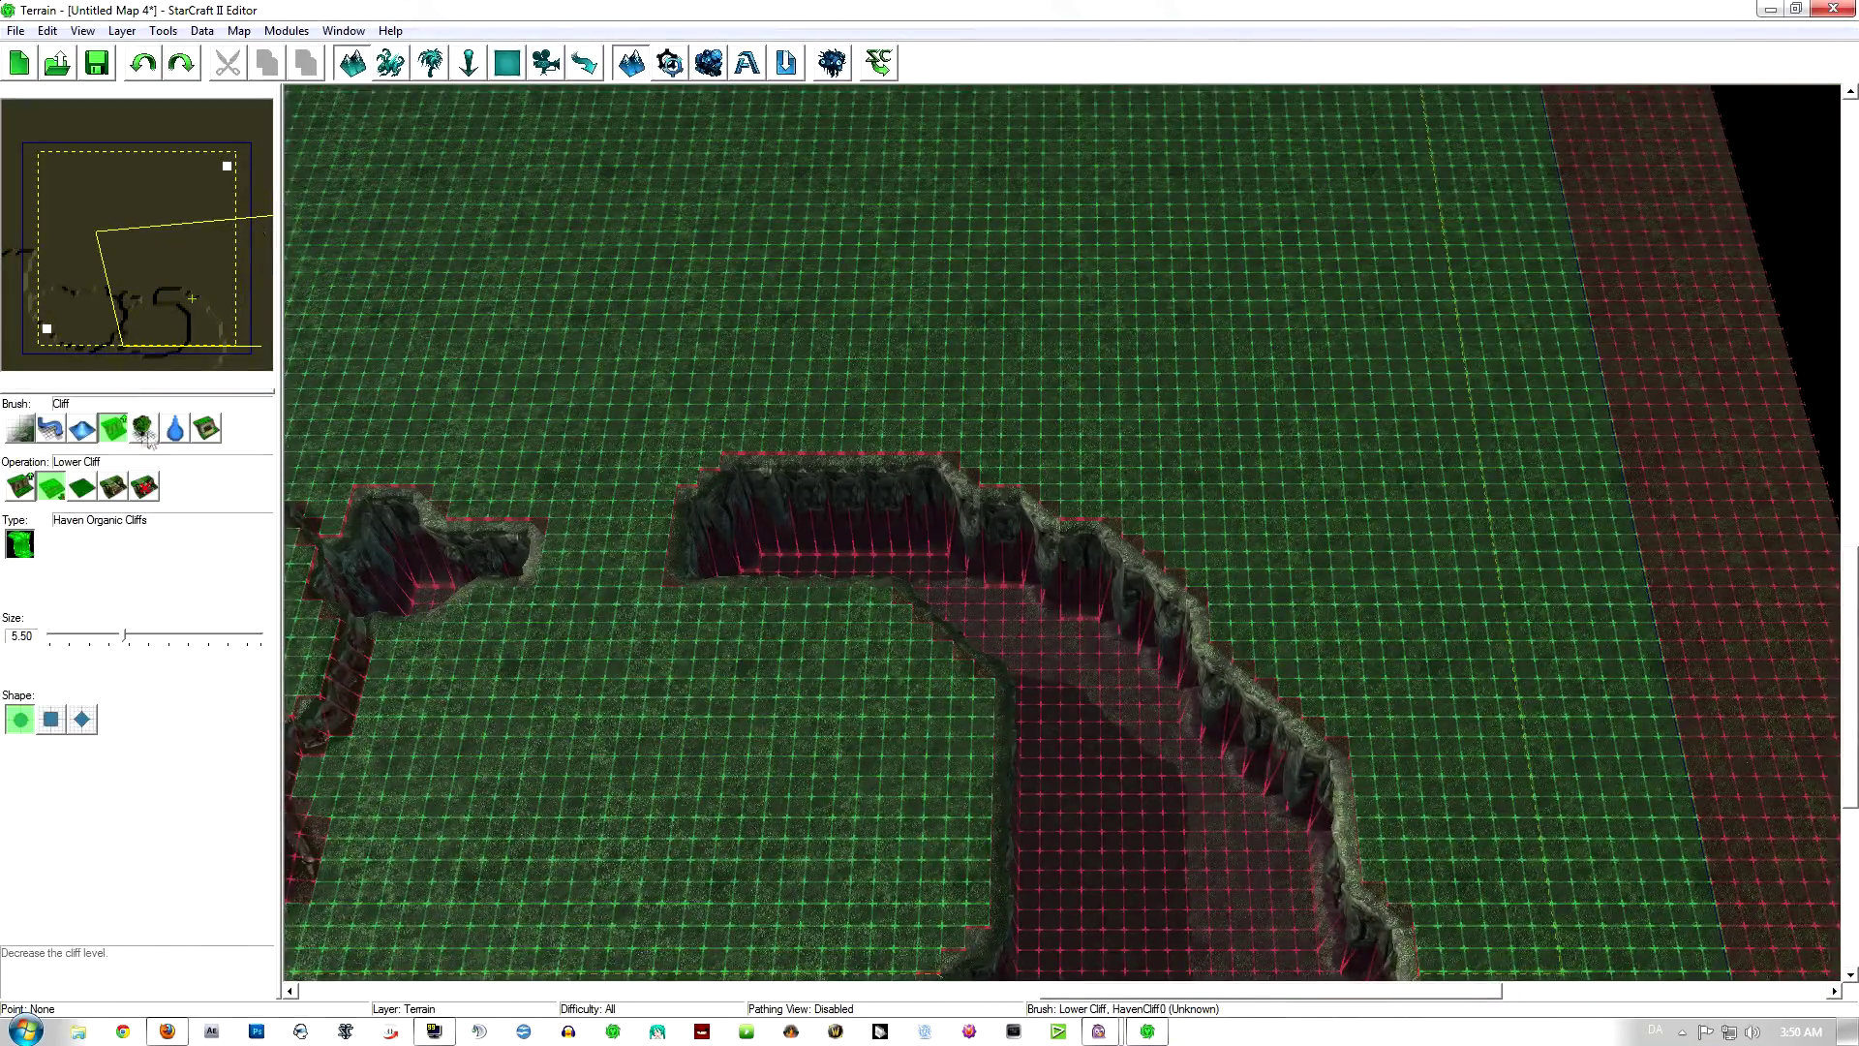
{"action": "left_click", "coordinate": [22, 431]}
{"action": "left_click", "coordinate": [50, 429]}
{"action": "left_click", "coordinate": [109, 436]}
{"action": "left_click", "coordinate": [84, 488]}
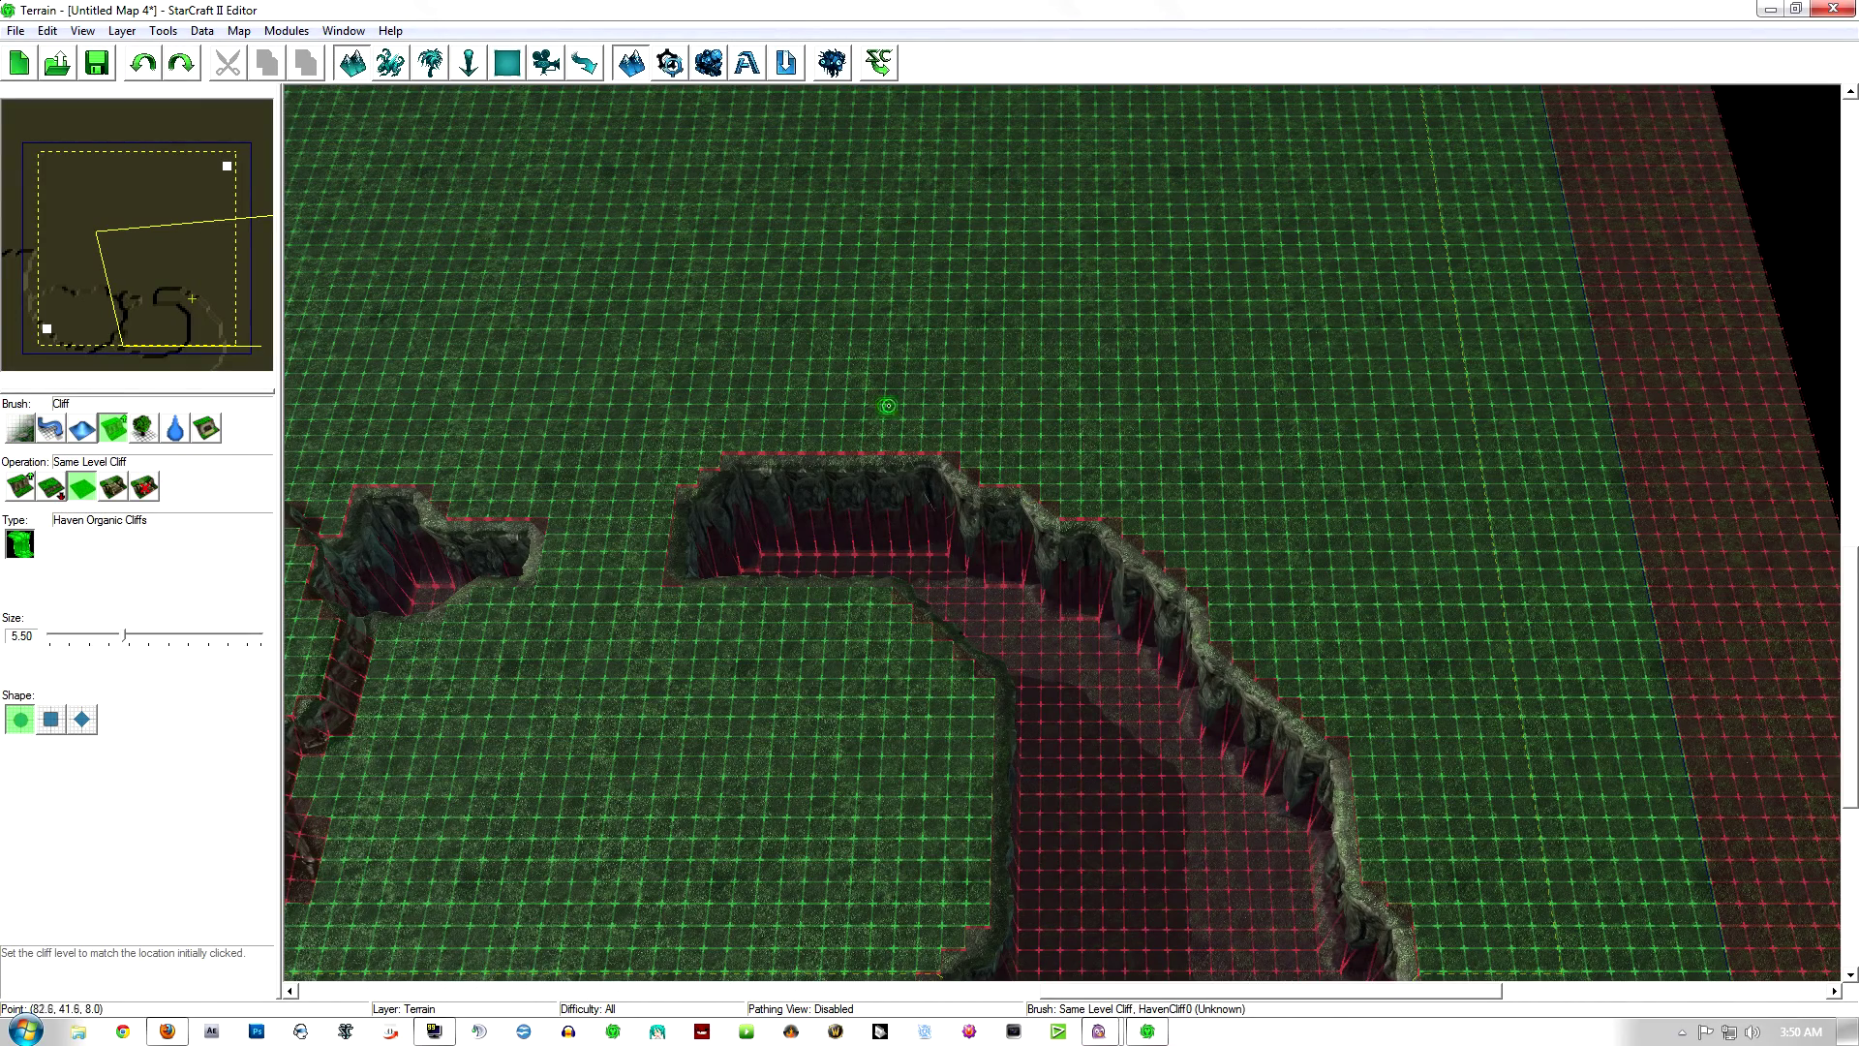
{"action": "mouse_move", "coordinate": [973, 451]}
{"action": "left_mouse_down"}
{"action": "mouse_move", "coordinate": [1113, 543]}
{"action": "mouse_move", "coordinate": [975, 465]}
{"action": "mouse_move", "coordinate": [1112, 519]}
{"action": "mouse_move", "coordinate": [1174, 657]}
{"action": "left_mouse_up"}
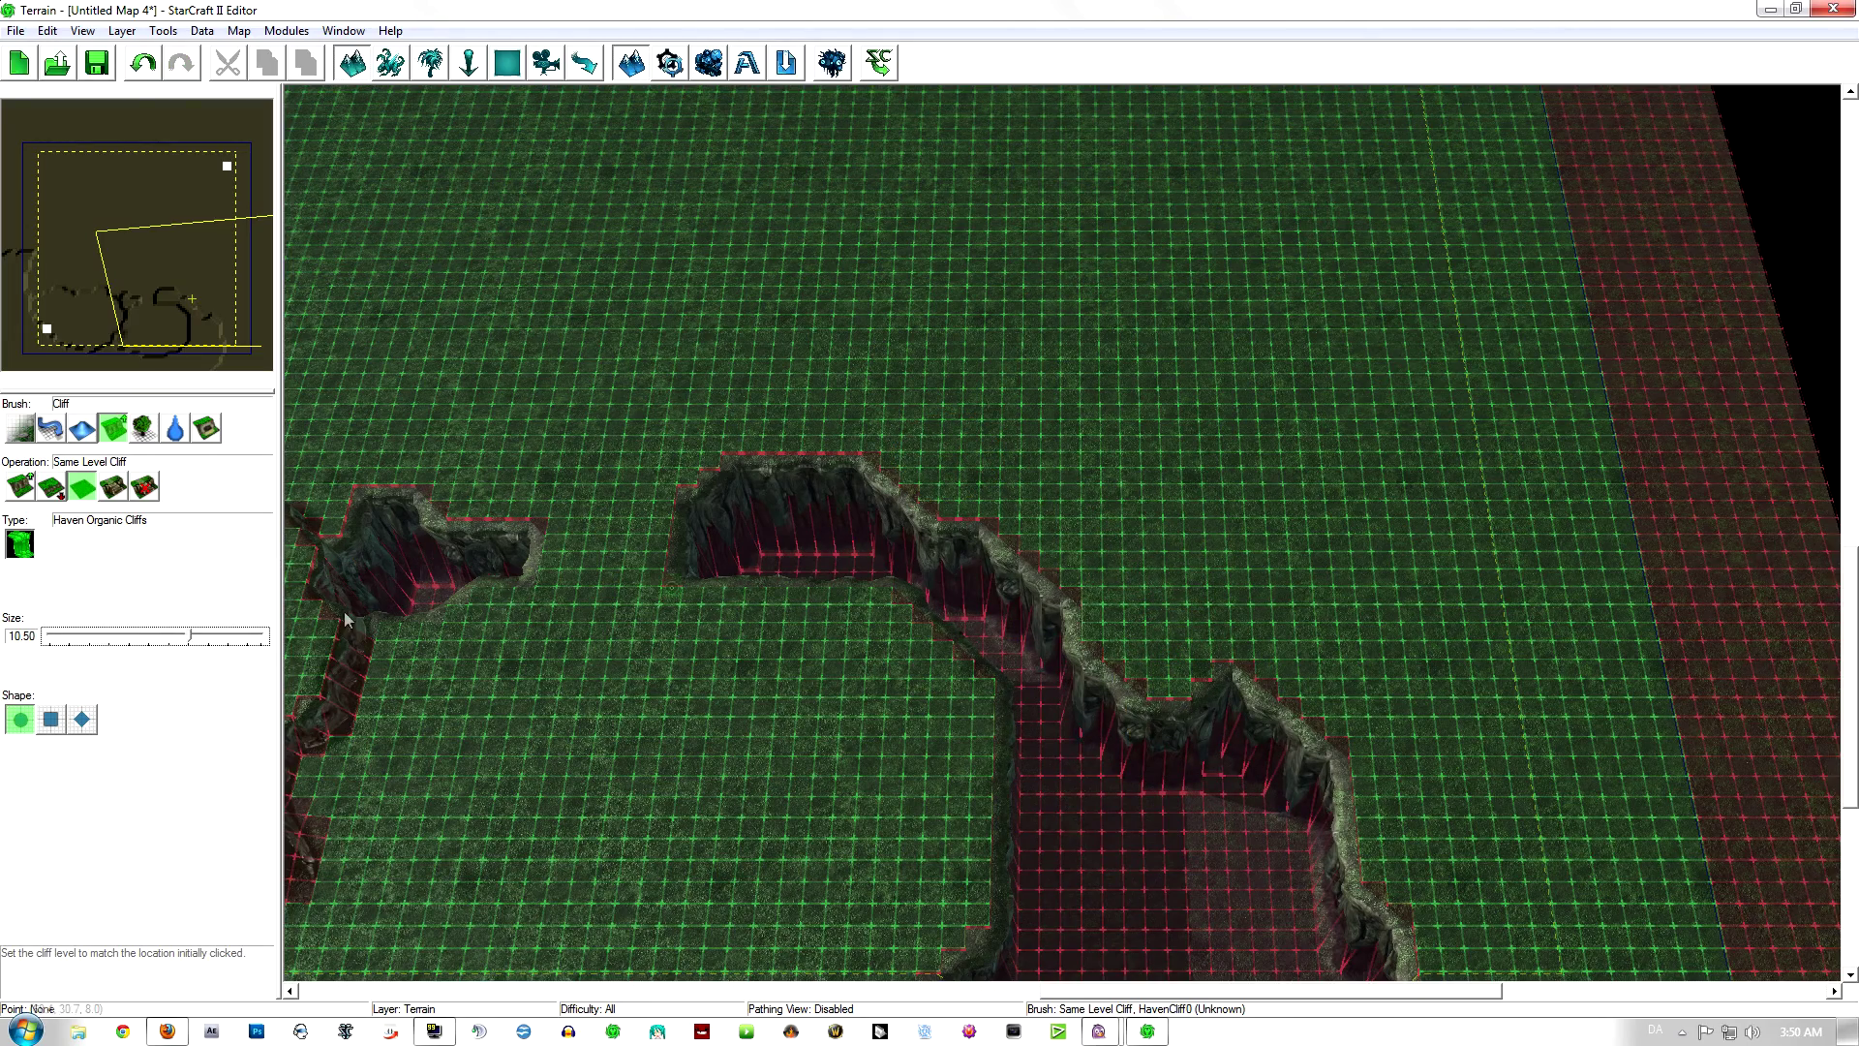
{"action": "mouse_move", "coordinate": [1171, 508]}
{"action": "left_mouse_down"}
{"action": "mouse_move", "coordinate": [1141, 539]}
{"action": "mouse_move", "coordinate": [1279, 630]}
{"action": "left_mouse_up"}
Step: Lower the southeastern corner and eastern border to trench level, cutting west into the map north of the eastern area, with Same Level Cliff
{"action": "right_click_drag", "start_coordinate": [1278, 629], "coordinate": [1186, 305]}
{"action": "mouse_move", "coordinate": [1269, 436]}
{"action": "left_mouse_down"}
{"action": "mouse_move", "coordinate": [1329, 677]}
{"action": "mouse_move", "coordinate": [1456, 784]}
{"action": "mouse_move", "coordinate": [1630, 635]}
{"action": "mouse_move", "coordinate": [1223, 624]}
{"action": "mouse_move", "coordinate": [1572, 355]}
{"action": "mouse_move", "coordinate": [1569, 225]}
{"action": "left_mouse_up"}
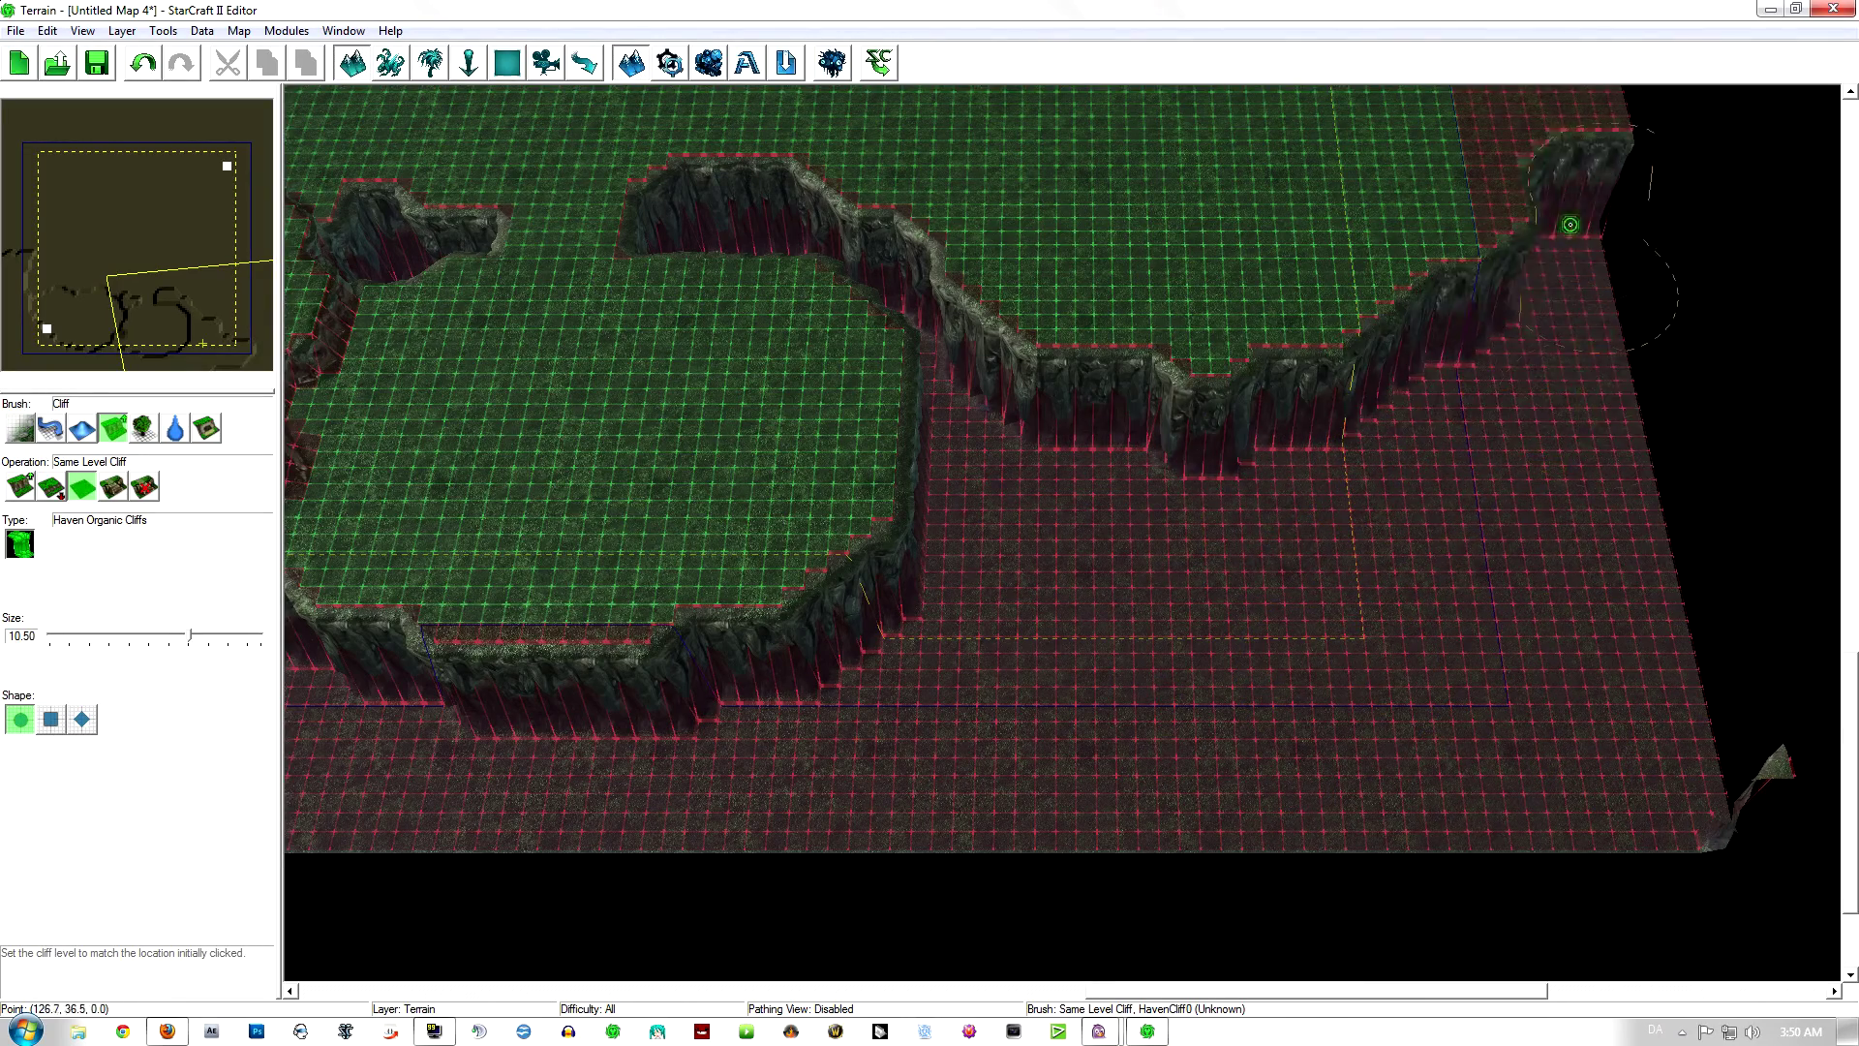
{"action": "right_click_drag", "start_coordinate": [1569, 224], "coordinate": [1489, 617]}
{"action": "mouse_move", "coordinate": [1490, 617]}
{"action": "left_mouse_down"}
{"action": "mouse_move", "coordinate": [1511, 565]}
{"action": "mouse_move", "coordinate": [1461, 365]}
{"action": "left_mouse_up"}
{"action": "right_click_drag", "start_coordinate": [1461, 365], "coordinate": [1519, 569]}
{"action": "mouse_move", "coordinate": [1520, 568]}
{"action": "left_mouse_down"}
{"action": "mouse_move", "coordinate": [1465, 497]}
{"action": "mouse_move", "coordinate": [1340, 403]}
{"action": "mouse_move", "coordinate": [1367, 448]}
{"action": "left_mouse_up"}
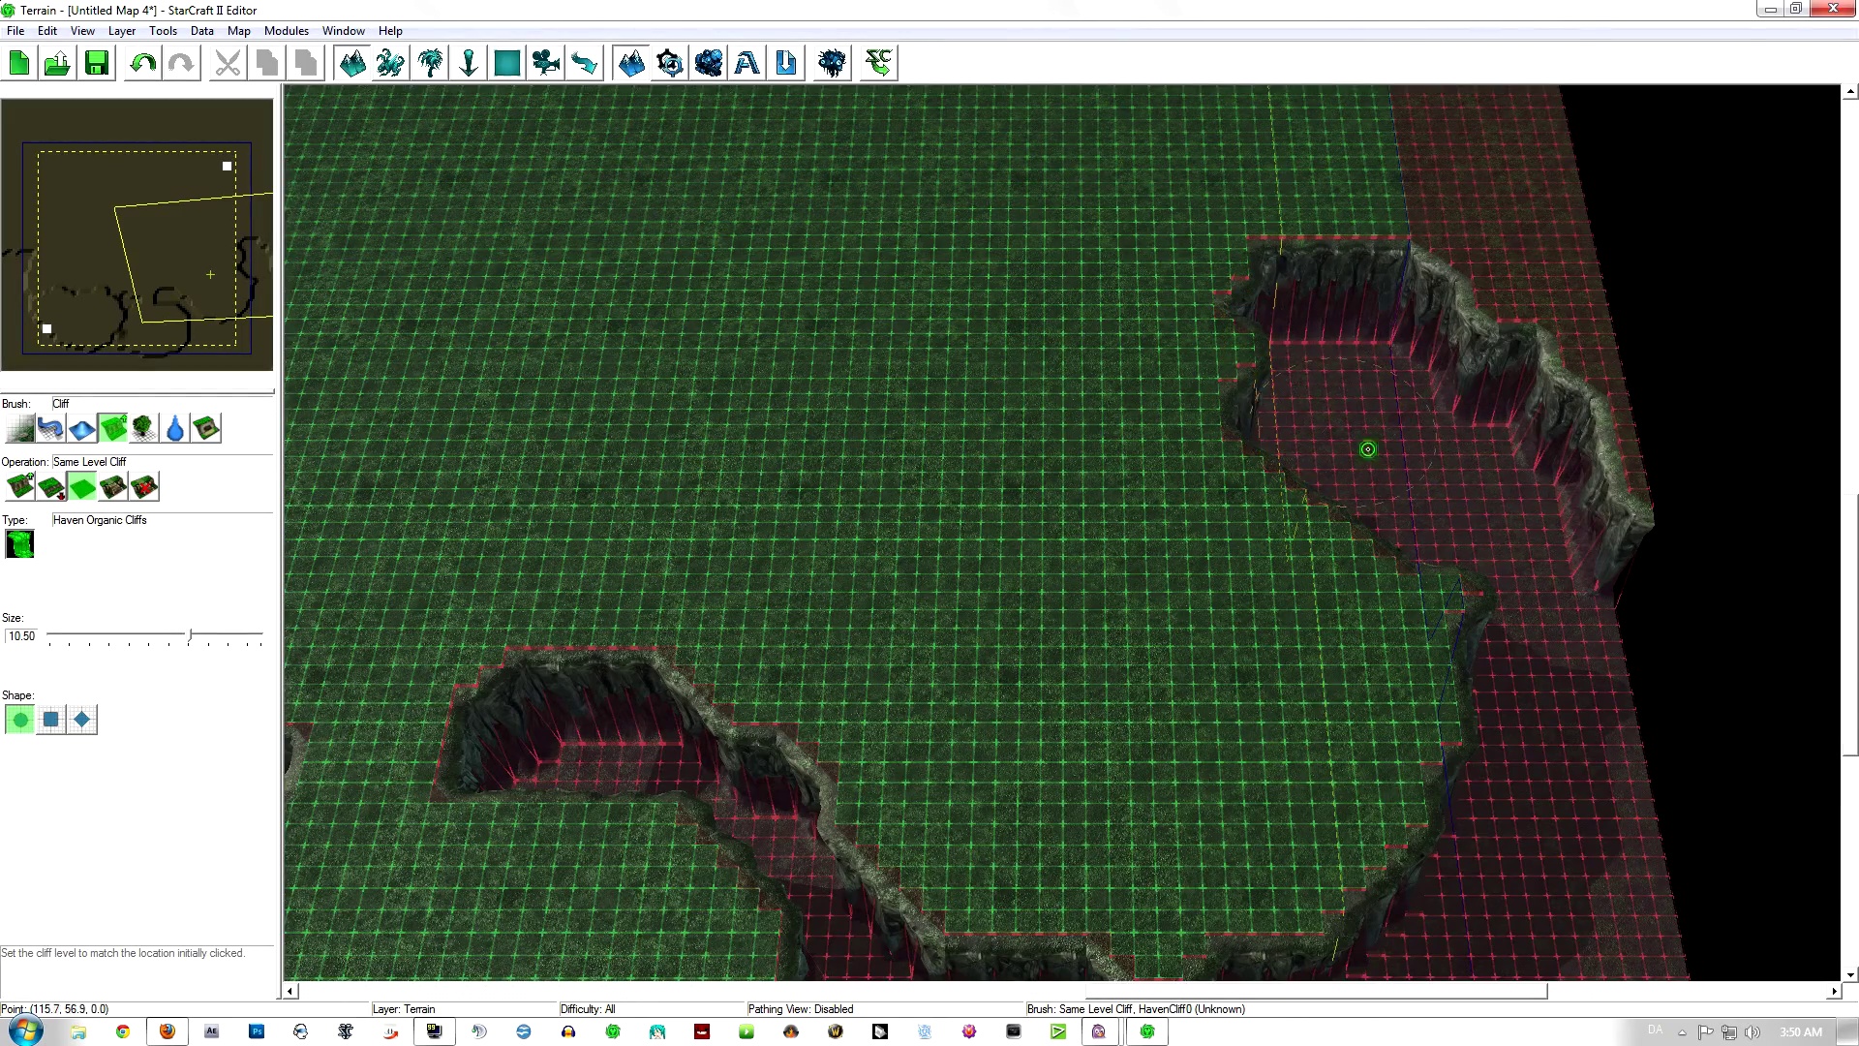
{"action": "right_click_drag", "start_coordinate": [1263, 446], "coordinate": [1439, 454]}
{"action": "mouse_move", "coordinate": [1280, 430]}
{"action": "left_mouse_down"}
{"action": "mouse_move", "coordinate": [1113, 439]}
{"action": "mouse_move", "coordinate": [1133, 478]}
{"action": "mouse_move", "coordinate": [1659, 447]}
{"action": "mouse_move", "coordinate": [1676, 556]}
{"action": "left_mouse_up"}
Step: Extend the western border trench eastward into the map north of the plateau with the Same Level Cliff brush at size 10.50
{"action": "right_click_drag", "start_coordinate": [1045, 706], "coordinate": [1374, 419]}
{"action": "right_click_drag", "start_coordinate": [1030, 588], "coordinate": [1055, 440]}
{"action": "scroll", "coordinate": [1223, 410], "scroll_direction": "up", "scroll_amount": 5}
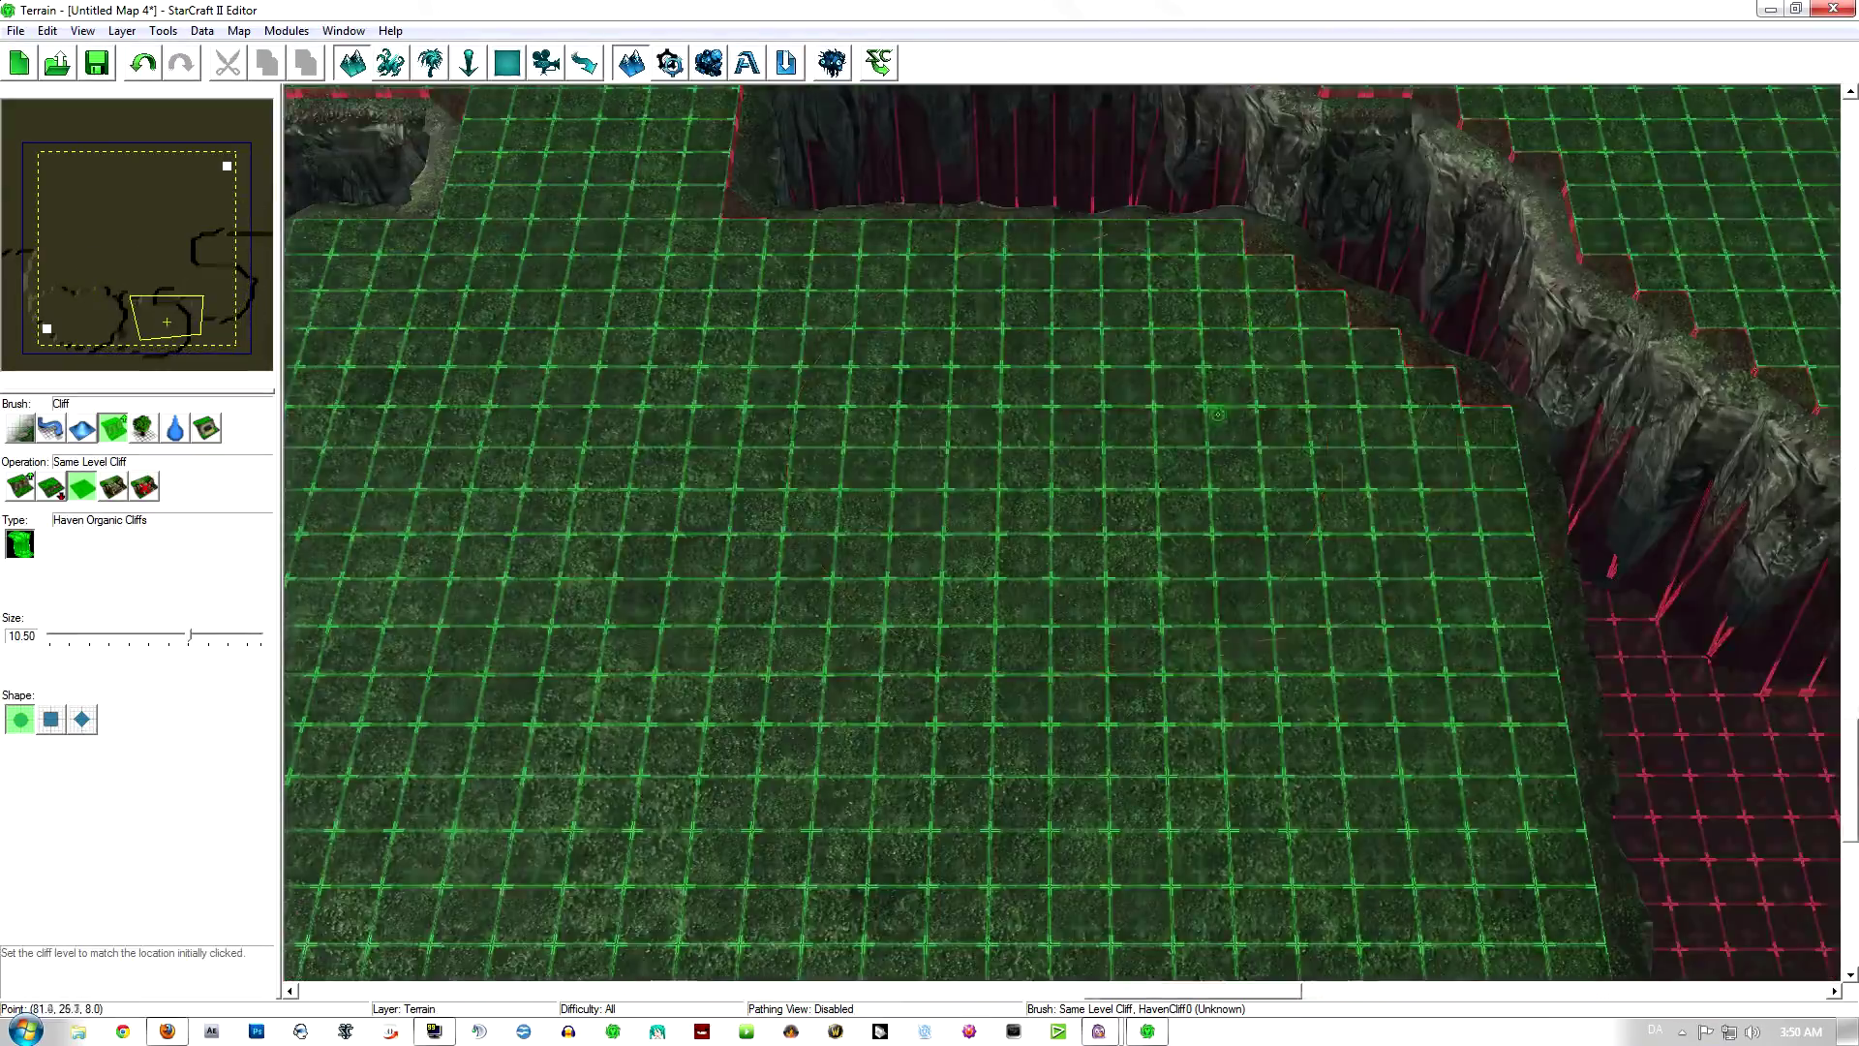
{"action": "right_click_drag", "start_coordinate": [1223, 409], "coordinate": [693, 581]}
{"action": "mouse_move", "coordinate": [1142, 387]}
{"action": "right_mouse_down"}
{"action": "mouse_move", "coordinate": [788, 477]}
{"action": "mouse_move", "coordinate": [932, 419]}
{"action": "mouse_move", "coordinate": [1506, 630]}
{"action": "right_mouse_up"}
{"action": "right_click_drag", "start_coordinate": [387, 514], "coordinate": [1578, 639]}
{"action": "right_click_drag", "start_coordinate": [949, 542], "coordinate": [1607, 596]}
{"action": "mouse_move", "coordinate": [387, 591]}
{"action": "right_mouse_down"}
{"action": "mouse_move", "coordinate": [950, 576]}
{"action": "mouse_move", "coordinate": [1636, 595]}
{"action": "right_mouse_up"}
{"action": "right_click_drag", "start_coordinate": [775, 581], "coordinate": [1259, 726]}
{"action": "scroll", "coordinate": [1273, 611], "scroll_direction": "down", "scroll_amount": 2}
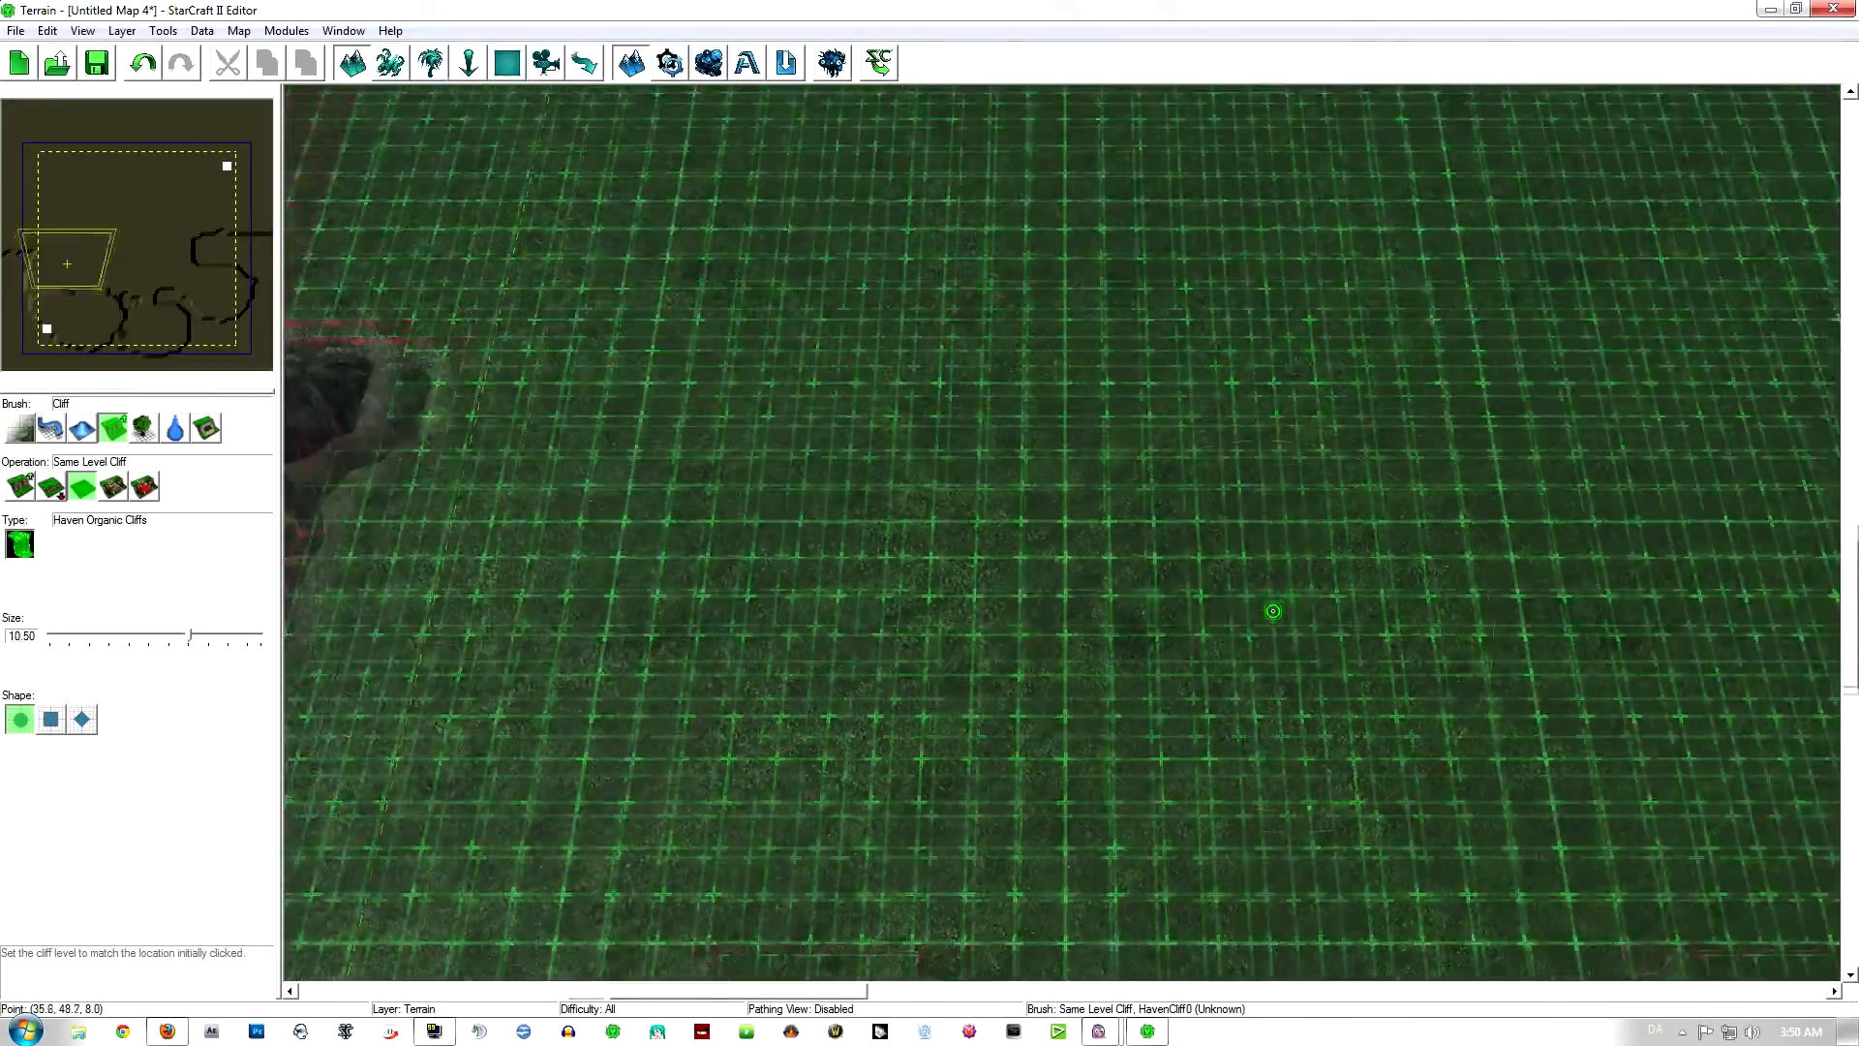
{"action": "scroll", "coordinate": [1274, 611], "scroll_direction": "down", "scroll_amount": 3}
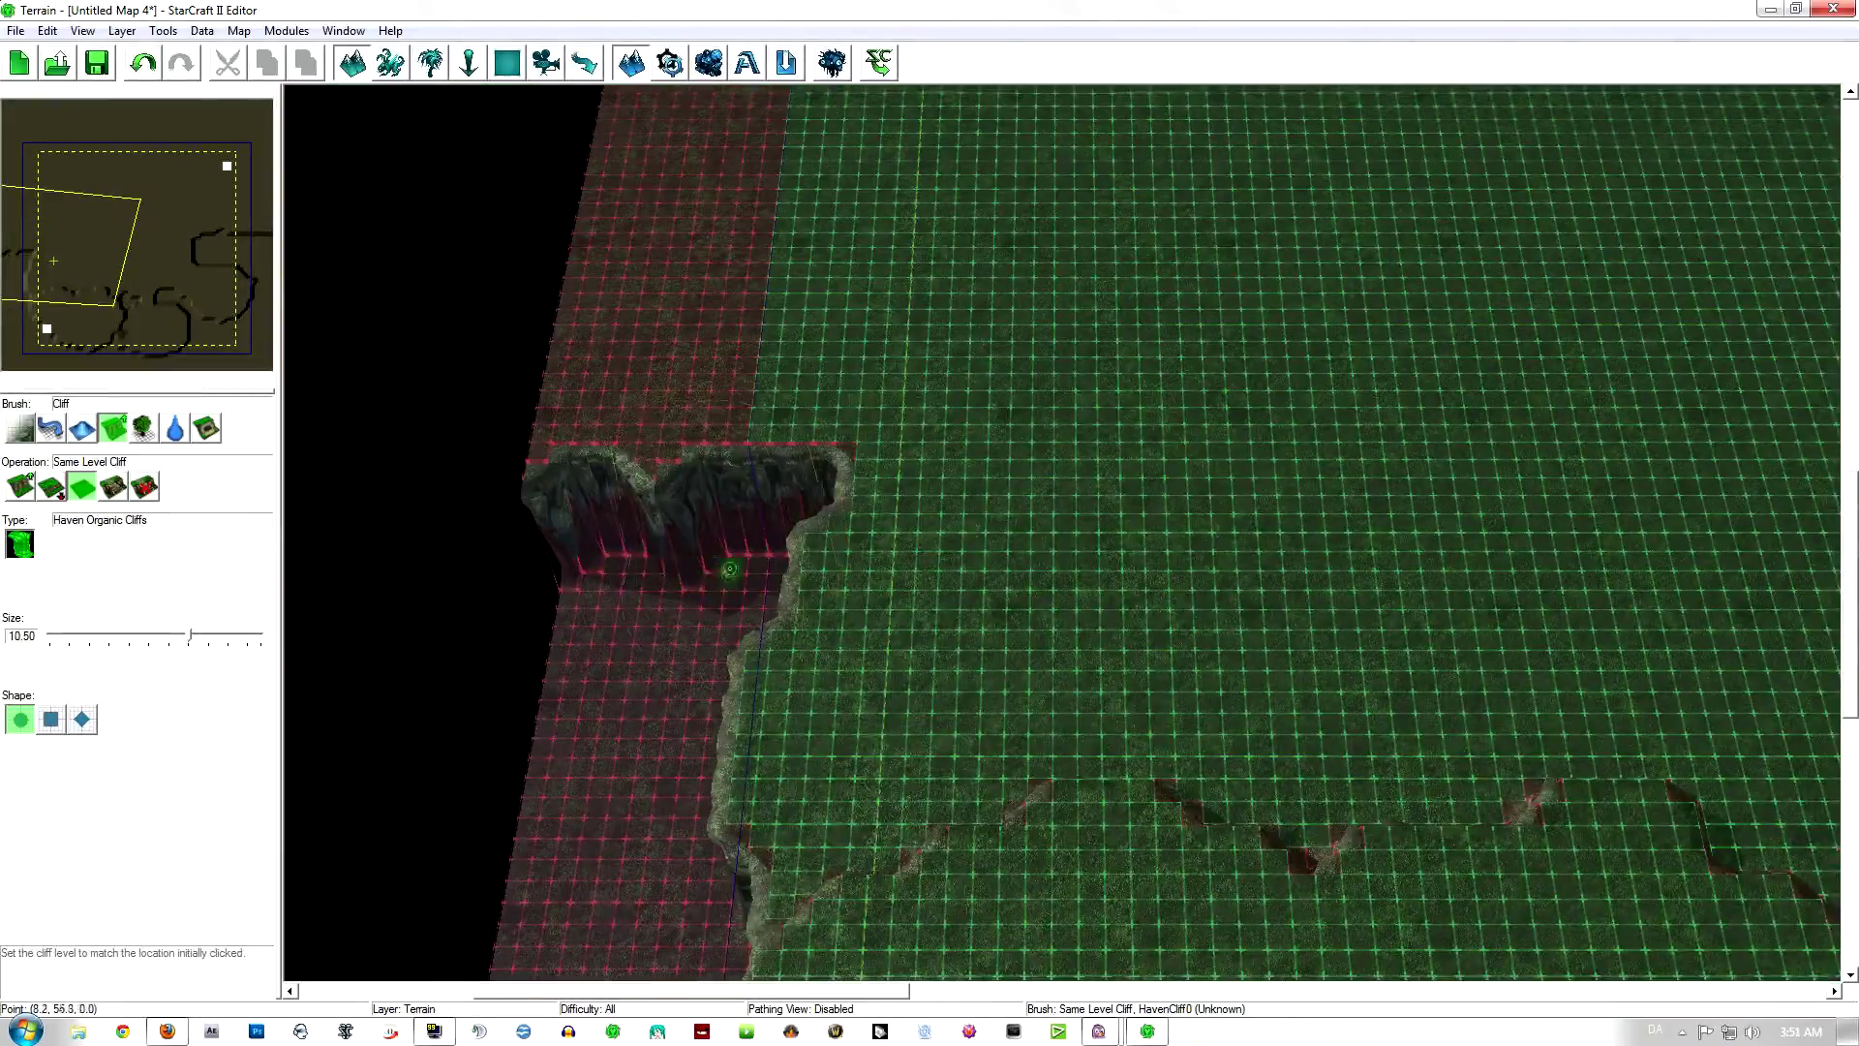
{"action": "mouse_move", "coordinate": [730, 569]}
{"action": "left_mouse_down"}
{"action": "mouse_move", "coordinate": [846, 519]}
{"action": "mouse_move", "coordinate": [1012, 523]}
{"action": "left_mouse_up"}
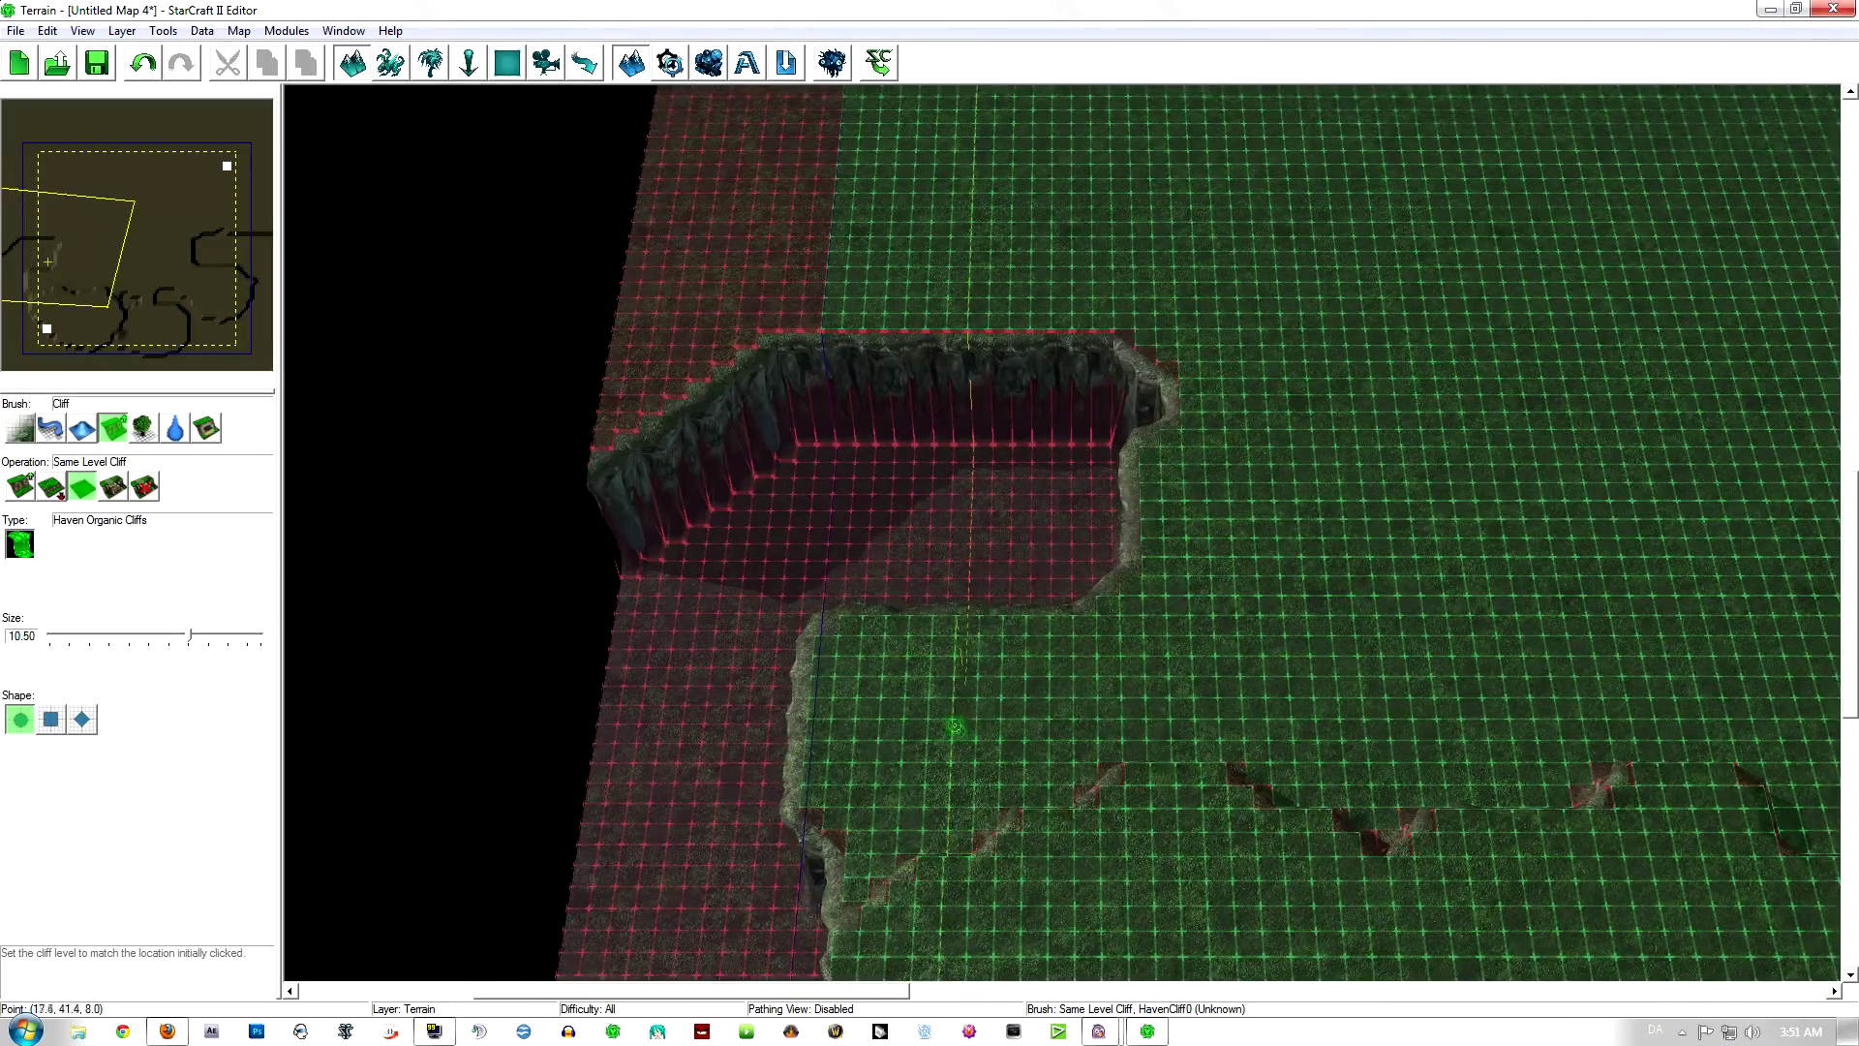
Step: Select the map's southern half, a 128 x 62 cell area including both side trenches, and copy its terrain for pasting
{"action": "scroll", "coordinate": [997, 639], "scroll_direction": "down", "scroll_amount": 5}
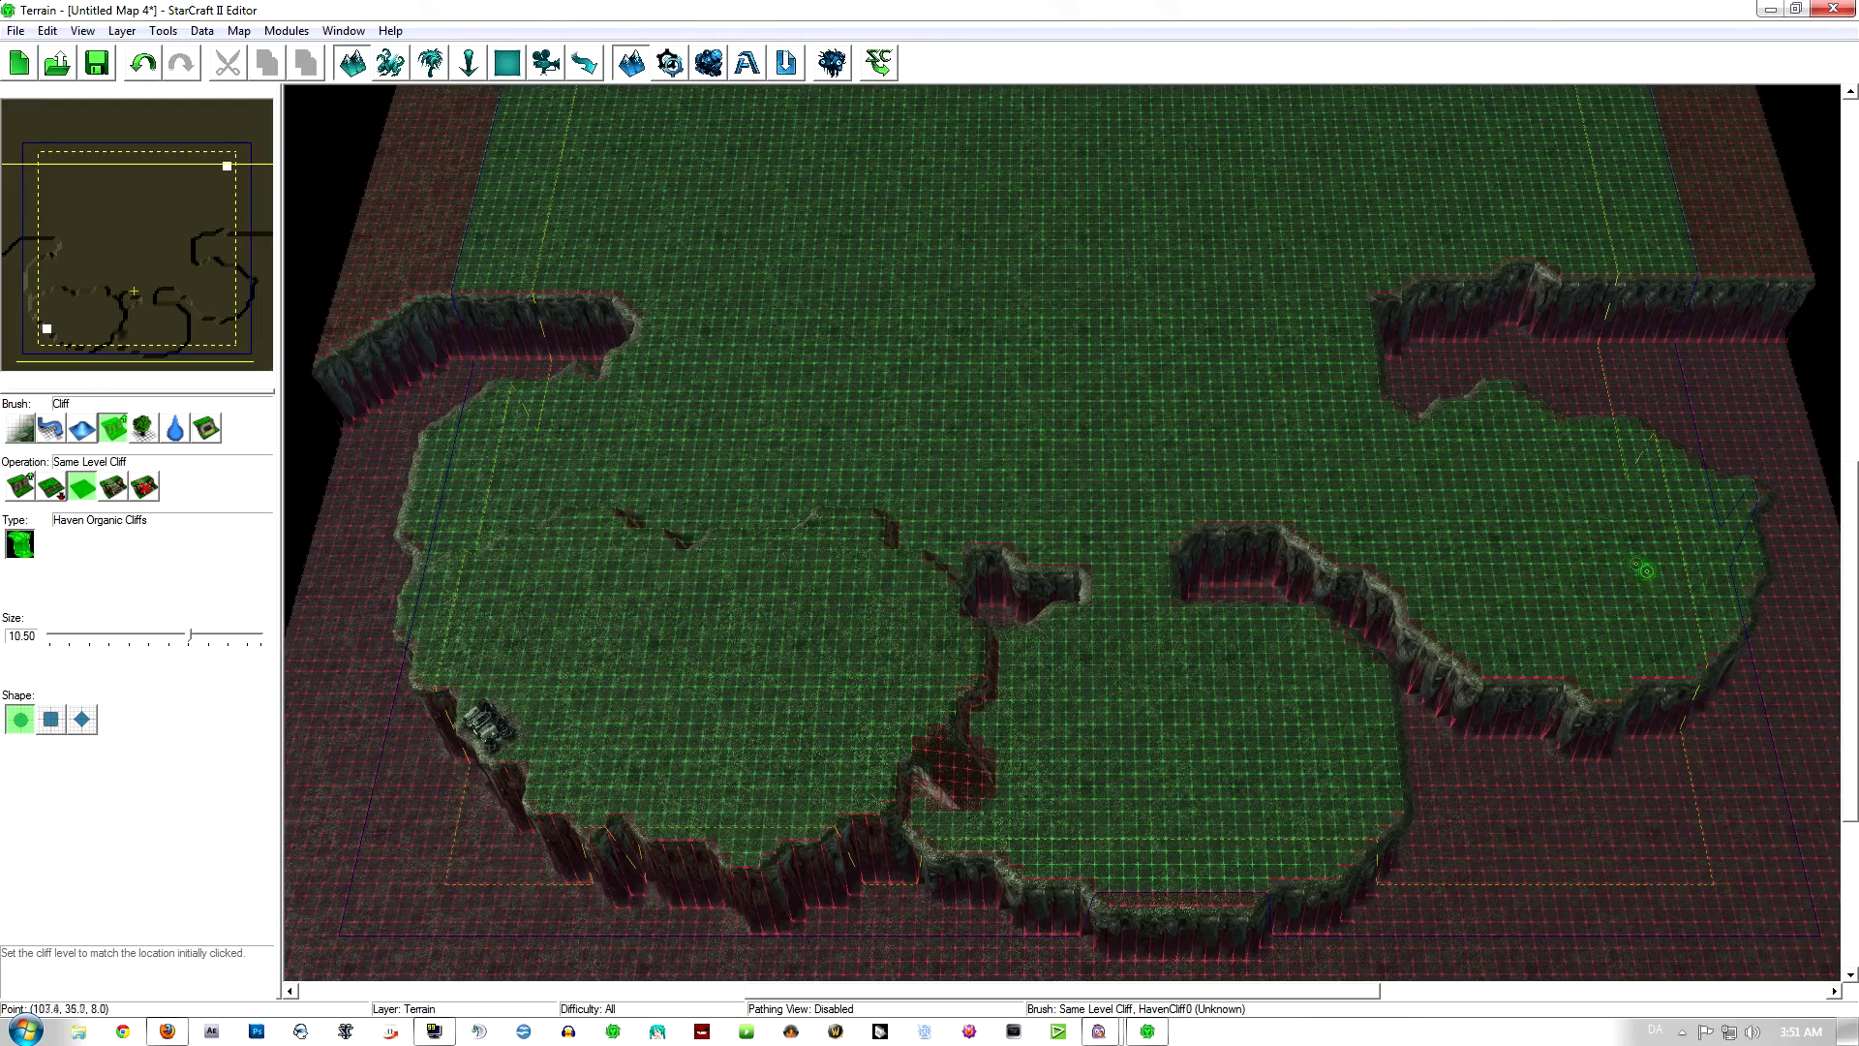
{"action": "scroll", "coordinate": [1443, 473], "scroll_direction": "down", "scroll_amount": 5}
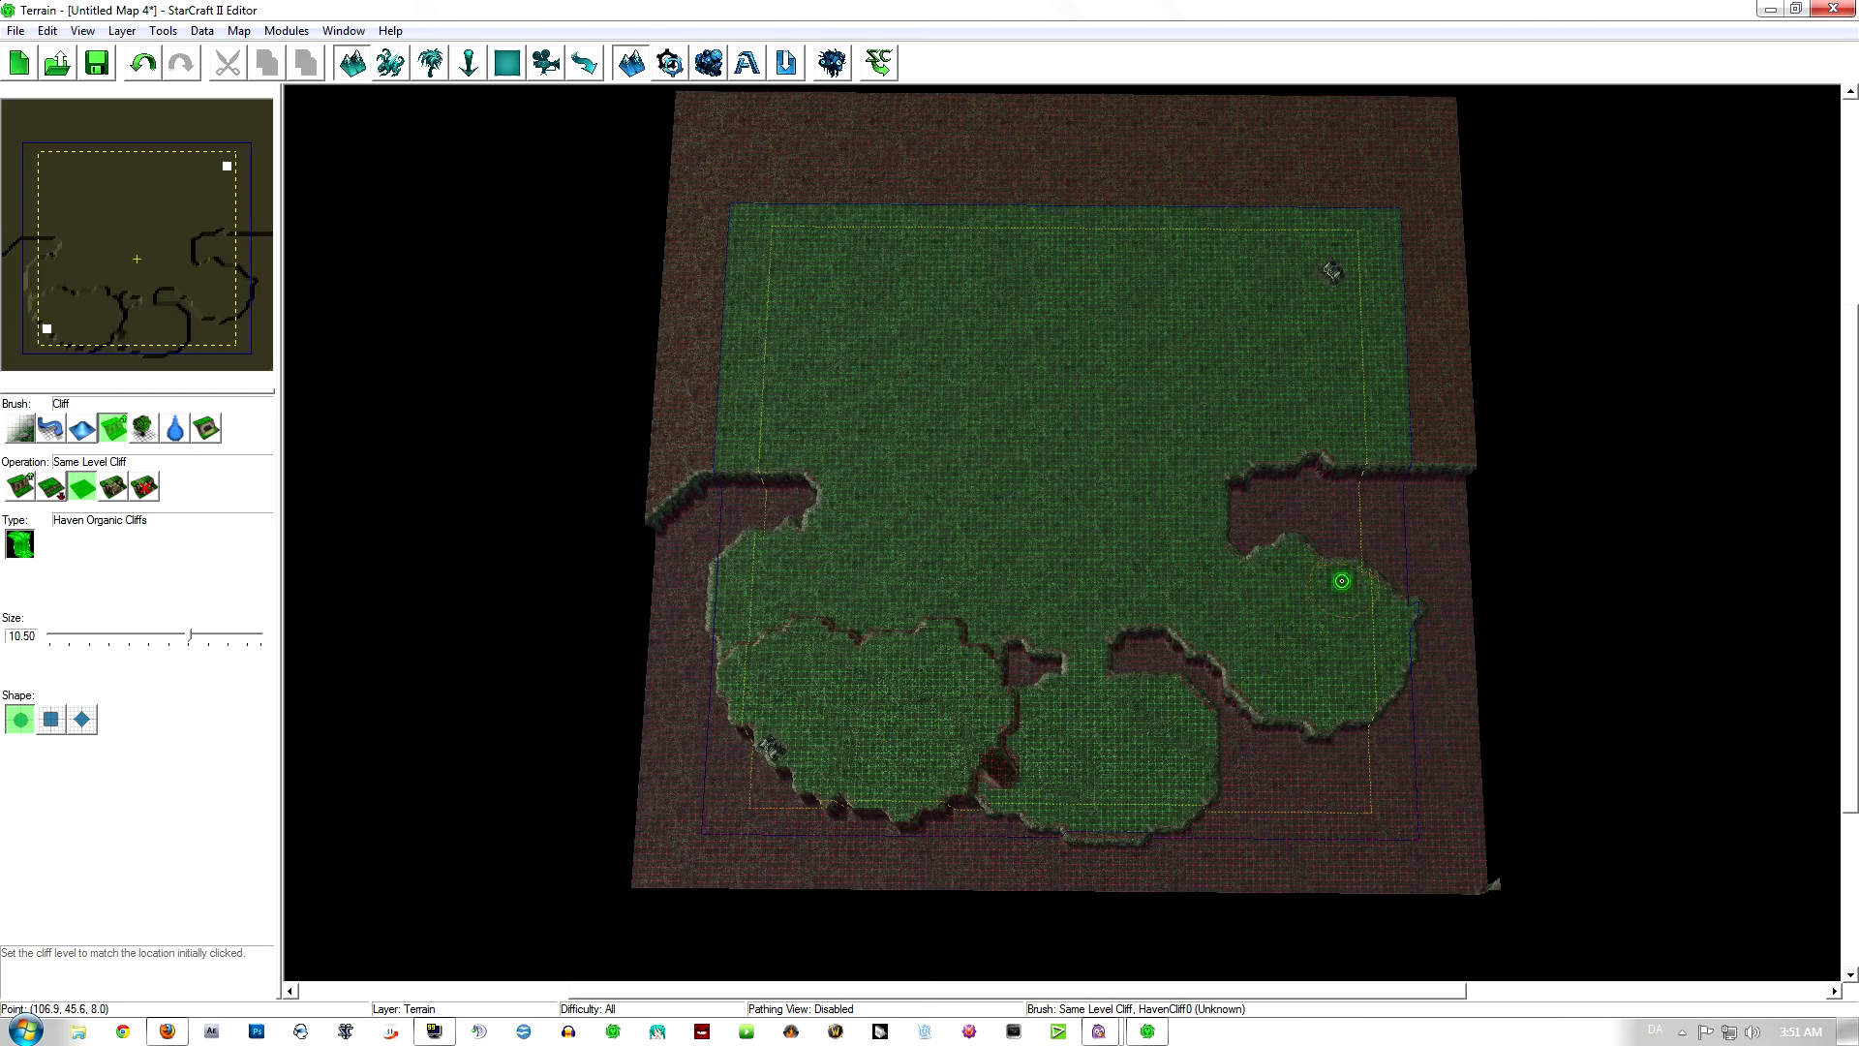
{"action": "scroll", "coordinate": [1341, 580], "scroll_direction": "up", "scroll_amount": 2}
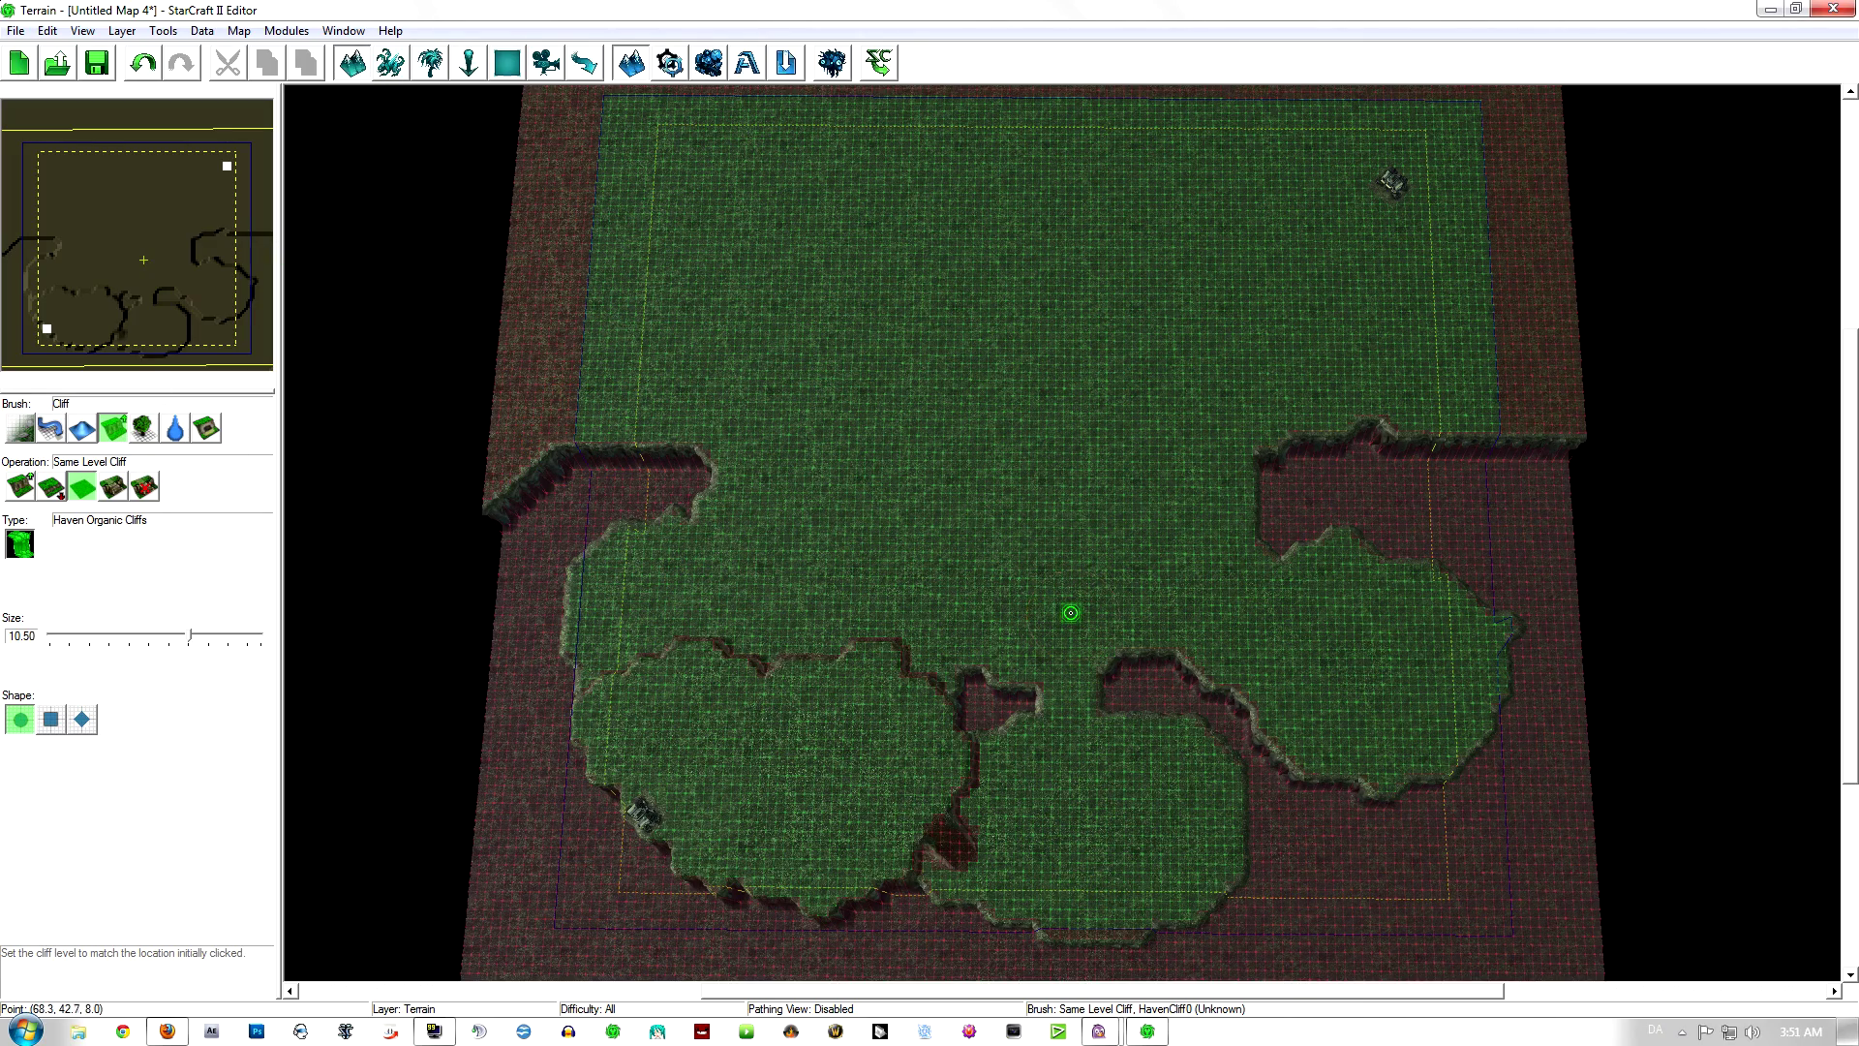
{"action": "key", "text": "Escape"}
{"action": "middle_click_drag", "start_coordinate": [1522, 513], "coordinate": [1542, 372]}
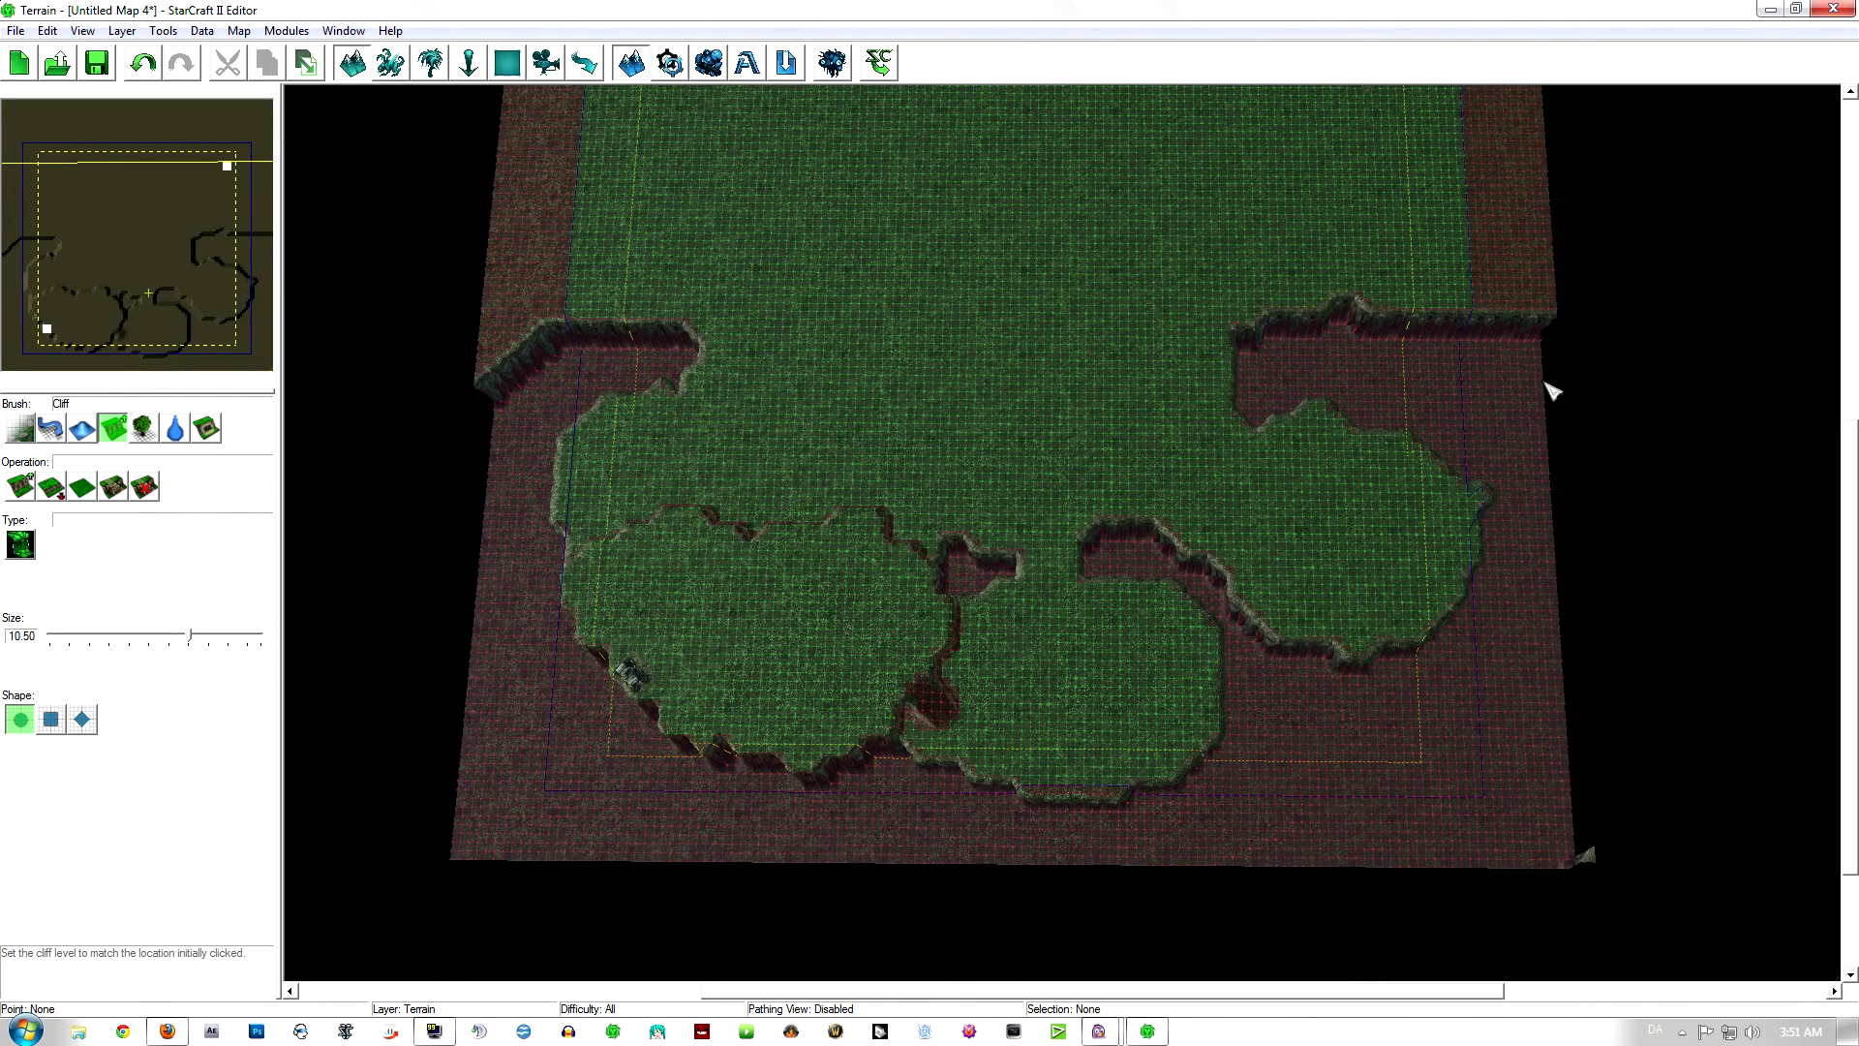
{"action": "left_click_drag", "start_coordinate": [1543, 375], "coordinate": [1576, 406]}
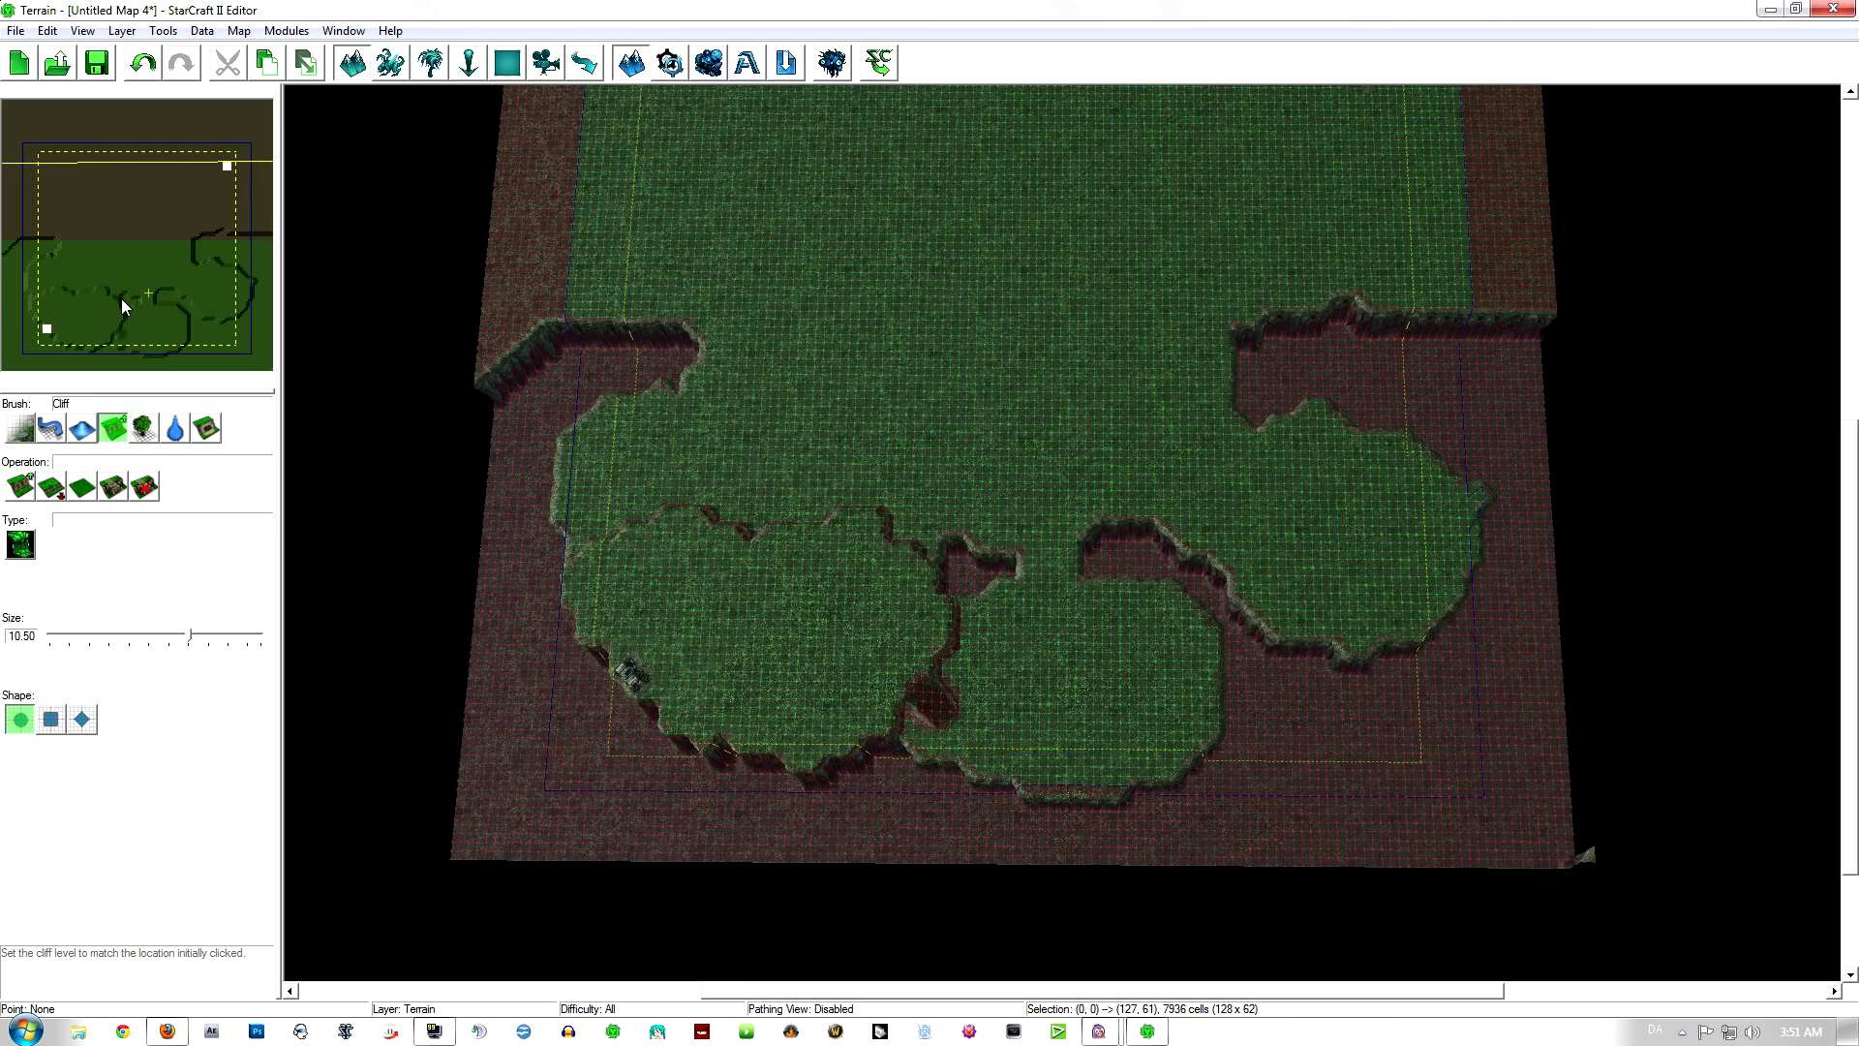
{"action": "right_click_drag", "start_coordinate": [937, 305], "coordinate": [929, 479]}
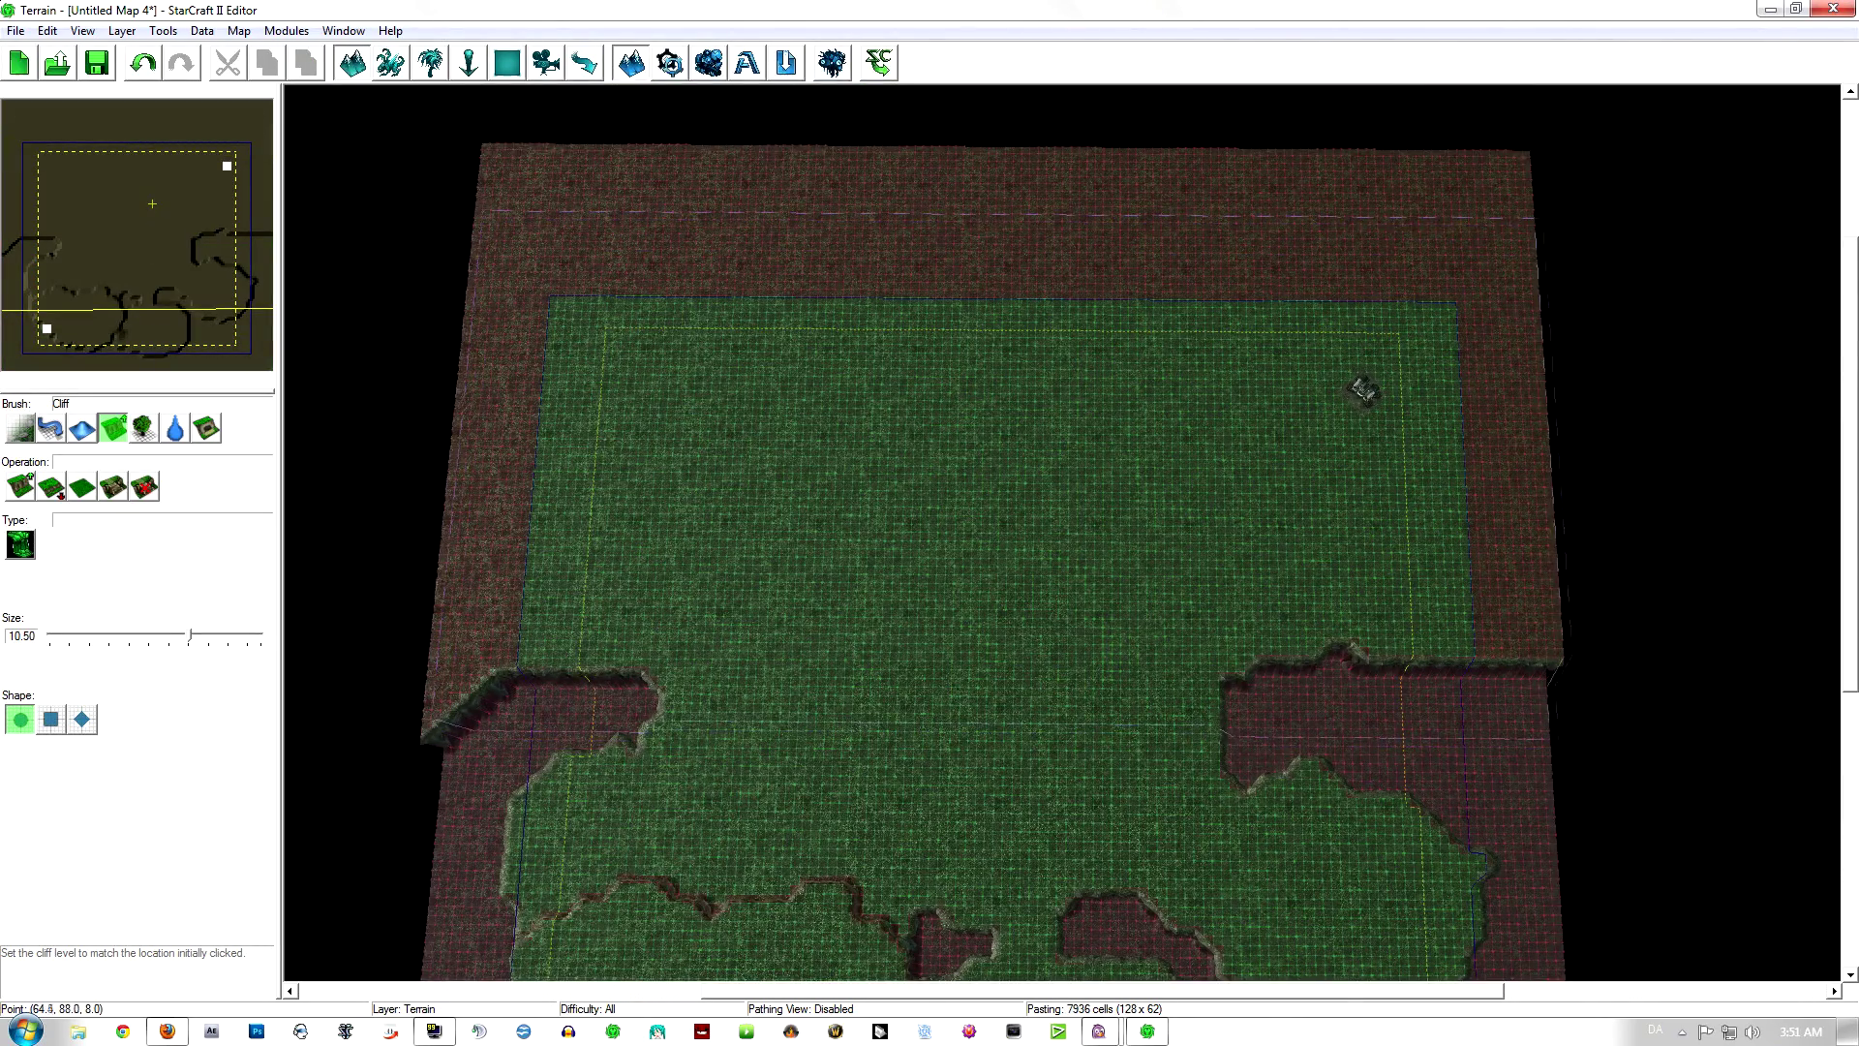
Step: Try pasting the copied southern terrain unrotated over the northern half, and undo it
{"action": "left_click", "coordinate": [998, 454]}
{"action": "mouse_move", "coordinate": [997, 457]}
{"action": "right_mouse_down"}
{"action": "mouse_move", "coordinate": [1002, 358]}
{"action": "mouse_move", "coordinate": [1014, 416]}
{"action": "right_mouse_up"}
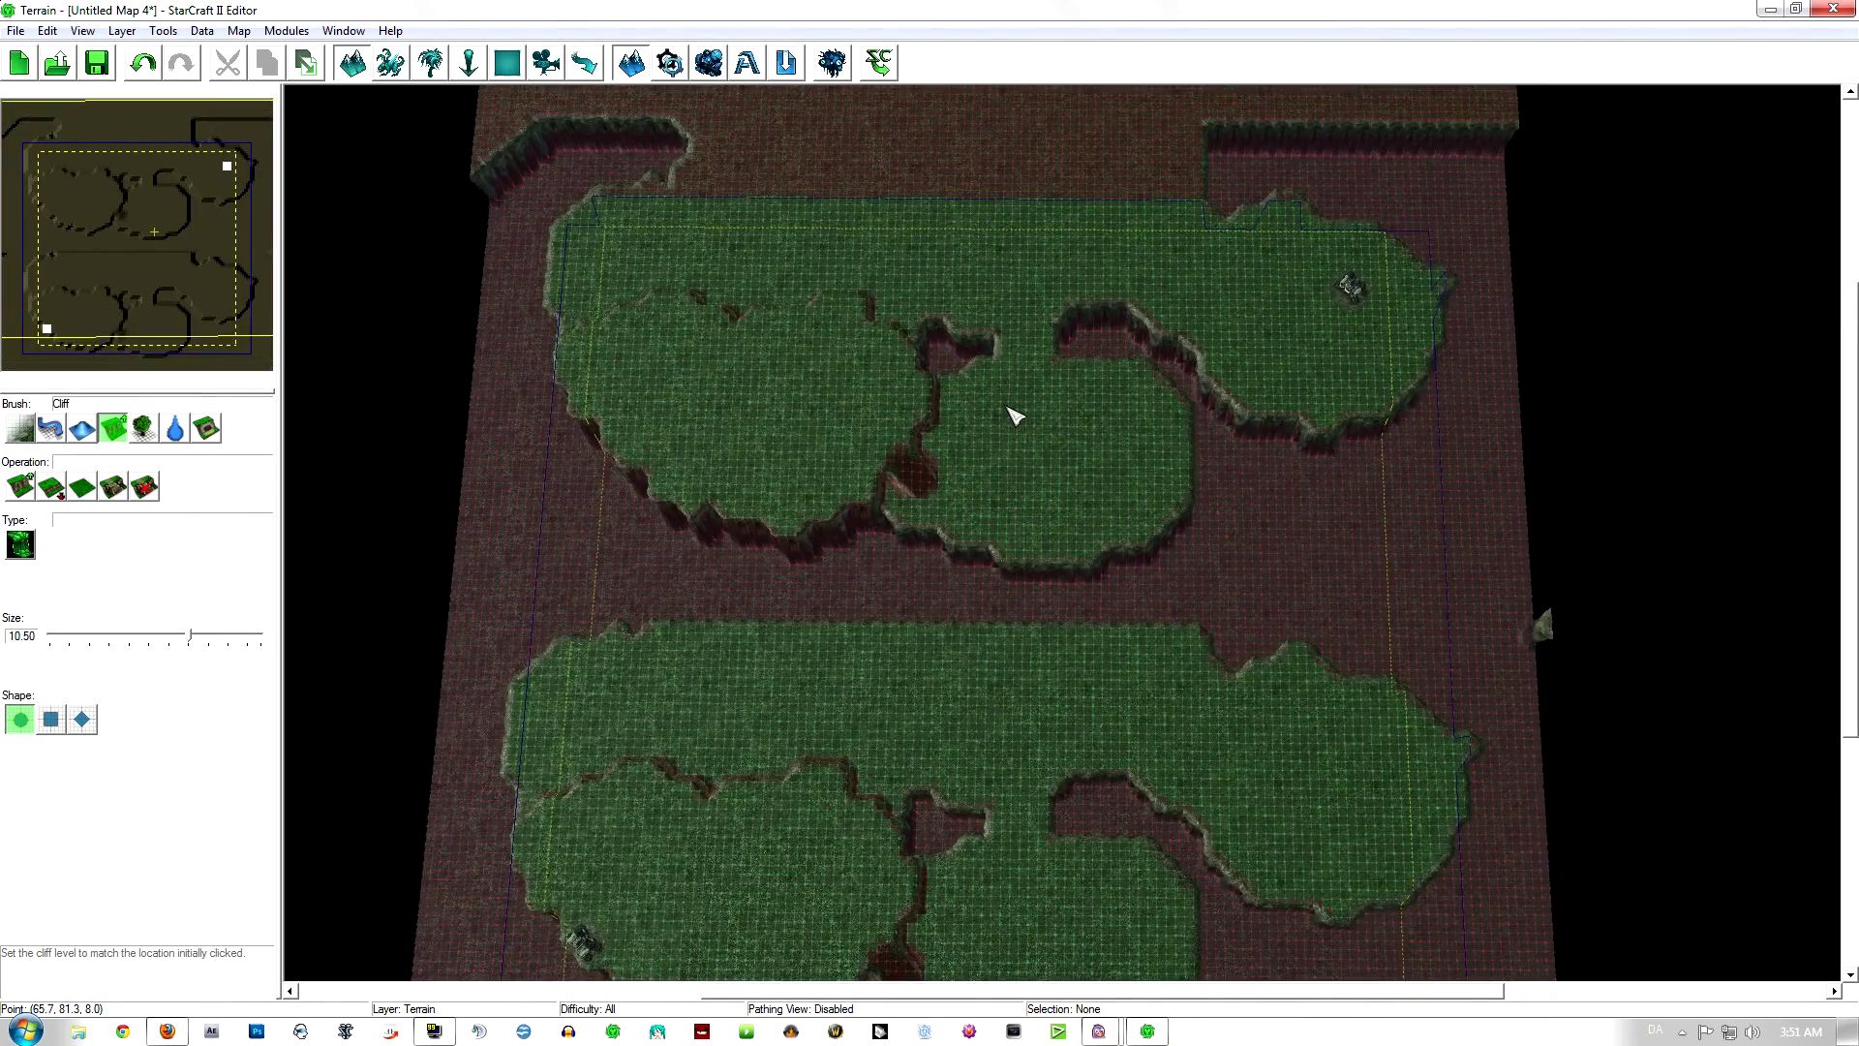
{"action": "key", "text": "ctrl+z"}
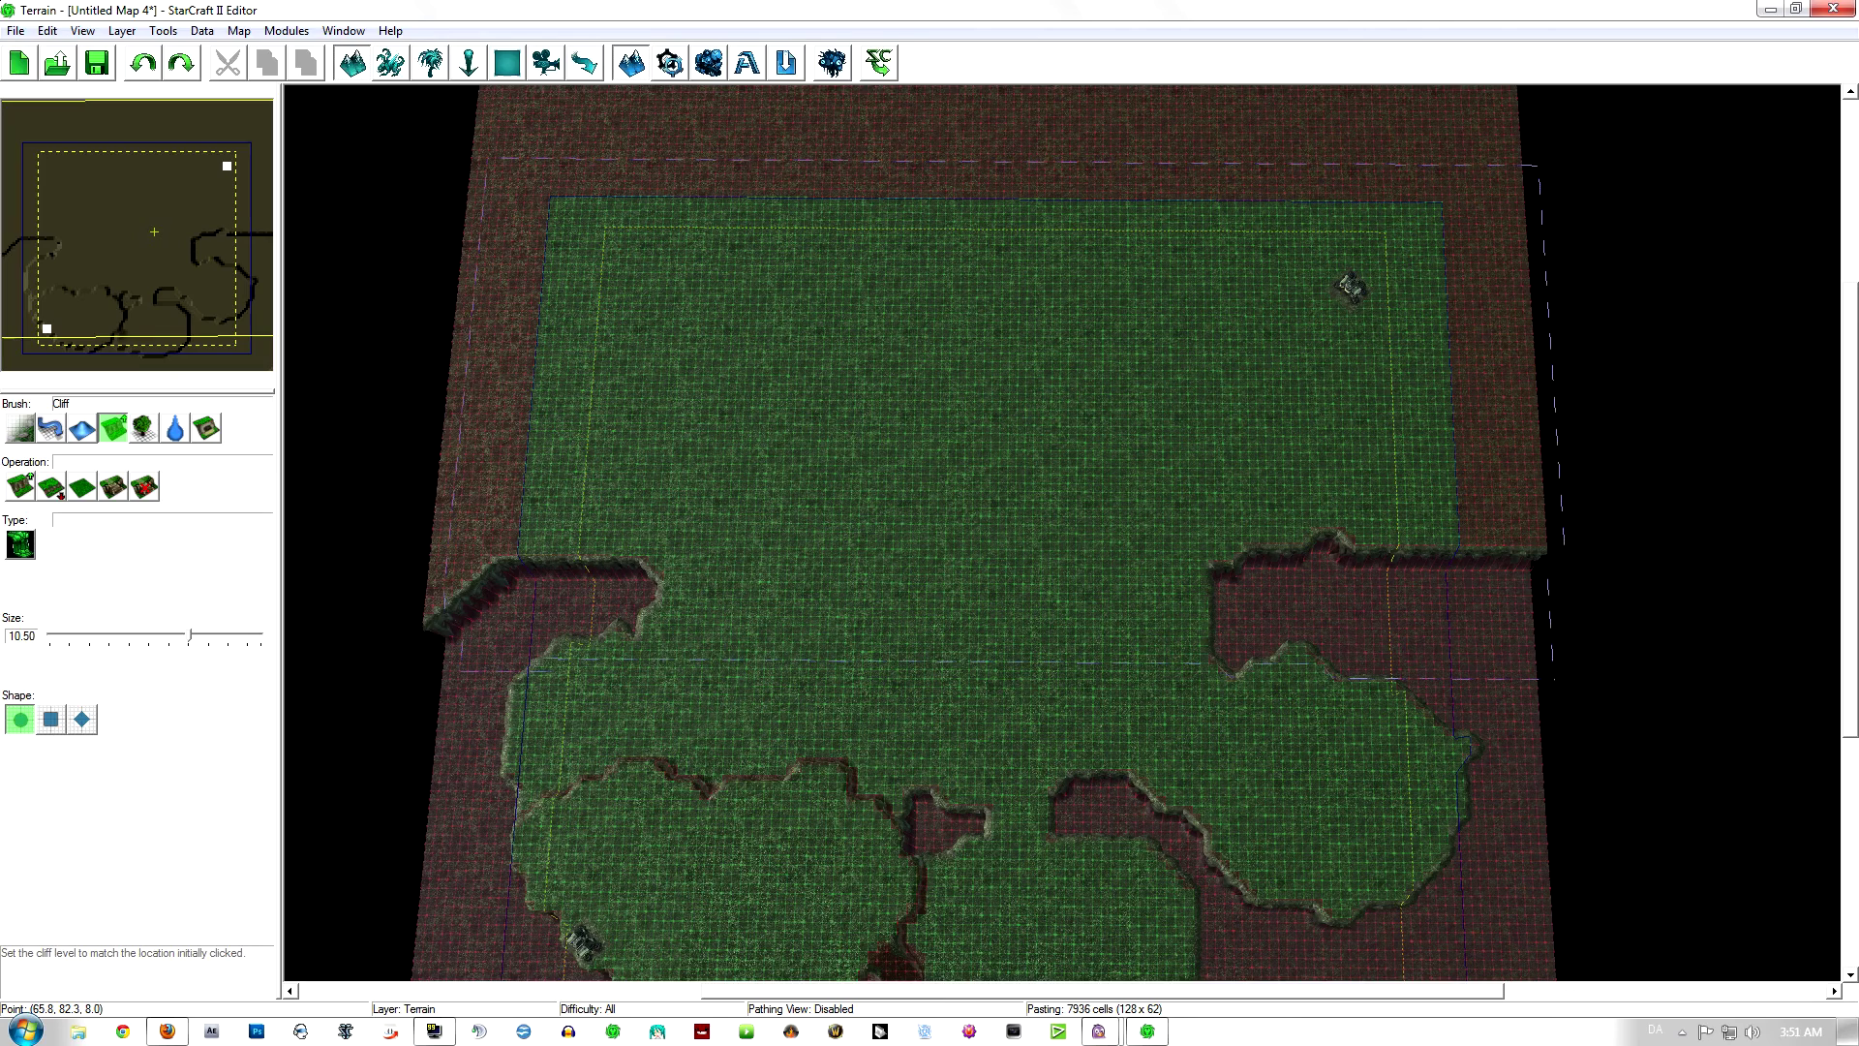
Step: Rotate the terrain being pasted by 180° and place it over the northern half of the map
{"action": "left_click", "coordinate": [48, 31]}
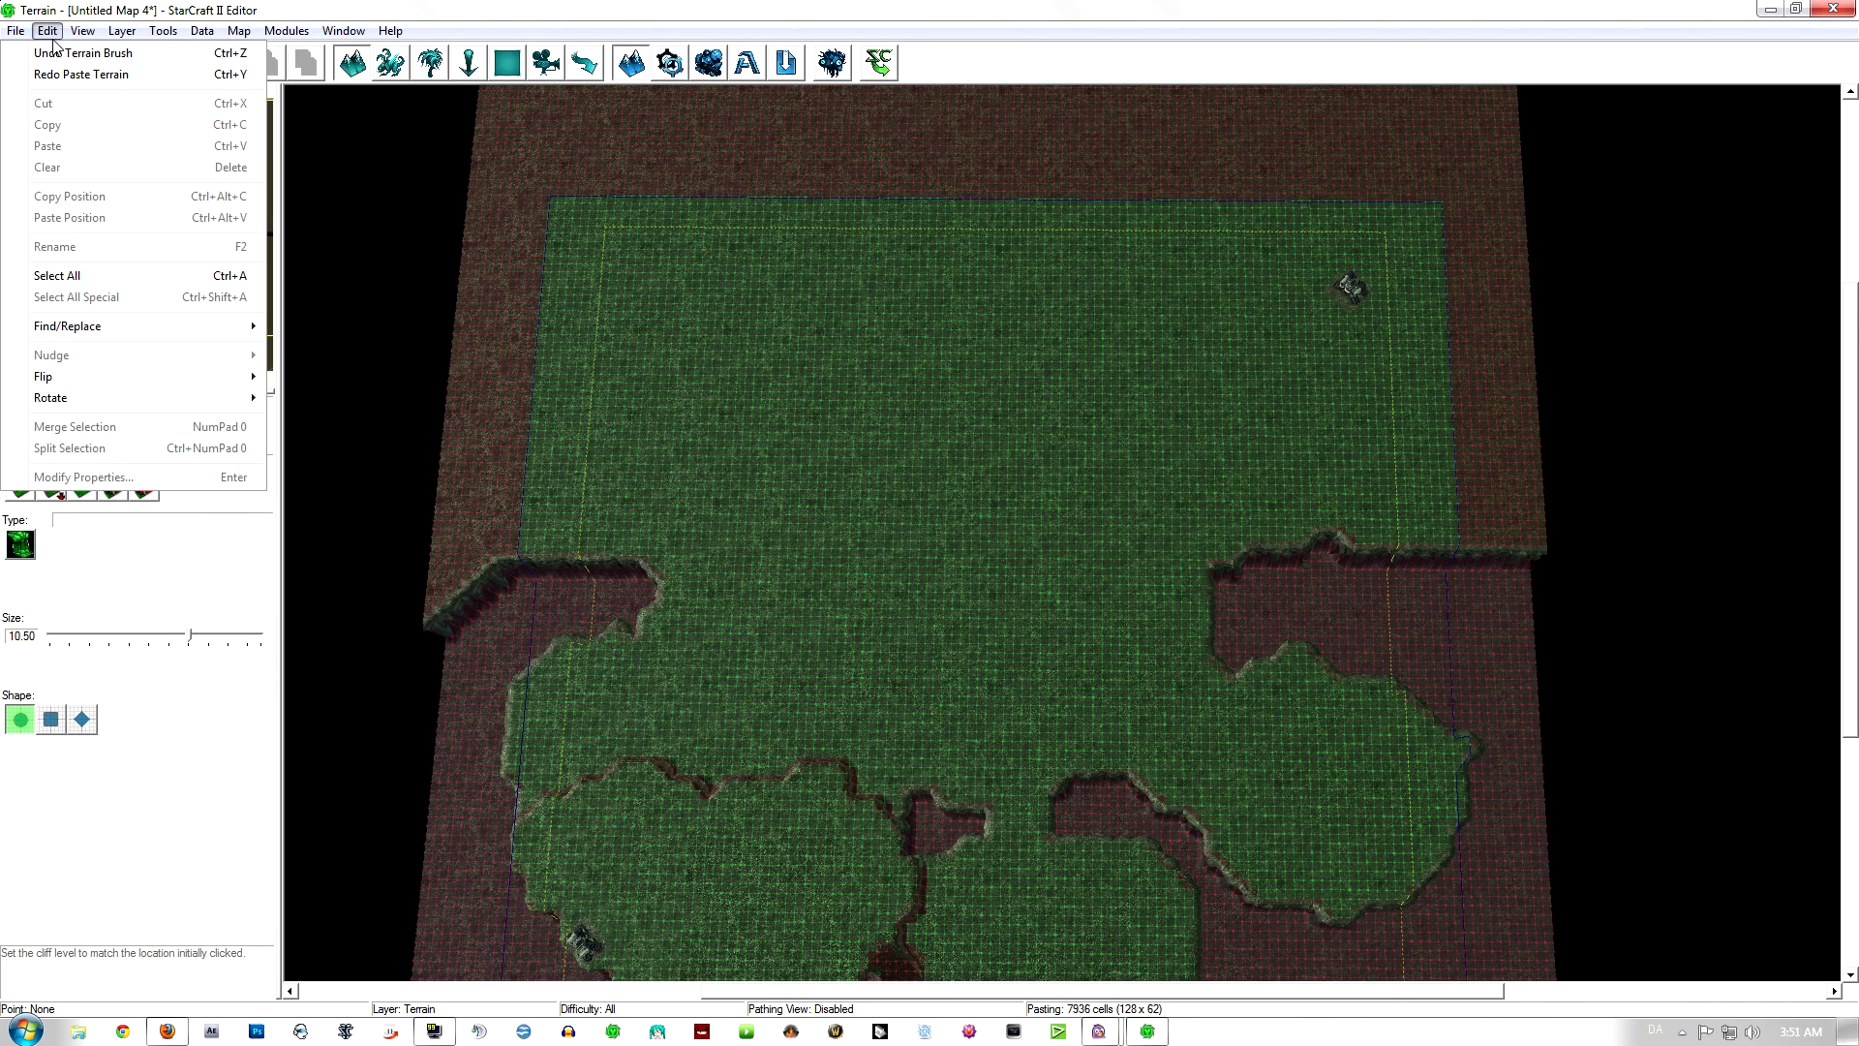
{"action": "mouse_move", "coordinate": [147, 399]}
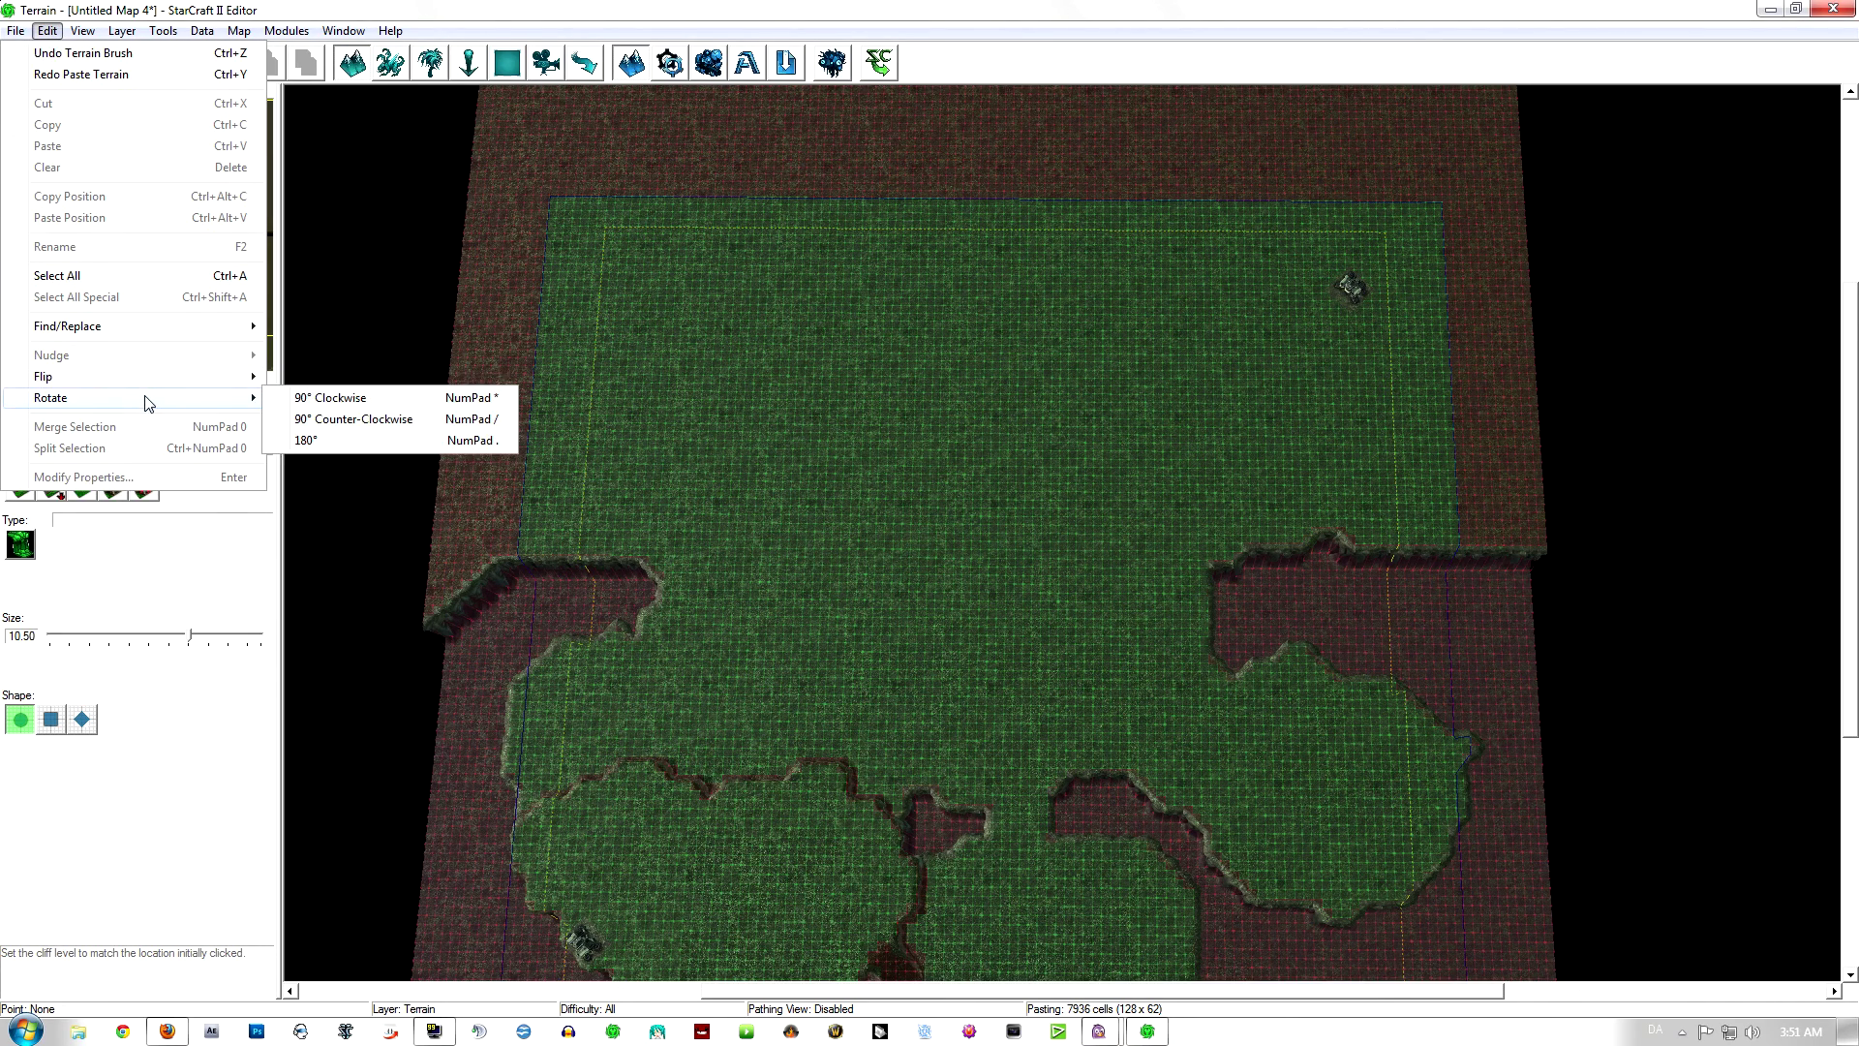
{"action": "left_click", "coordinate": [494, 418]}
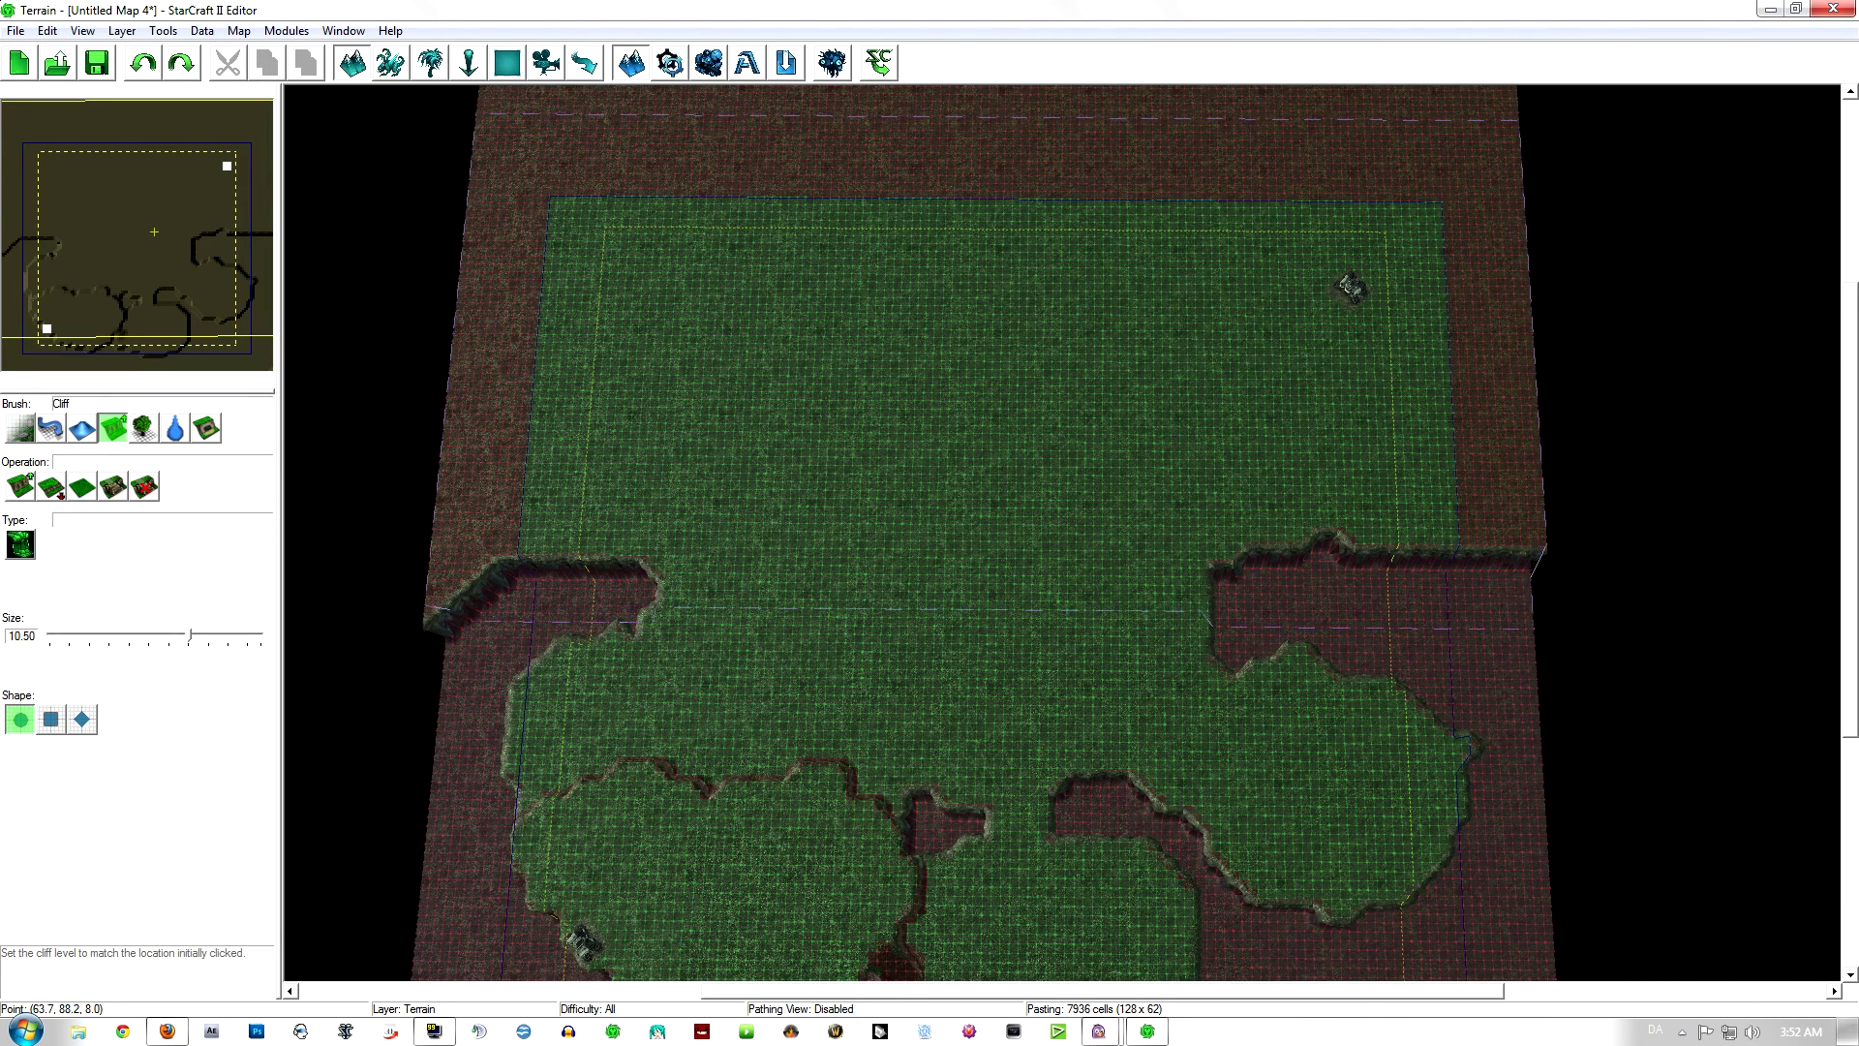
{"action": "left_click", "coordinate": [987, 350]}
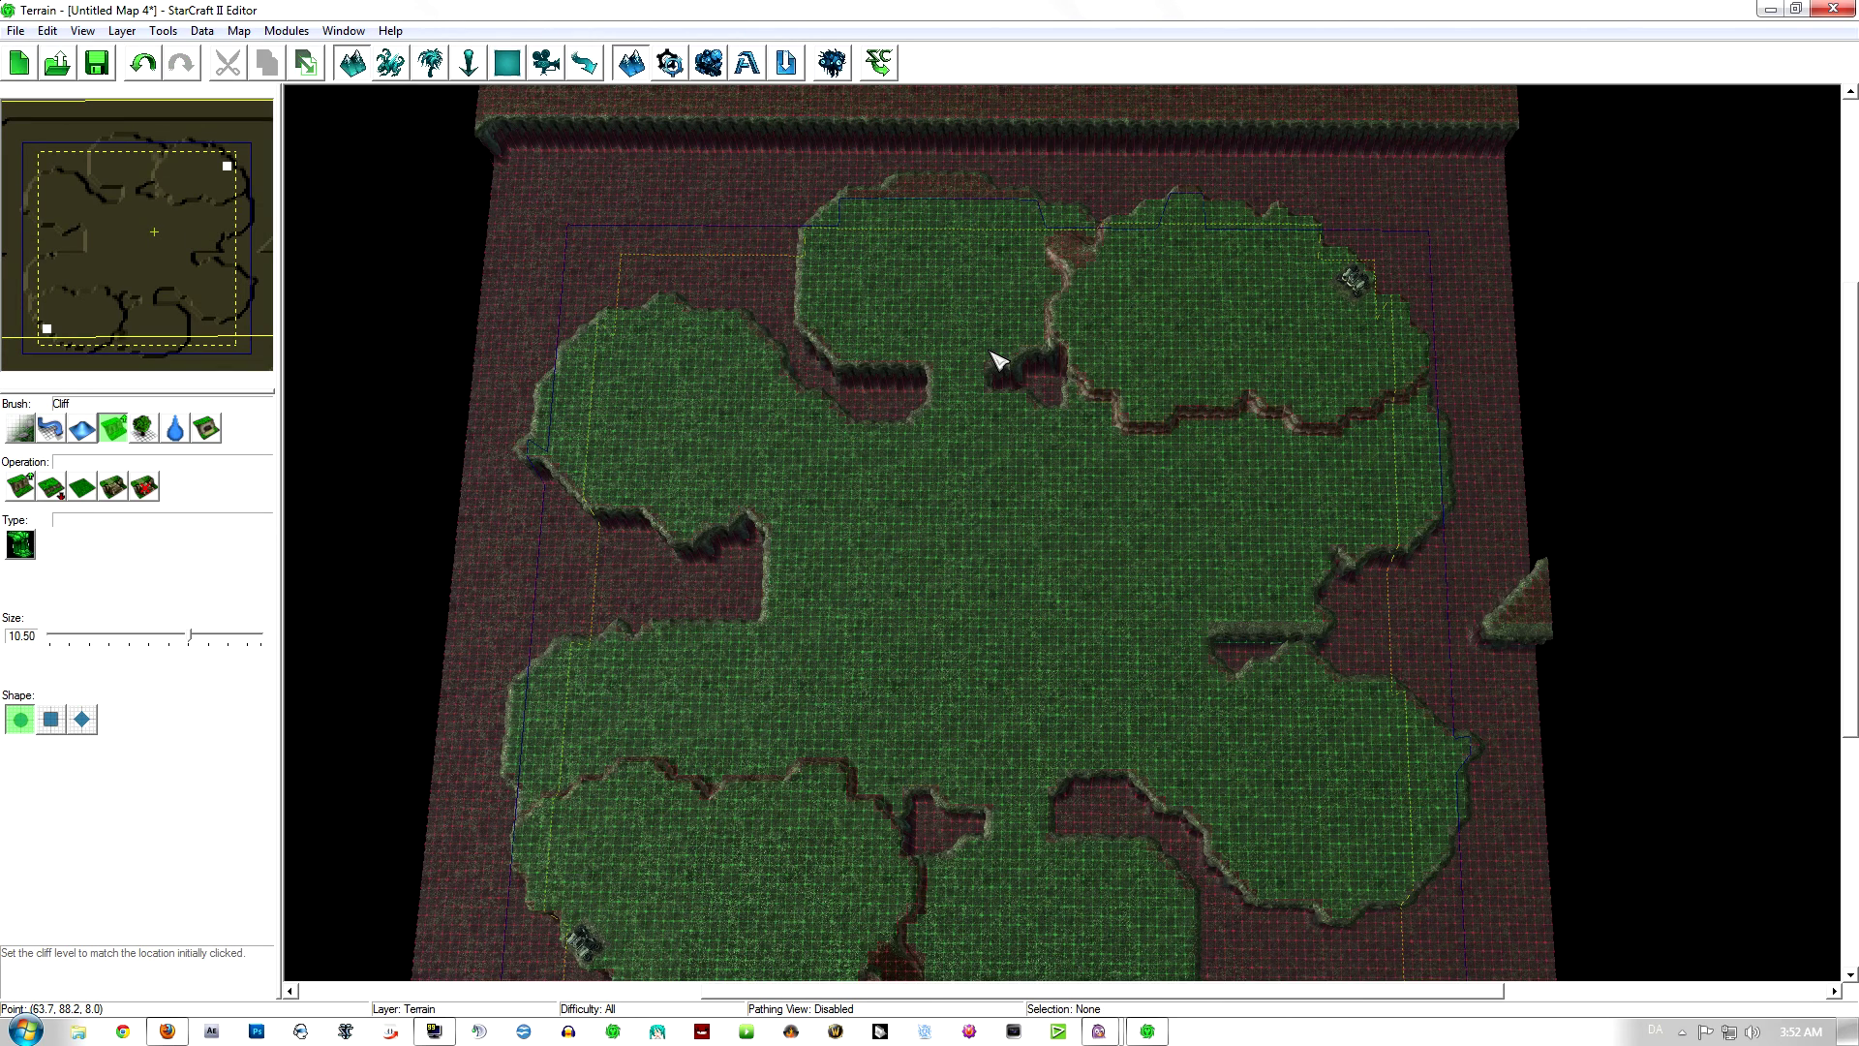
Step: Undo the rotated paste and place the terrain over the northern half once more
{"action": "key", "text": "ctrl+z"}
{"action": "key", "text": "ctrl+v"}
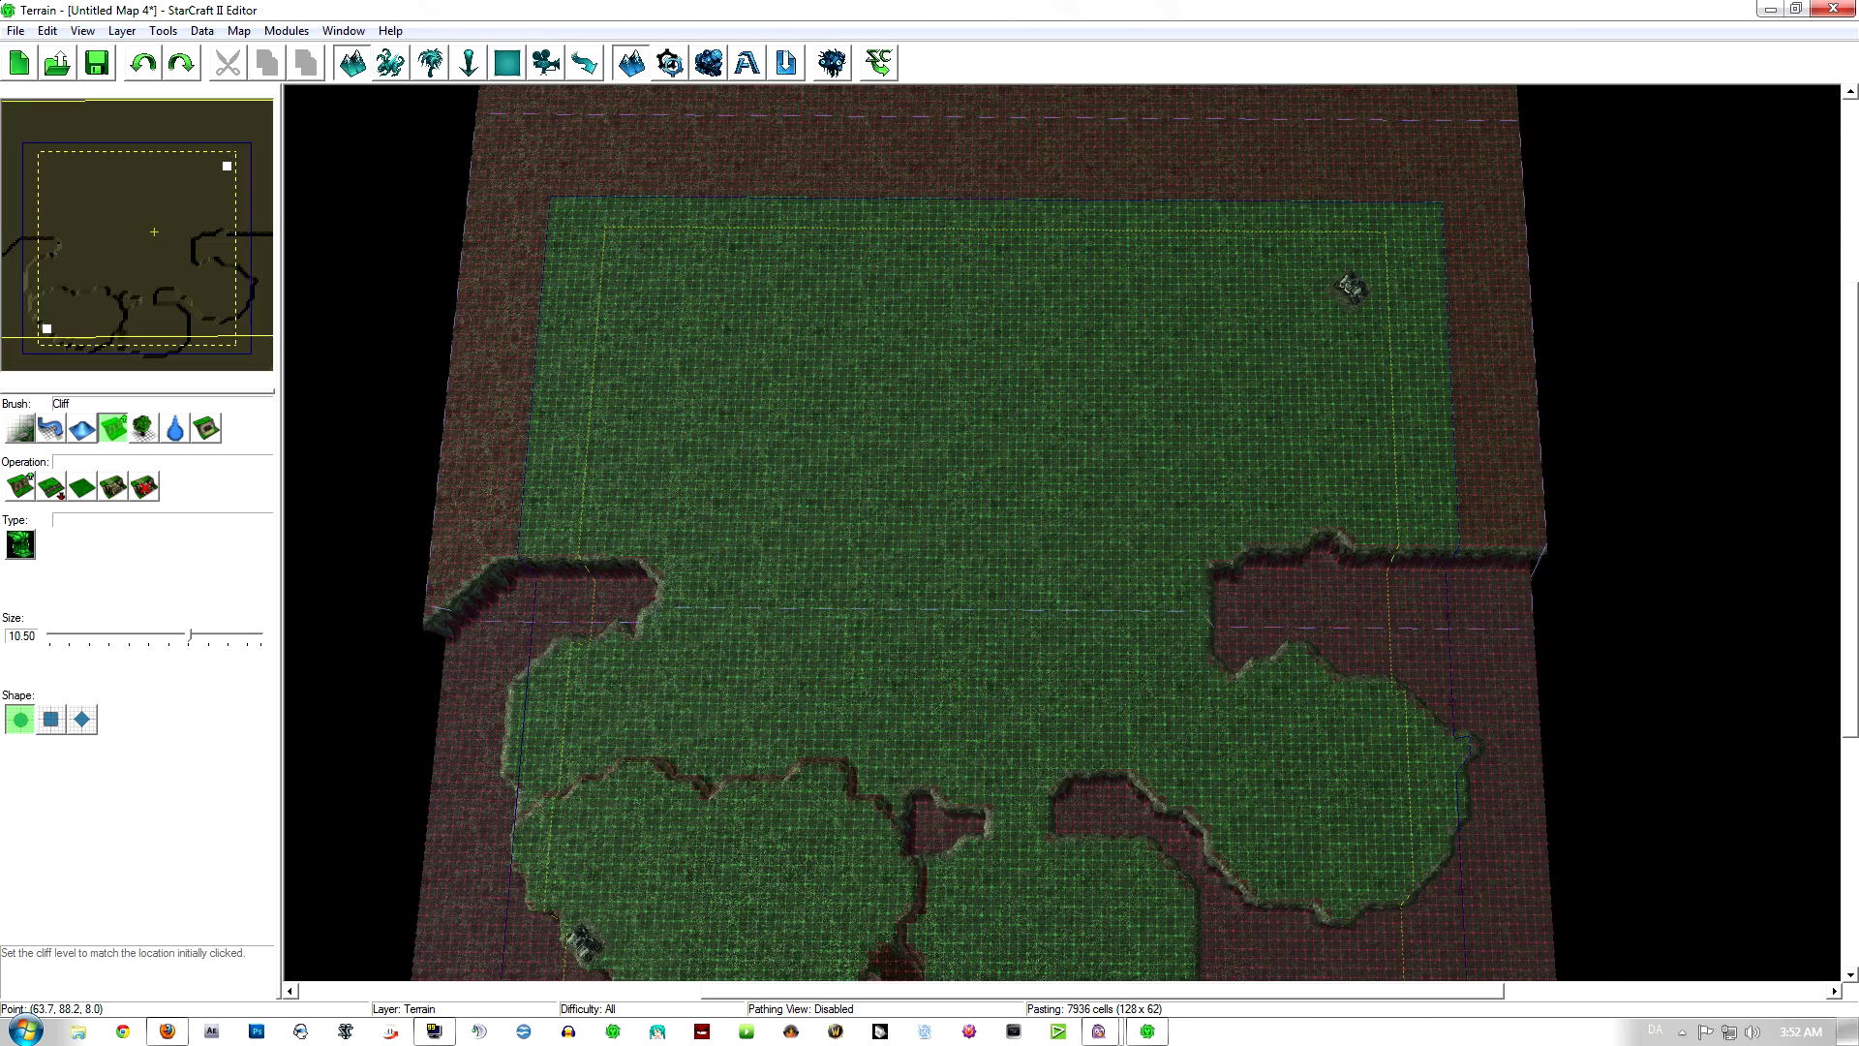
{"action": "left_click", "coordinate": [987, 359]}
Step: Compare how the start locations sit against the plateau edges in the southwestern and northeastern corners
{"action": "right_click_drag", "start_coordinate": [978, 385], "coordinate": [1170, 341]}
{"action": "scroll", "coordinate": [1001, 498], "scroll_direction": "up", "scroll_amount": 5}
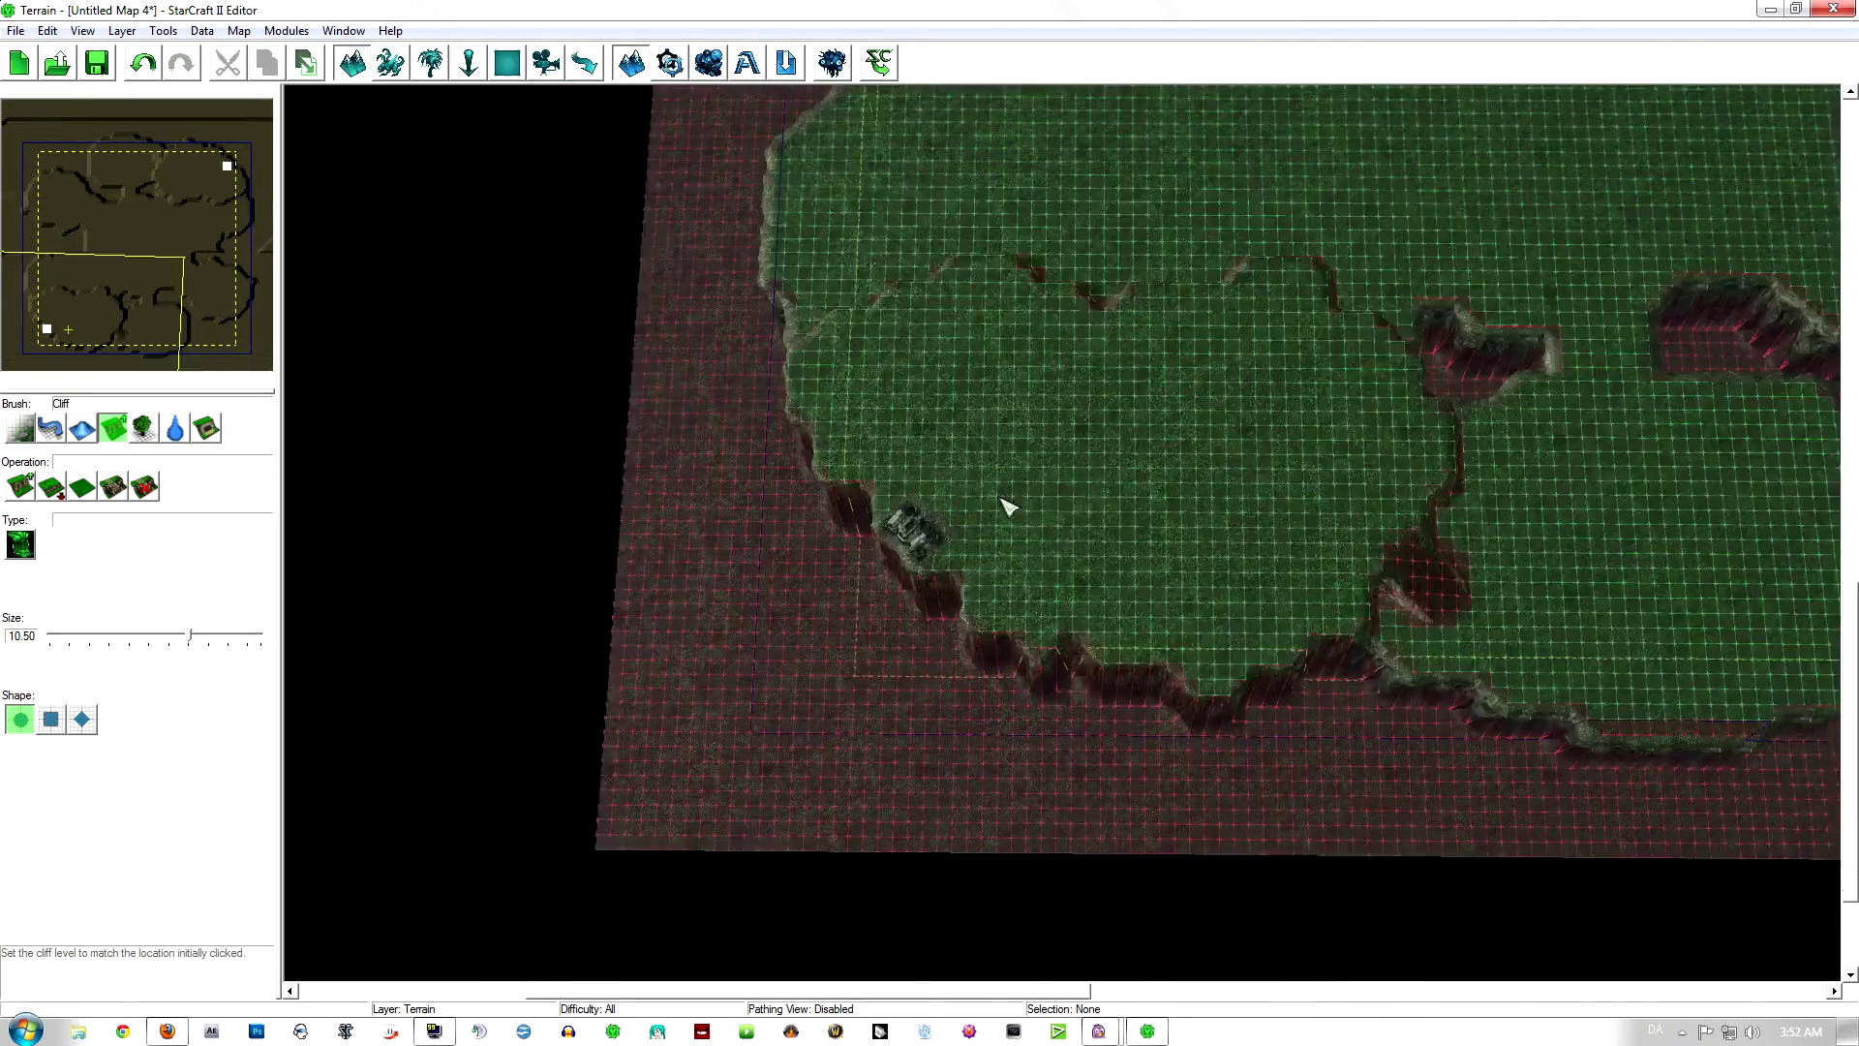
{"action": "scroll", "coordinate": [1007, 506], "scroll_direction": "up", "scroll_amount": 6}
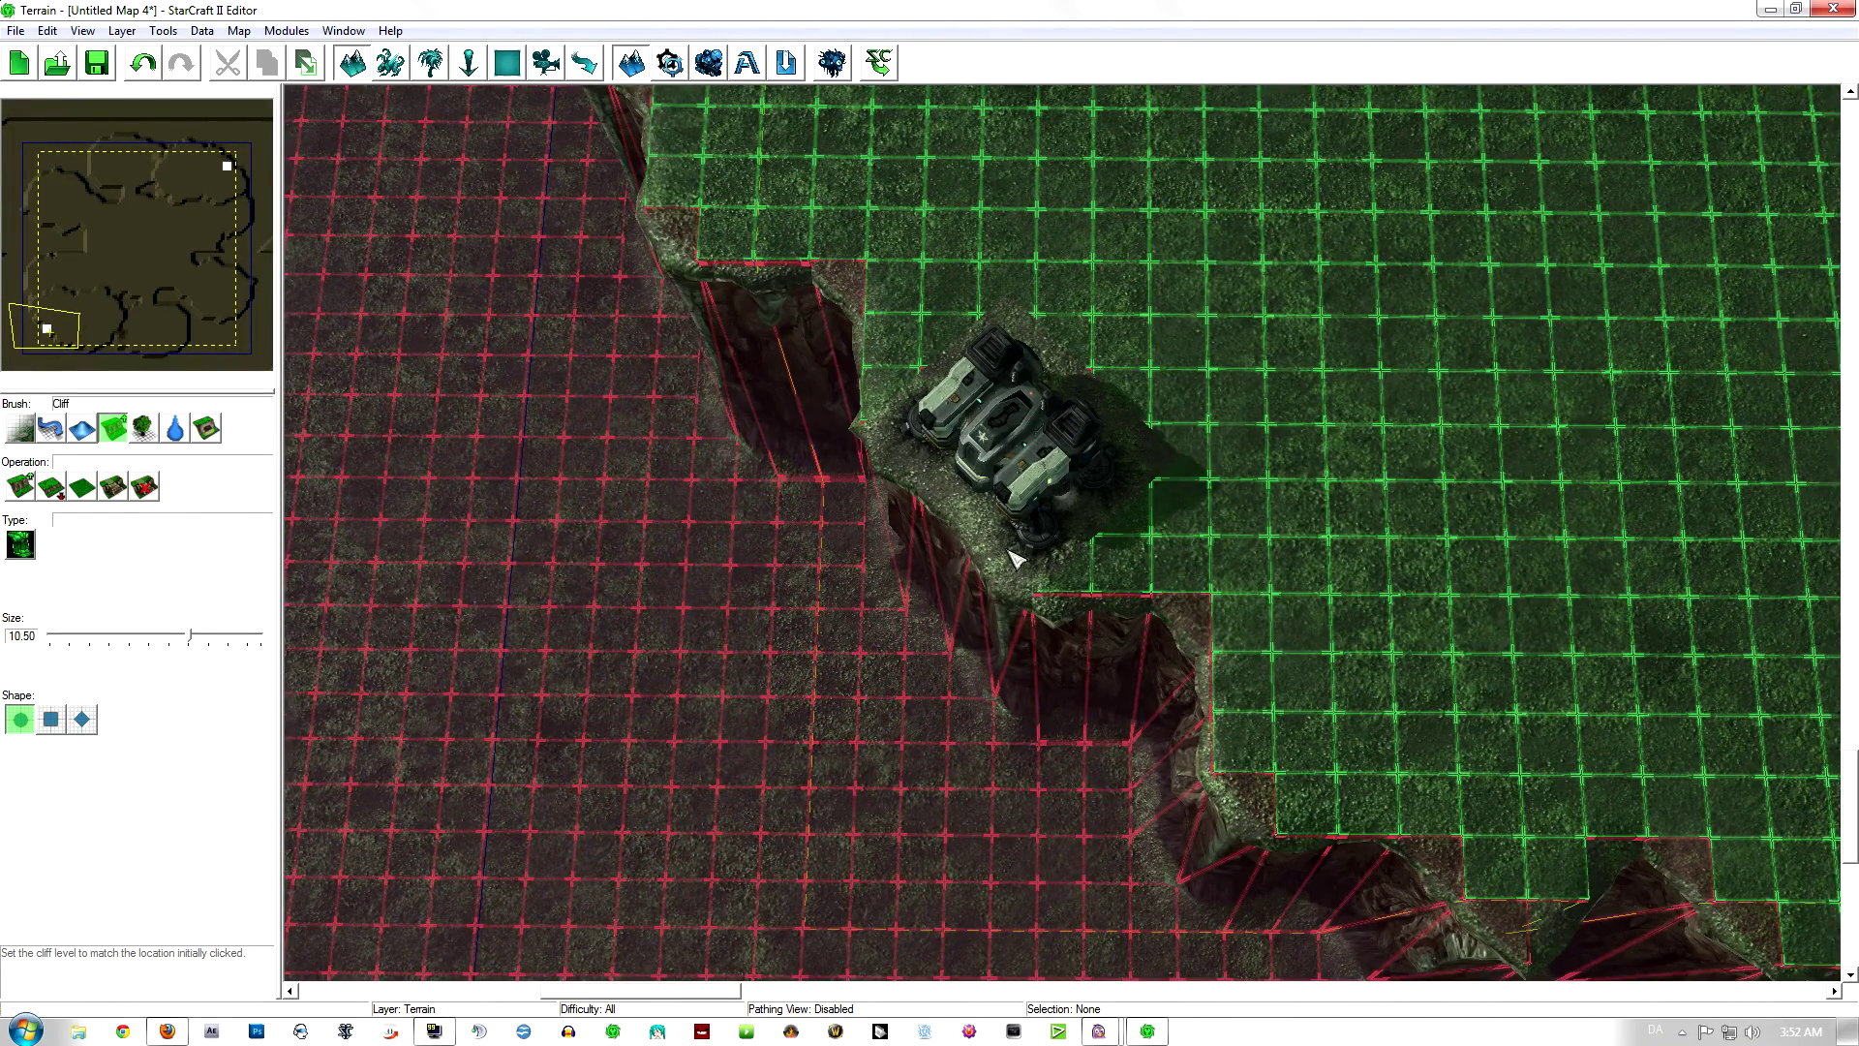
{"action": "scroll", "coordinate": [944, 482], "scroll_direction": "down", "scroll_amount": 10}
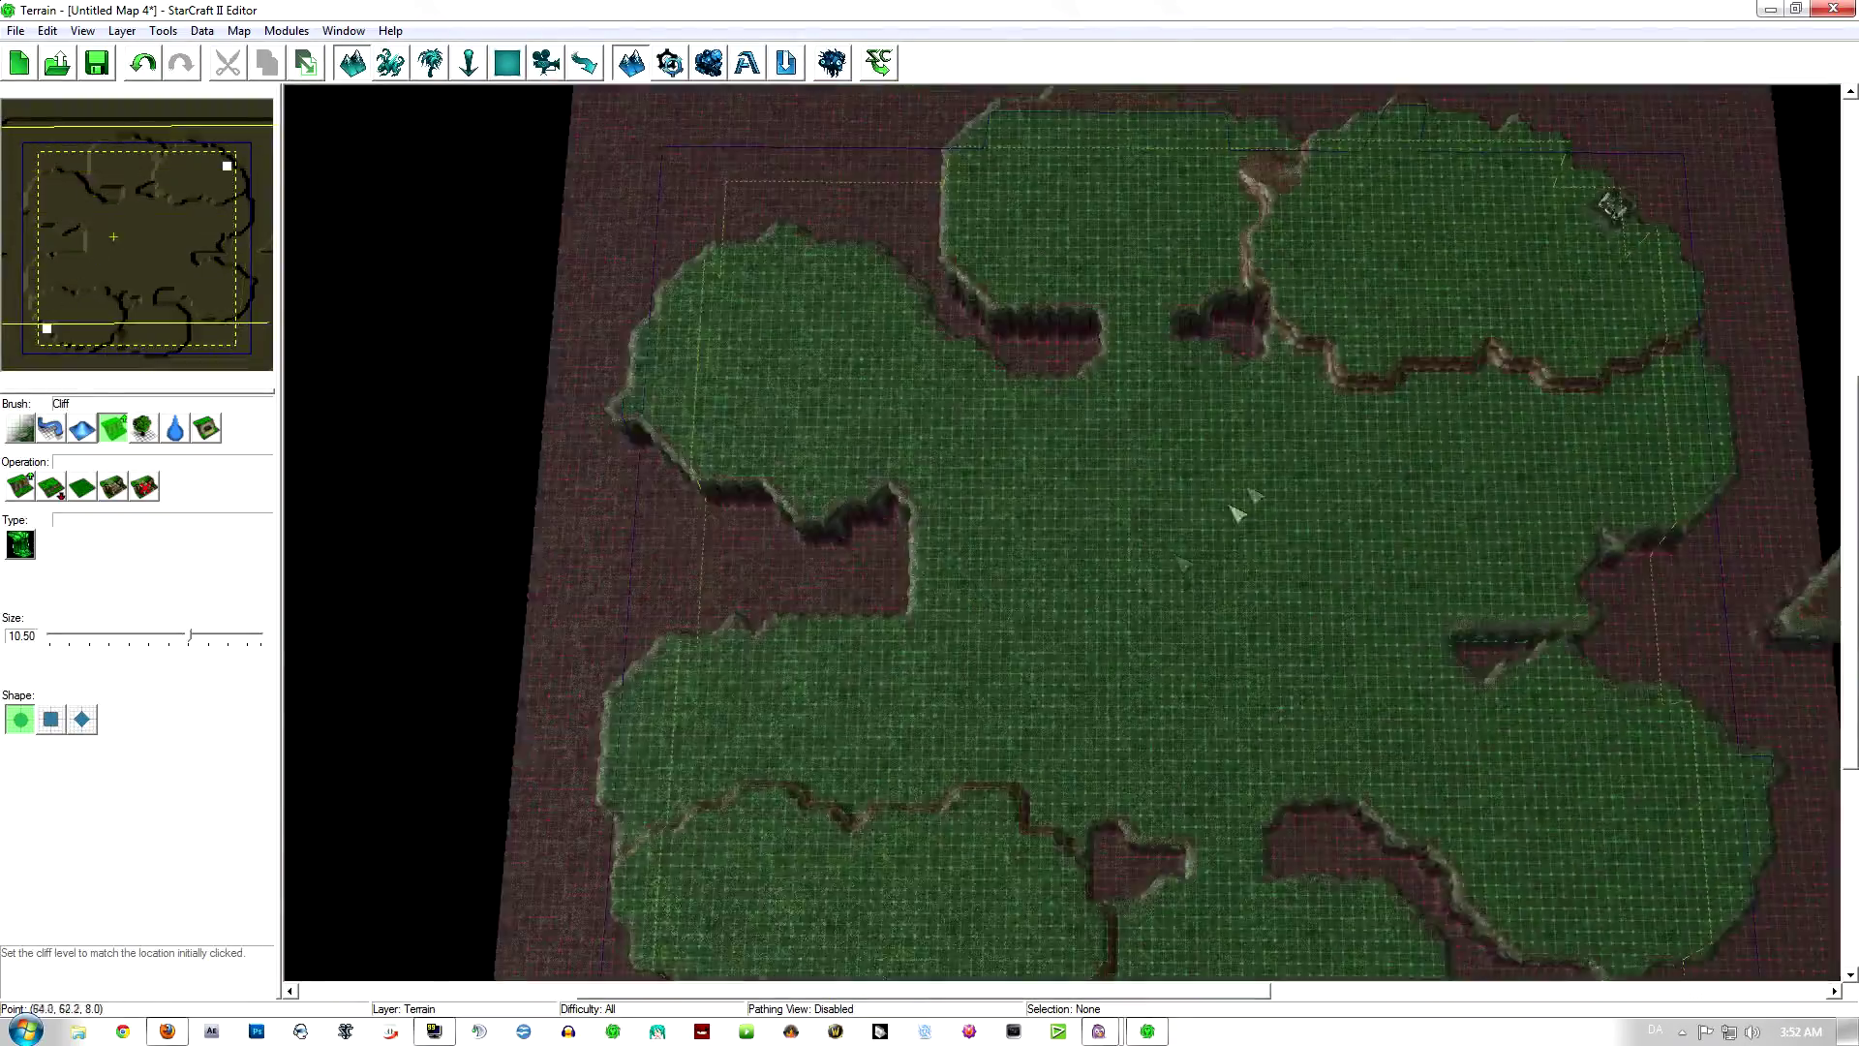
{"action": "scroll", "coordinate": [1474, 513], "scroll_direction": "up", "scroll_amount": 10}
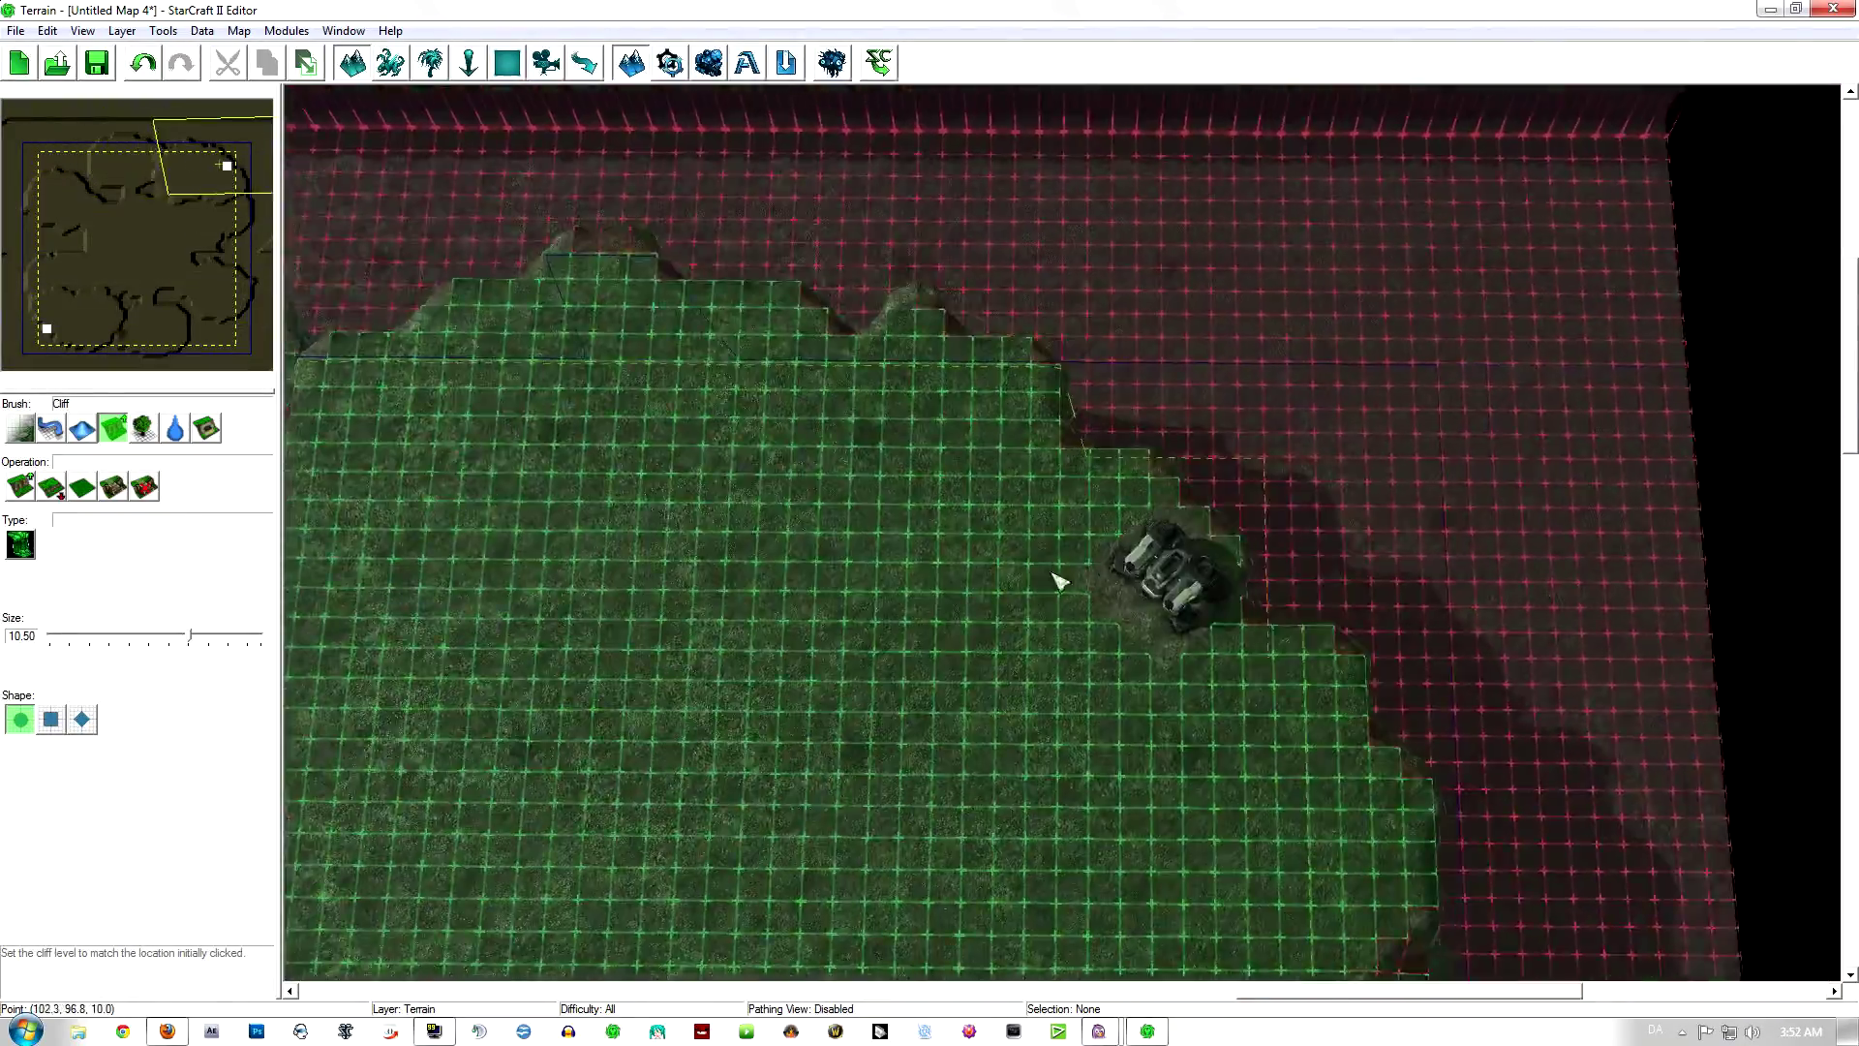
{"action": "scroll", "coordinate": [1087, 592], "scroll_direction": "down", "scroll_amount": 10}
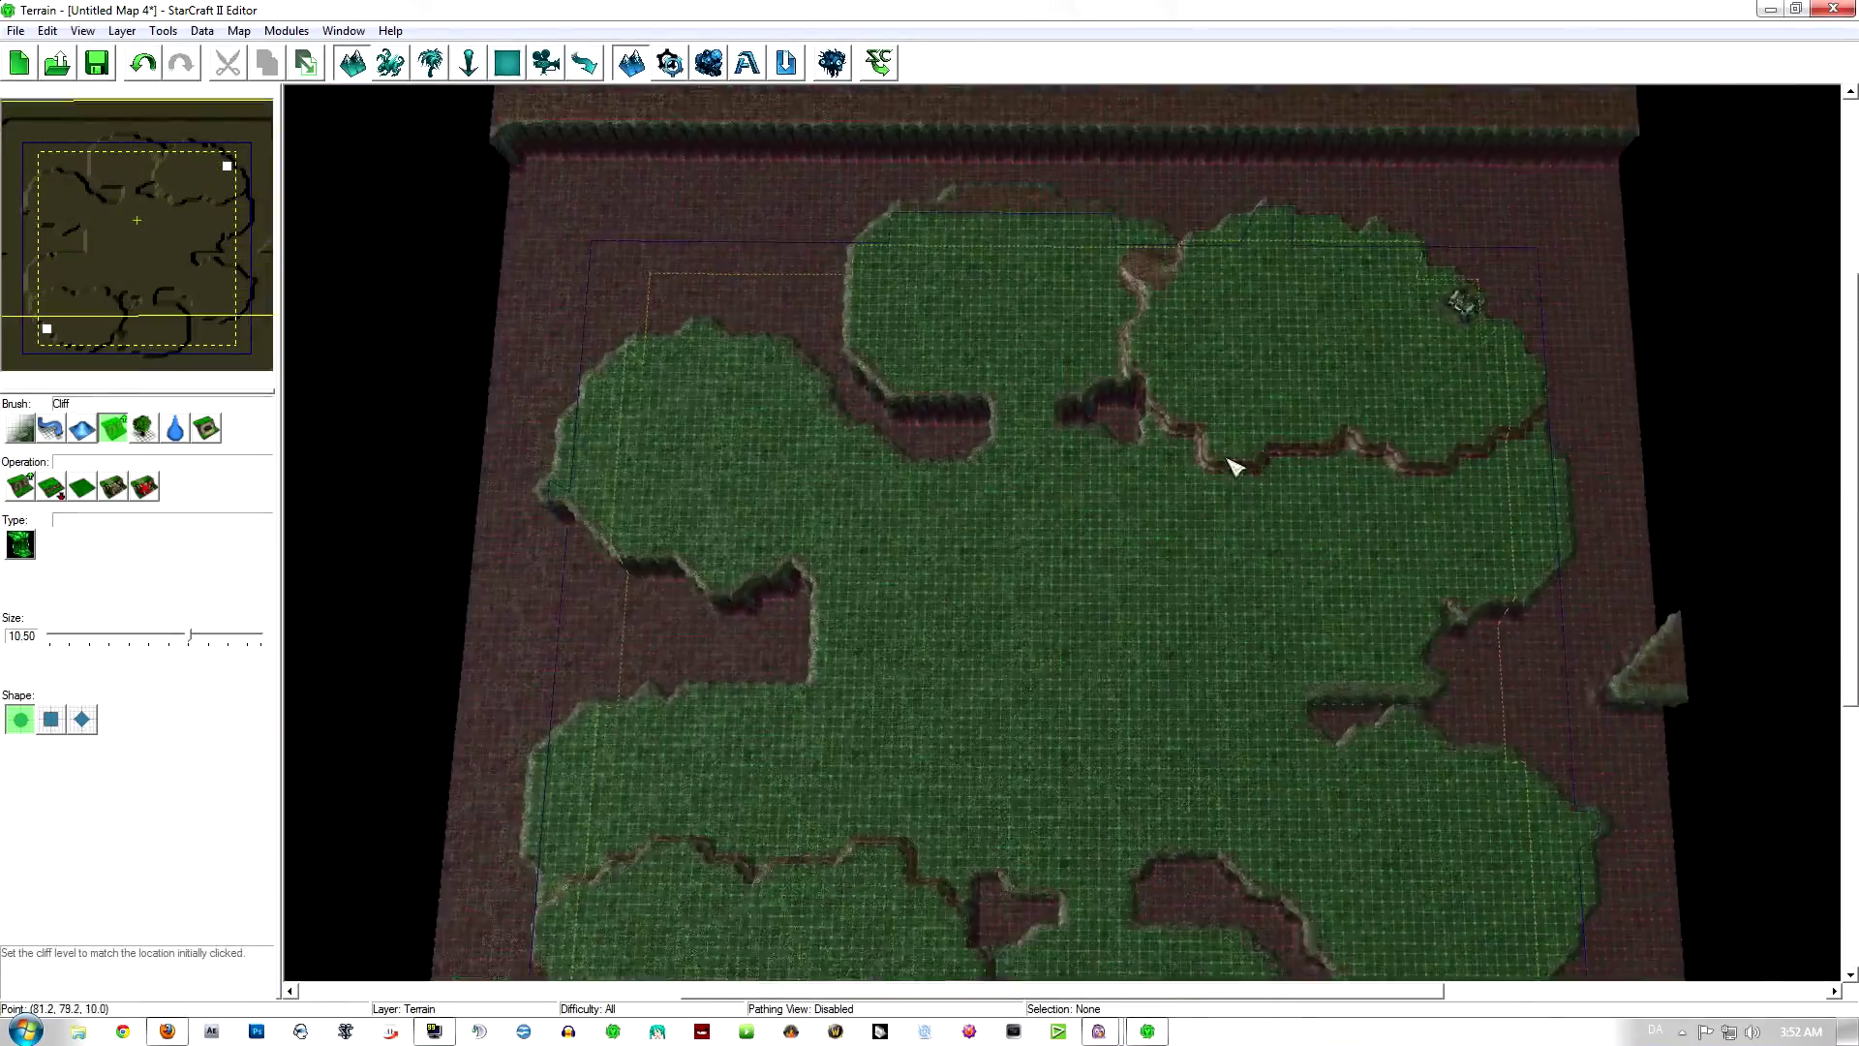
{"action": "right_click_drag", "start_coordinate": [1228, 460], "coordinate": [1167, 496]}
Step: Undo the last paste and re-place the rotated terrain over the northern half with adjusted alignment
{"action": "key", "text": "ctrl+z"}
{"action": "key", "text": "ctrl+v"}
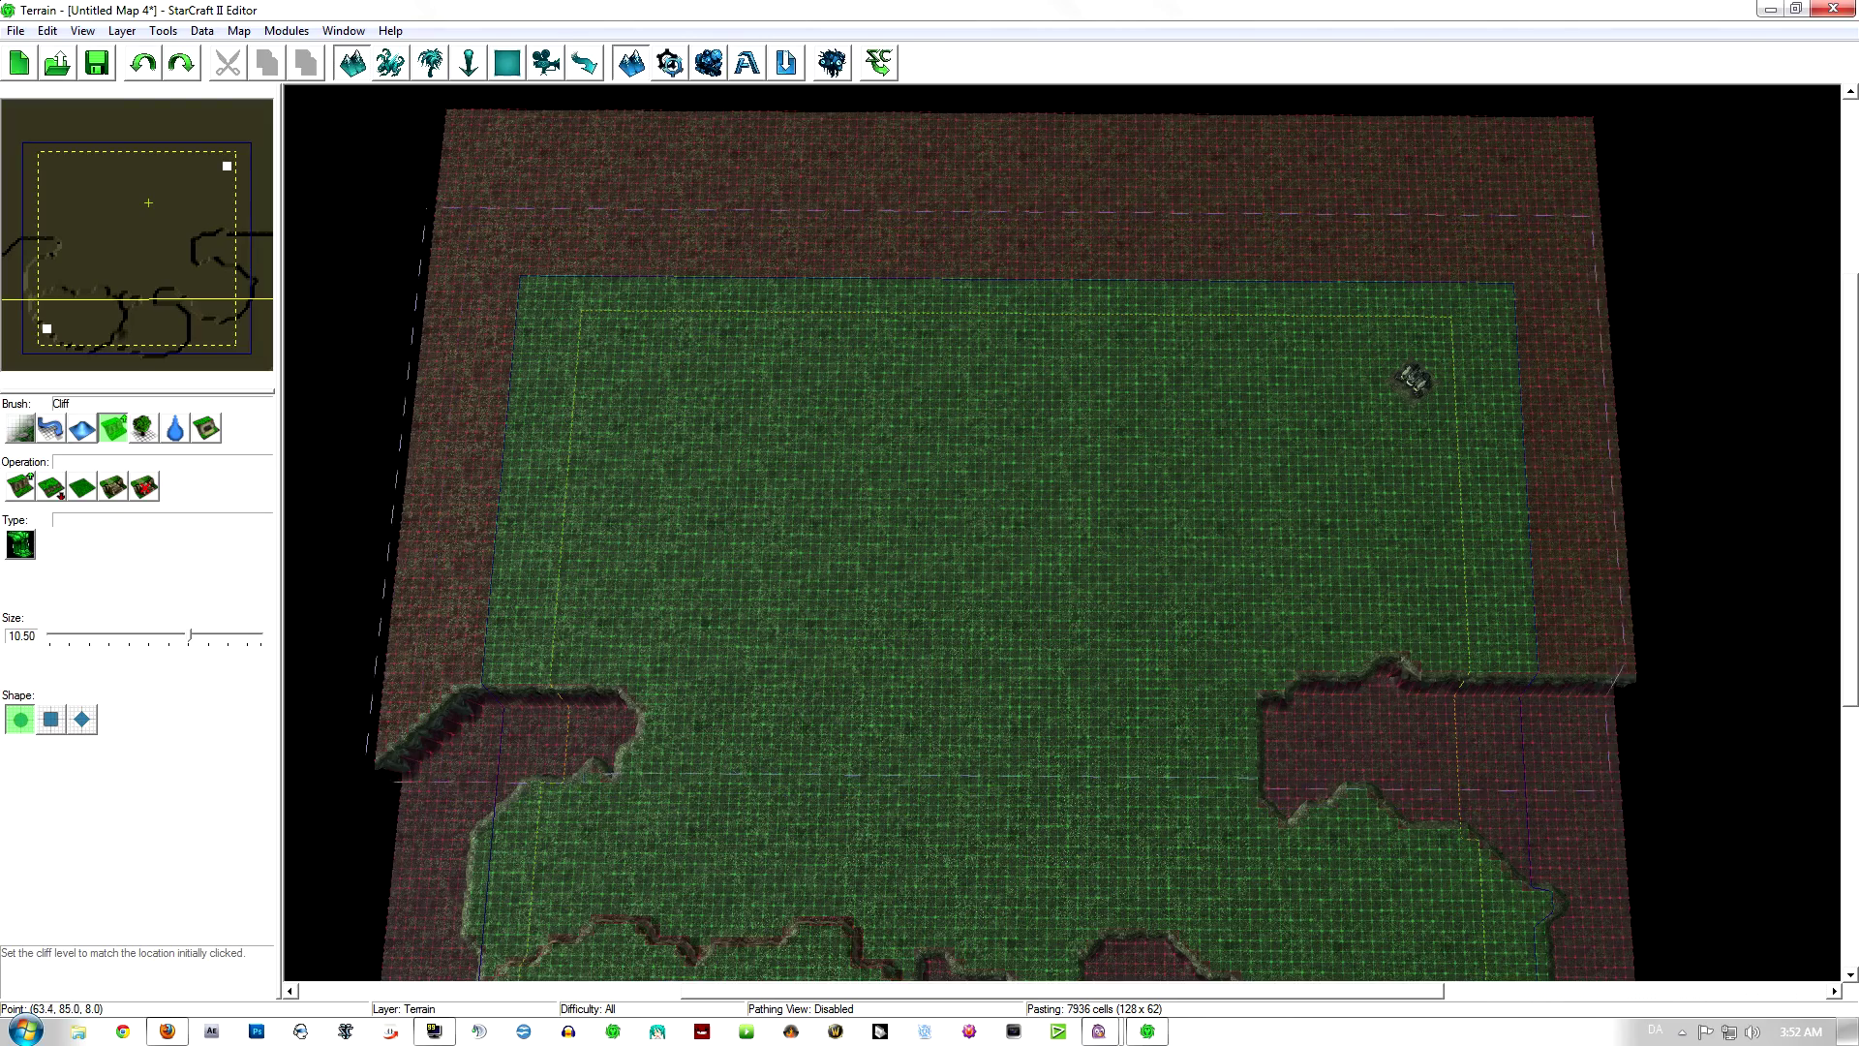
{"action": "left_click", "coordinate": [1008, 469]}
Step: Check up close the northeastern start location's alignment with its cliff edge against the southwestern one
{"action": "right_click_drag", "start_coordinate": [1108, 448], "coordinate": [871, 571]}
{"action": "scroll", "coordinate": [1191, 496], "scroll_direction": "up", "scroll_amount": 6}
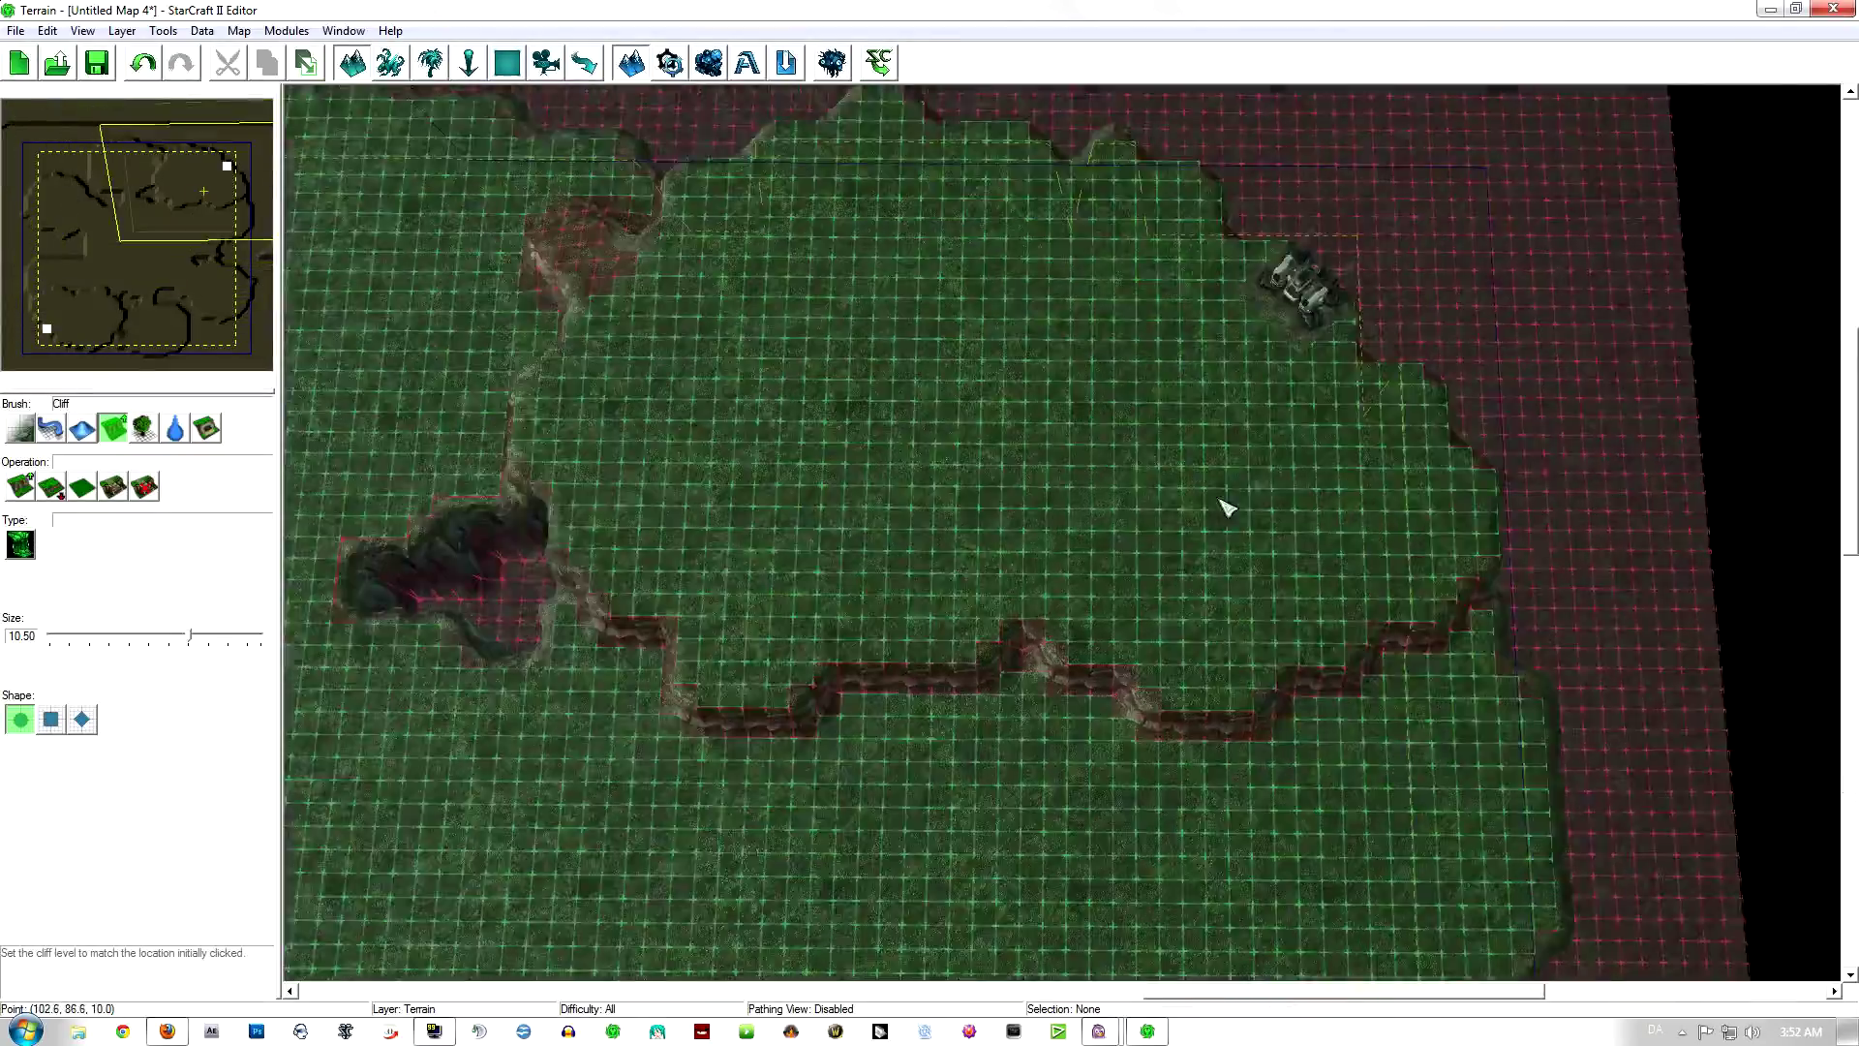
{"action": "right_click_drag", "start_coordinate": [1224, 506], "coordinate": [1007, 610]}
{"action": "scroll", "coordinate": [1152, 595], "scroll_direction": "up", "scroll_amount": 3}
{"action": "right_click_drag", "start_coordinate": [1154, 596], "coordinate": [562, 463], "text": "ctrl"}
{"action": "scroll", "coordinate": [872, 441], "scroll_direction": "up", "scroll_amount": 3}
{"action": "right_click_drag", "start_coordinate": [881, 442], "coordinate": [1075, 572]}
{"action": "scroll", "coordinate": [1075, 573], "scroll_direction": "up", "scroll_amount": 3}
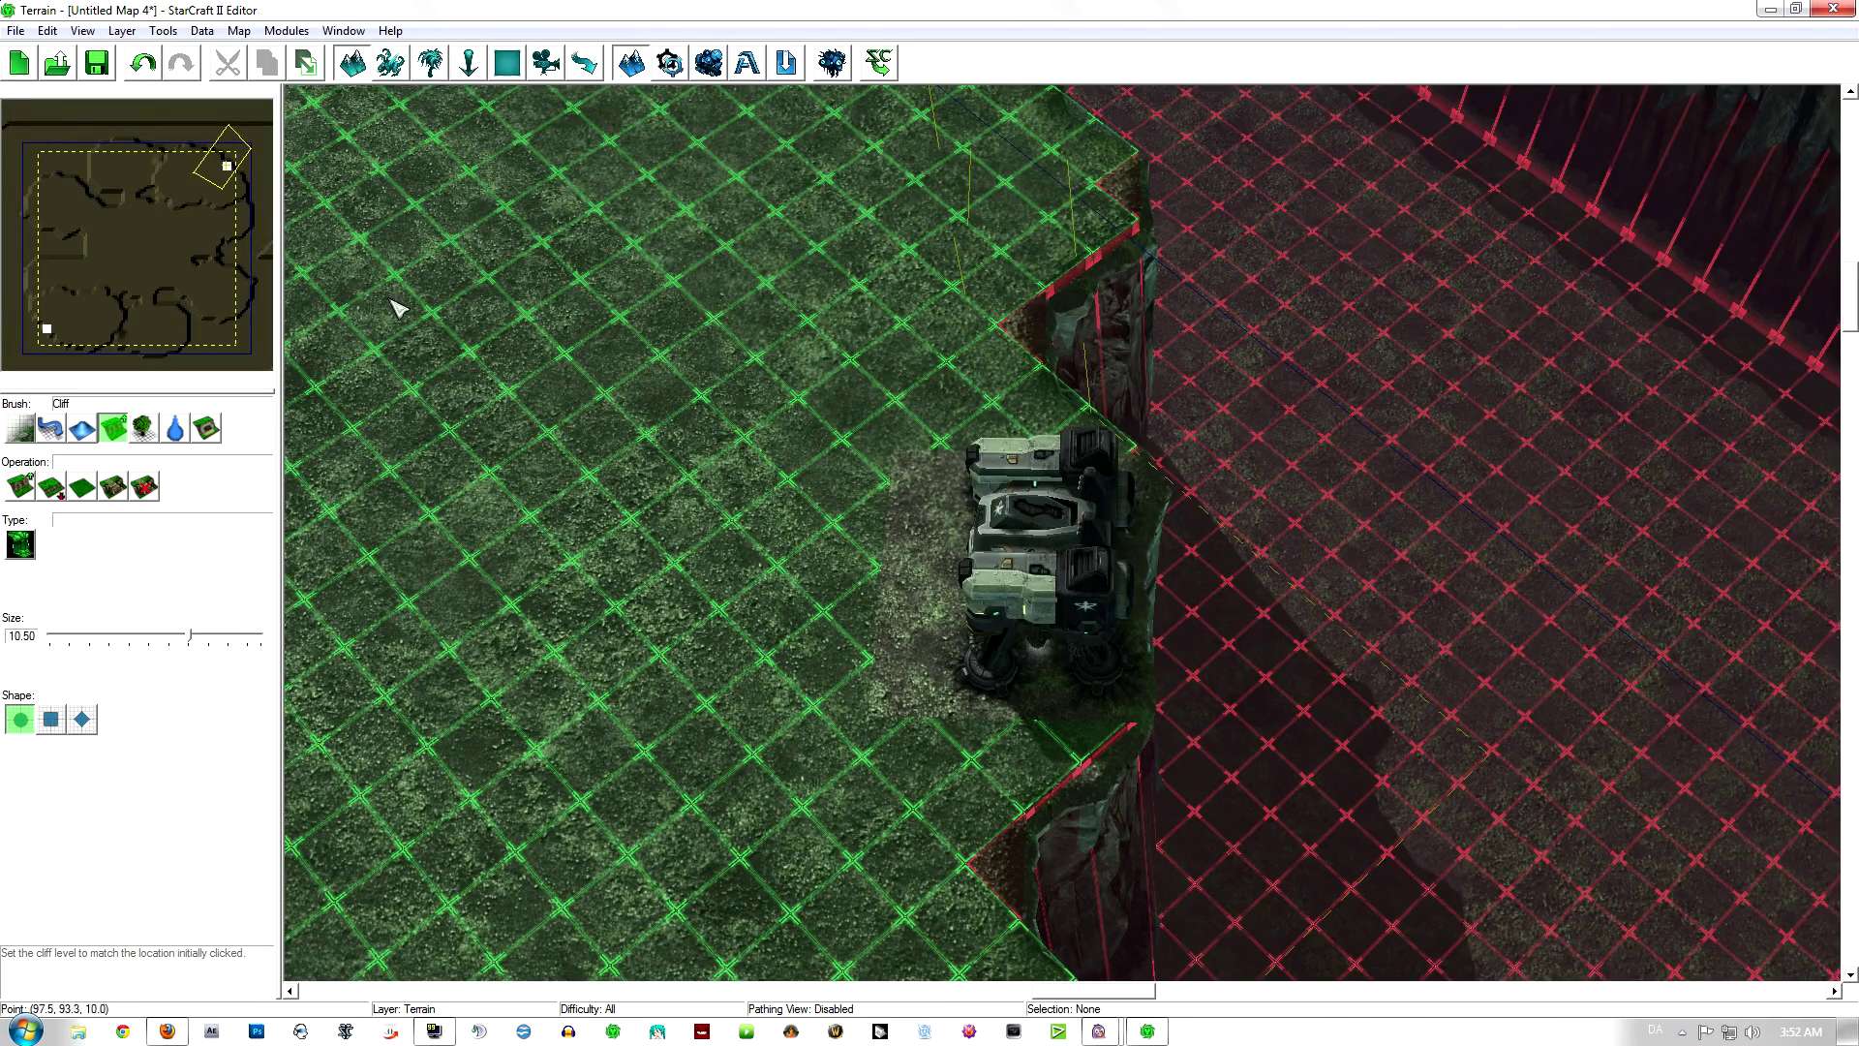
{"action": "left_click", "coordinate": [51, 331]}
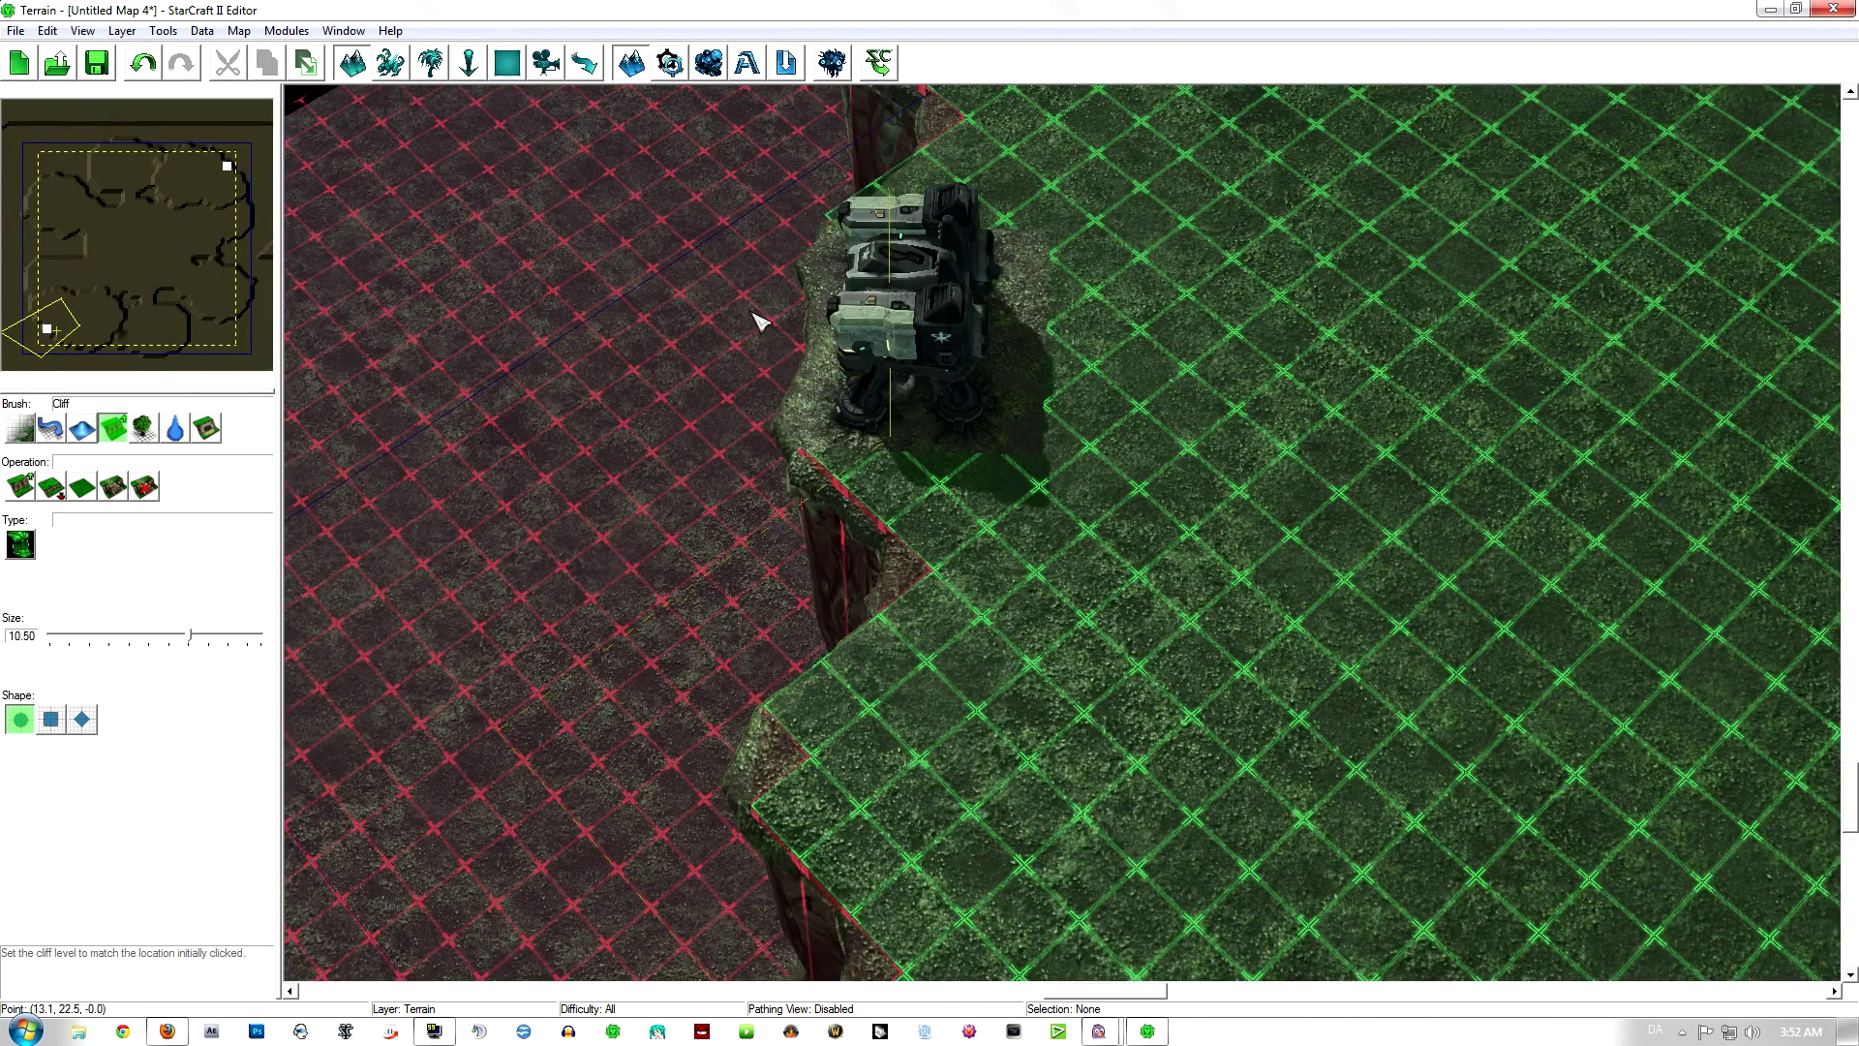
Step: Lower the raised strip along the northern border to trench level with Same Level Cliff
{"action": "scroll", "coordinate": [962, 373], "scroll_direction": "down", "scroll_amount": 10}
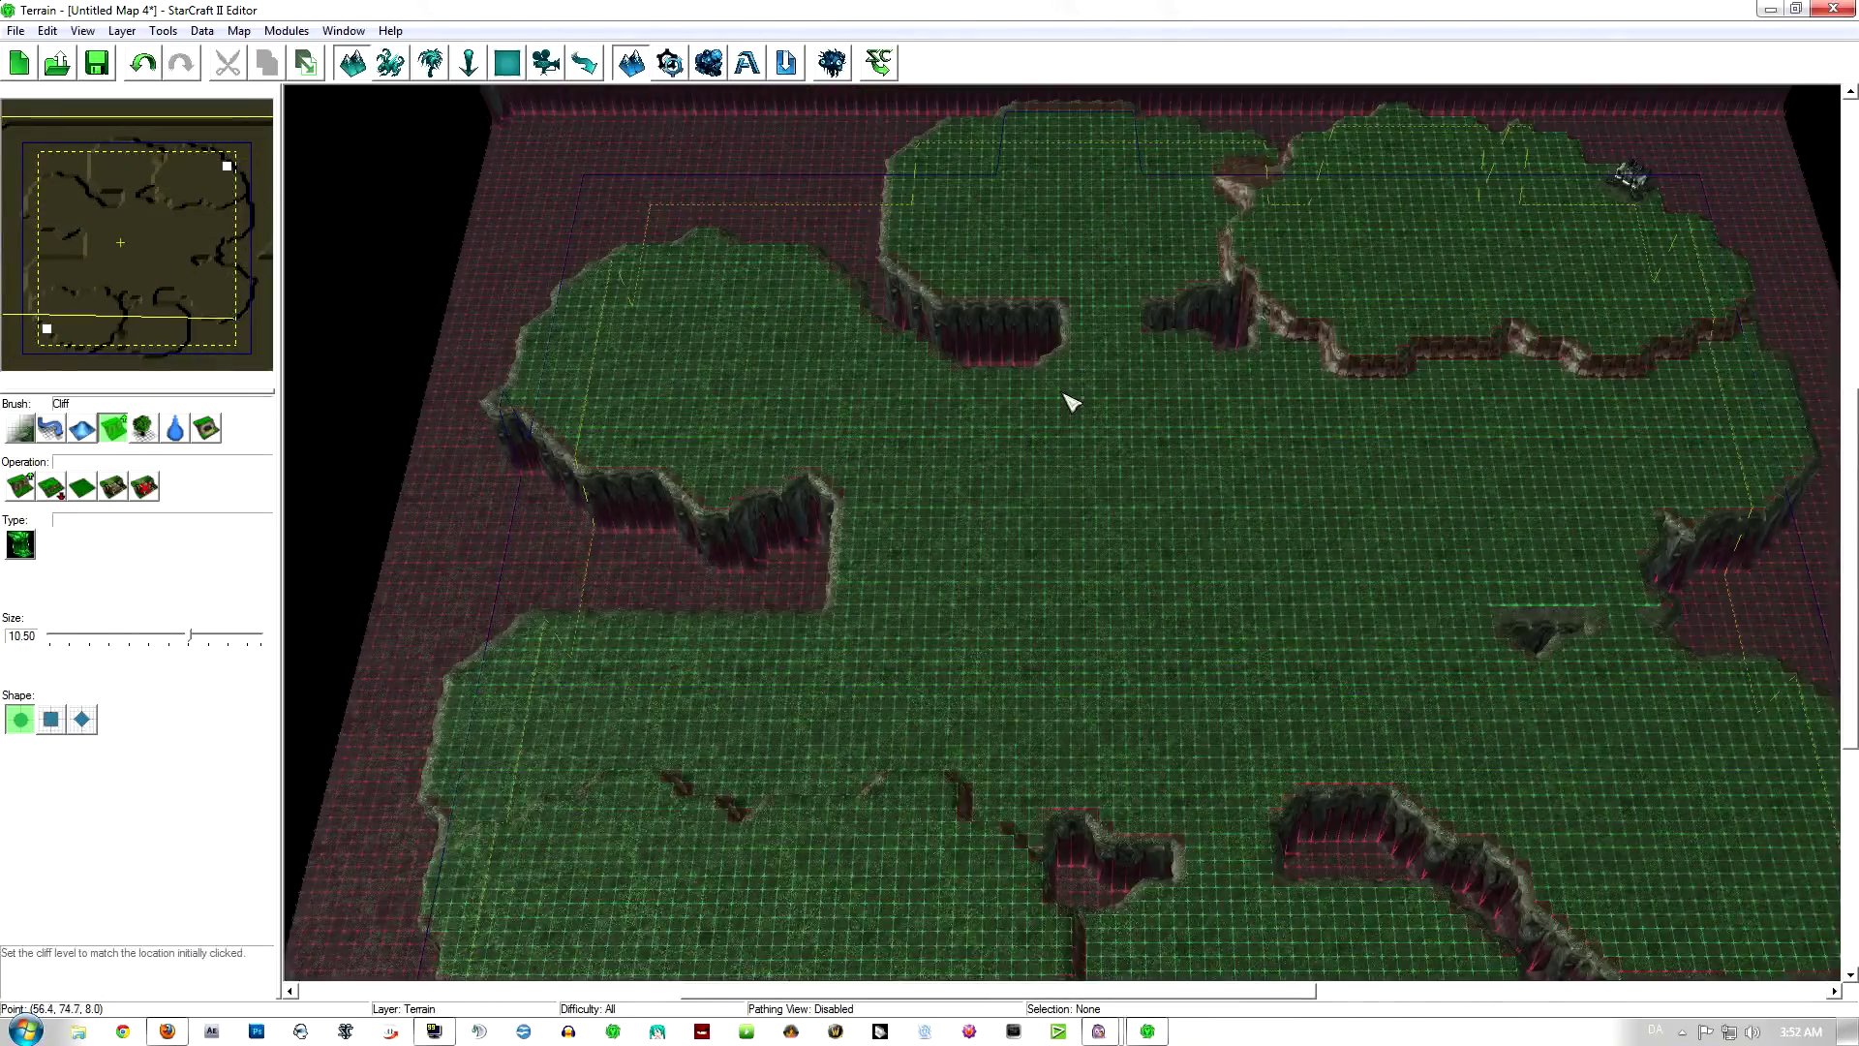
{"action": "right_click_drag", "start_coordinate": [1203, 443], "coordinate": [1192, 622]}
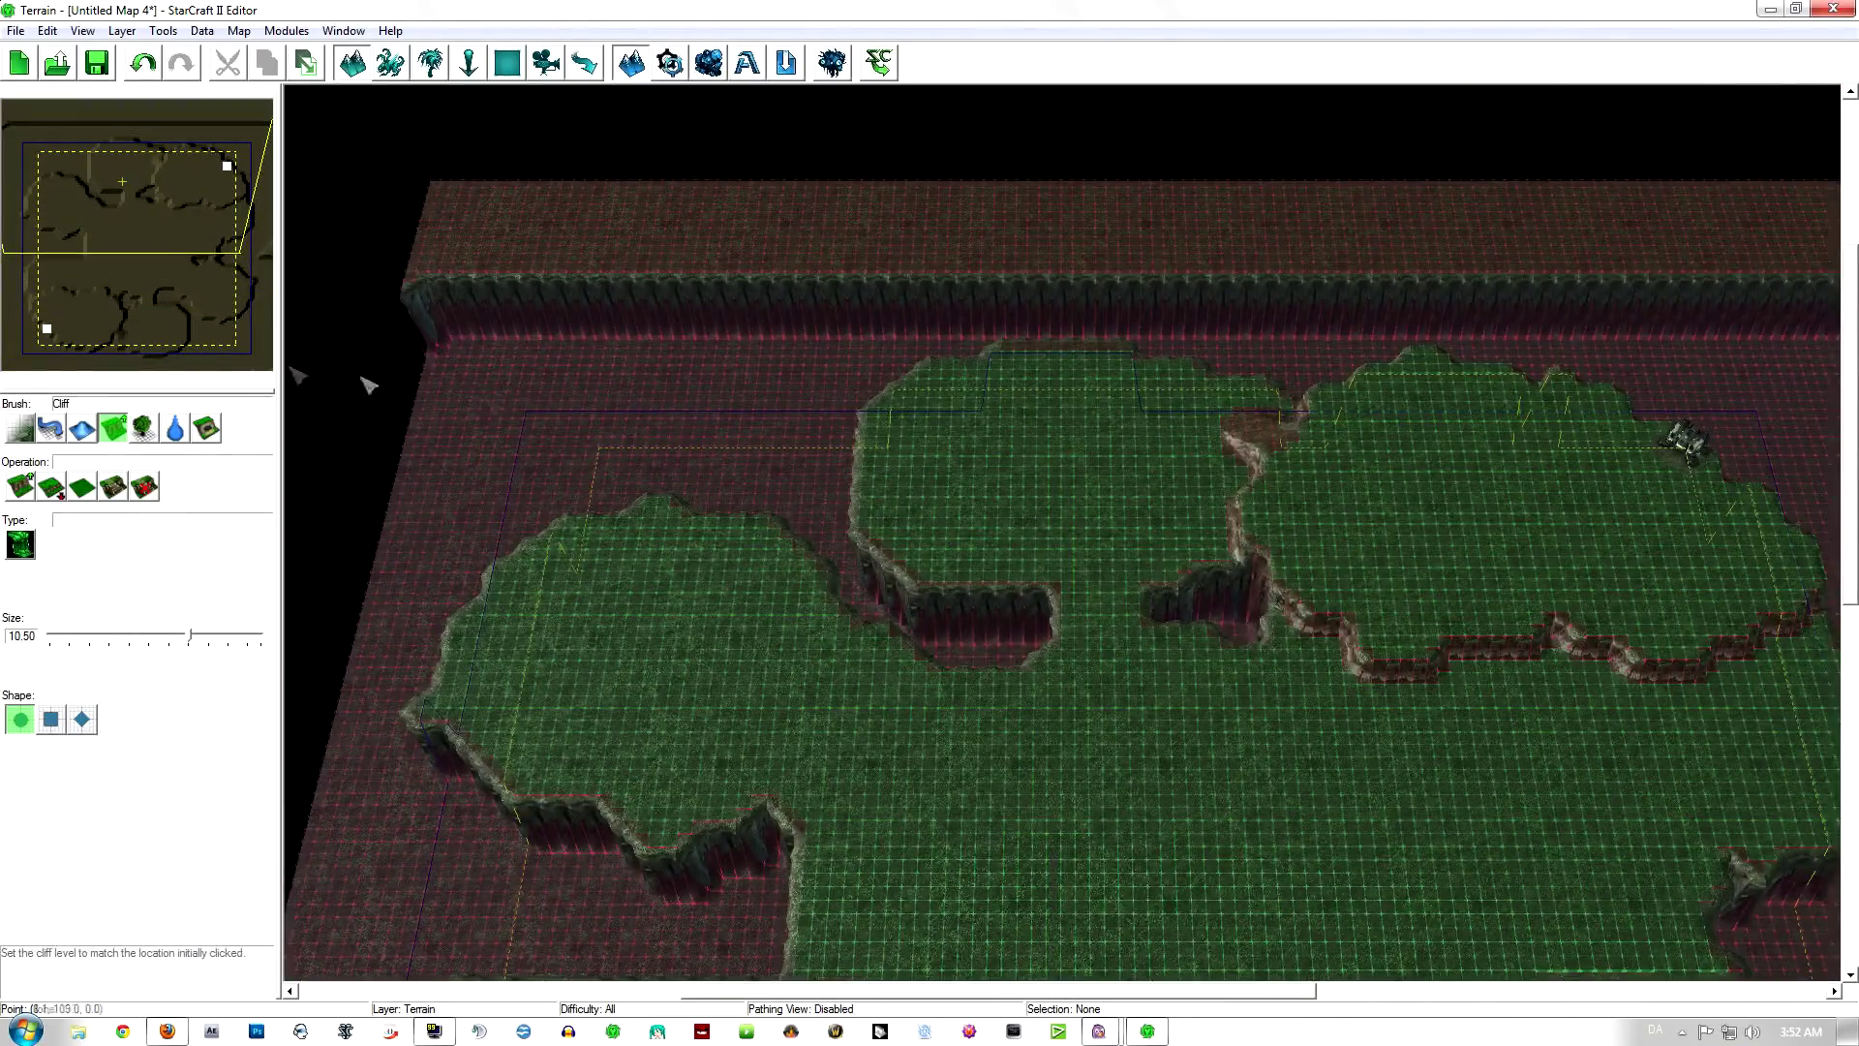
{"action": "left_click", "coordinate": [81, 488]}
{"action": "mouse_move", "coordinate": [477, 349]}
{"action": "left_mouse_down"}
{"action": "mouse_move", "coordinate": [552, 253]}
{"action": "mouse_move", "coordinate": [543, 206]}
{"action": "mouse_move", "coordinate": [637, 251]}
{"action": "mouse_move", "coordinate": [1104, 254]}
{"action": "mouse_move", "coordinate": [1456, 282]}
{"action": "mouse_move", "coordinate": [1298, 265]}
{"action": "mouse_move", "coordinate": [1494, 266]}
{"action": "left_mouse_up"}
{"action": "right_click_drag", "start_coordinate": [1494, 266], "coordinate": [1123, 319]}
{"action": "mouse_move", "coordinate": [1152, 305]}
{"action": "left_mouse_down"}
{"action": "mouse_move", "coordinate": [1387, 300]}
{"action": "mouse_move", "coordinate": [1123, 310]}
{"action": "mouse_move", "coordinate": [1278, 290]}
{"action": "mouse_move", "coordinate": [1423, 320]}
{"action": "mouse_move", "coordinate": [1496, 363]}
{"action": "mouse_move", "coordinate": [1368, 395]}
{"action": "left_mouse_up"}
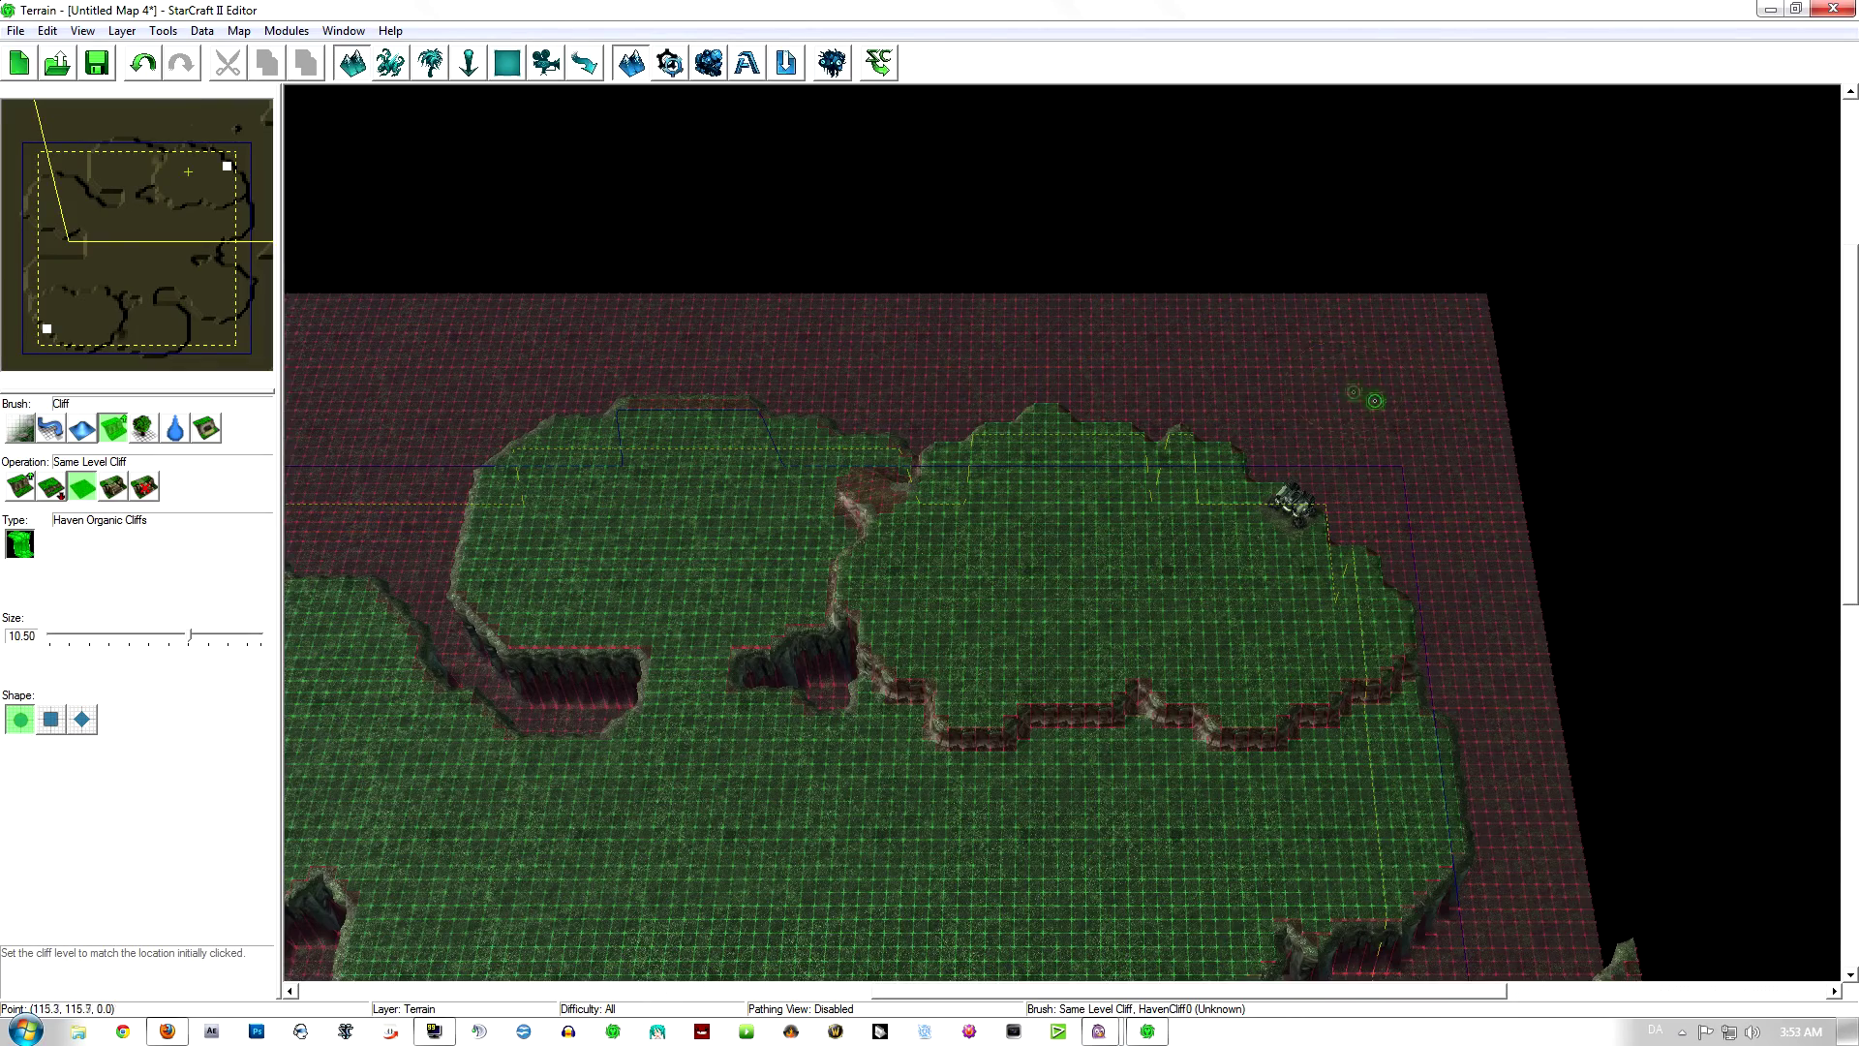
Step: Flatten the leftover raised wedge on the eastern border to trench level
{"action": "mouse_move", "coordinate": [1389, 398]}
{"action": "right_mouse_down"}
{"action": "mouse_move", "coordinate": [1237, 195]}
{"action": "mouse_move", "coordinate": [1214, 87]}
{"action": "right_mouse_up"}
{"action": "left_click_drag", "start_coordinate": [1350, 418], "coordinate": [1324, 478]}
{"action": "mouse_move", "coordinate": [1303, 342]}
{"action": "left_mouse_down"}
{"action": "mouse_move", "coordinate": [1342, 520]}
{"action": "mouse_move", "coordinate": [1298, 514]}
{"action": "left_mouse_up"}
Step: Examine the southwestern plateau's edge, the western and eastern trenches and the central ground where the two halves meet
{"action": "scroll", "coordinate": [1276, 479], "scroll_direction": "down", "scroll_amount": 3}
{"action": "right_click_drag", "start_coordinate": [1276, 479], "coordinate": [1743, 315]}
{"action": "right_click_drag", "start_coordinate": [852, 426], "coordinate": [1278, 428]}
{"action": "scroll", "coordinate": [1152, 494], "scroll_direction": "up", "scroll_amount": 5}
{"action": "right_click_drag", "start_coordinate": [899, 699], "coordinate": [1065, 401]}
{"action": "scroll", "coordinate": [1020, 589], "scroll_direction": "up", "scroll_amount": 2}
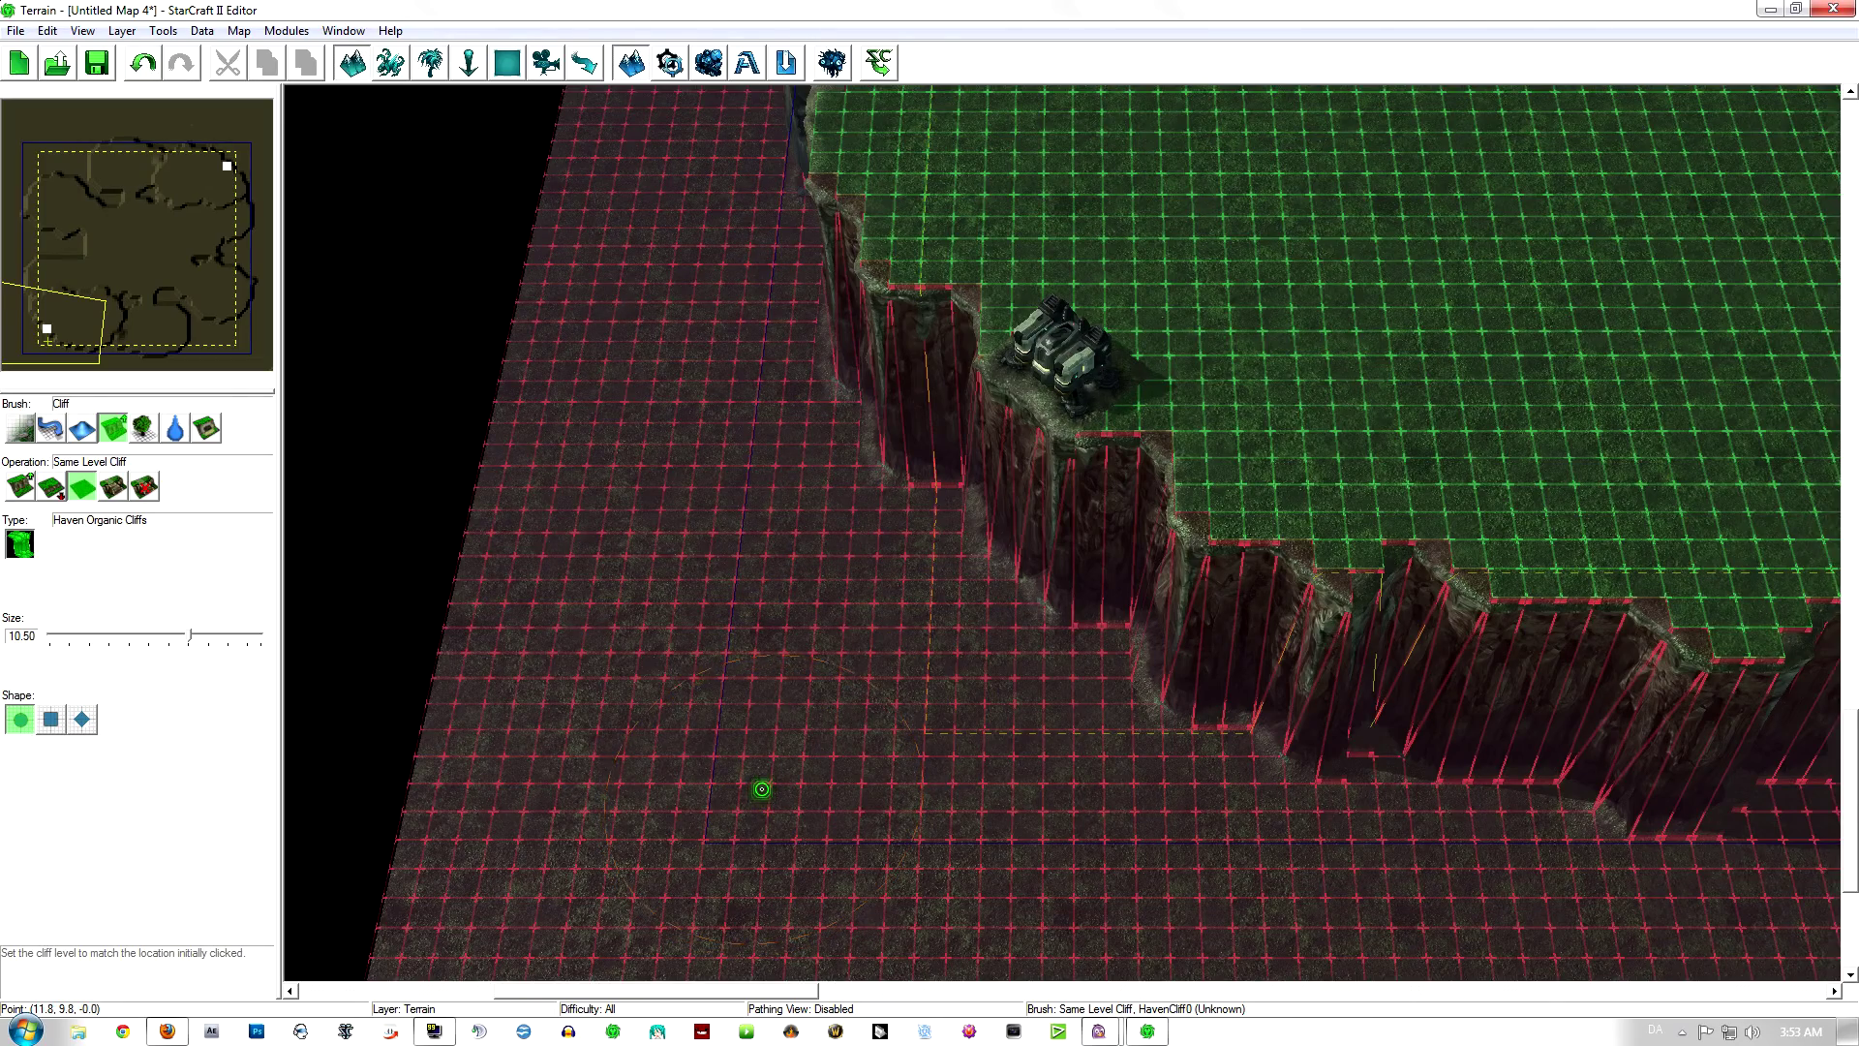
{"action": "right_click_drag", "start_coordinate": [1199, 612], "coordinate": [1074, 601]}
{"action": "right_click_drag", "start_coordinate": [1207, 508], "coordinate": [948, 590]}
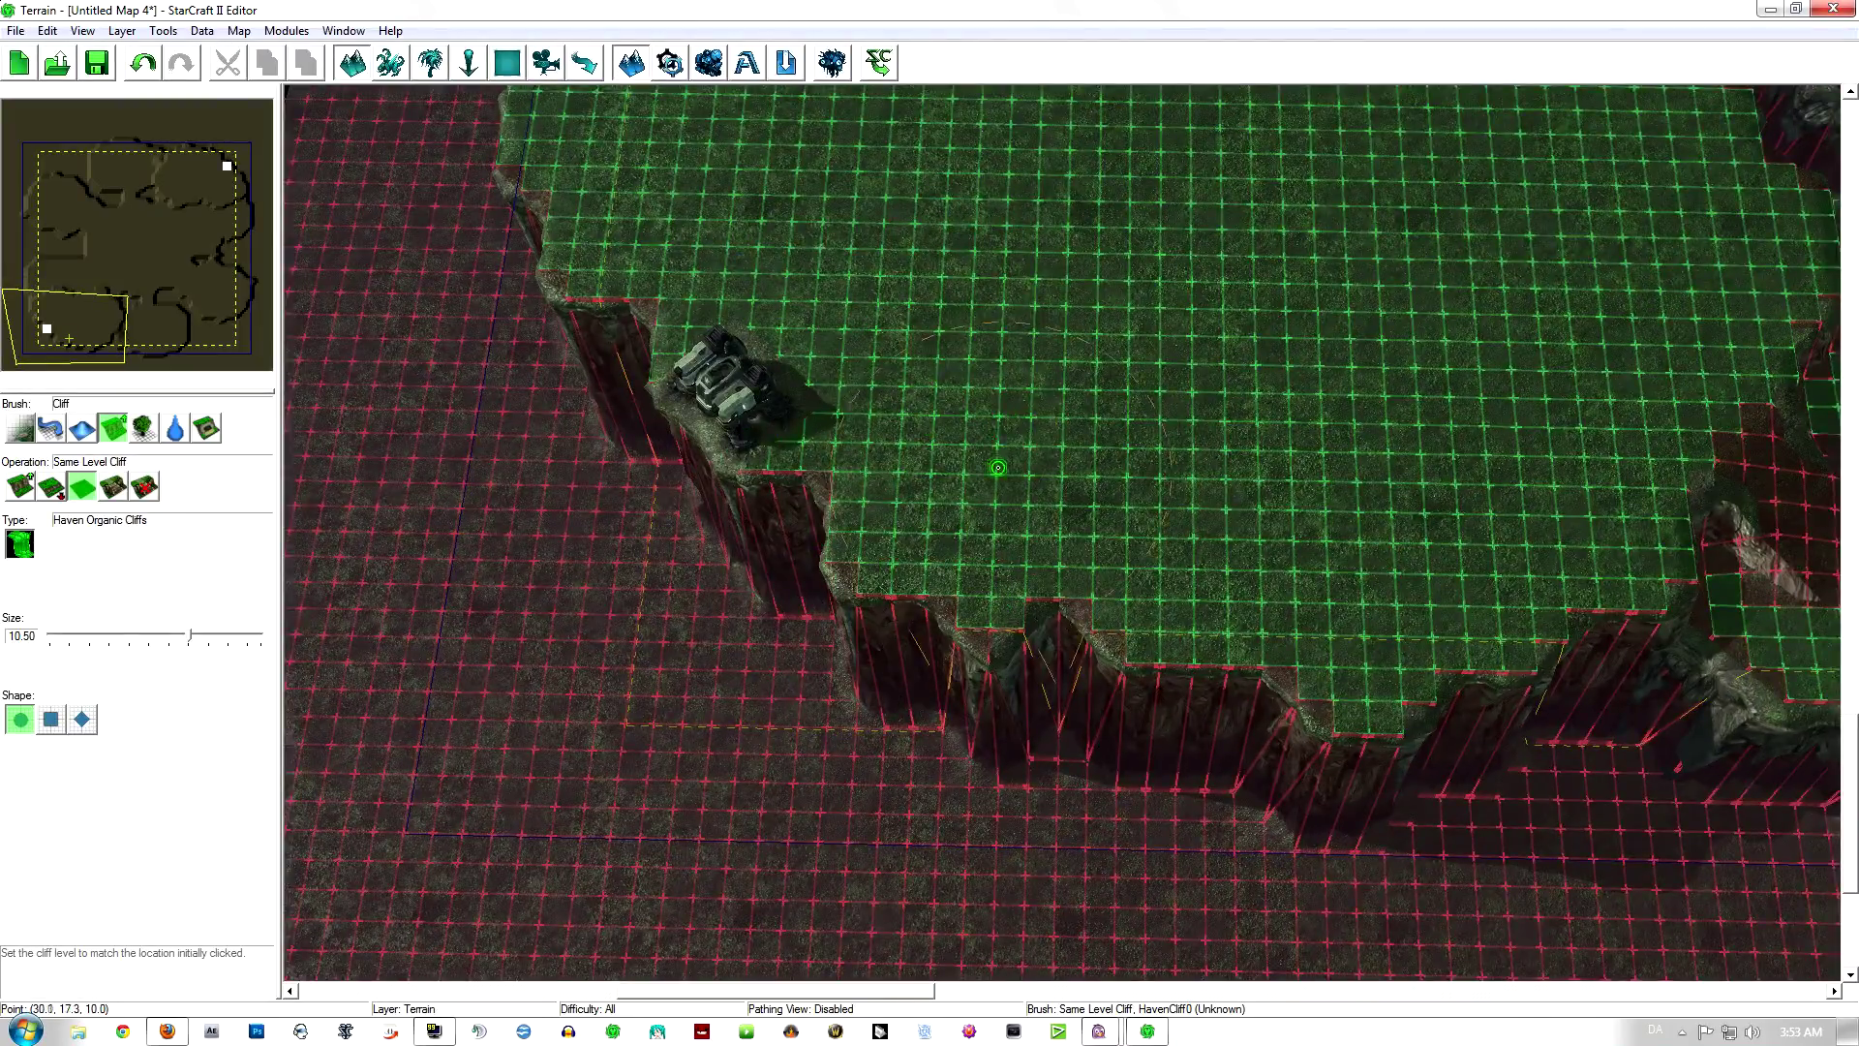
{"action": "scroll", "coordinate": [998, 467], "scroll_direction": "down", "scroll_amount": 5}
{"action": "right_click_drag", "start_coordinate": [1084, 374], "coordinate": [978, 719]}
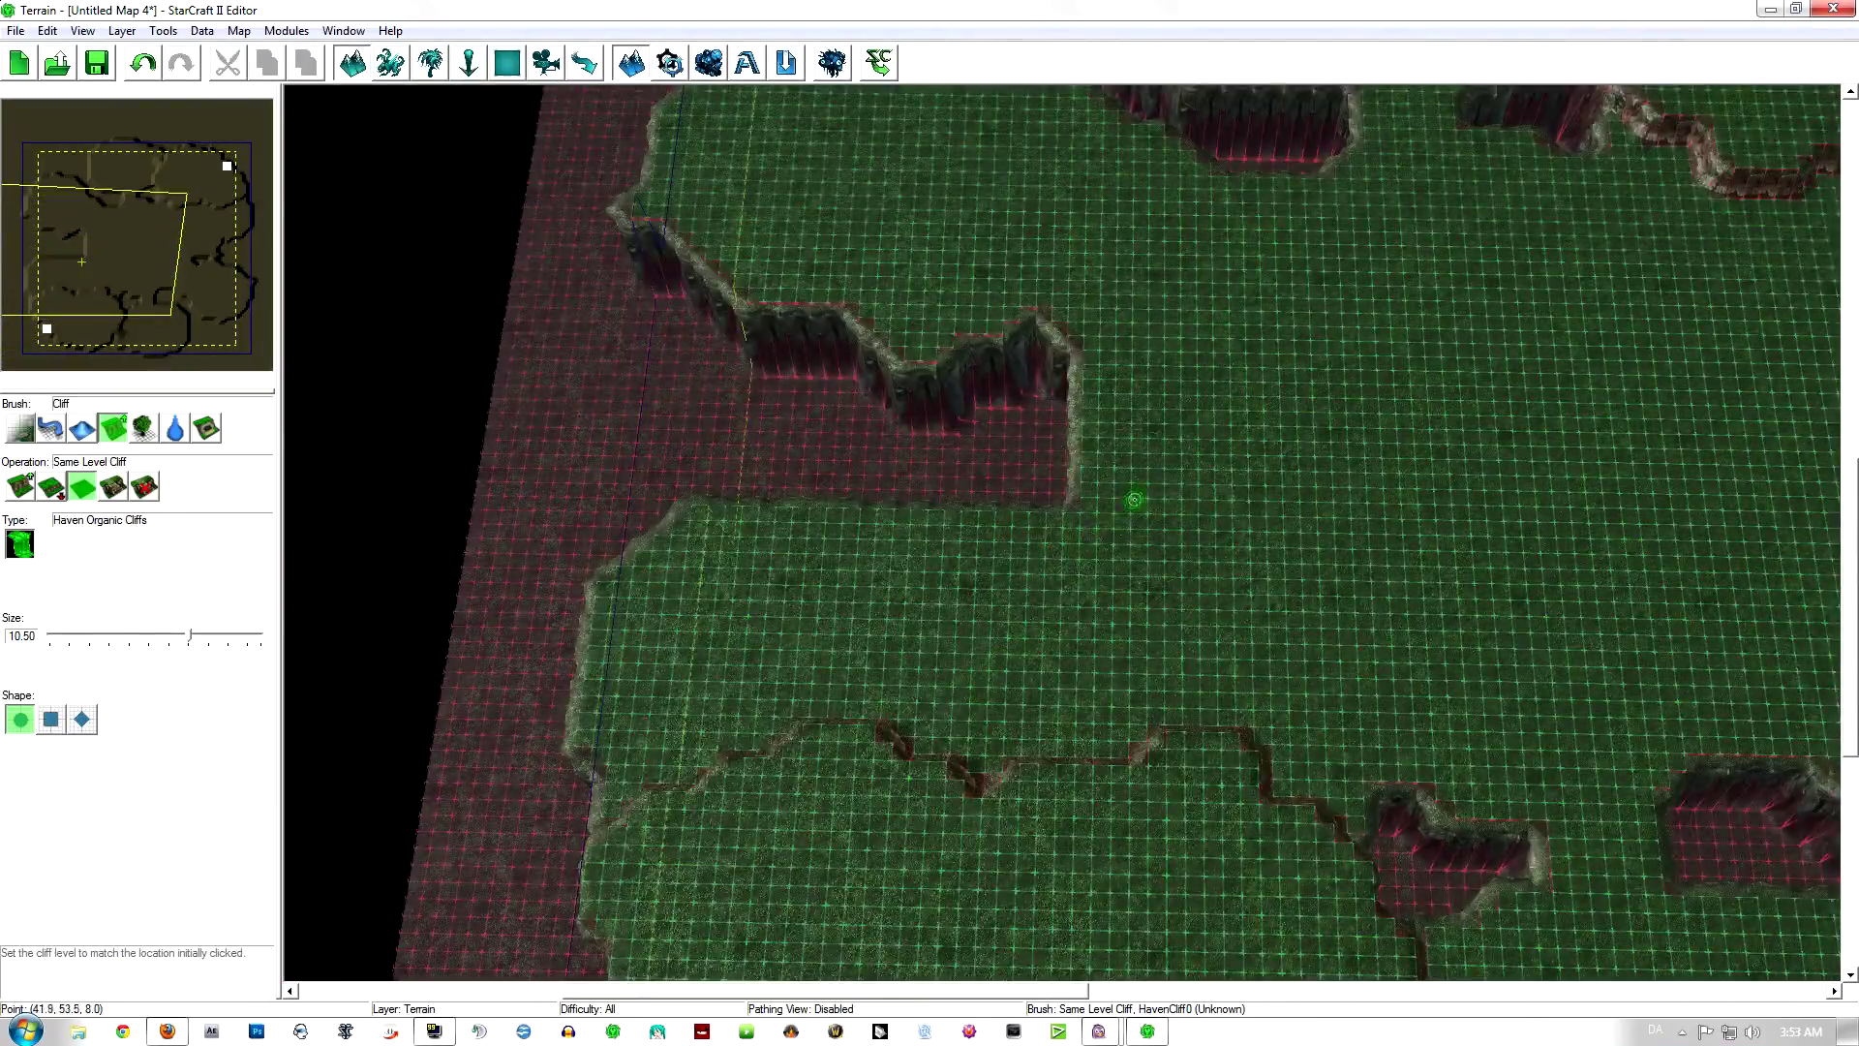
{"action": "right_click_drag", "start_coordinate": [1134, 500], "coordinate": [676, 432]}
{"action": "right_click_drag", "start_coordinate": [1103, 336], "coordinate": [701, 448]}
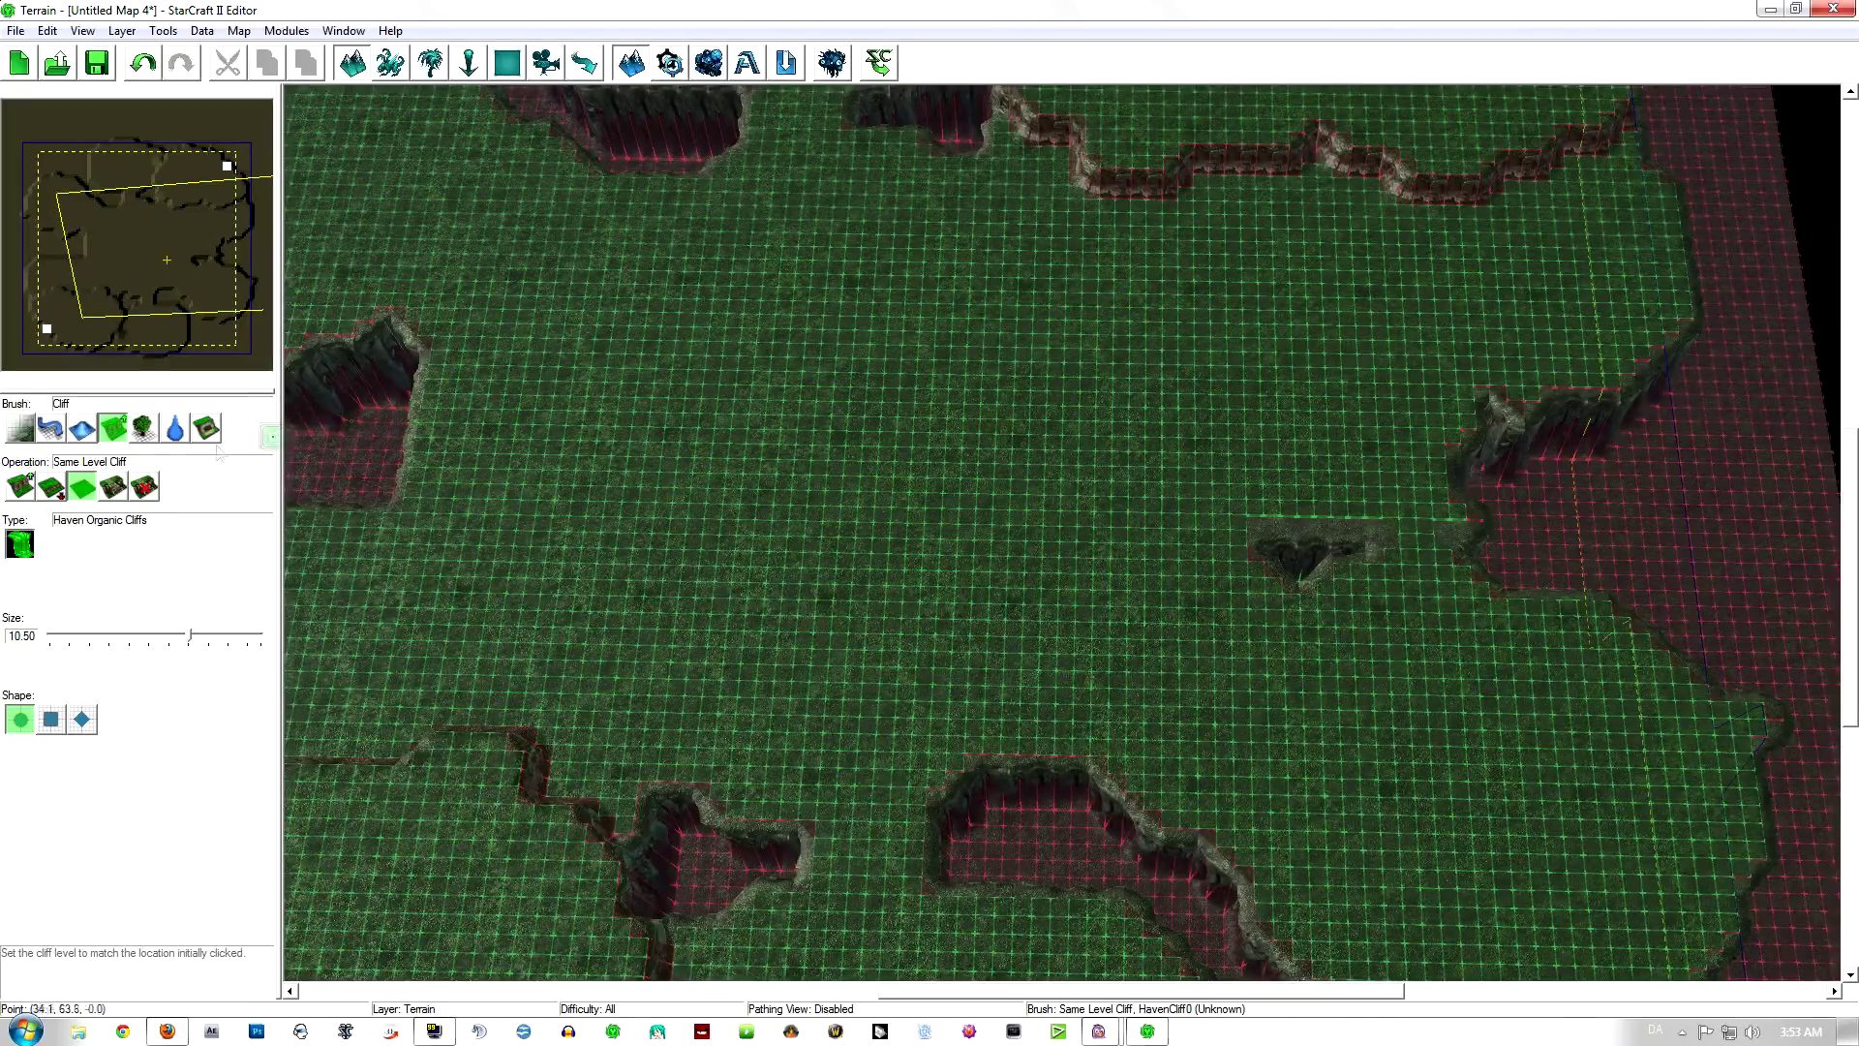
{"action": "right_click_drag", "start_coordinate": [937, 206], "coordinate": [803, 628]}
{"action": "right_click_drag", "start_coordinate": [1051, 538], "coordinate": [1255, 461]}
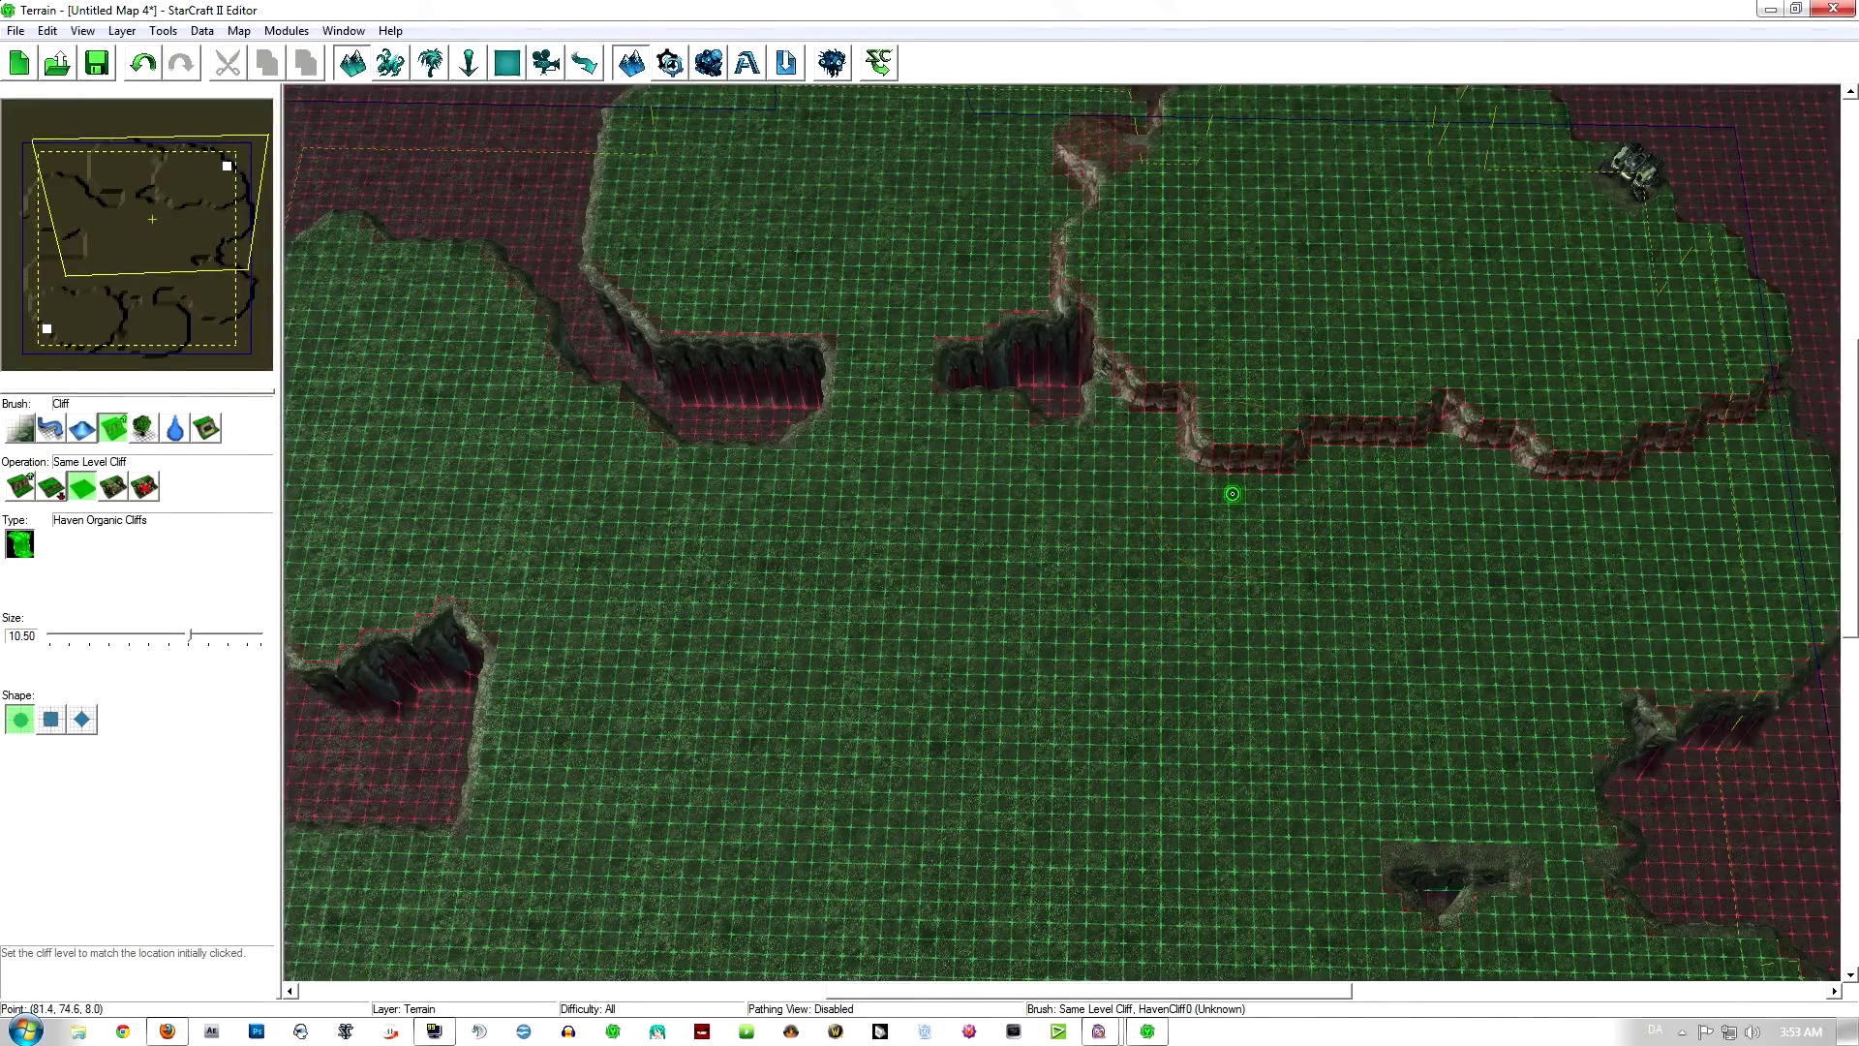
{"action": "right_click_drag", "start_coordinate": [1250, 546], "coordinate": [1258, 468]}
Step: Hide the red and green grid overlay and build up the western trench's southern edge at ground level with Same Level Cliff
{"action": "key", "text": "p"}
{"action": "scroll", "coordinate": [1257, 467], "scroll_direction": "down", "scroll_amount": 5}
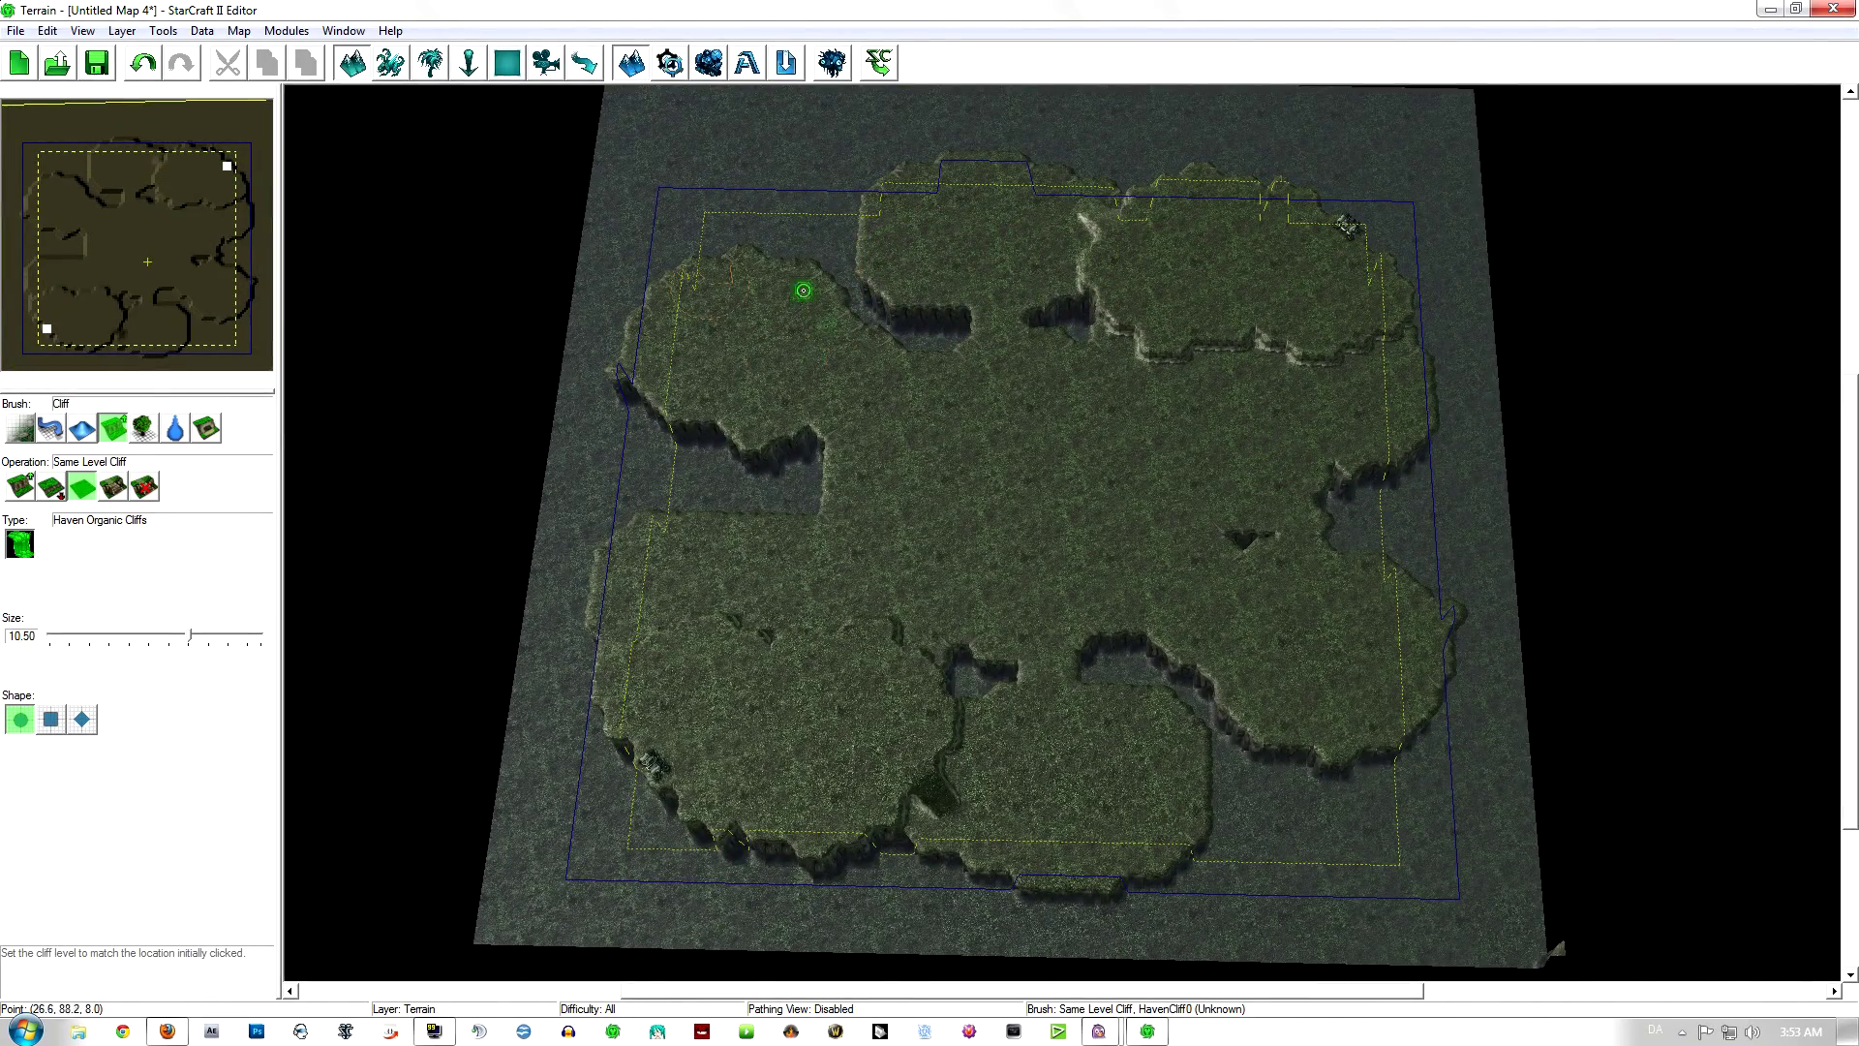
{"action": "scroll", "coordinate": [1050, 537], "scroll_direction": "up", "scroll_amount": 5}
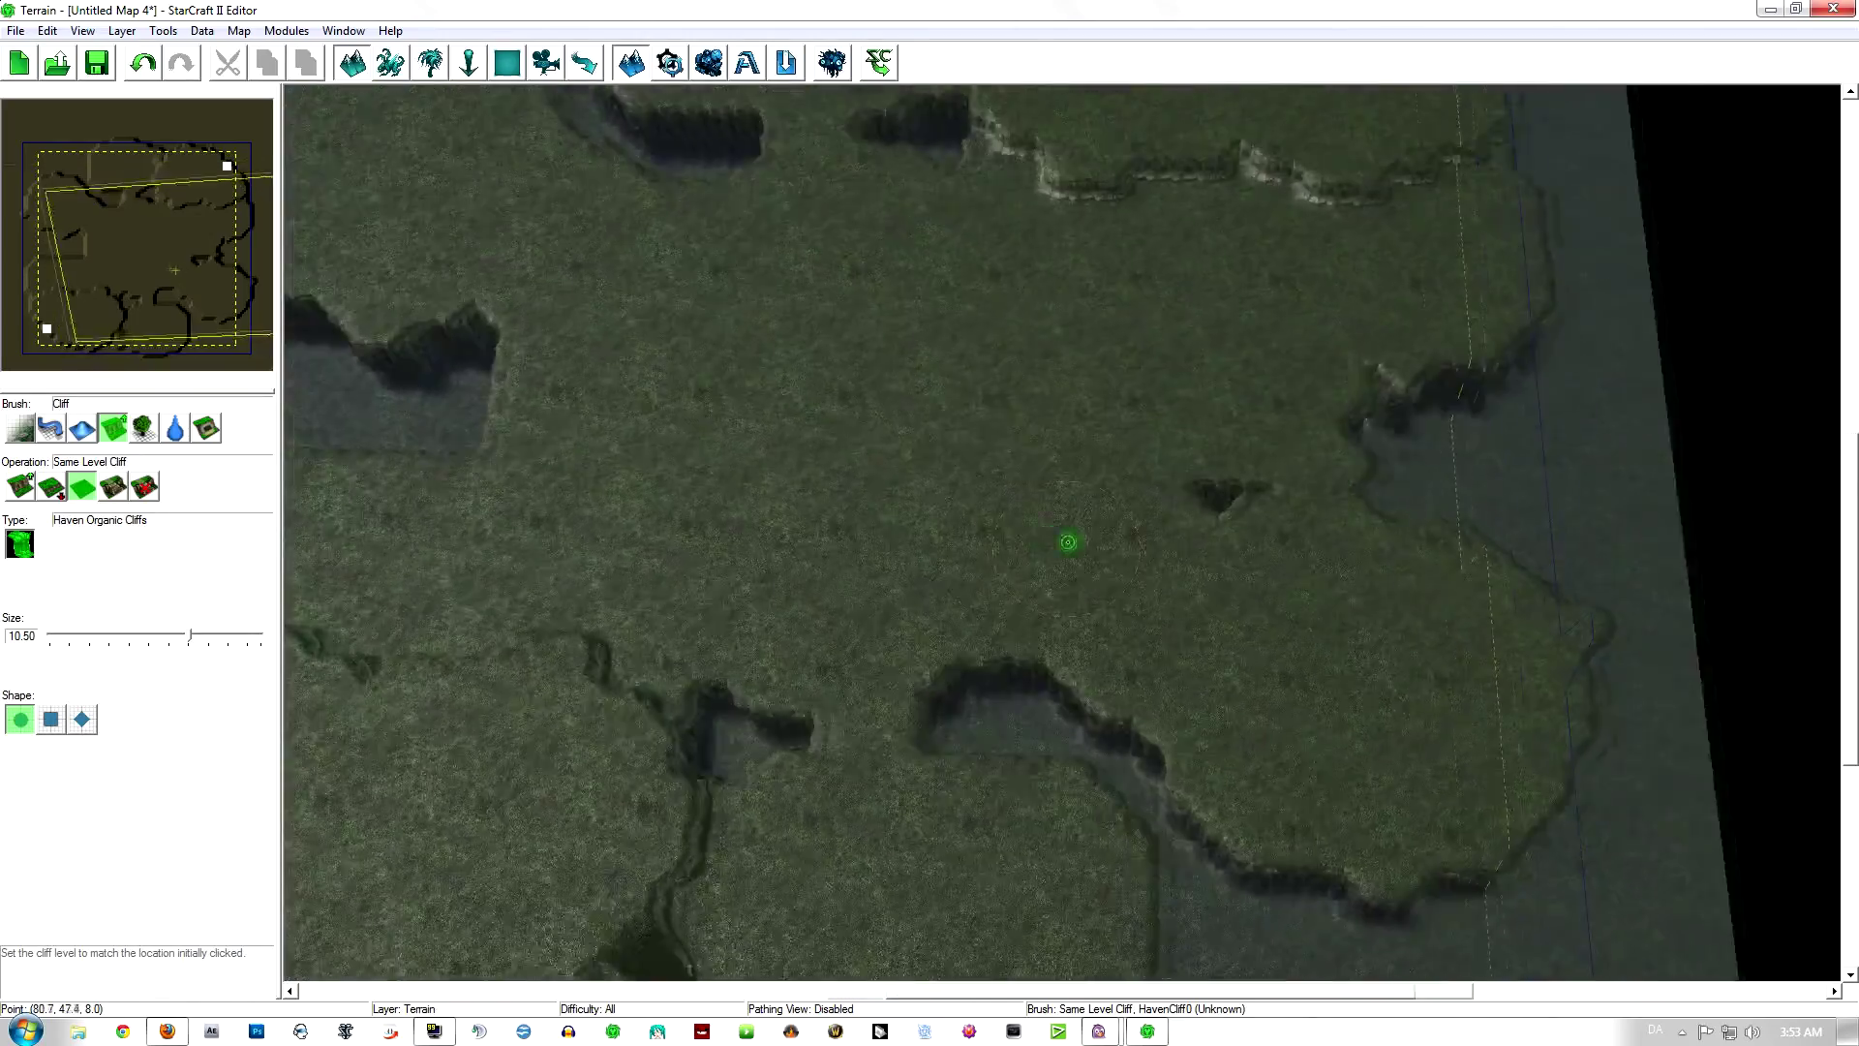
{"action": "right_click_drag", "start_coordinate": [788, 490], "coordinate": [950, 530]}
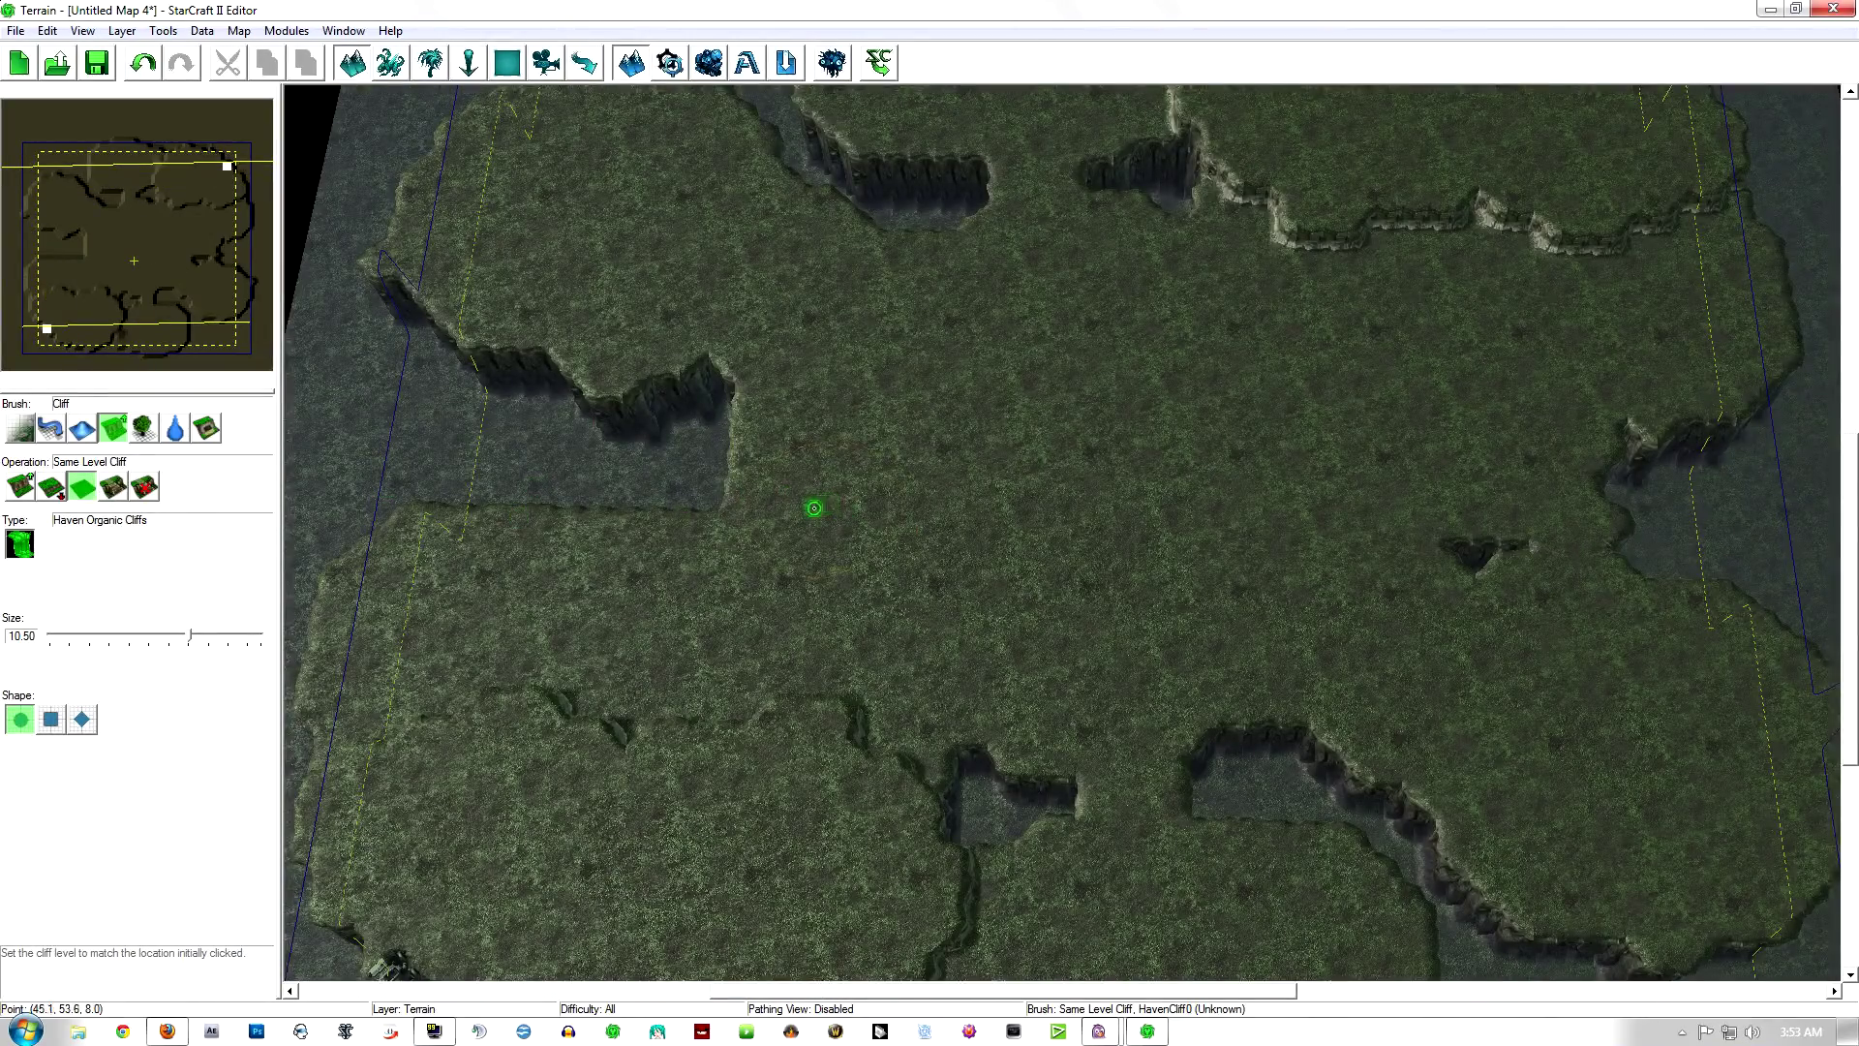
{"action": "mouse_move", "coordinate": [767, 529]}
{"action": "left_mouse_down"}
{"action": "mouse_move", "coordinate": [684, 543]}
{"action": "mouse_move", "coordinate": [486, 514]}
{"action": "left_mouse_up"}
Step: Extend the eastern trench westward through the small pit with Same Level Cliff, and touch up the western trench's inner end
{"action": "right_click_drag", "start_coordinate": [987, 556], "coordinate": [795, 526]}
{"action": "mouse_move", "coordinate": [1419, 523]}
{"action": "left_mouse_down"}
{"action": "mouse_move", "coordinate": [1461, 519]}
{"action": "mouse_move", "coordinate": [1207, 523]}
{"action": "mouse_move", "coordinate": [1131, 444]}
{"action": "left_mouse_up"}
{"action": "right_click_drag", "start_coordinate": [1040, 524], "coordinate": [1232, 555]}
{"action": "left_click_drag", "start_coordinate": [772, 391], "coordinate": [756, 439]}
Step: Touch up the eastern trench's northern edge and round off the western trench's inner end at trench level
{"action": "mouse_move", "coordinate": [1278, 505]}
{"action": "right_mouse_down"}
{"action": "mouse_move", "coordinate": [1205, 500]}
{"action": "mouse_move", "coordinate": [1195, 647]}
{"action": "right_mouse_up"}
{"action": "scroll", "coordinate": [1205, 499], "scroll_direction": "down", "scroll_amount": 3}
{"action": "scroll", "coordinate": [1205, 497], "scroll_direction": "down", "scroll_amount": 2}
{"action": "right_click_drag", "start_coordinate": [1239, 542], "coordinate": [1235, 560]}
{"action": "mouse_move", "coordinate": [1361, 472]}
{"action": "left_mouse_down"}
{"action": "mouse_move", "coordinate": [1424, 444]}
{"action": "mouse_move", "coordinate": [1354, 441]}
{"action": "left_mouse_up"}
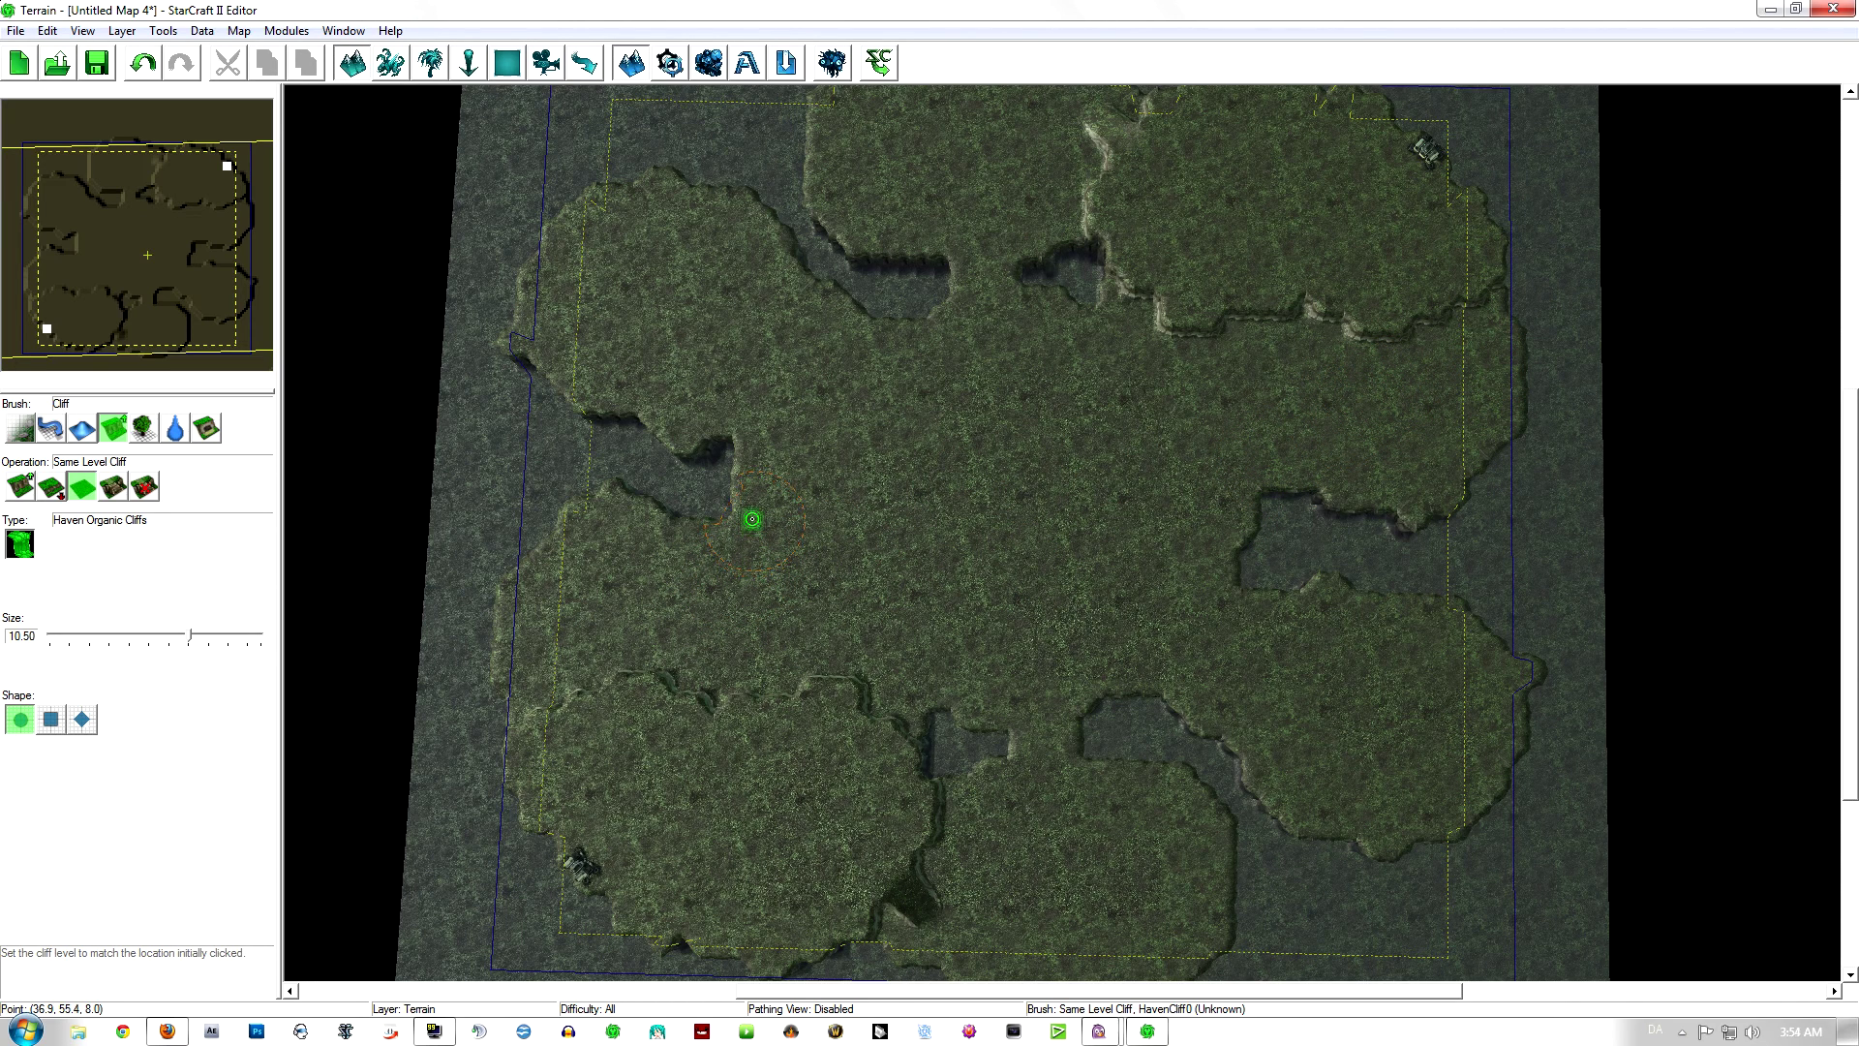
{"action": "left_click", "coordinate": [730, 495]}
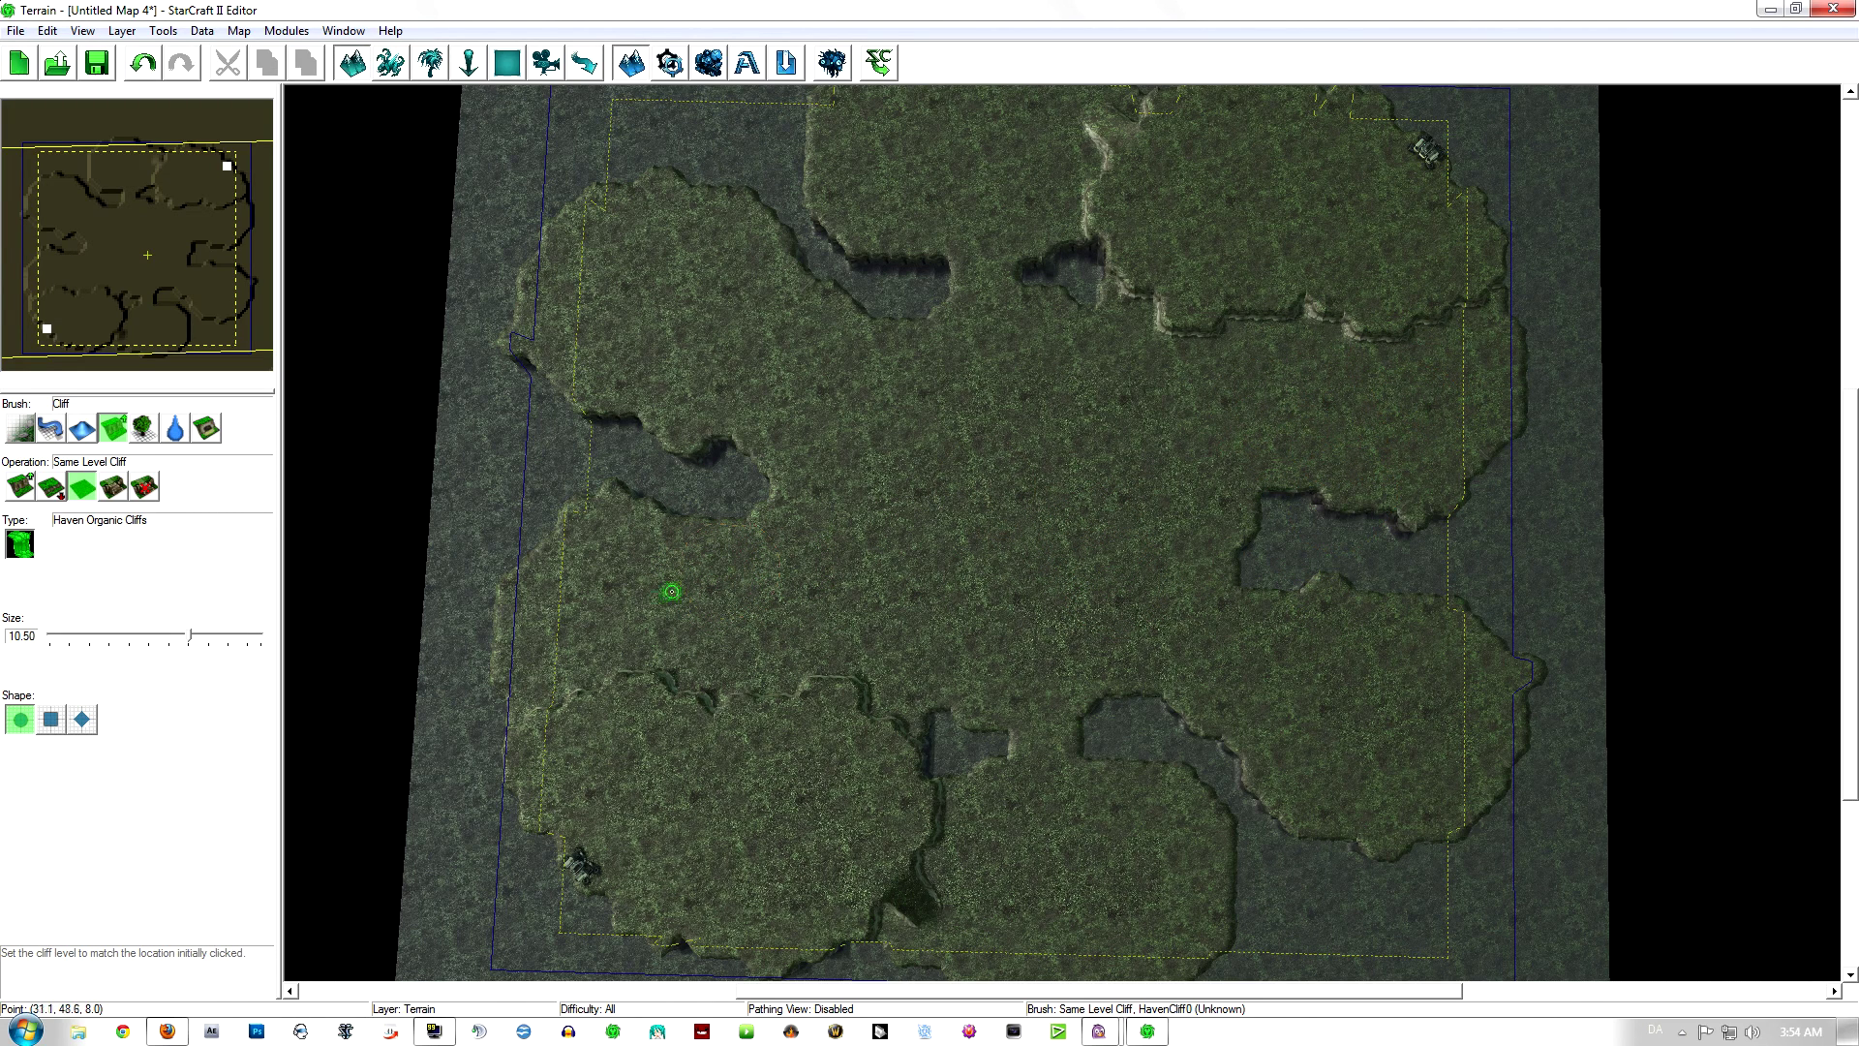
Step: Raise a wide plateau across the open centre of the map with Raise Cliff at brush size 10.50
{"action": "scroll", "coordinate": [1063, 585], "scroll_direction": "up", "scroll_amount": 5}
{"action": "right_click_drag", "start_coordinate": [1035, 588], "coordinate": [1051, 232]}
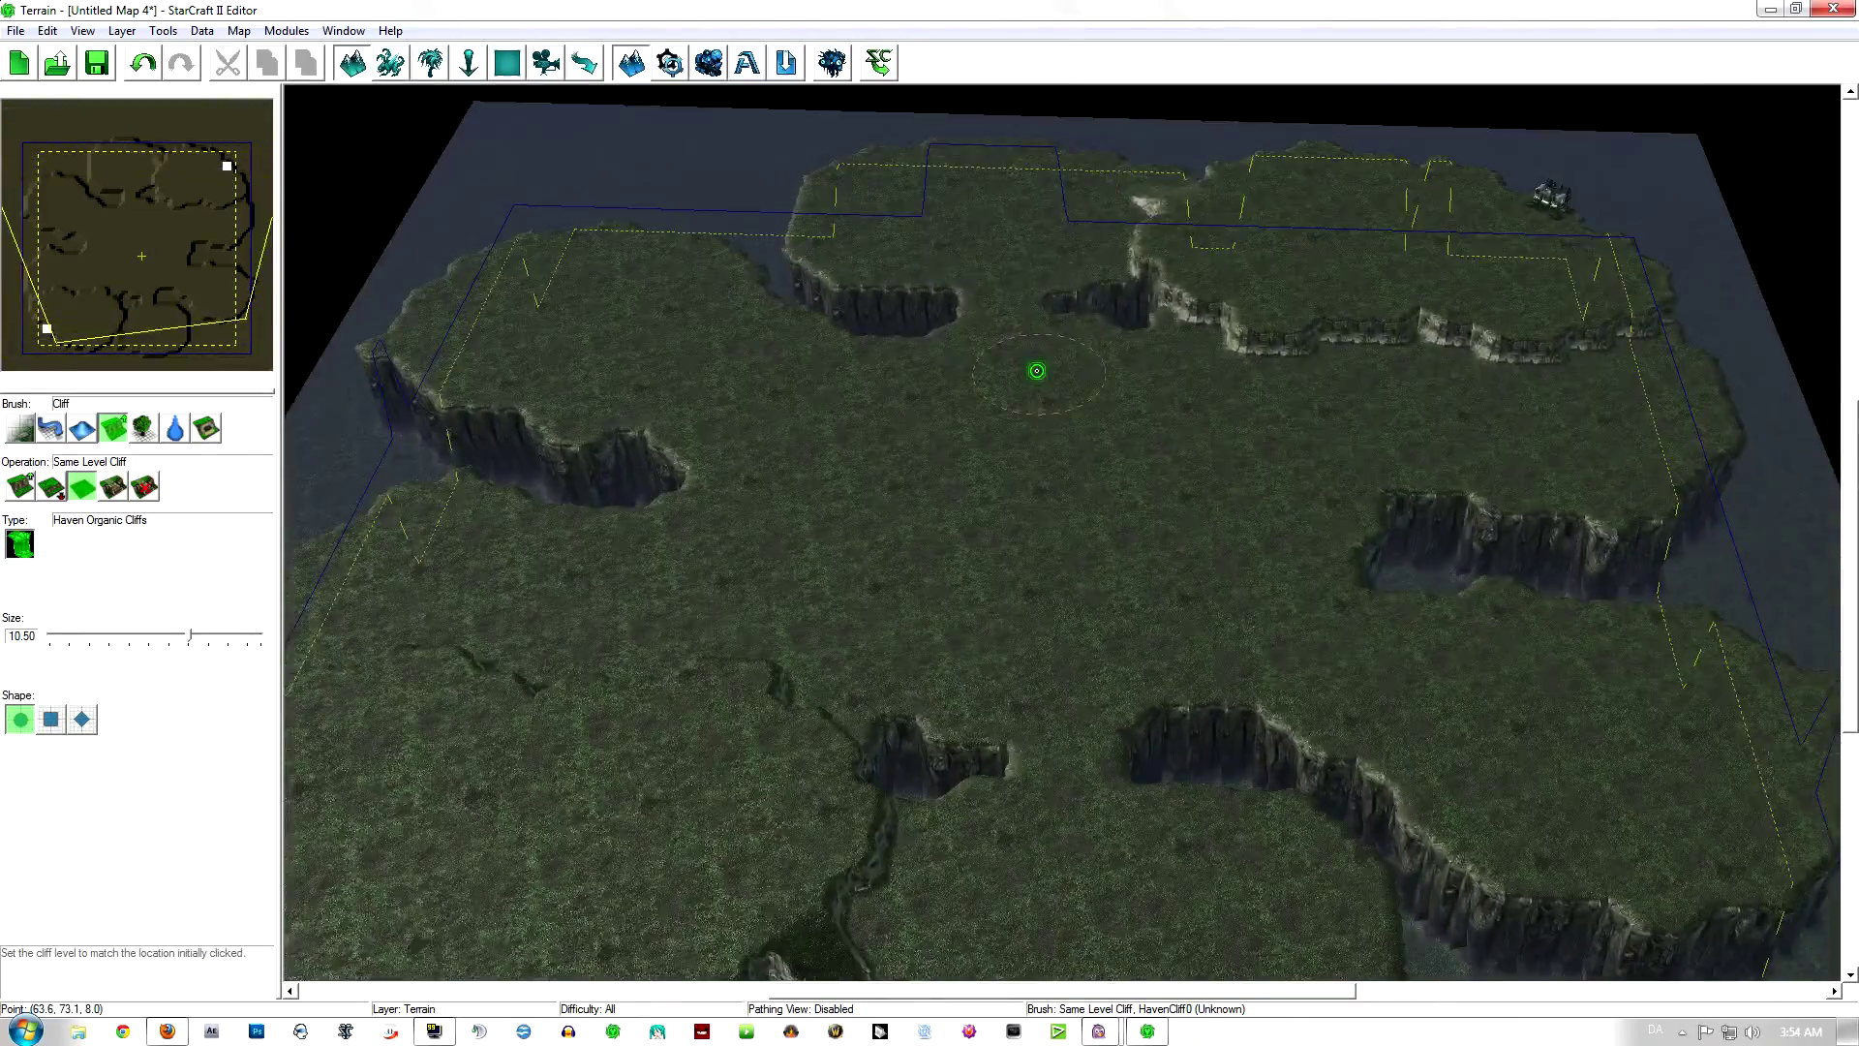
{"action": "scroll", "coordinate": [1036, 370], "scroll_direction": "up", "scroll_amount": 10}
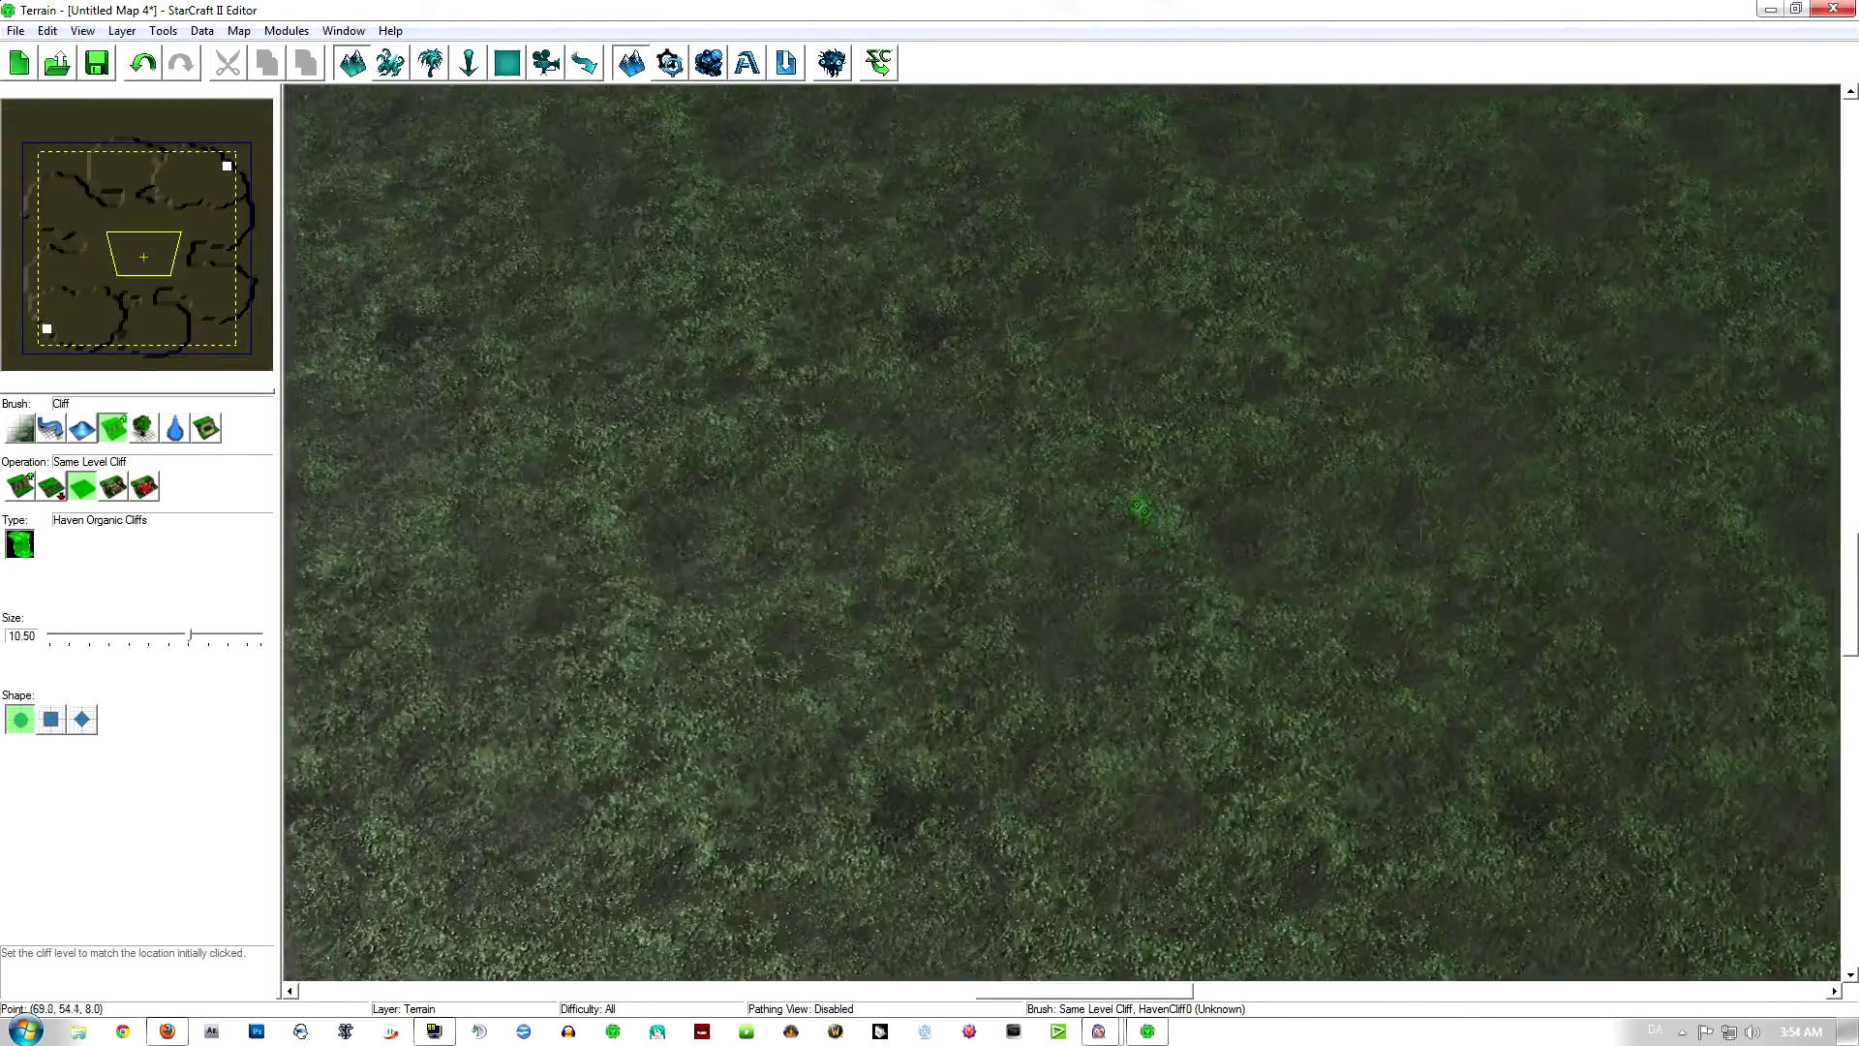
{"action": "scroll", "coordinate": [1151, 518], "scroll_direction": "down", "scroll_amount": 10}
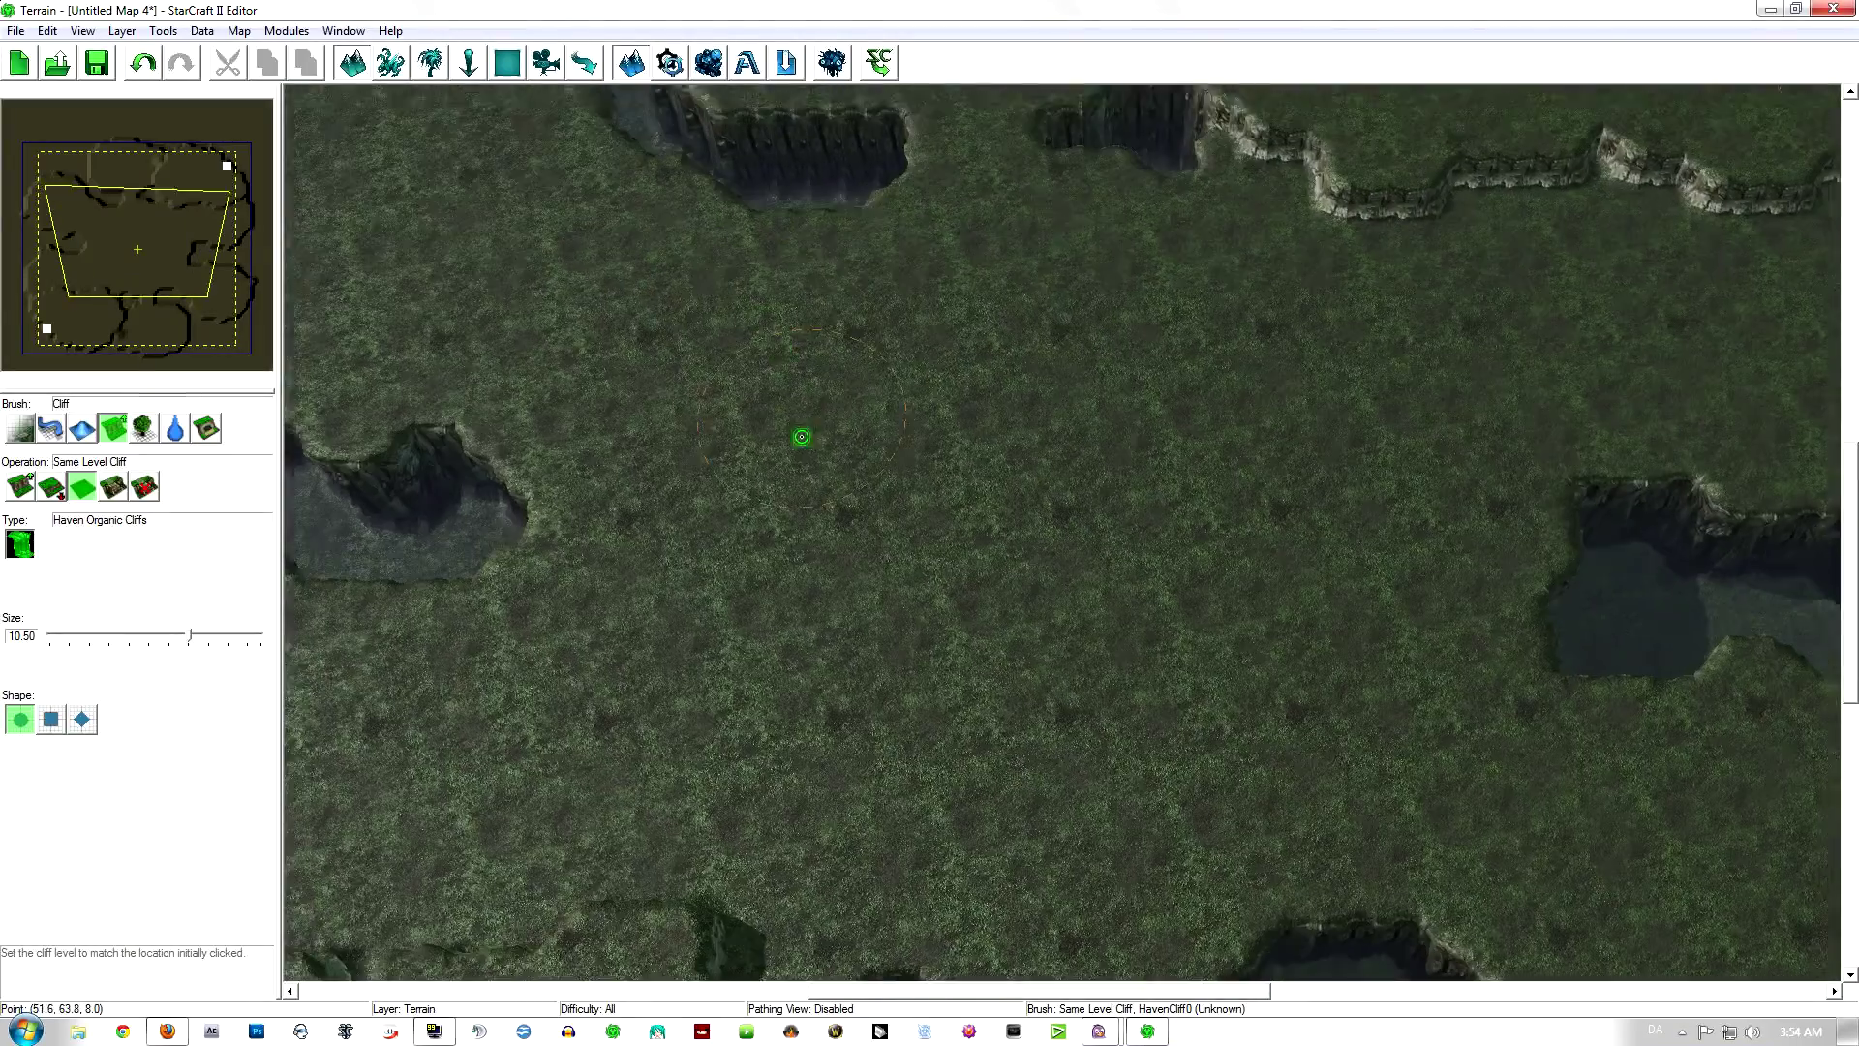
{"action": "left_click", "coordinate": [20, 486]}
{"action": "mouse_move", "coordinate": [1259, 559]}
{"action": "left_mouse_down"}
{"action": "mouse_move", "coordinate": [1274, 565]}
{"action": "mouse_move", "coordinate": [788, 511]}
{"action": "mouse_move", "coordinate": [994, 549]}
{"action": "left_mouse_up"}
Step: Extend the central plateau at its western end and trim the bulge on its southern edge with Same Level Cliff
{"action": "left_click", "coordinate": [83, 486]}
{"action": "left_click_drag", "start_coordinate": [835, 523], "coordinate": [846, 499]}
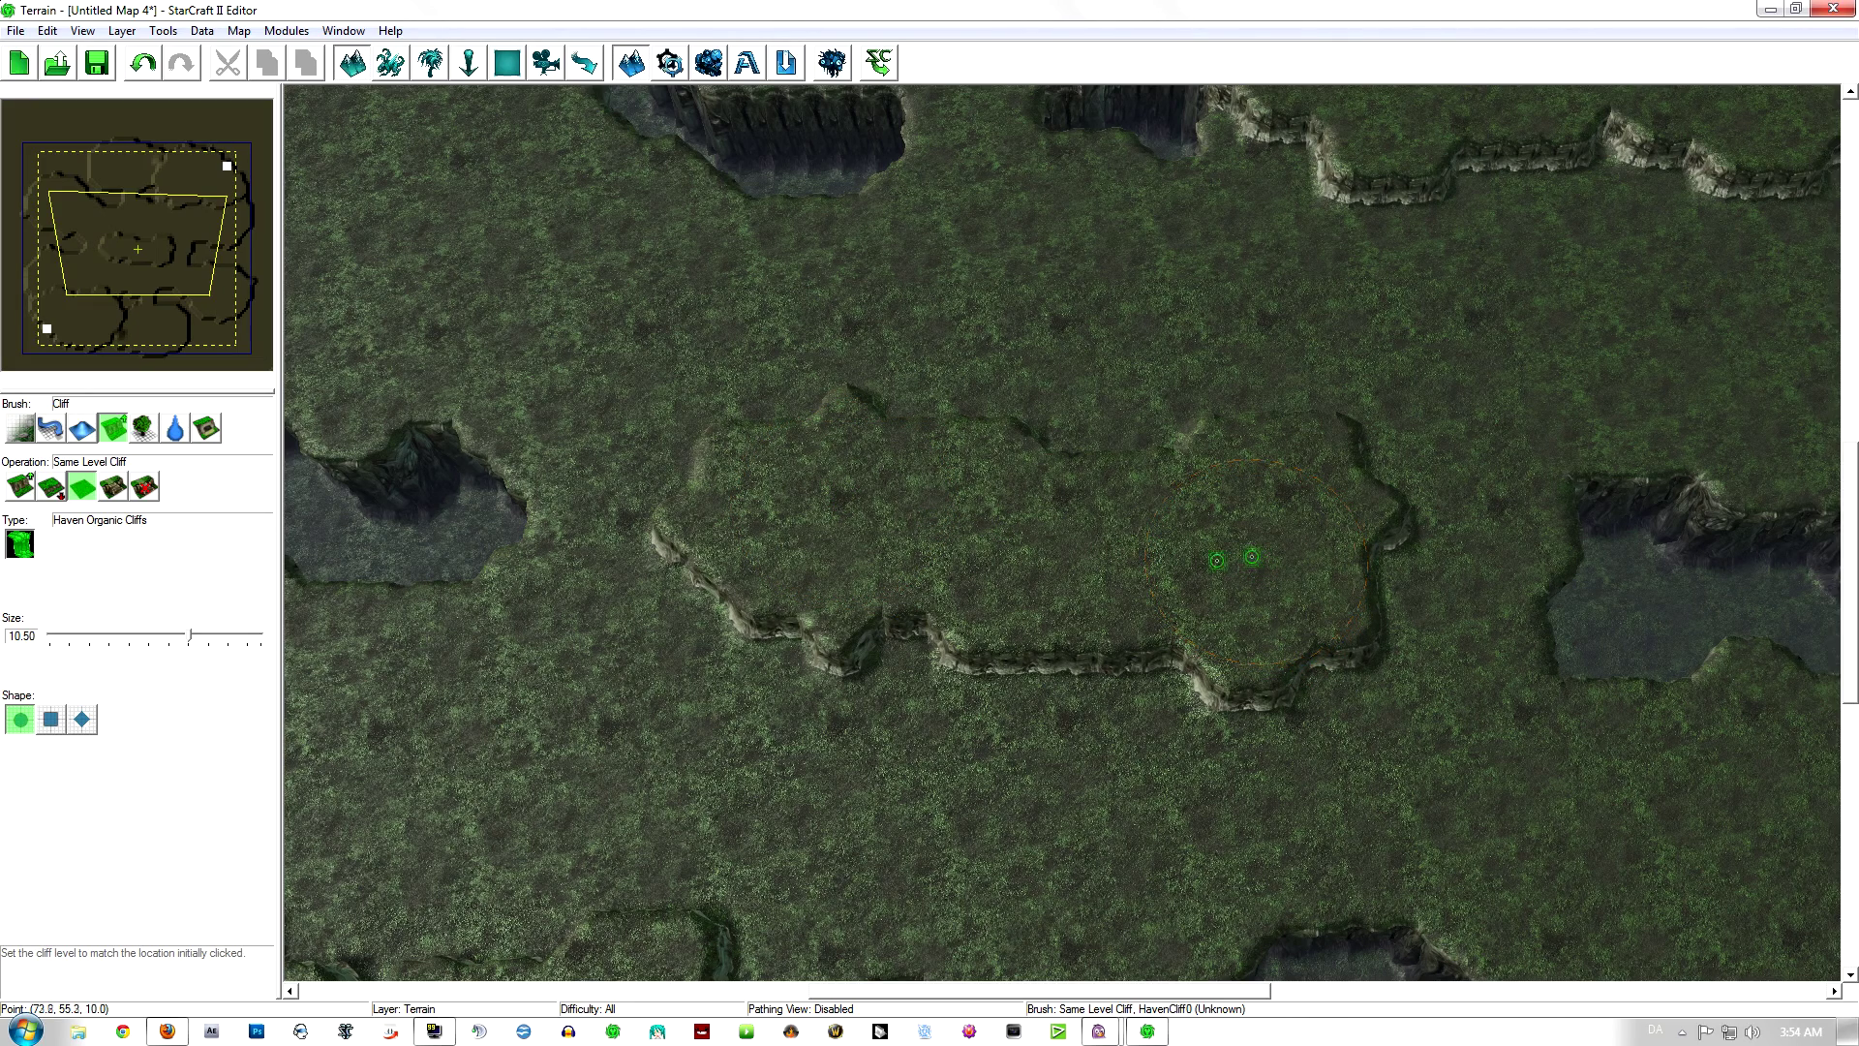
{"action": "mouse_move", "coordinate": [1180, 744]}
{"action": "left_mouse_down"}
{"action": "mouse_move", "coordinate": [1270, 771]}
{"action": "mouse_move", "coordinate": [1143, 697]}
{"action": "left_mouse_up"}
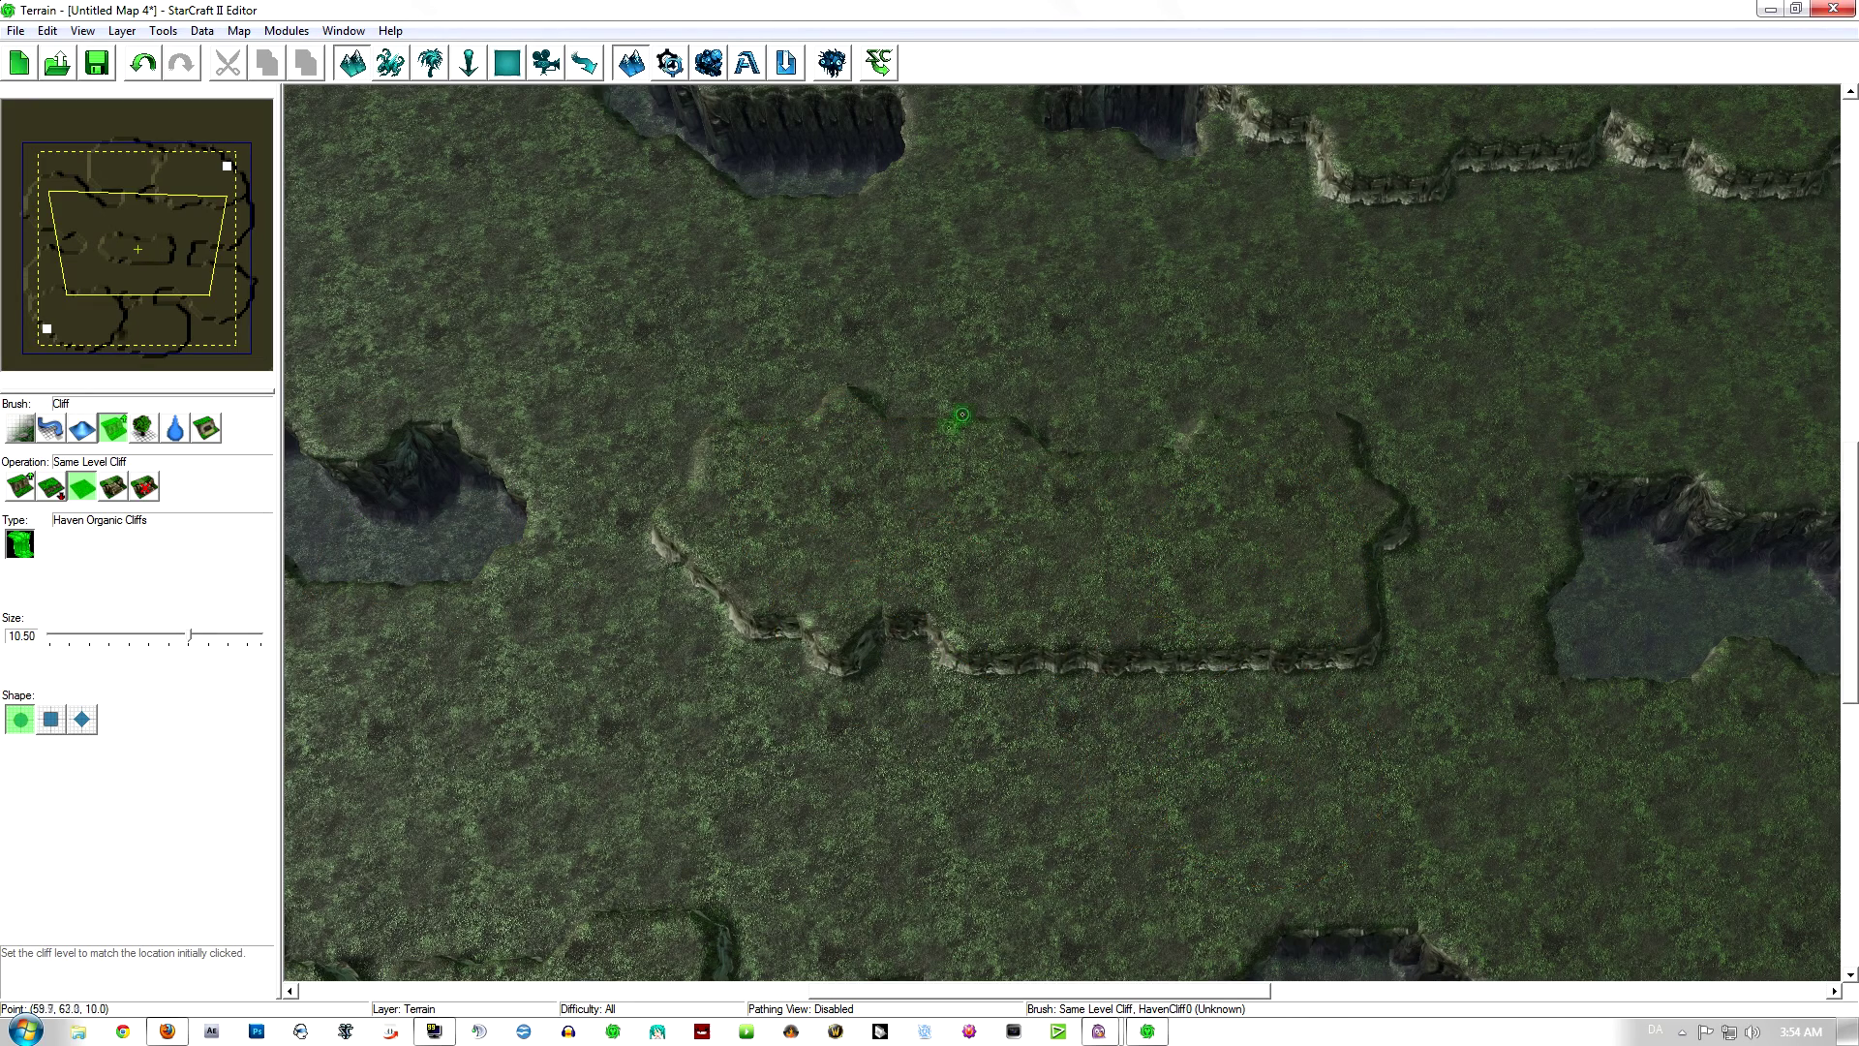
Step: Add a ramp at the eastern end of the central plateau's southern edge with brush size 3.50
{"action": "right_click_drag", "start_coordinate": [1162, 643], "coordinate": [1083, 640]}
{"action": "right_click_drag", "start_coordinate": [1201, 590], "coordinate": [1104, 548]}
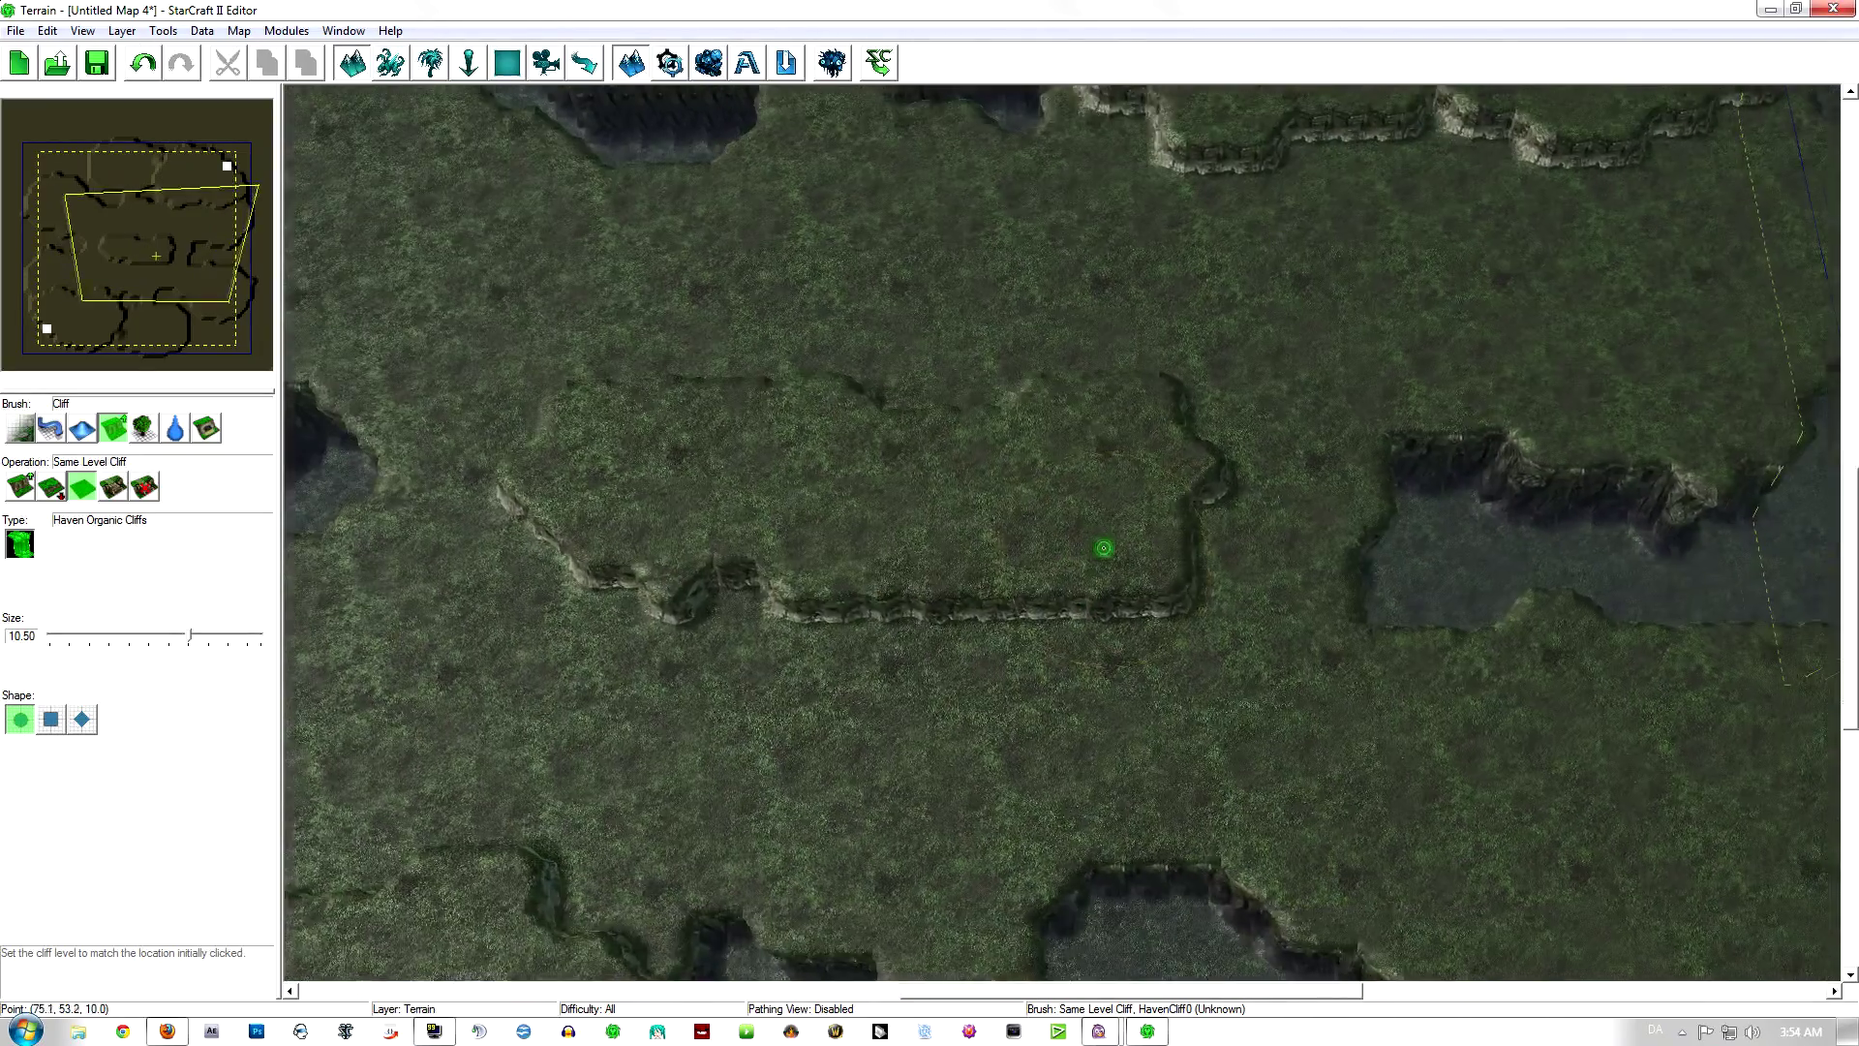
{"action": "scroll", "coordinate": [1103, 548], "scroll_direction": "up", "scroll_amount": 3}
{"action": "left_click", "coordinate": [113, 486]}
{"action": "left_click", "coordinate": [113, 636]}
{"action": "right_click_drag", "start_coordinate": [1196, 668], "coordinate": [1137, 565]}
{"action": "left_click", "coordinate": [1136, 568]}
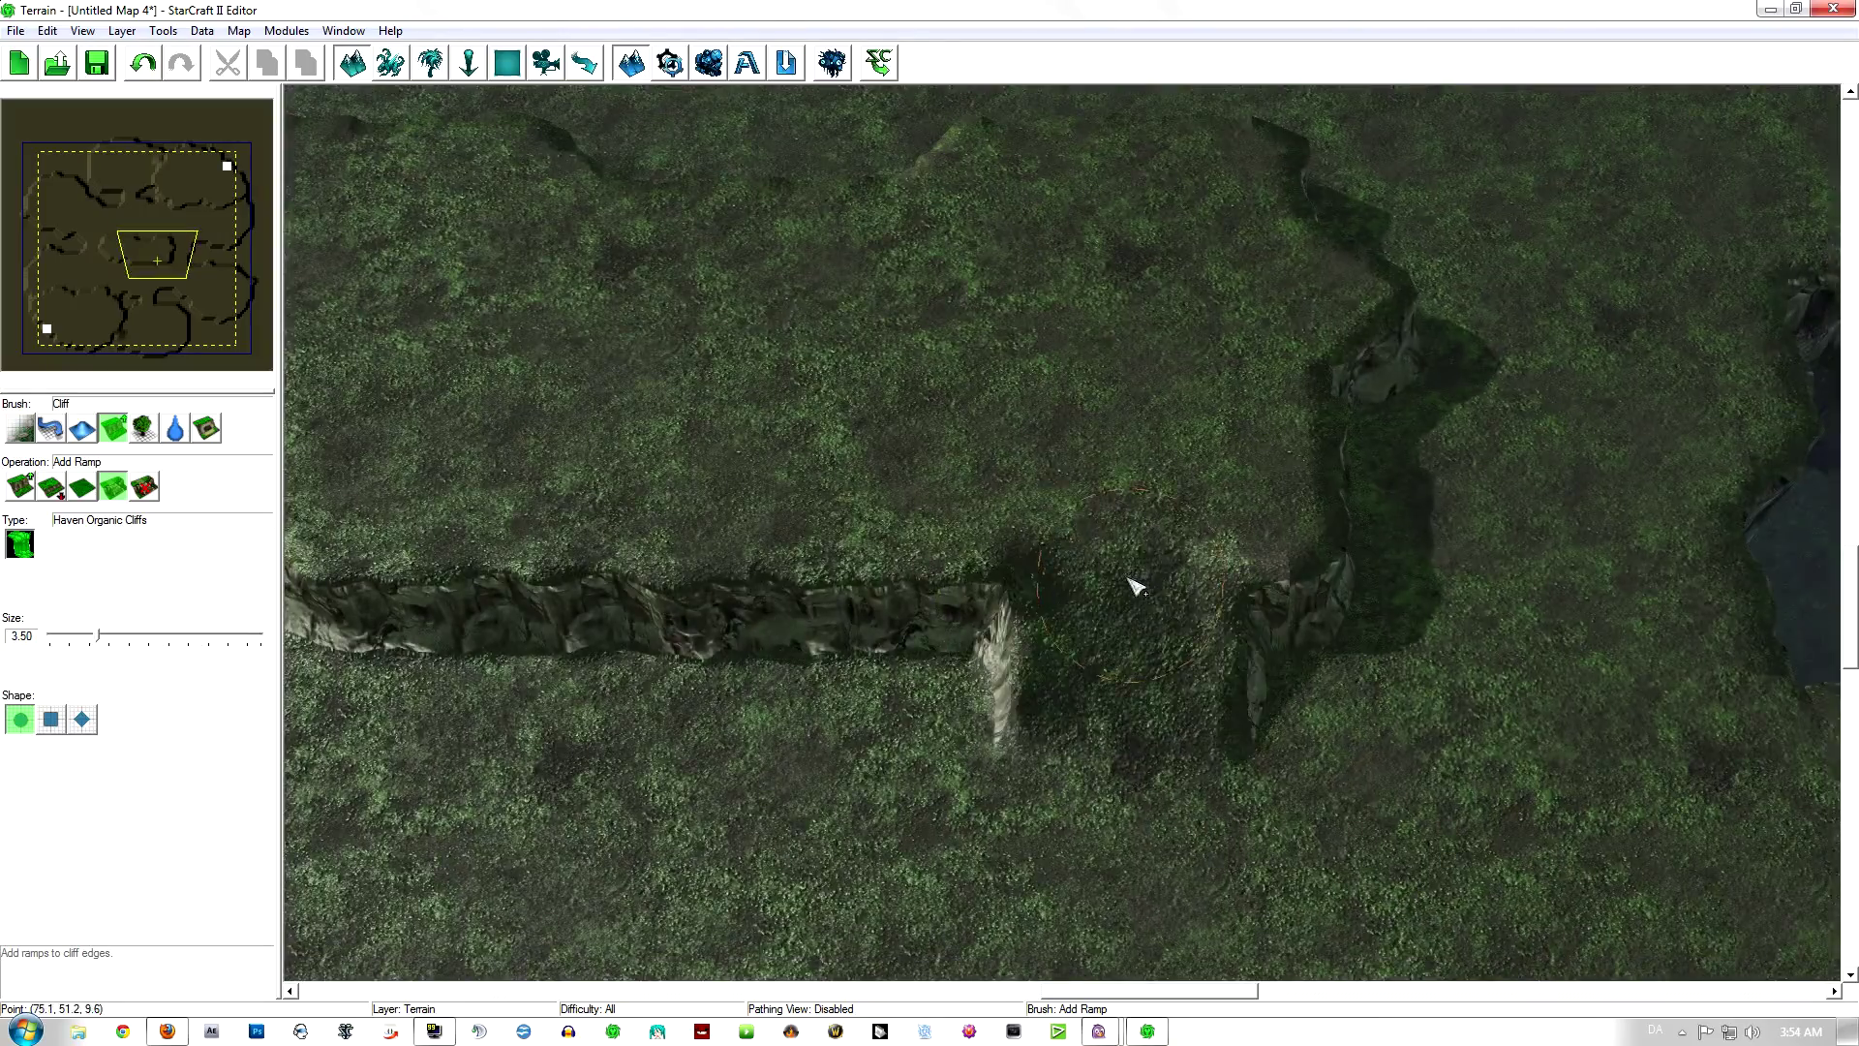
Step: Add a matching ramp at the western end of the central plateau's northern edge
{"action": "right_click_drag", "start_coordinate": [557, 262], "coordinate": [1057, 575]}
{"action": "right_click_drag", "start_coordinate": [763, 447], "coordinate": [990, 600]}
{"action": "scroll", "coordinate": [872, 513], "scroll_direction": "down", "scroll_amount": 5}
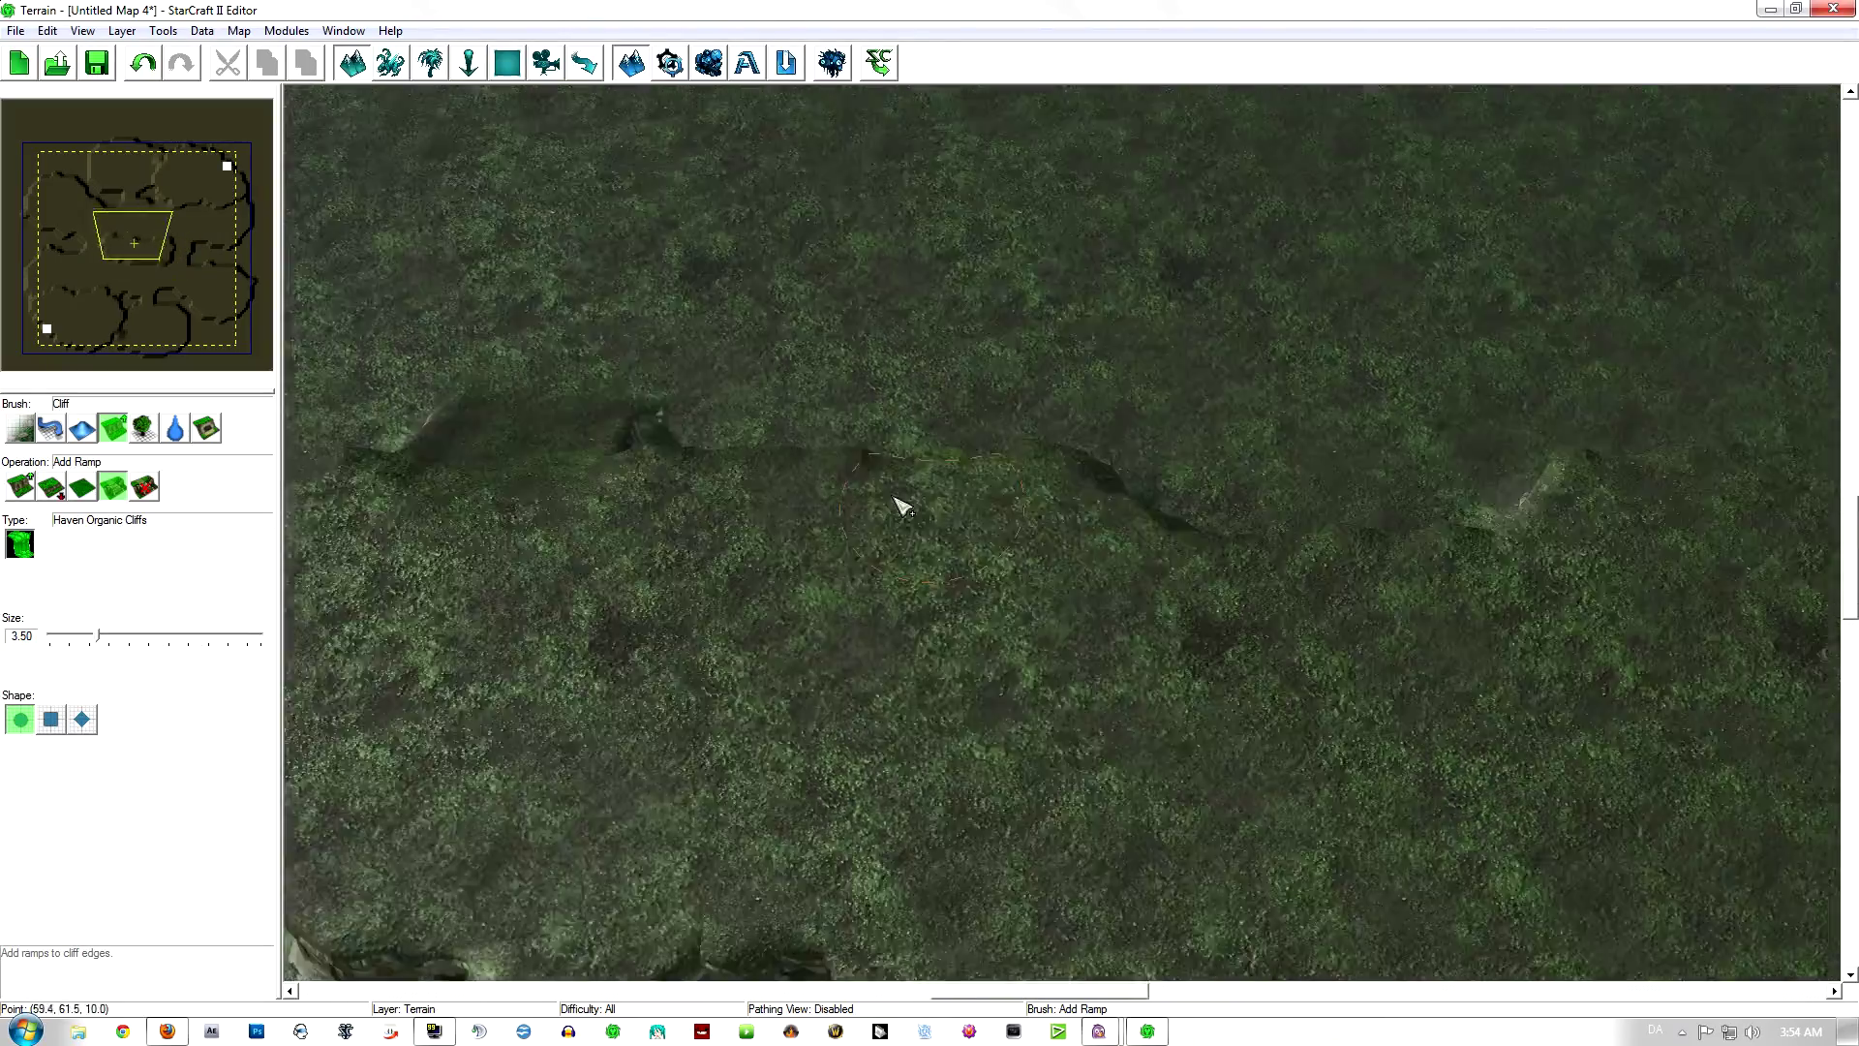
Step: Show the grid overlay and examine the passages between the central plateau and the western and eastern trenches
{"action": "right_click_drag", "start_coordinate": [1129, 572], "coordinate": [1076, 530]}
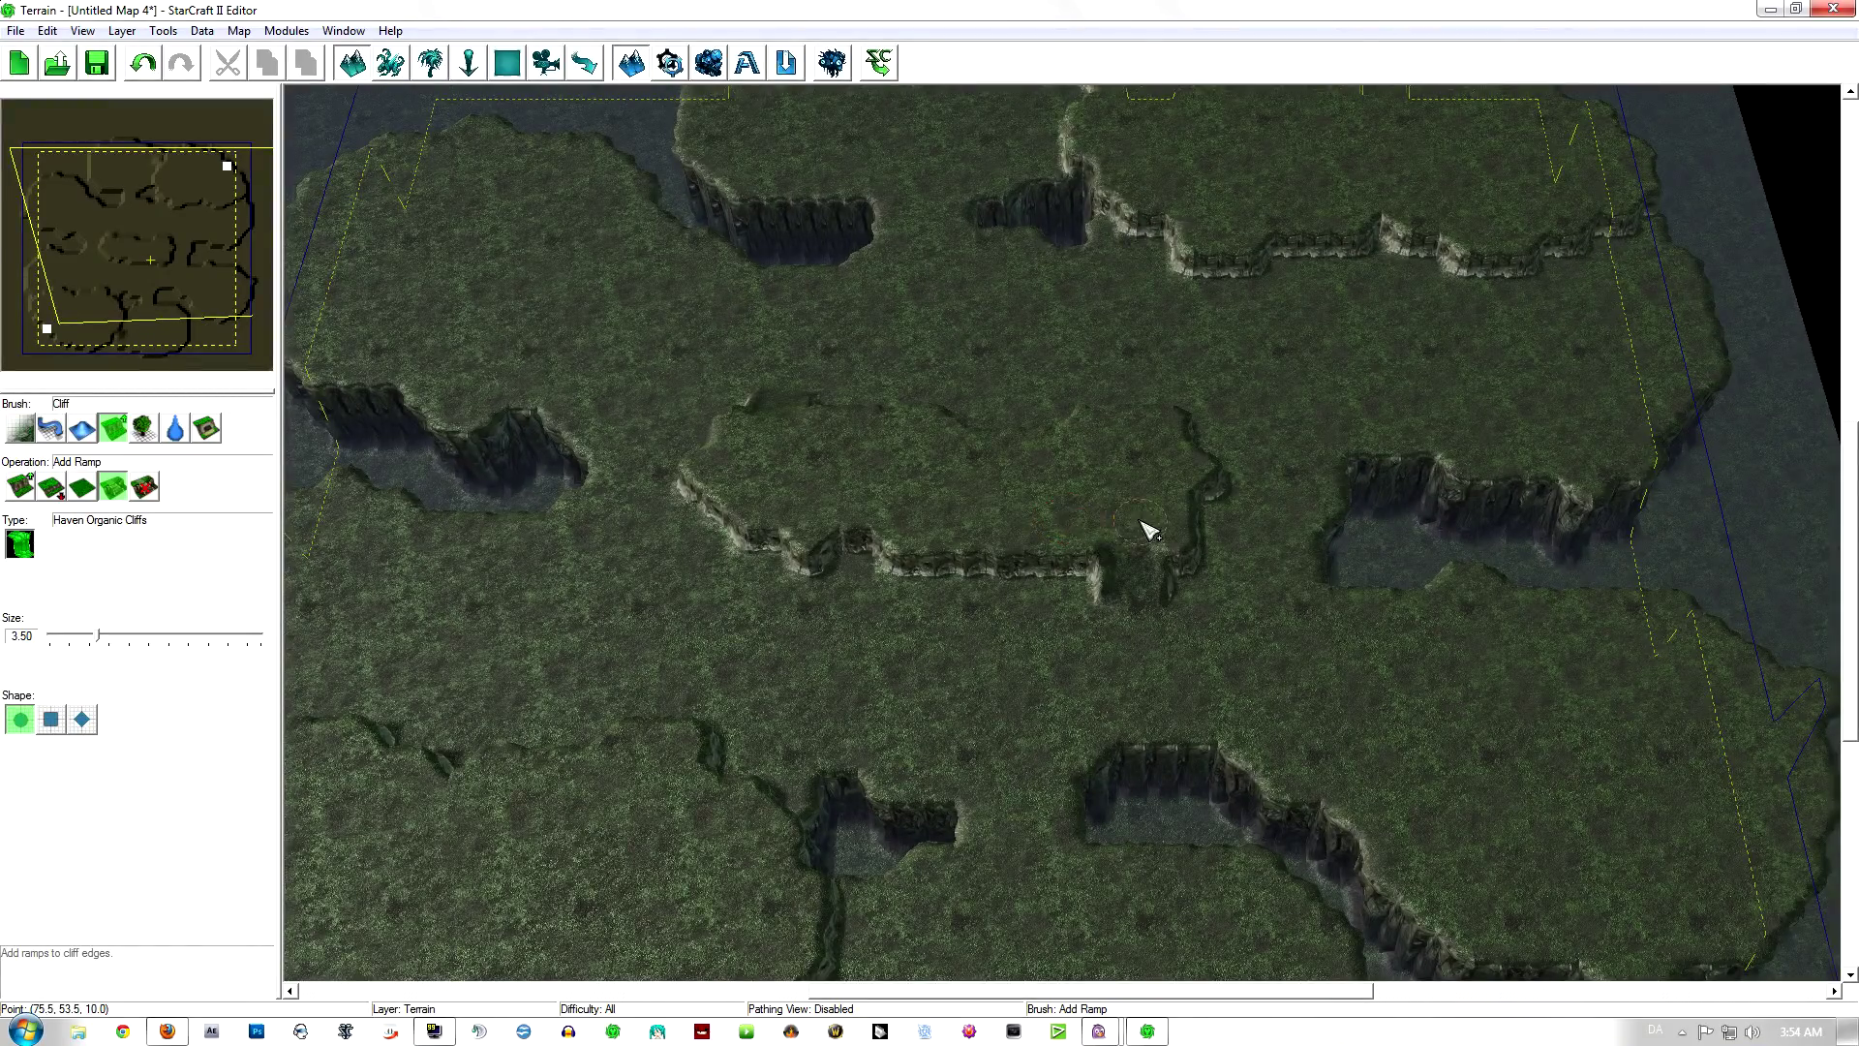
{"action": "right_click_drag", "start_coordinate": [1146, 527], "coordinate": [1118, 546]}
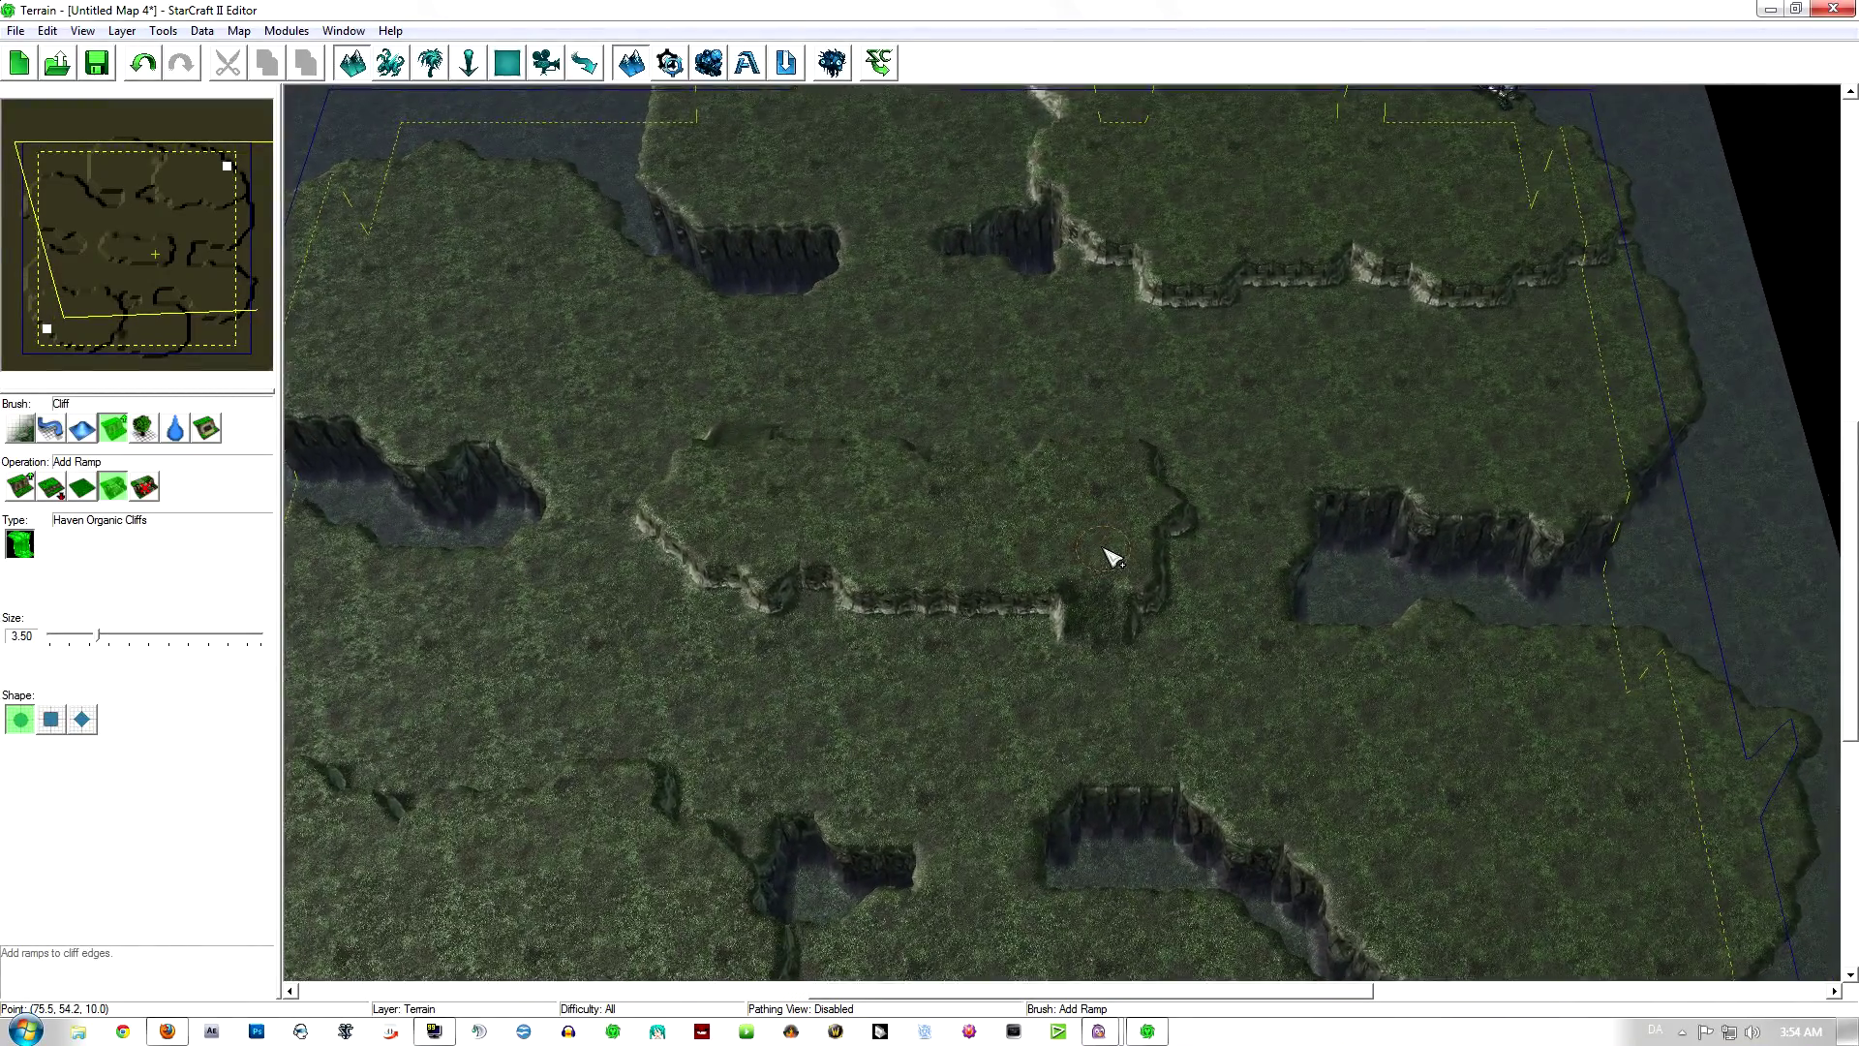
{"action": "scroll", "coordinate": [1108, 552], "scroll_direction": "up", "scroll_amount": 5}
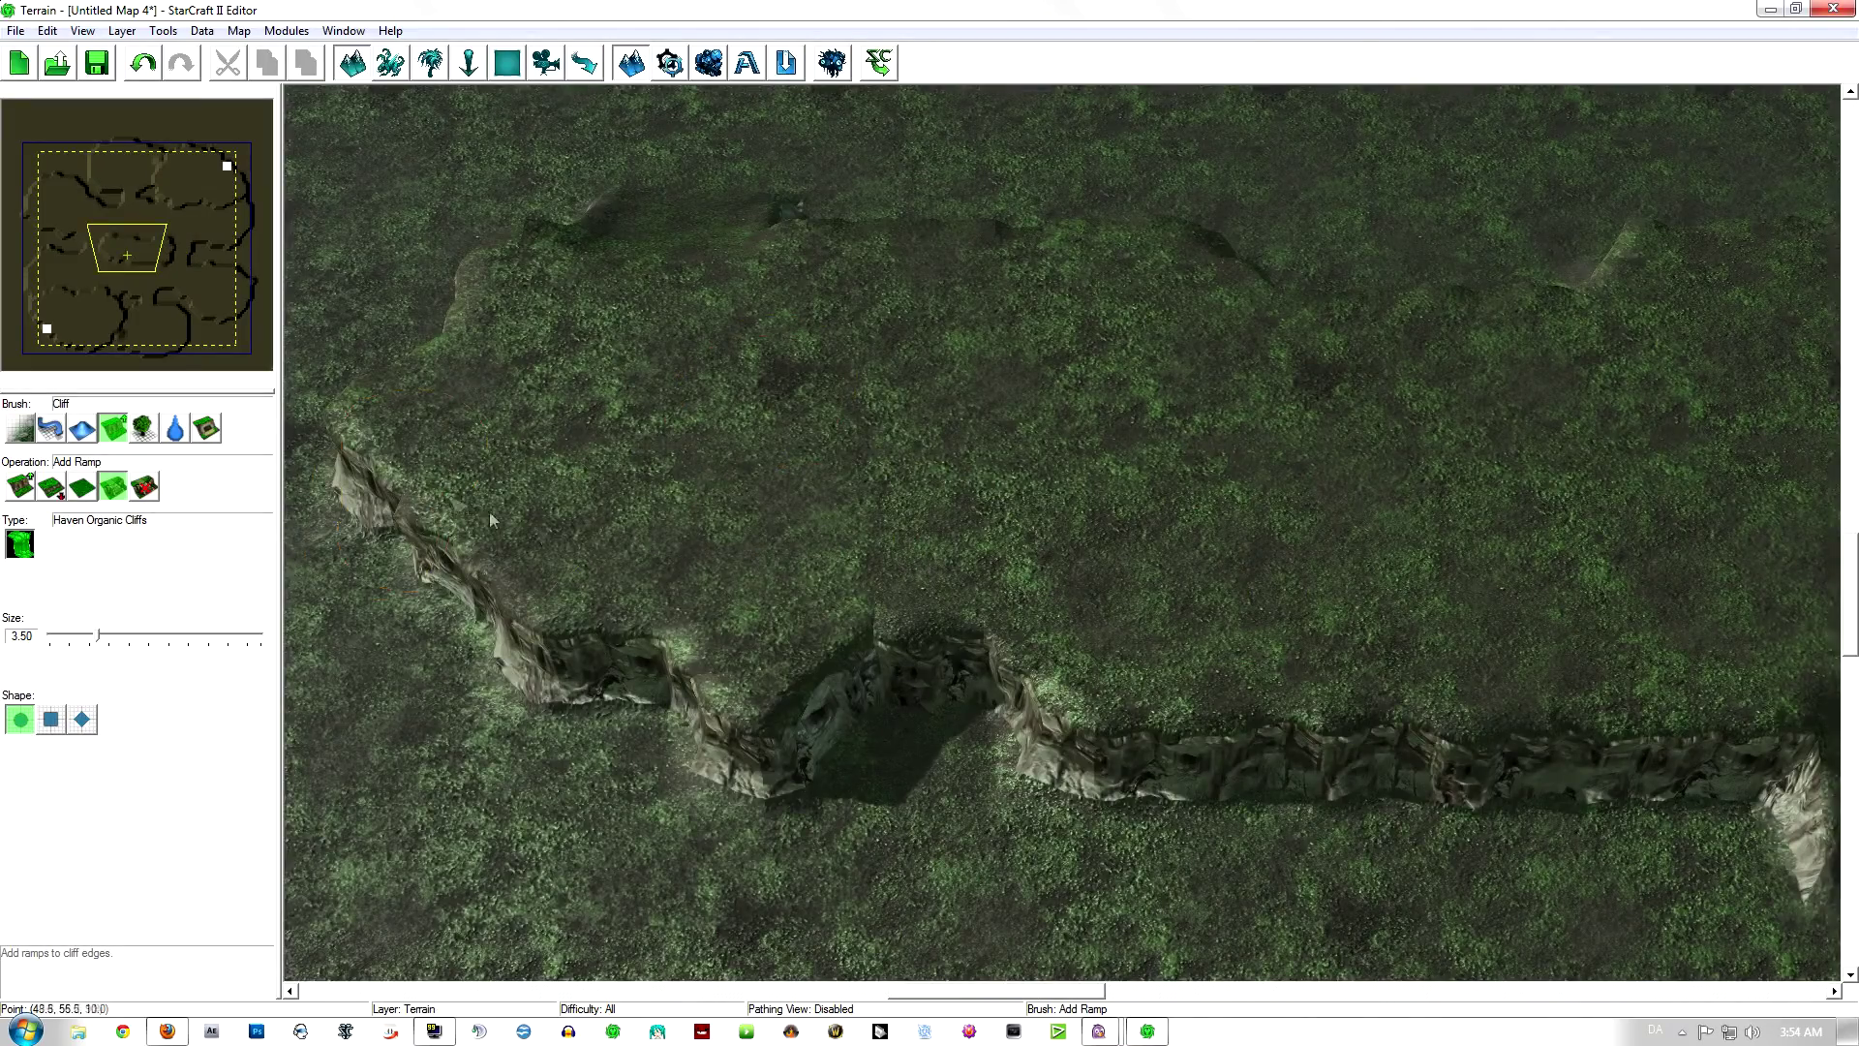
{"action": "right_click_drag", "start_coordinate": [492, 520], "coordinate": [1174, 562]}
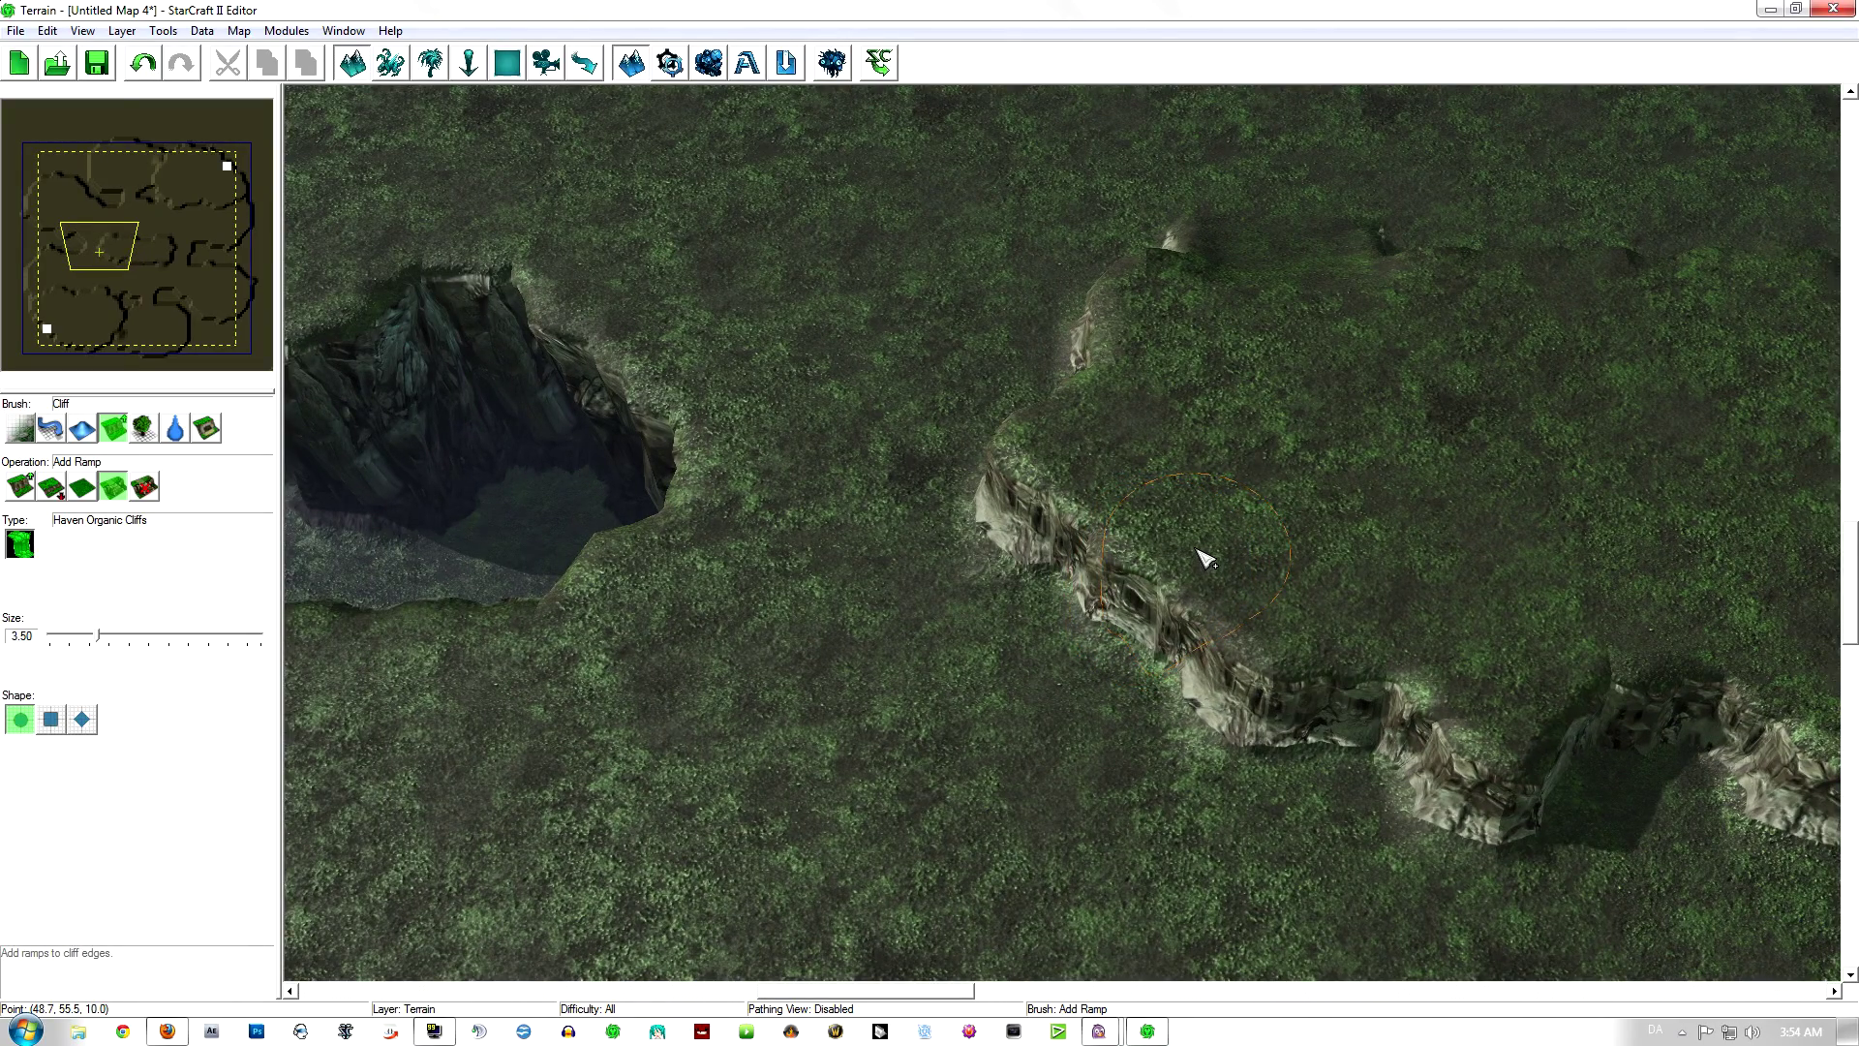
{"action": "mouse_move", "coordinate": [1263, 539]}
{"action": "right_mouse_down"}
{"action": "mouse_move", "coordinate": [958, 531]}
{"action": "mouse_move", "coordinate": [1272, 553]}
{"action": "right_mouse_up"}
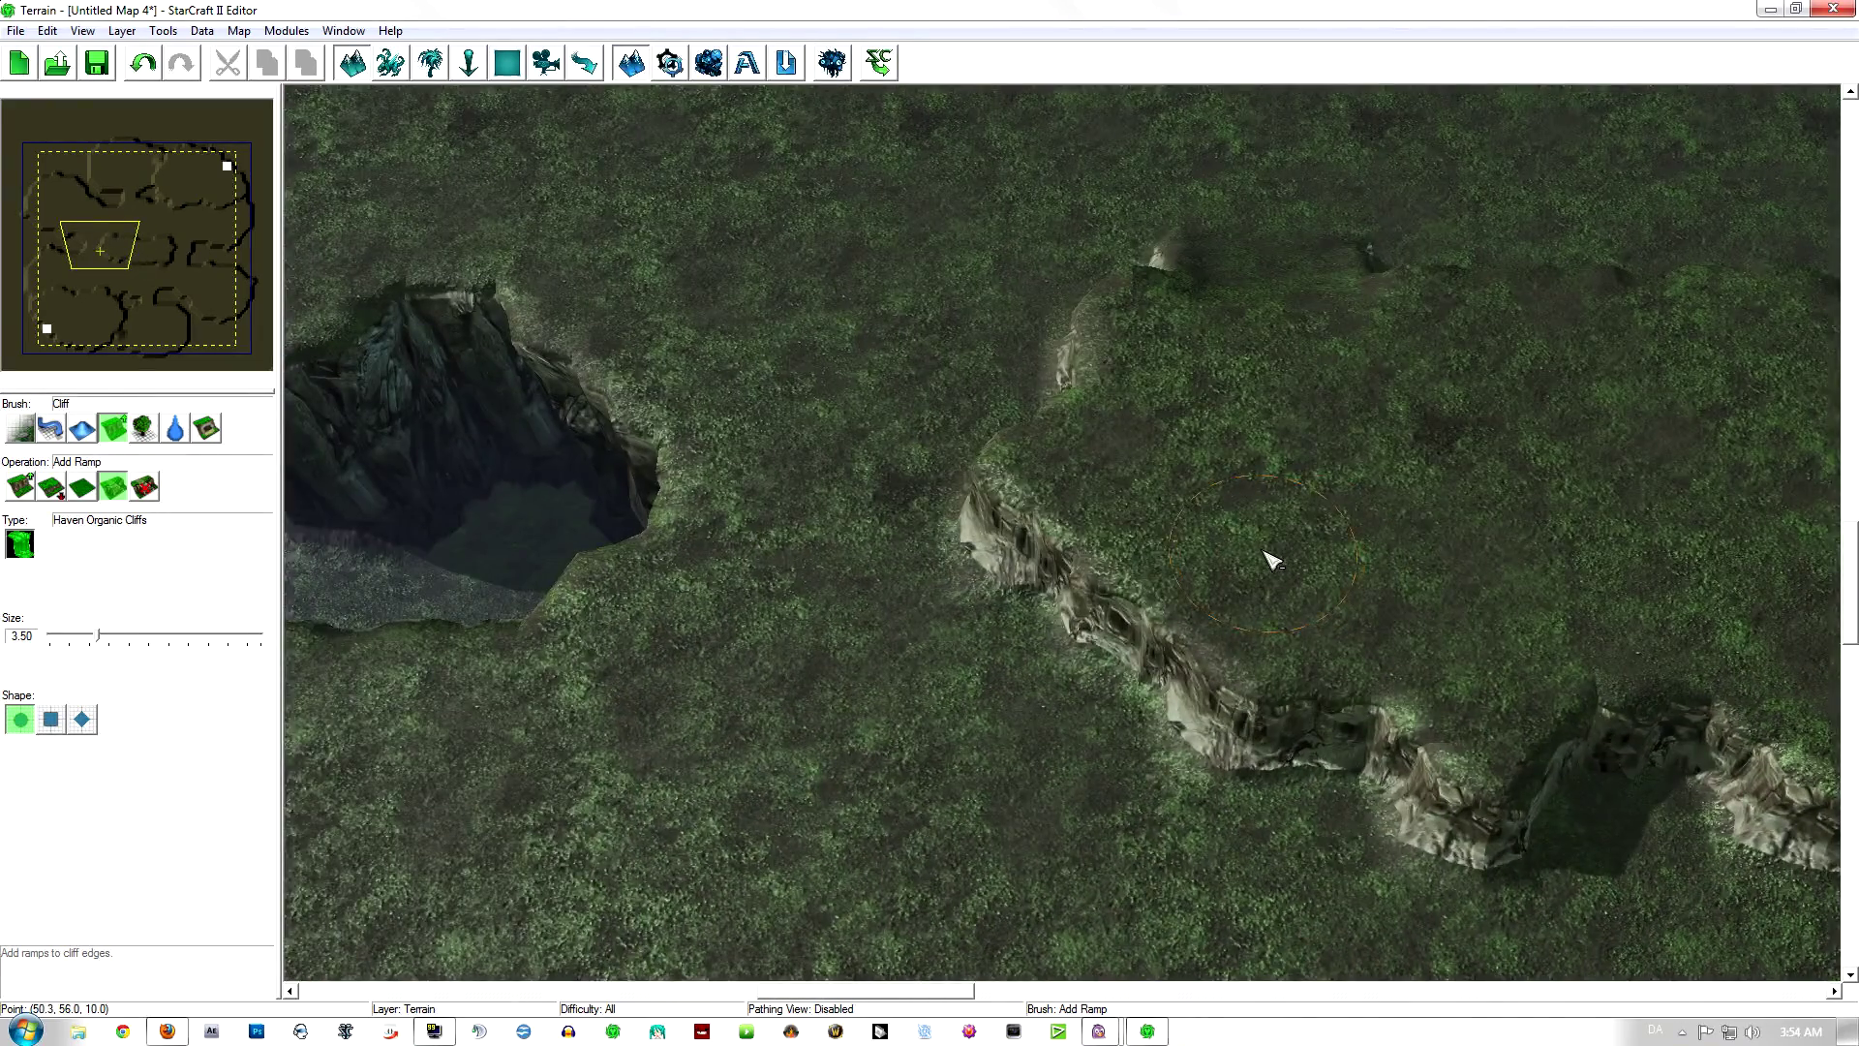
{"action": "key", "text": "g"}
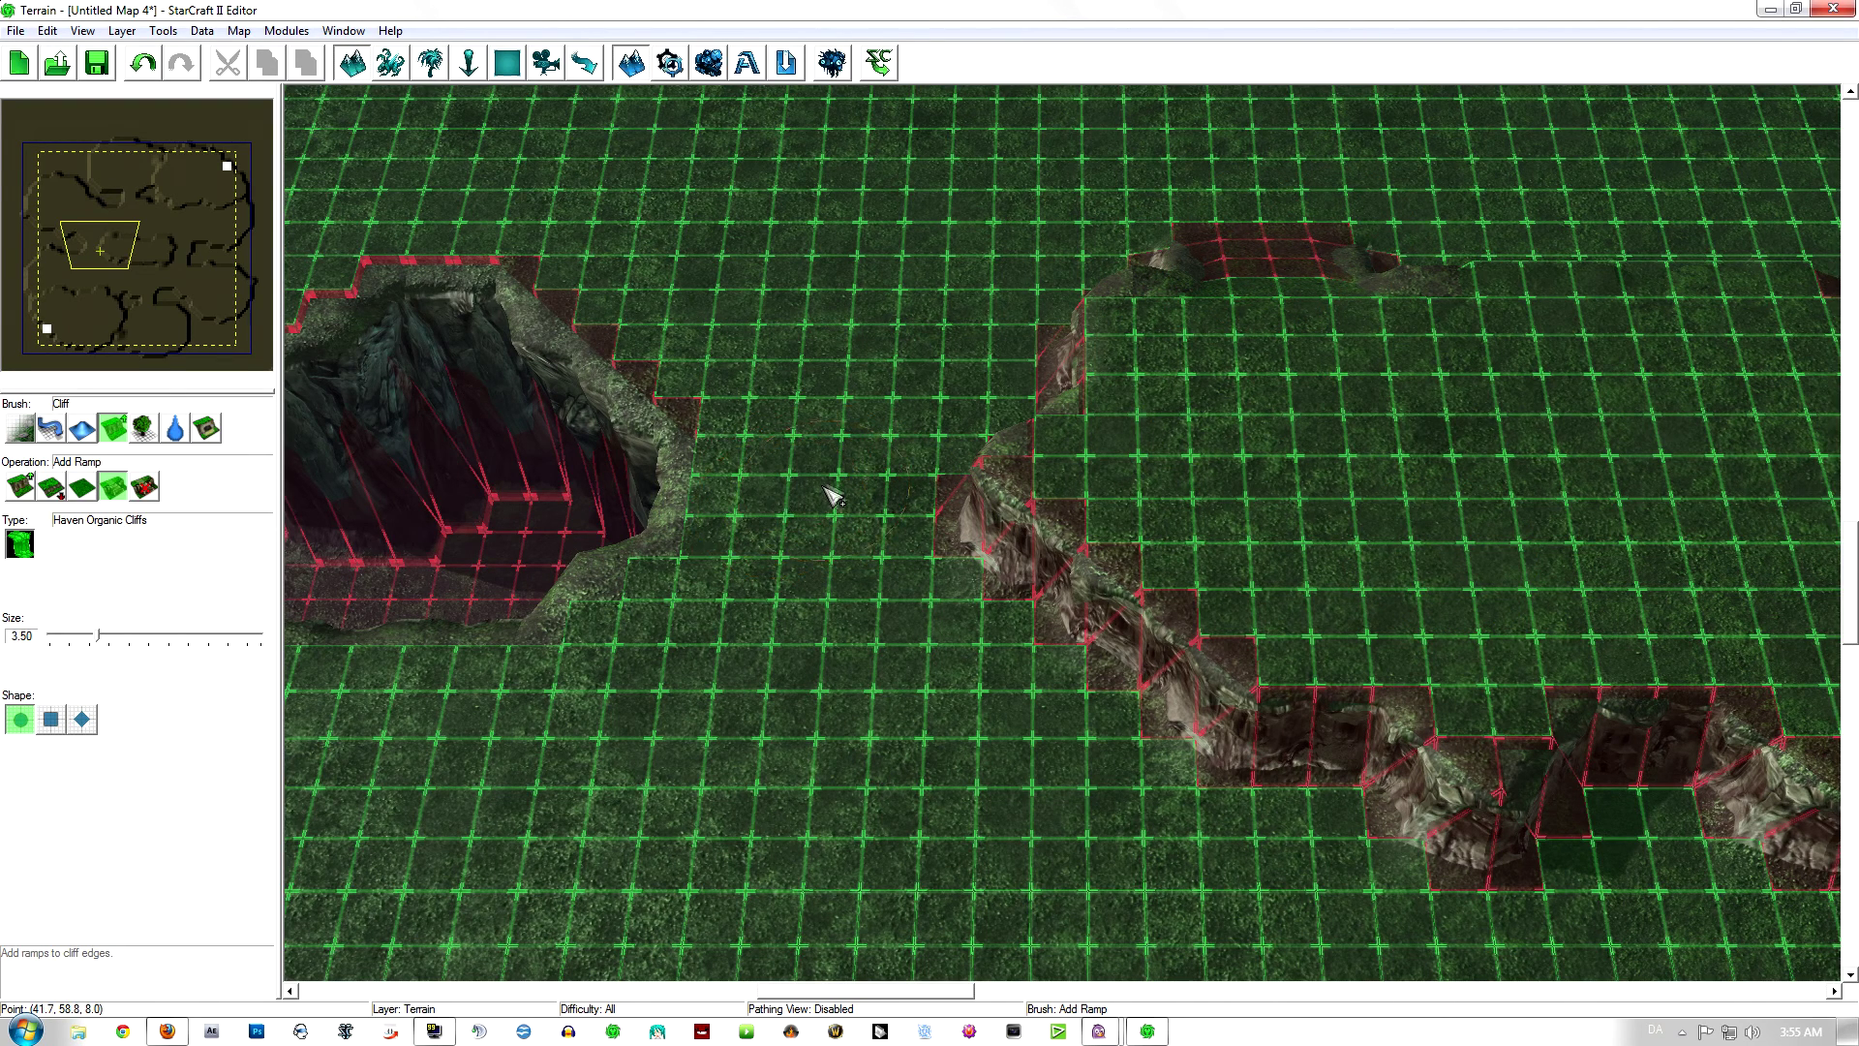
{"action": "key", "text": "Right"}
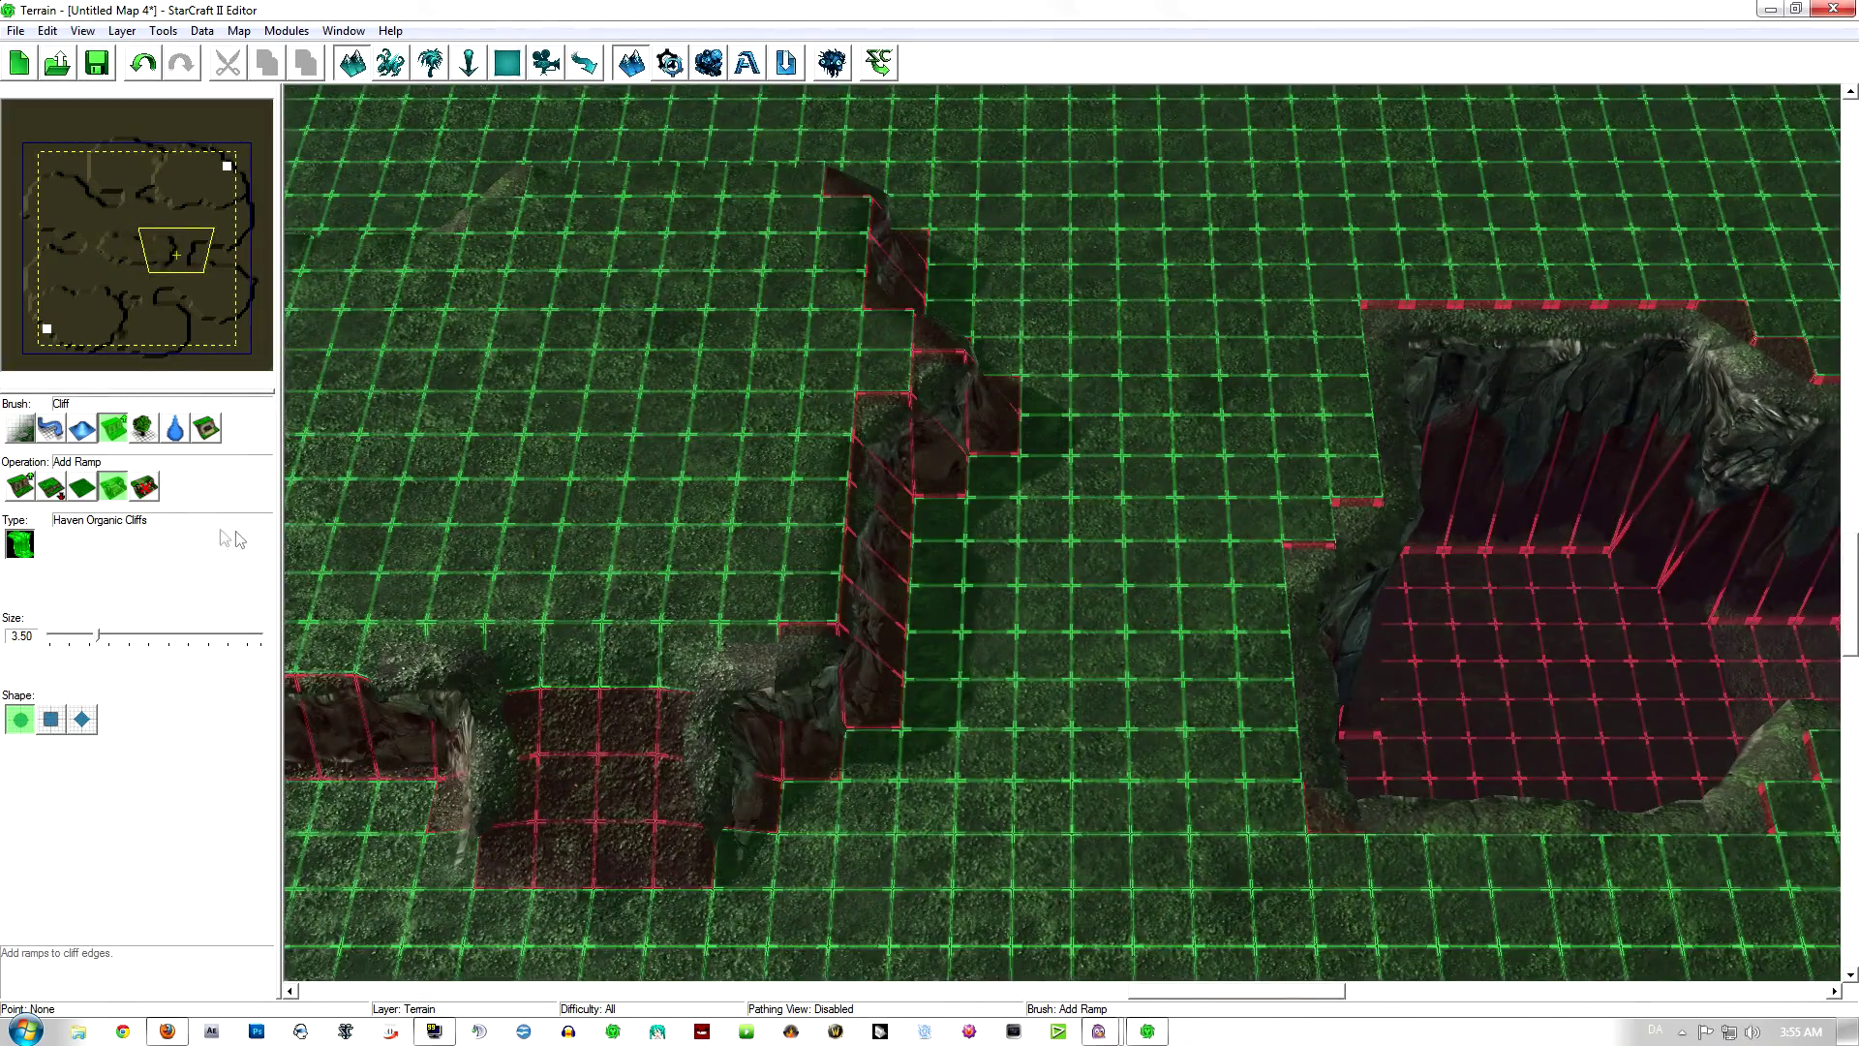
Step: Reshape the eastern trench's inner end with Same Level Cliff, filling its northwestern corner back to ground level
{"action": "left_click", "coordinate": [82, 486]}
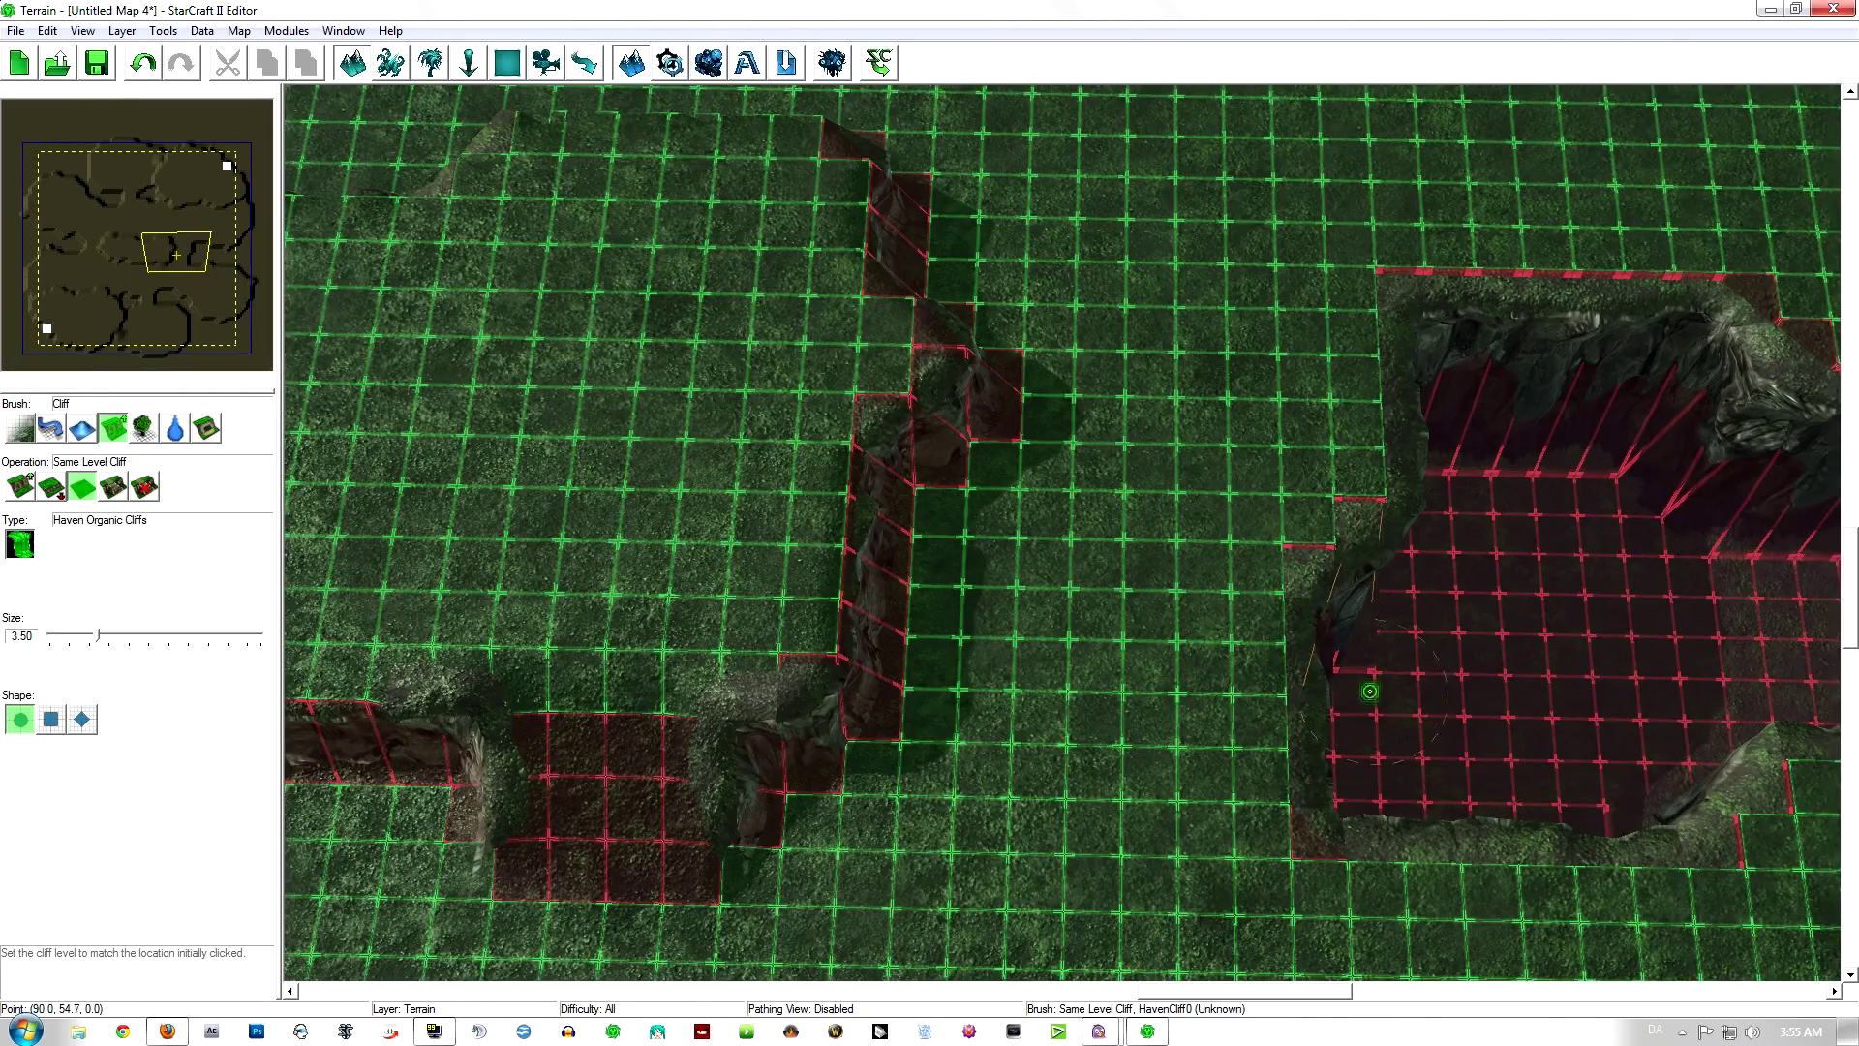
{"action": "left_click_drag", "start_coordinate": [1357, 572], "coordinate": [1337, 571]}
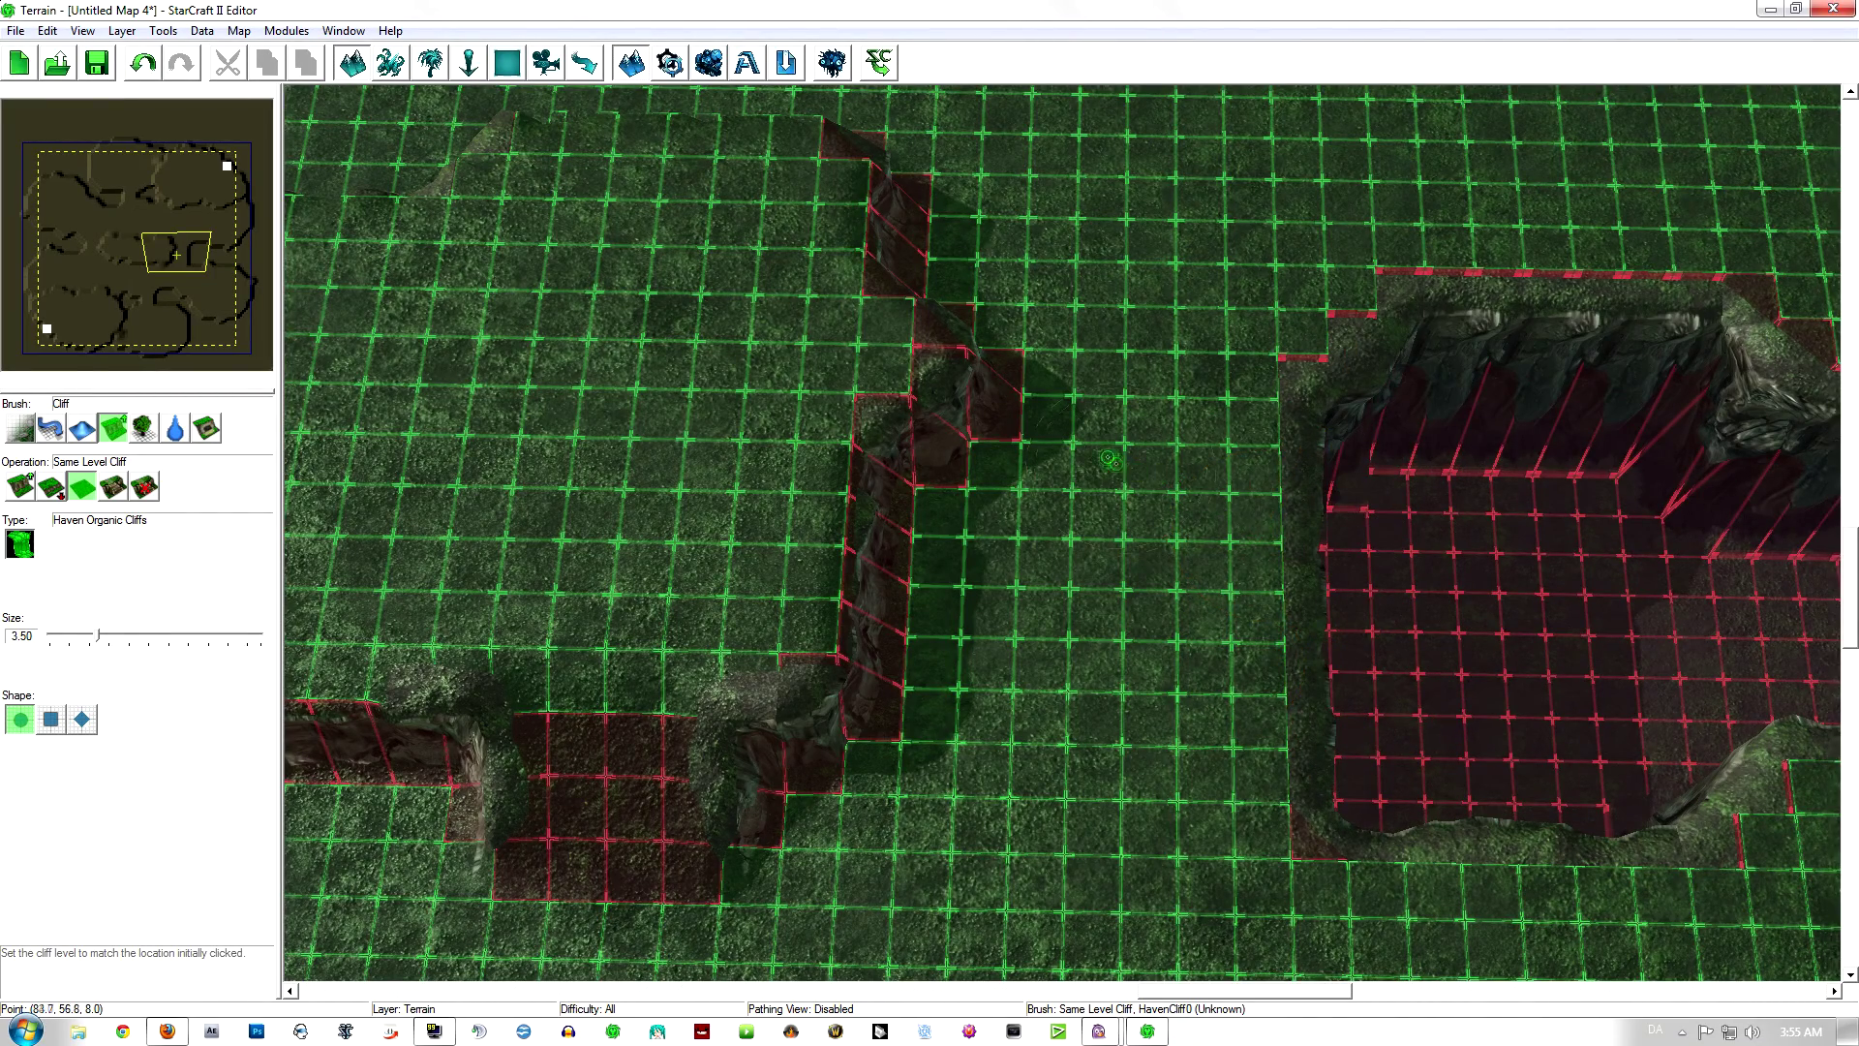
{"action": "left_click_drag", "start_coordinate": [1212, 432], "coordinate": [1258, 469]}
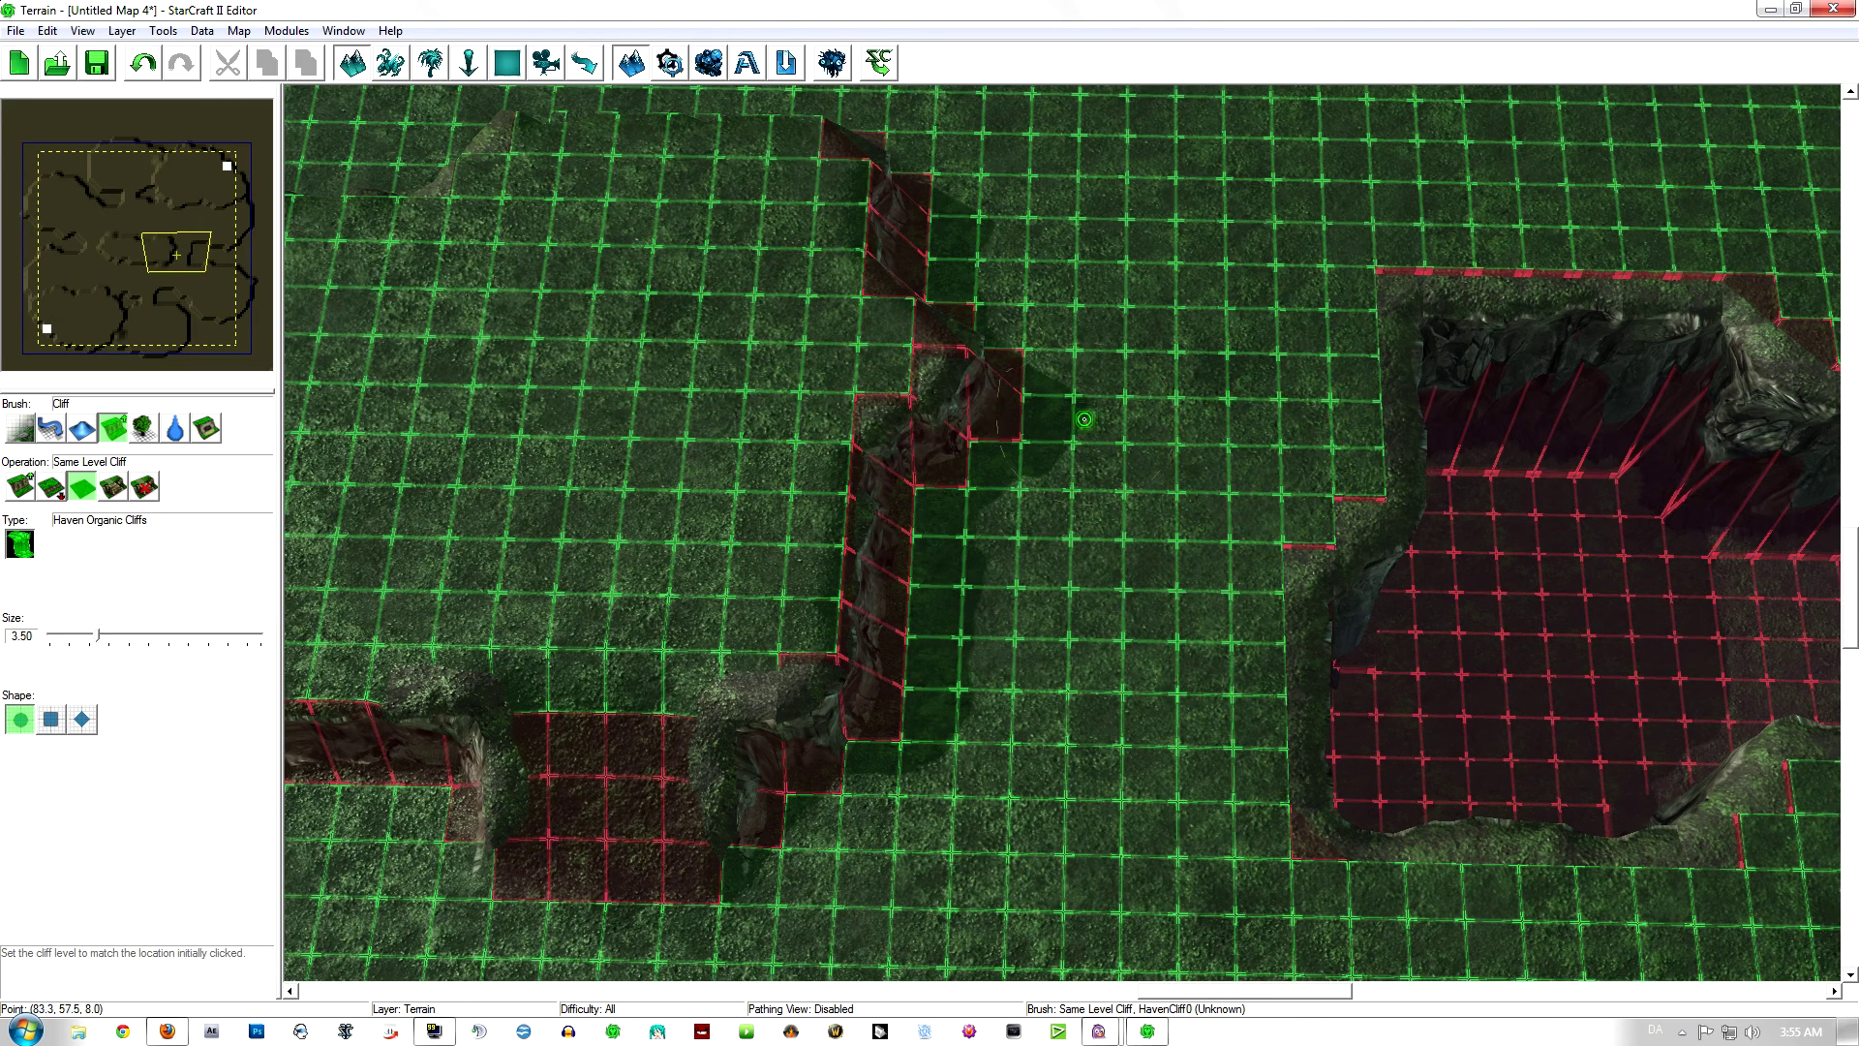
Step: Test the width of the passage between the central plateau and the eastern trench with two neutral Barracks, and undo their placement
{"action": "left_click", "coordinate": [392, 68]}
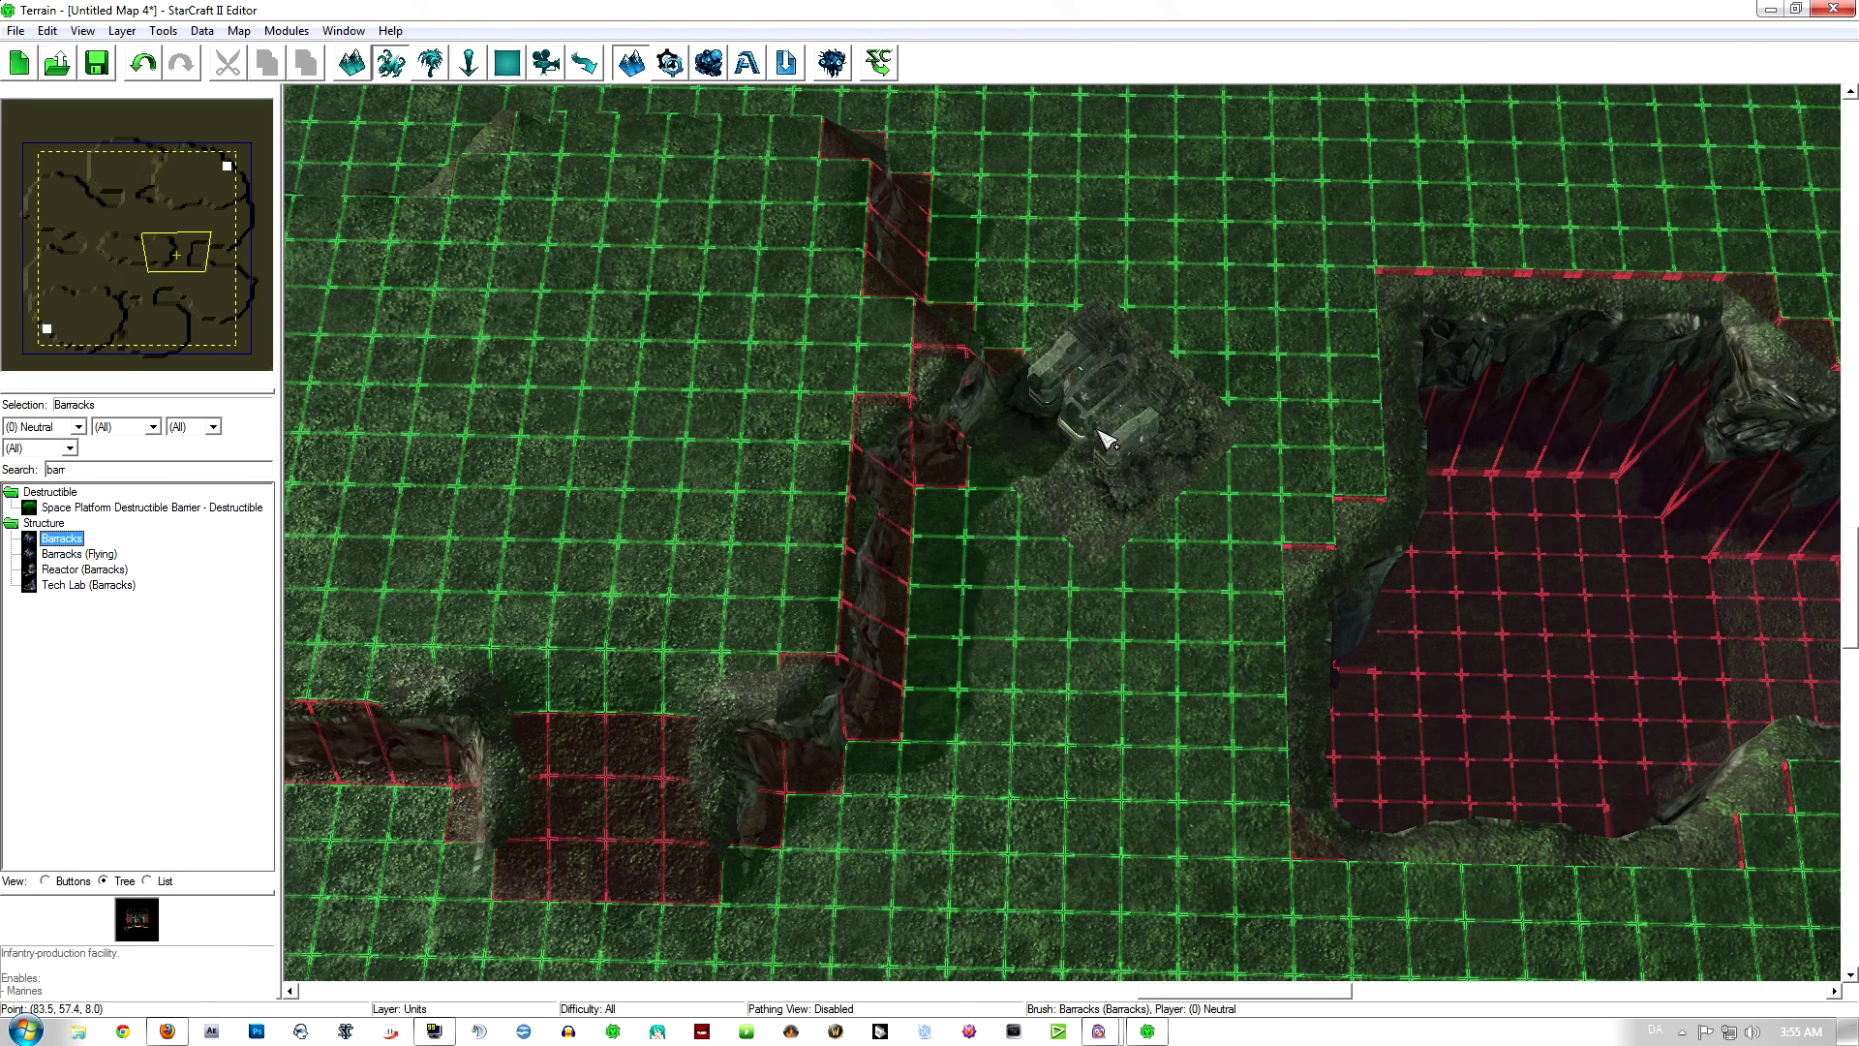
{"action": "left_click", "coordinate": [1114, 437]}
{"action": "left_click", "coordinate": [1245, 429]}
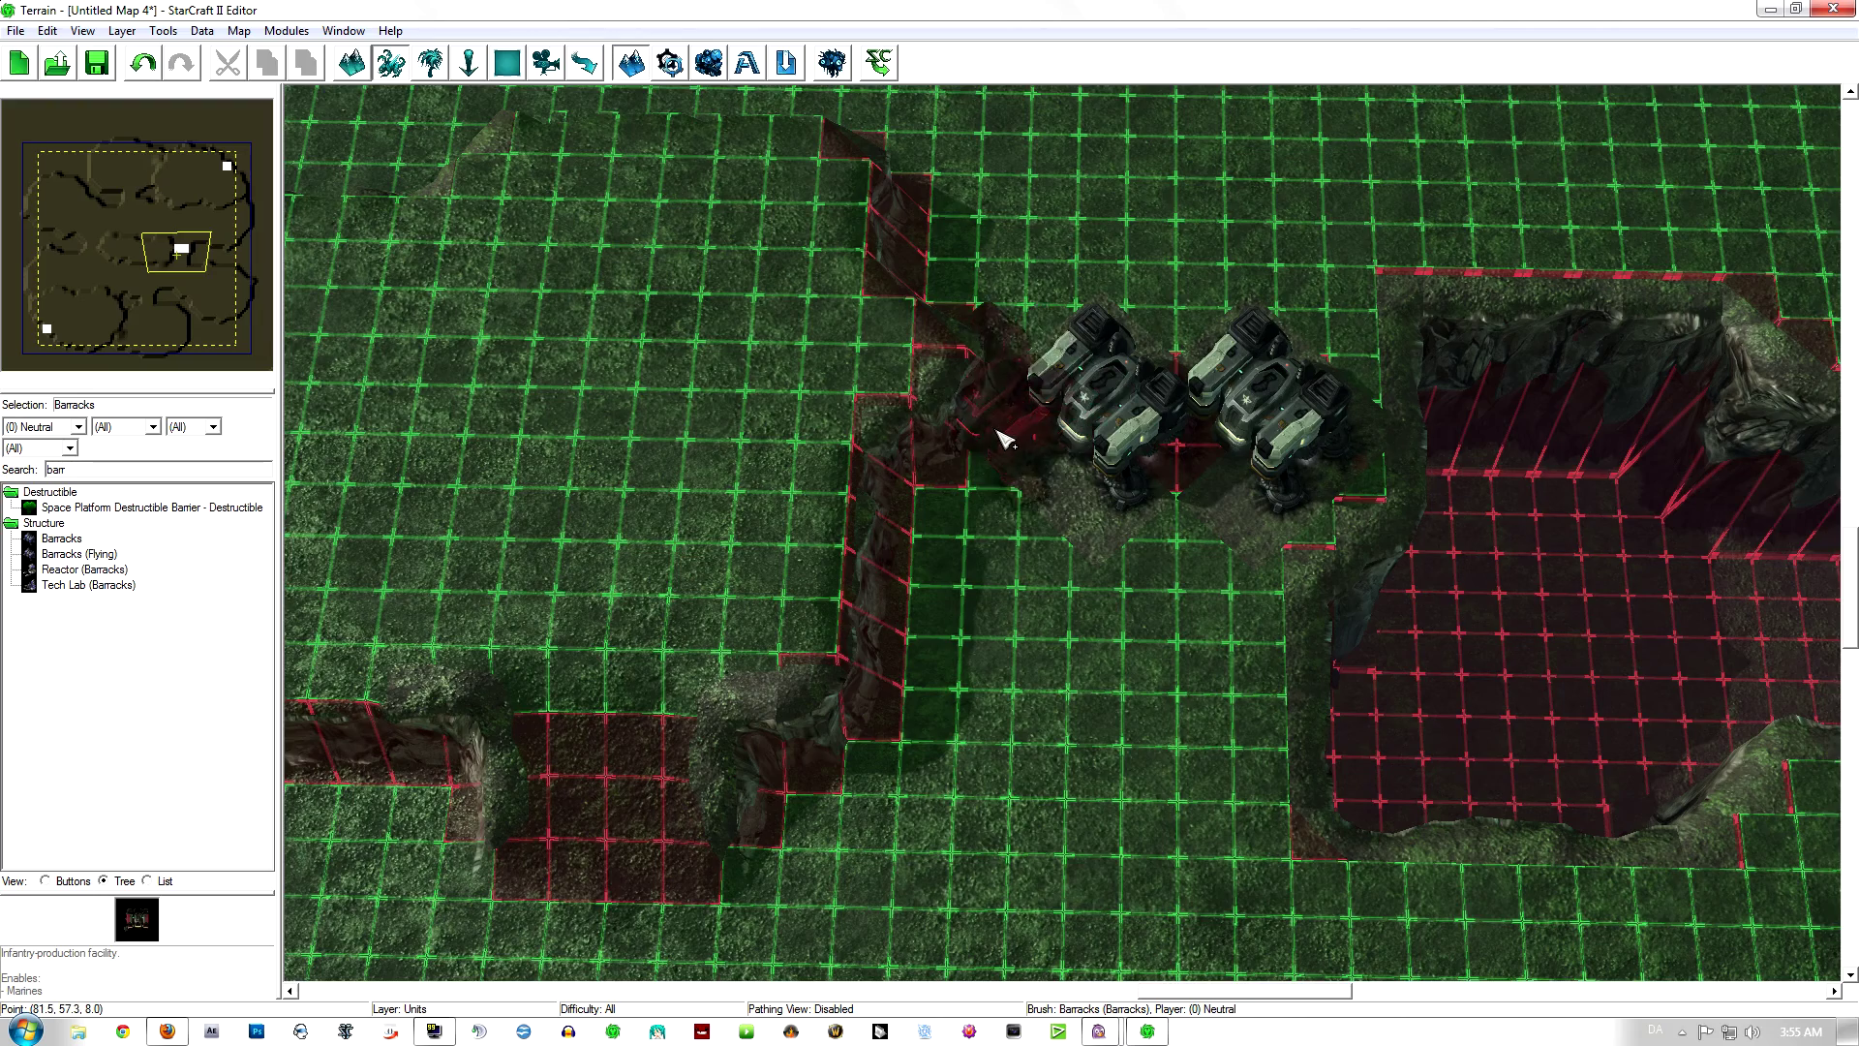
{"action": "key", "text": "Escape"}
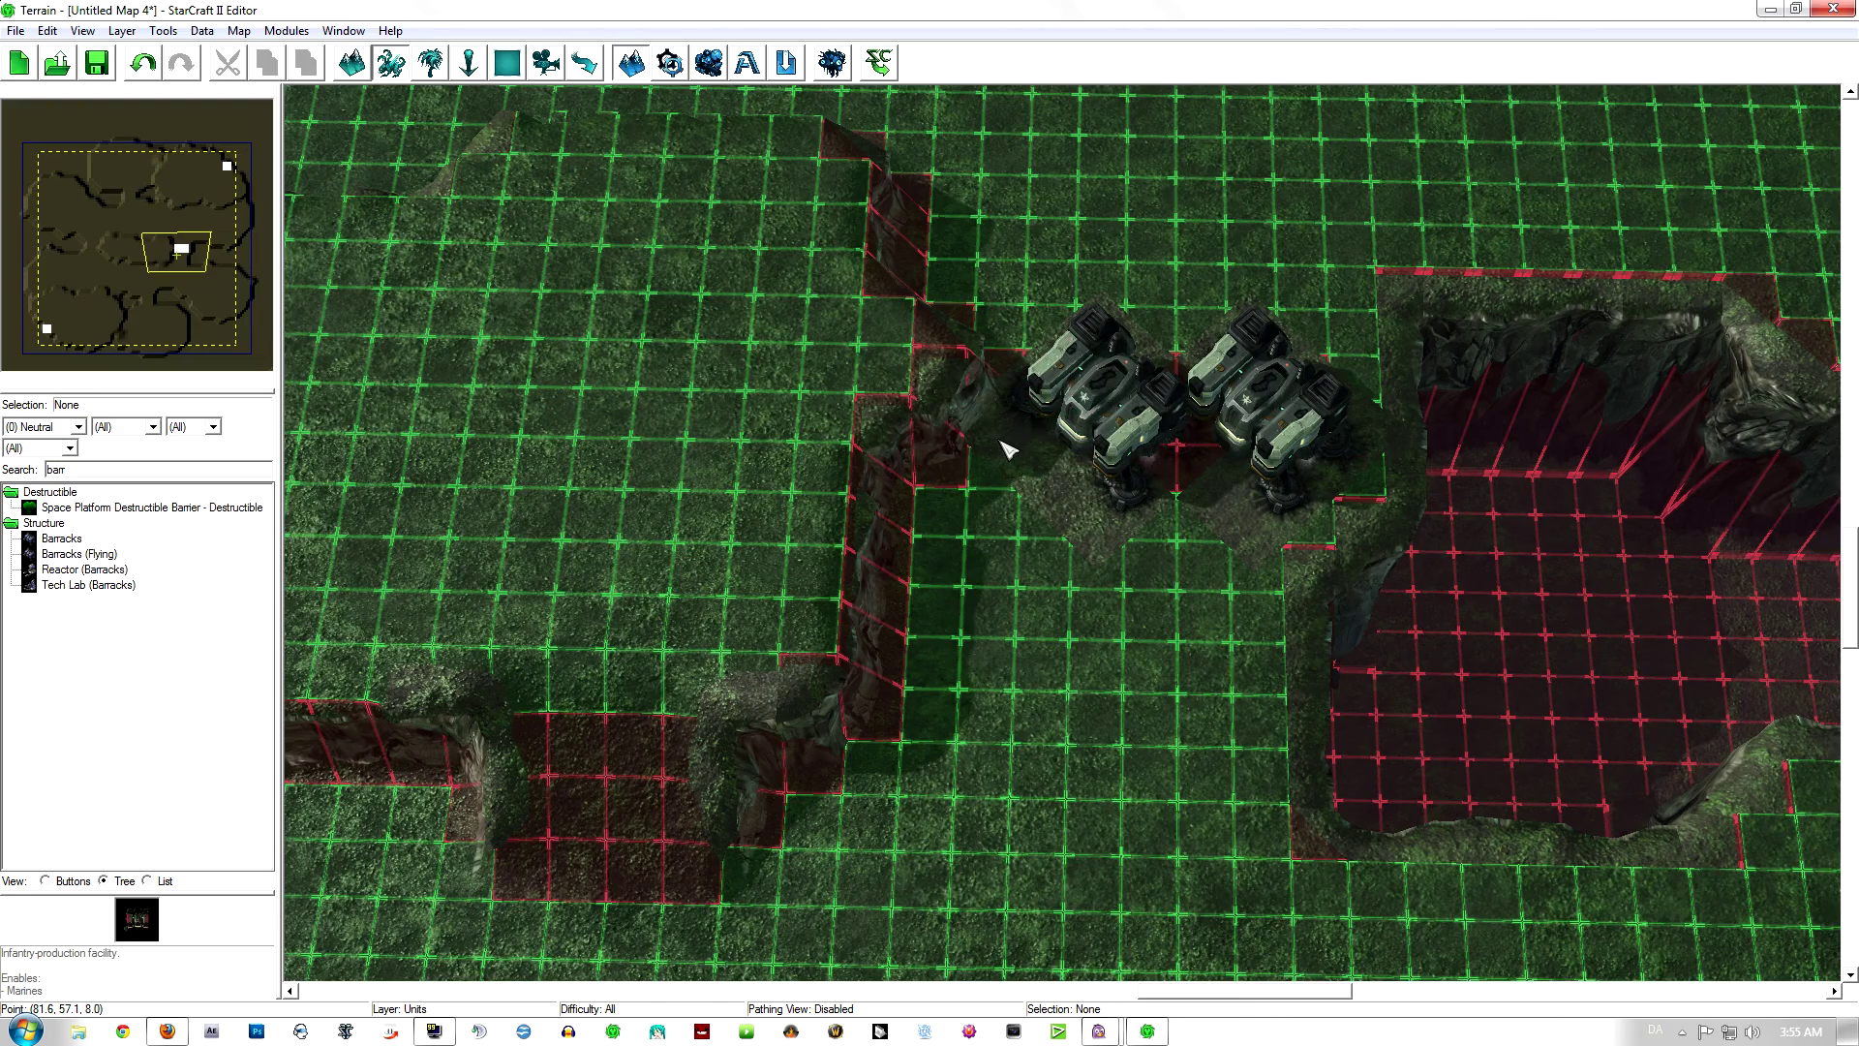
{"action": "key", "text": "ctrl+z"}
{"action": "key", "text": "ctrl+z"}
Step: Cut back the western trench's inner tip to ground level with Same Level Cliff to widen the passage beside the central plateau
{"action": "right_click_drag", "start_coordinate": [748, 438], "coordinate": [1293, 391]}
{"action": "right_click_drag", "start_coordinate": [891, 426], "coordinate": [1080, 551]}
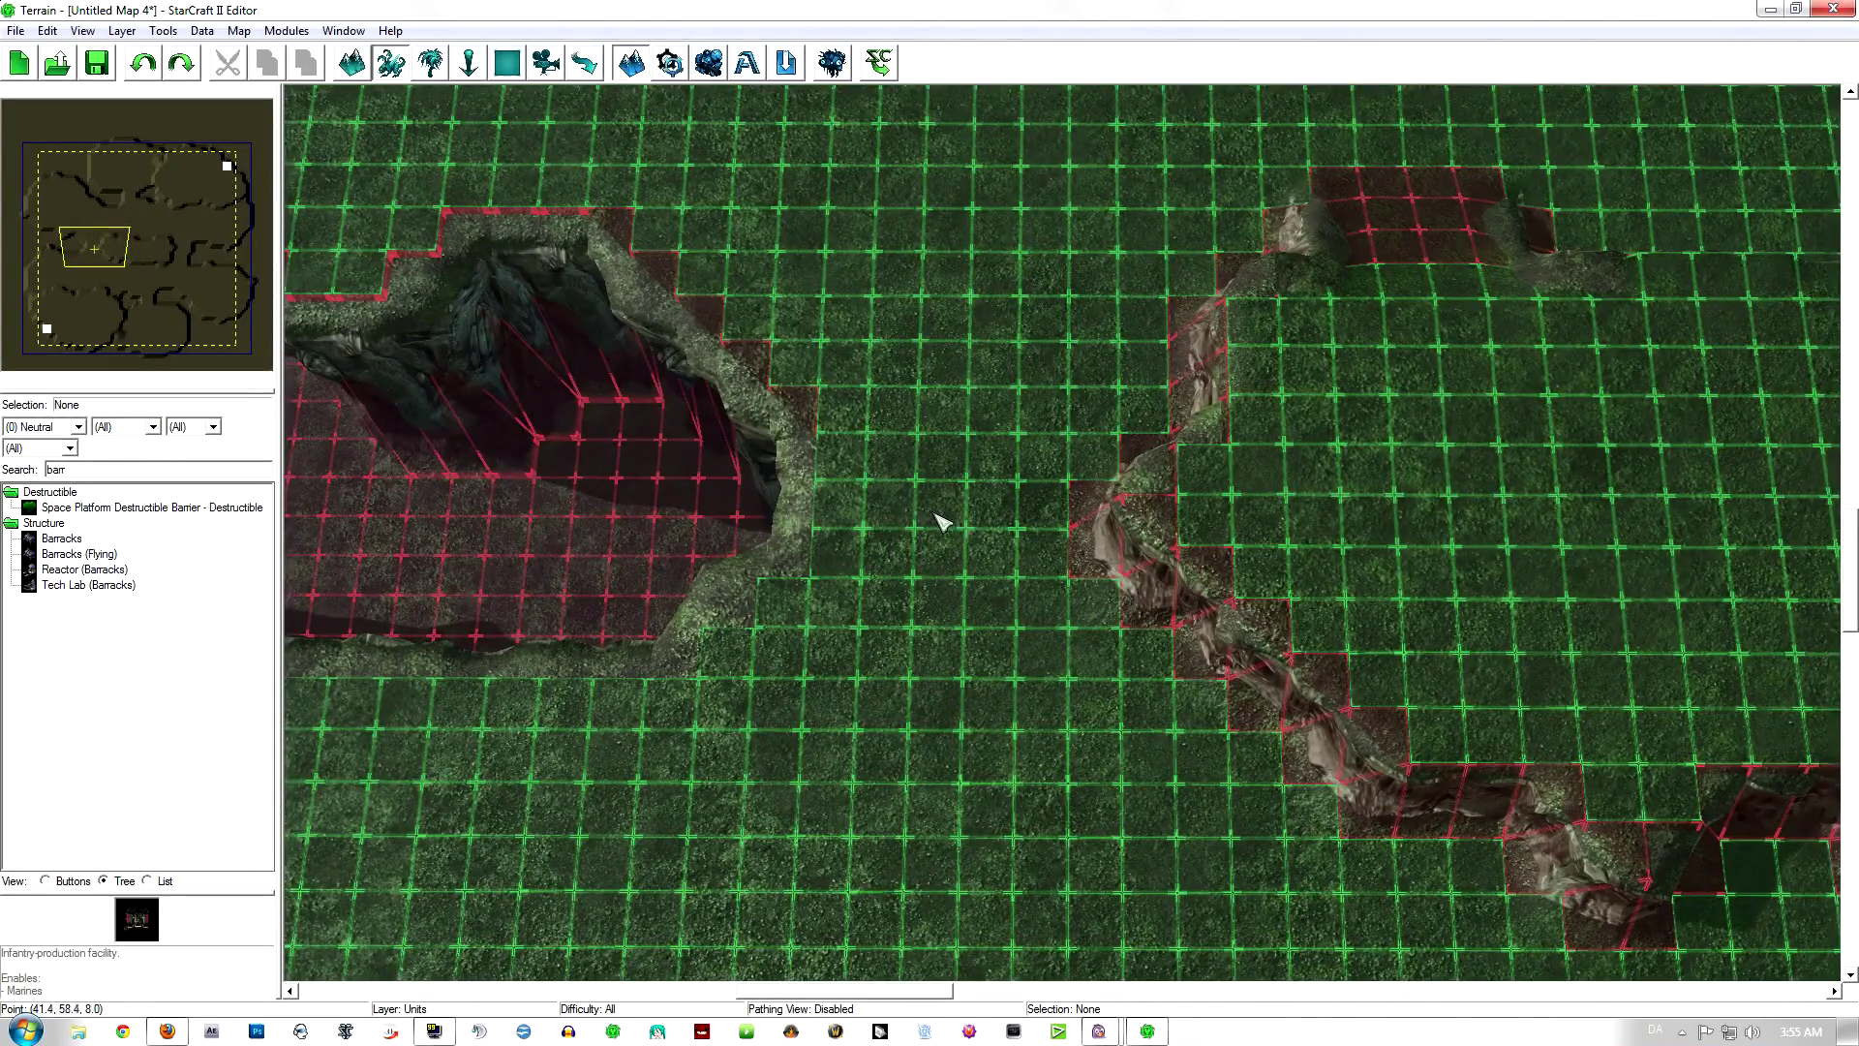
{"action": "left_click", "coordinate": [357, 65]}
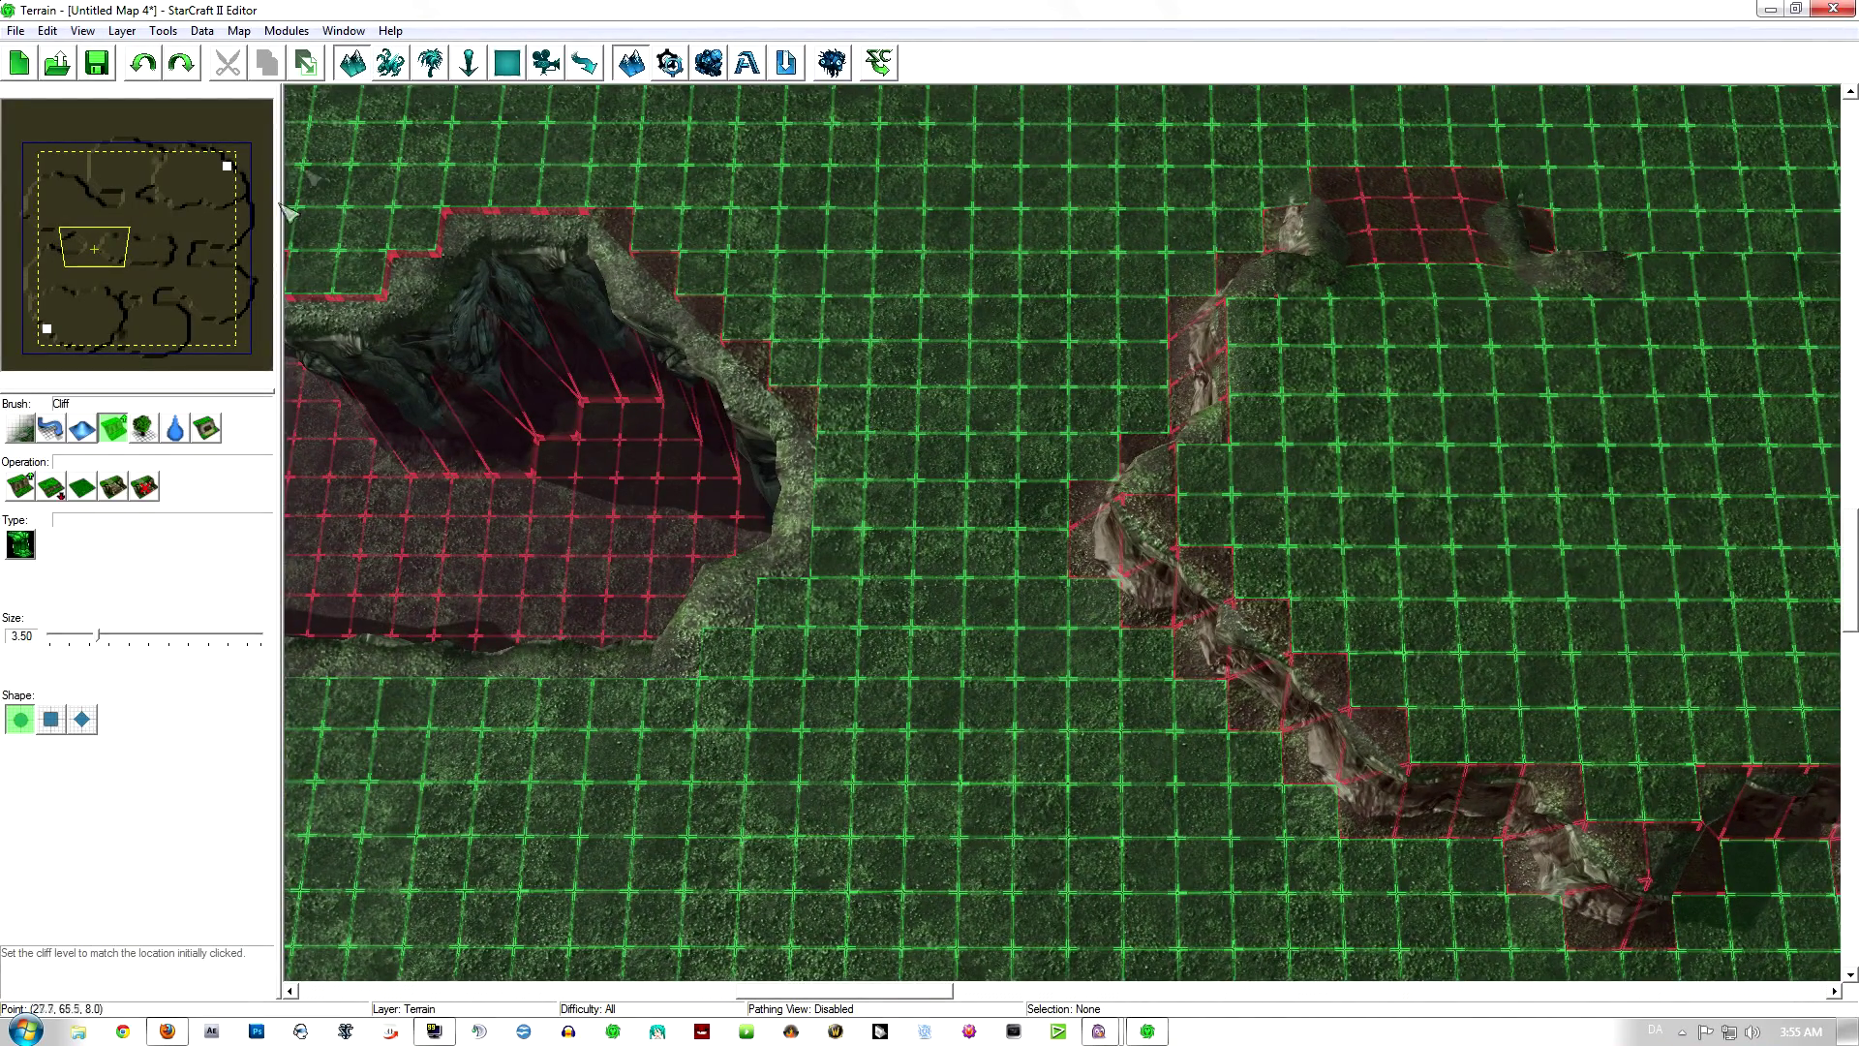
{"action": "left_click", "coordinate": [83, 479]}
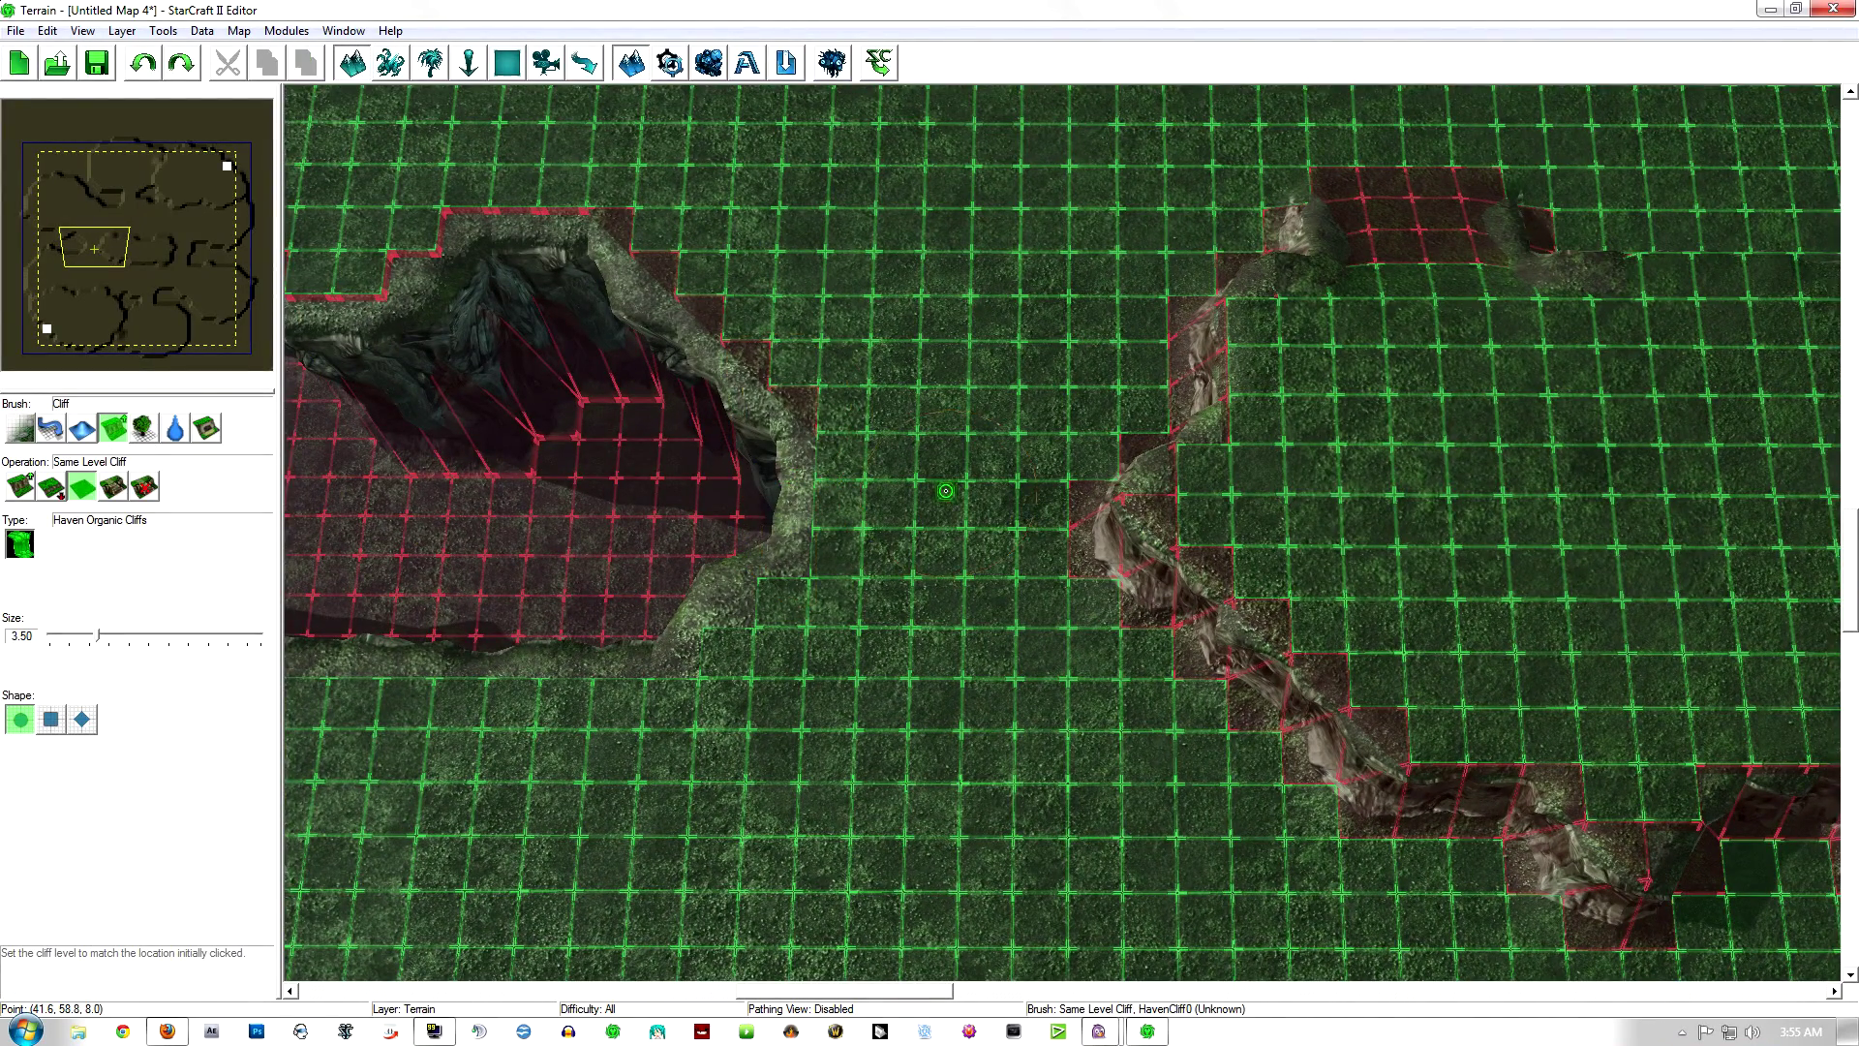
{"action": "mouse_move", "coordinate": [879, 502]}
{"action": "left_mouse_down"}
{"action": "mouse_move", "coordinate": [765, 465]}
{"action": "mouse_move", "coordinate": [832, 499]}
{"action": "mouse_move", "coordinate": [823, 513]}
{"action": "mouse_move", "coordinate": [832, 469]}
{"action": "left_mouse_up"}
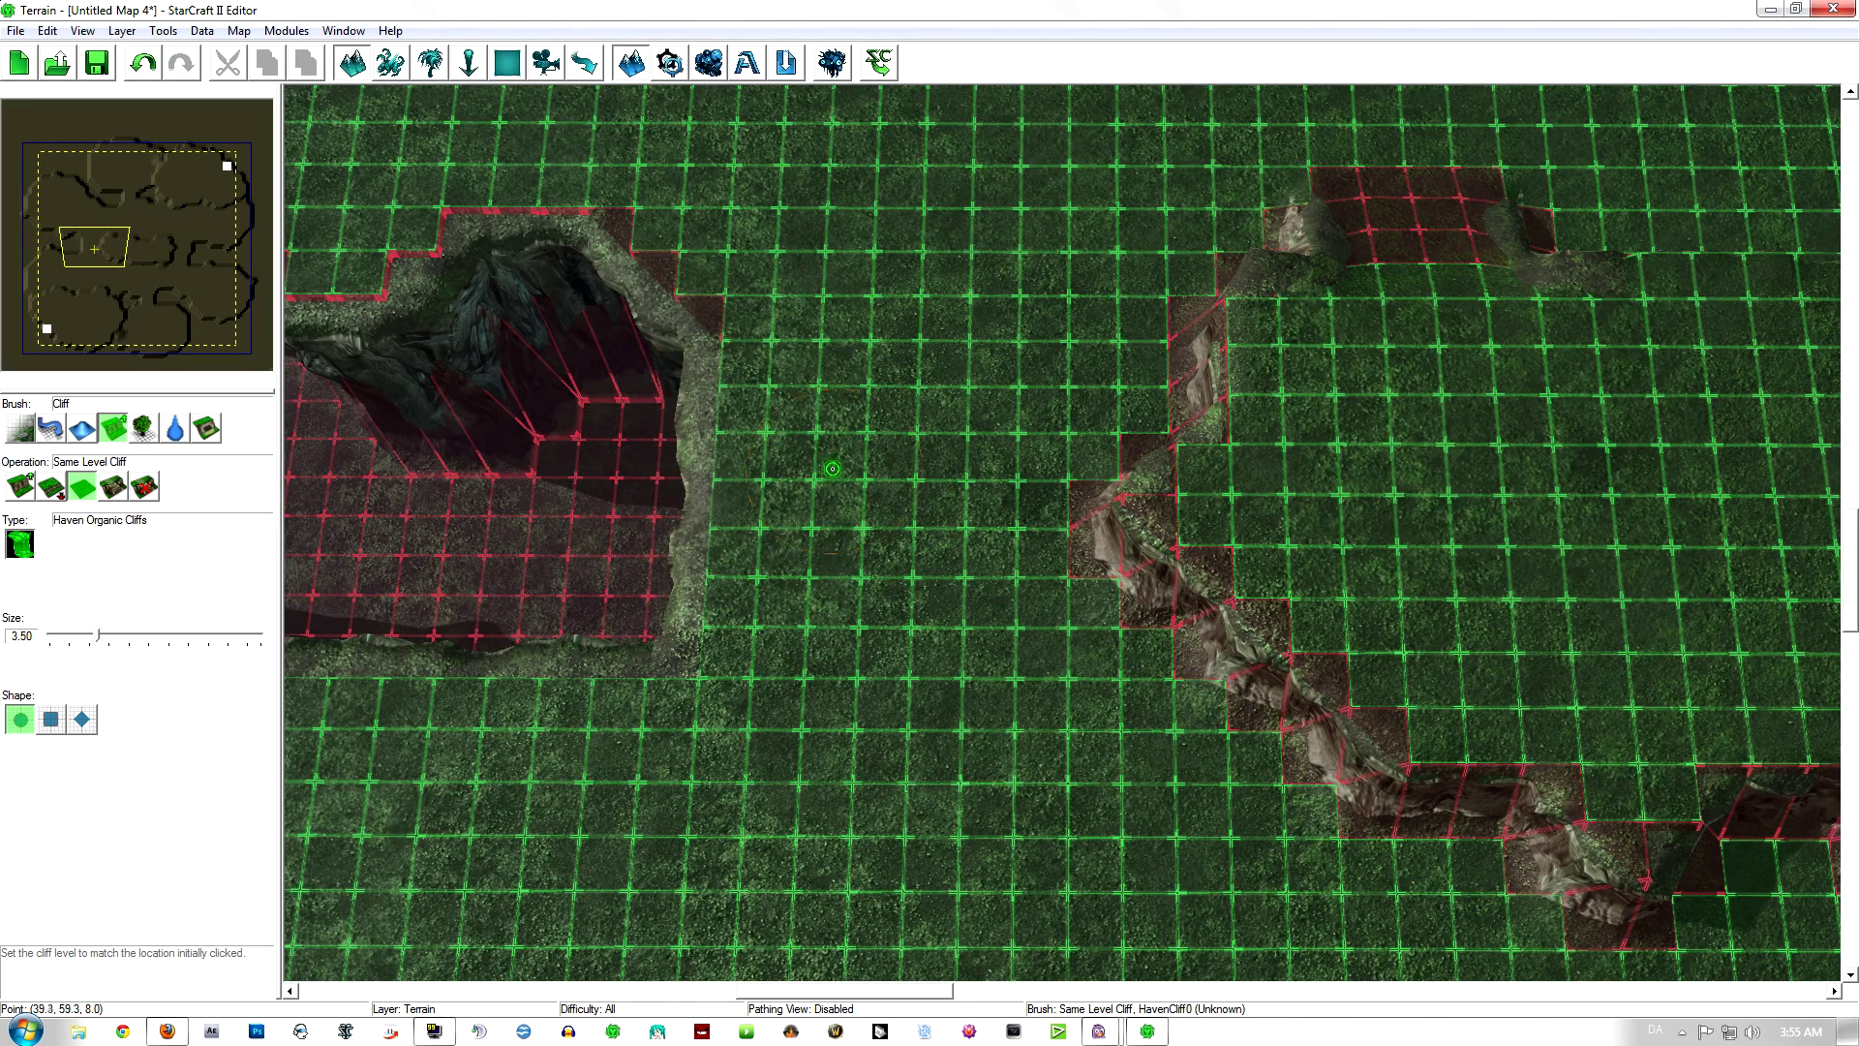
Step: Test the width of the passage between the western trench and the central plateau with two neutral Barracks, and undo their placement
{"action": "left_click", "coordinate": [390, 63]}
{"action": "left_click", "coordinate": [990, 484]}
{"action": "left_click", "coordinate": [839, 479]}
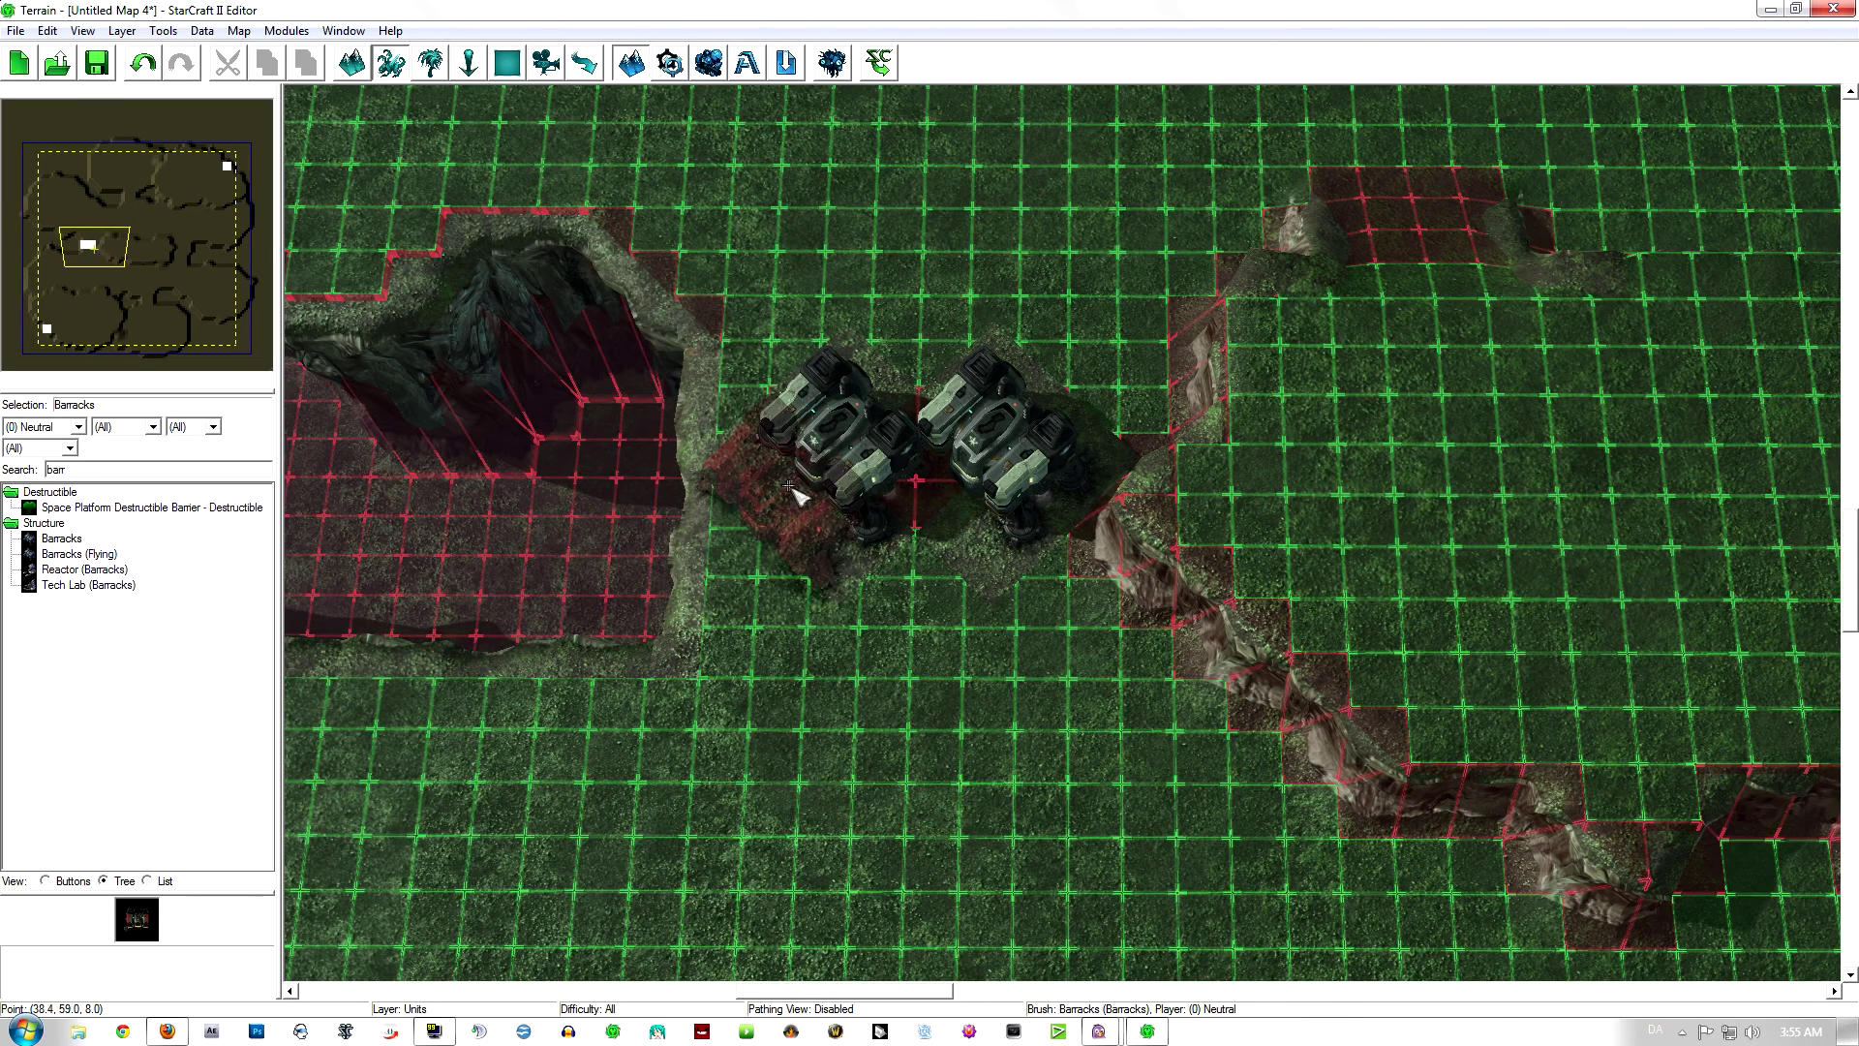
{"action": "key", "text": "ctrl+z"}
{"action": "key", "text": "ctrl+z"}
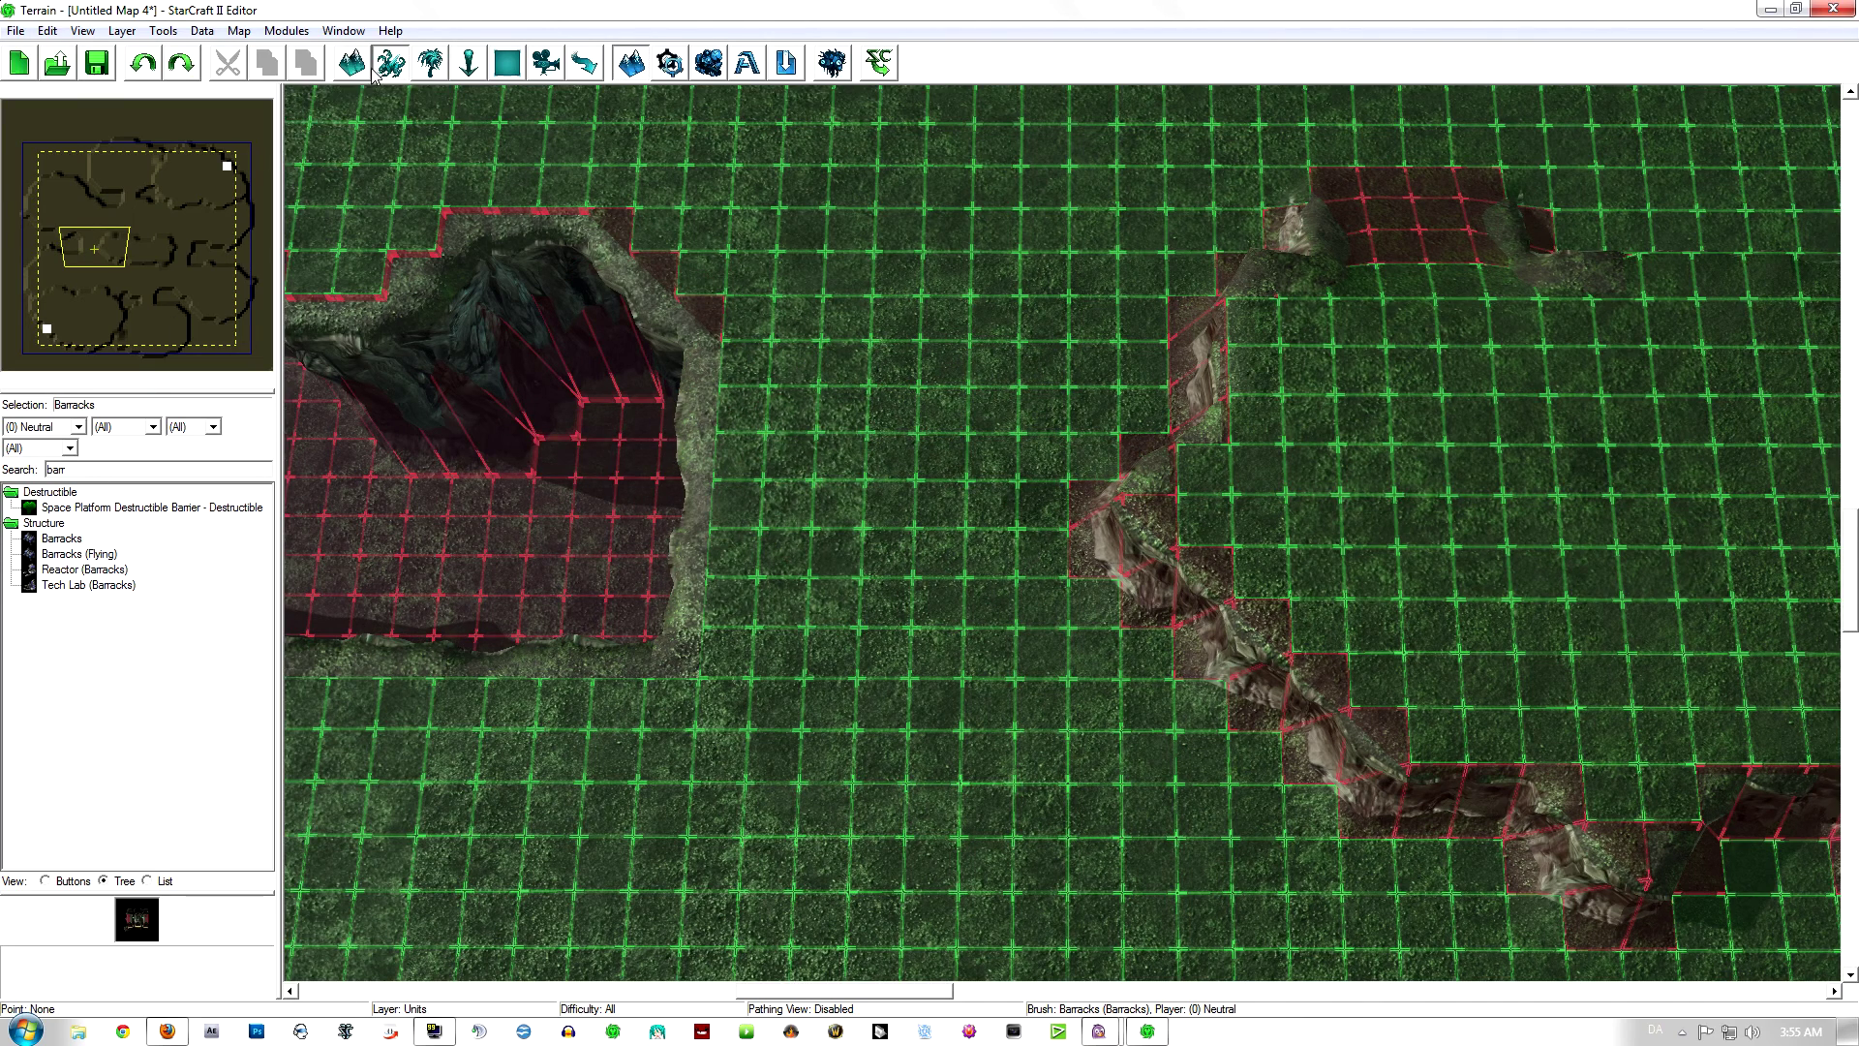
Step: Round off the corners of the western and eastern trenches' inner ends with Same Level Cliff
{"action": "key", "text": "t"}
{"action": "left_click_drag", "start_coordinate": [706, 687], "coordinate": [639, 664]}
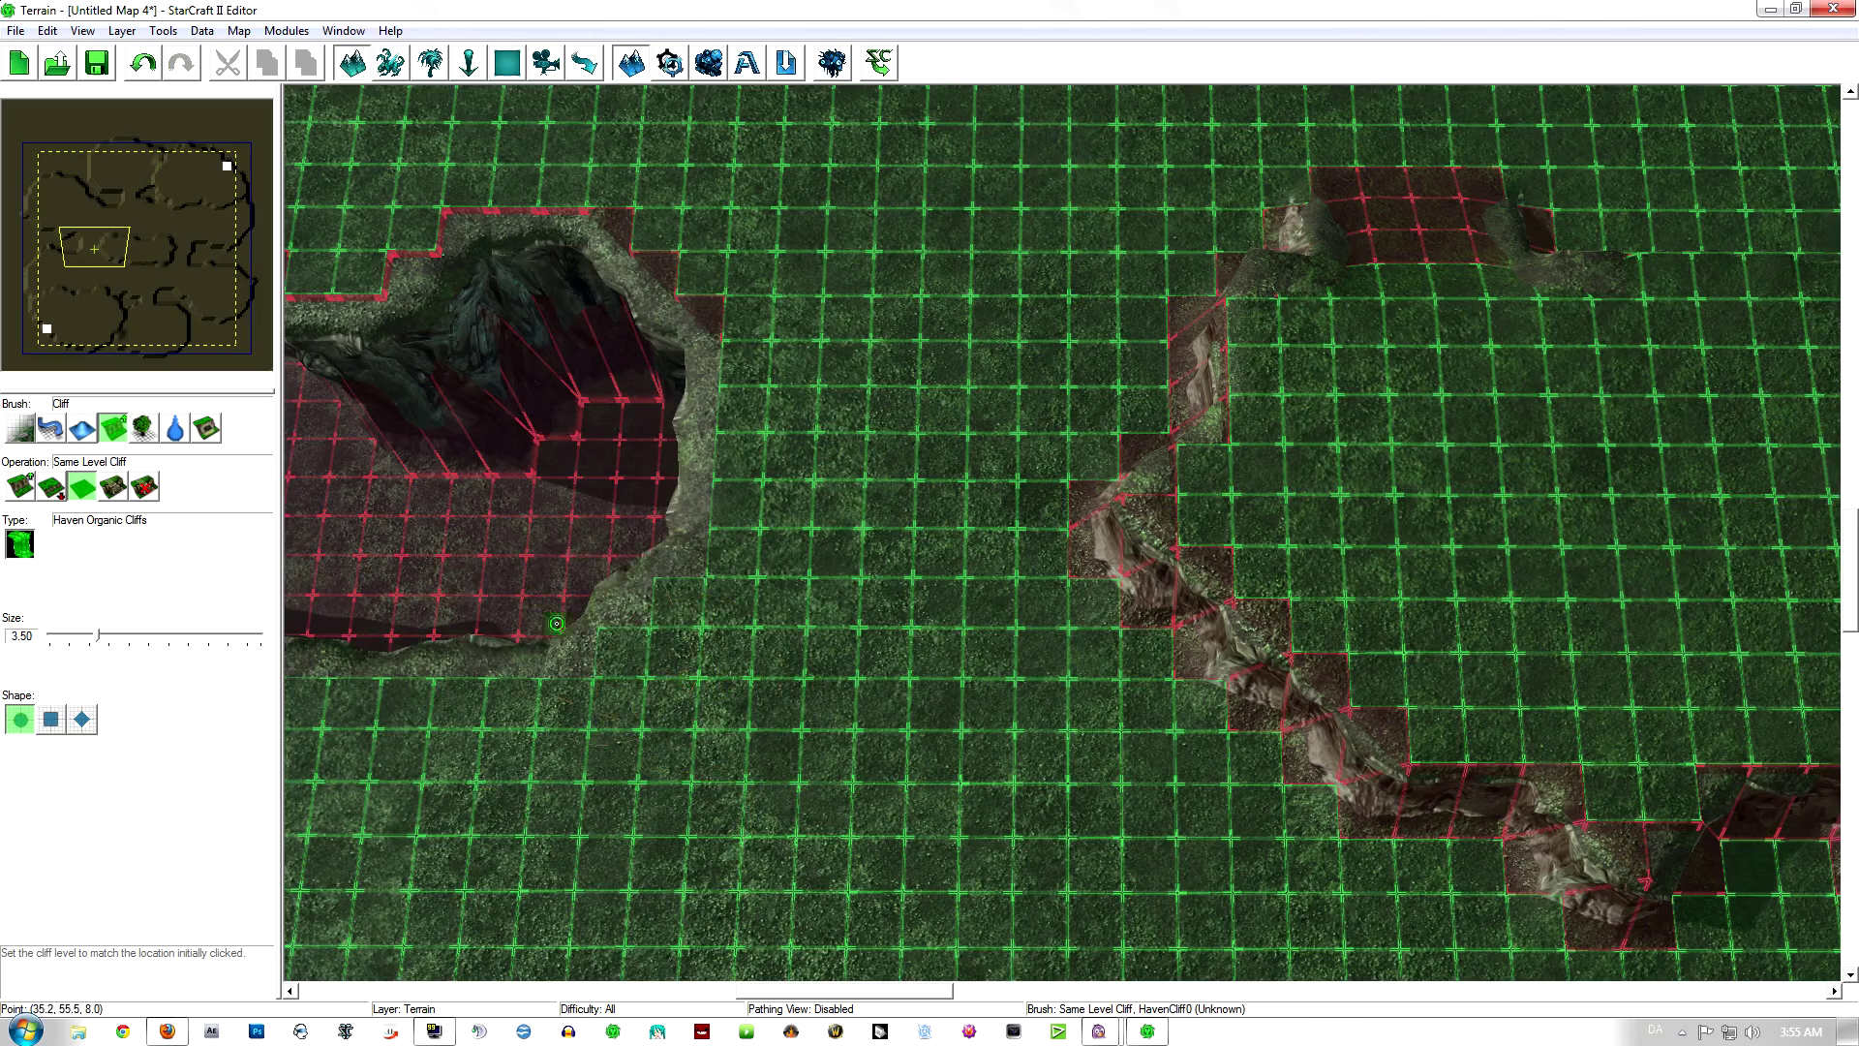
{"action": "right_click_drag", "start_coordinate": [1235, 591], "coordinate": [997, 460]}
{"action": "mouse_move", "coordinate": [819, 641]}
{"action": "left_mouse_down"}
{"action": "mouse_move", "coordinate": [846, 681]}
{"action": "mouse_move", "coordinate": [788, 643]}
{"action": "mouse_move", "coordinate": [892, 688]}
{"action": "mouse_move", "coordinate": [788, 623]}
{"action": "mouse_move", "coordinate": [804, 601]}
{"action": "left_mouse_up"}
{"action": "right_click_drag", "start_coordinate": [937, 420], "coordinate": [930, 598]}
{"action": "mouse_move", "coordinate": [979, 259]}
{"action": "left_mouse_down"}
{"action": "mouse_move", "coordinate": [926, 294]}
{"action": "mouse_move", "coordinate": [905, 388]}
{"action": "left_mouse_up"}
Step: Hide the grid overlay and review the whole map around the central plateau and both trenches
{"action": "right_click_drag", "start_coordinate": [875, 432], "coordinate": [1131, 479]}
{"action": "scroll", "coordinate": [1131, 461], "scroll_direction": "down", "scroll_amount": 3}
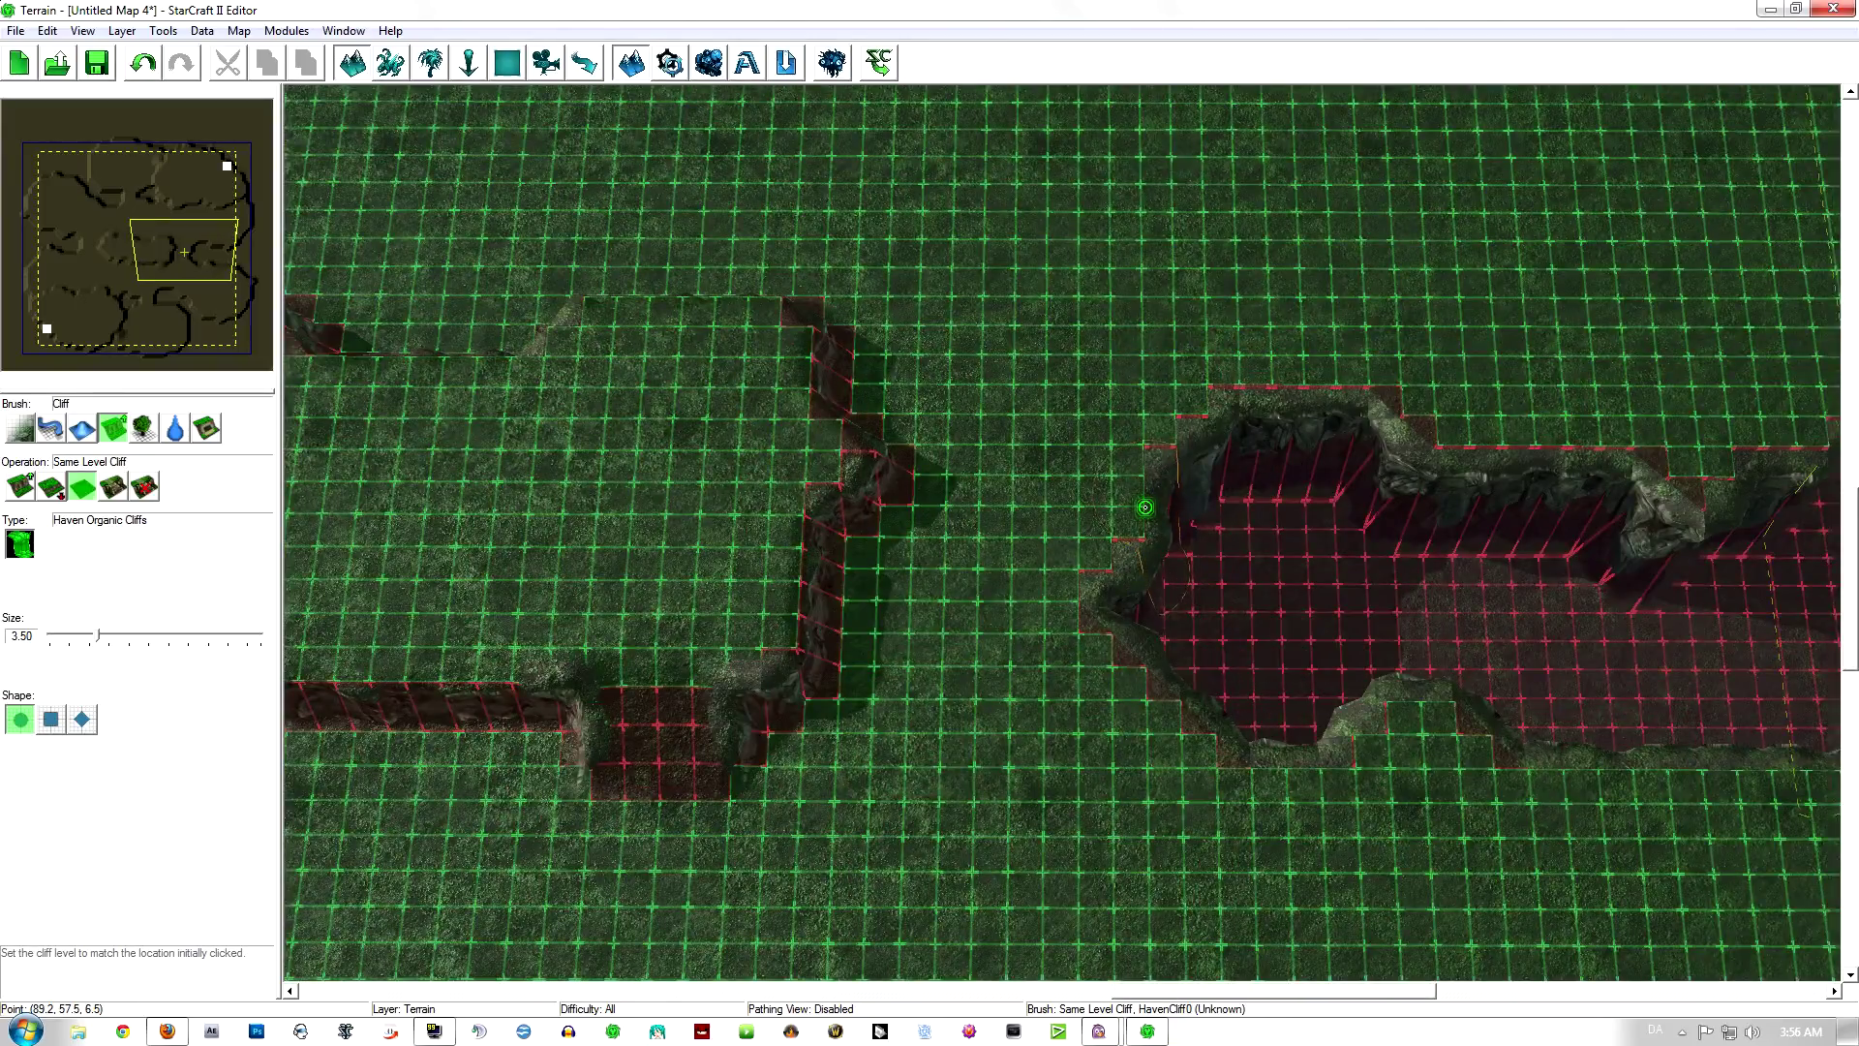
{"action": "scroll", "coordinate": [1146, 515], "scroll_direction": "down", "scroll_amount": 3}
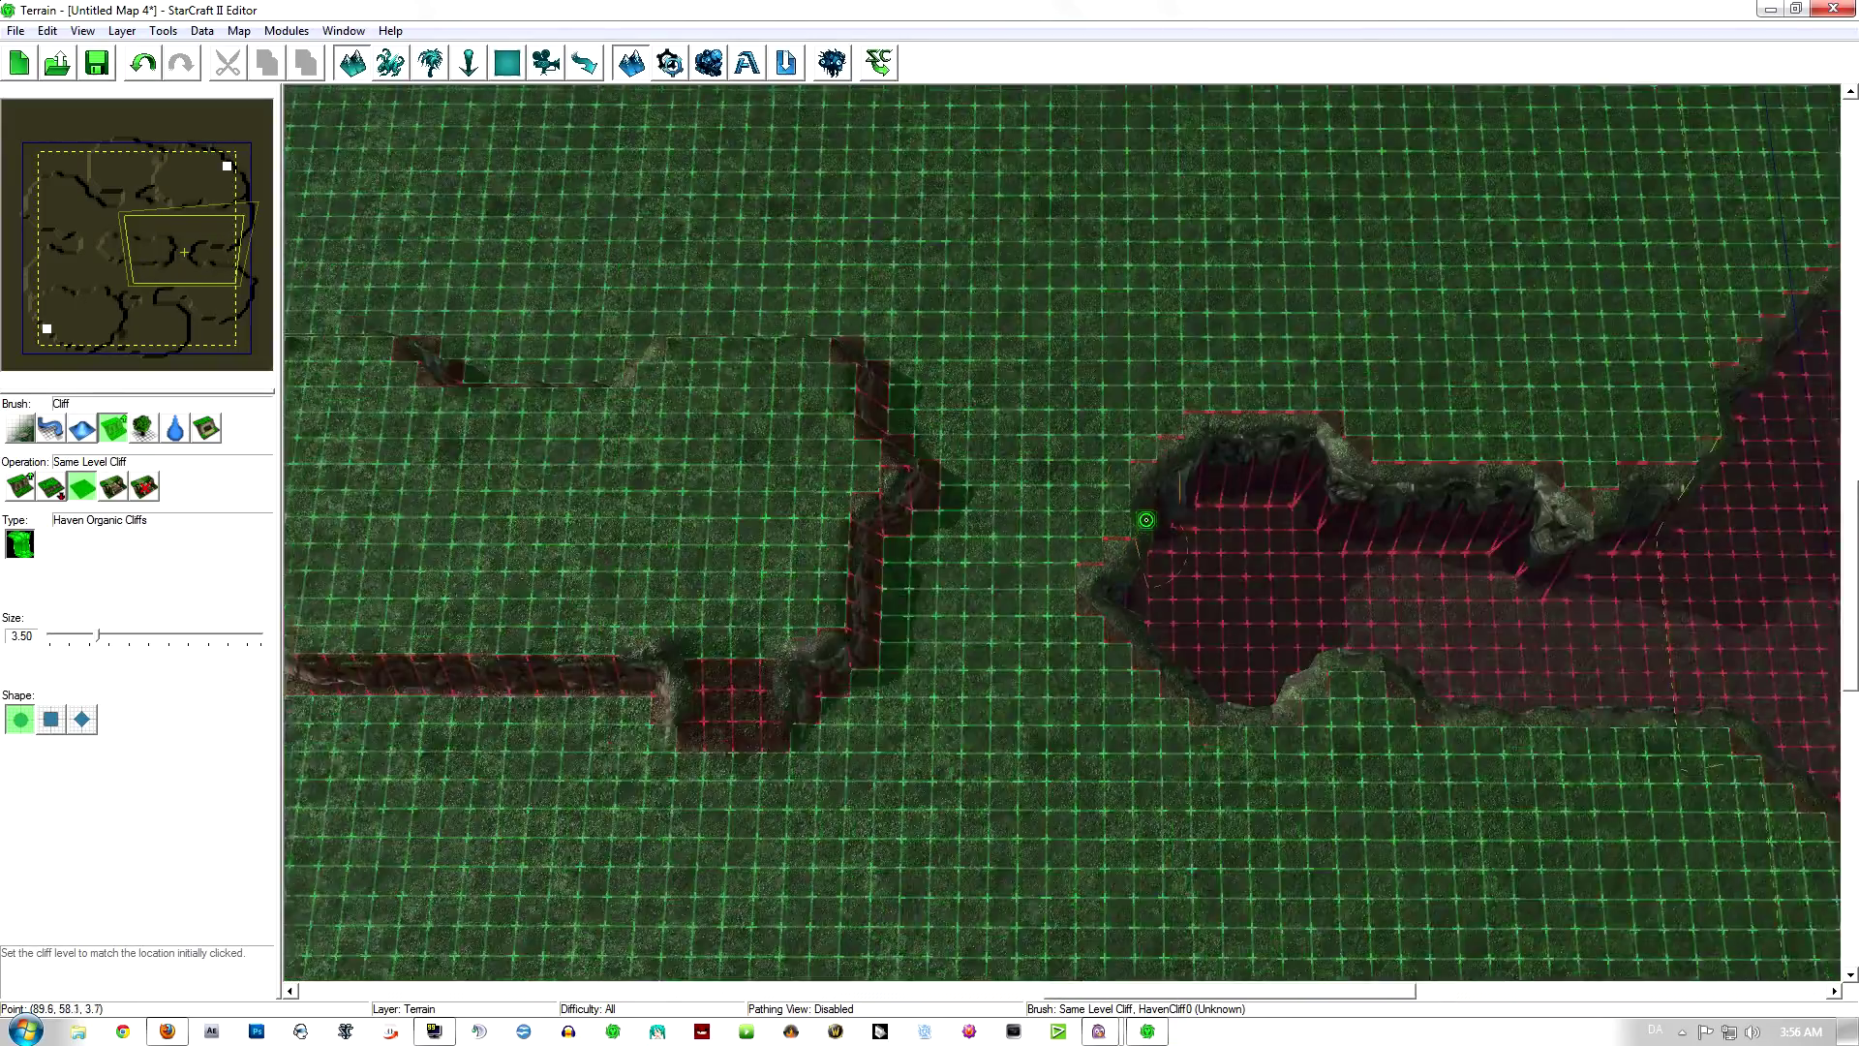
{"action": "right_click_drag", "start_coordinate": [1100, 527], "coordinate": [1296, 524]}
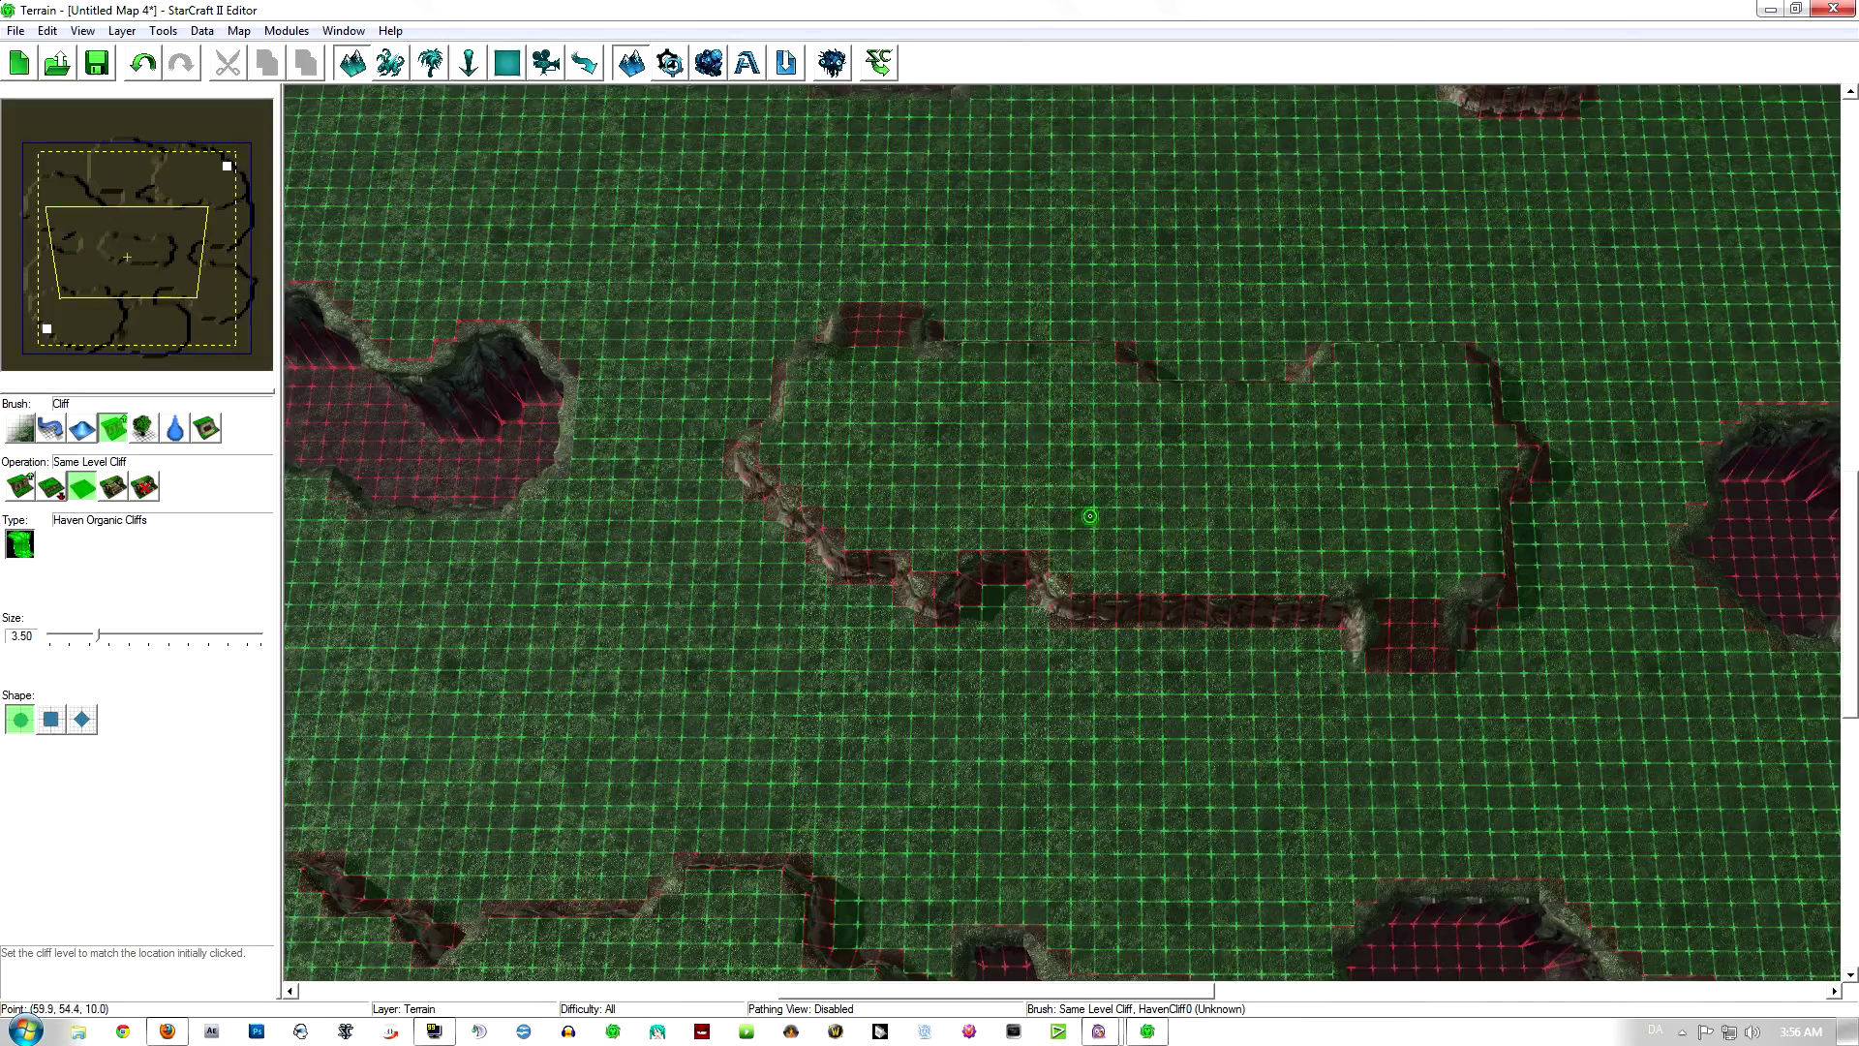
{"action": "scroll", "coordinate": [1114, 511], "scroll_direction": "down", "scroll_amount": 5}
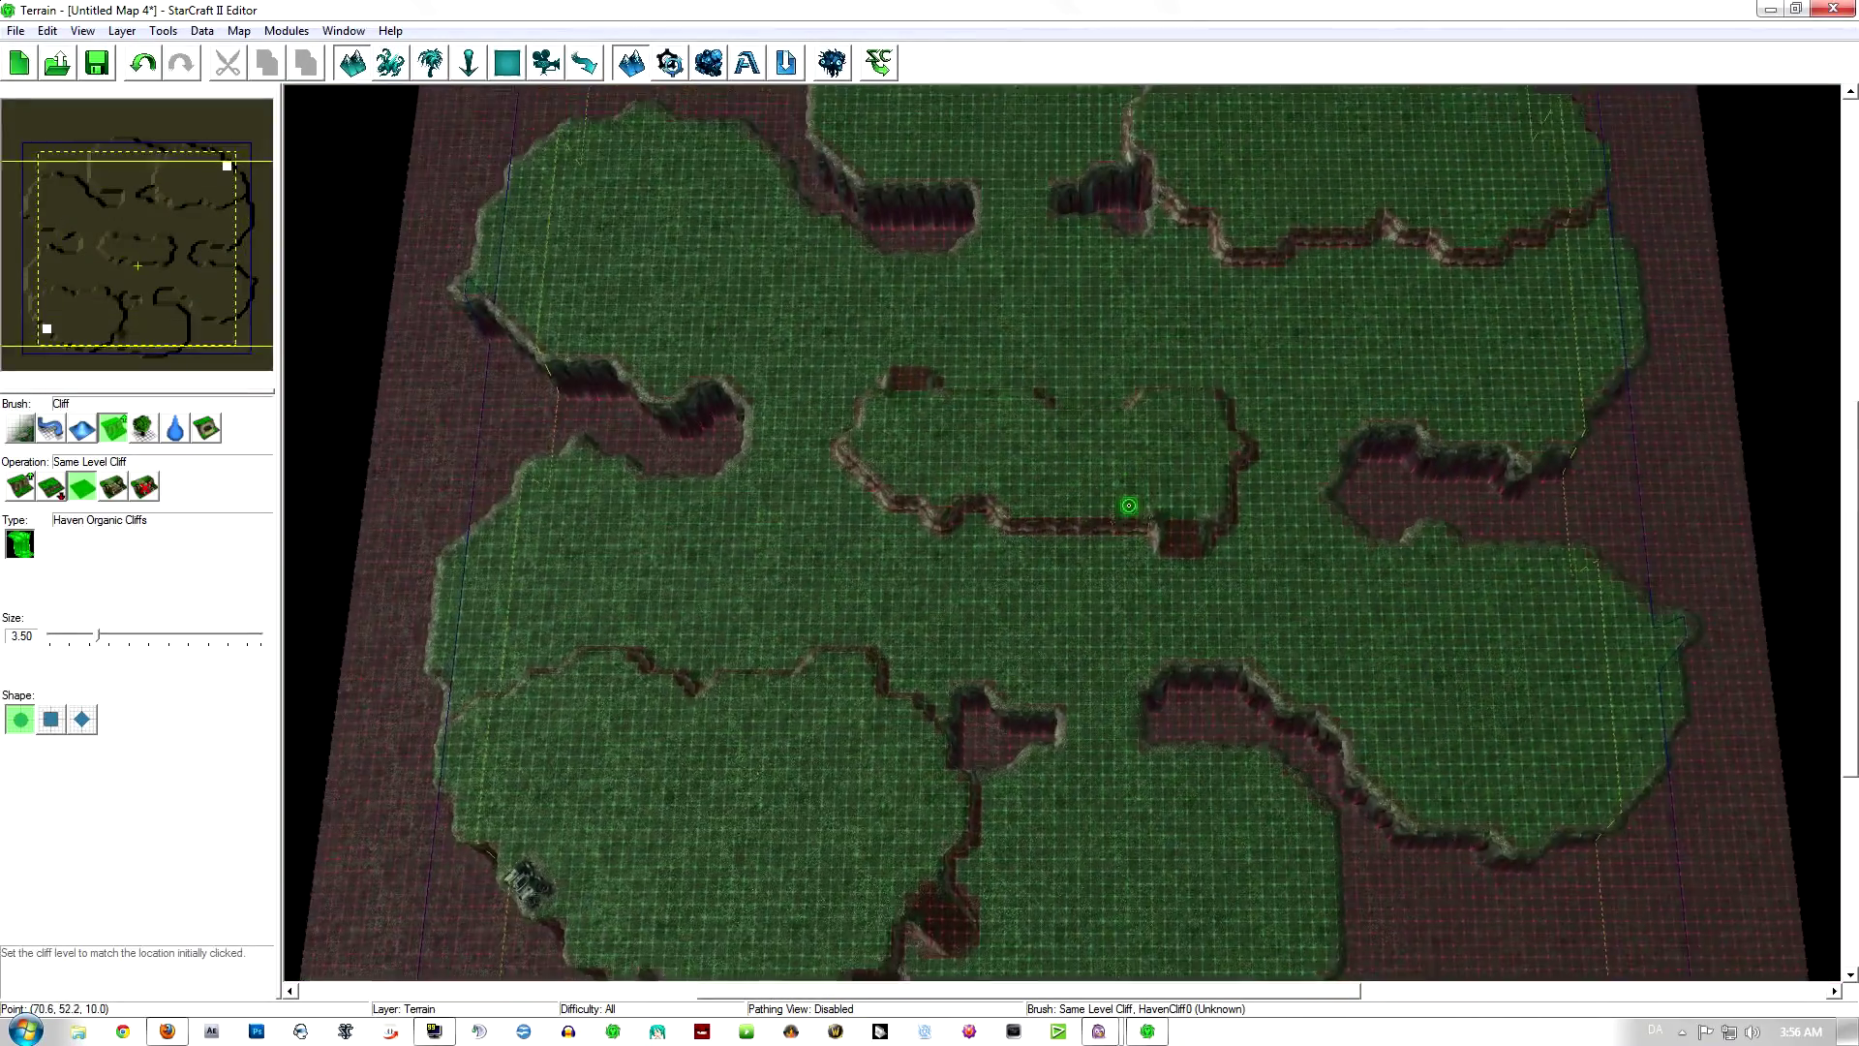
{"action": "scroll", "coordinate": [1129, 506], "scroll_direction": "down", "scroll_amount": 3}
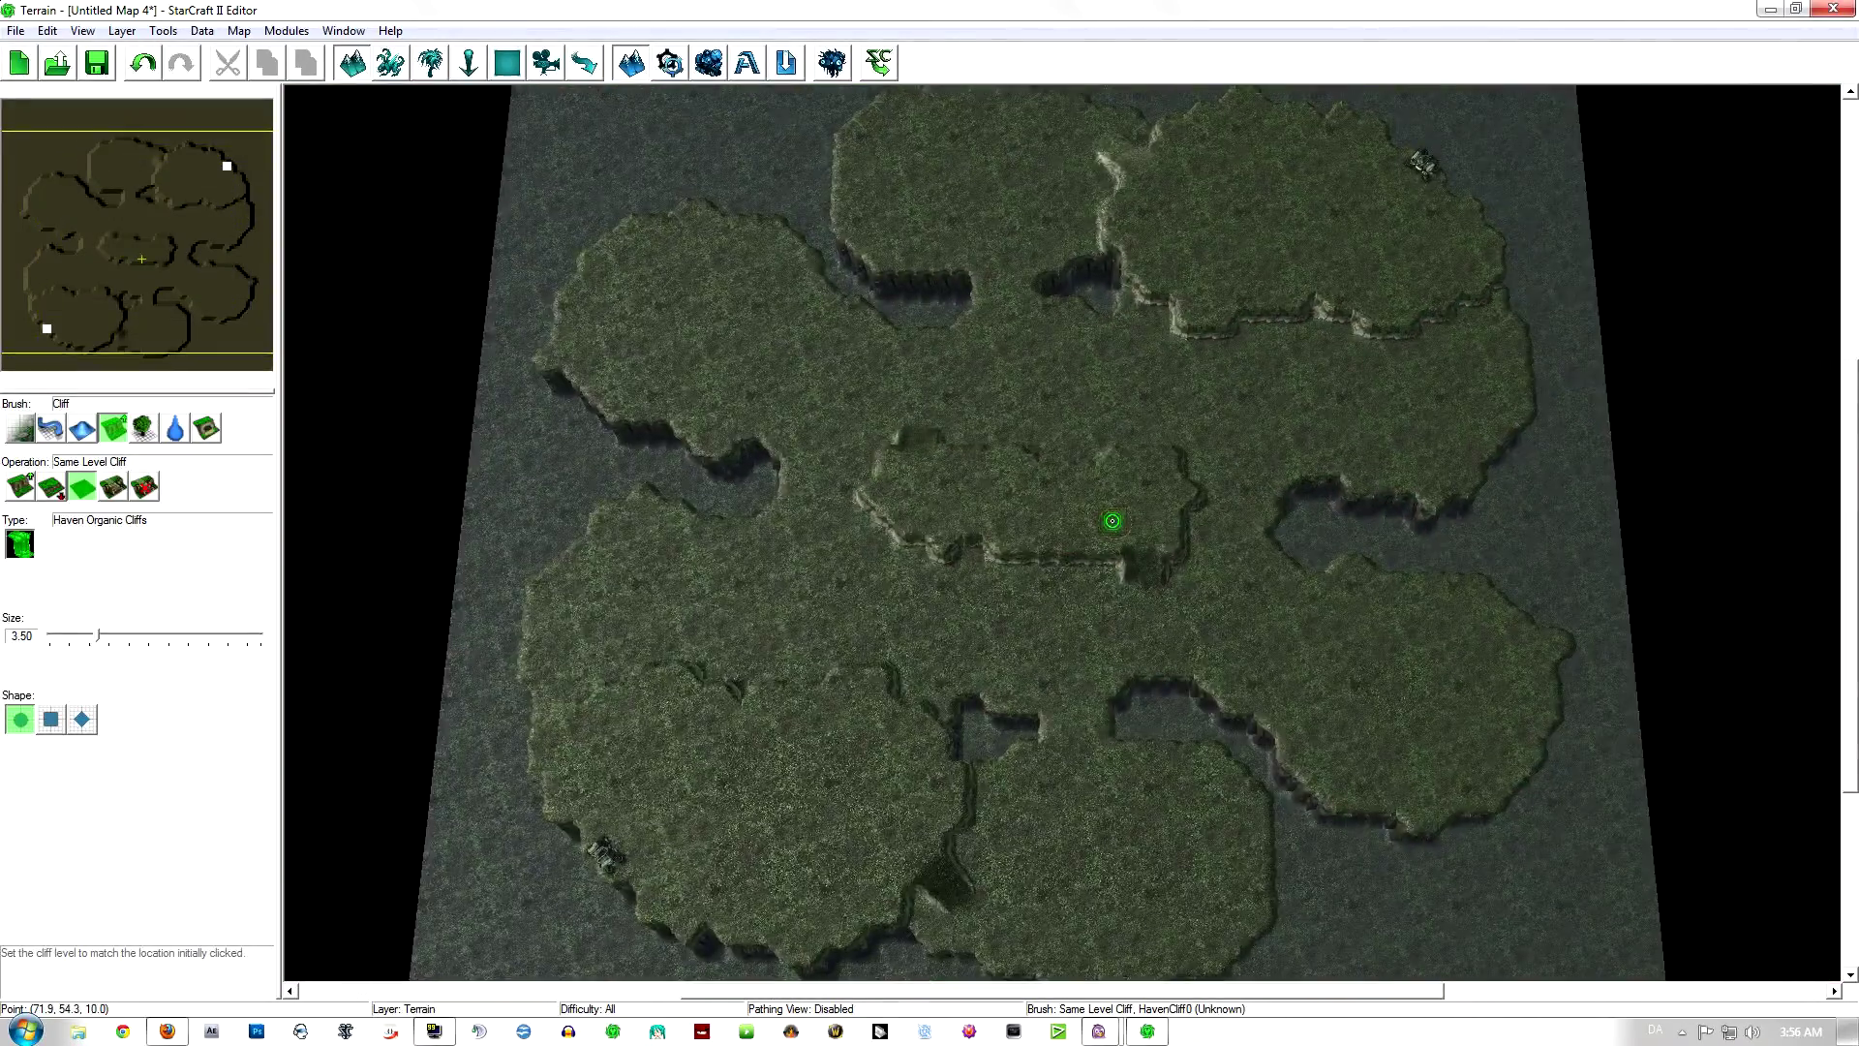
Step: Leave the cliff brush for the Units layer and delete the structures standing in the northeast and southwest main bases
{"action": "key", "text": "Escape"}
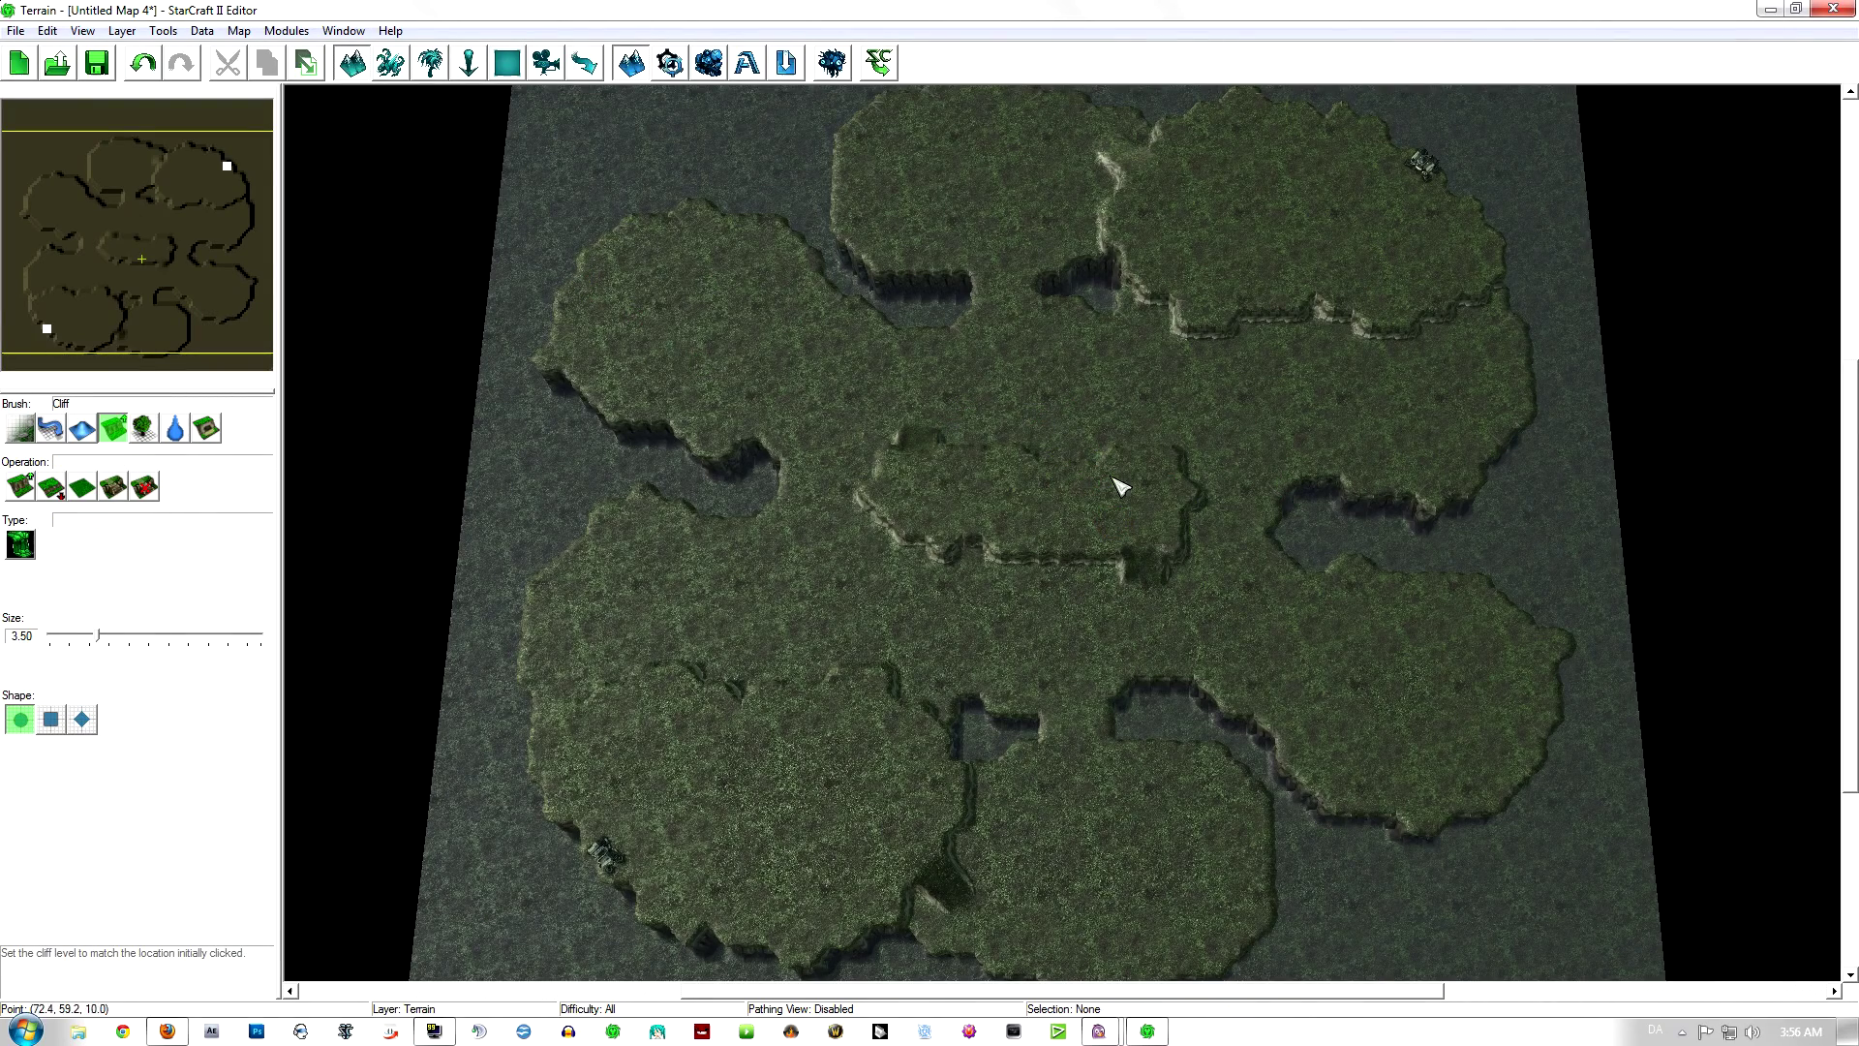
{"action": "left_click_drag", "start_coordinate": [1324, 138], "coordinate": [1584, 263]}
{"action": "left_click", "coordinate": [390, 63]}
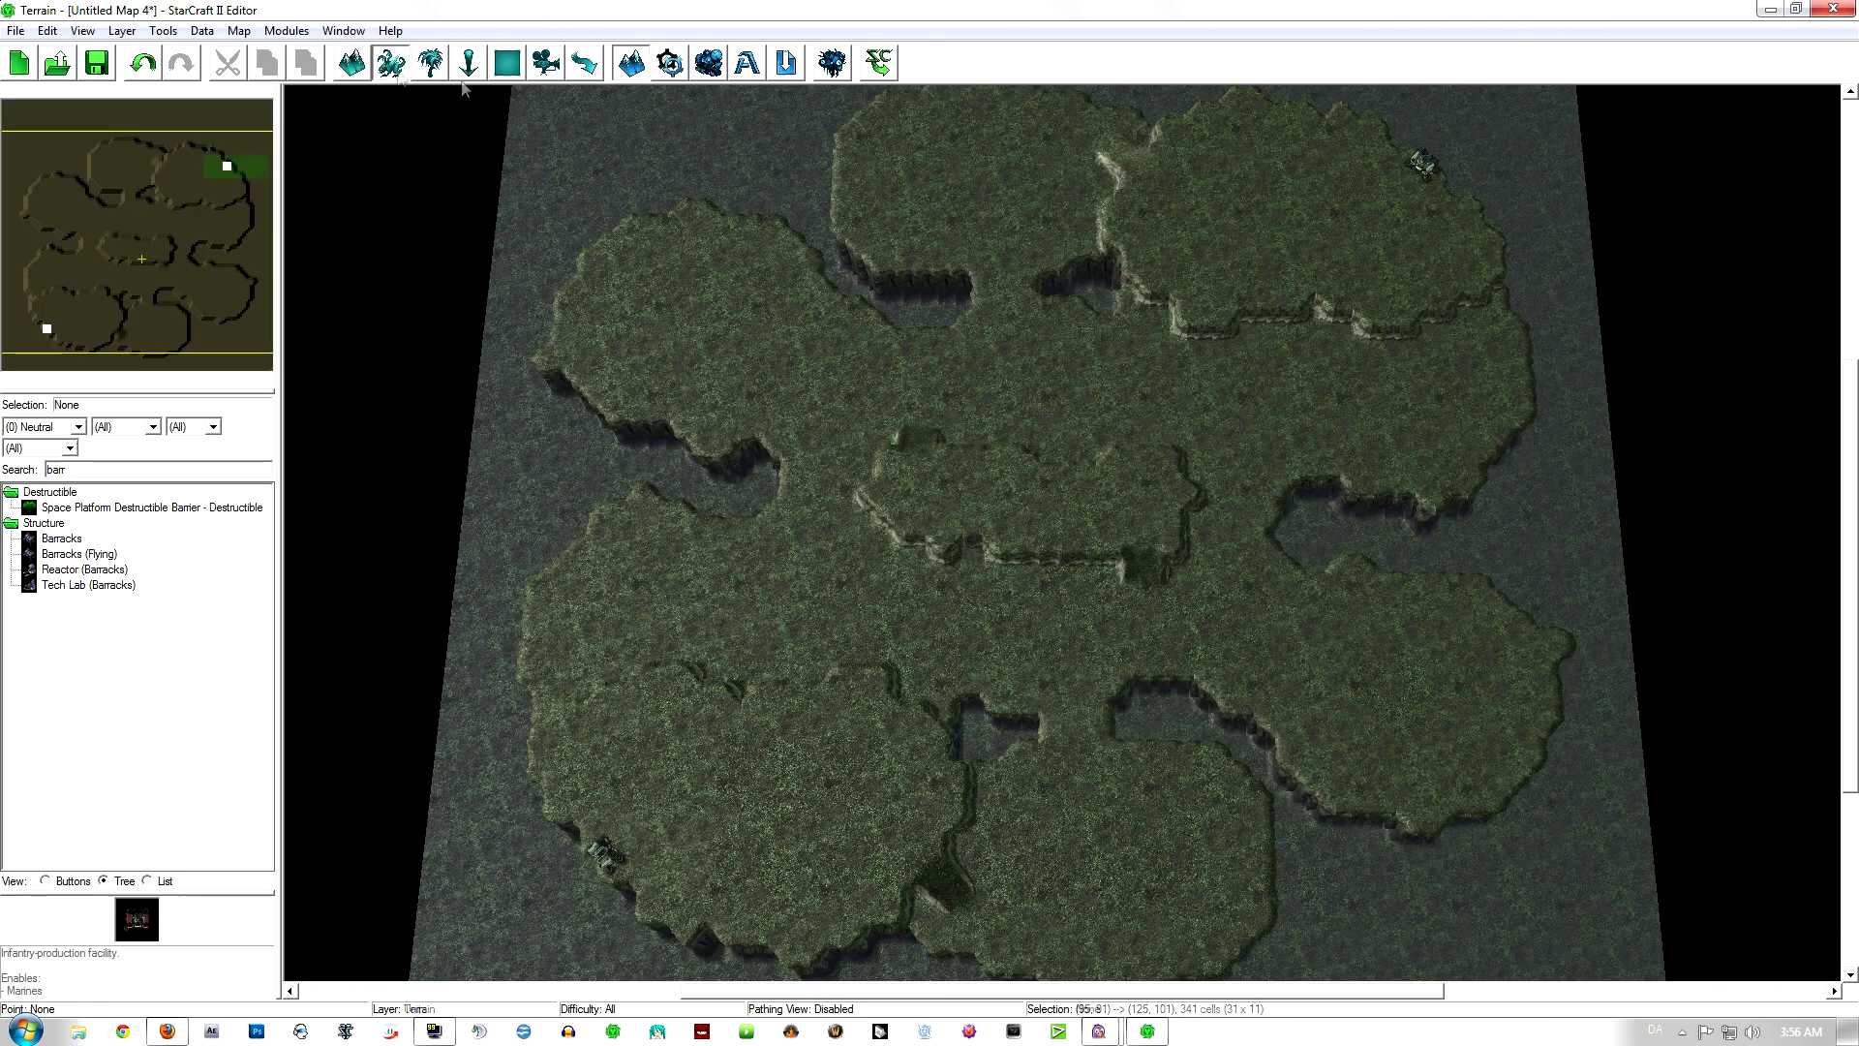
{"action": "left_click", "coordinate": [1422, 162]}
{"action": "key", "text": "Delete"}
{"action": "left_click", "coordinate": [662, 828]}
{"action": "key", "text": "Delete"}
{"action": "scroll", "coordinate": [963, 651], "scroll_direction": "up", "scroll_amount": 8}
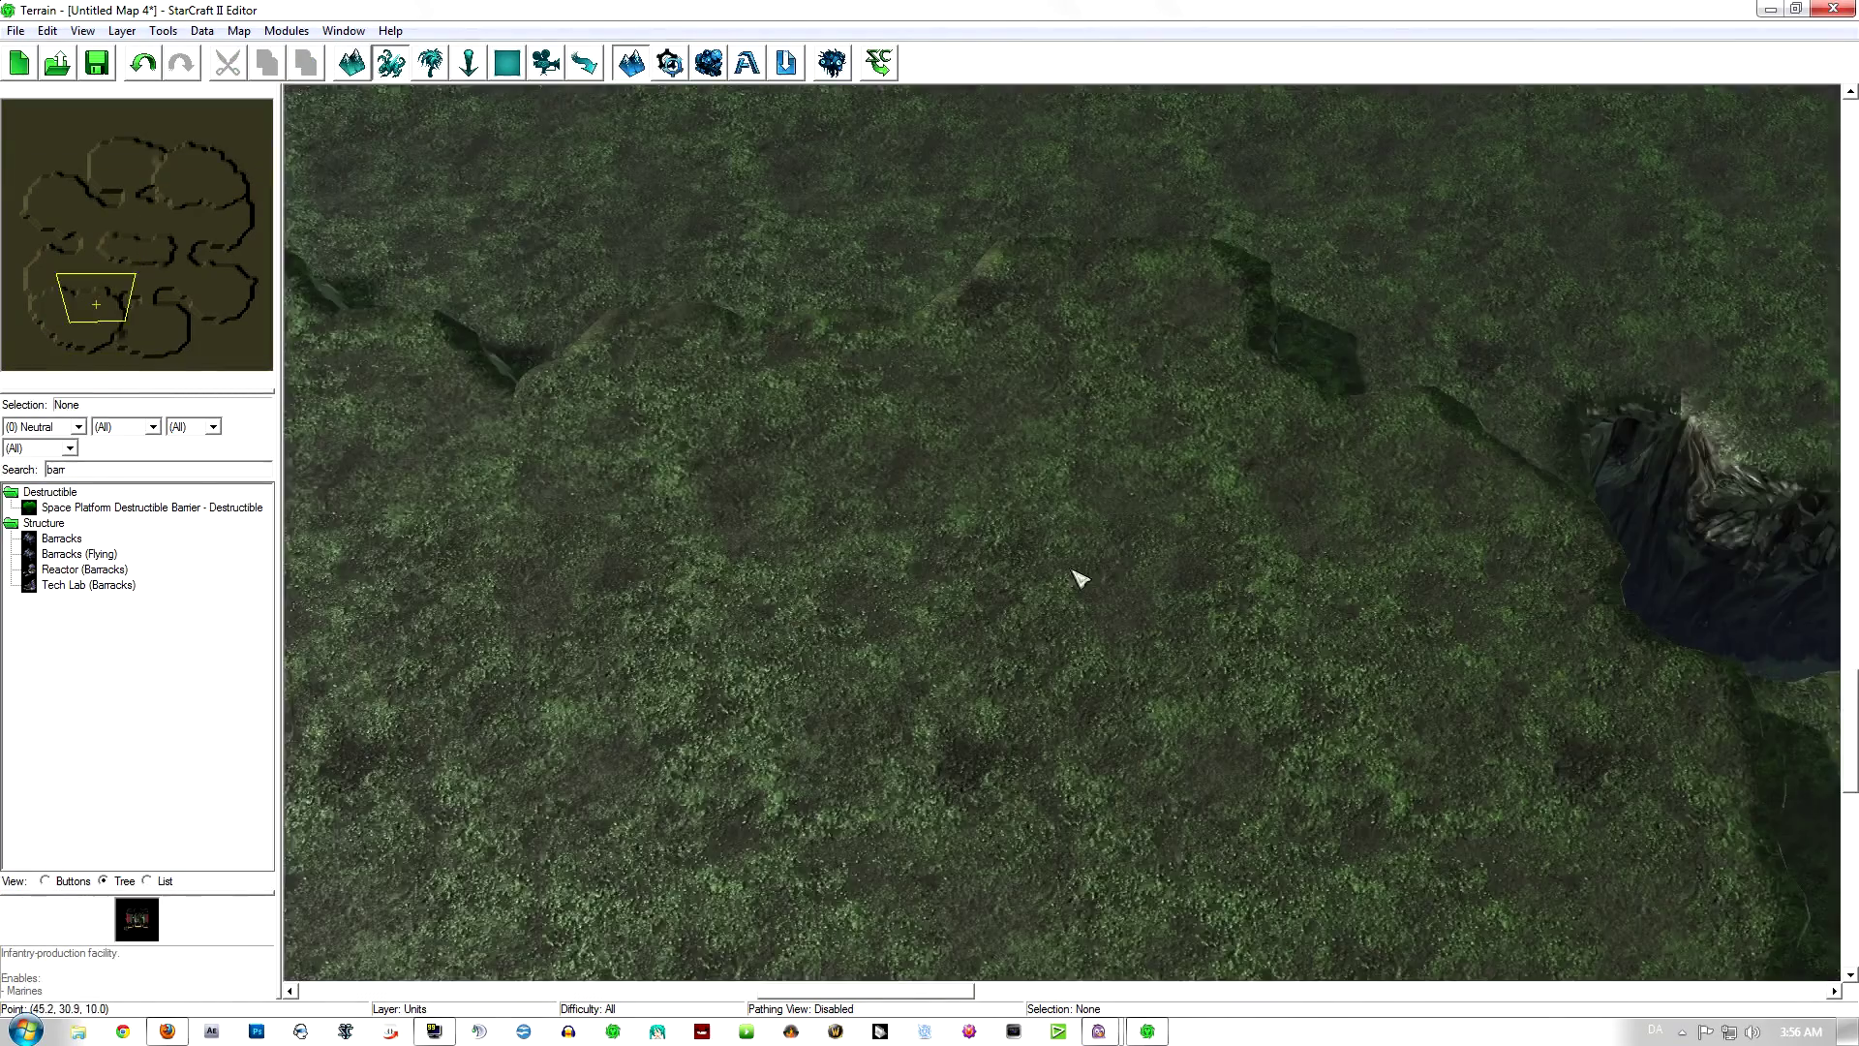
{"action": "right_click_drag", "start_coordinate": [1073, 572], "coordinate": [1155, 519]}
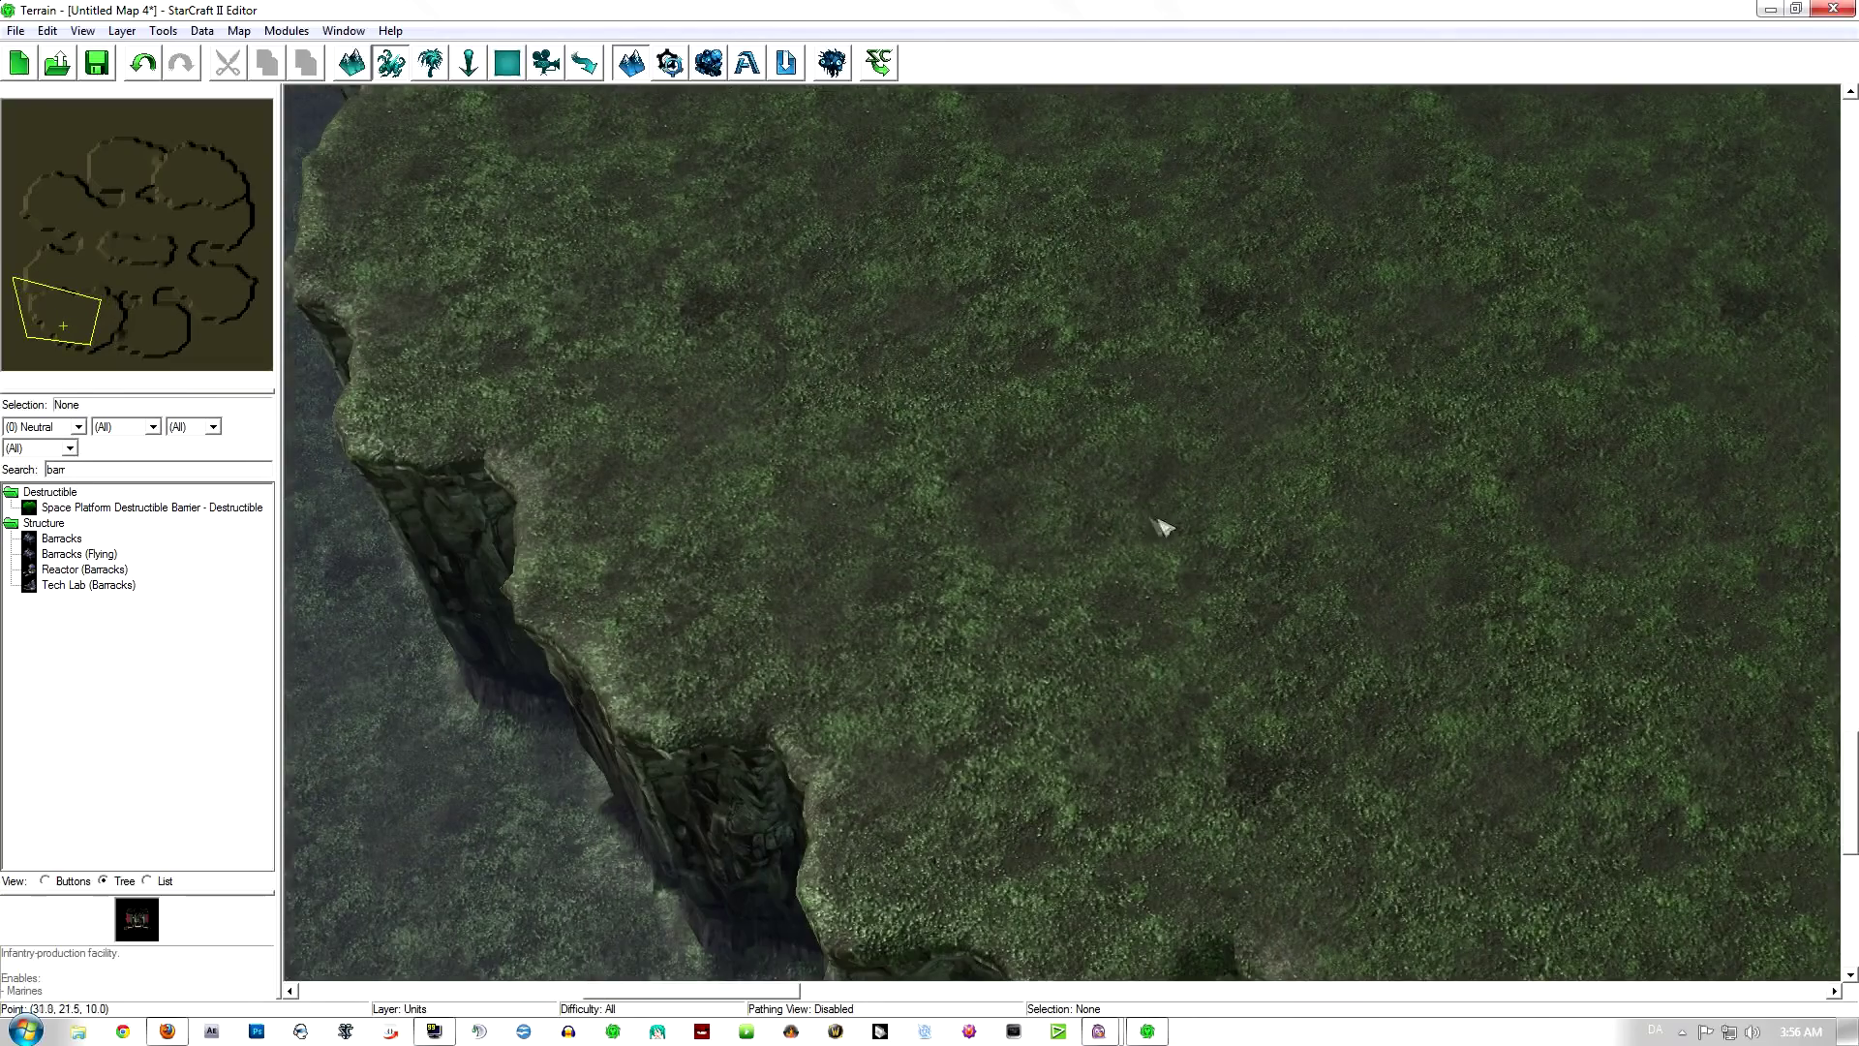
Step: Save the map as tempmelee in the StarCraft II documents folder
{"action": "left_click", "coordinate": [98, 64]}
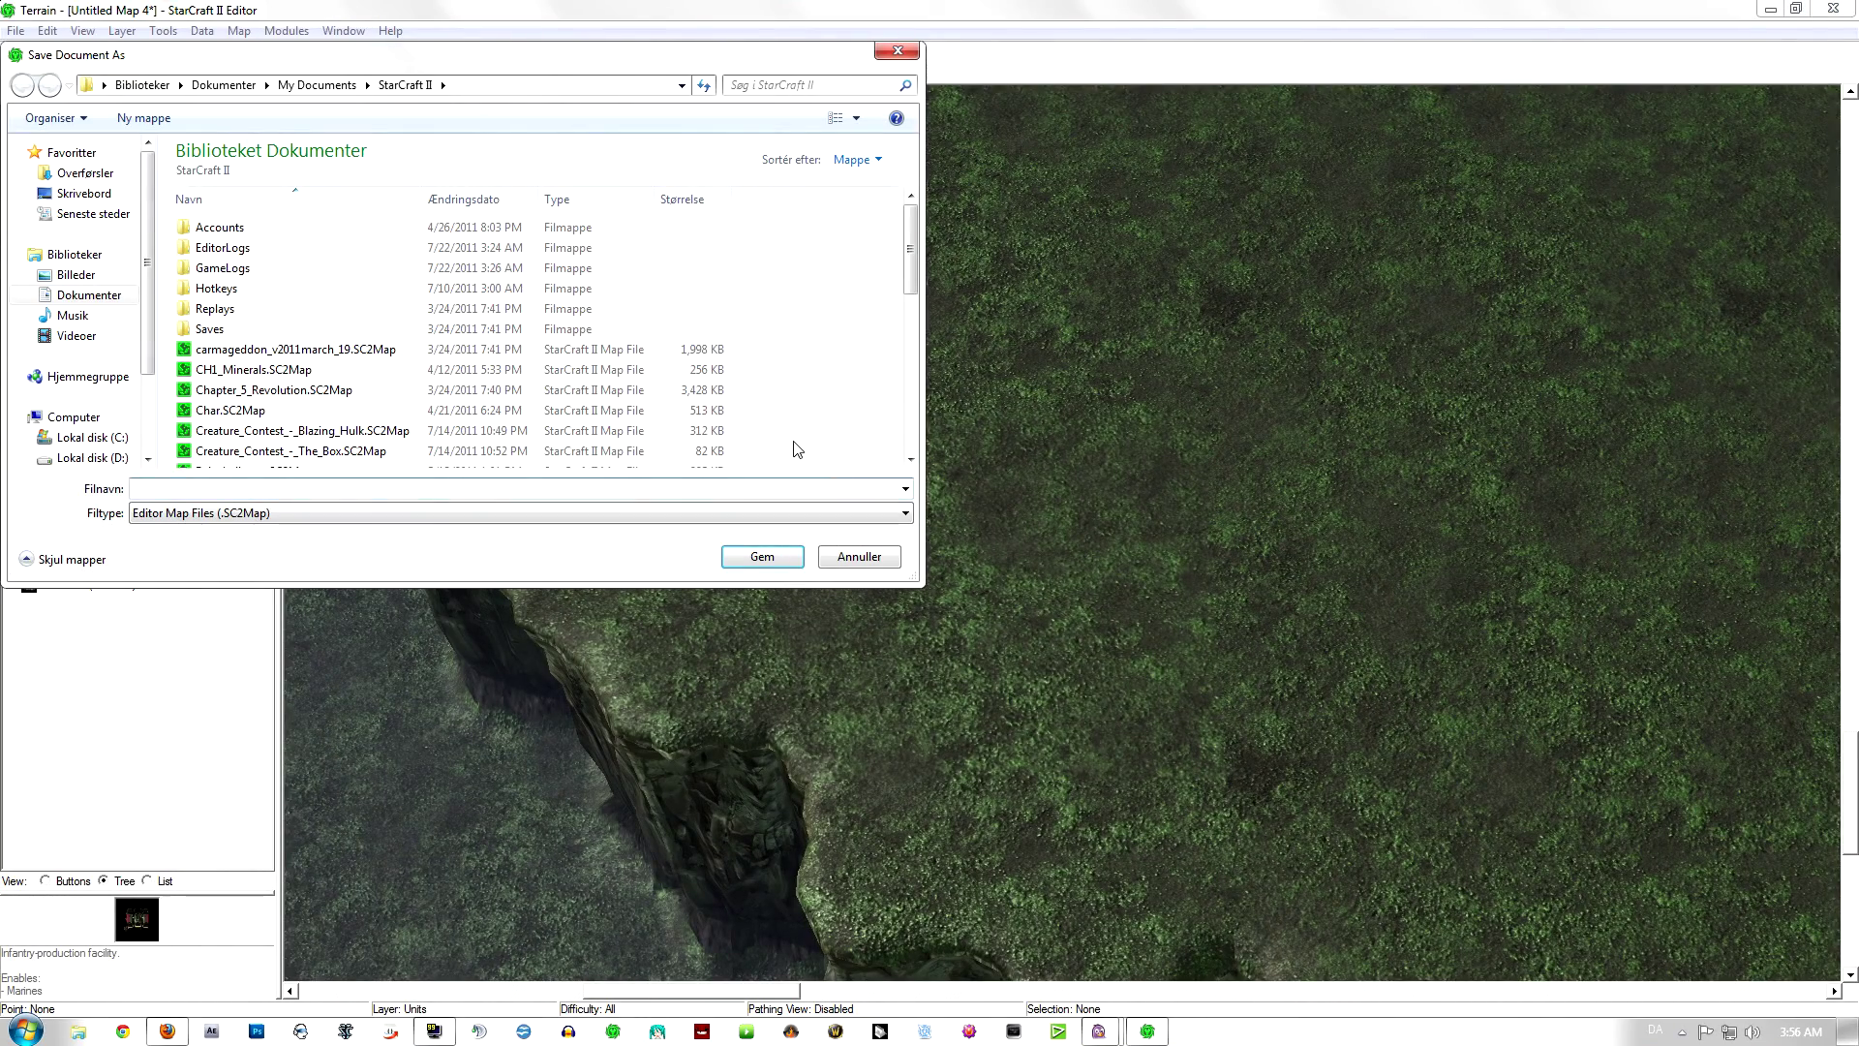
{"action": "type", "text": "temp"}
{"action": "key", "text": "Return"}
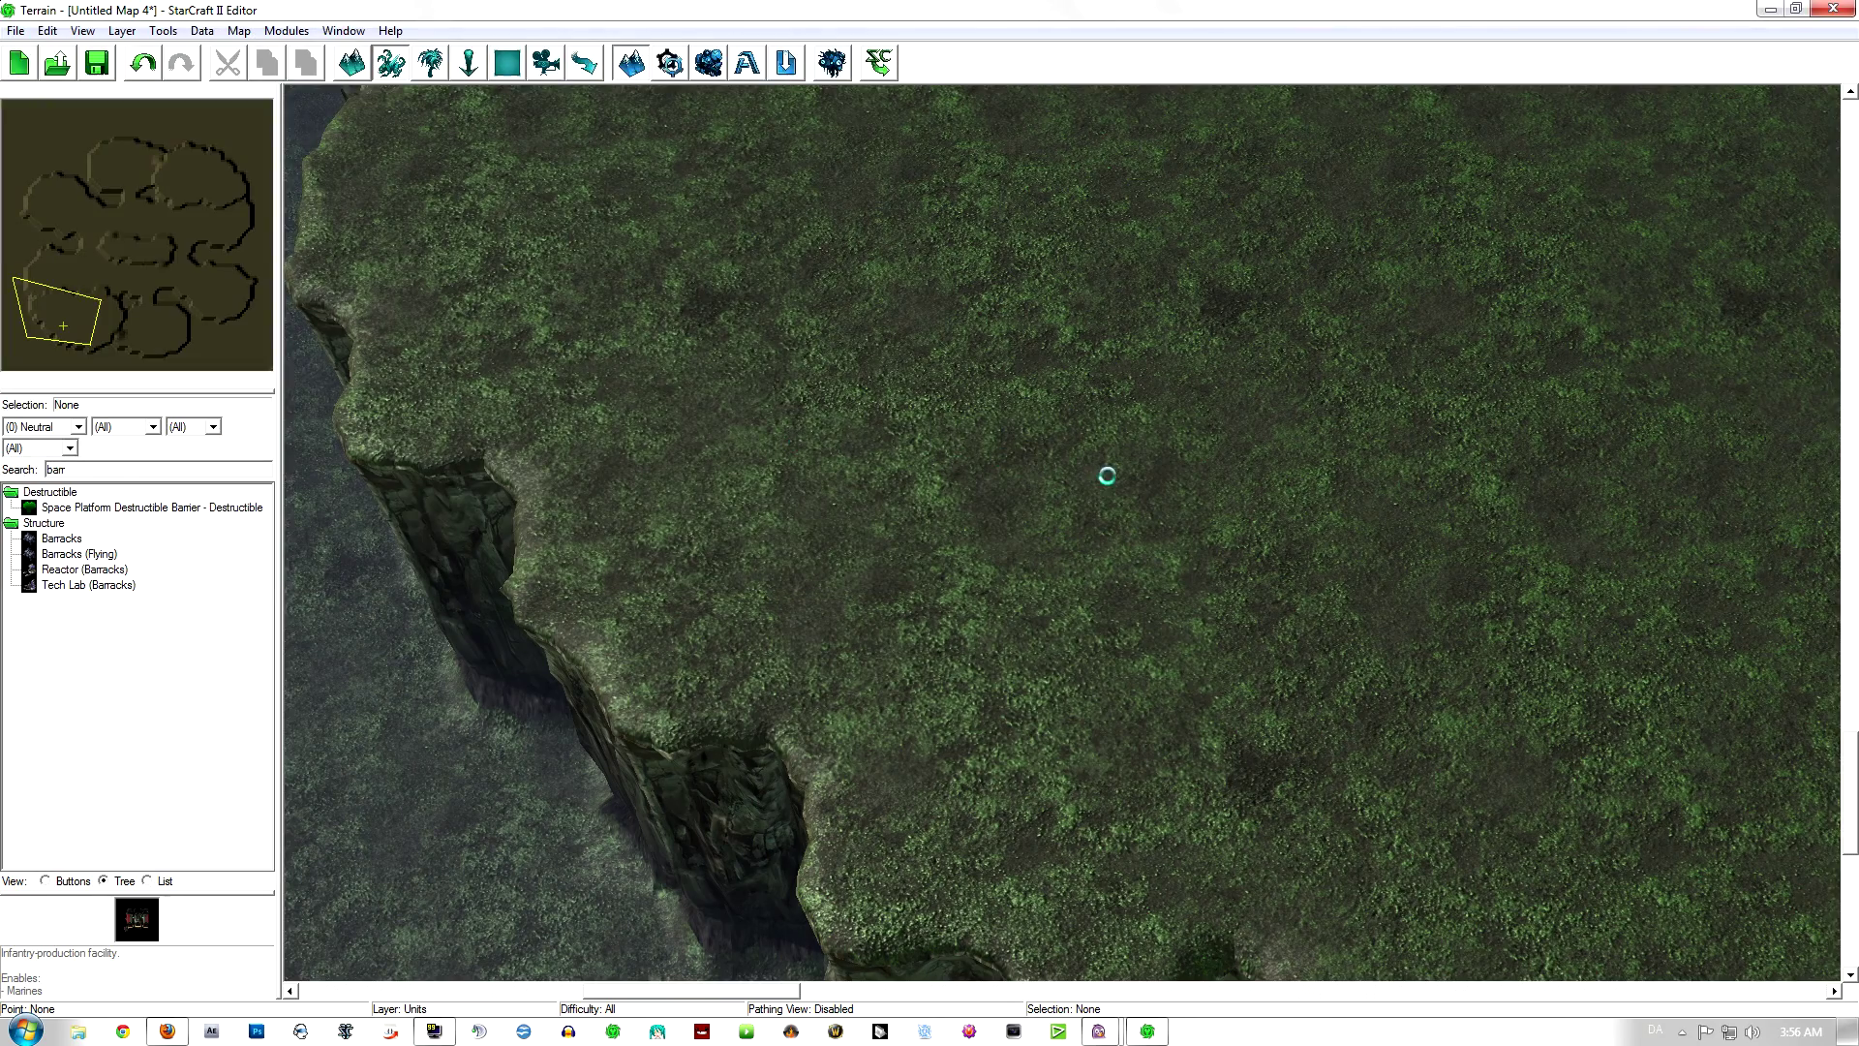
Step: Place a neutral Command Center in the southwest main base at about point (30.9, 23.8)
{"action": "right_click_drag", "start_coordinate": [1111, 482], "coordinate": [911, 461]}
{"action": "scroll", "coordinate": [928, 472], "scroll_direction": "down", "scroll_amount": 4}
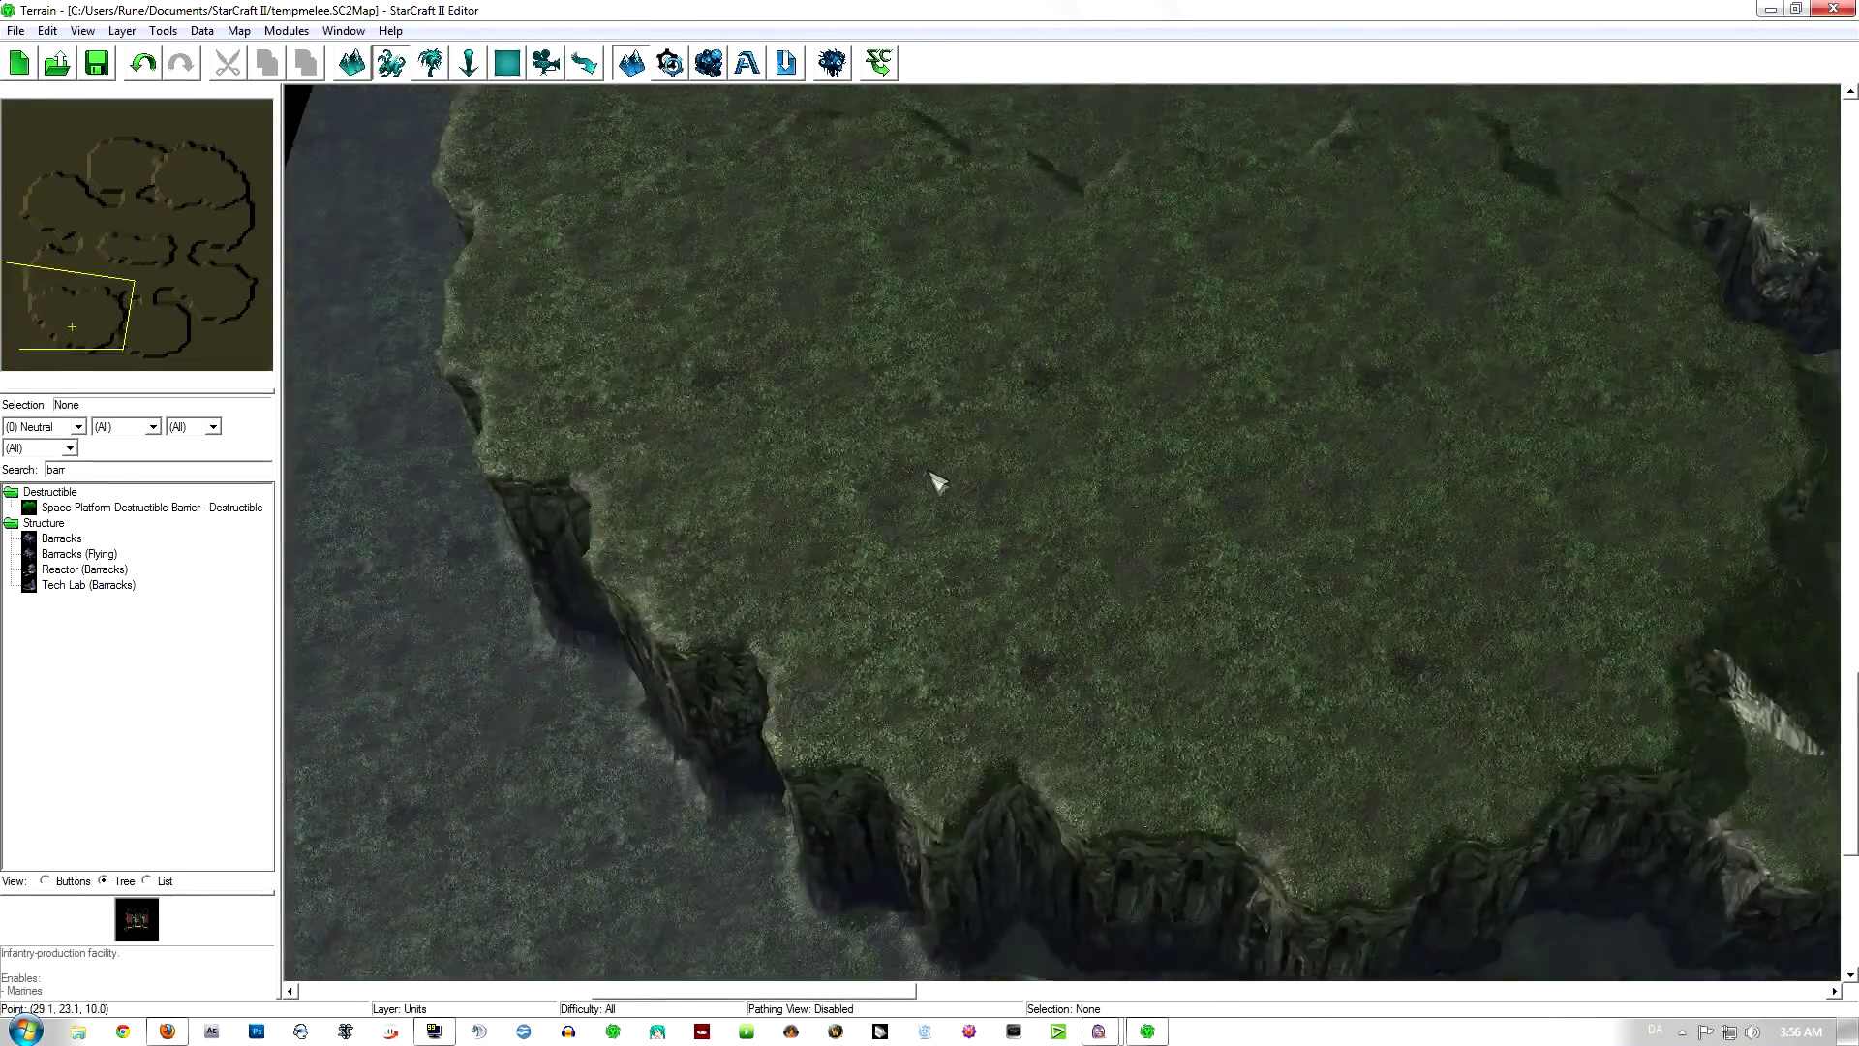
{"action": "scroll", "coordinate": [938, 480], "scroll_direction": "up", "scroll_amount": 5}
{"action": "right_click_drag", "start_coordinate": [967, 502], "coordinate": [974, 499]}
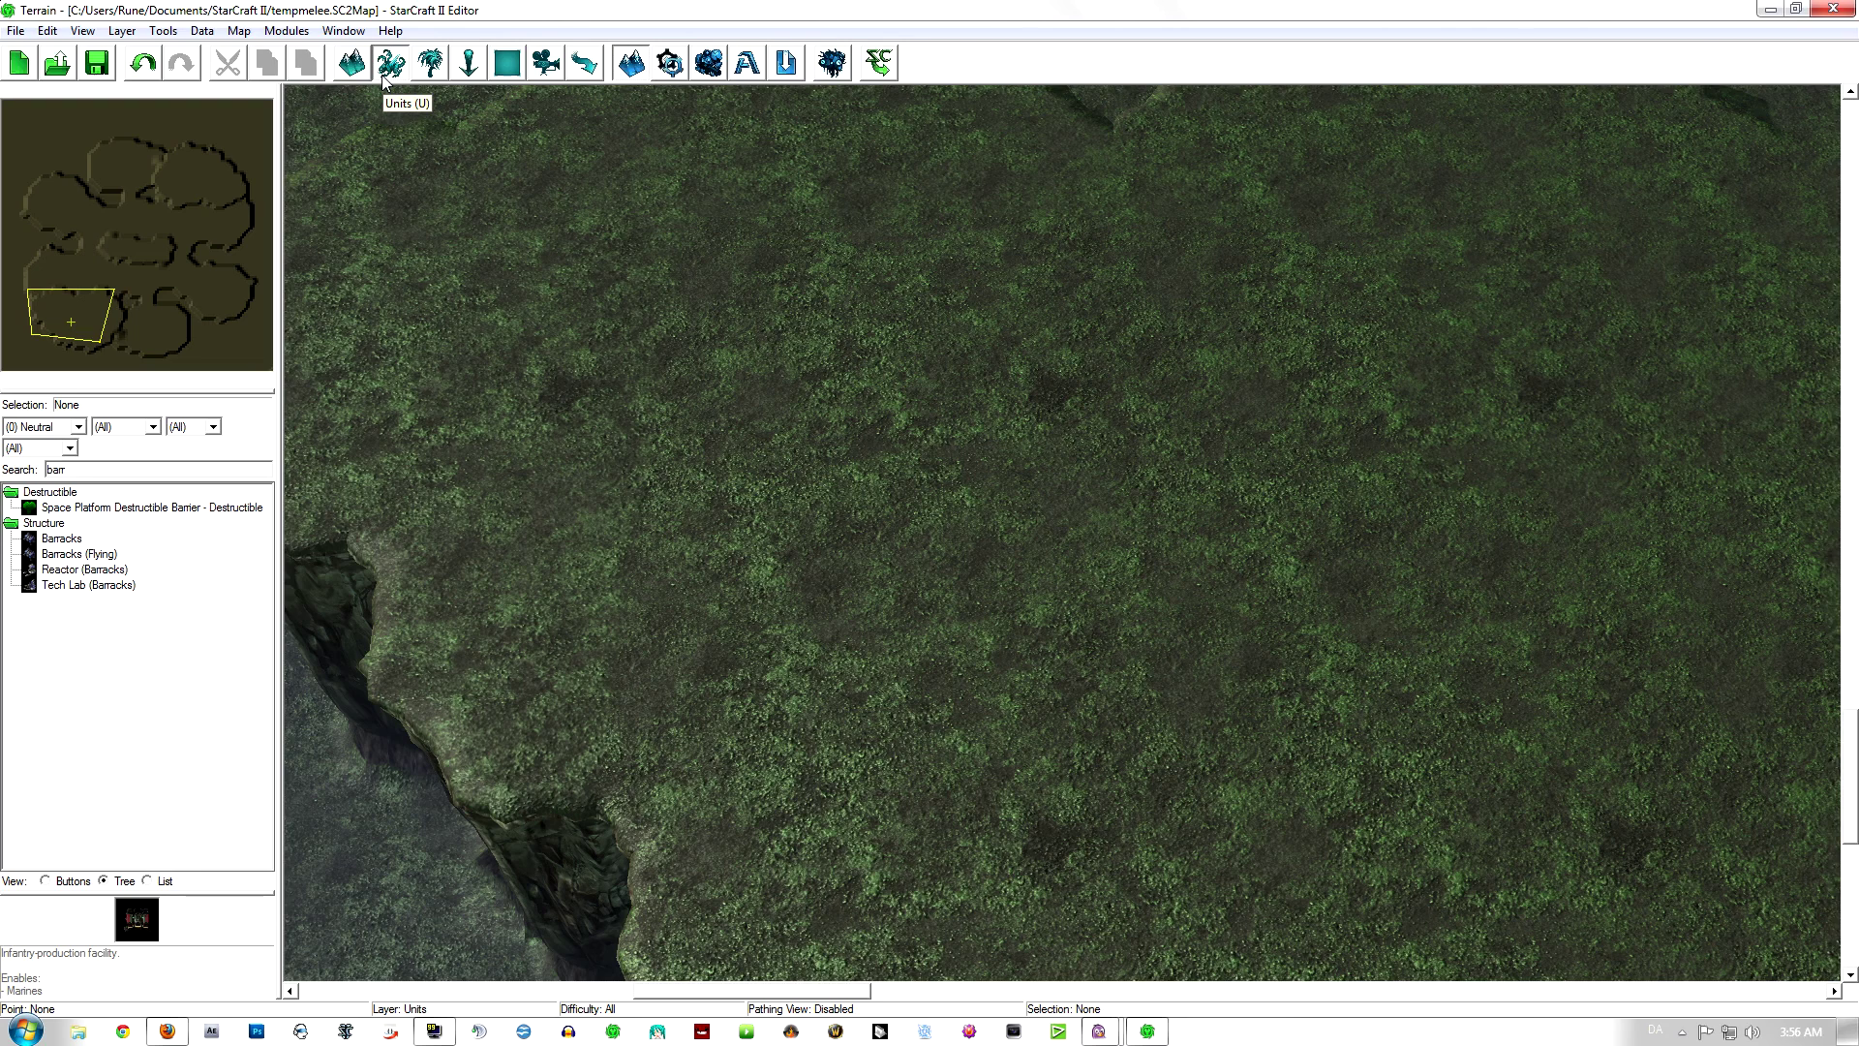
{"action": "type", "text": "command"}
{"action": "left_click", "coordinate": [80, 506]}
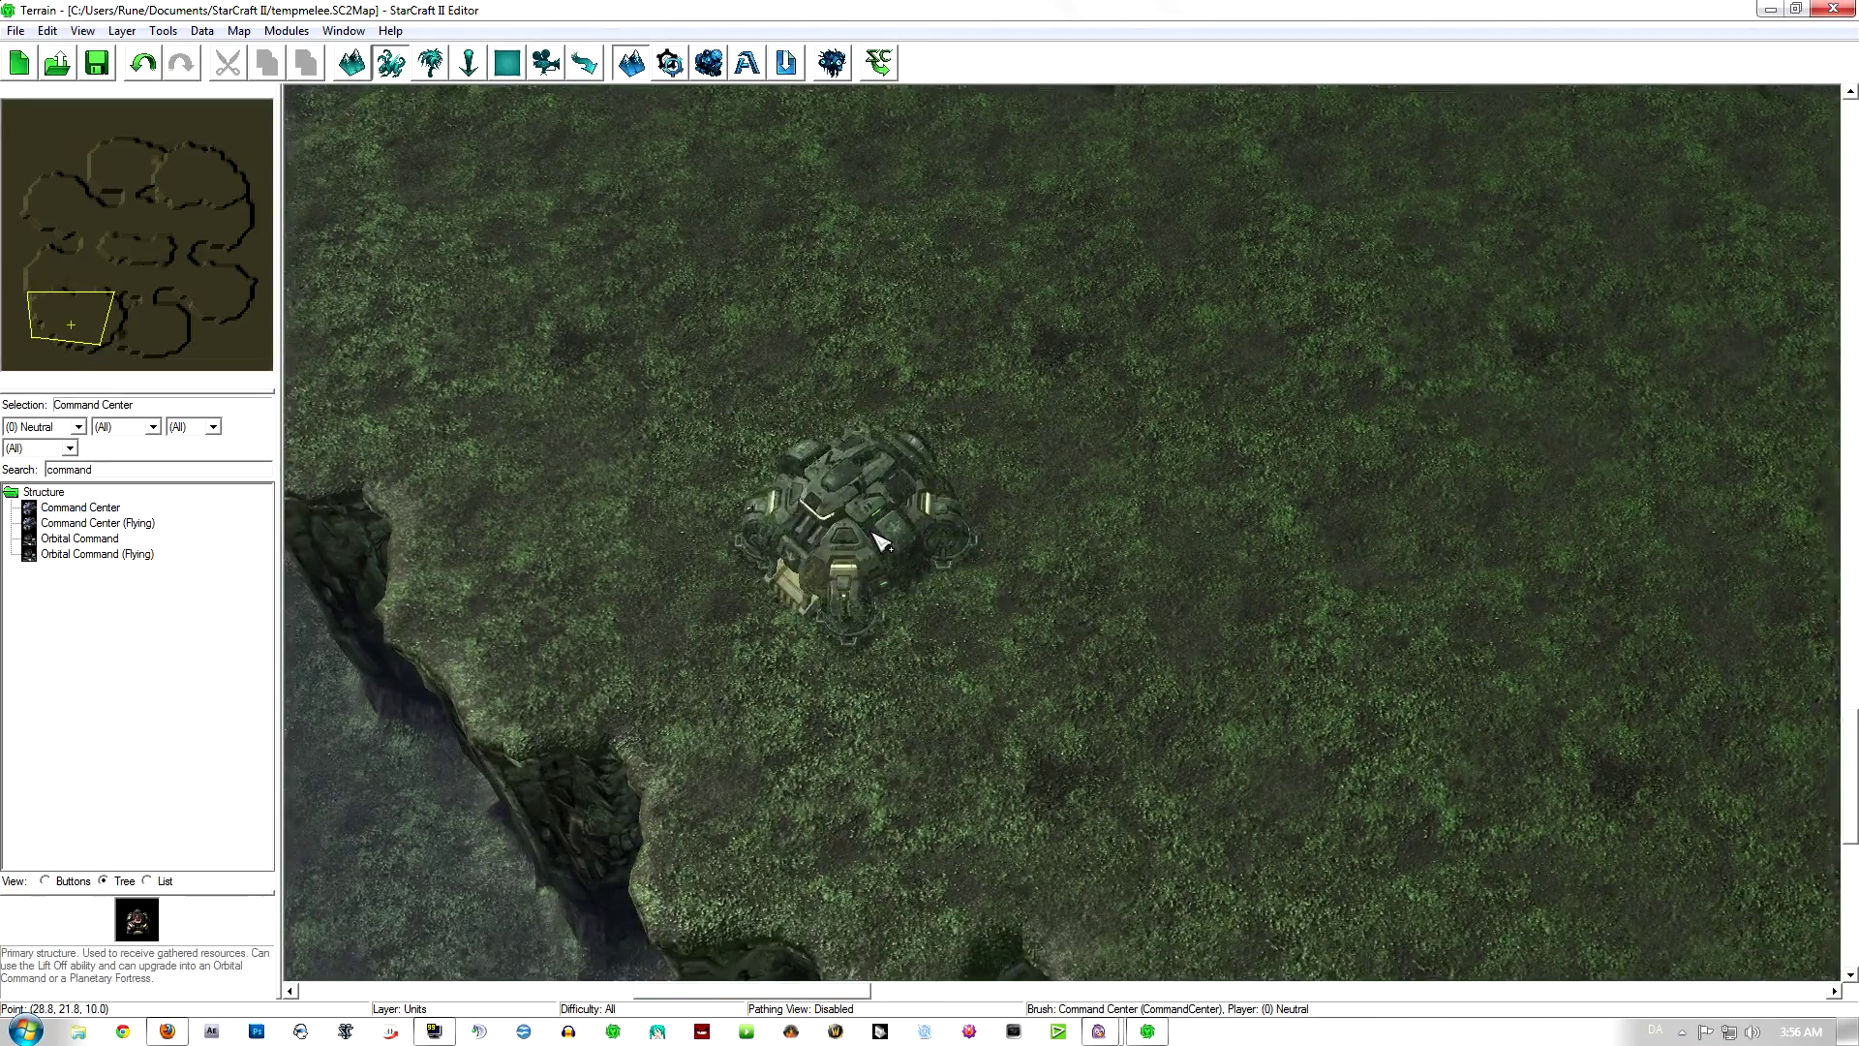
{"action": "scroll", "coordinate": [874, 534], "scroll_direction": "up", "scroll_amount": 1}
{"action": "right_click_drag", "start_coordinate": [873, 533], "coordinate": [823, 531]}
{"action": "right_click_drag", "start_coordinate": [949, 449], "coordinate": [844, 363]}
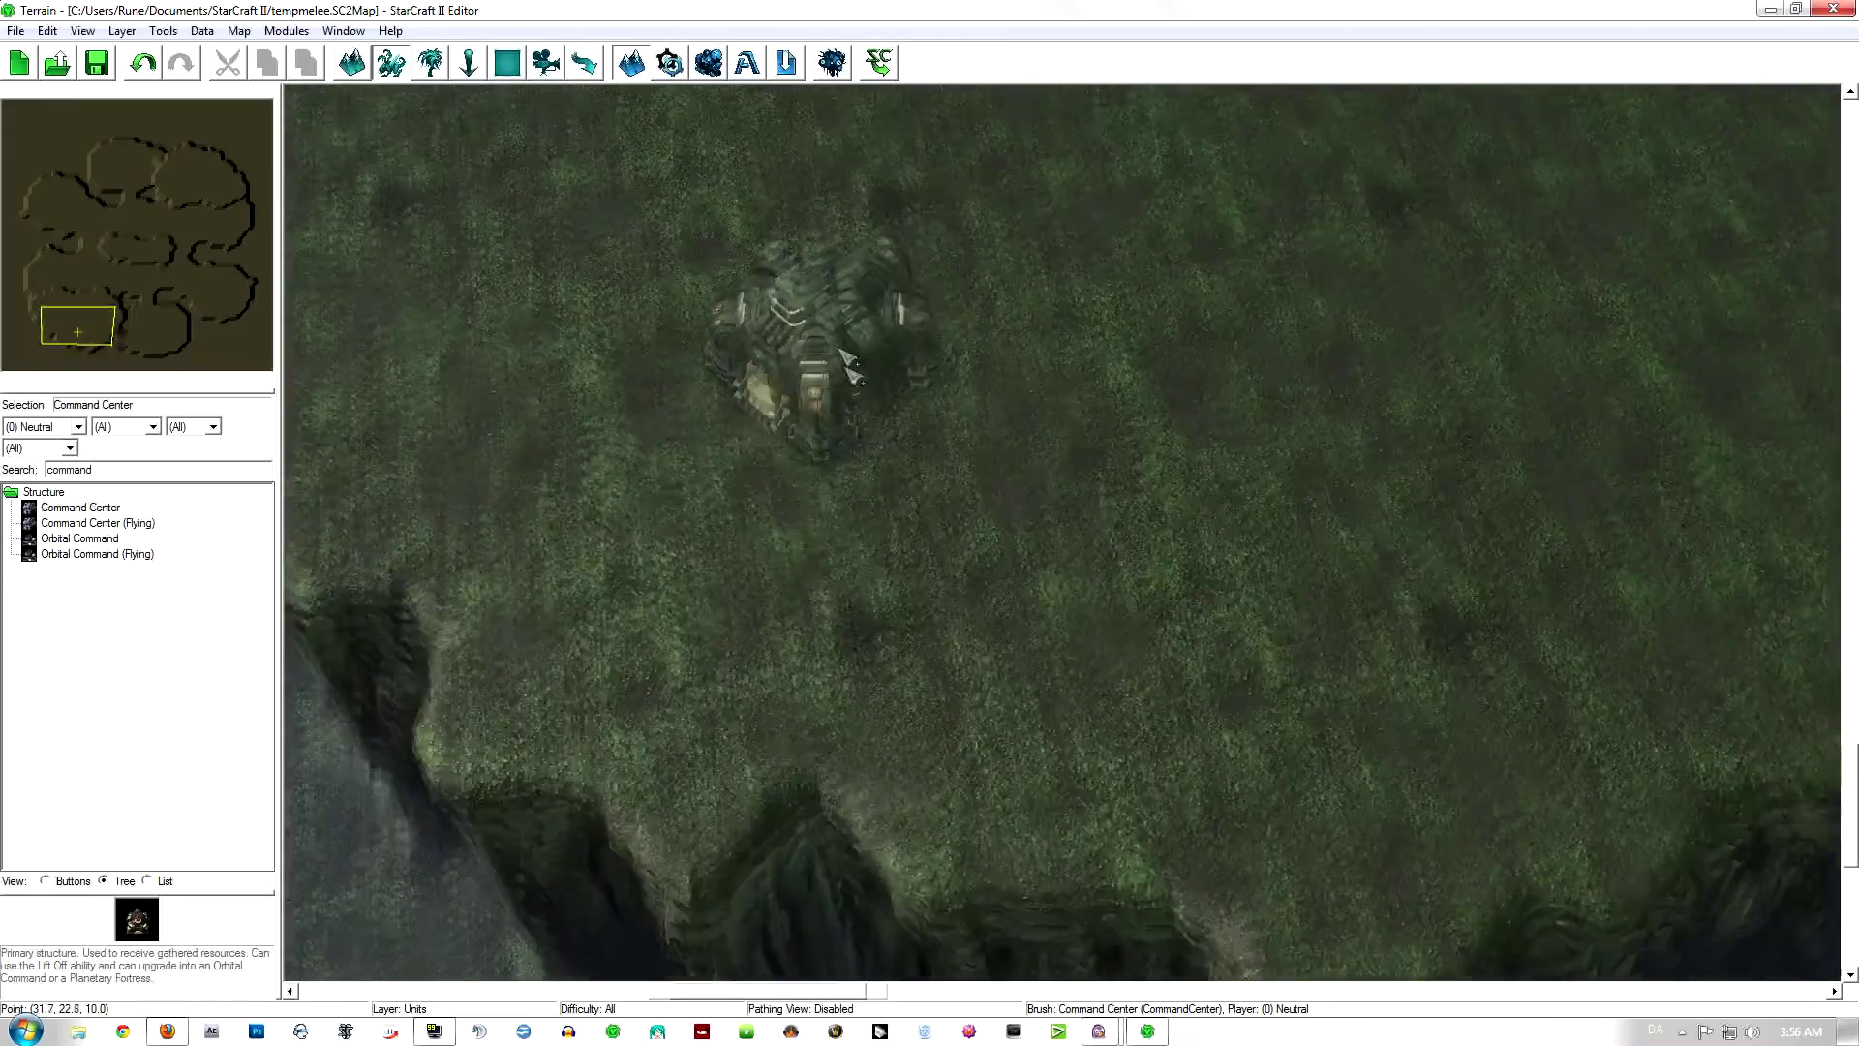
{"action": "scroll", "coordinate": [848, 364], "scroll_direction": "up", "scroll_amount": 2}
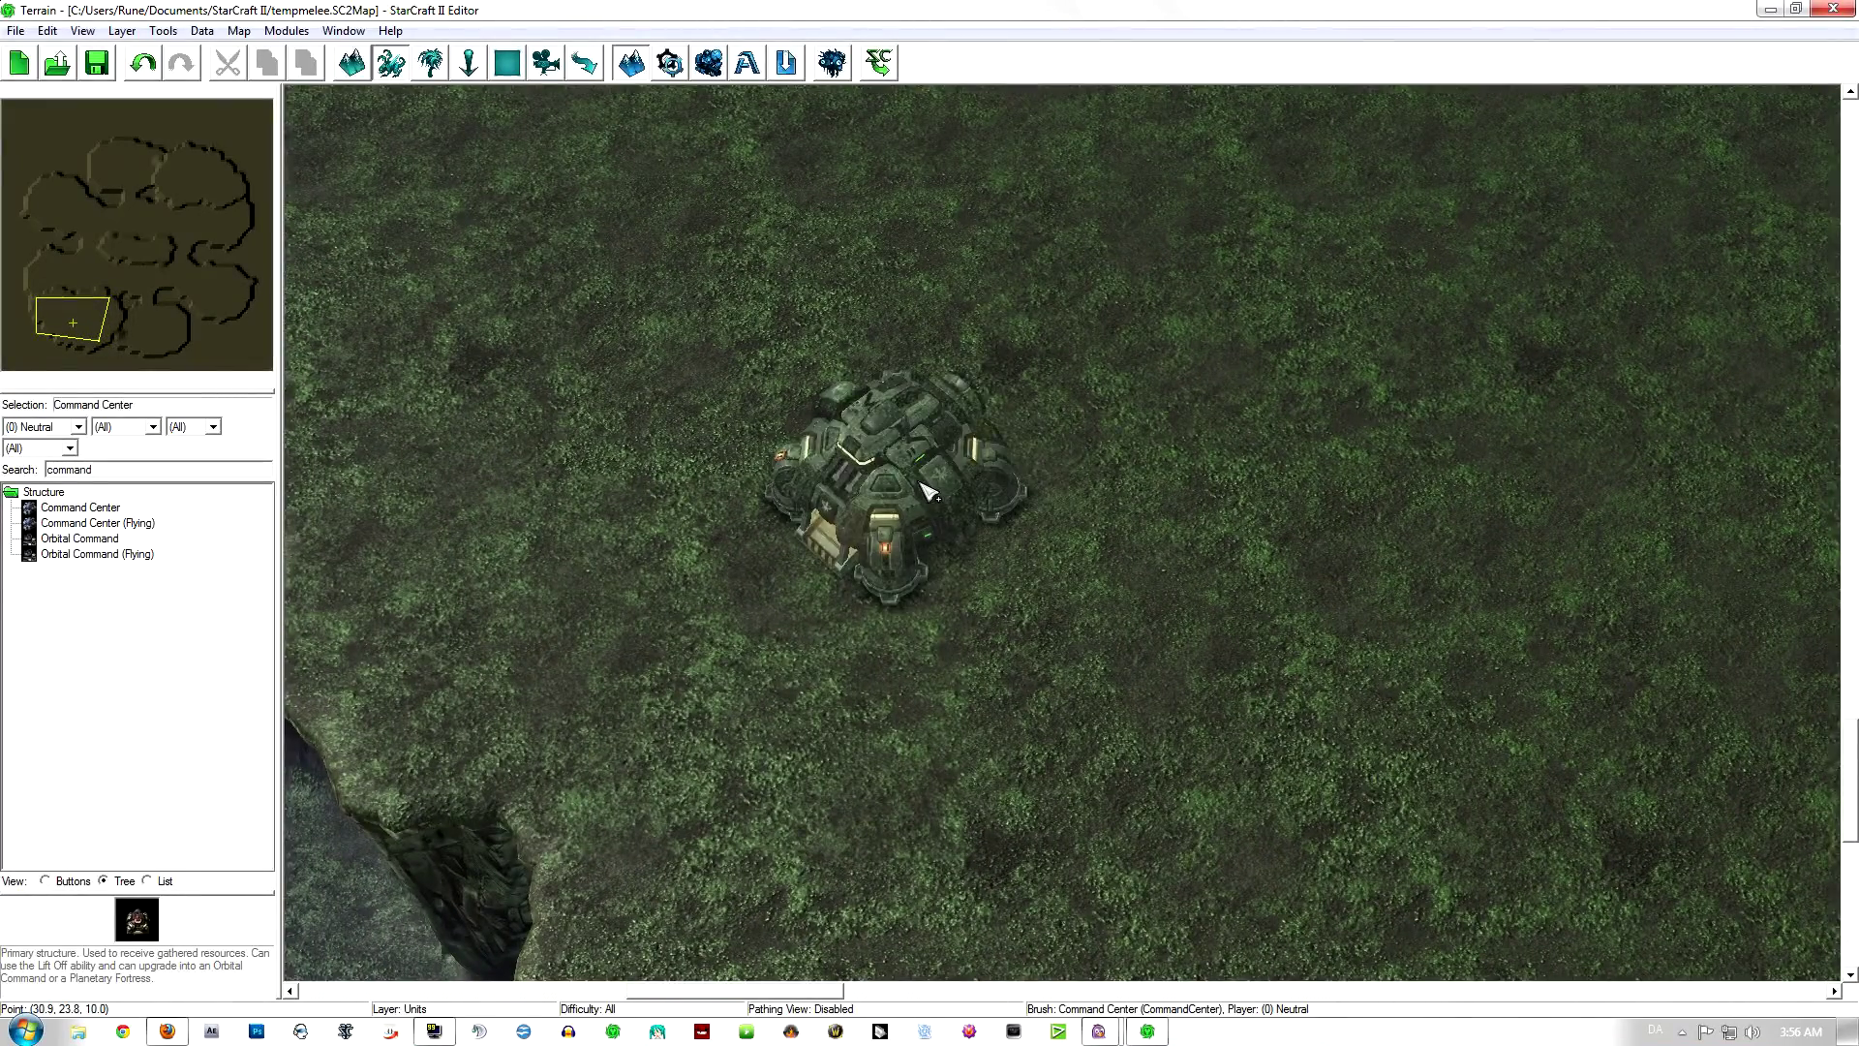
{"action": "left_click", "coordinate": [927, 494]}
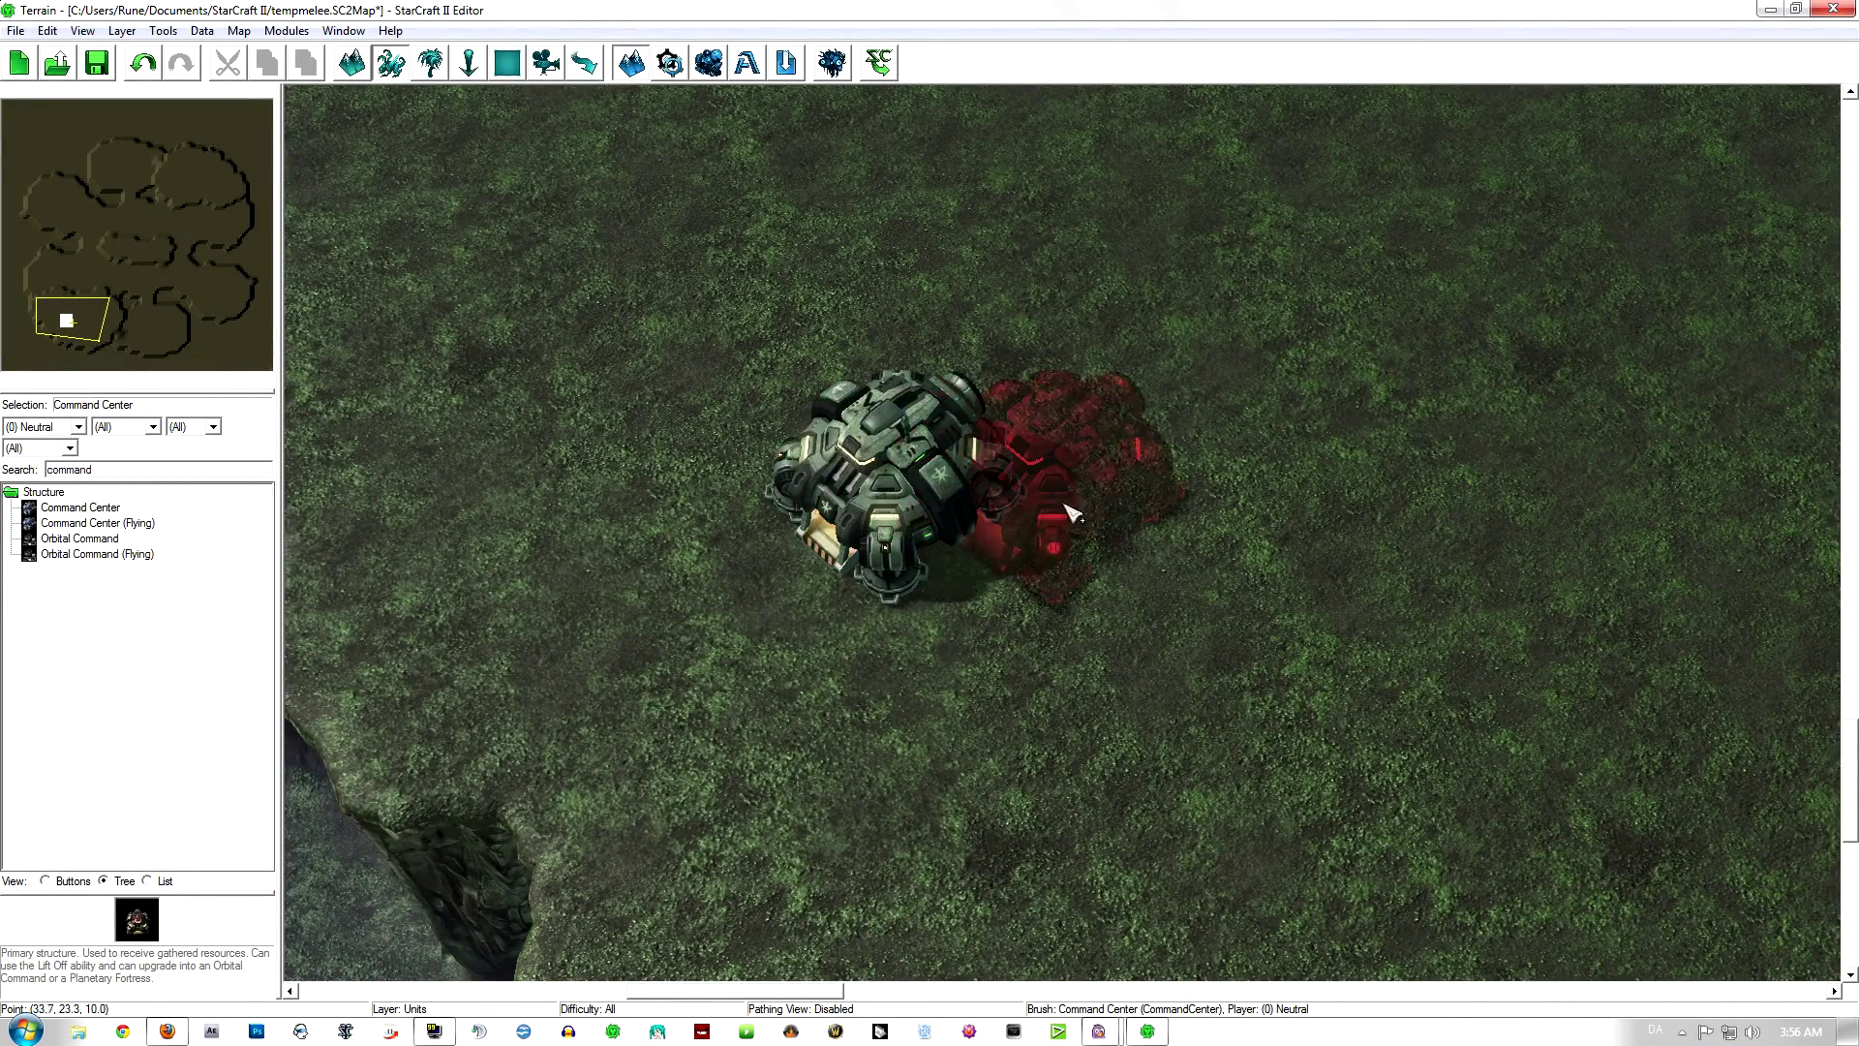
Step: Place seven neutral Mineral Fields in an arc along the west and south sides of the Command Center
{"action": "right_click_drag", "start_coordinate": [1065, 505], "coordinate": [1102, 518]}
{"action": "type", "text": "mine"}
{"action": "left_click", "coordinate": [70, 507]}
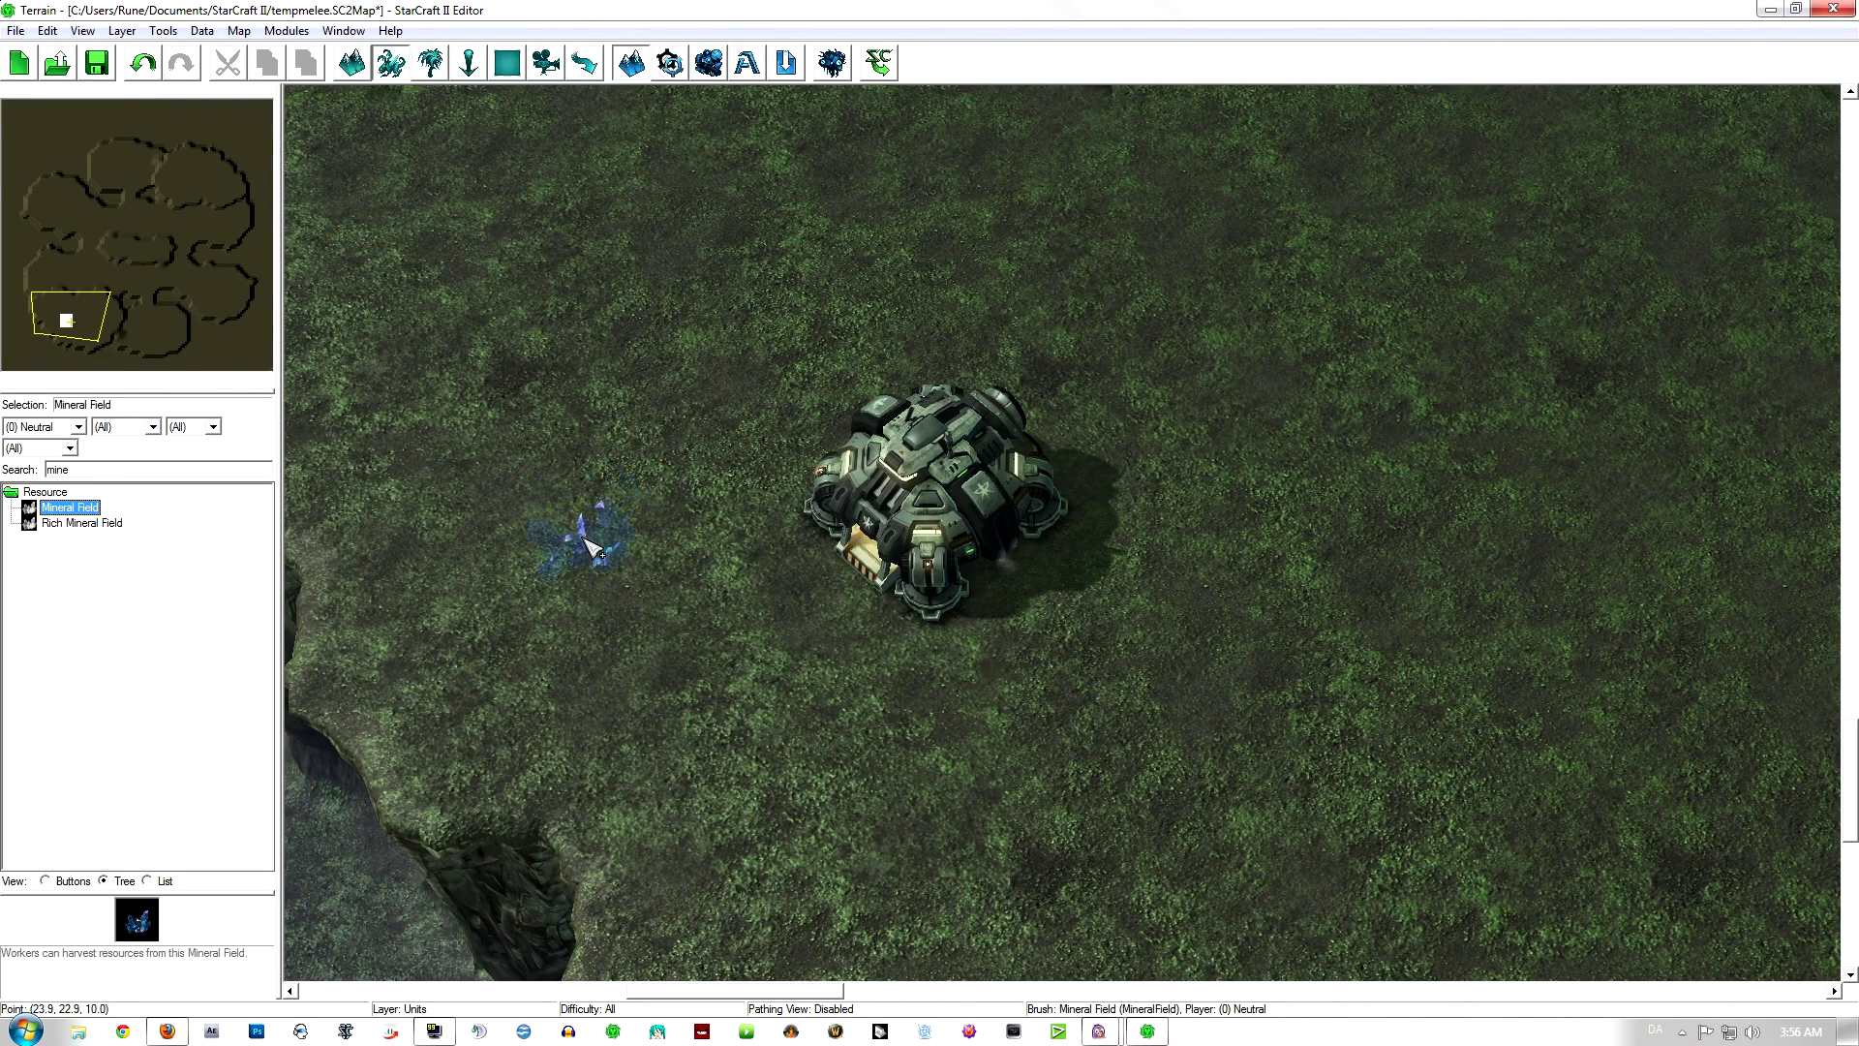
{"action": "left_click", "coordinate": [585, 547]}
{"action": "left_click", "coordinate": [572, 639]}
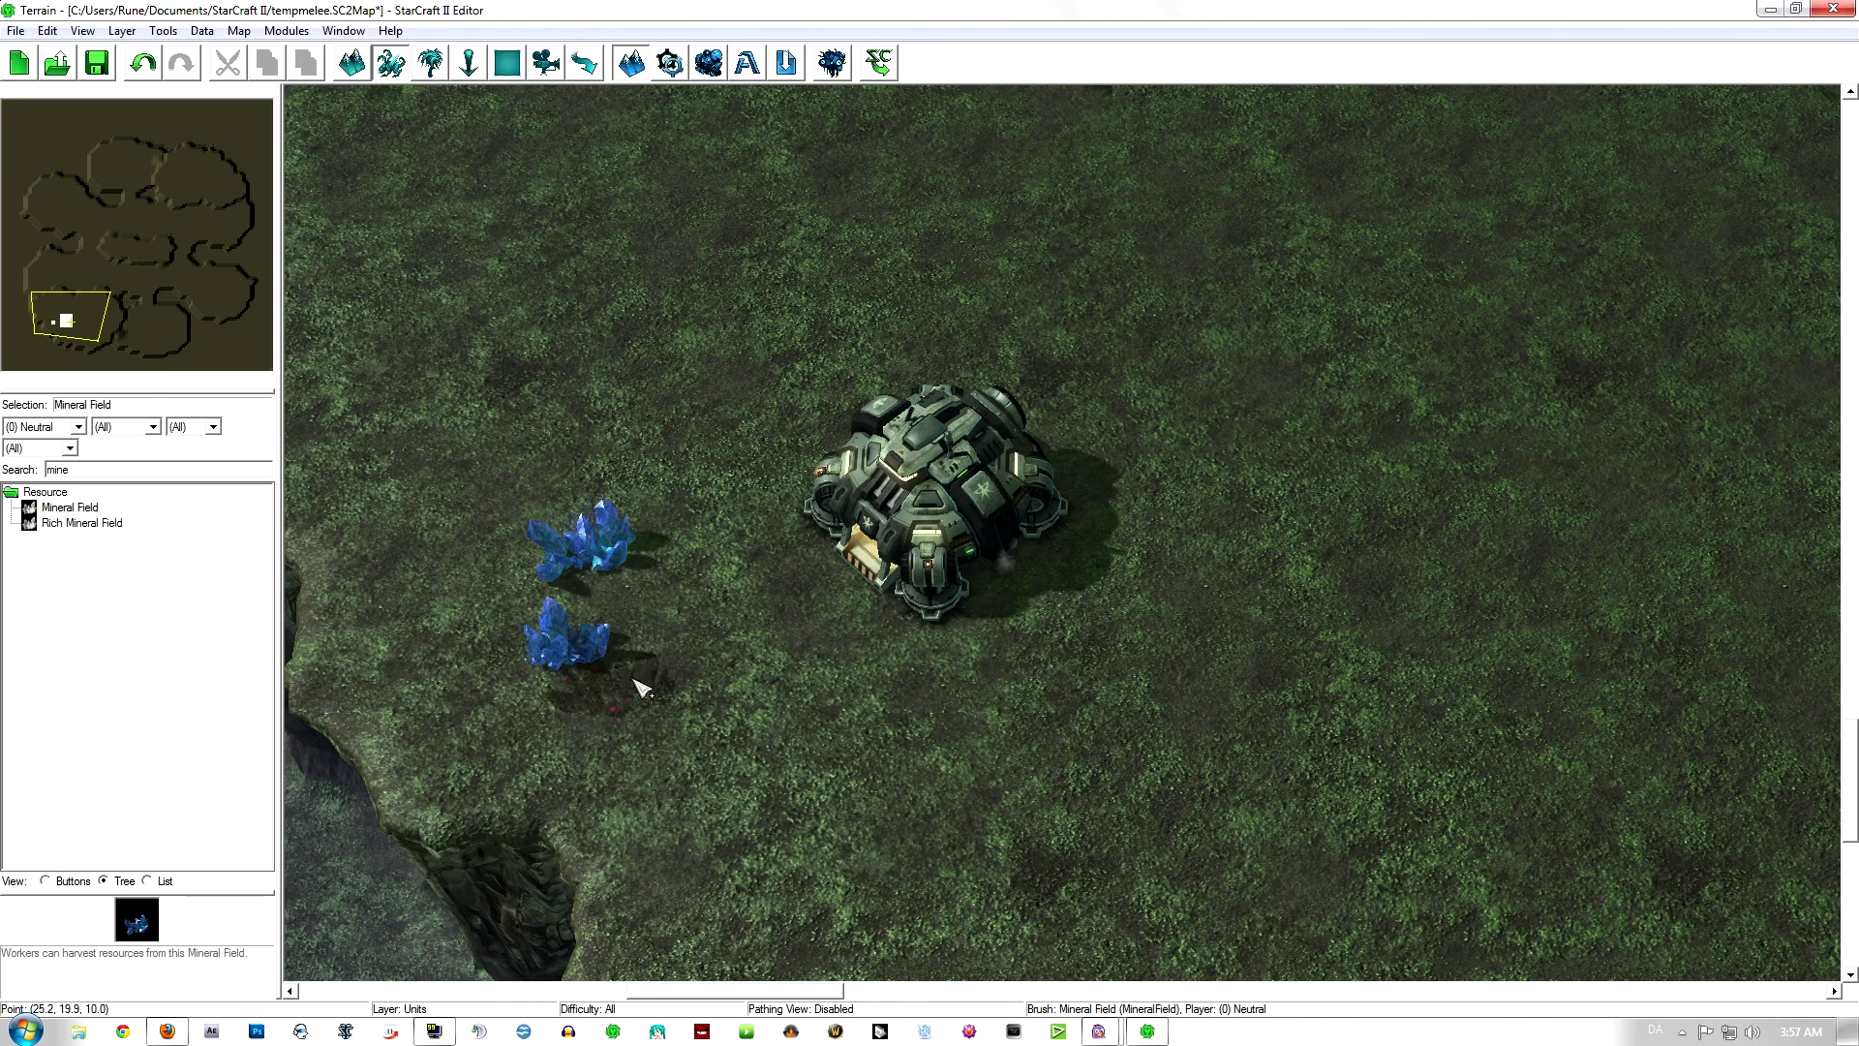
{"action": "left_click", "coordinate": [715, 782]}
{"action": "left_click", "coordinate": [828, 842]}
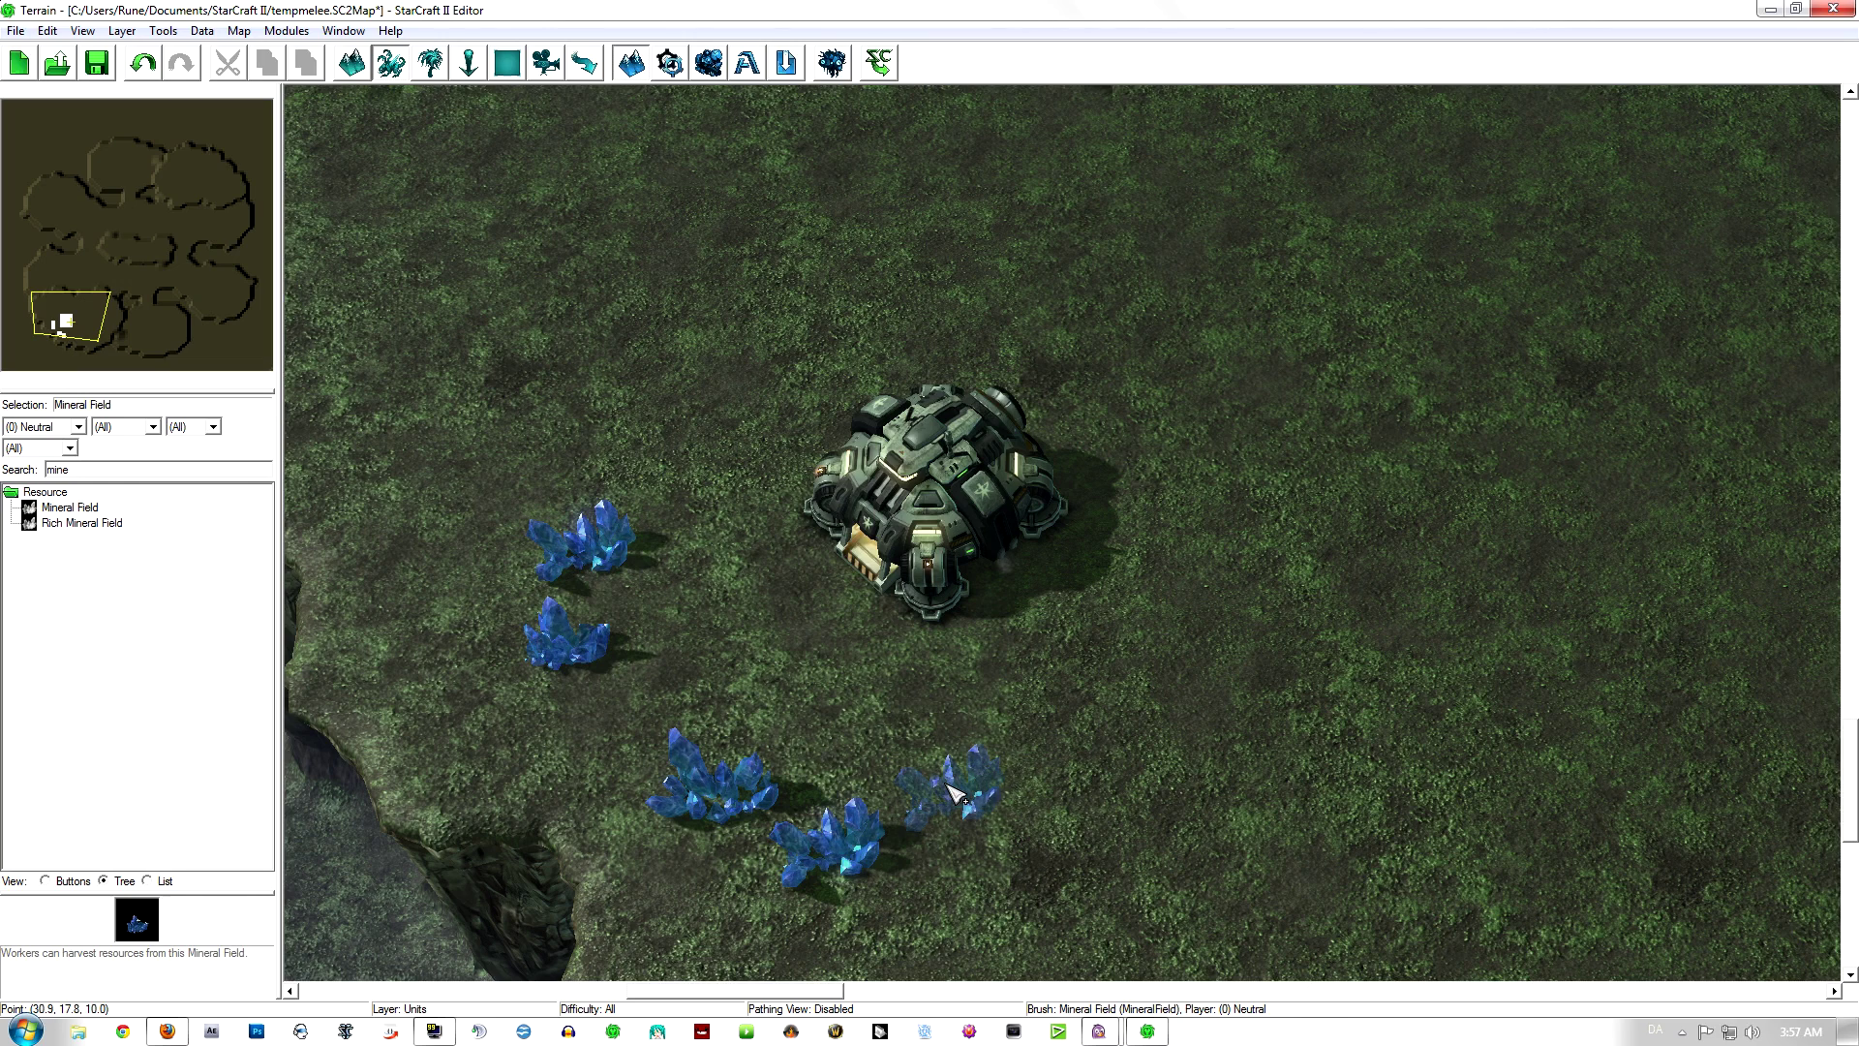
{"action": "left_click", "coordinate": [952, 786]}
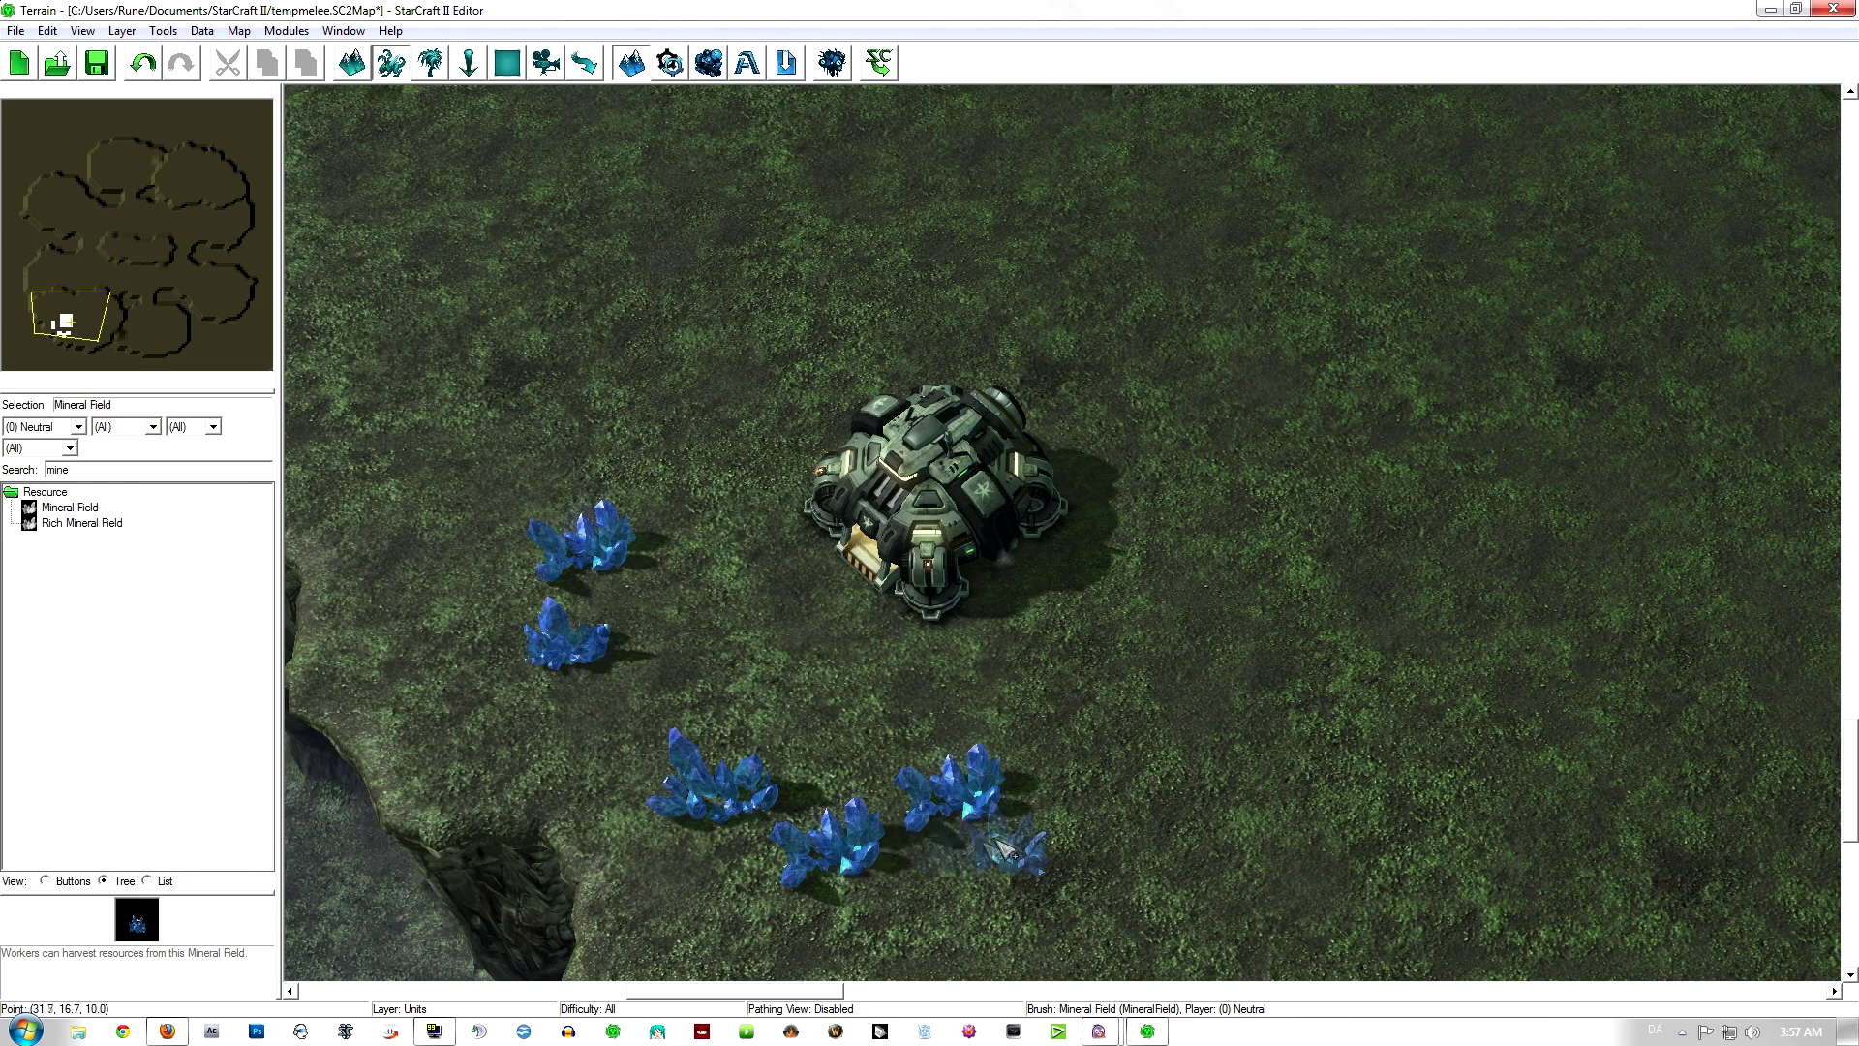
{"action": "left_click", "coordinate": [1060, 796]}
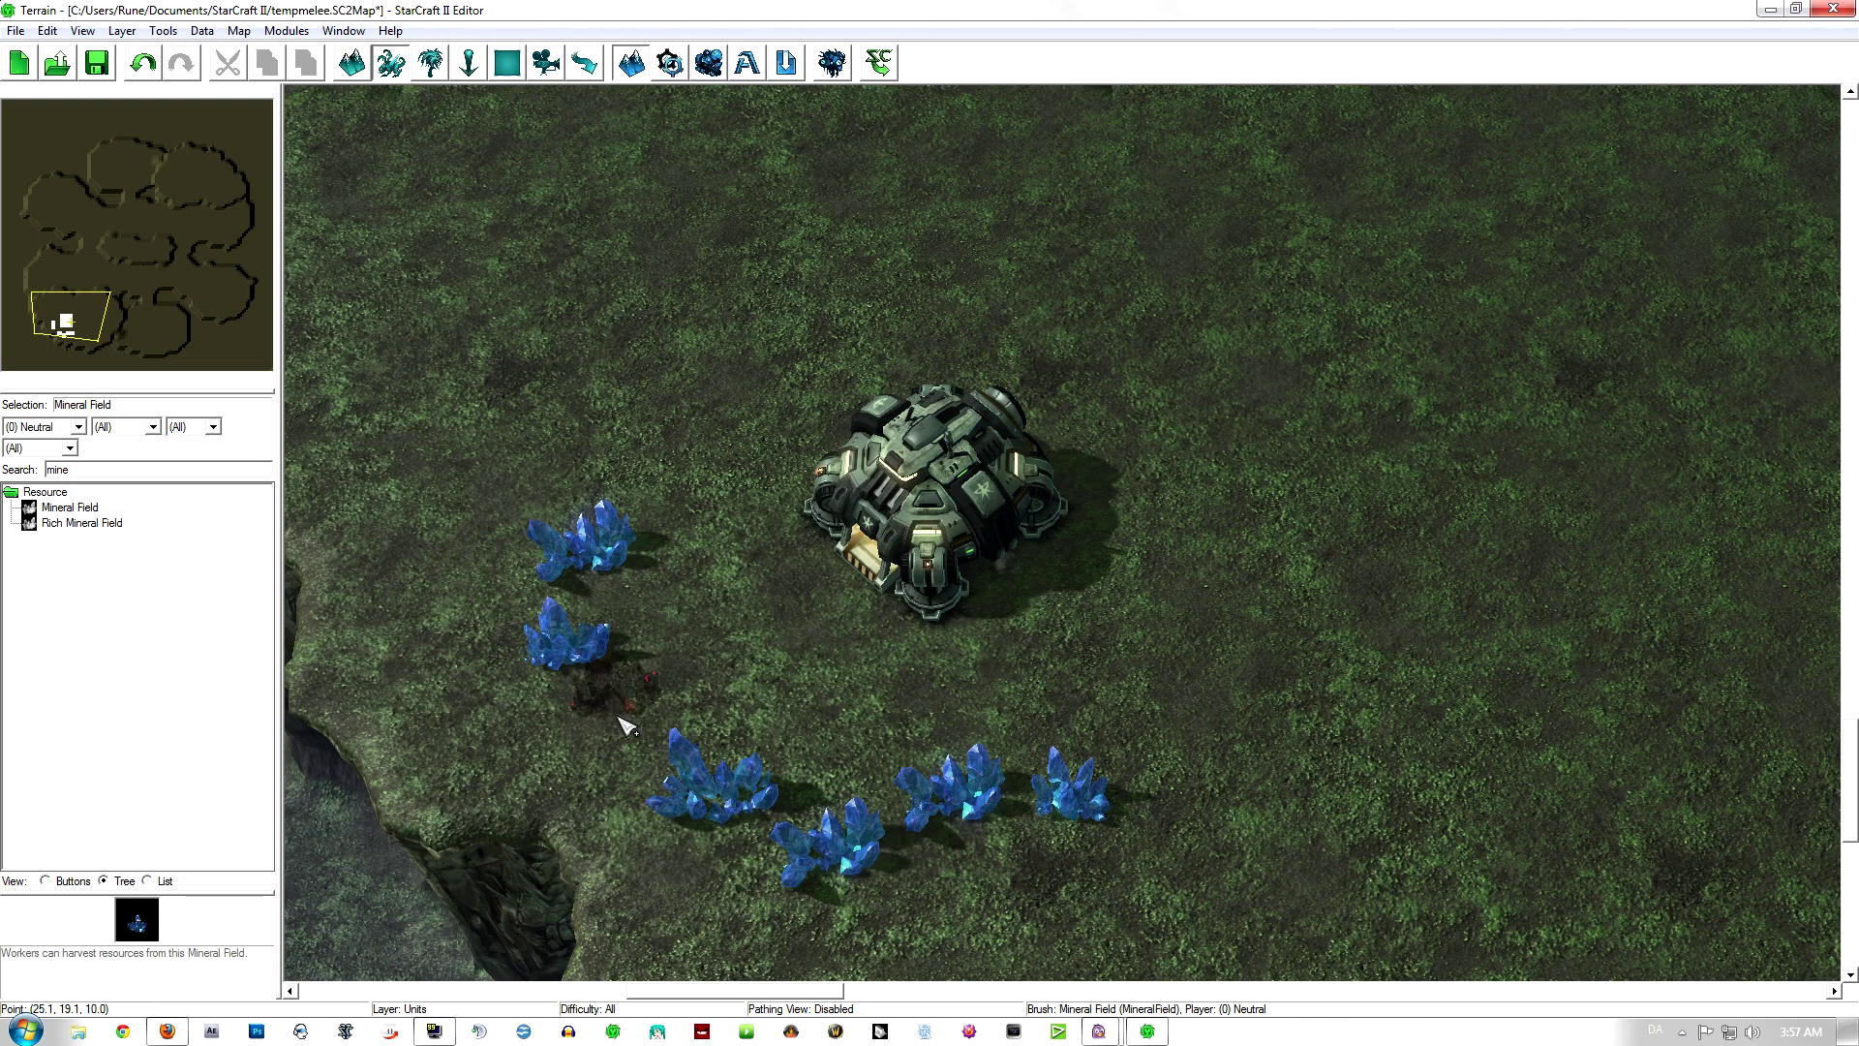
{"action": "left_click", "coordinate": [618, 750]}
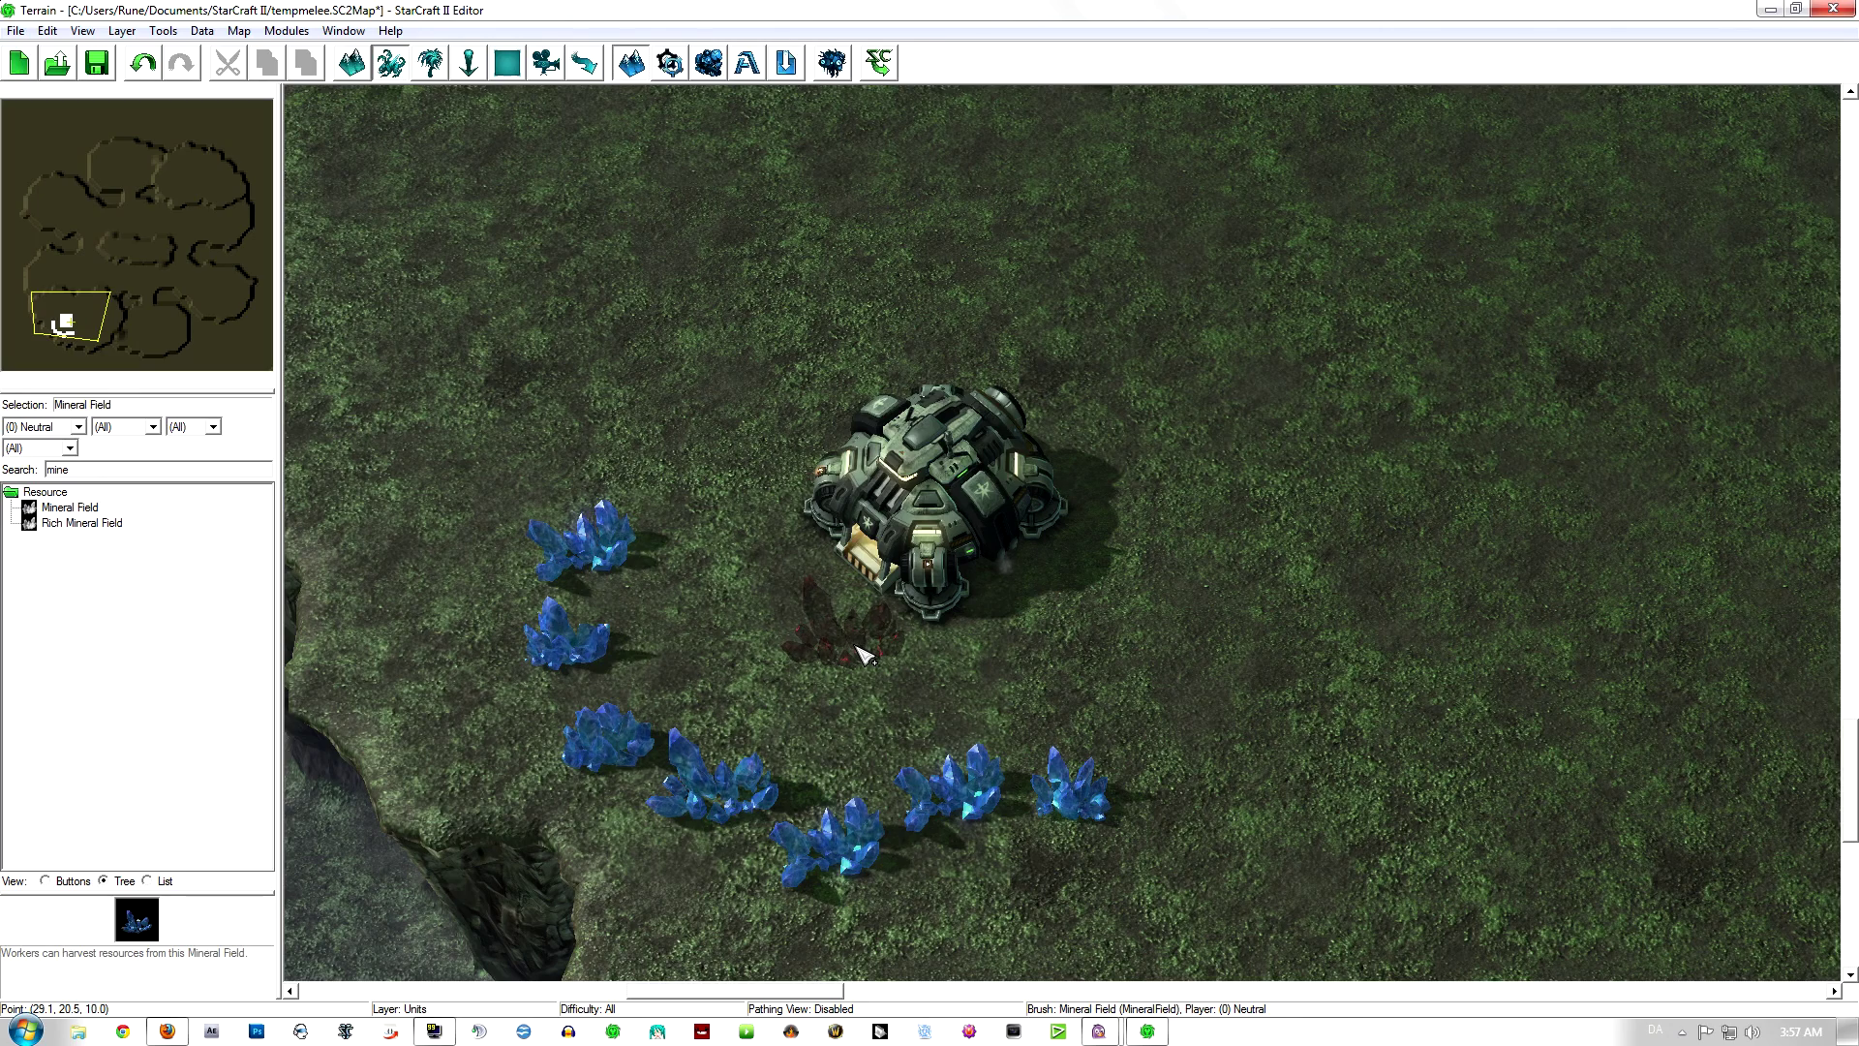
Step: Show the placement grid and put a Vespene Geyser at each end of the southwest base's mineral line
{"action": "key", "text": "o"}
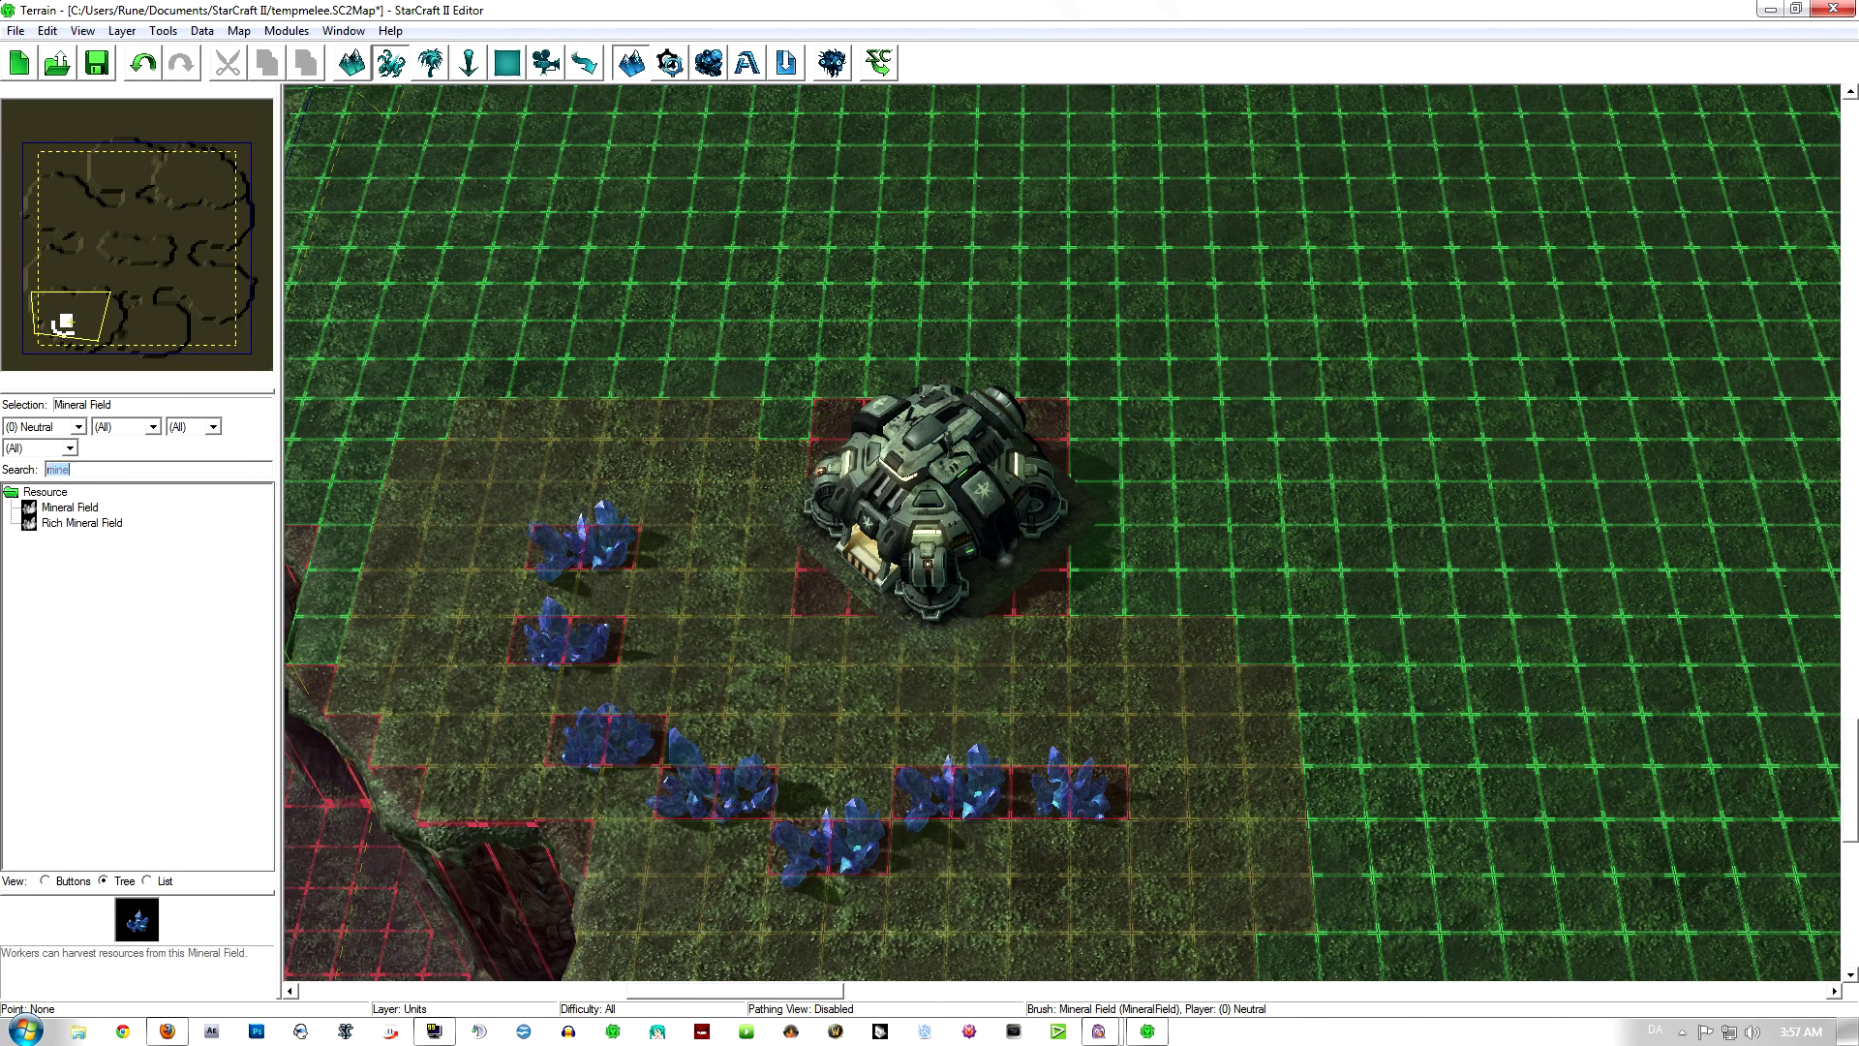
{"action": "type", "text": "vespe"}
{"action": "left_click", "coordinate": [87, 523]}
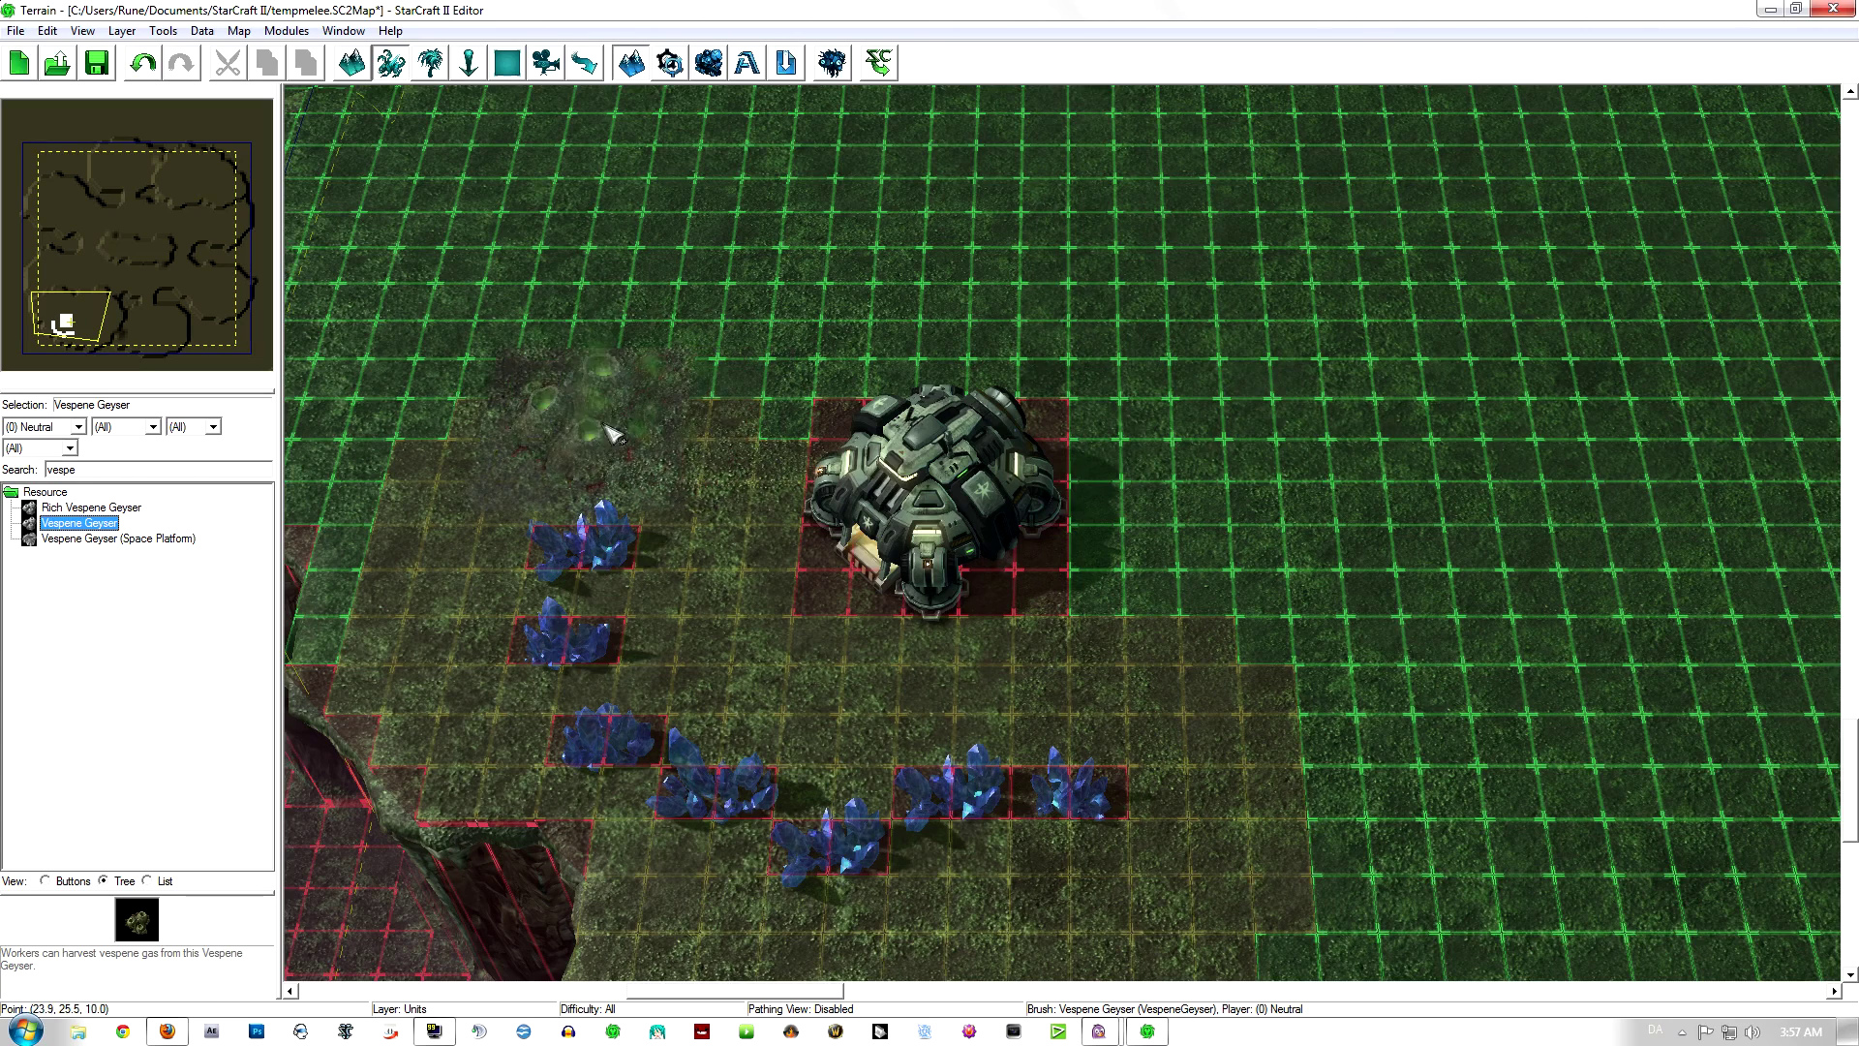
{"action": "left_click", "coordinate": [603, 426]}
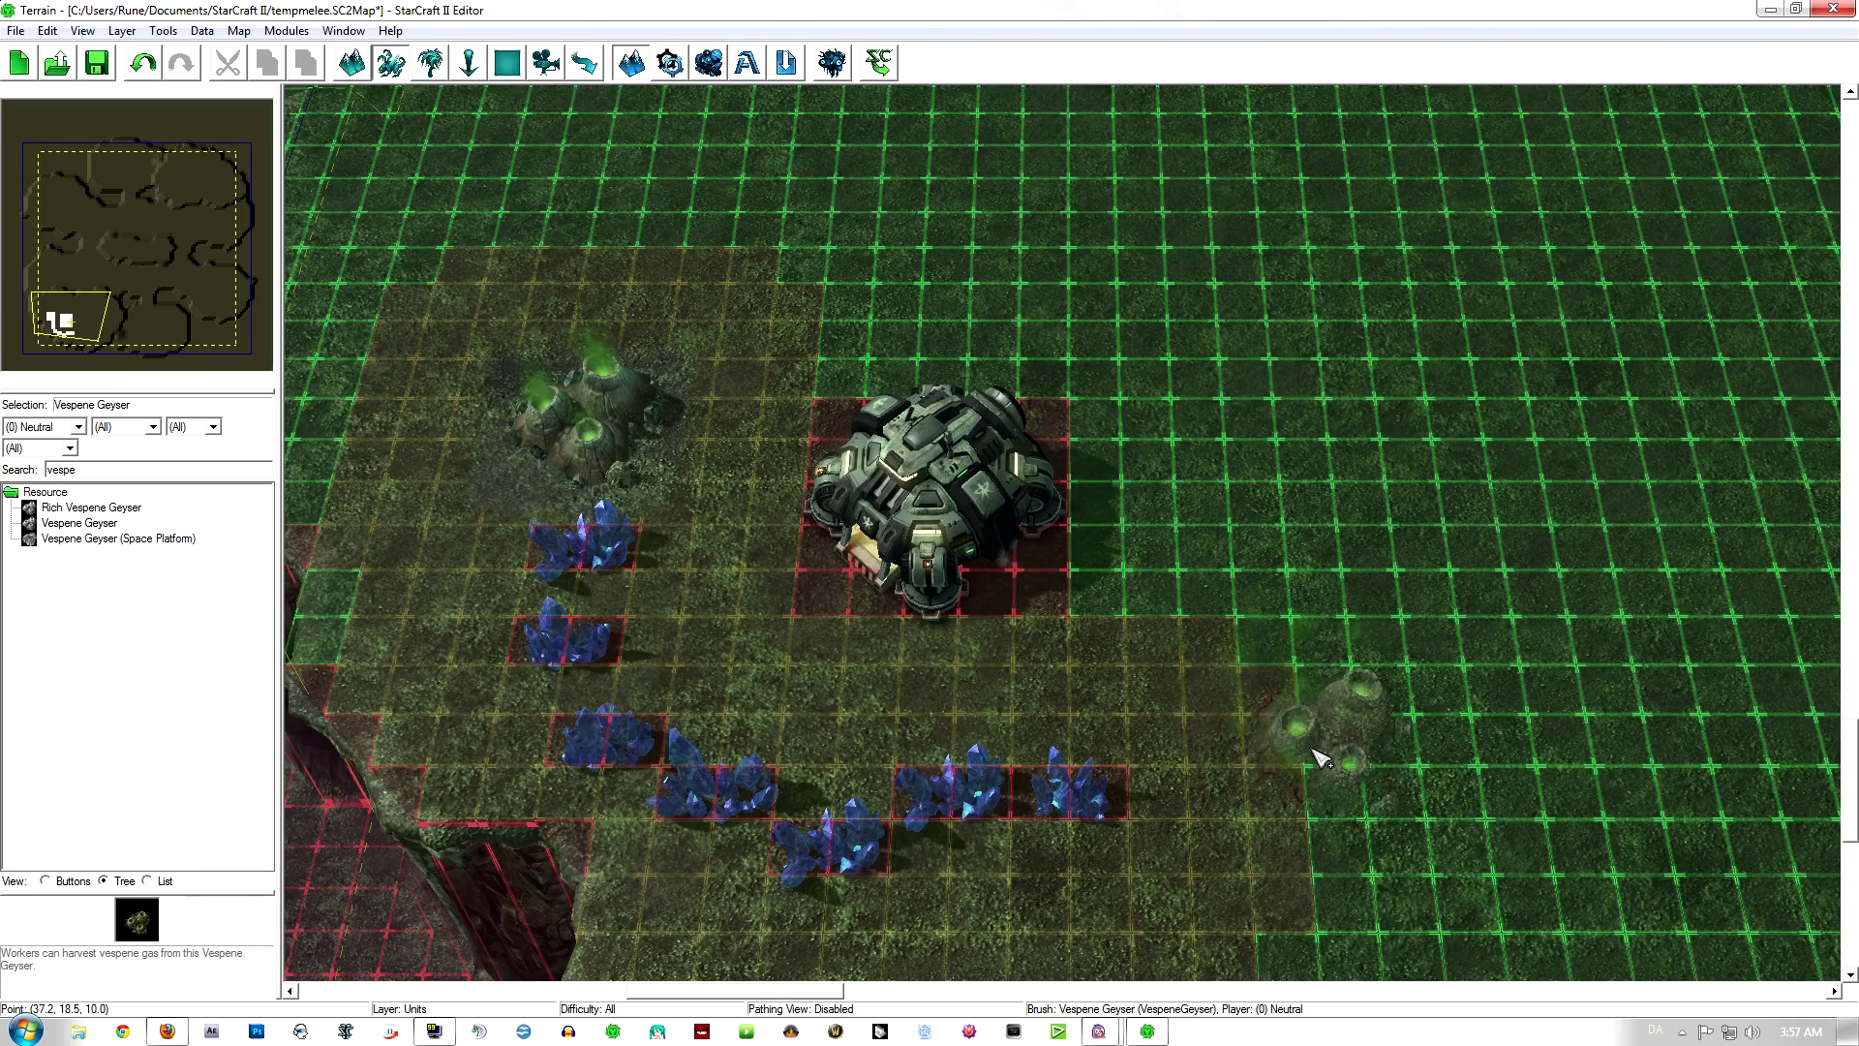
{"action": "left_click", "coordinate": [1319, 702]}
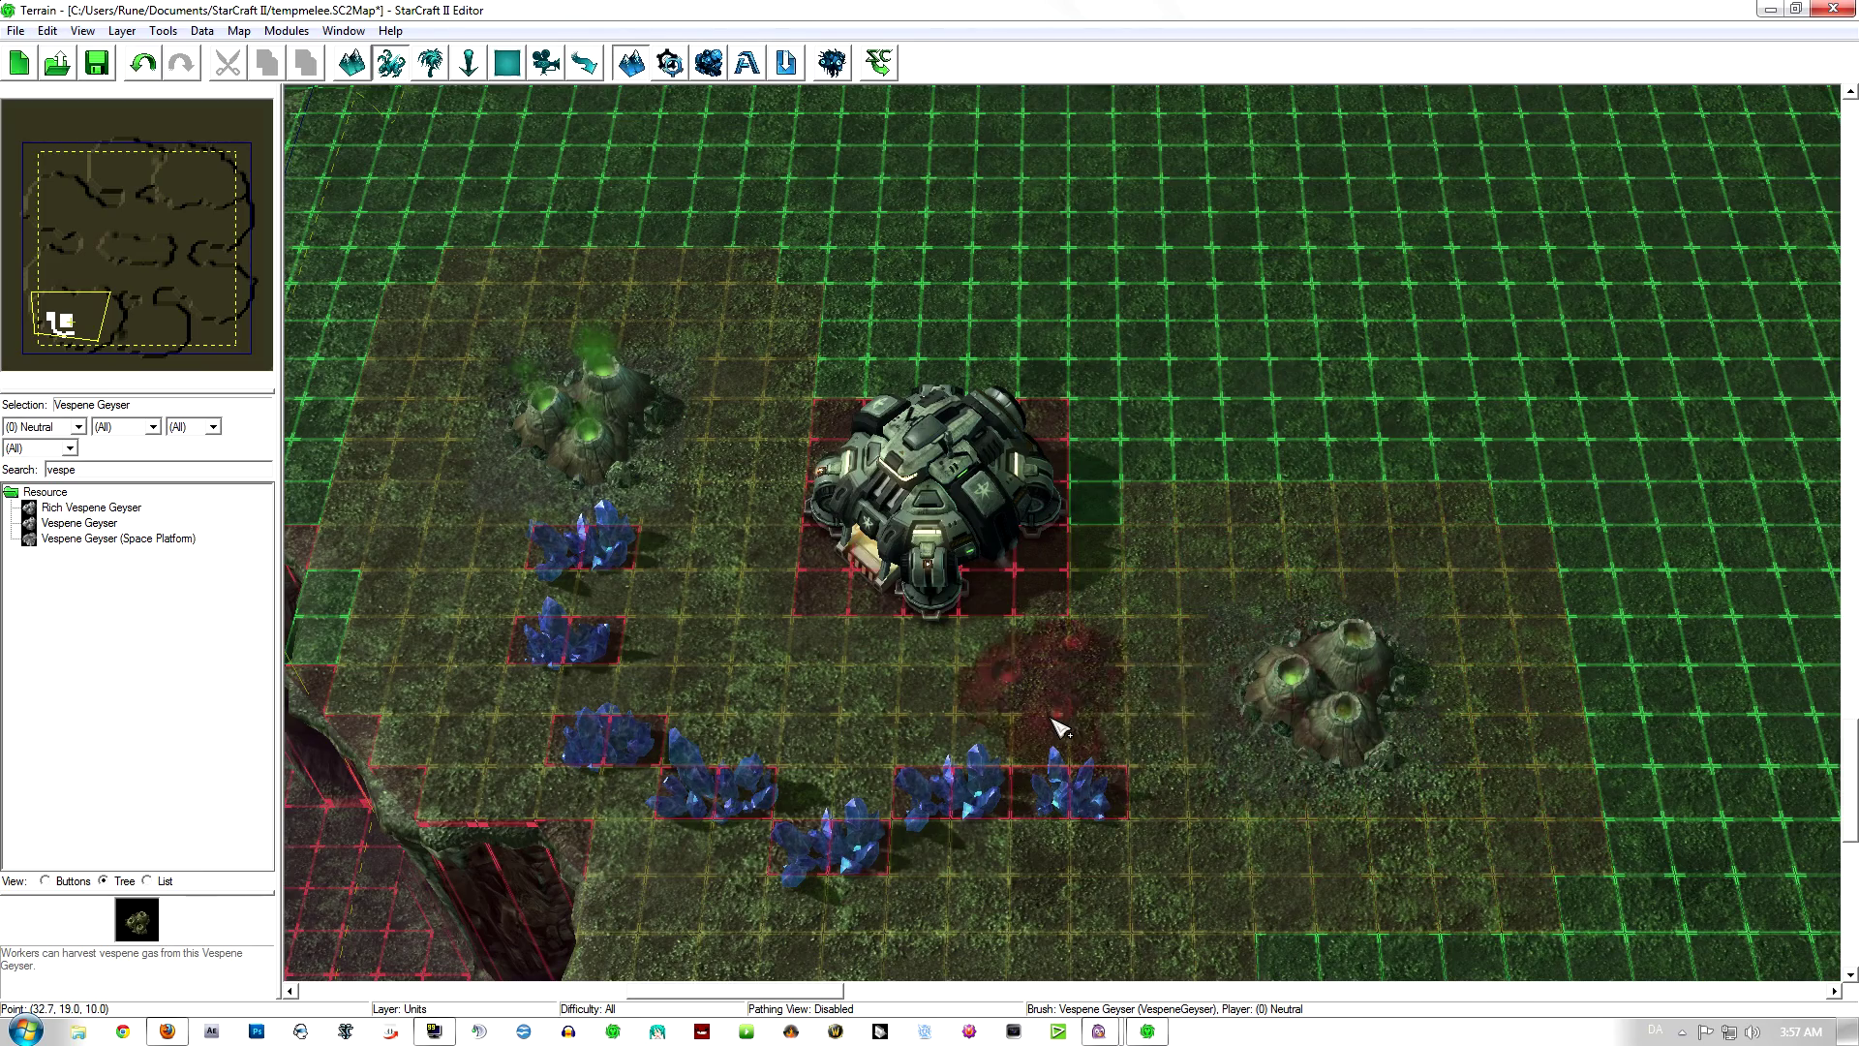
Step: Hide the placement grid and delete the Command Center beside the southwest mineral line
{"action": "right_click_drag", "start_coordinate": [1220, 623], "coordinate": [1191, 568]}
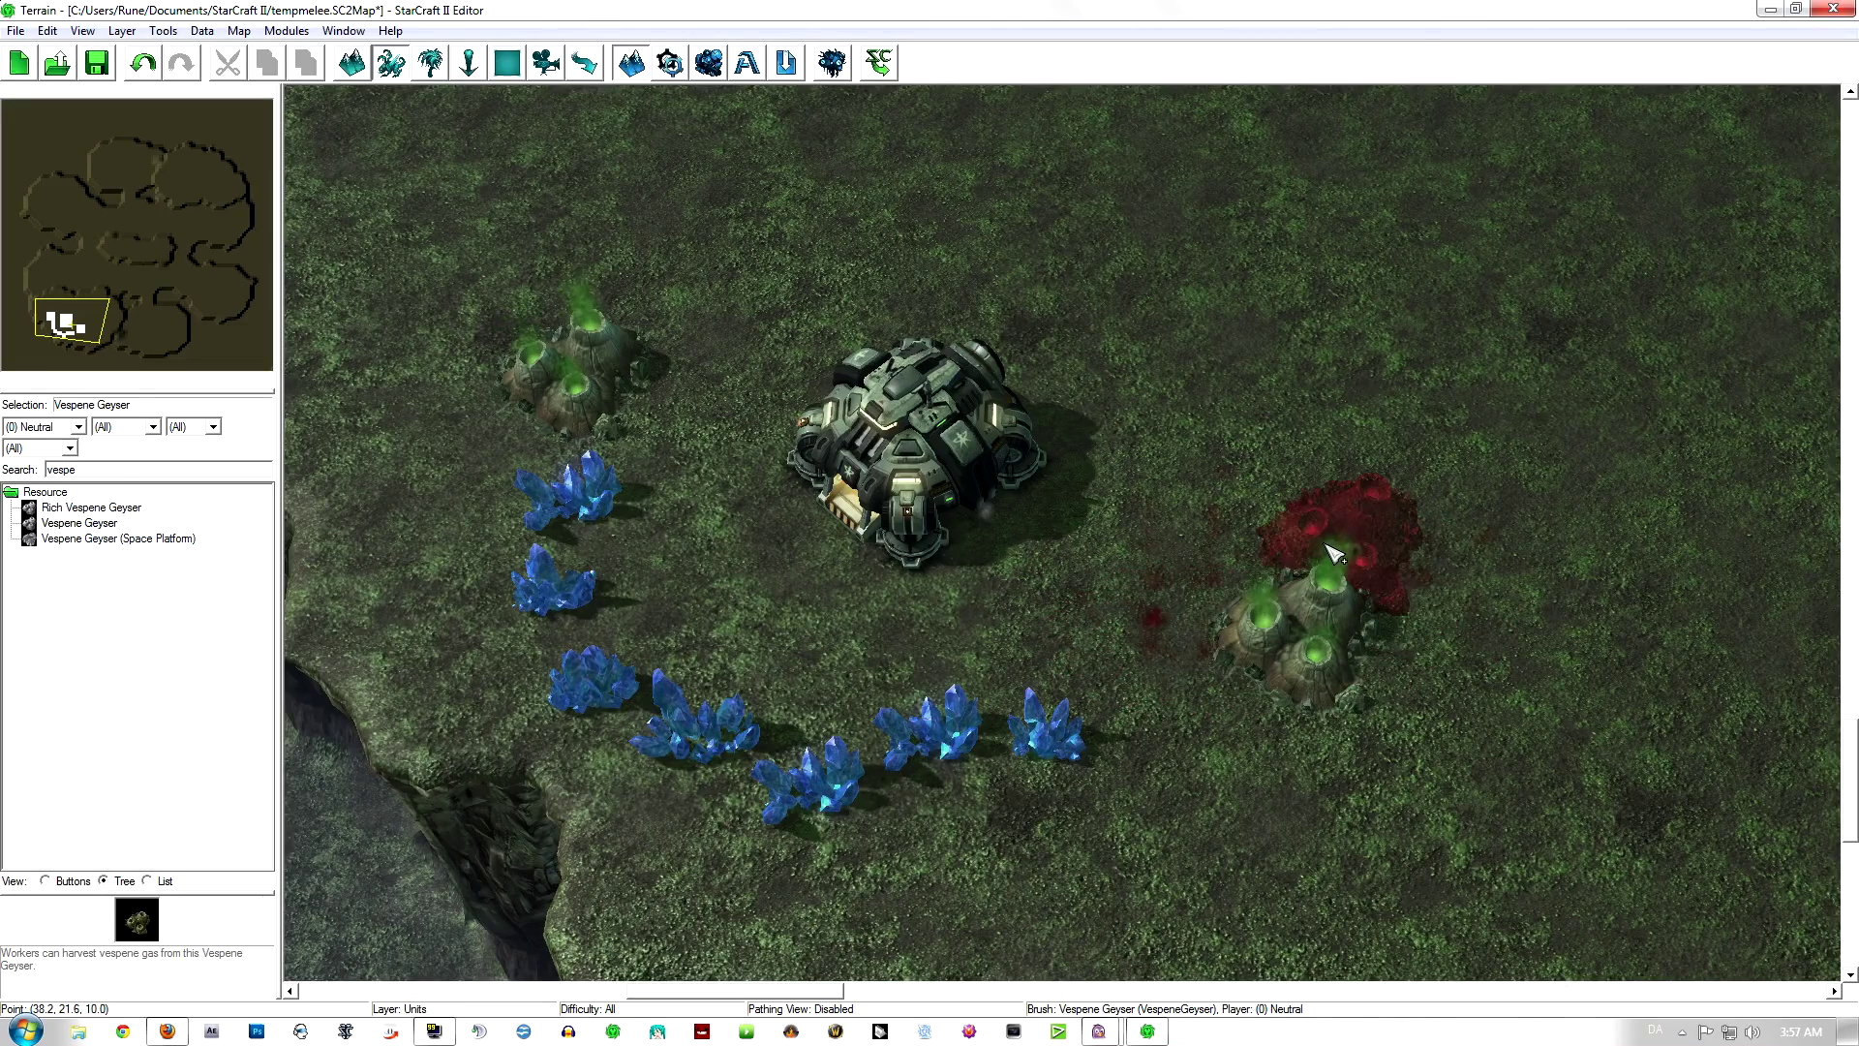
{"action": "scroll", "coordinate": [1335, 554], "scroll_direction": "down", "scroll_amount": 3}
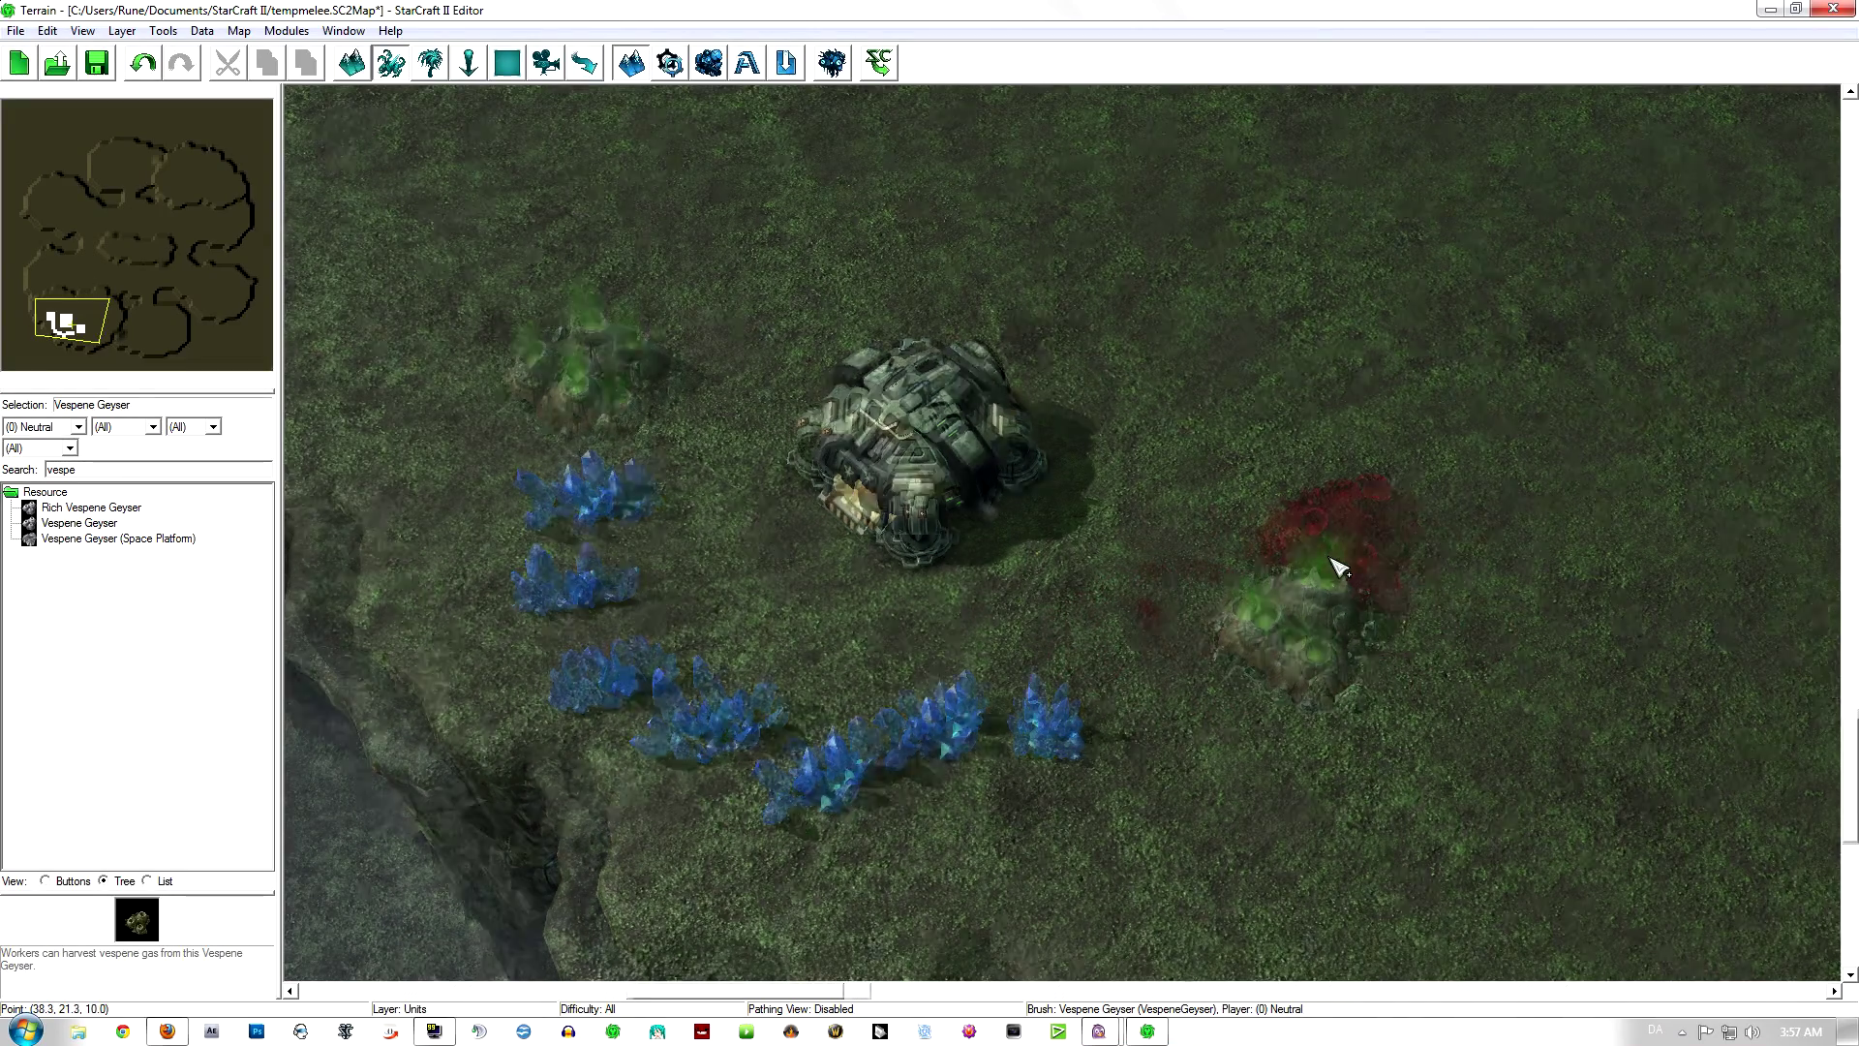
{"action": "key", "text": "Escape"}
{"action": "left_click", "coordinate": [939, 460]}
{"action": "key", "text": "Delete"}
Step: Copy the seven Mineral Fields and two geysers and paste them, turned 90 degrees counterclockwise, along the southern base's east edge
{"action": "left_click_drag", "start_coordinate": [552, 311], "coordinate": [1432, 802]}
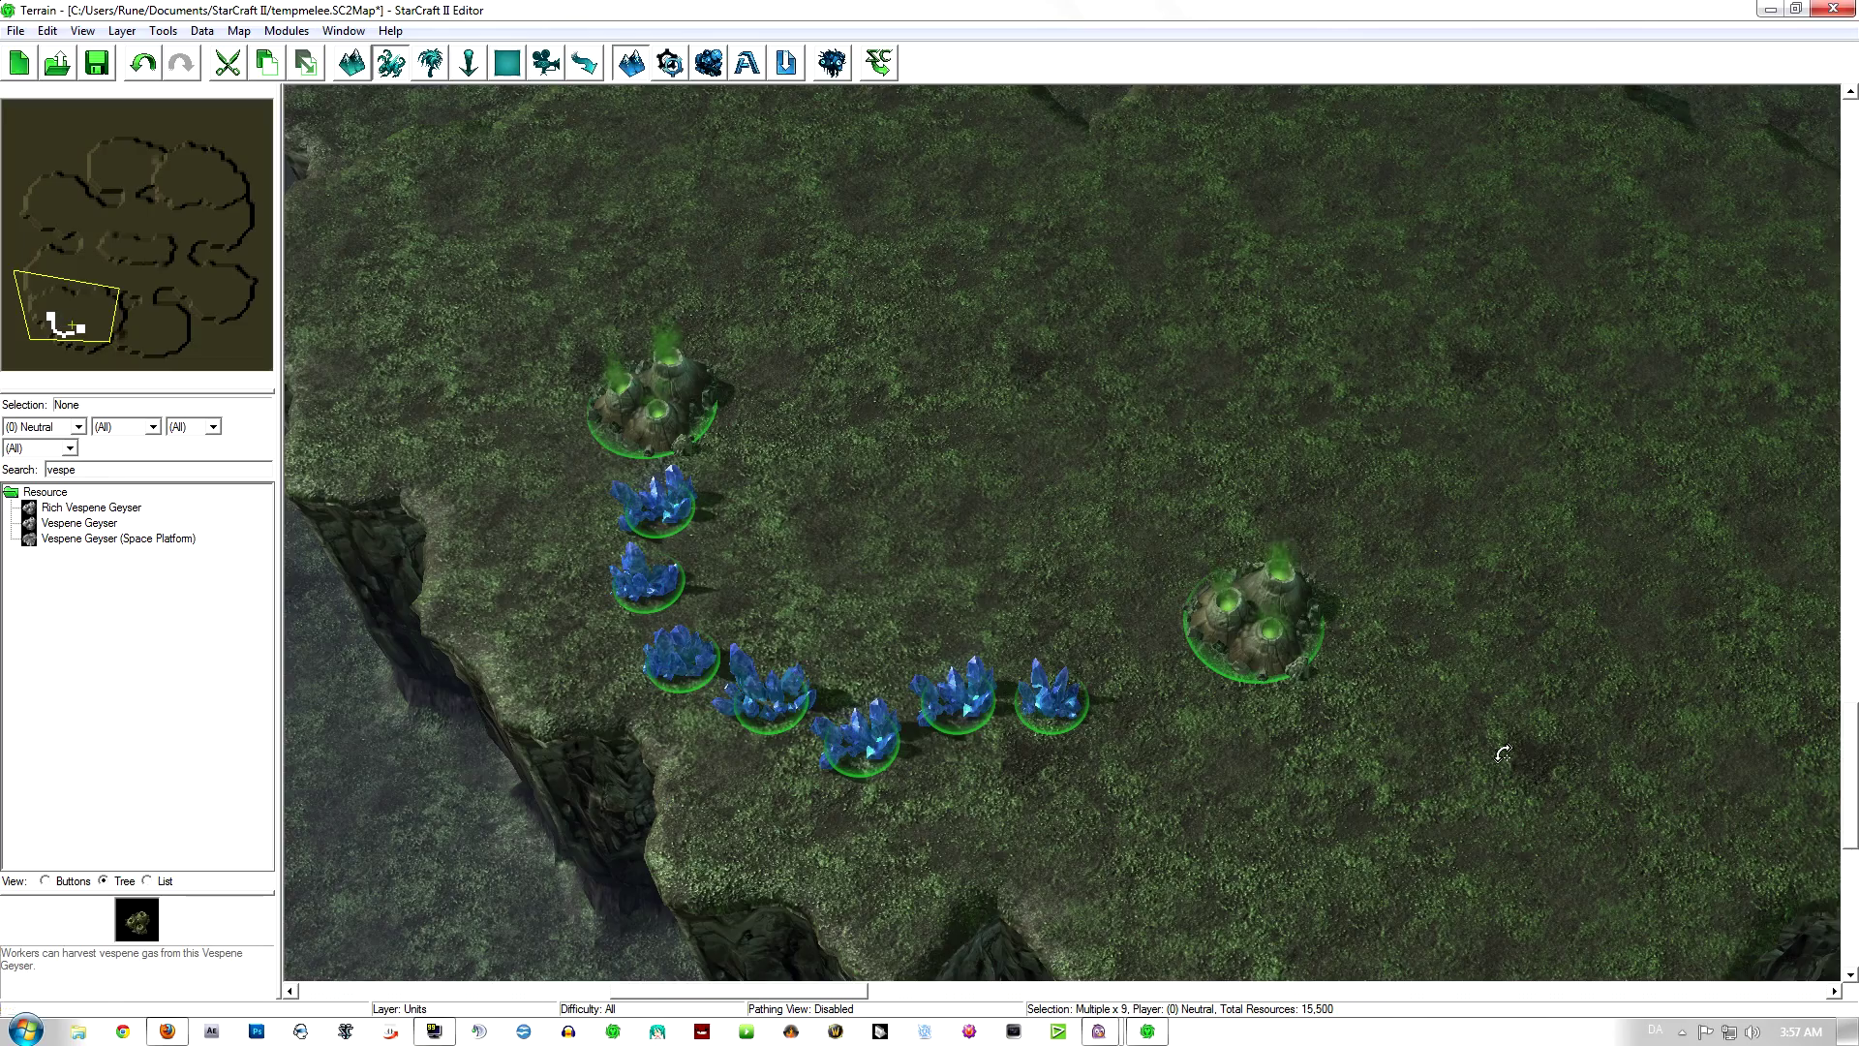
{"action": "right_click_drag", "start_coordinate": [1639, 720], "coordinate": [784, 624]}
{"action": "right_click_drag", "start_coordinate": [1504, 677], "coordinate": [1094, 574]}
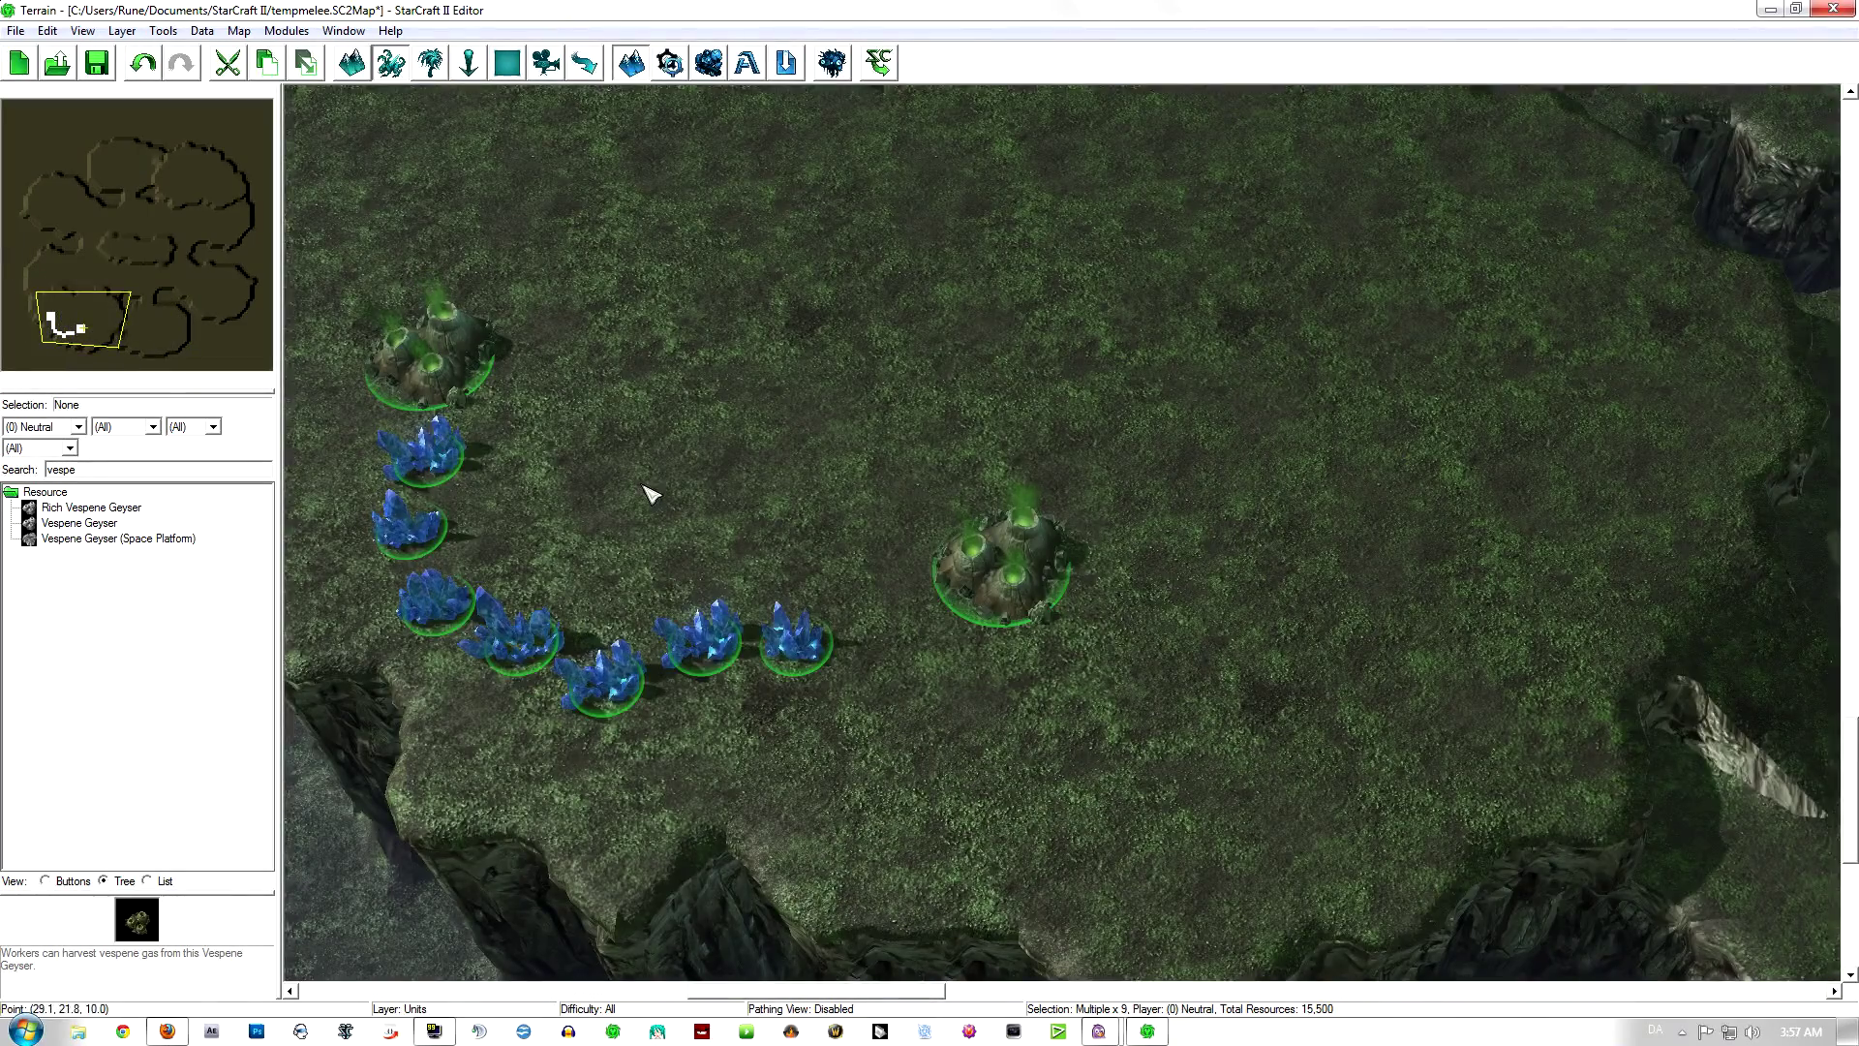
{"action": "key", "text": "ctrl+c"}
{"action": "mouse_move", "coordinate": [930, 531]}
{"action": "right_mouse_down"}
{"action": "mouse_move", "coordinate": [1046, 519]}
{"action": "mouse_move", "coordinate": [706, 498]}
{"action": "mouse_move", "coordinate": [958, 515]}
{"action": "right_mouse_up"}
{"action": "key", "text": "ctrl+v"}
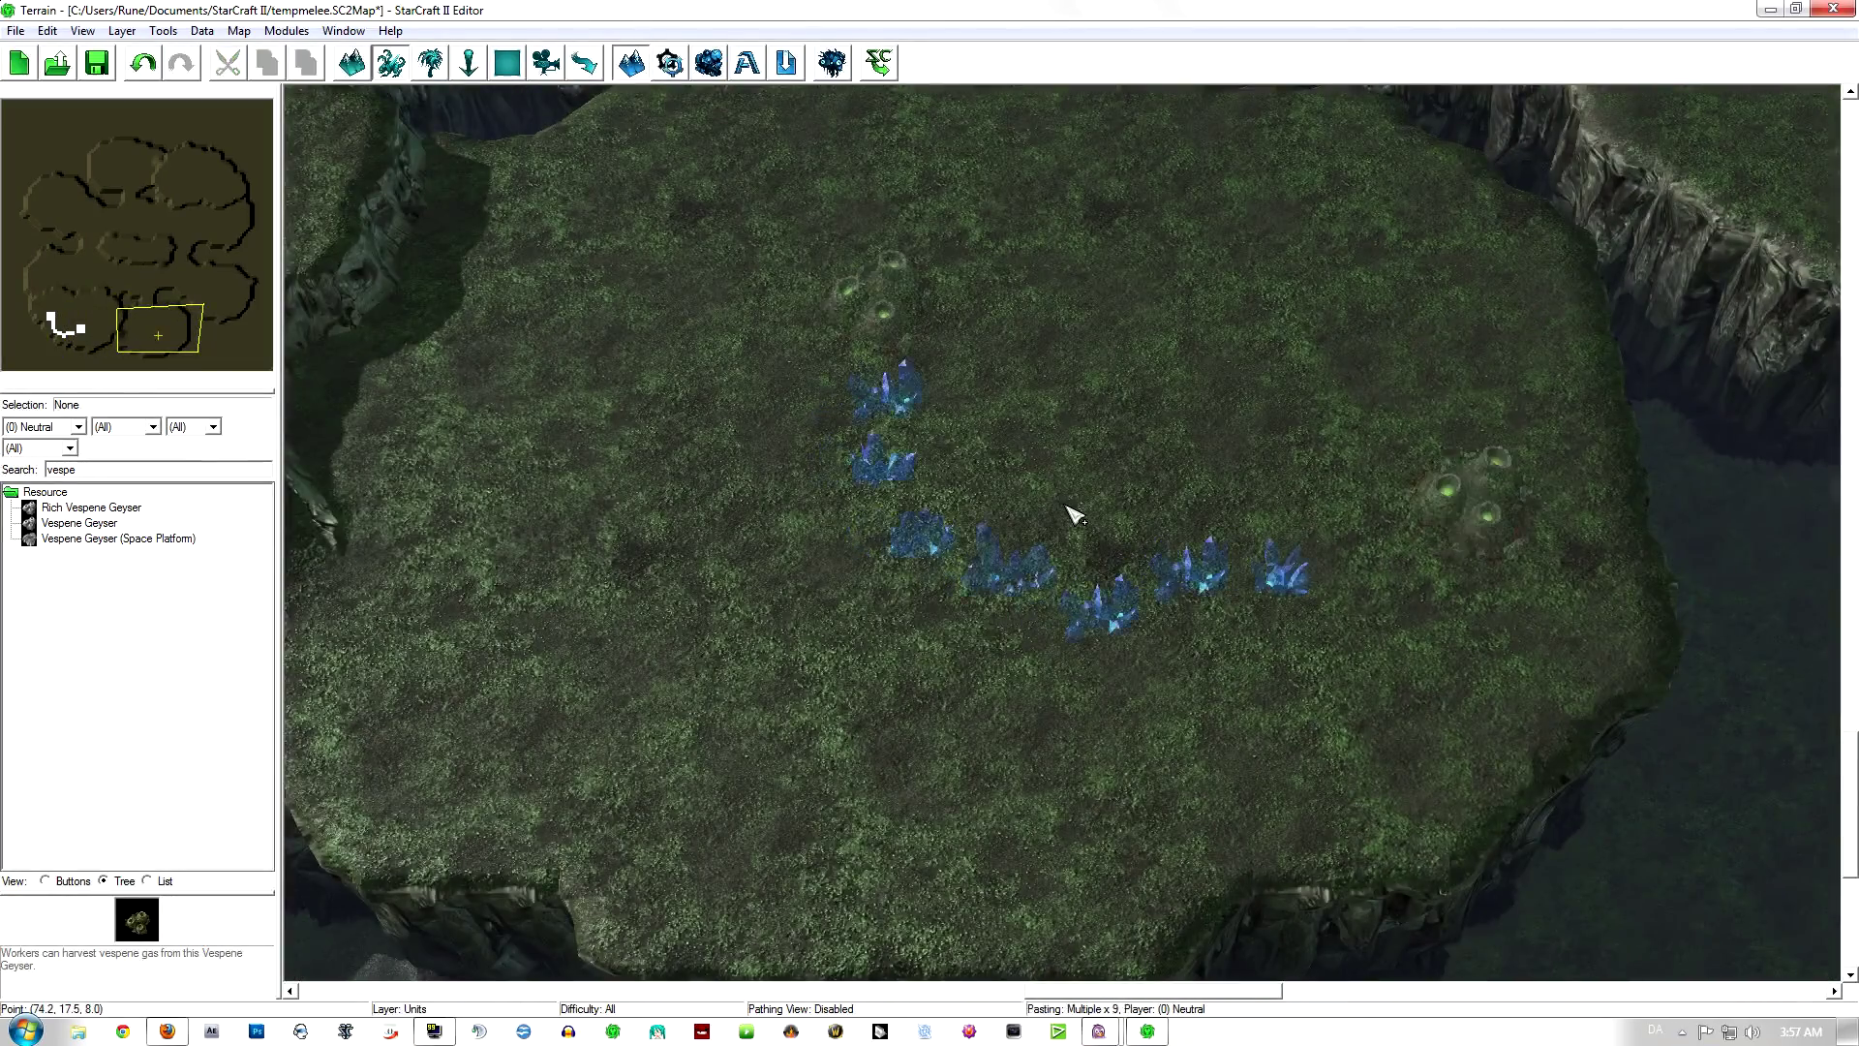
{"action": "scroll", "coordinate": [1073, 514], "scroll_direction": "up", "scroll_amount": 6, "text": "ctrl"}
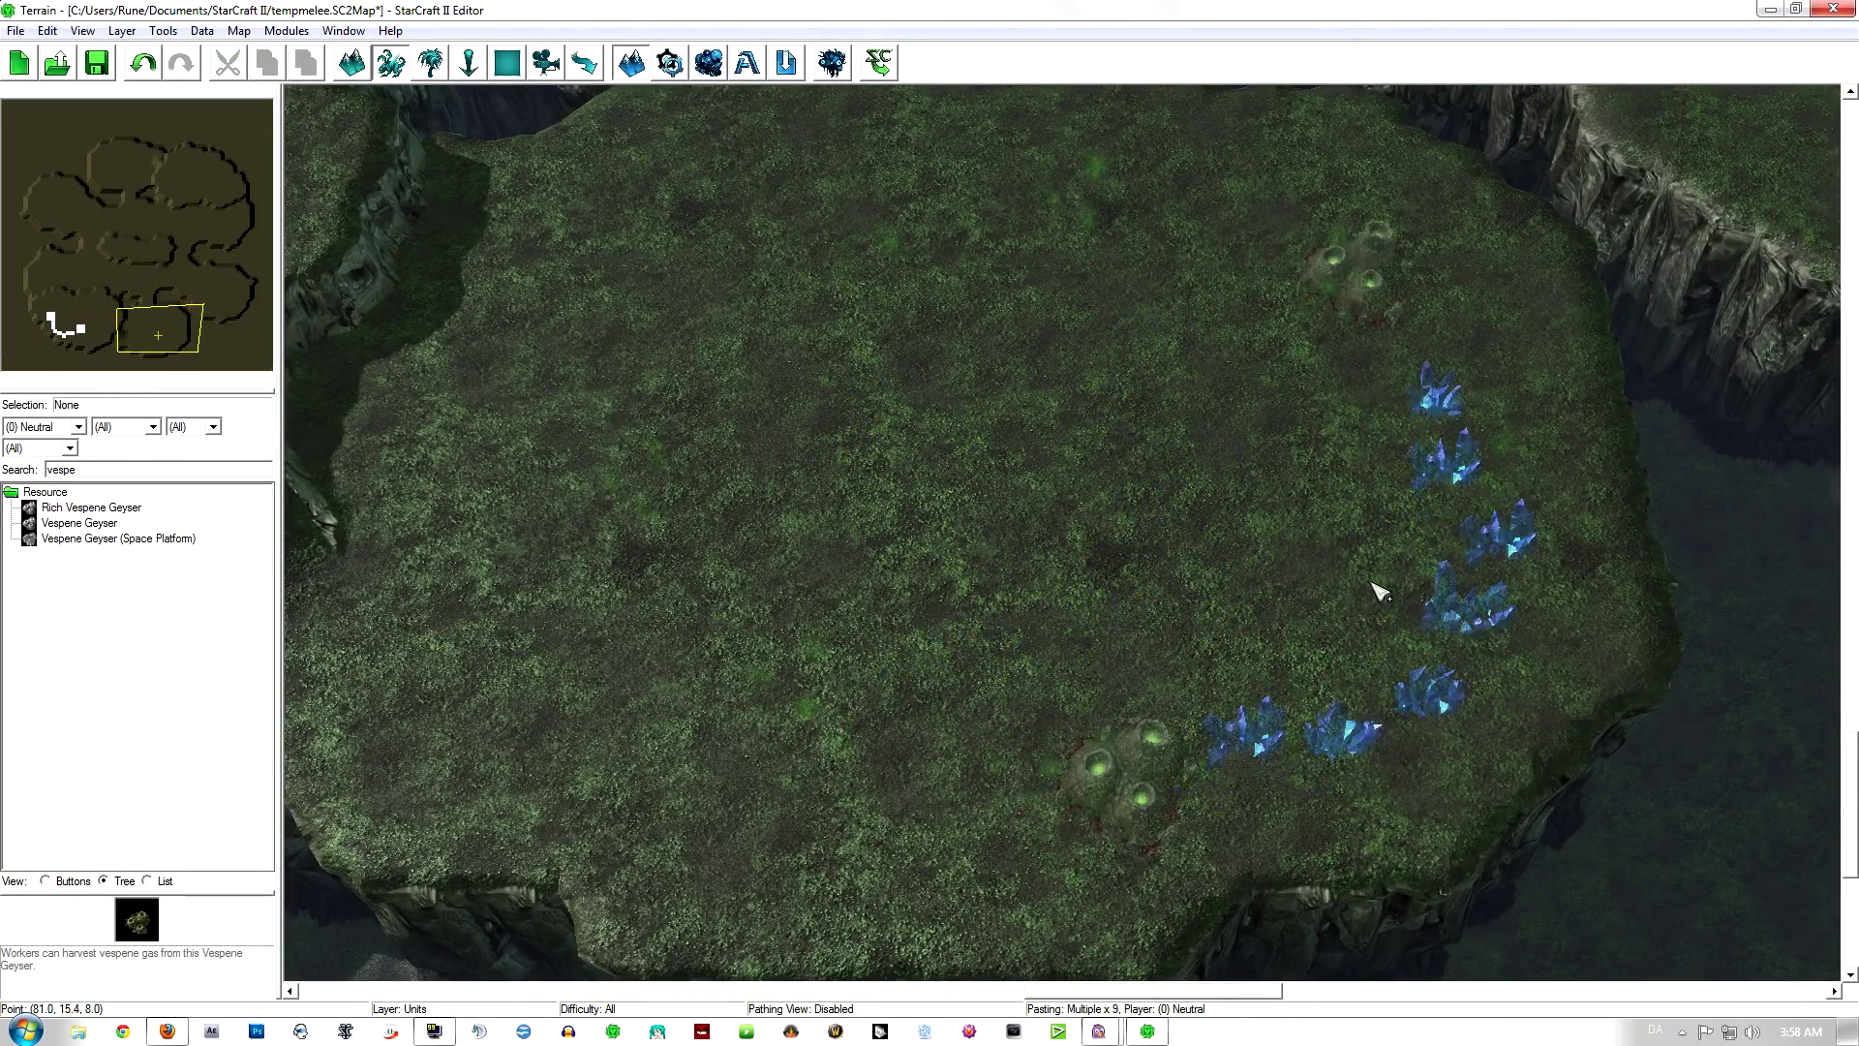
{"action": "left_click", "coordinate": [1363, 549]}
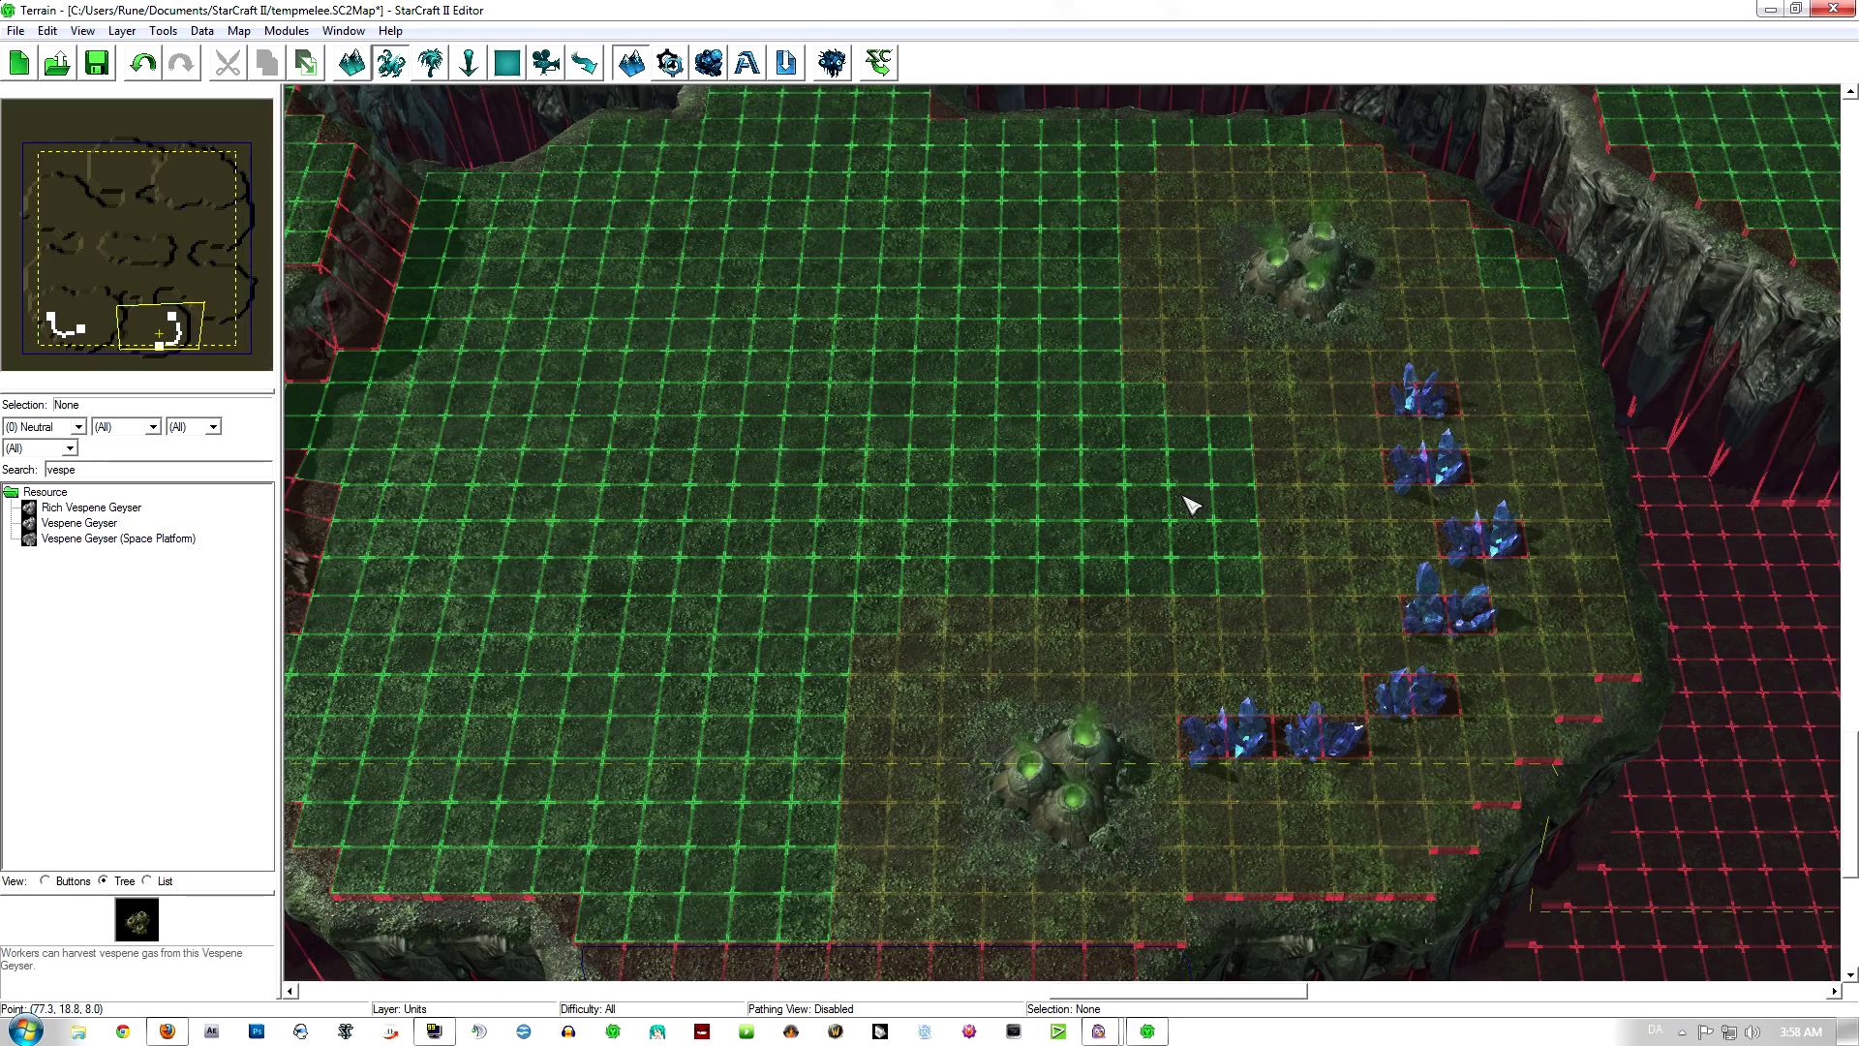
Step: Paste another copy of the resource group, turned 90 degrees counterclockwise, near the southeastern base's outer edge with the placement grid shown
{"action": "right_click_drag", "start_coordinate": [788, 497], "coordinate": [1825, 600]}
{"action": "right_click_drag", "start_coordinate": [978, 511], "coordinate": [620, 479]}
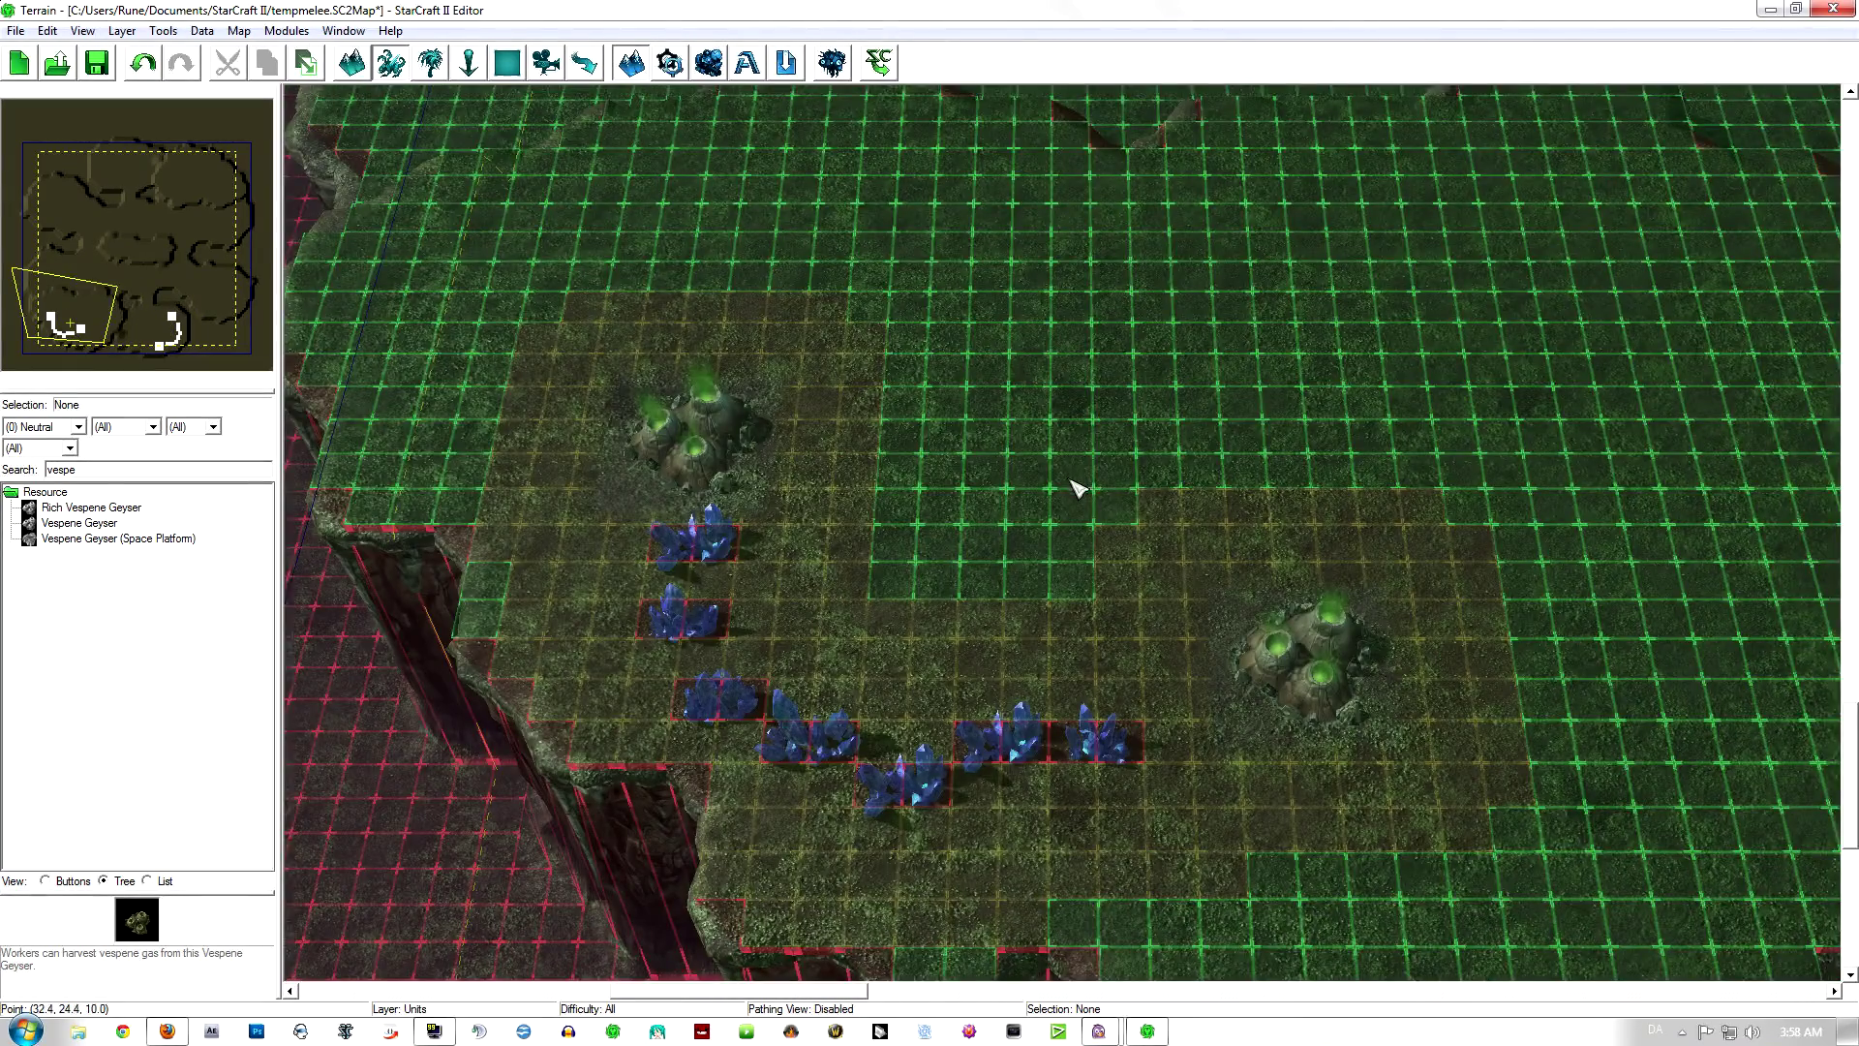
{"action": "scroll", "coordinate": [1182, 503], "scroll_direction": "down", "scroll_amount": 5}
{"action": "right_click_drag", "start_coordinate": [1375, 484], "coordinate": [832, 571]}
{"action": "scroll", "coordinate": [1179, 527], "scroll_direction": "up", "scroll_amount": 3}
{"action": "key", "text": "ctrl+v"}
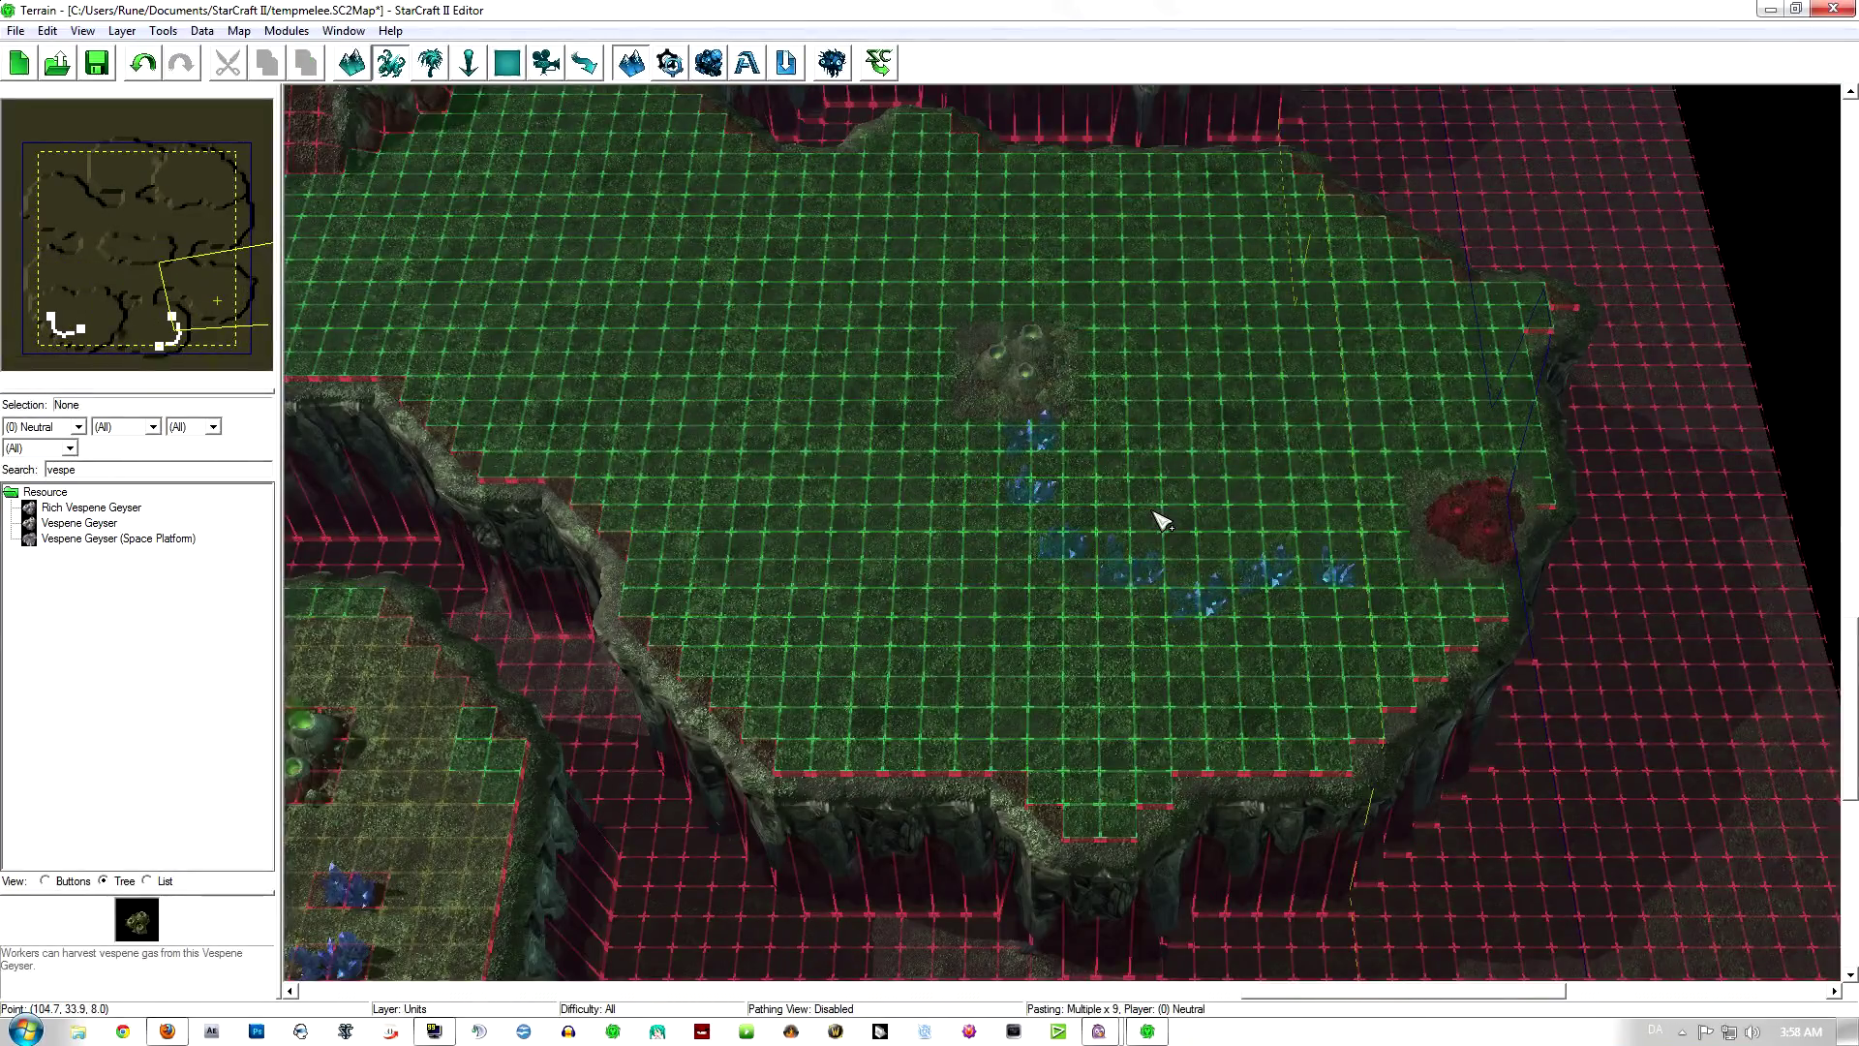
{"action": "key", "text": "Page_Down"}
{"action": "key", "text": "Page_Down"}
{"action": "key", "text": "Page_Up"}
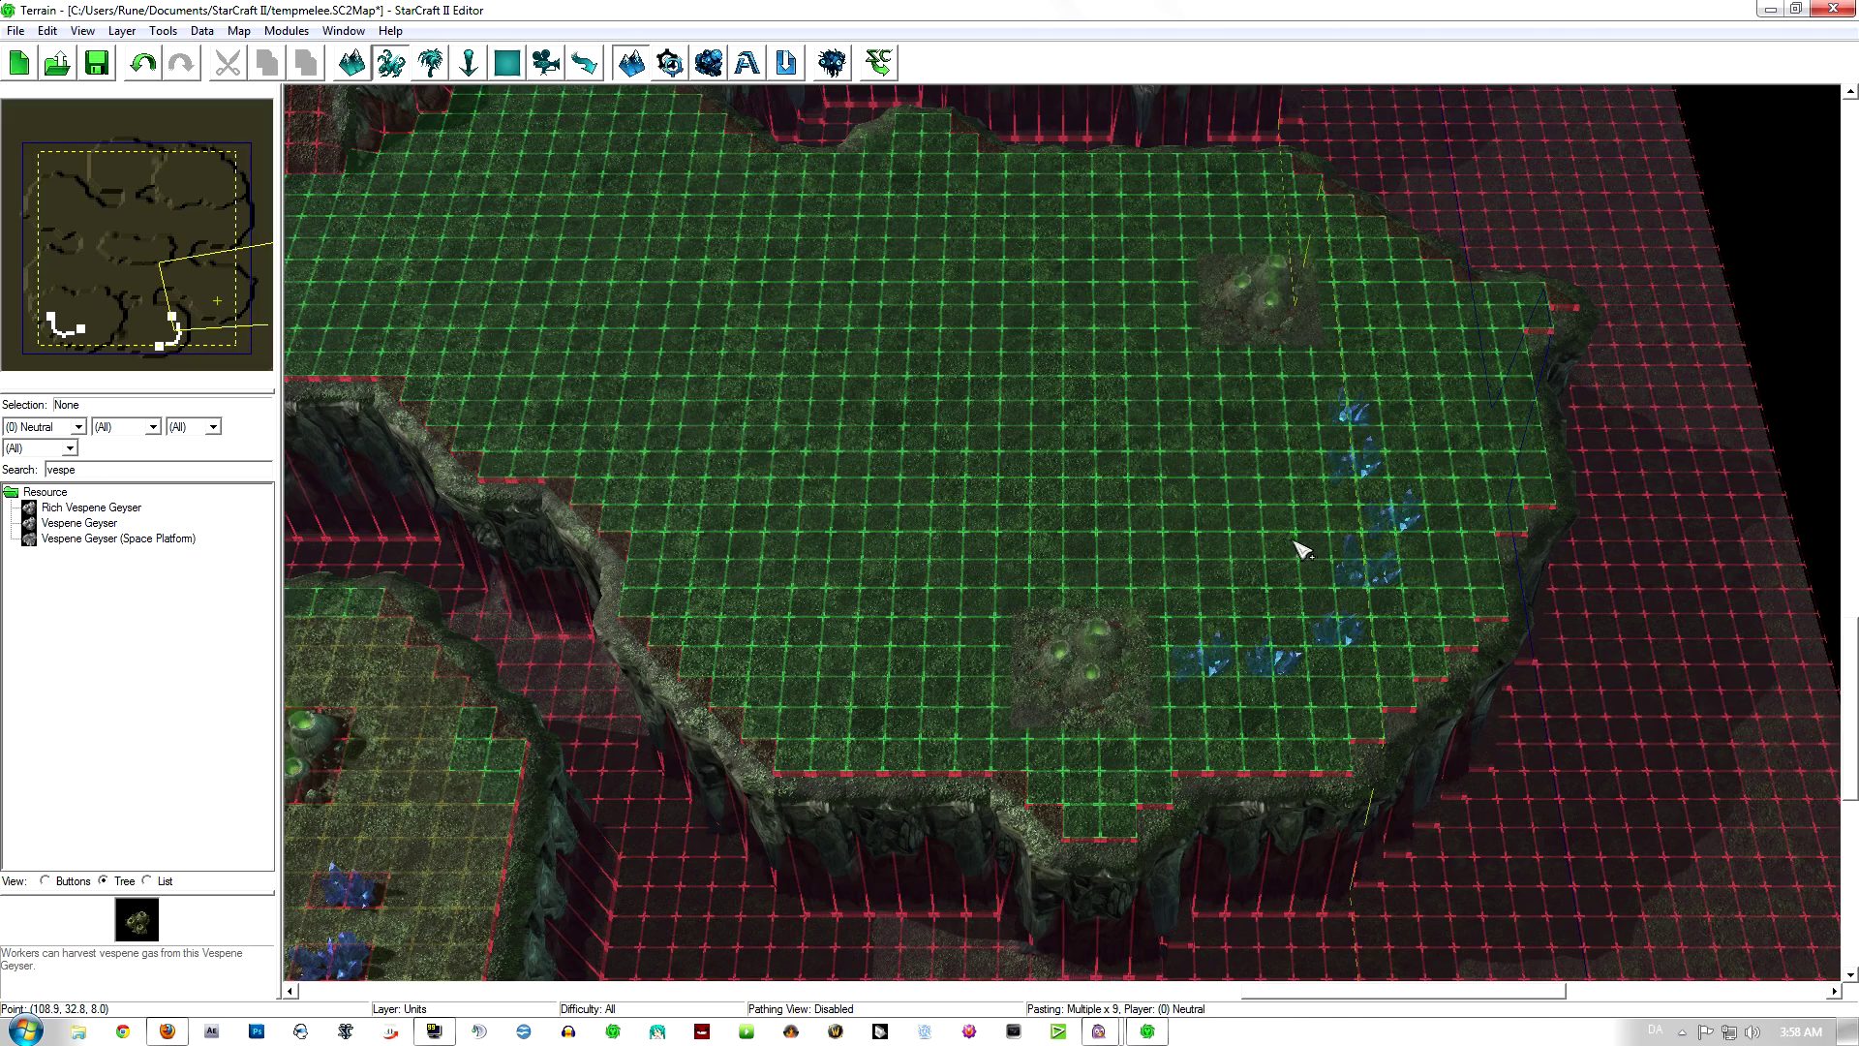
{"action": "left_click", "coordinate": [1301, 549]}
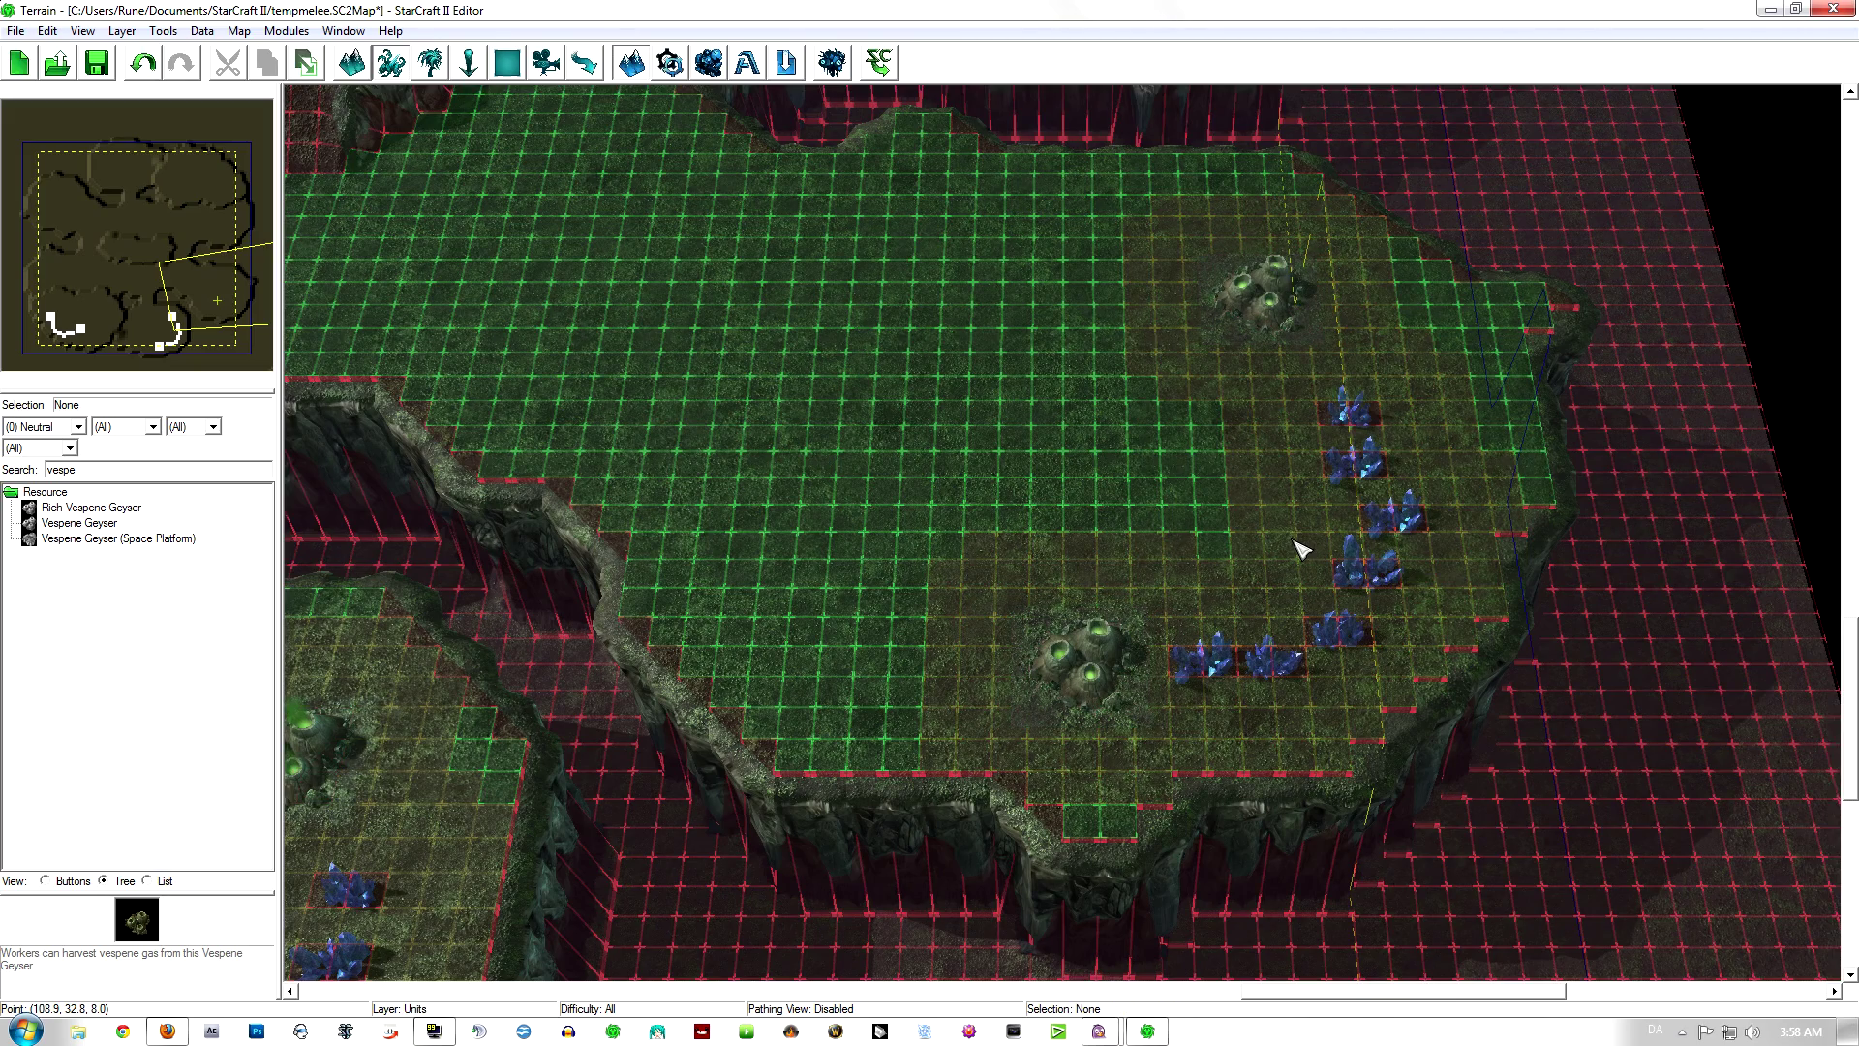
{"action": "scroll", "coordinate": [1301, 549], "scroll_direction": "up", "scroll_amount": 5}
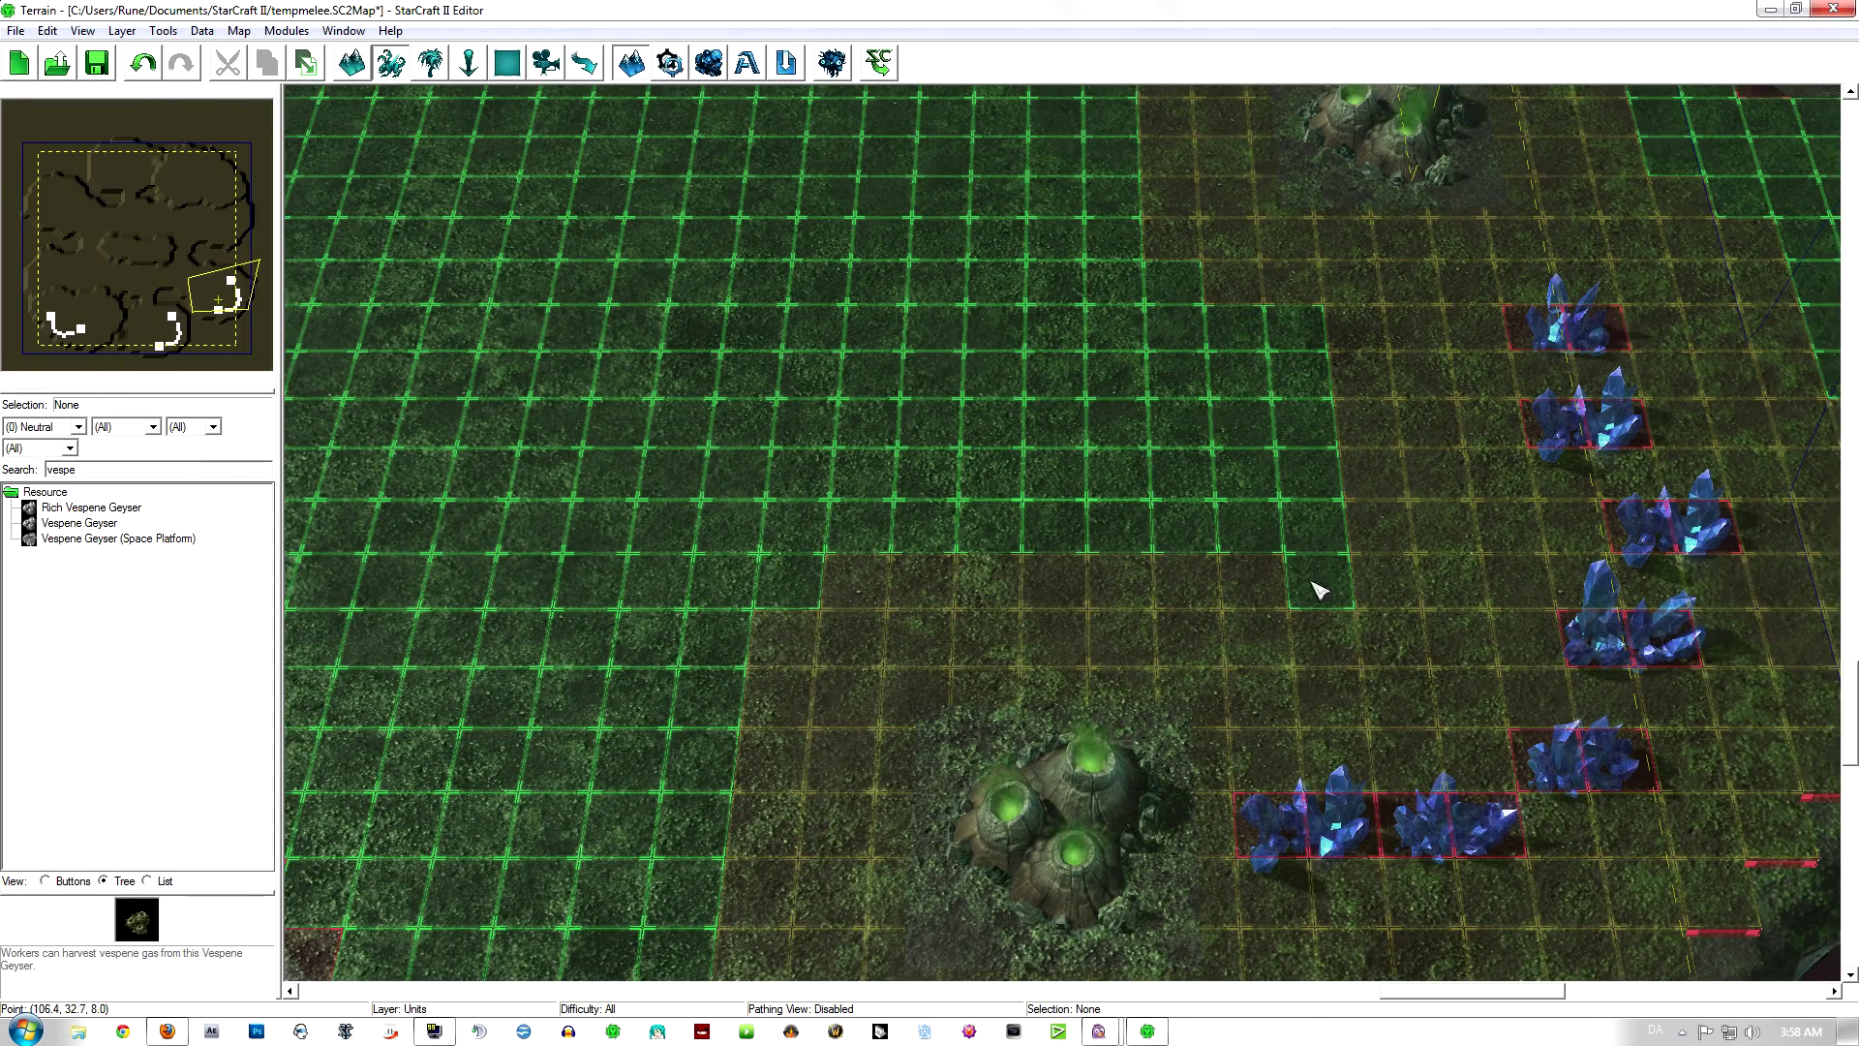
{"action": "scroll", "coordinate": [1337, 576], "scroll_direction": "down", "scroll_amount": 8}
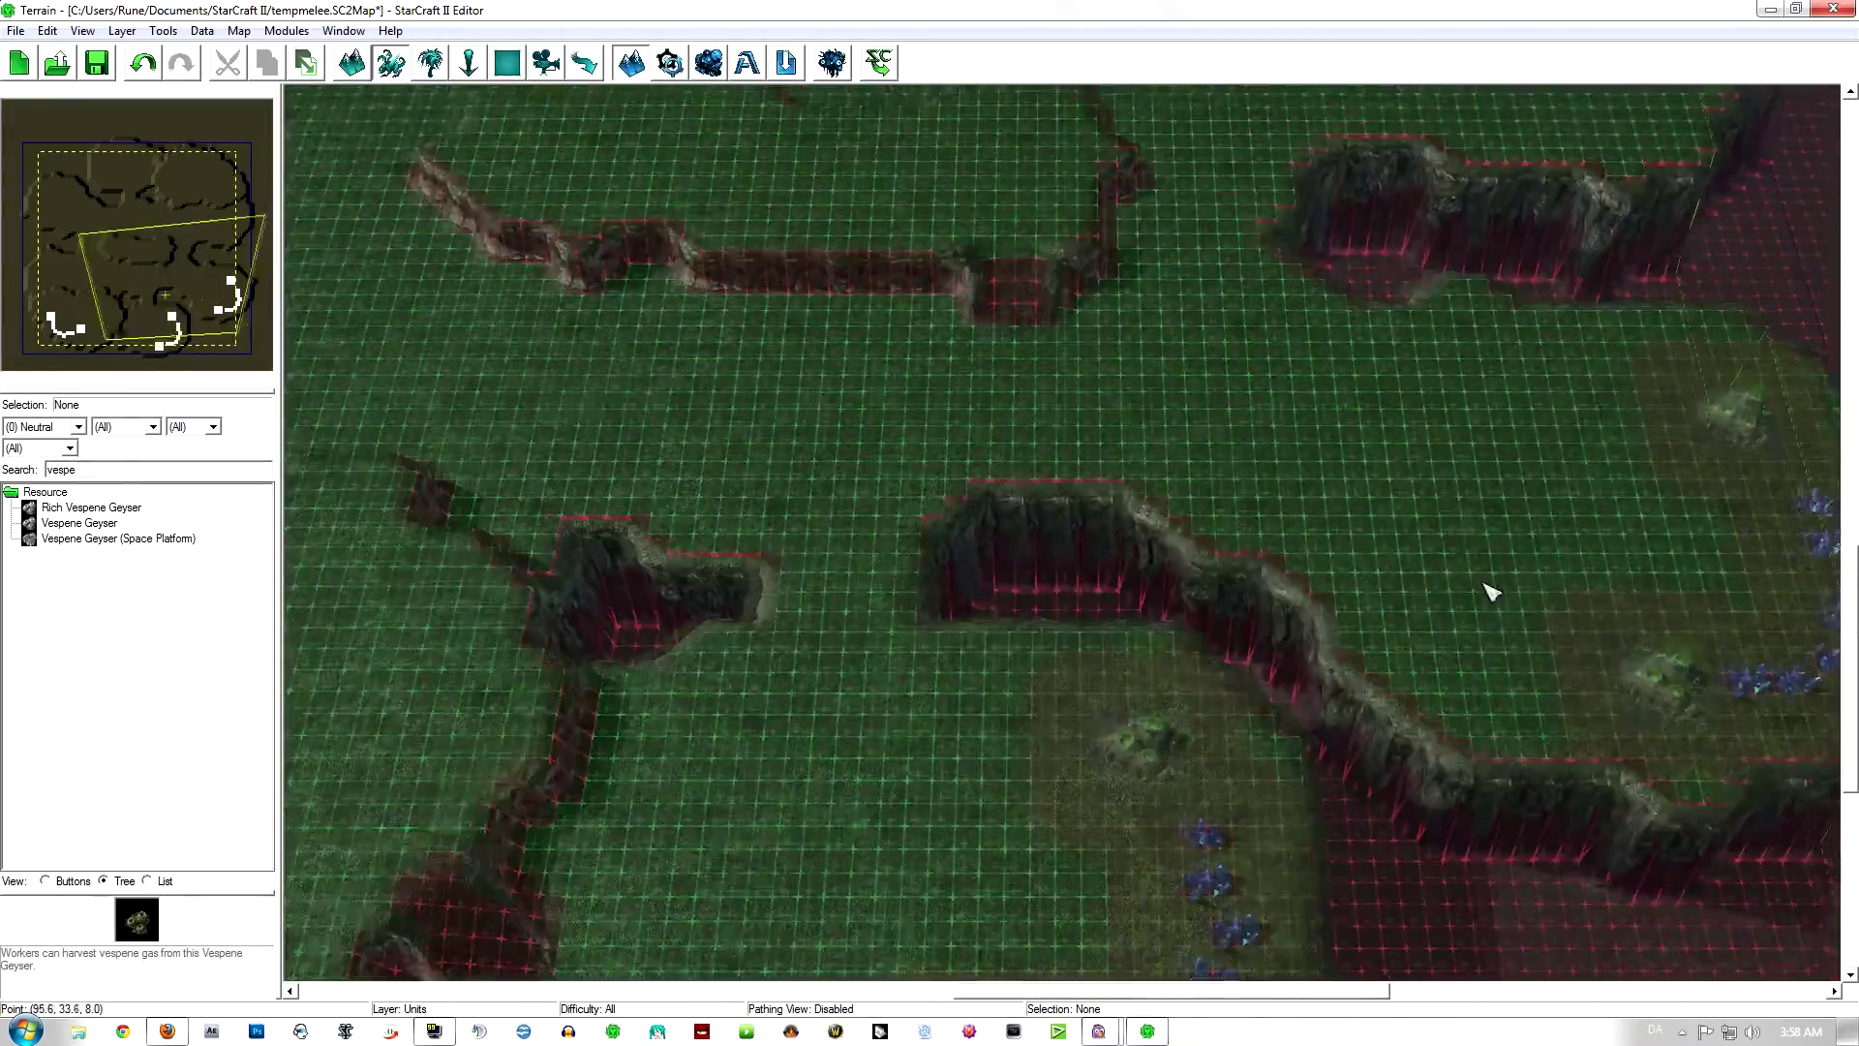
Step: Paste a copy of the resource group, turned 90 degrees clockwise, along the western base's outer northwest edge
{"action": "right_click_drag", "start_coordinate": [1491, 593], "coordinate": [1071, 577]}
{"action": "scroll", "coordinate": [1027, 583], "scroll_direction": "up", "scroll_amount": 5}
{"action": "key", "text": "ctrl+v"}
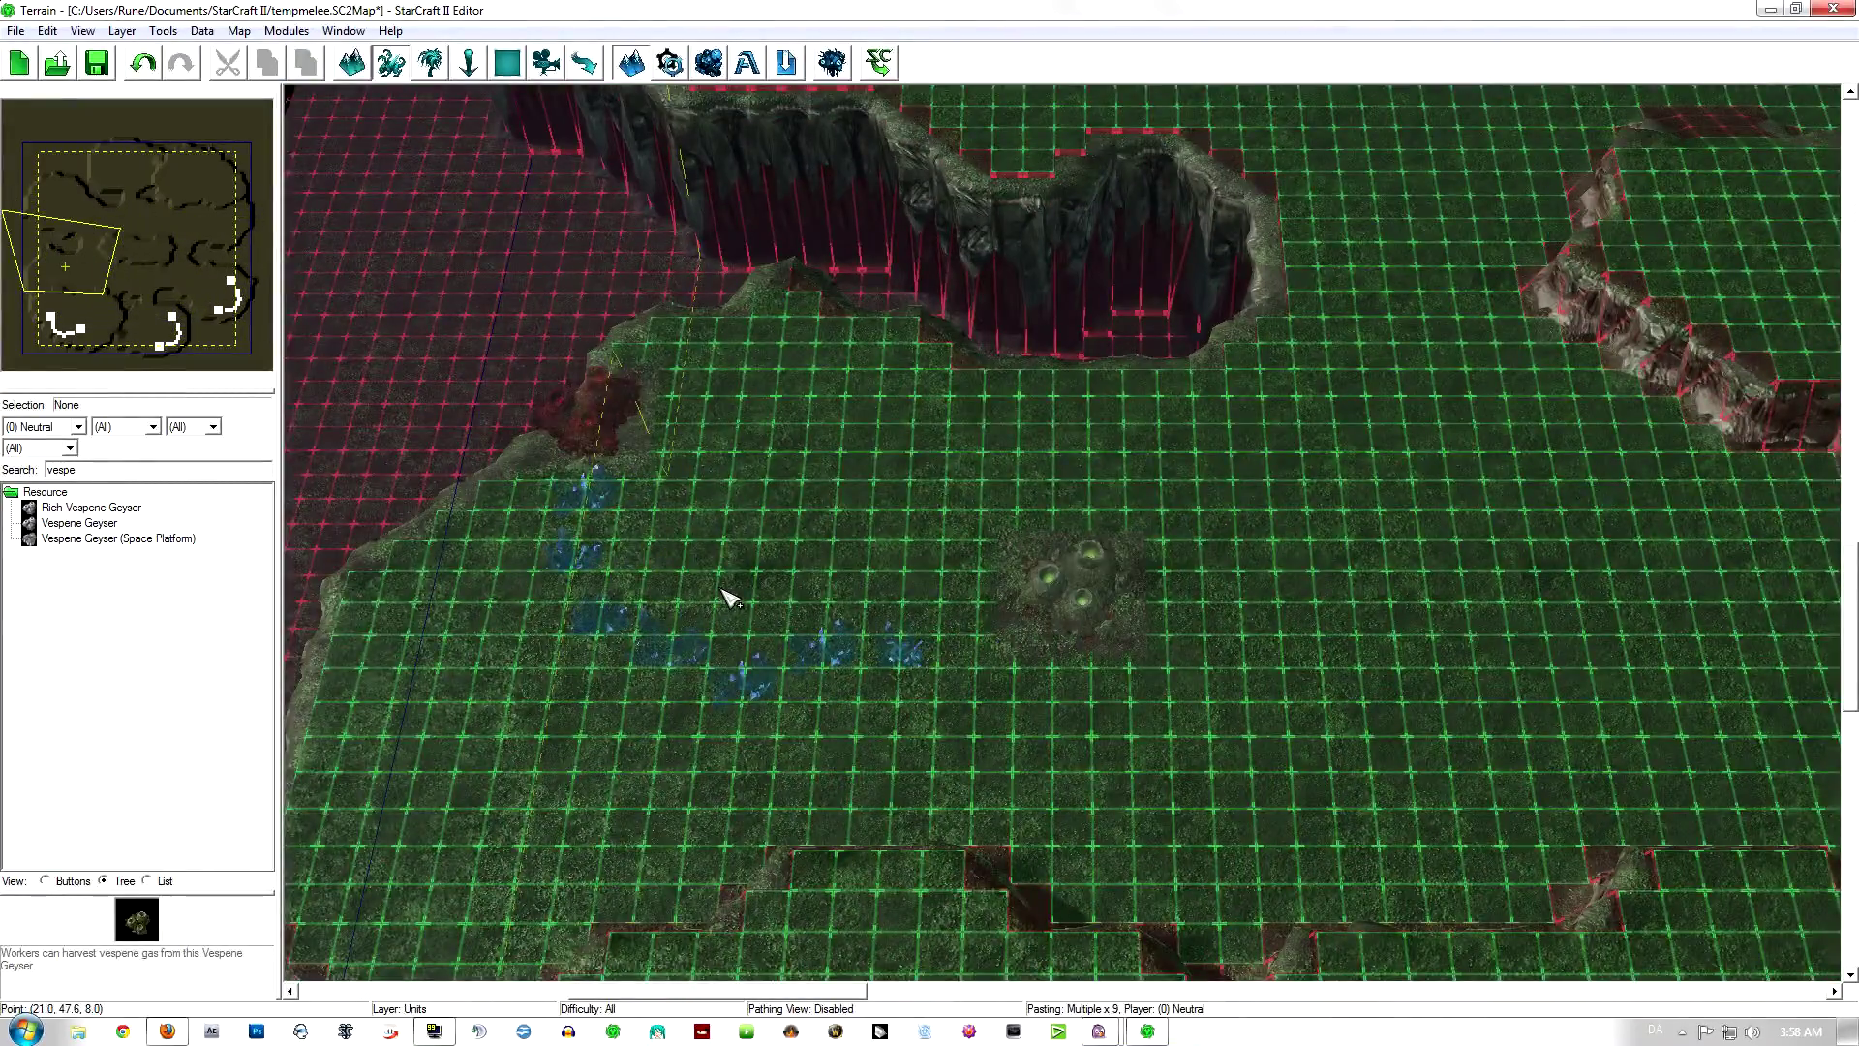
{"action": "key", "text": "bracketright"}
{"action": "key", "text": "bracketright"}
{"action": "key", "text": "bracketleft"}
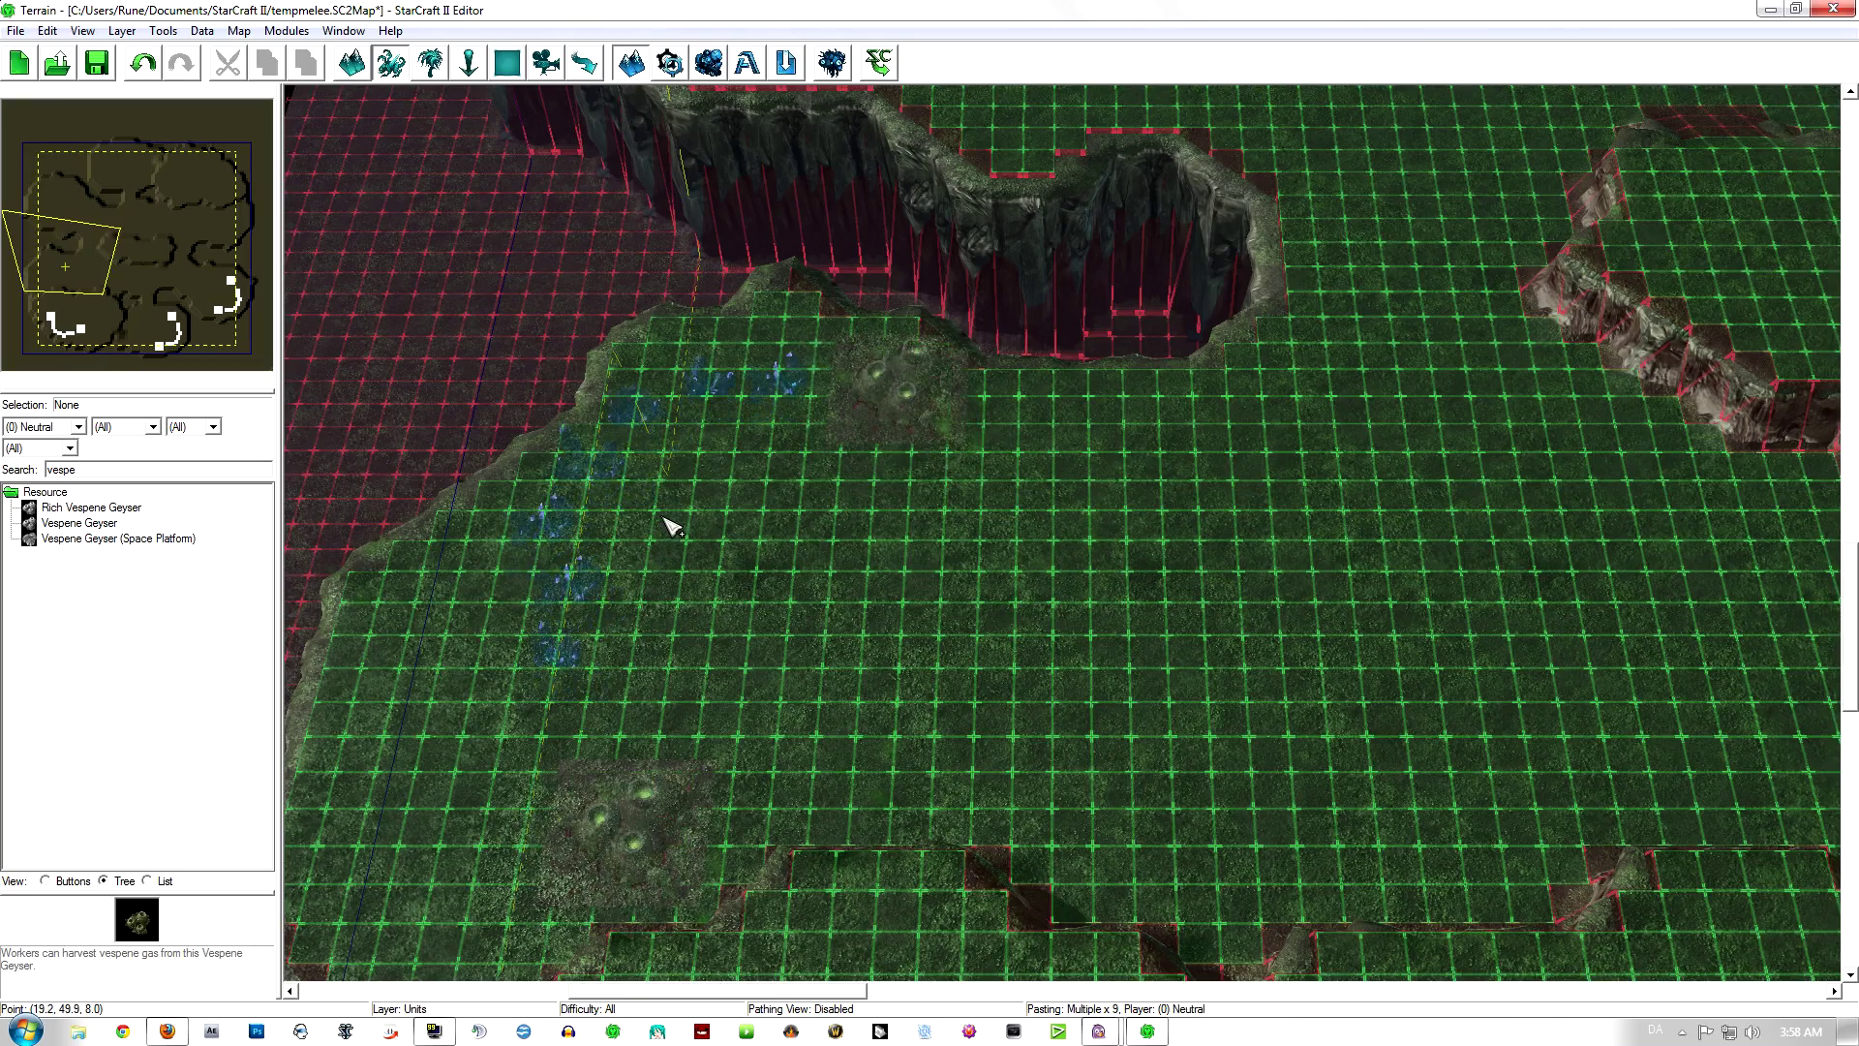
{"action": "left_click", "coordinate": [624, 538]}
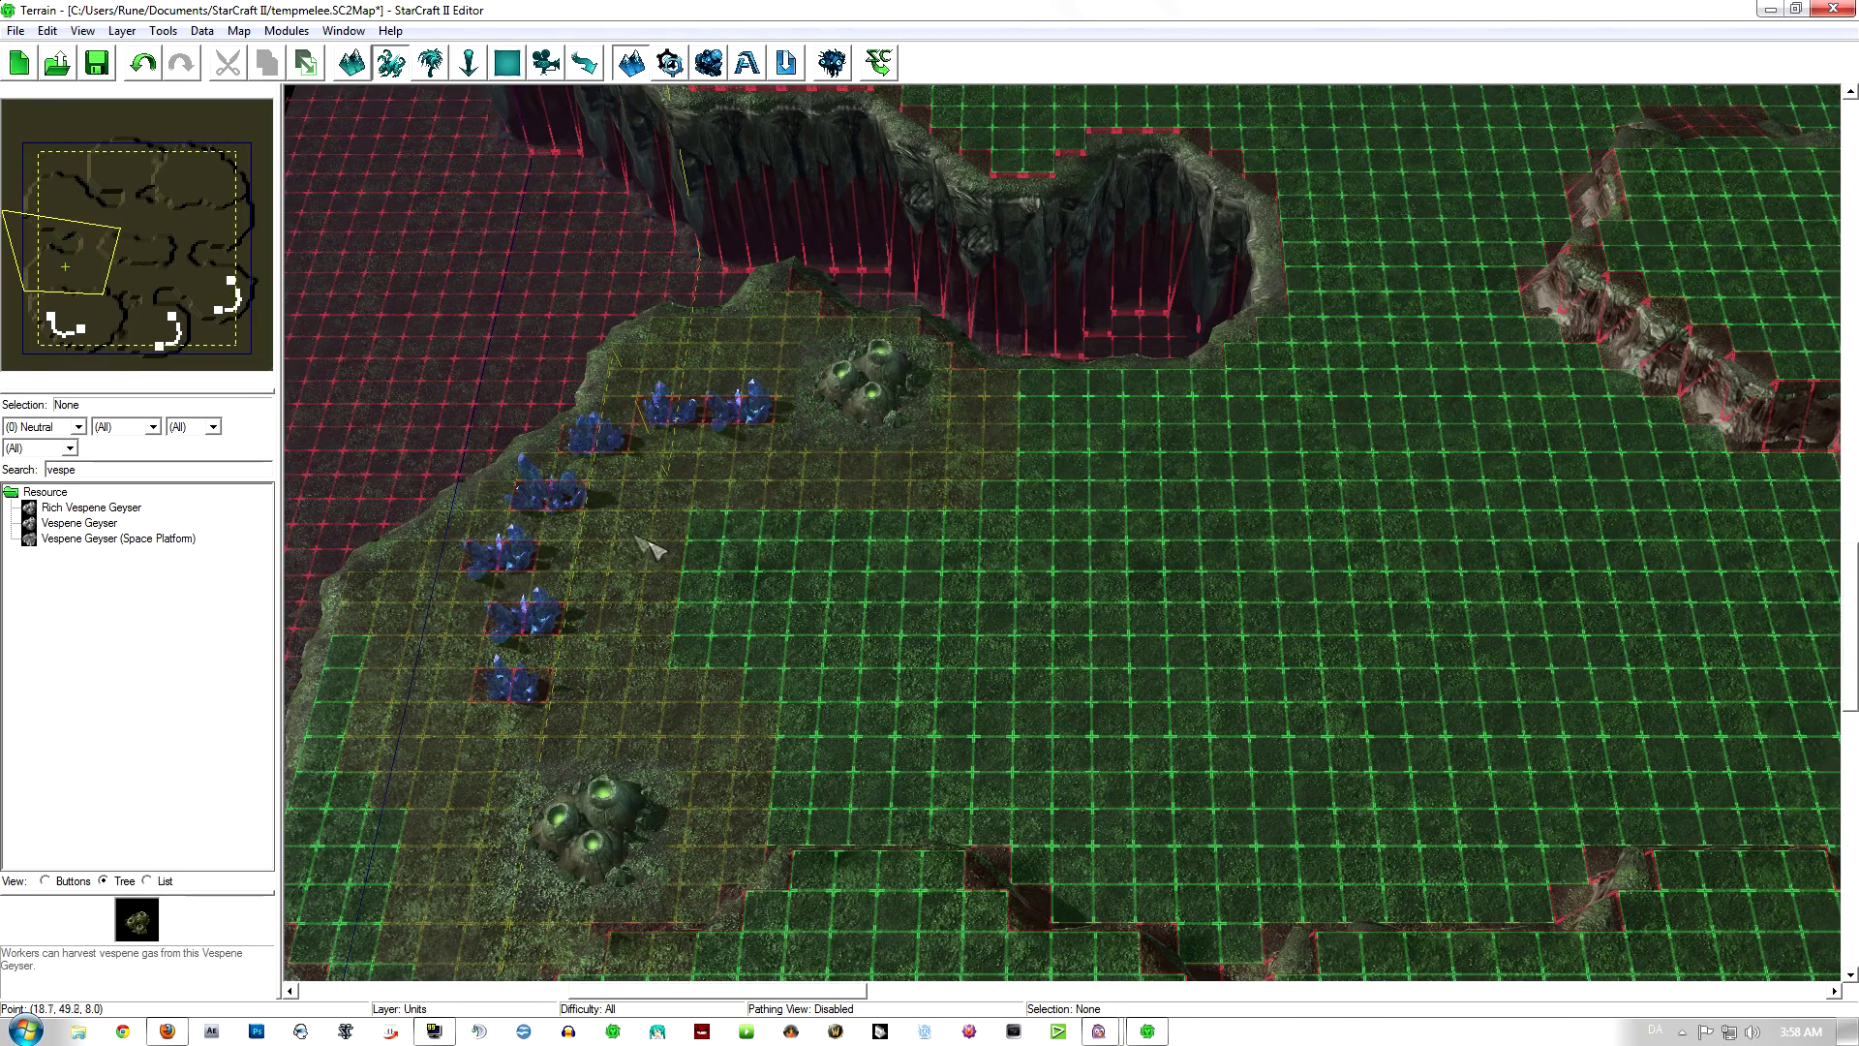
Step: Paste another copy of the resource group, turned 90 degrees clockwise, inside the northwestern base's outer cliff edge
{"action": "key", "text": "Down"}
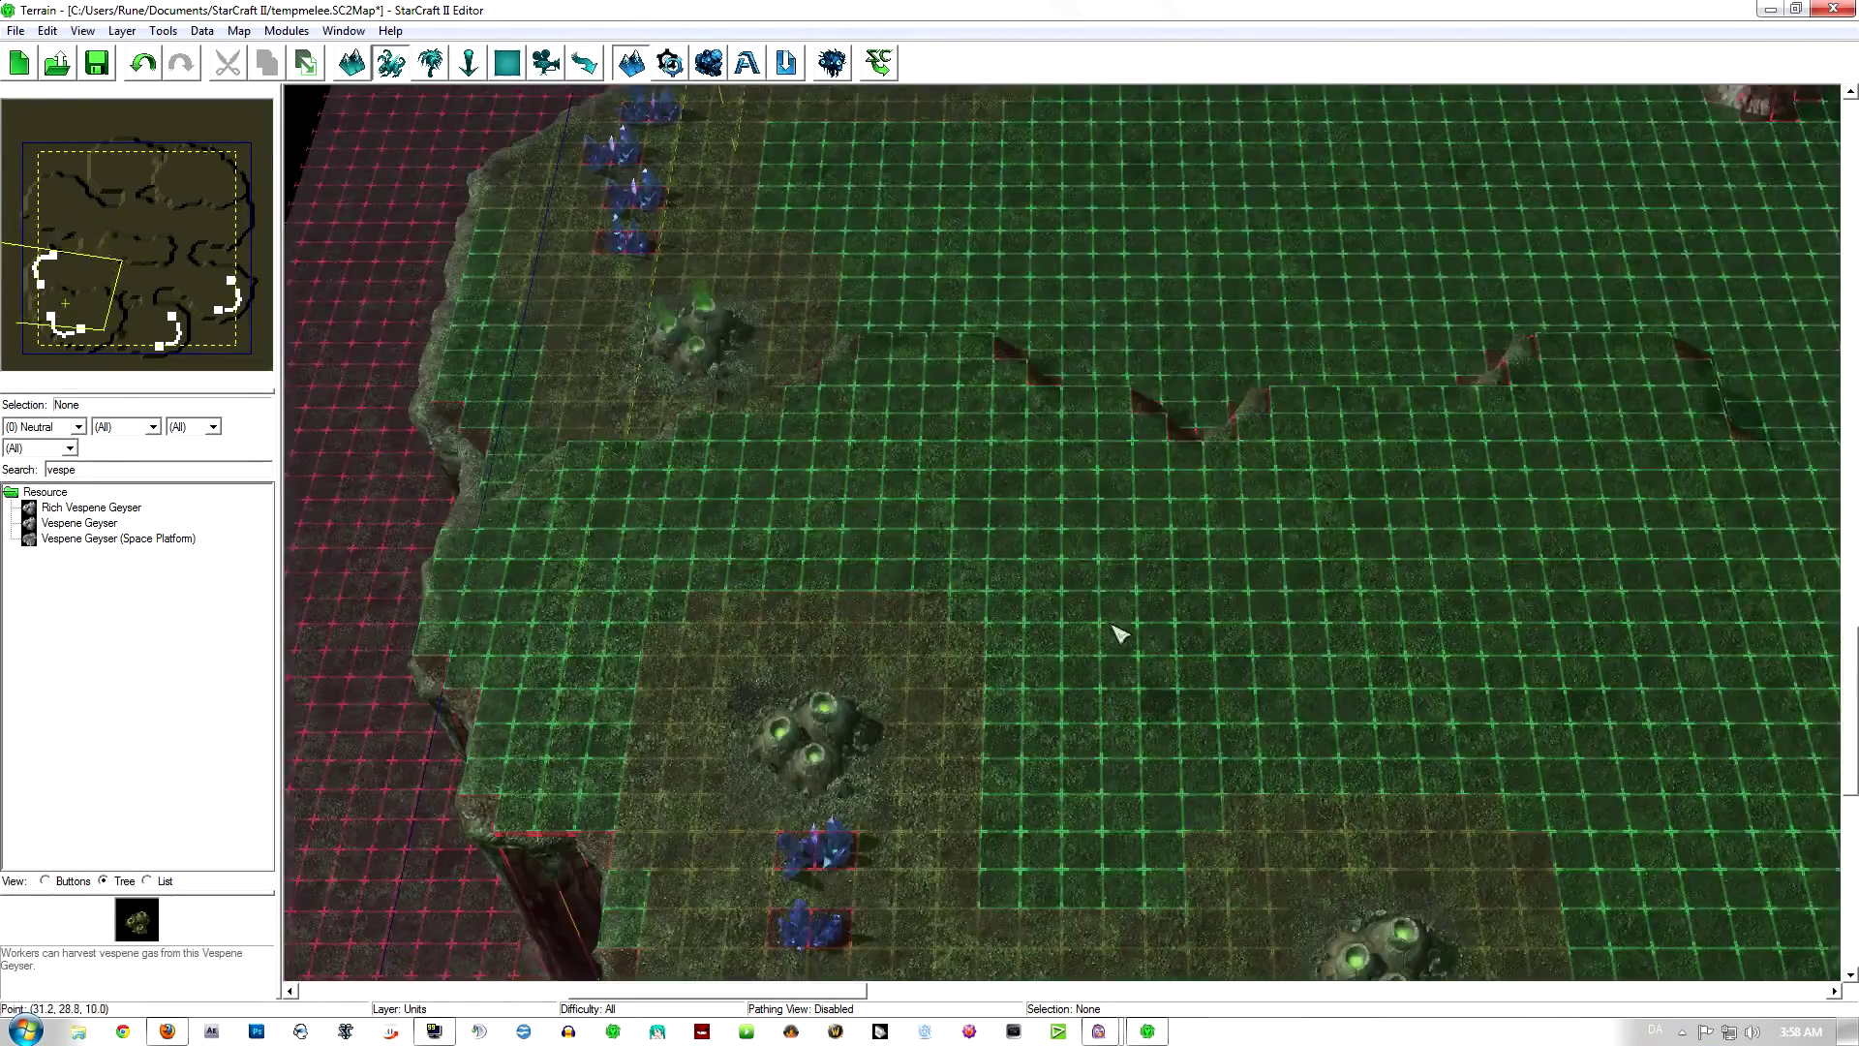
{"action": "scroll", "coordinate": [1119, 631], "scroll_direction": "up", "scroll_amount": 5}
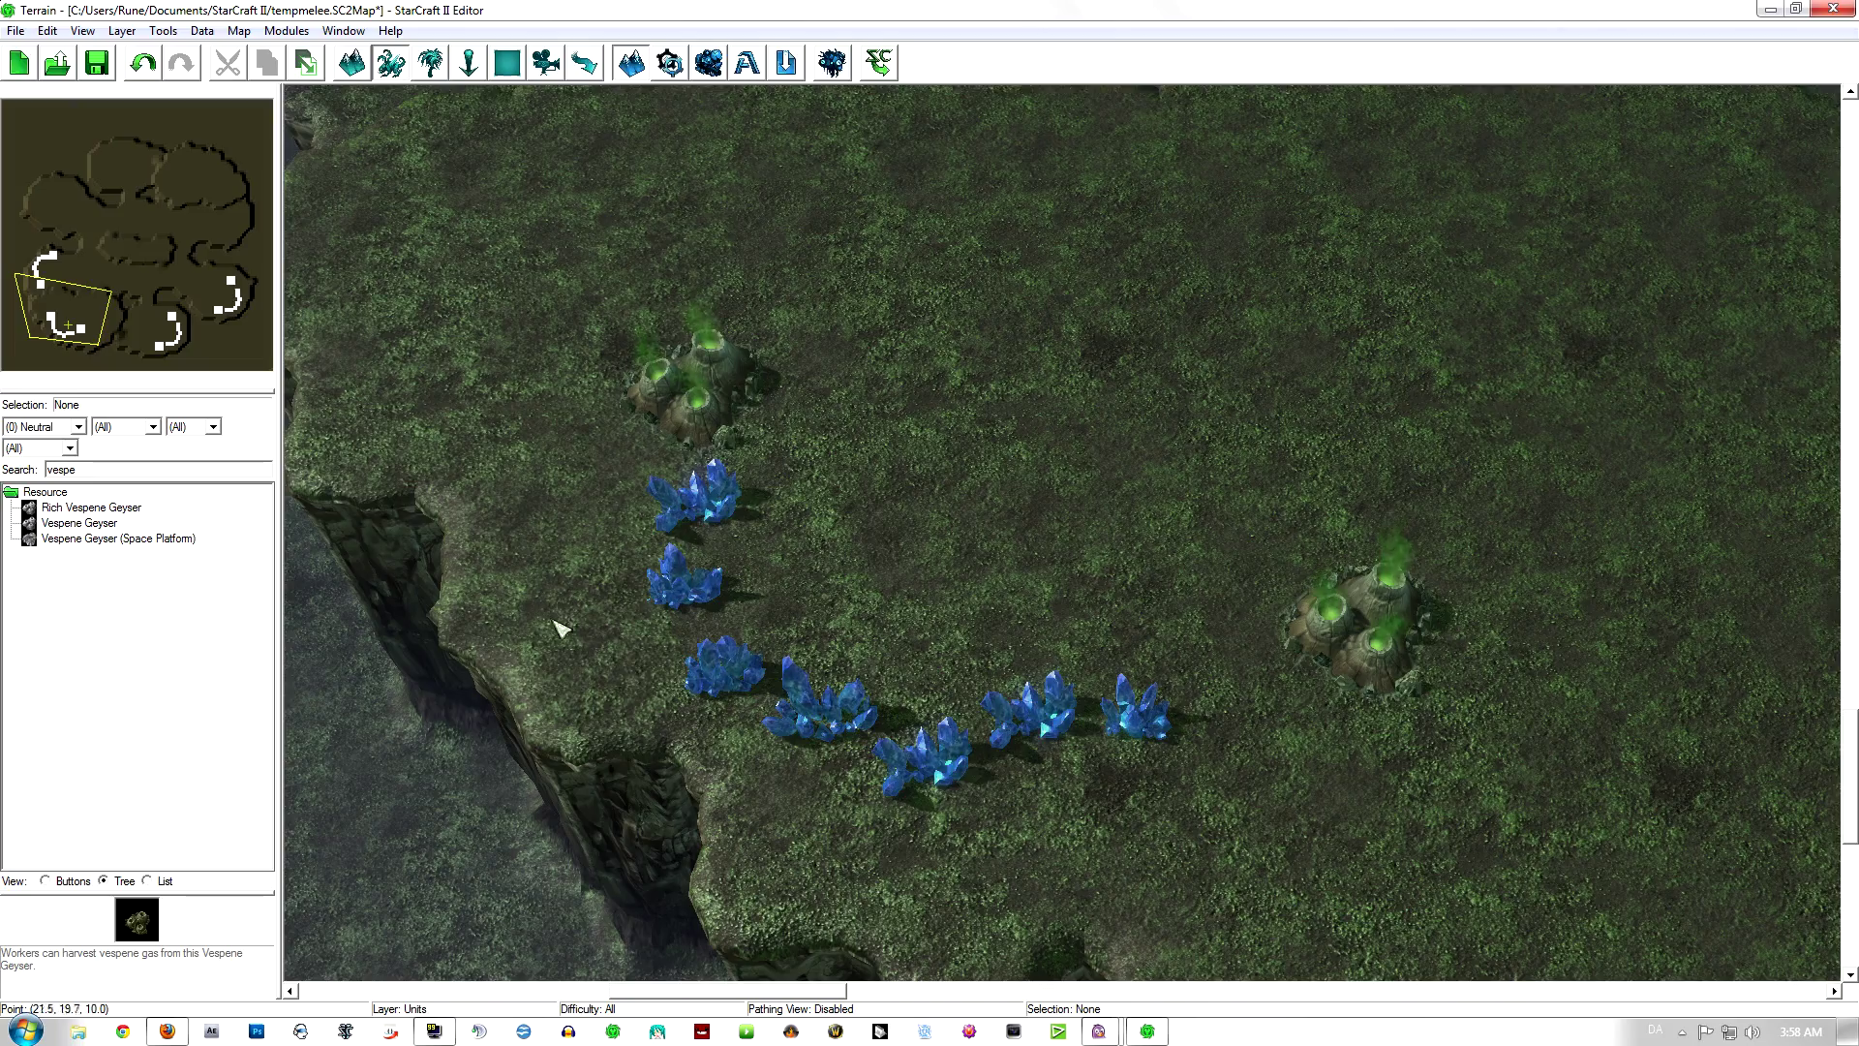
{"action": "scroll", "coordinate": [1219, 684], "scroll_direction": "down", "scroll_amount": 3}
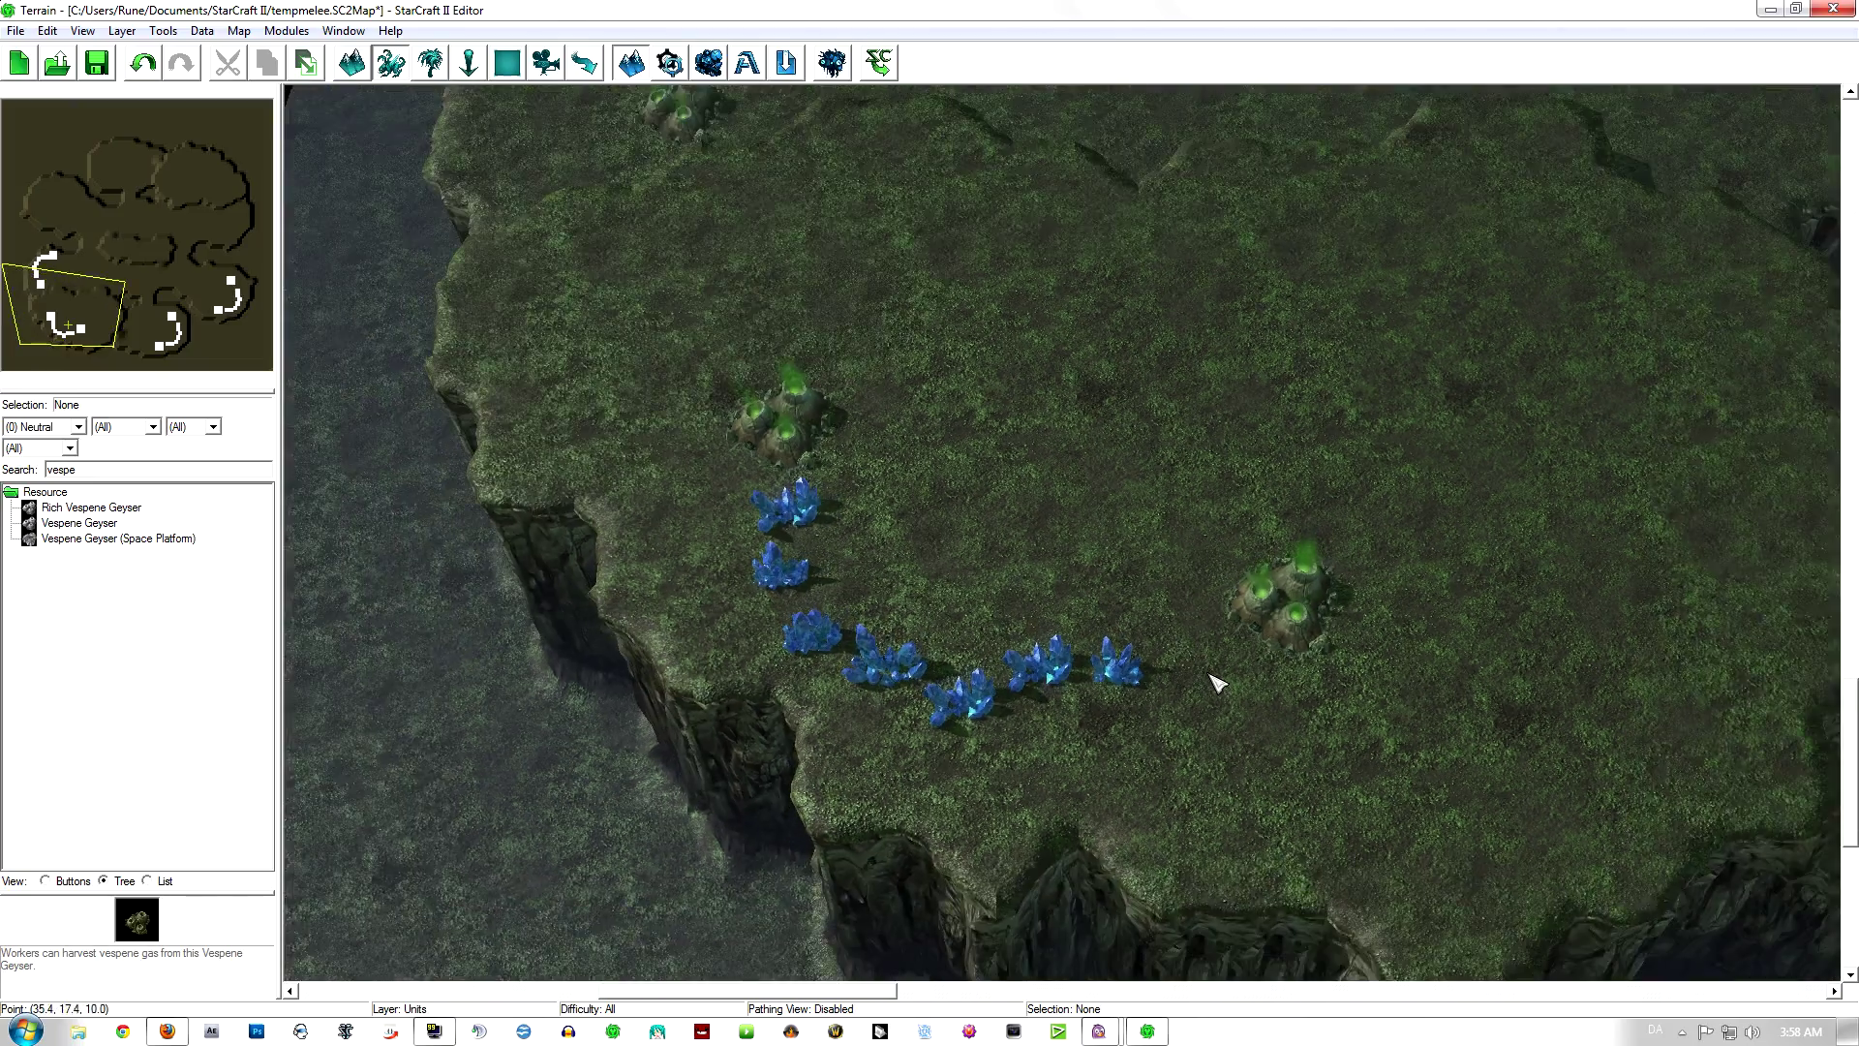
{"action": "right_click_drag", "start_coordinate": [1358, 325], "coordinate": [1266, 875]}
{"action": "right_click_drag", "start_coordinate": [1259, 542], "coordinate": [1186, 969]}
{"action": "key", "text": "ctrl+v"}
{"action": "key", "text": "period"}
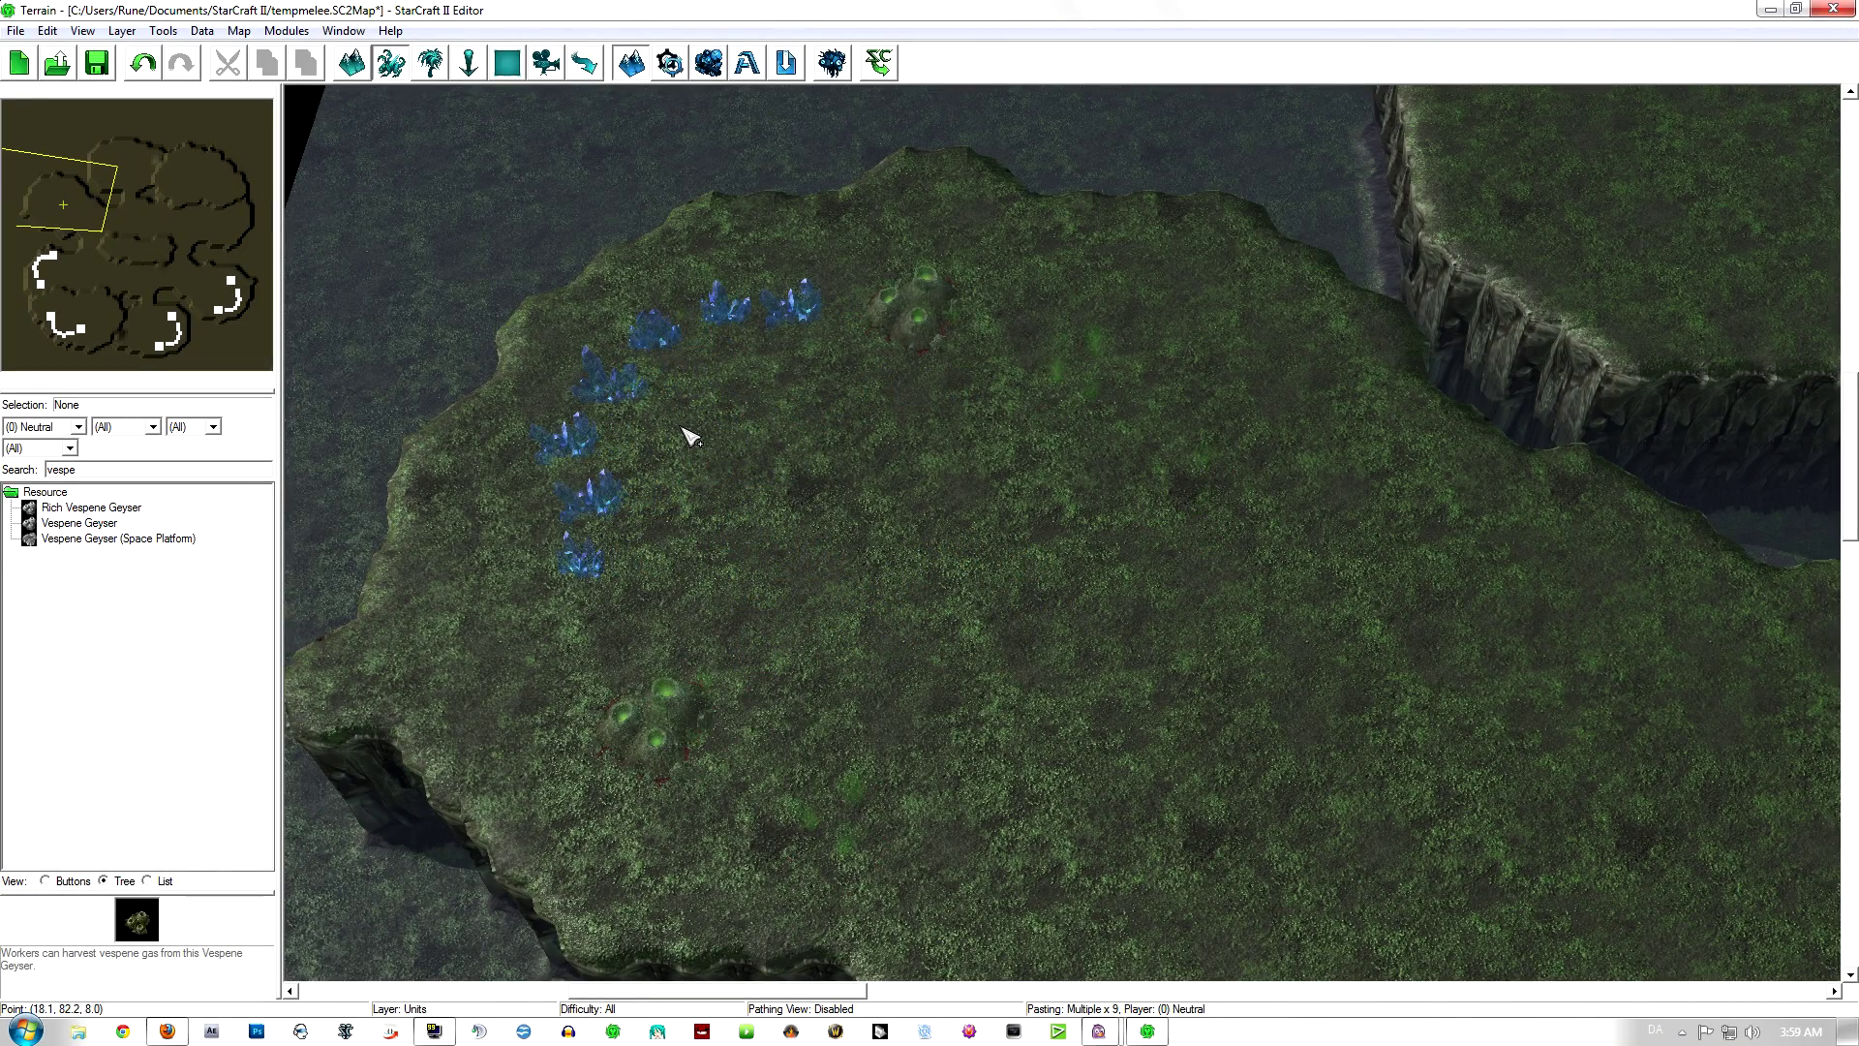
{"action": "left_click", "coordinate": [690, 438]}
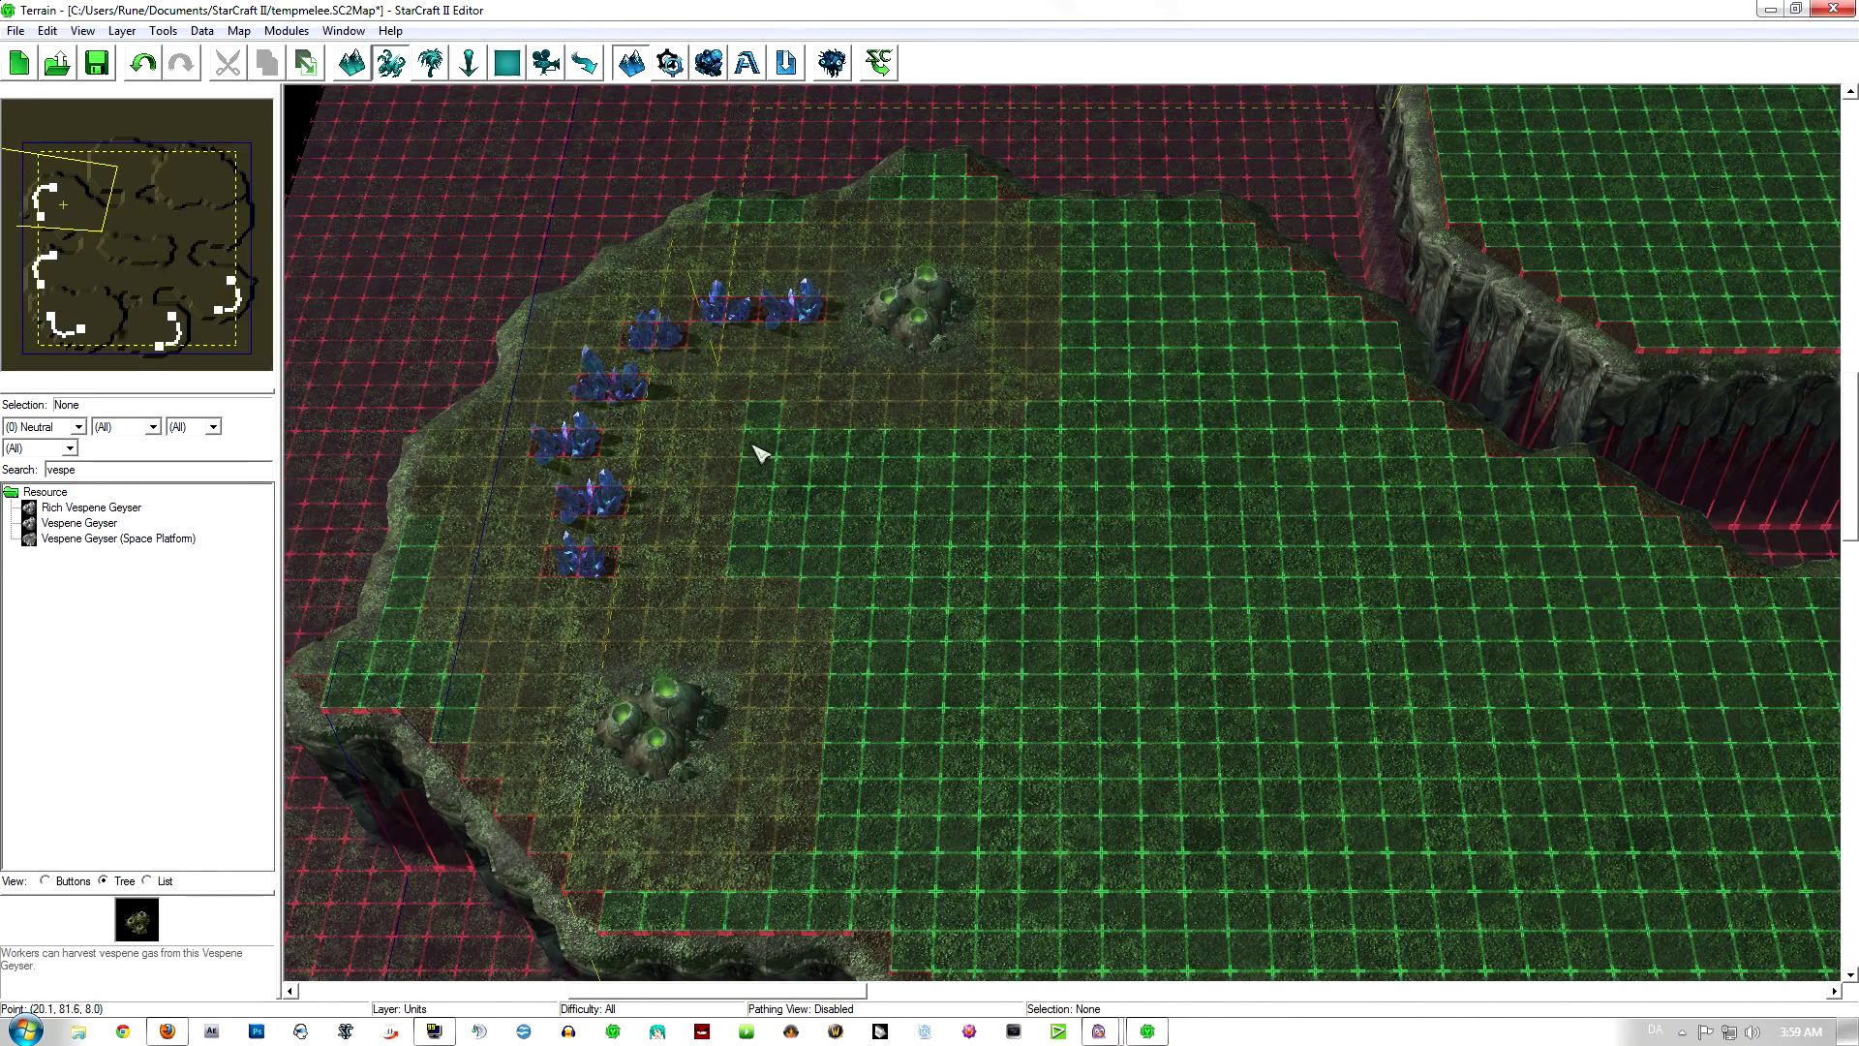
Step: Paste the resource group, turned 90 degrees counterclockwise, along the southeast edge of the eastern base
{"action": "right_click_drag", "start_coordinate": [1088, 585], "coordinate": [698, 555]}
{"action": "right_click_drag", "start_coordinate": [1104, 551], "coordinate": [697, 513]}
{"action": "right_click_drag", "start_coordinate": [1112, 485], "coordinate": [842, 436]}
{"action": "key", "text": "ctrl+v"}
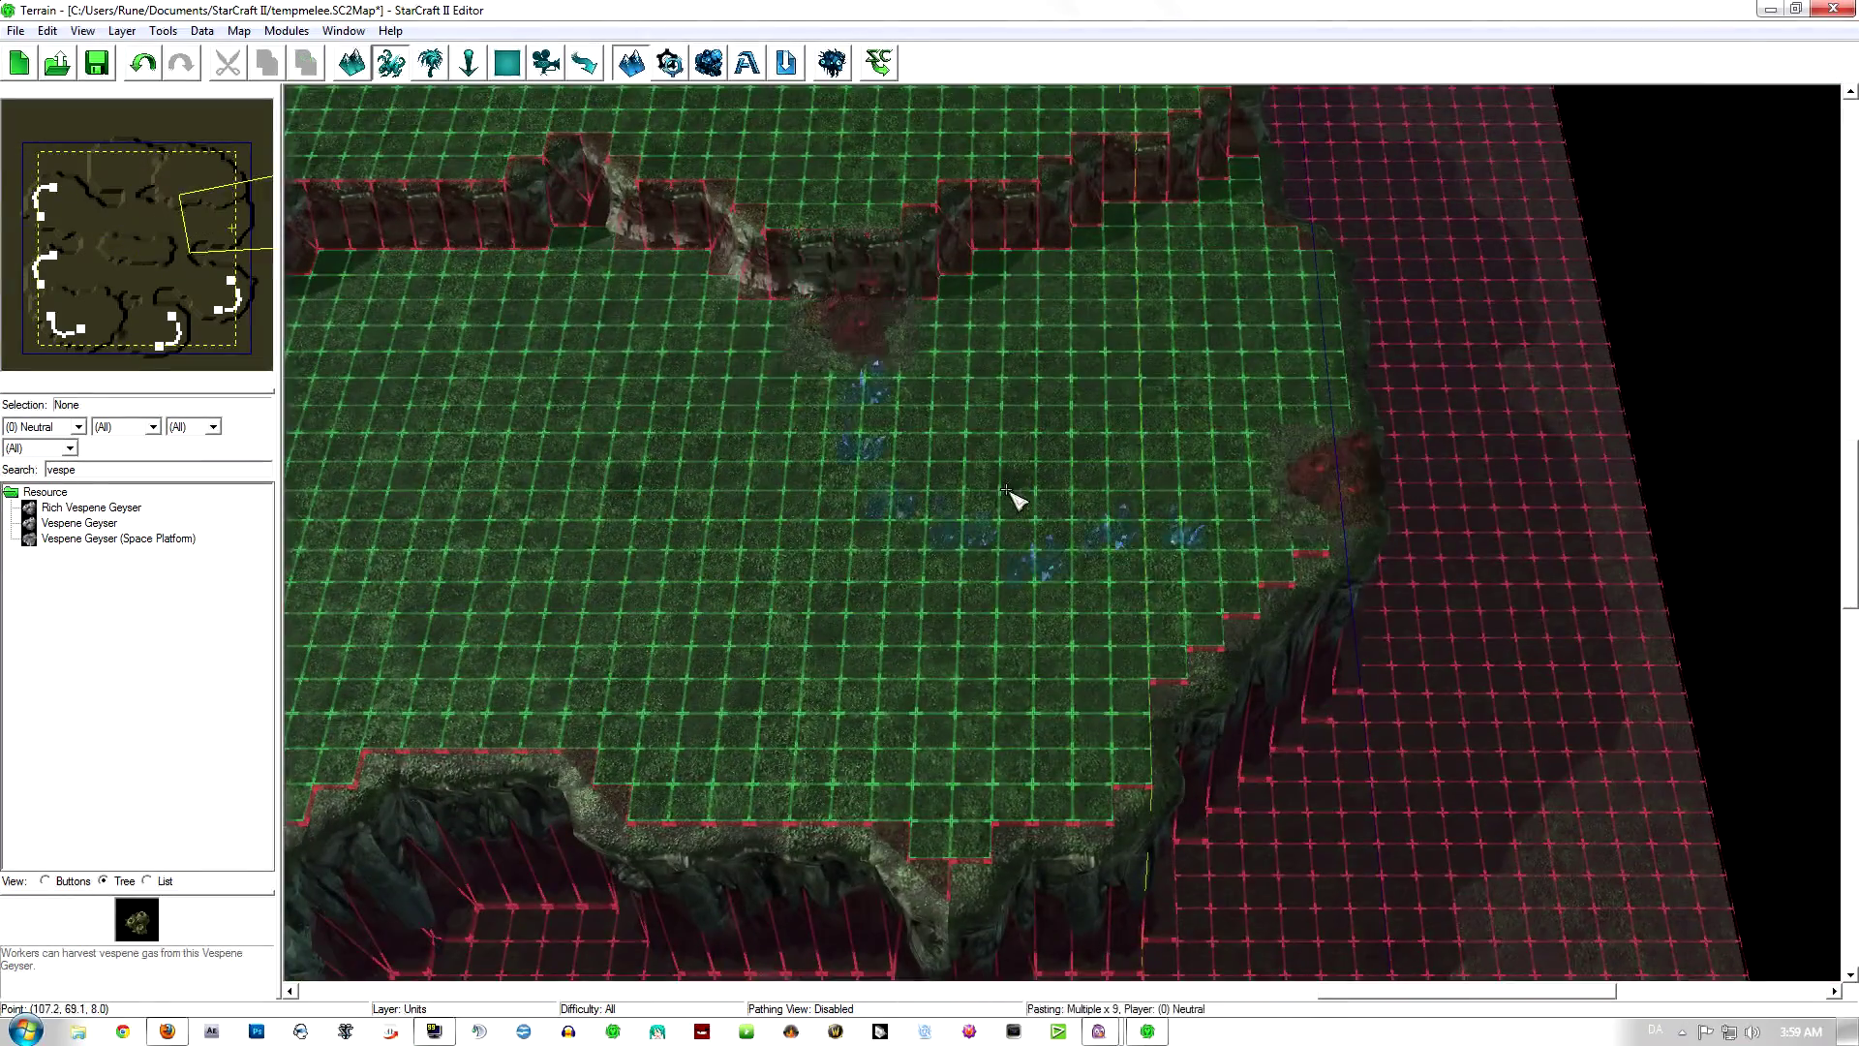
{"action": "key", "text": "period"}
{"action": "key", "text": "period"}
{"action": "key", "text": "period"}
{"action": "key", "text": "period"}
{"action": "key", "text": "period"}
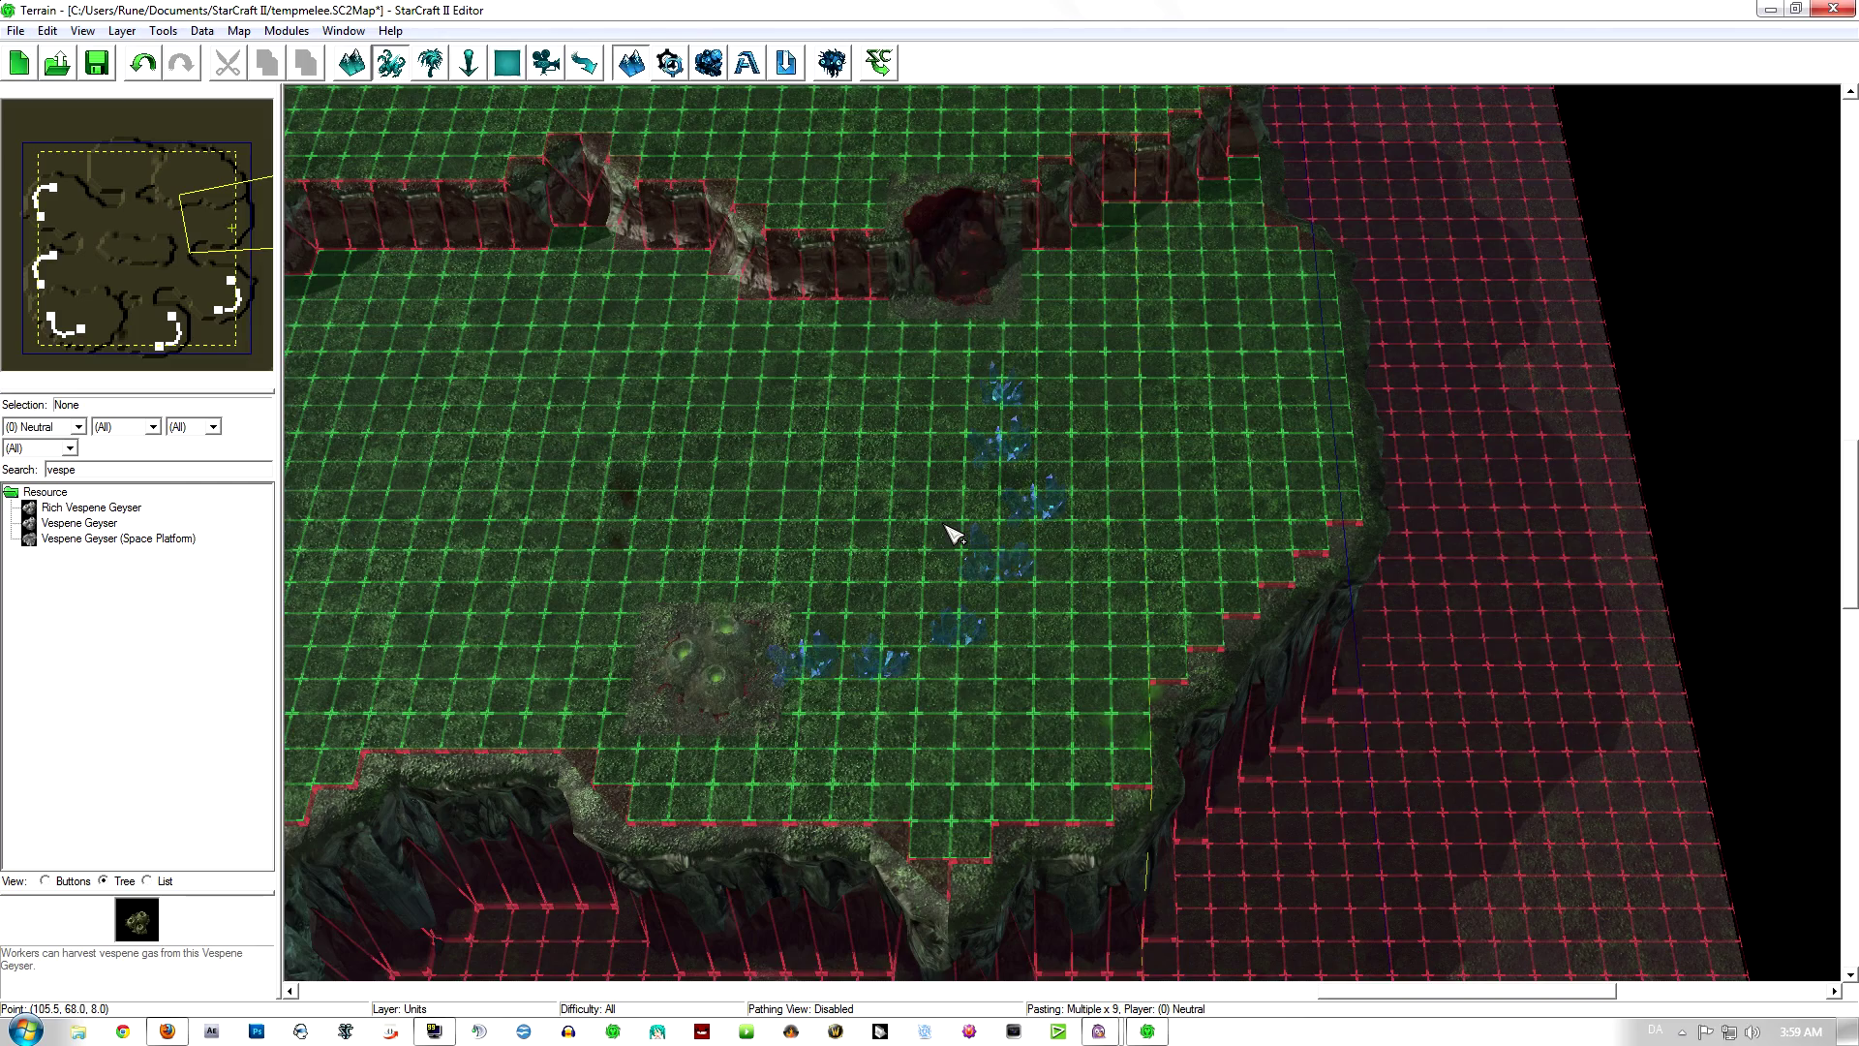
{"action": "left_click", "coordinate": [1072, 595]}
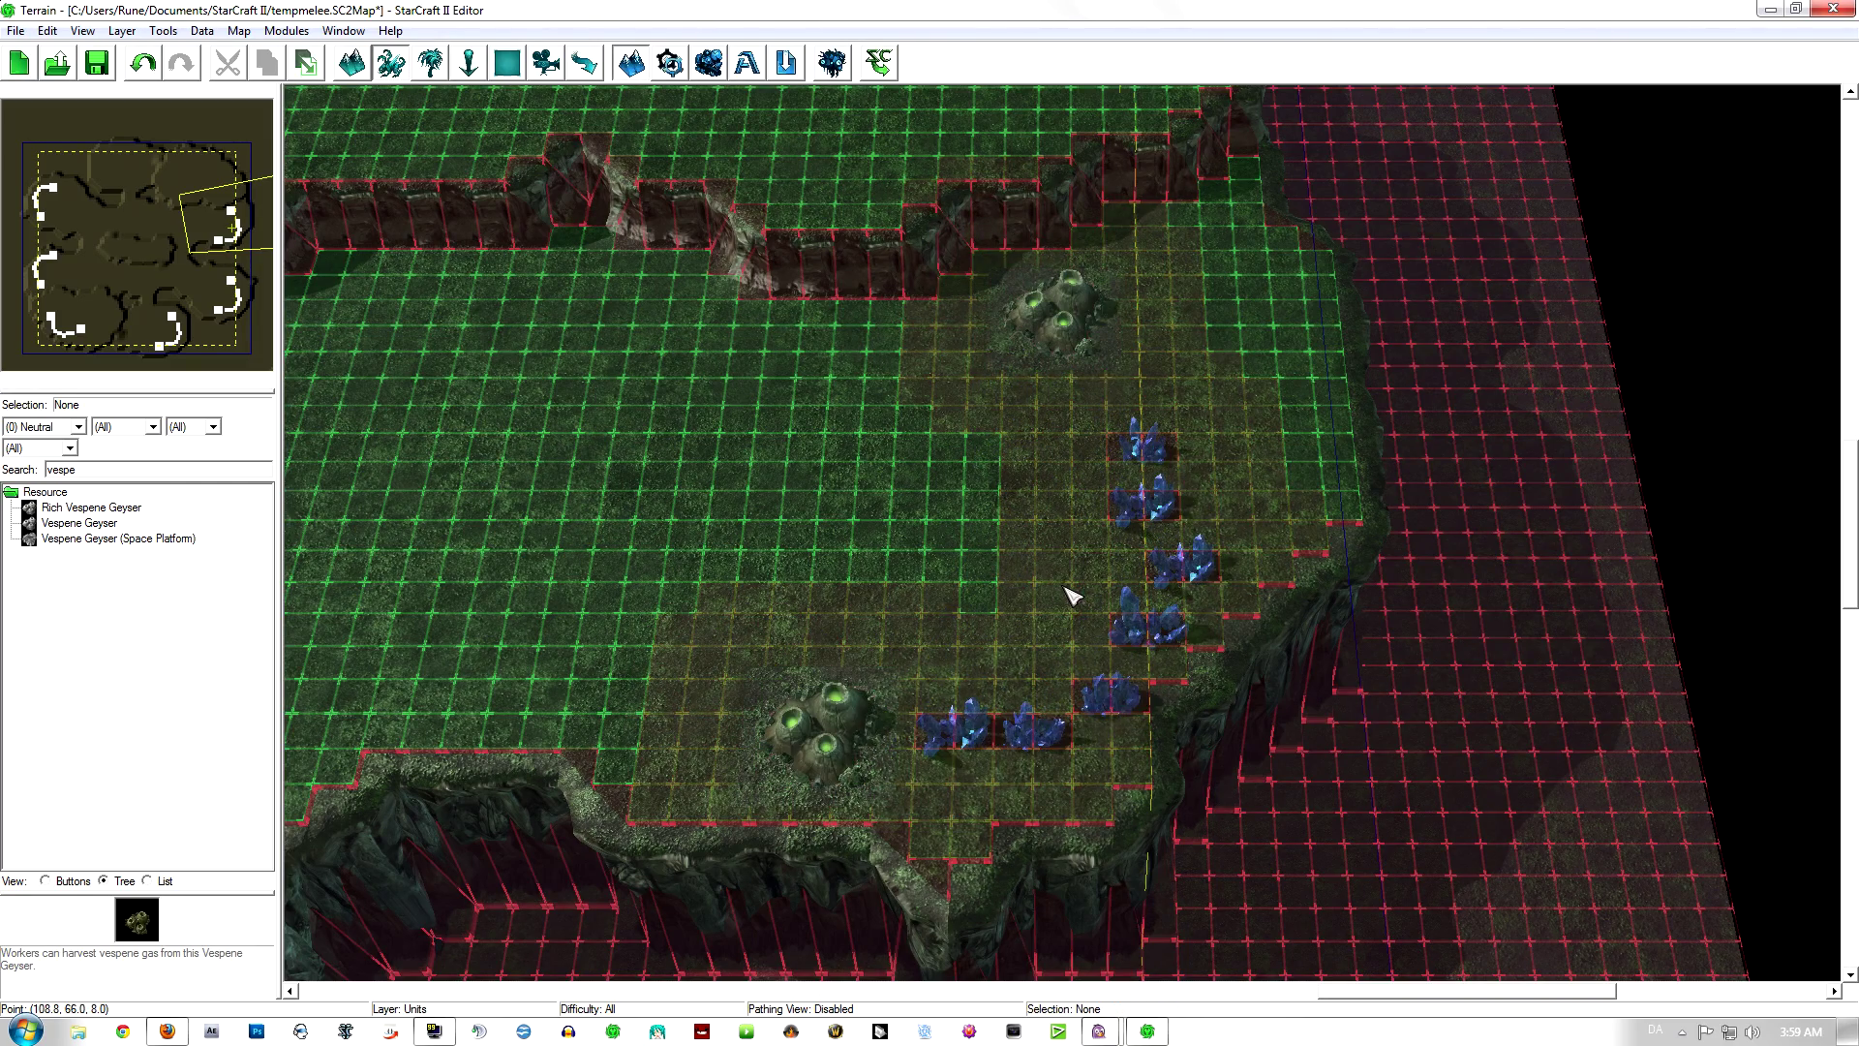
Step: Paste the resource group, turned 180 degrees, near the northeastern base's outer edge
{"action": "key", "text": "Up"}
{"action": "key", "text": "ctrl+v"}
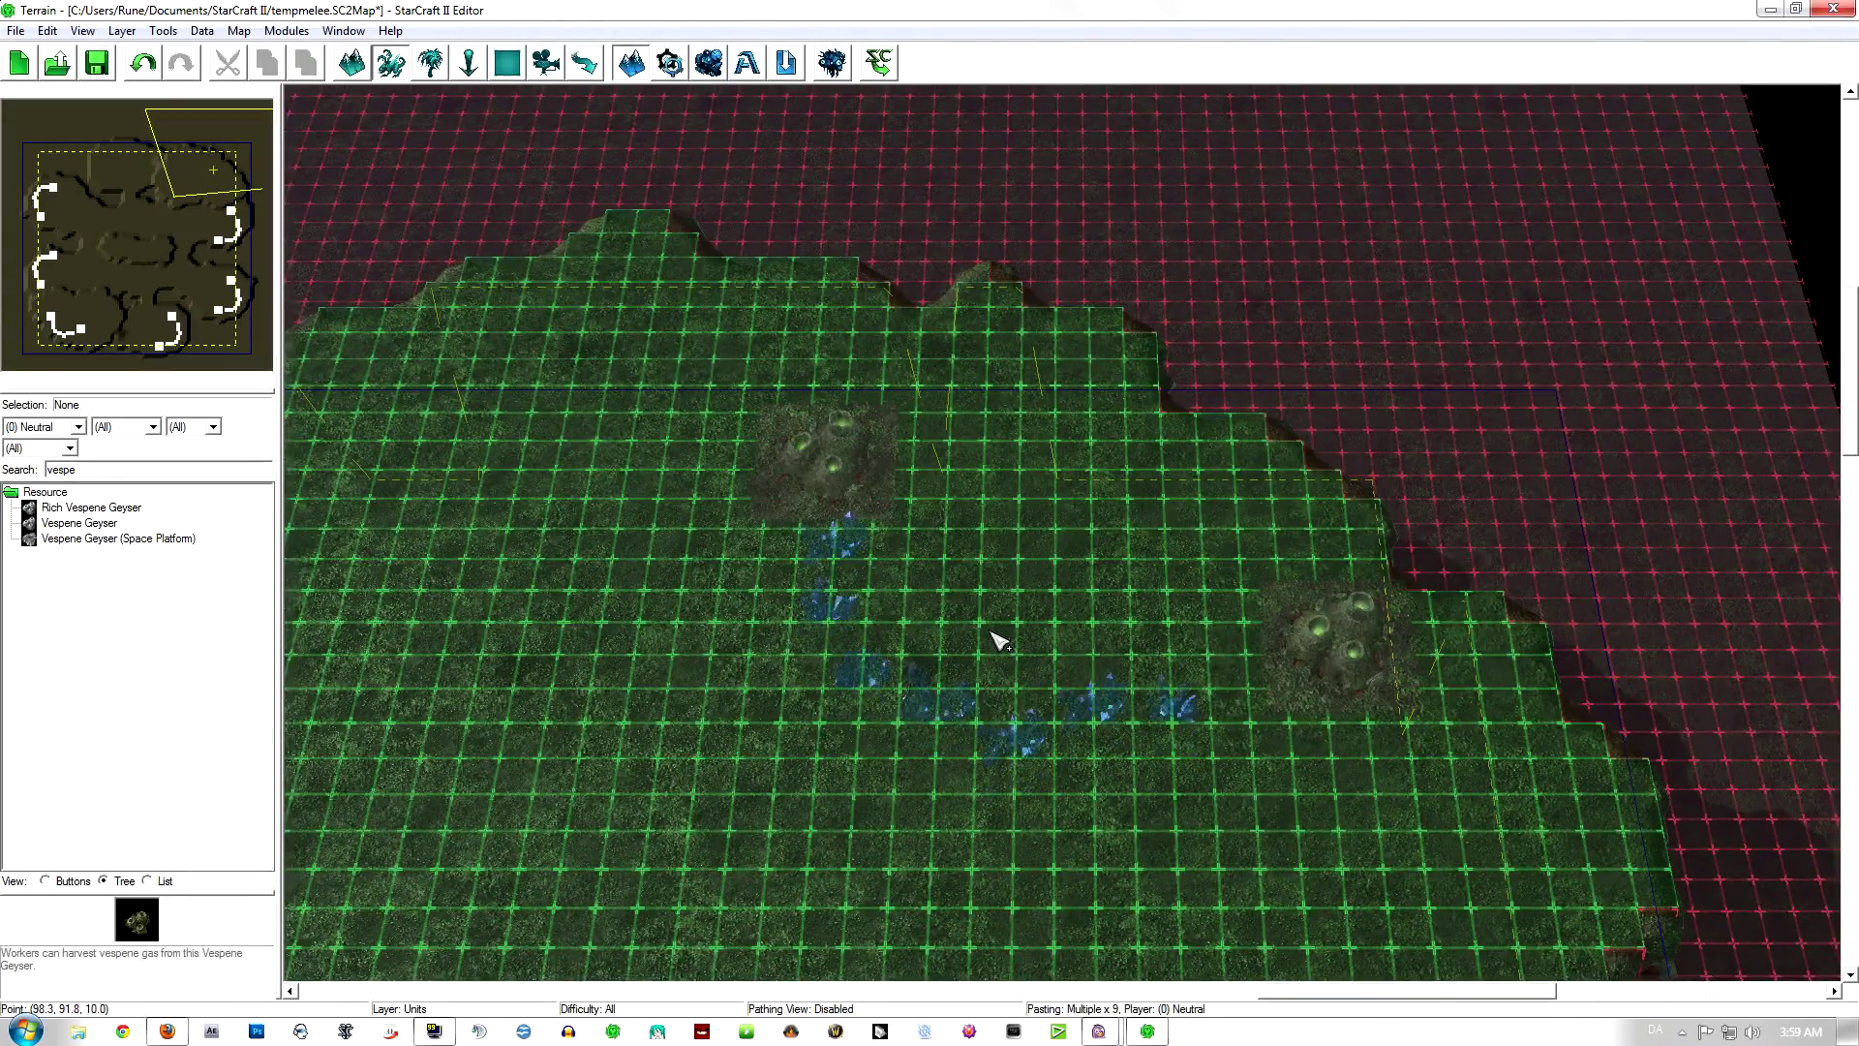
{"action": "key", "text": "period"}
{"action": "key", "text": "period"}
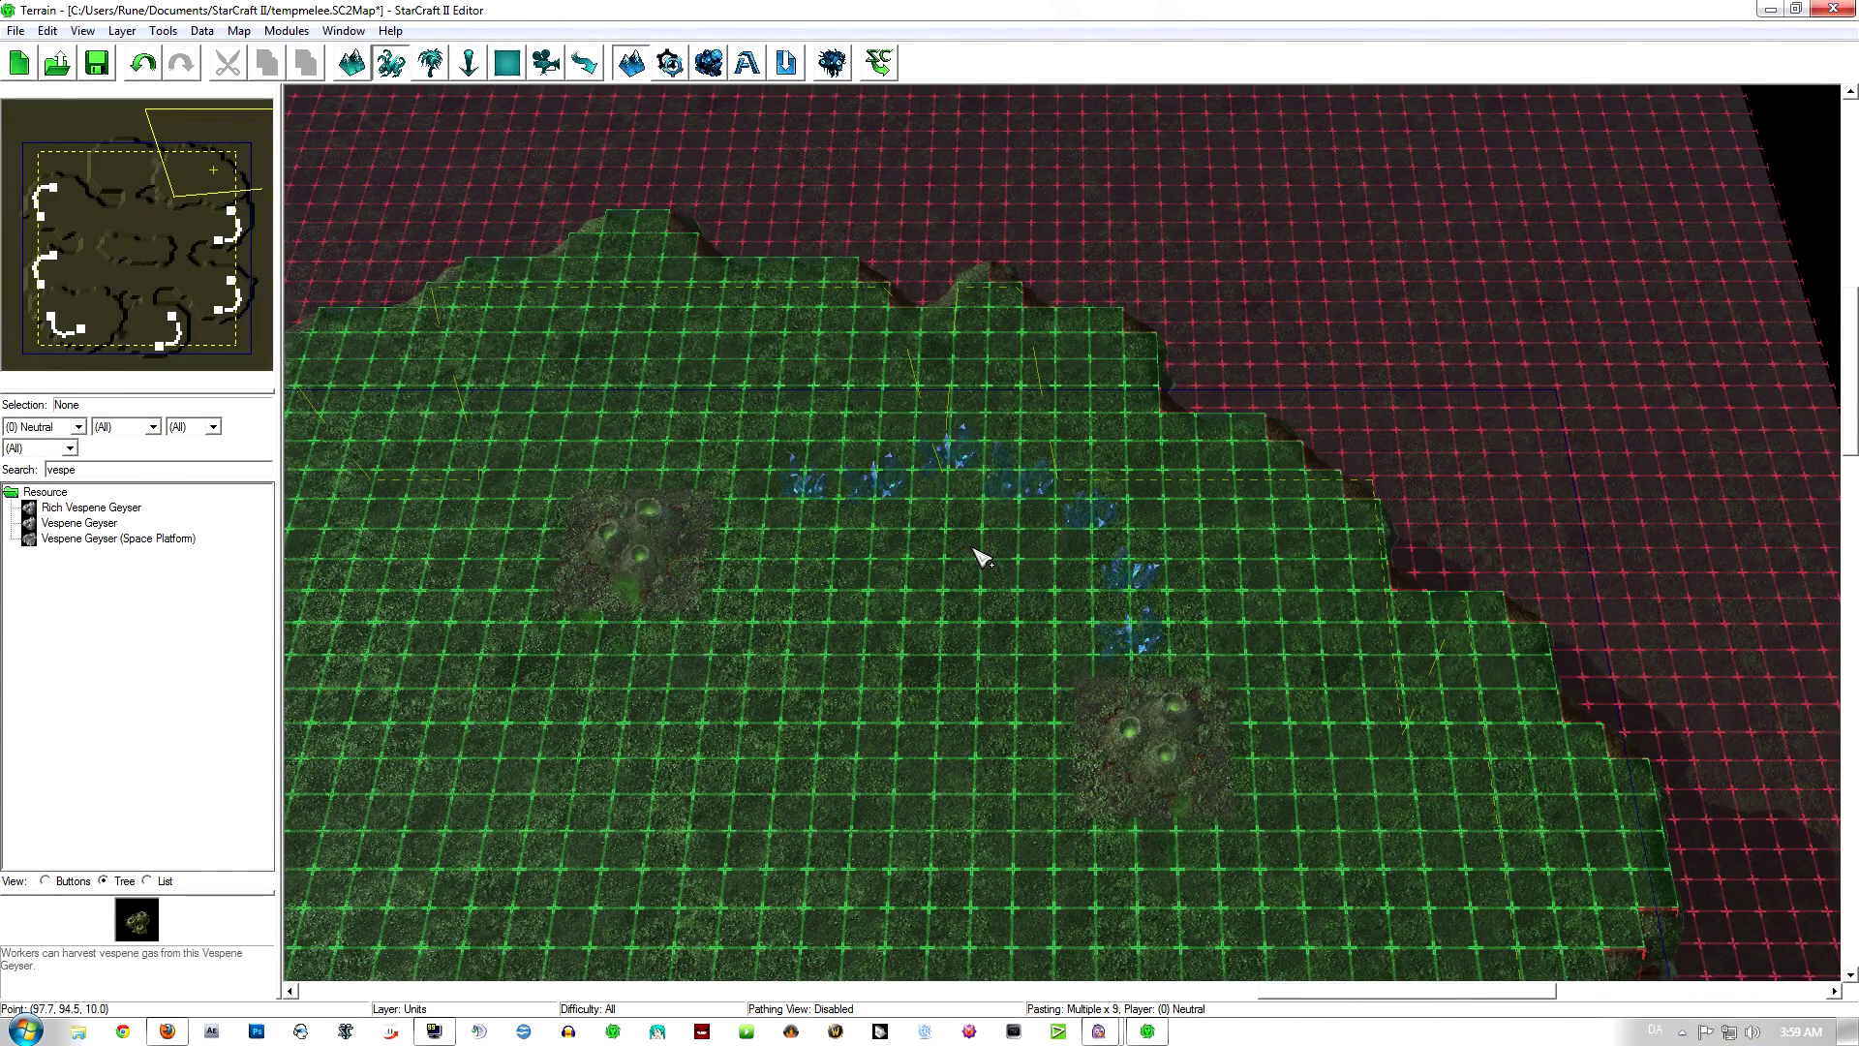
{"action": "scroll", "coordinate": [1100, 498], "scroll_direction": "down", "scroll_amount": 2}
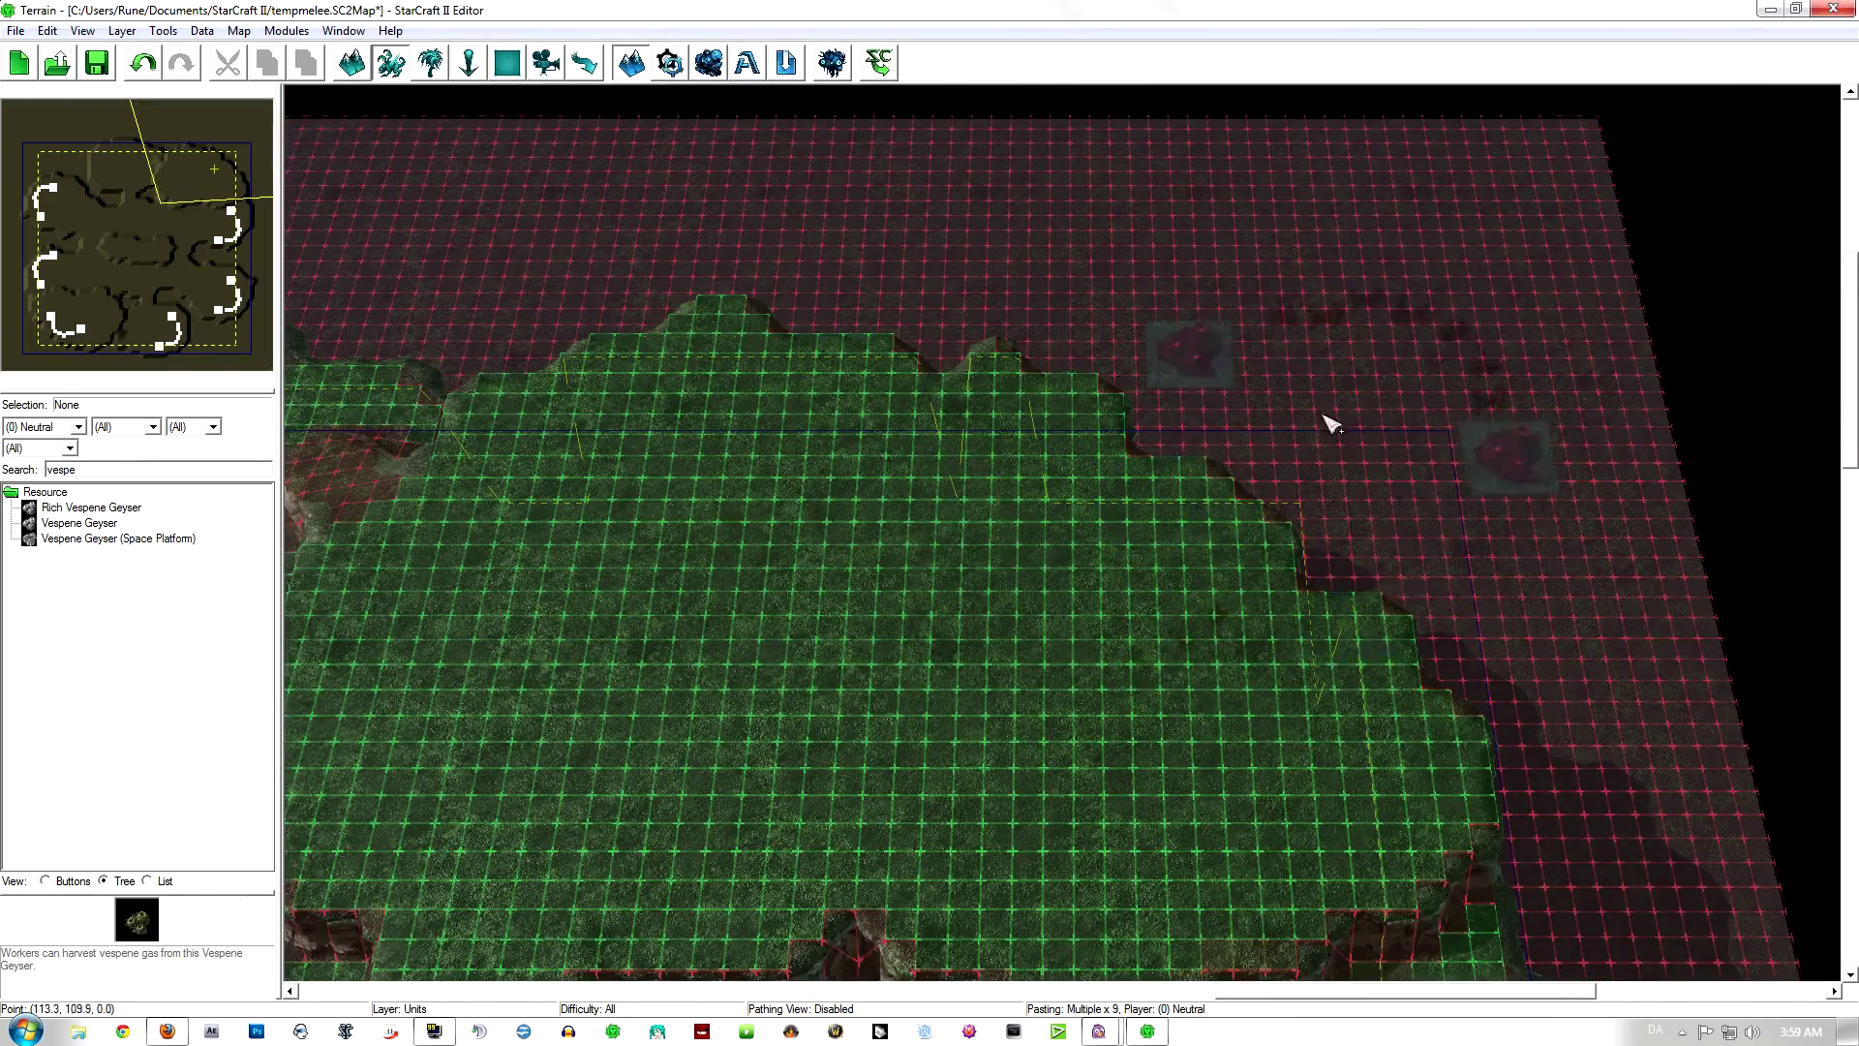
{"action": "scroll", "coordinate": [1088, 522], "scroll_direction": "up", "scroll_amount": 3}
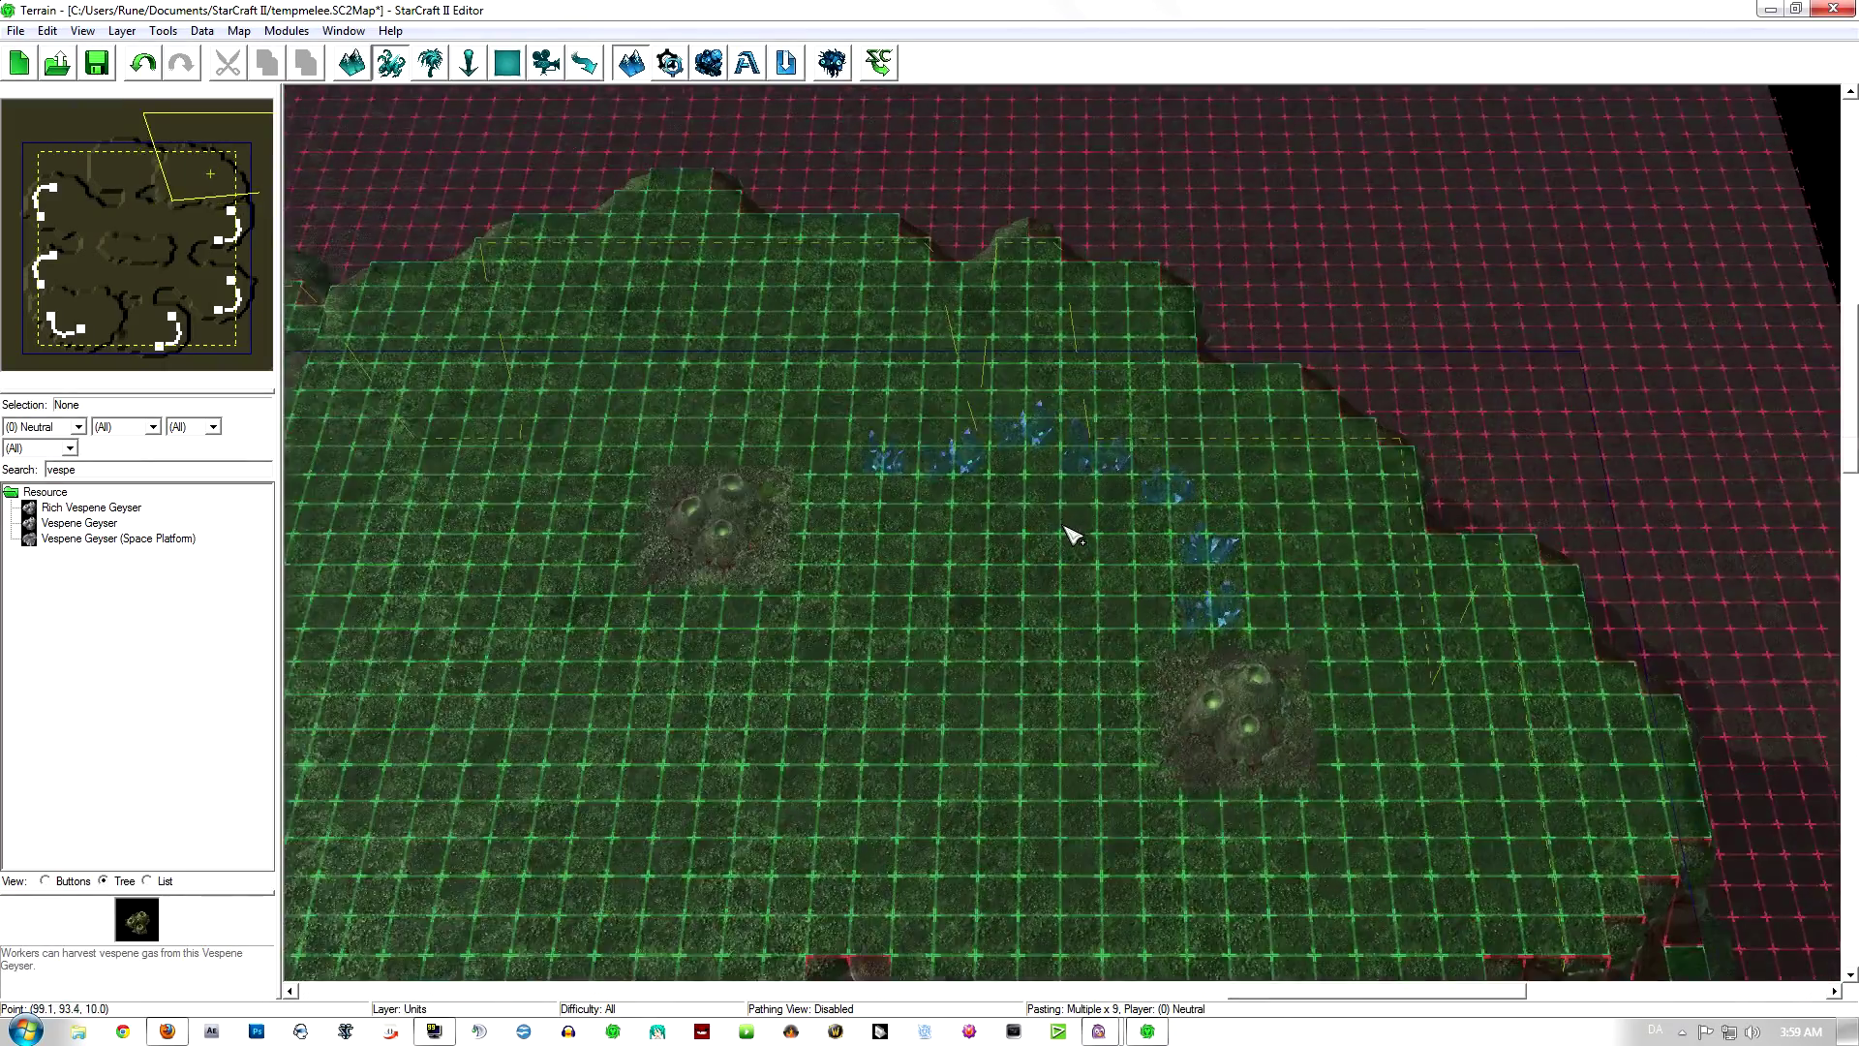
{"action": "scroll", "coordinate": [1056, 513], "scroll_direction": "up", "scroll_amount": 2}
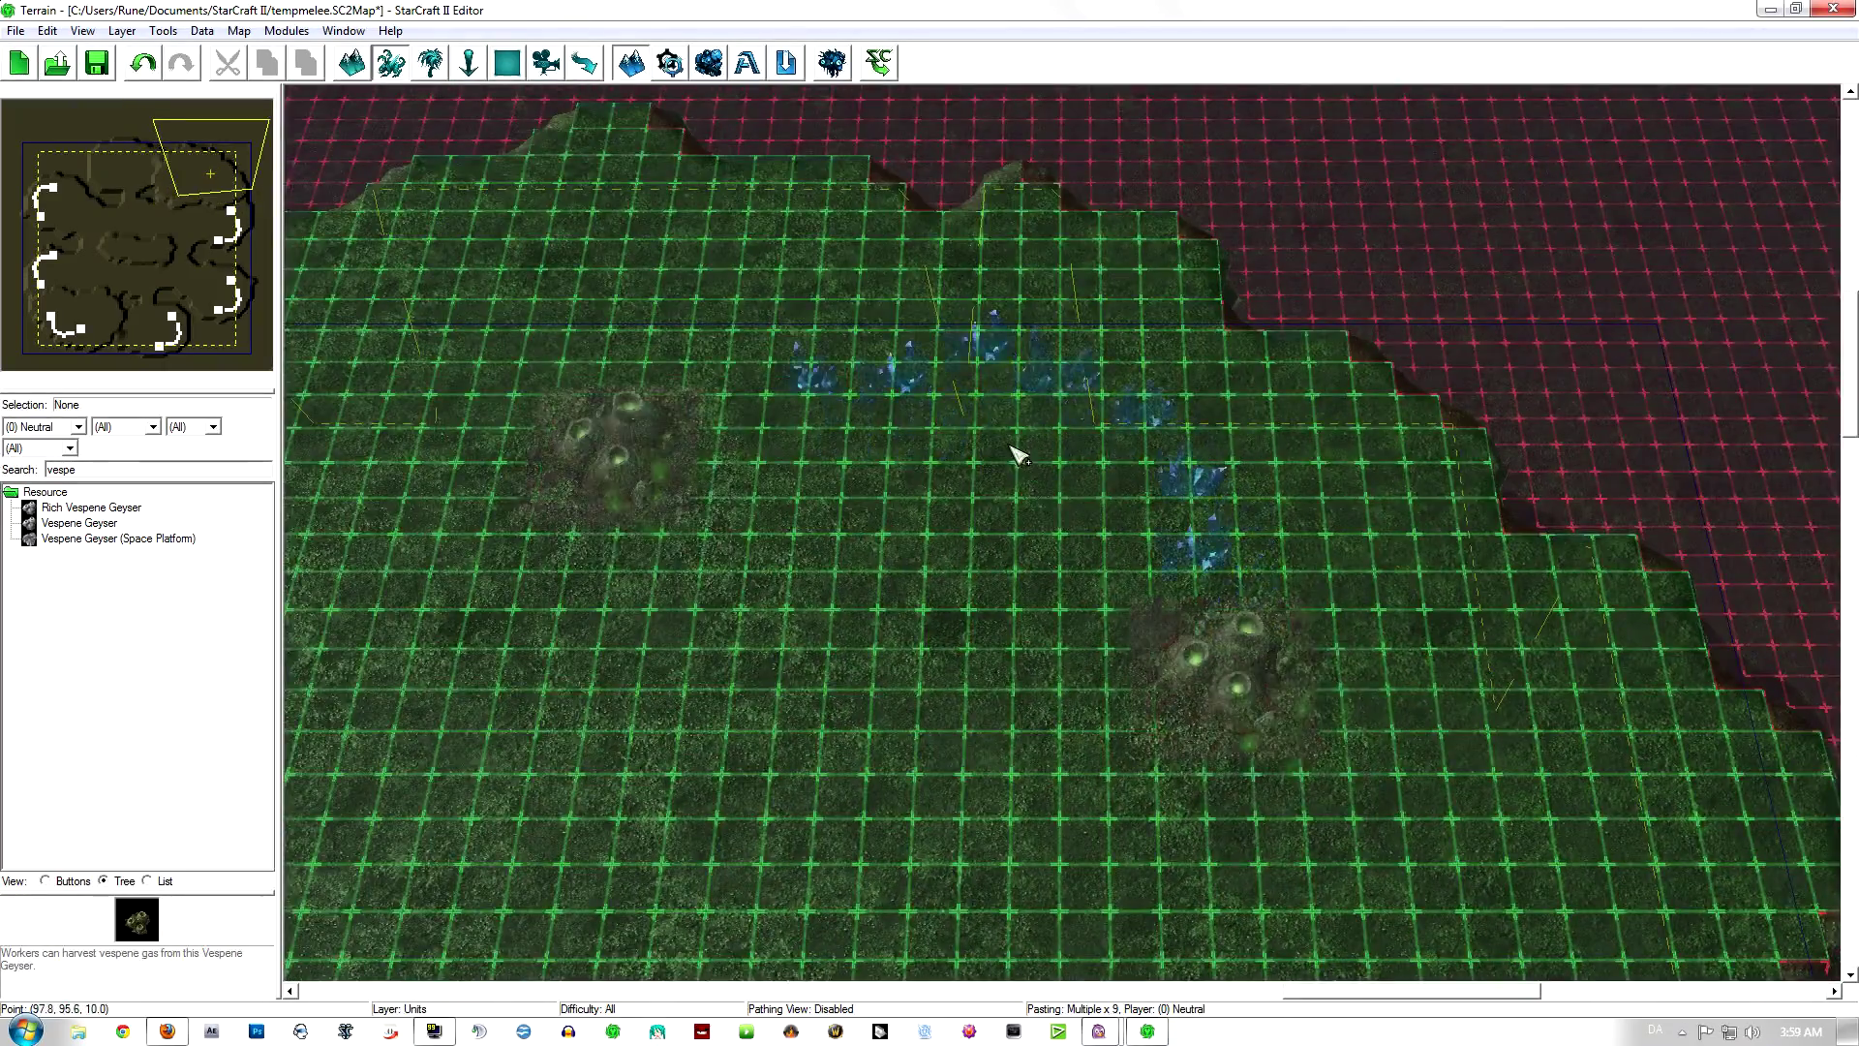
{"action": "right_click_drag", "start_coordinate": [971, 478], "coordinate": [1062, 405]}
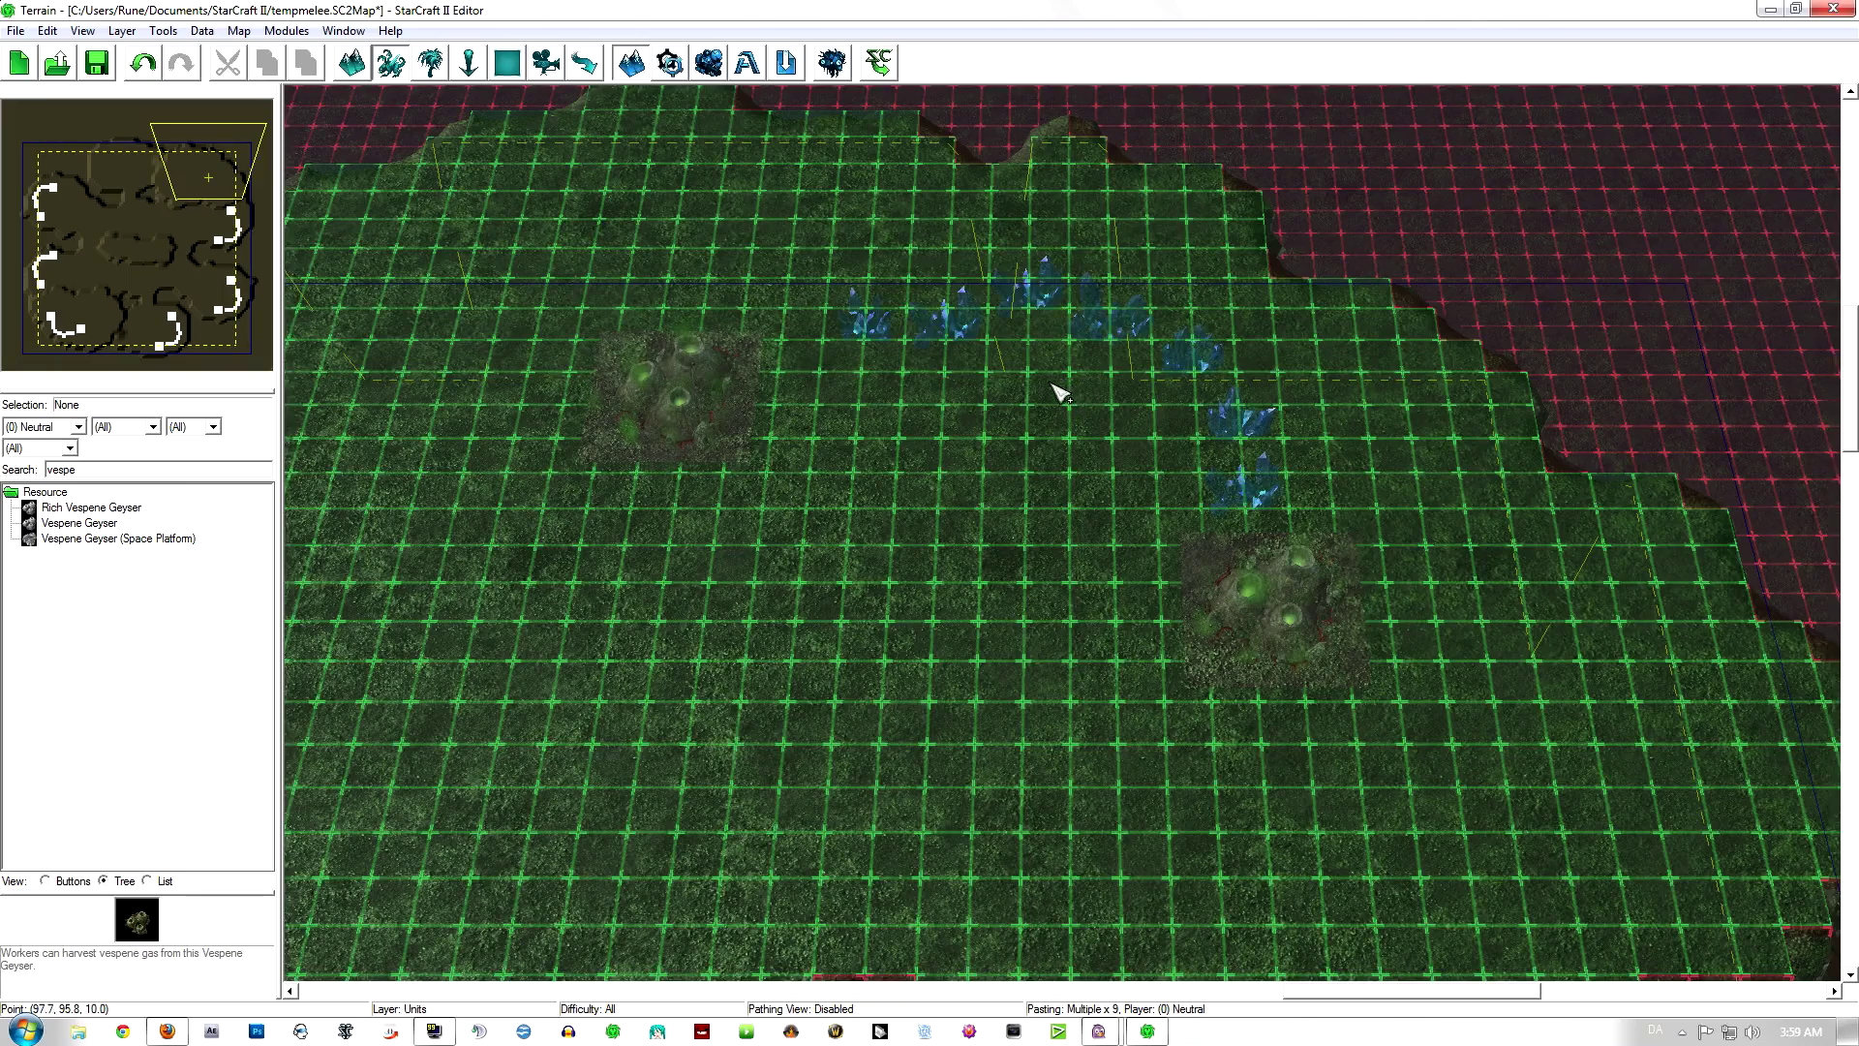
{"action": "left_click", "coordinate": [1088, 429]}
{"action": "scroll", "coordinate": [1034, 540], "scroll_direction": "down", "scroll_amount": 5}
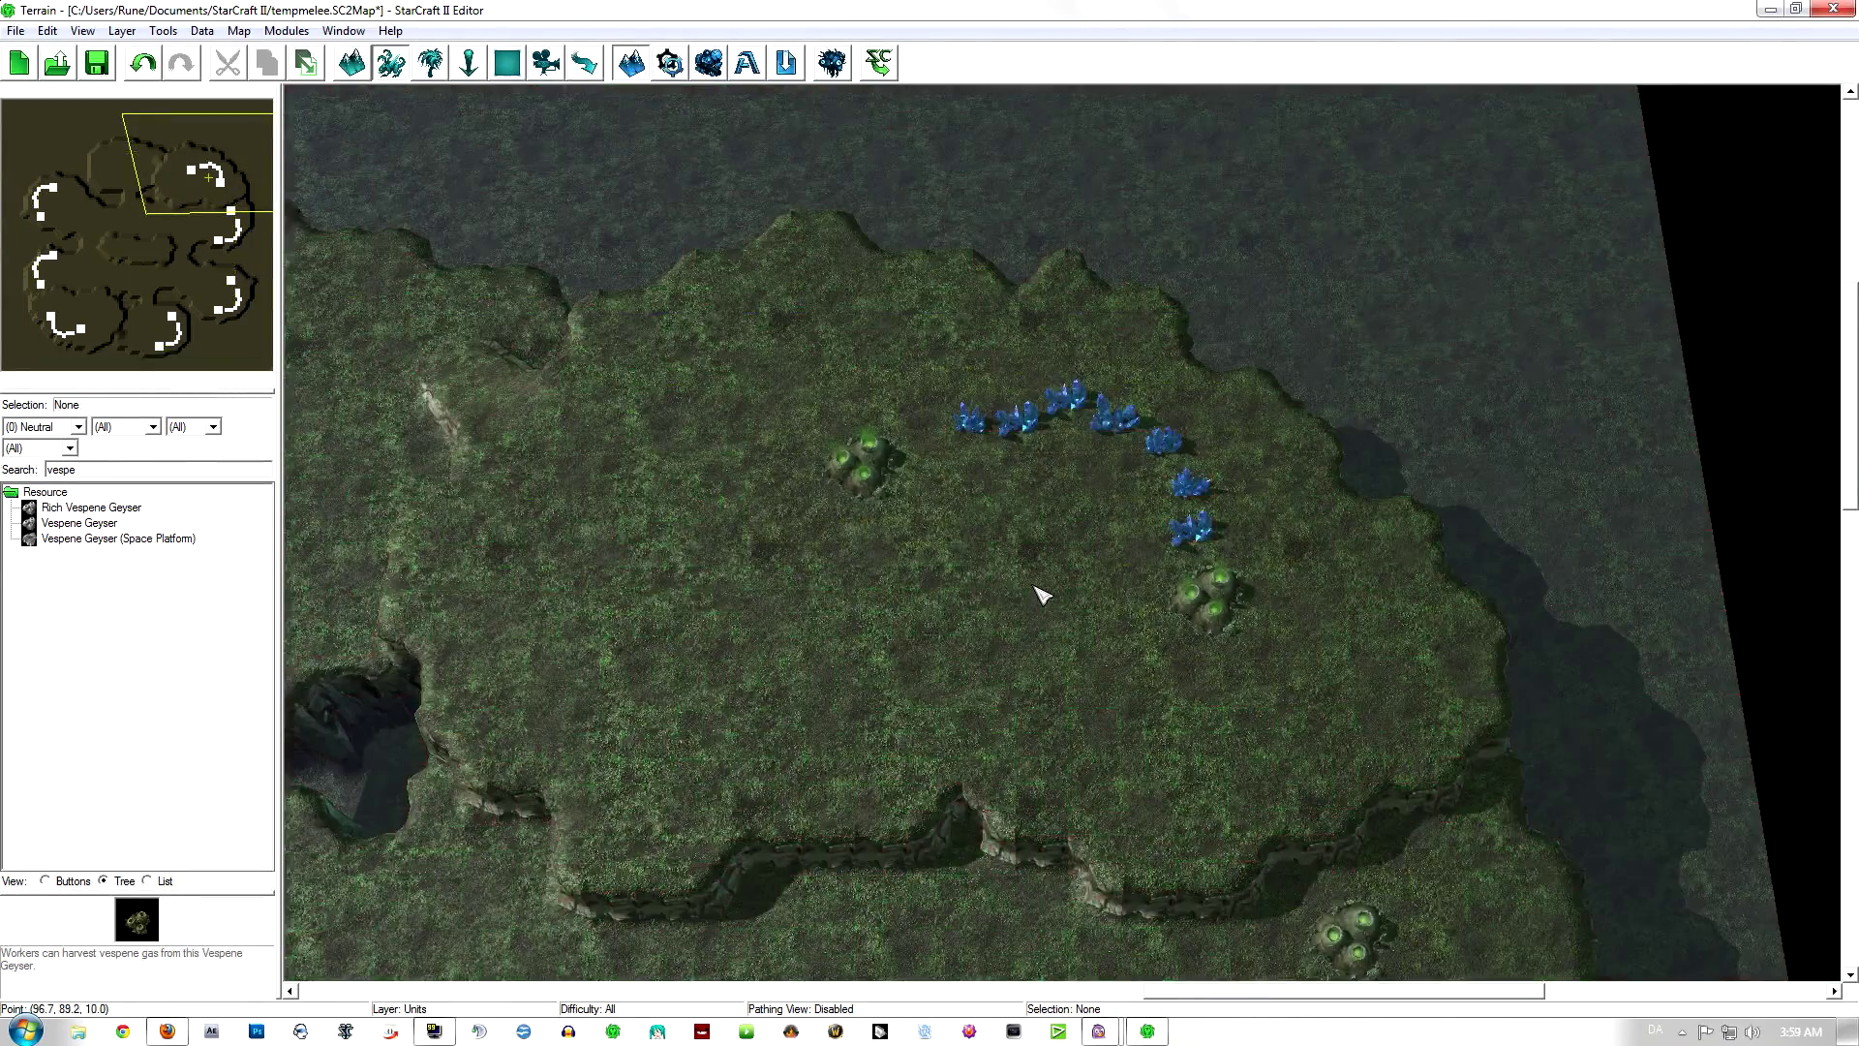
{"action": "scroll", "coordinate": [1041, 593], "scroll_direction": "up", "scroll_amount": 5}
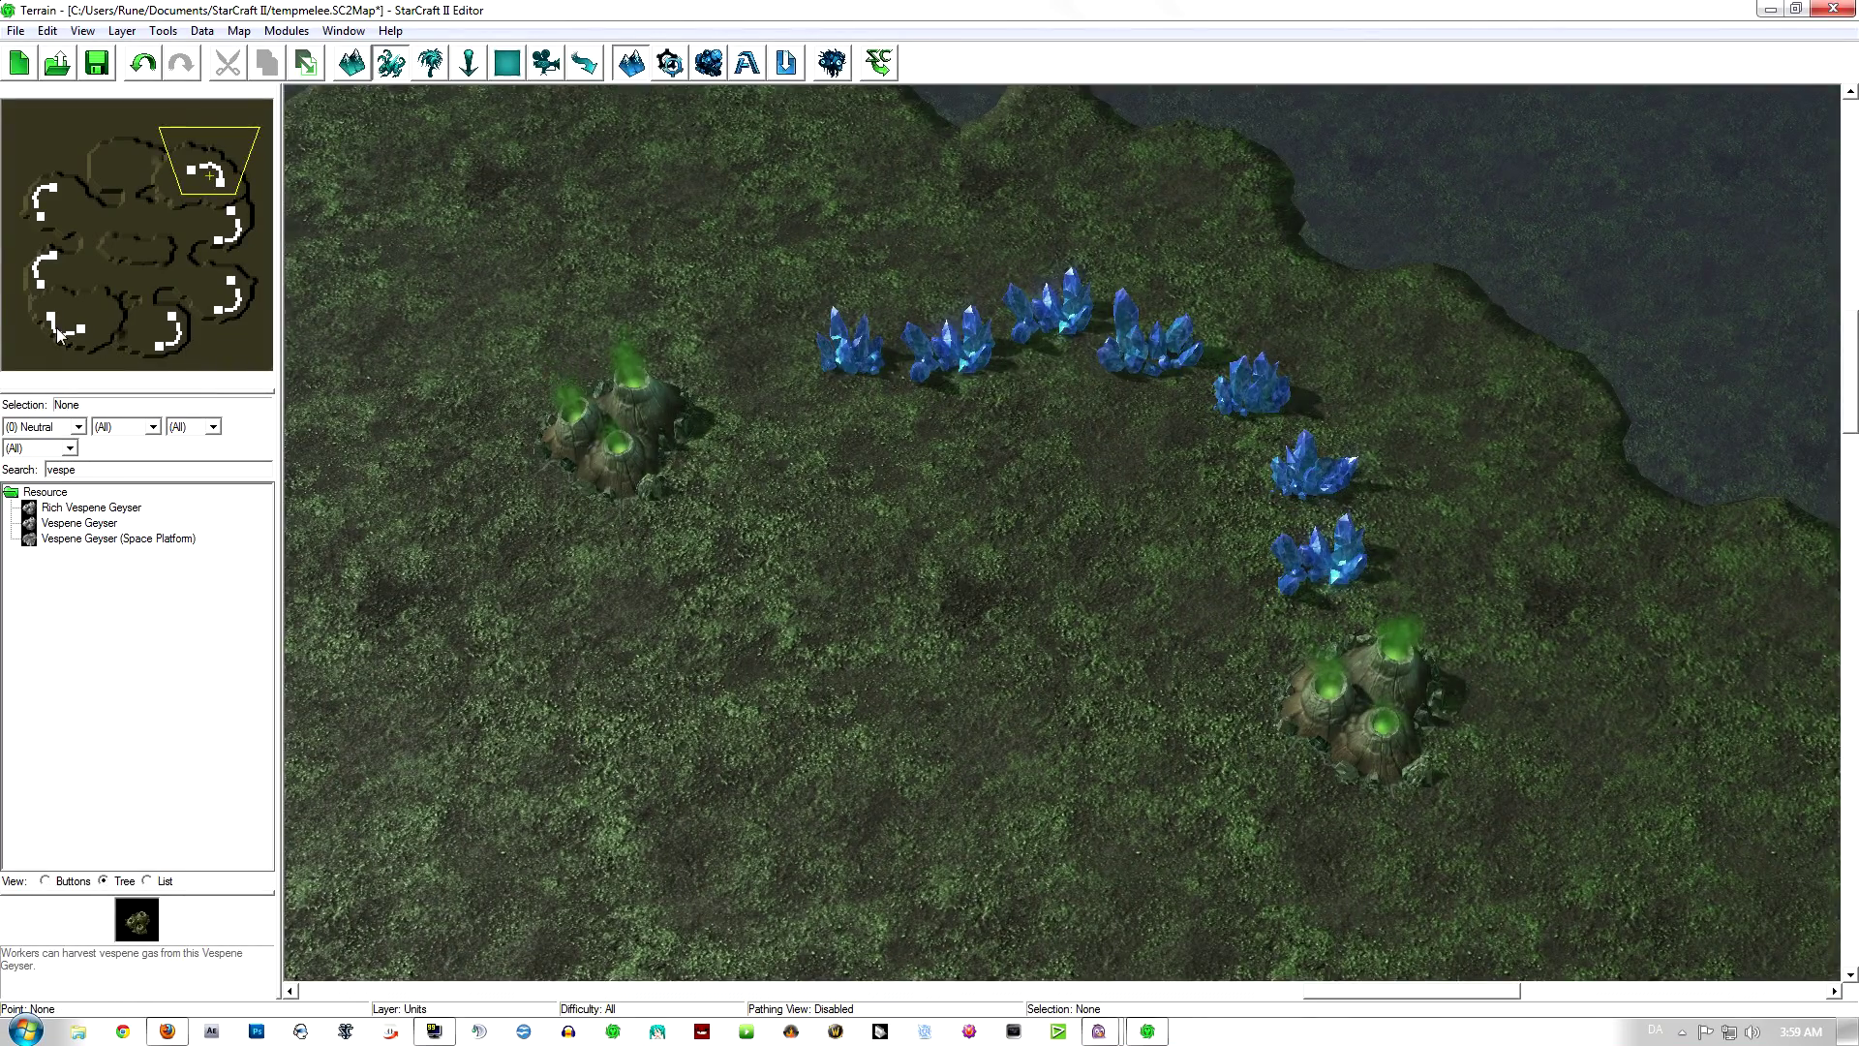
Step: Compare with the southwest base, undo the northeastern paste, and paste the group again, turned 180 degrees, slightly farther east
{"action": "left_click", "coordinate": [58, 334]}
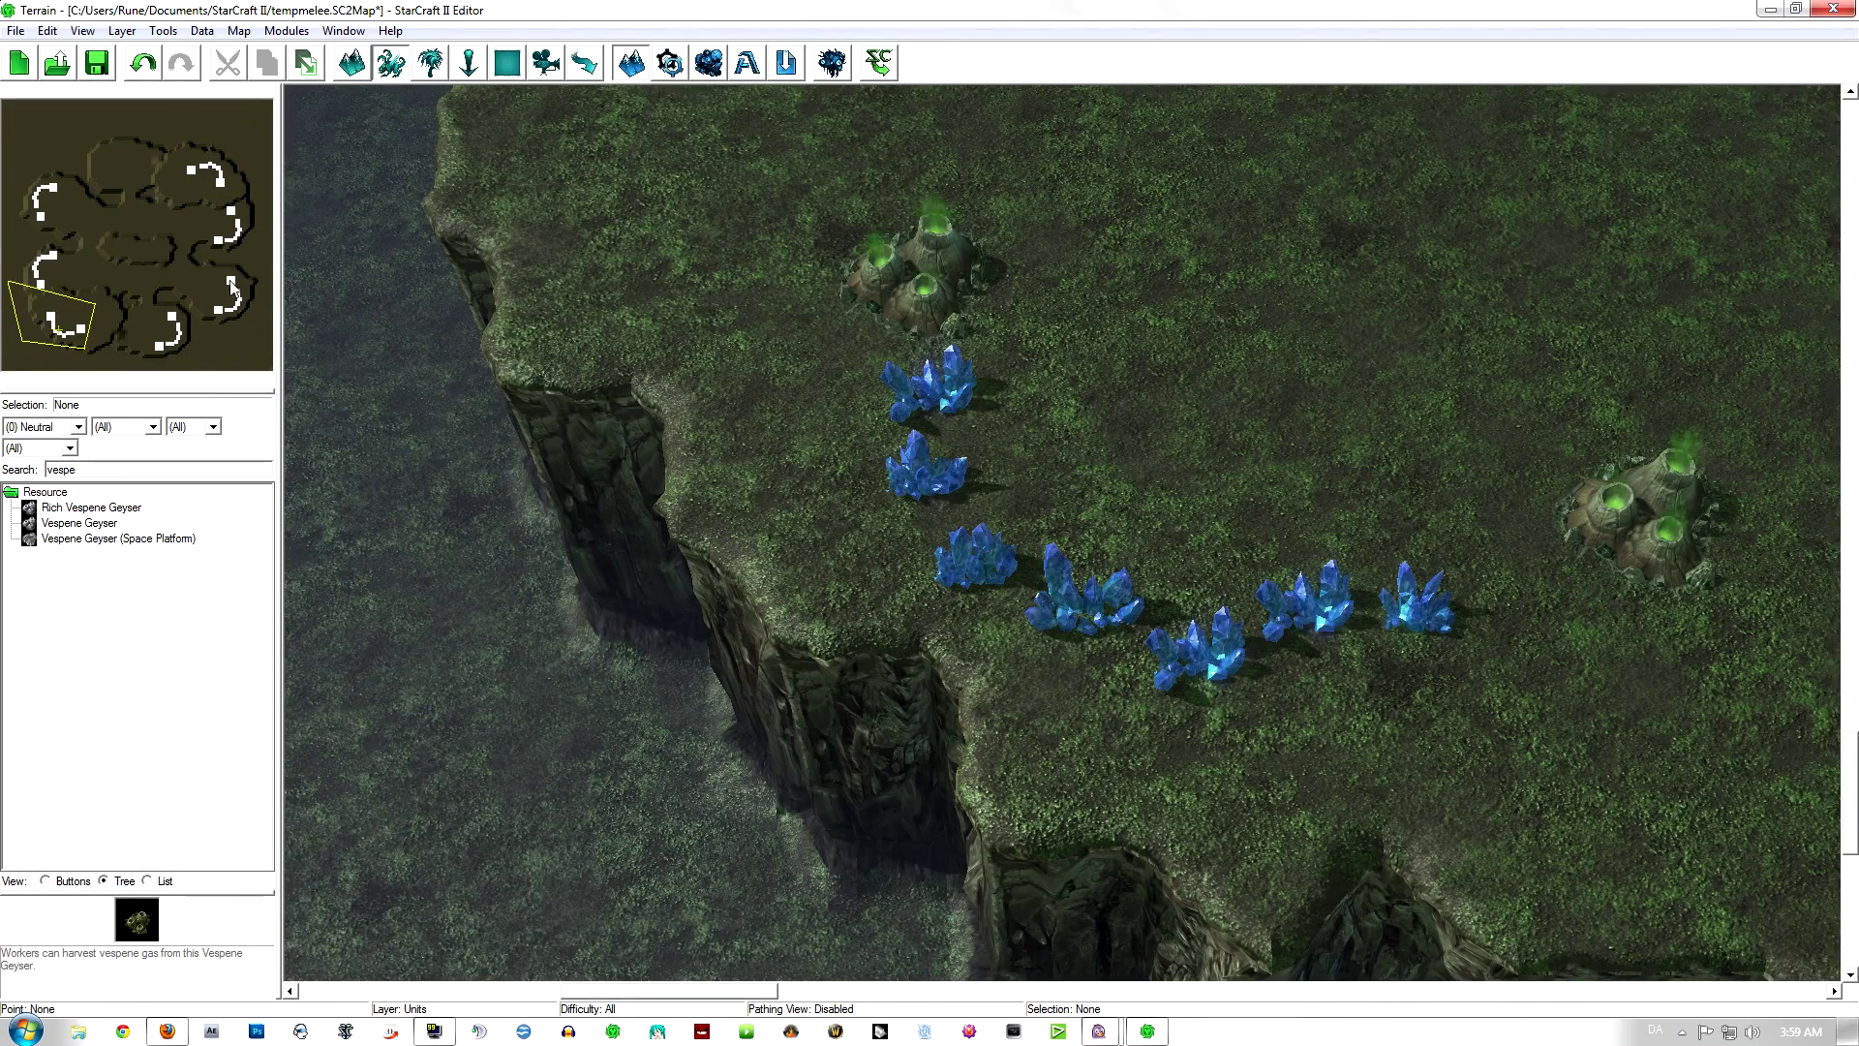
{"action": "left_click", "coordinate": [219, 179]}
{"action": "scroll", "coordinate": [707, 363], "scroll_direction": "down", "scroll_amount": 1}
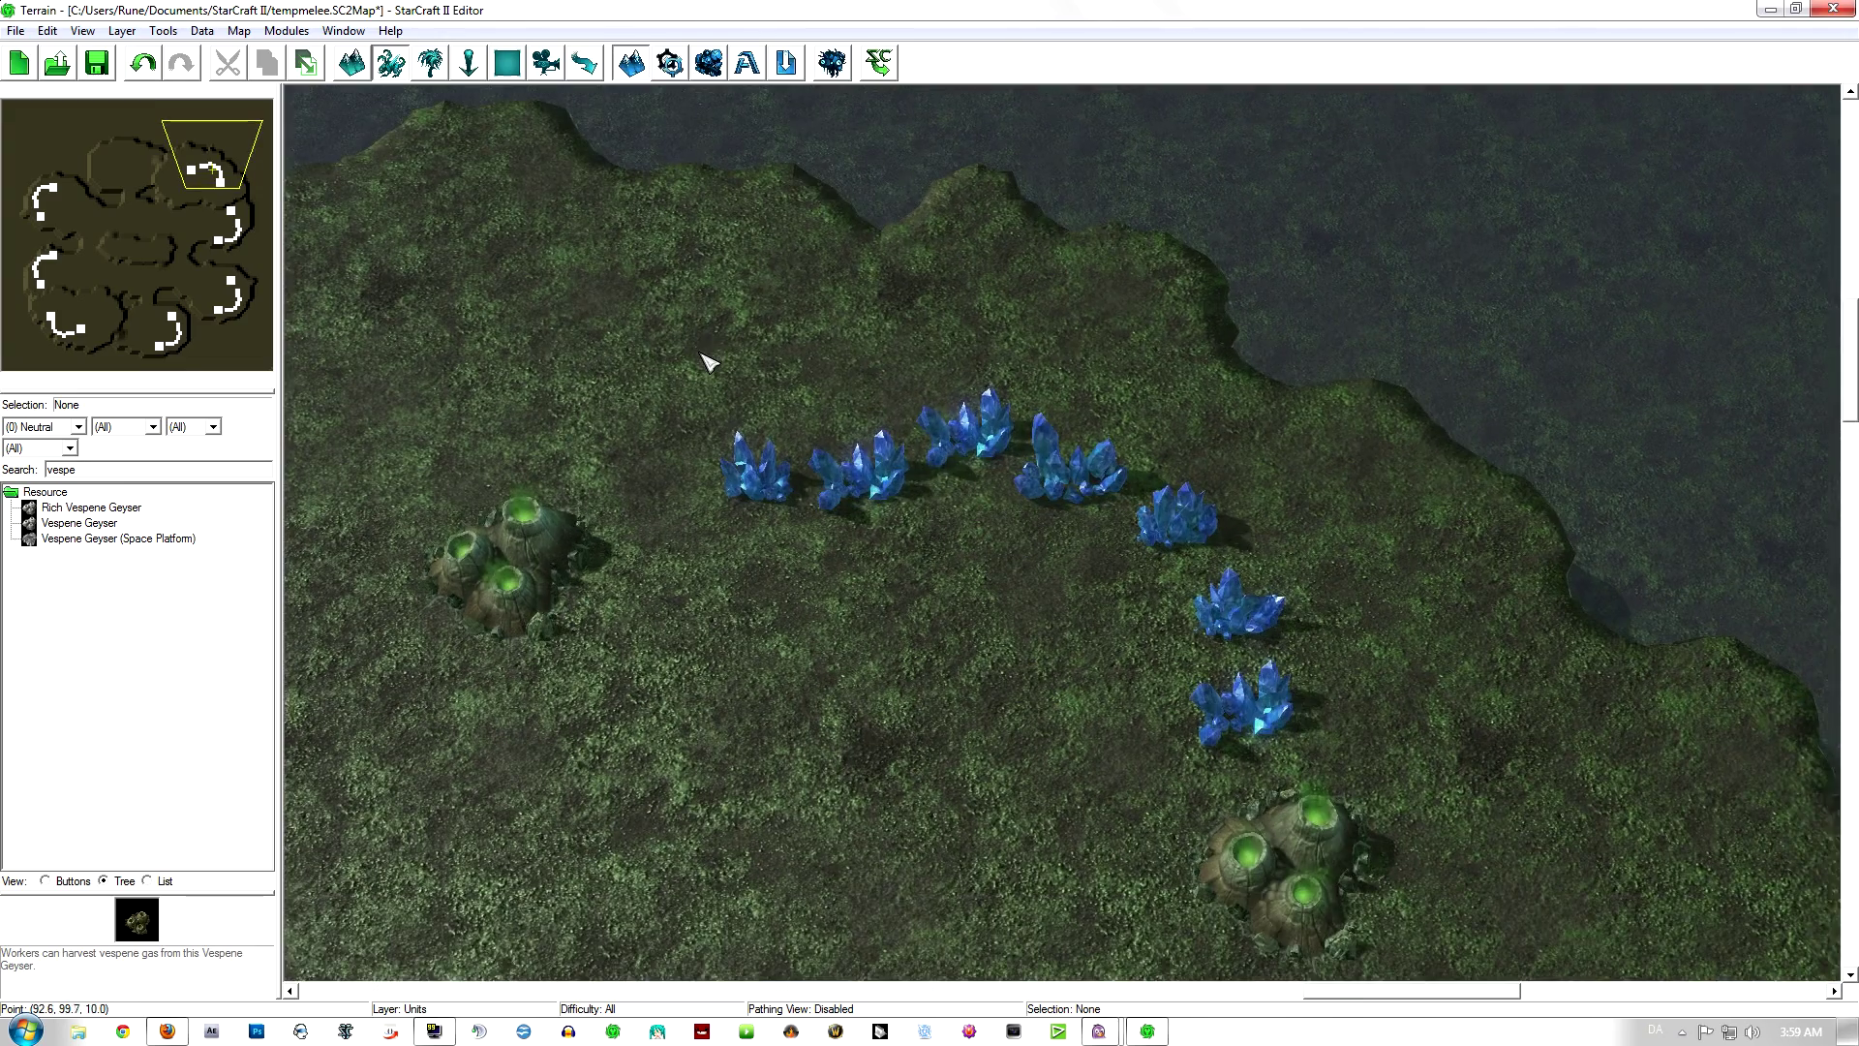
{"action": "key", "text": "ctrl+z"}
{"action": "key", "text": "ctrl+v"}
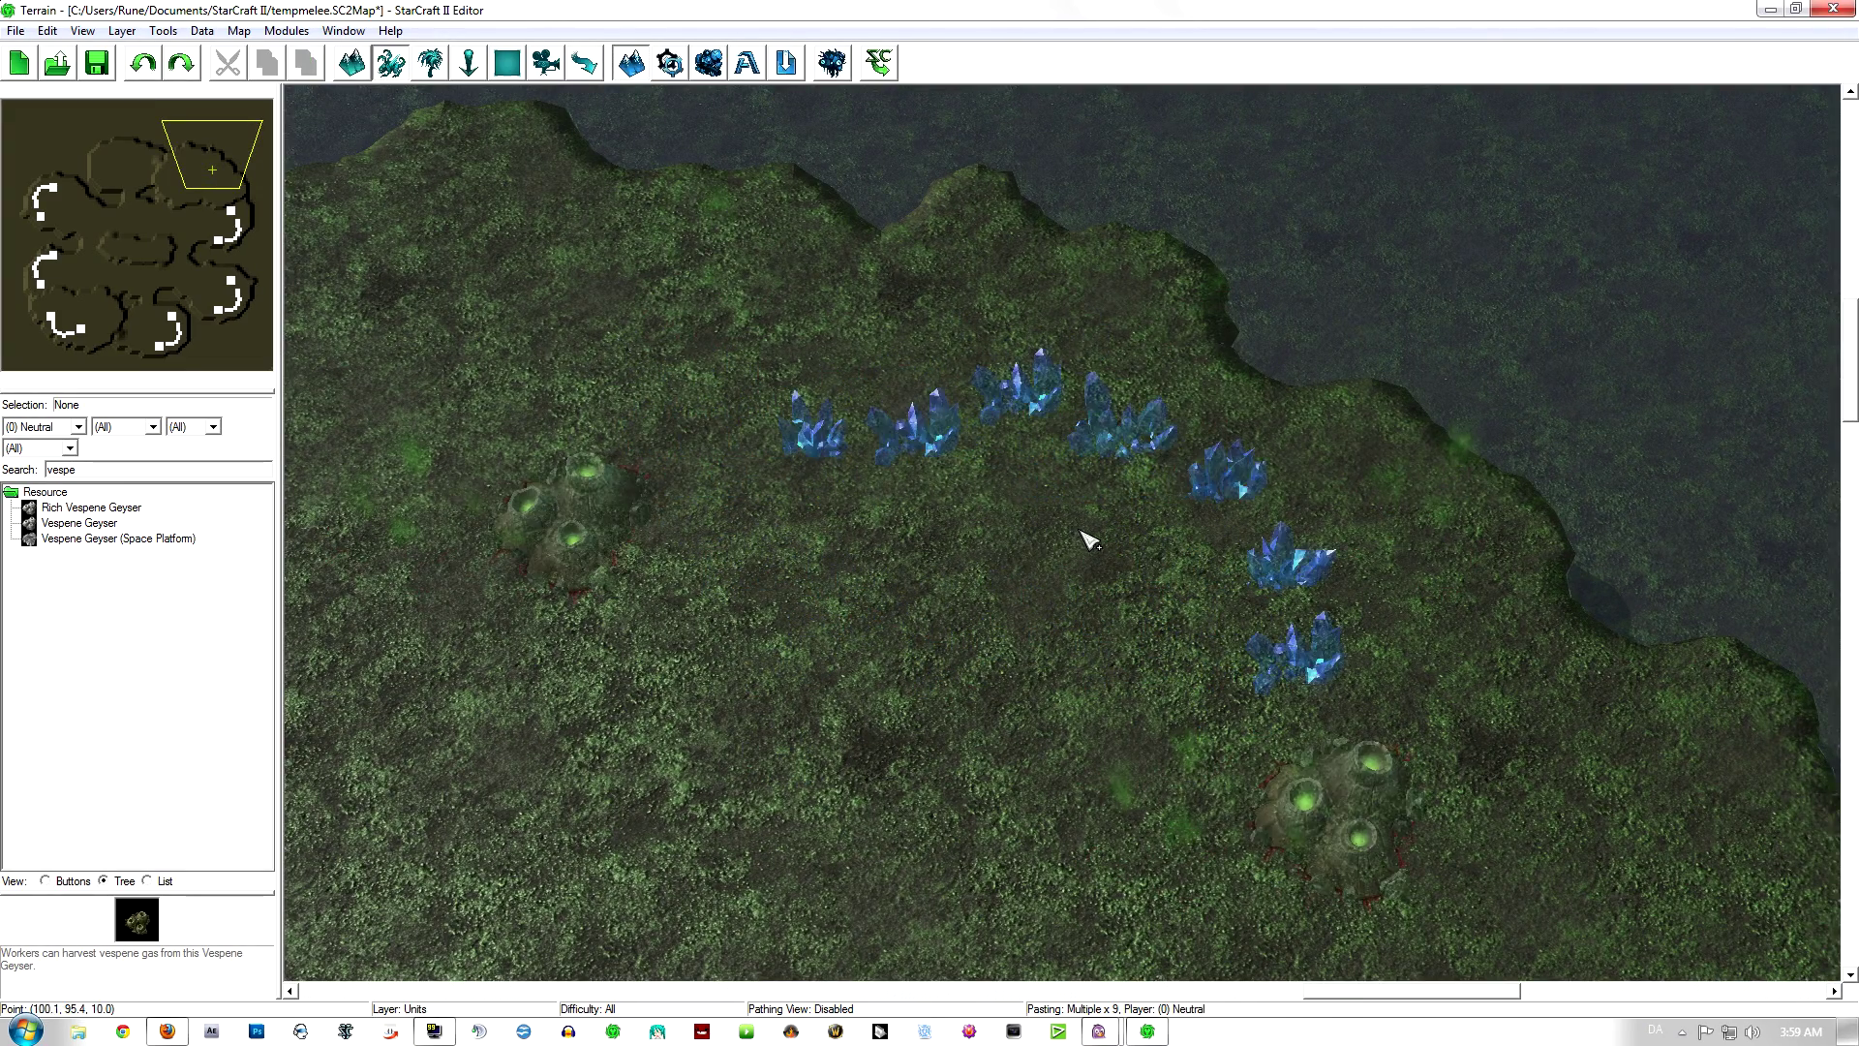
{"action": "left_click", "coordinate": [1109, 543]}
{"action": "key", "text": "o"}
{"action": "right_click_drag", "start_coordinate": [1055, 570], "coordinate": [1020, 516]}
{"action": "key", "text": "o"}
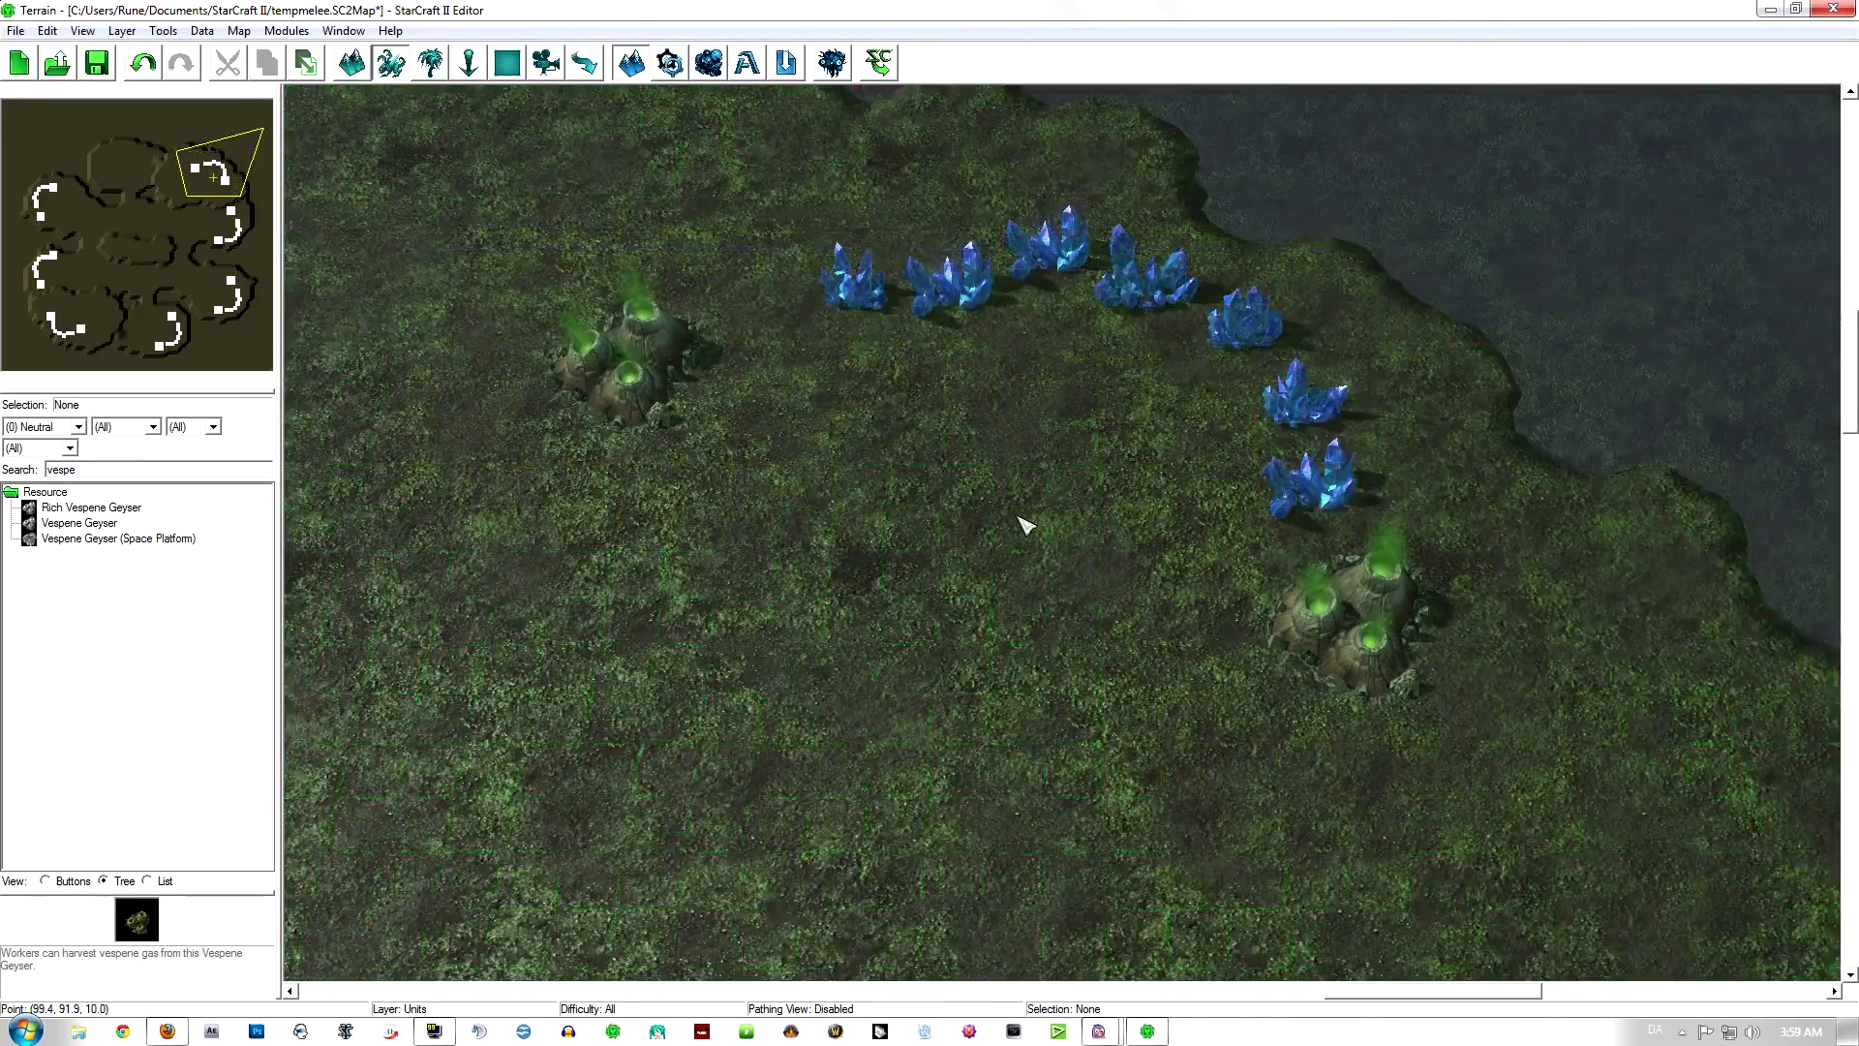
Step: Paste the resource group, turned 90 degrees clockwise, along the northern base's northwest edge and compare it with the southern base
{"action": "scroll", "coordinate": [1019, 516], "scroll_direction": "down", "scroll_amount": 5}
{"action": "right_click_drag", "start_coordinate": [891, 620], "coordinate": [1615, 597]}
{"action": "key", "text": "ctrl+v"}
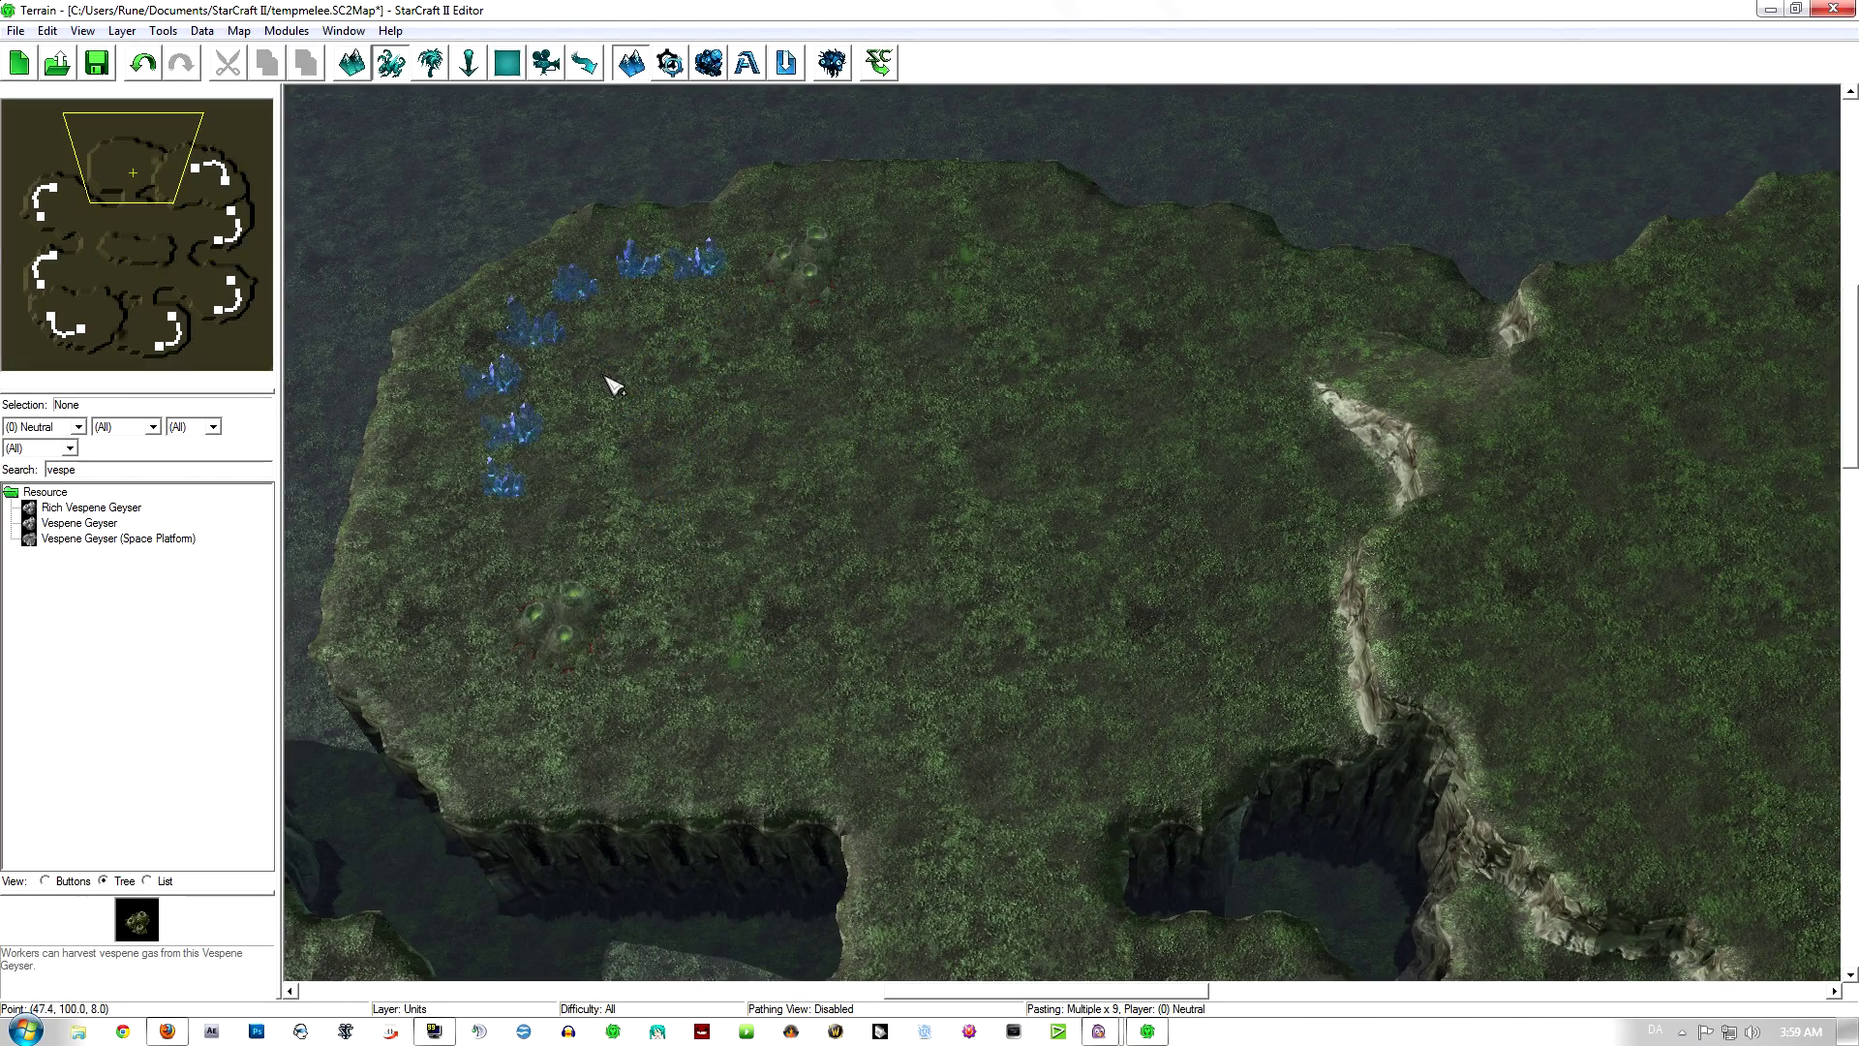
{"action": "left_click", "coordinate": [576, 383]}
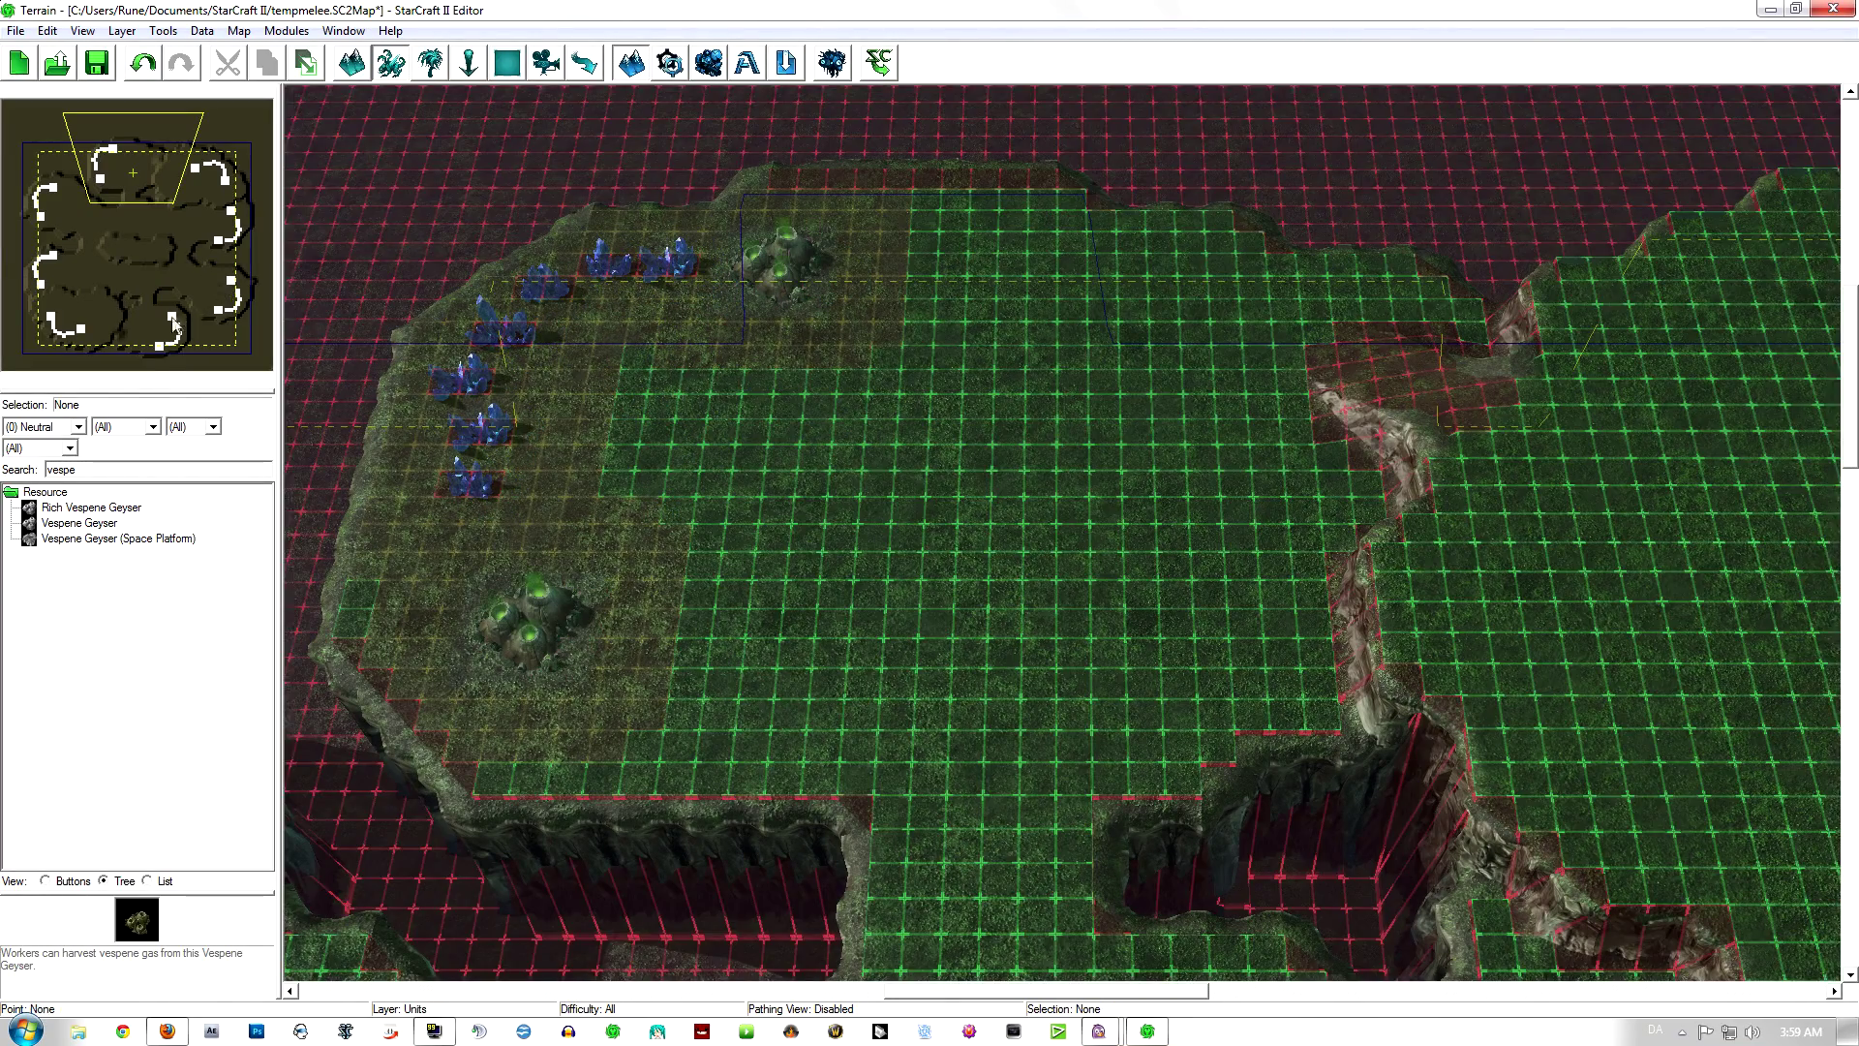
{"action": "left_click", "coordinate": [167, 334]}
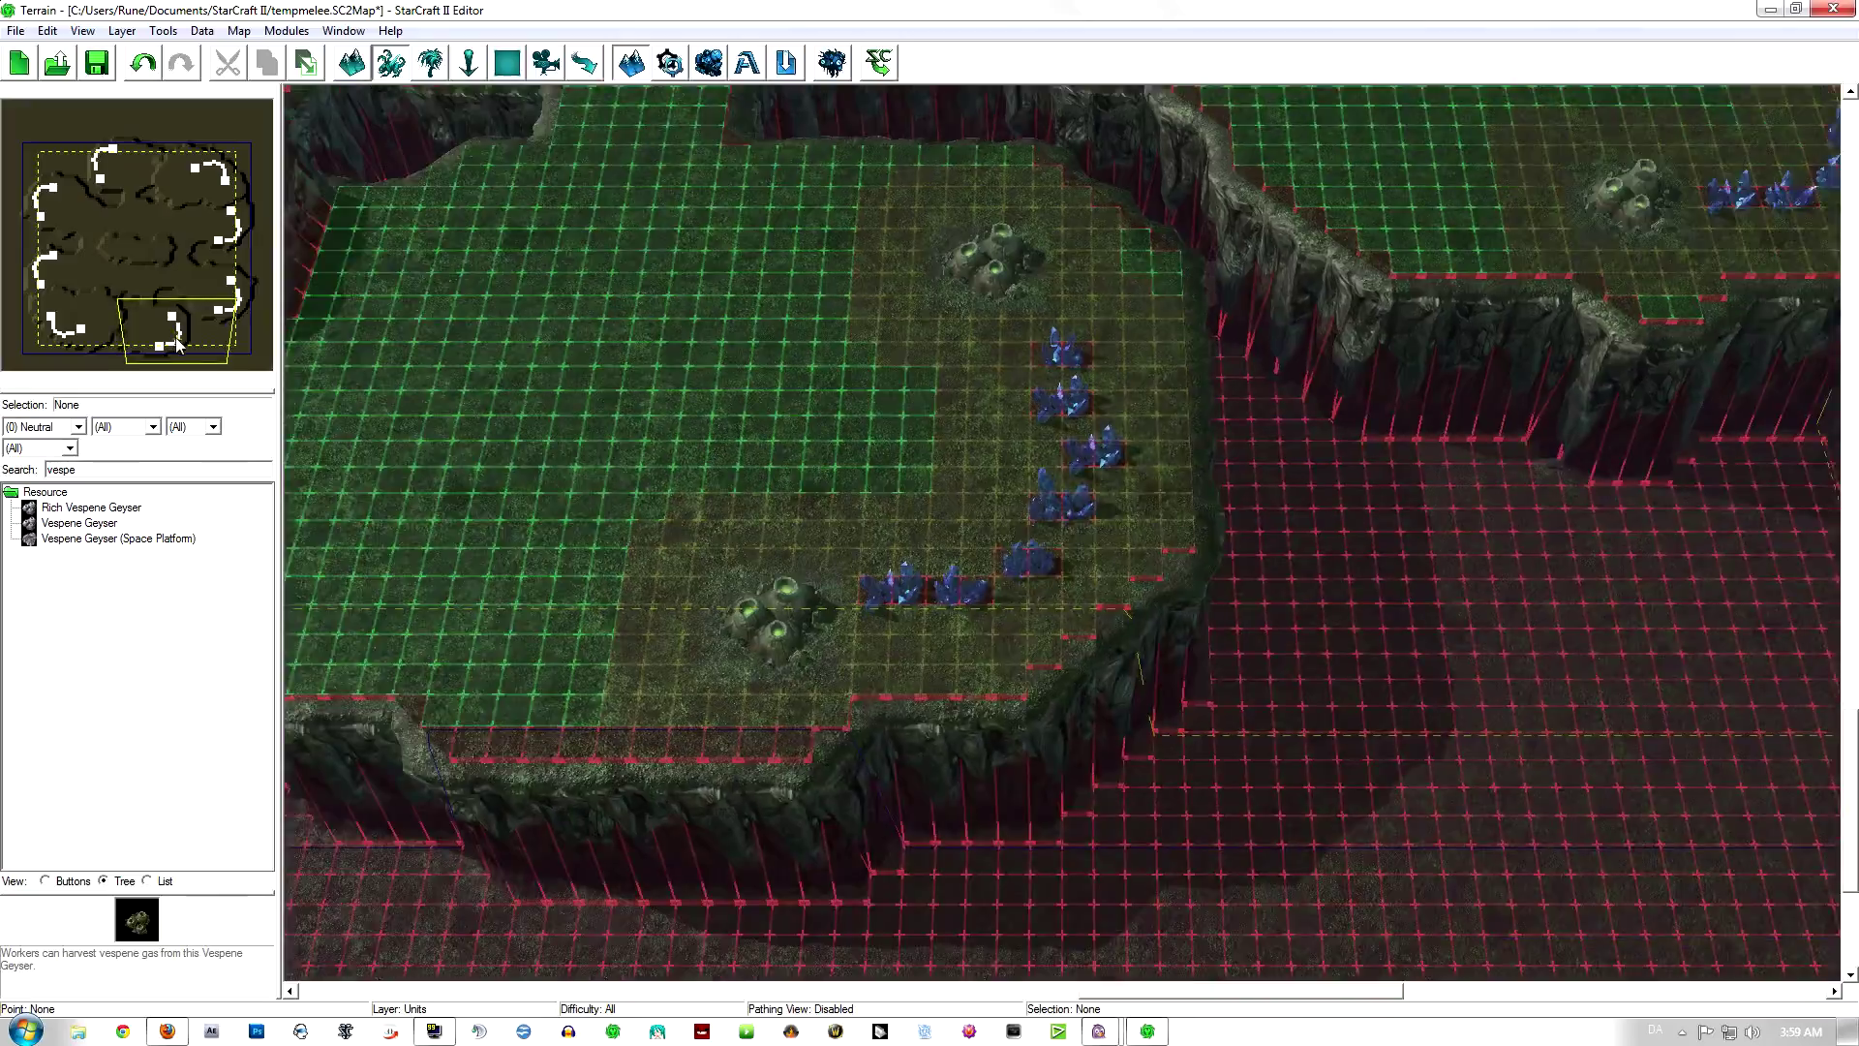